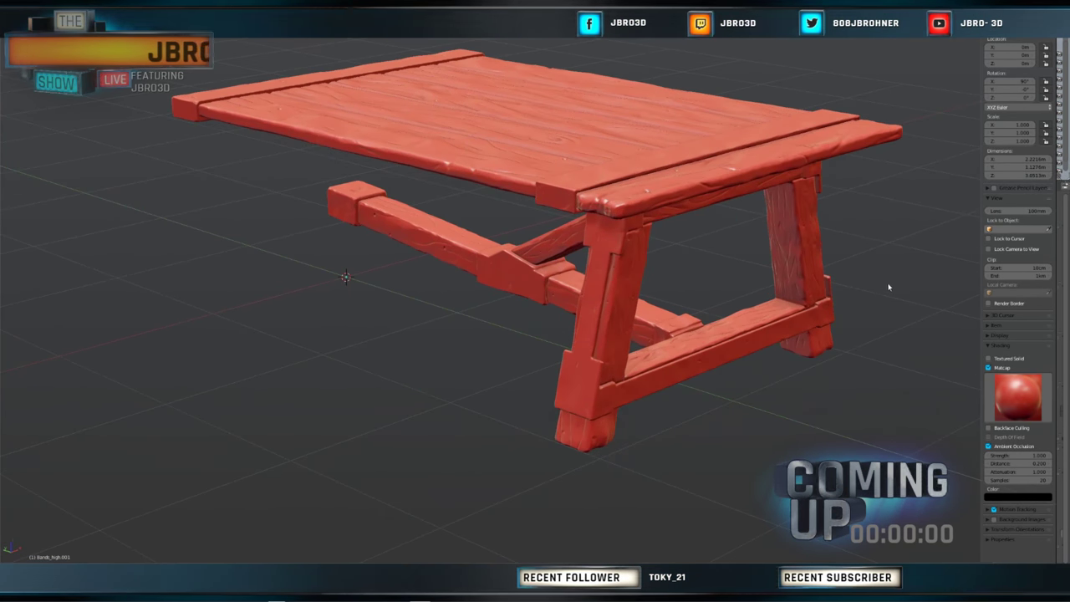
Examine the finished high-poly table model from the front, side and above in Blender and in ZBrush
middle_click_drag(889, 311, 873, 370)
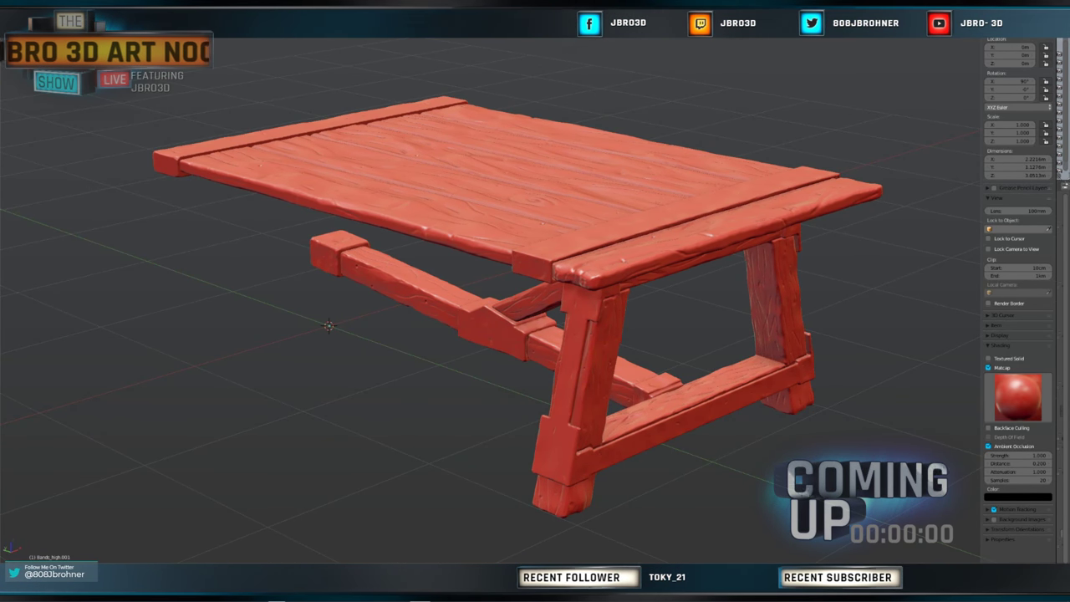
key("KP_1")
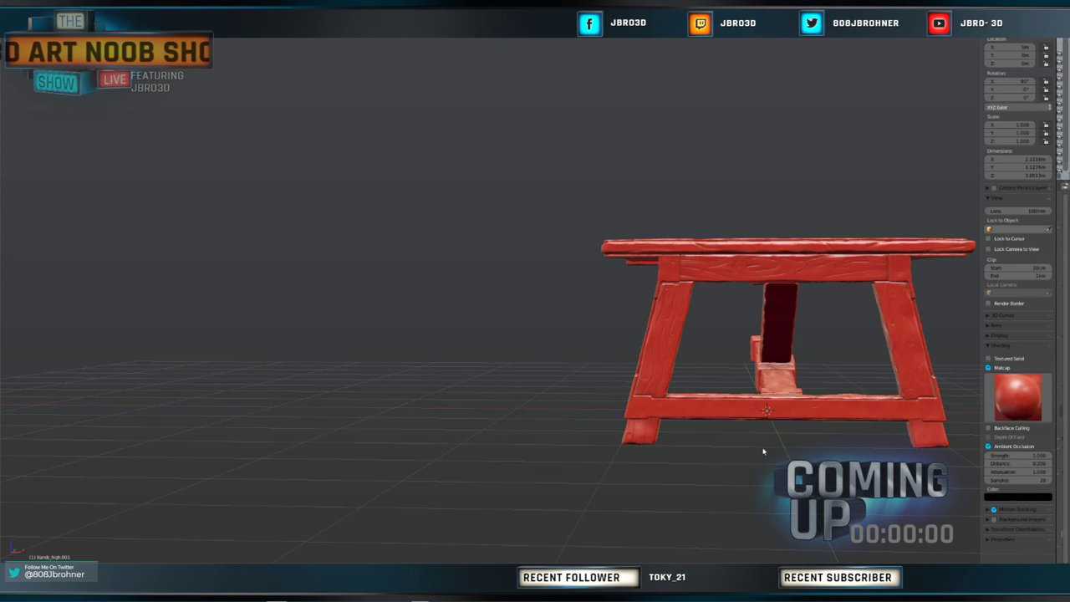
middle_click_drag(753, 463, 863, 465)
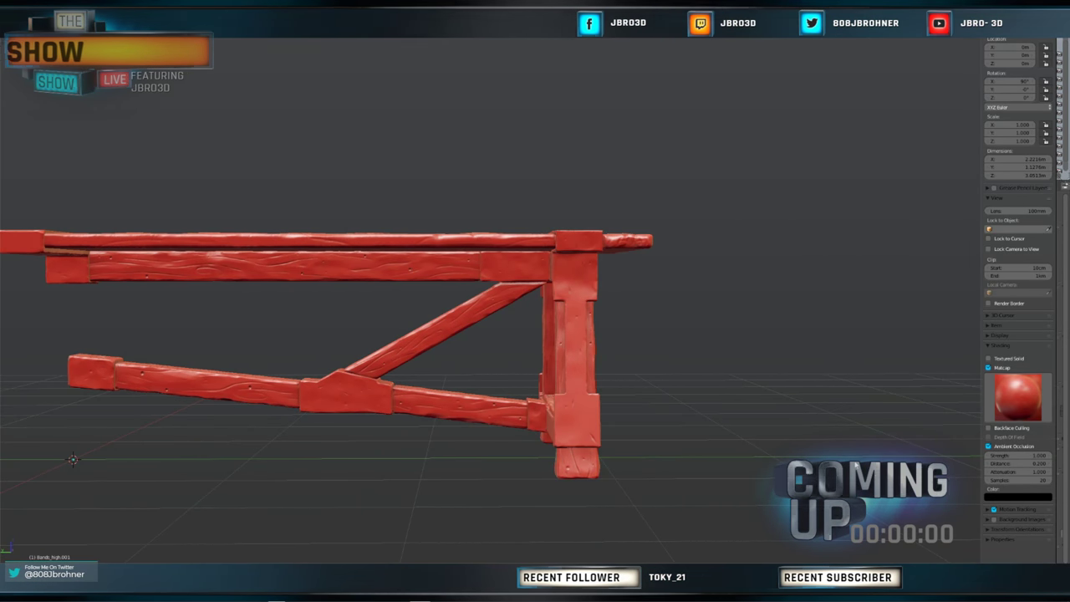
middle_click_drag(881, 374, 877, 327)
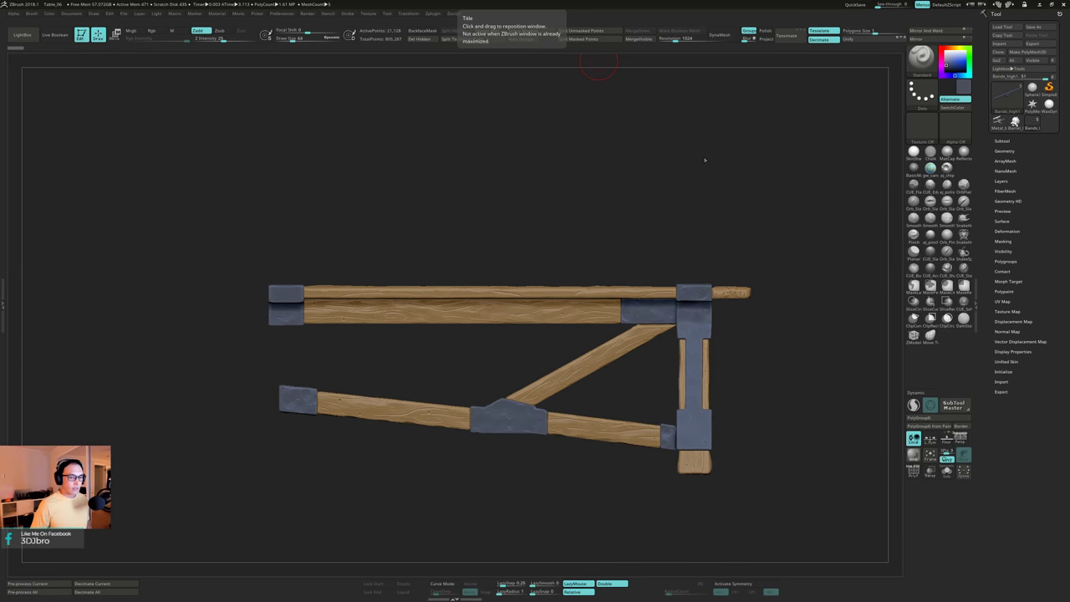
left_click_drag(733, 191, 751, 164)
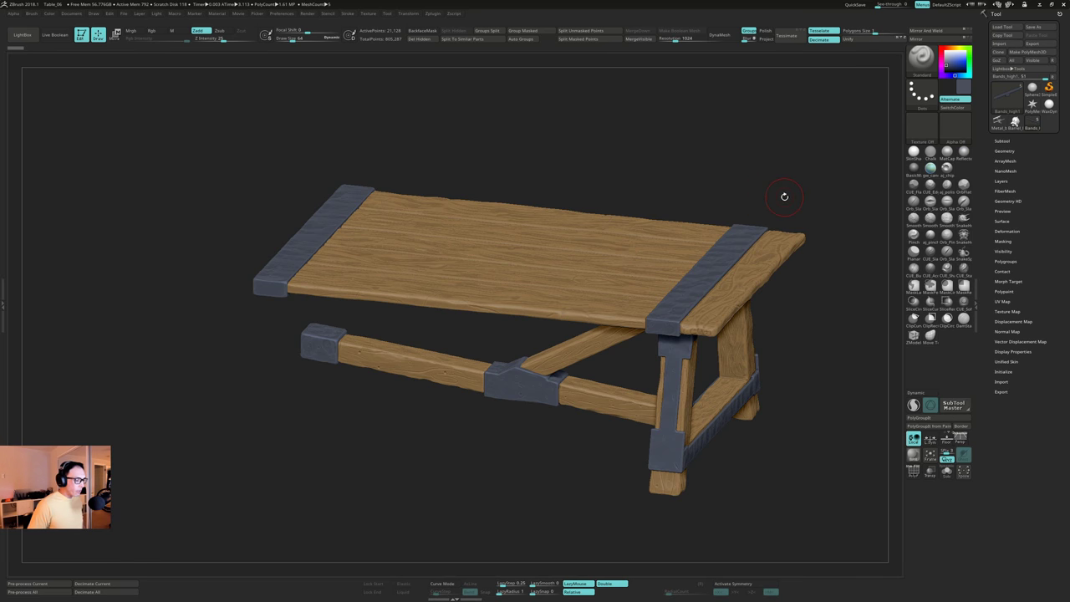
mouse_move(796, 195)
left_mouse_down()
mouse_move(799, 182)
mouse_move(788, 199)
left_mouse_up()
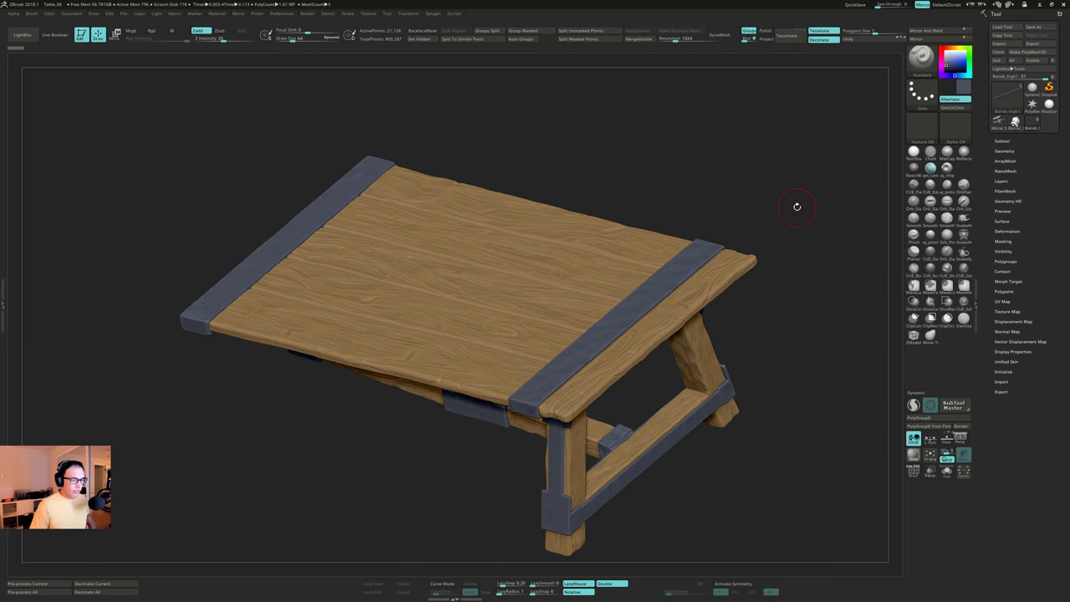
left_click_drag(800, 217, 801, 198)
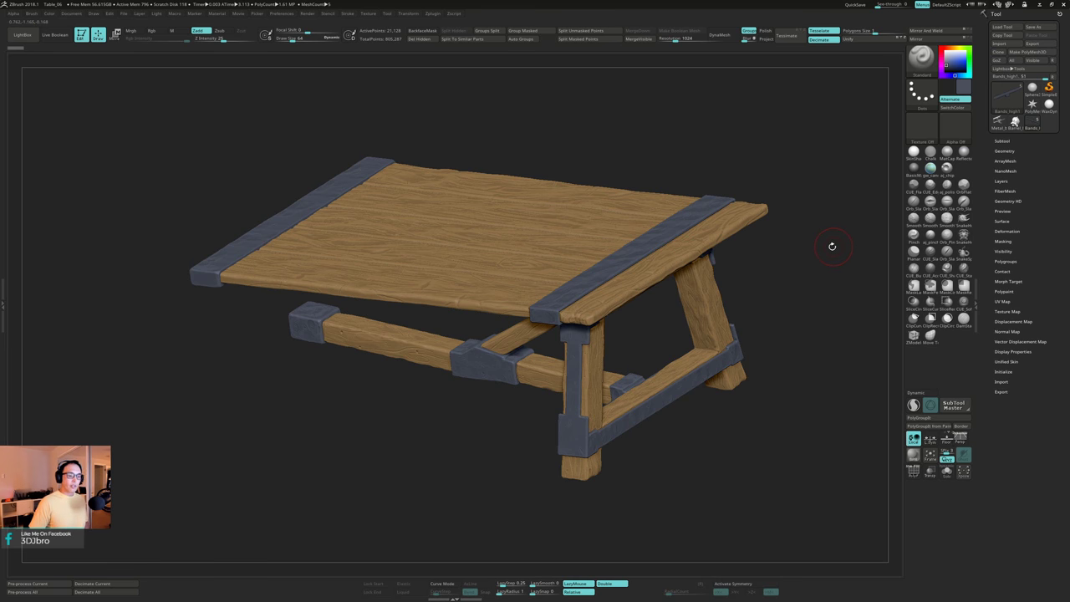
left_click_drag(800, 229, 807, 242)
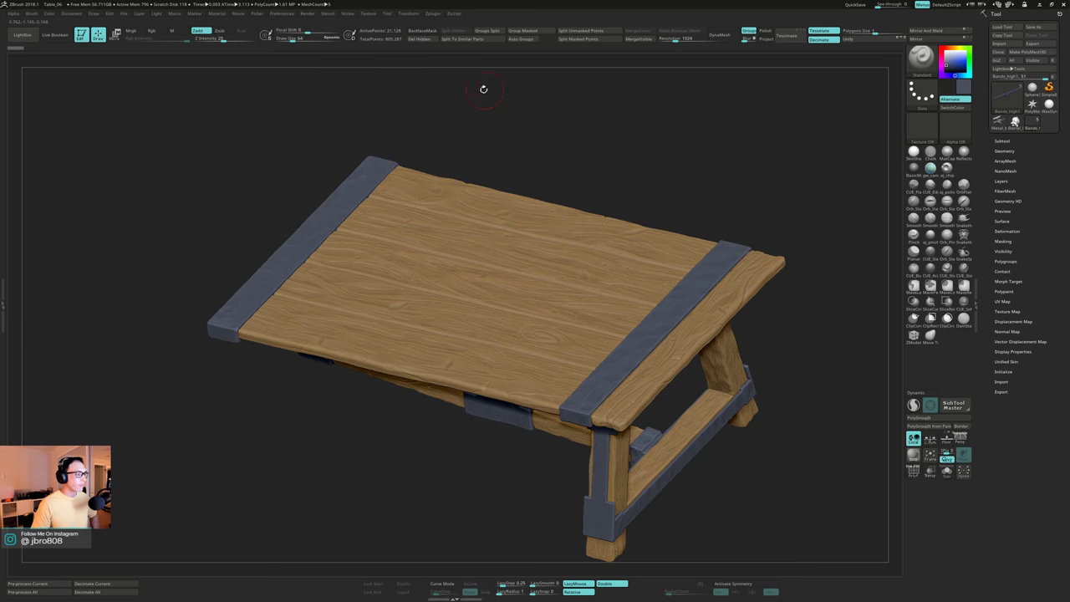
Close ZBrush without saving the project, return to Blender and leave Edit Mode on the low-poly supports
left_click(1064, 7)
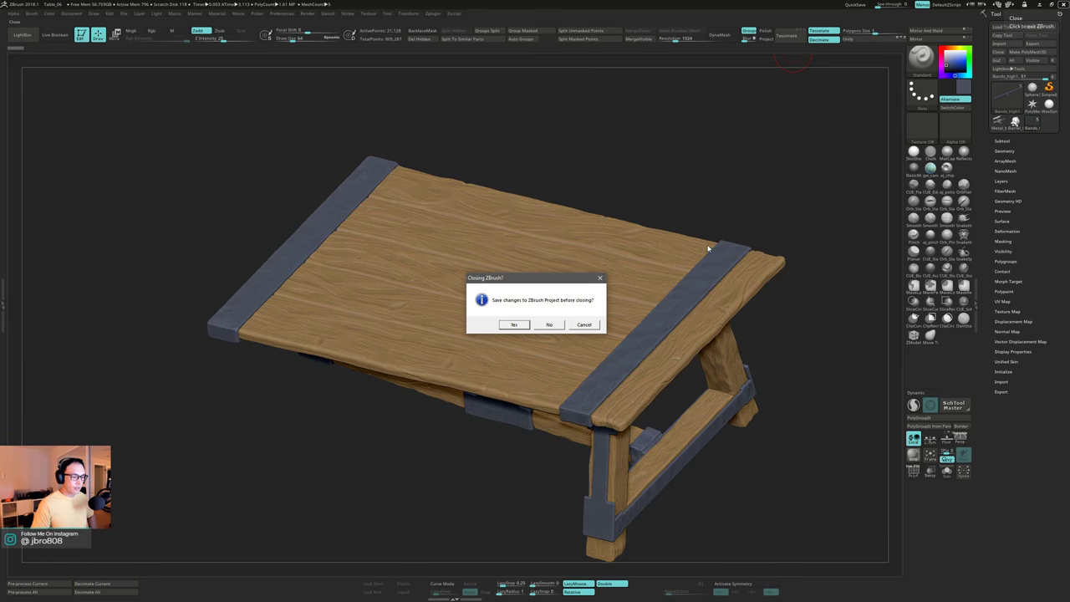
left_click(550, 326)
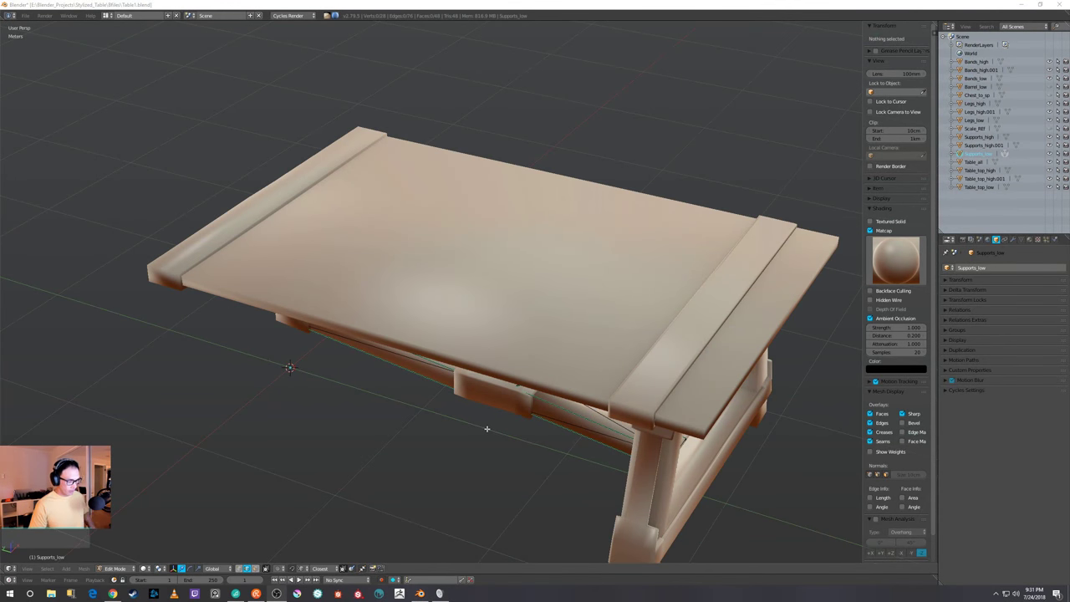
scroll(487, 429, "up", 3)
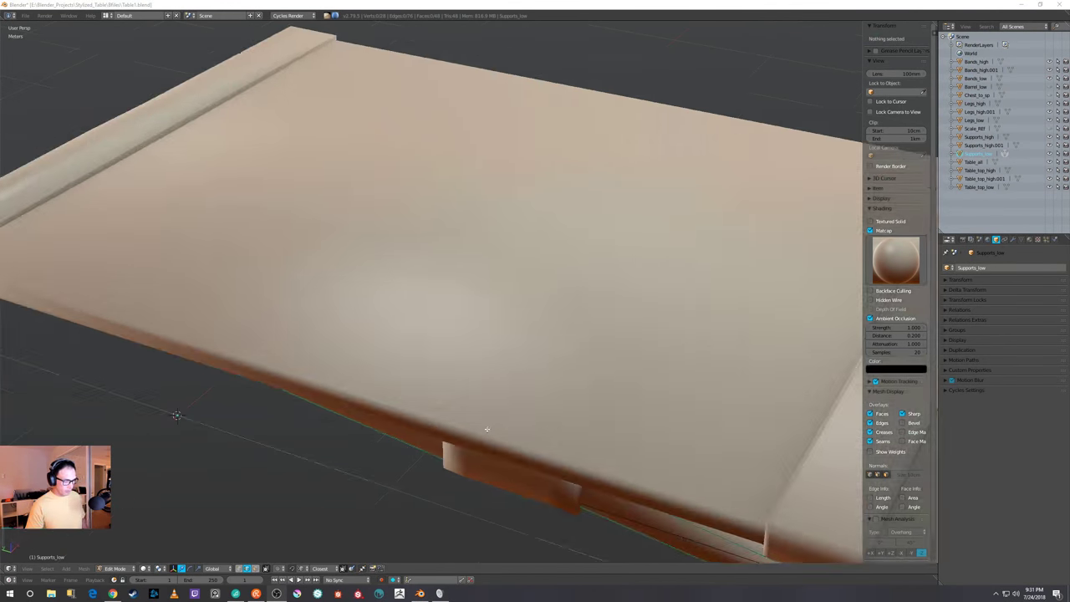
scroll(487, 429, "down", 5)
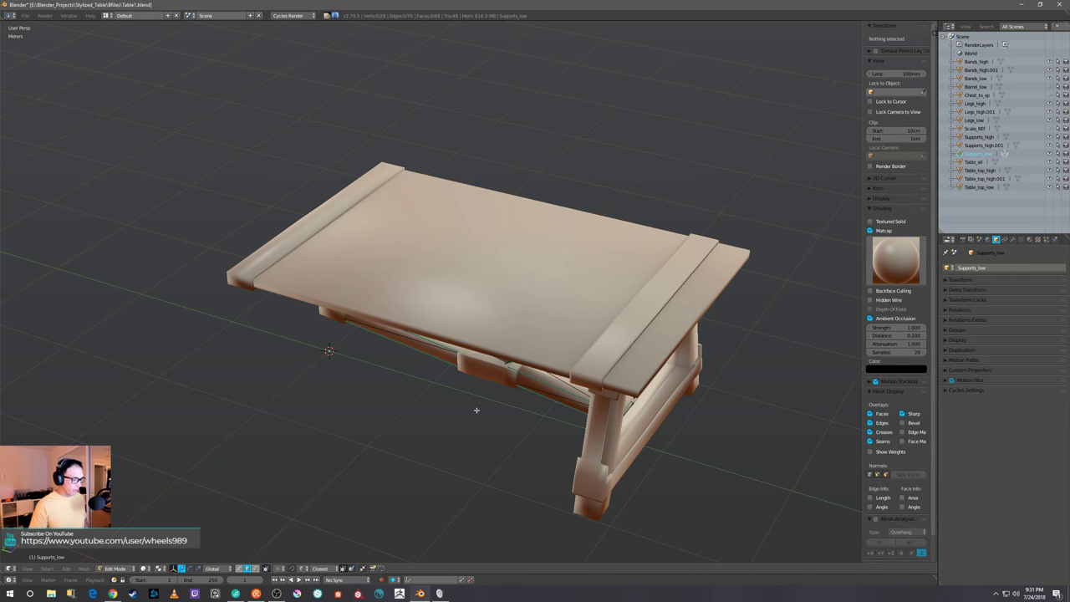
key("Tab")
left_click(461, 406)
scroll(502, 400, "down", 3)
middle_click_drag(552, 387, 508, 377)
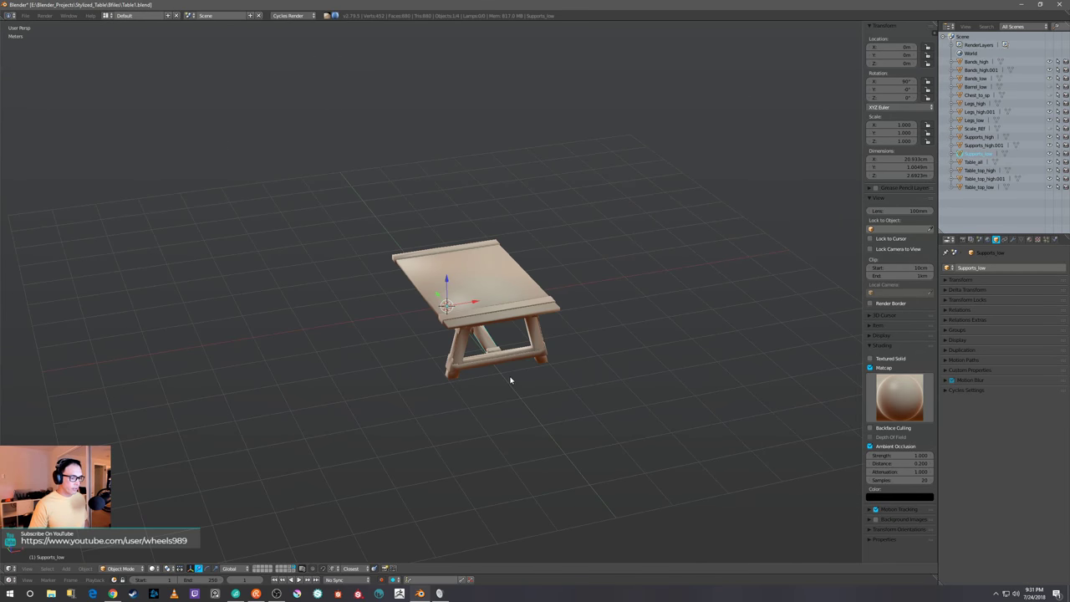
scroll(442, 410, "up", 4)
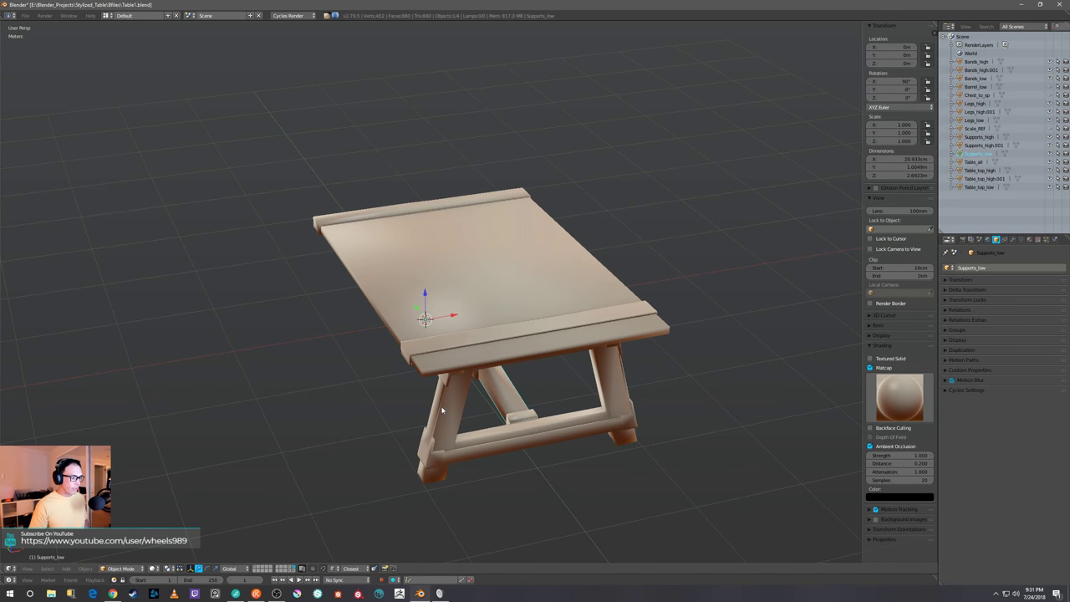
Switch the visible layers from the low-poly table to the high-poly table and add the layer with the bolts
left_click(289, 569)
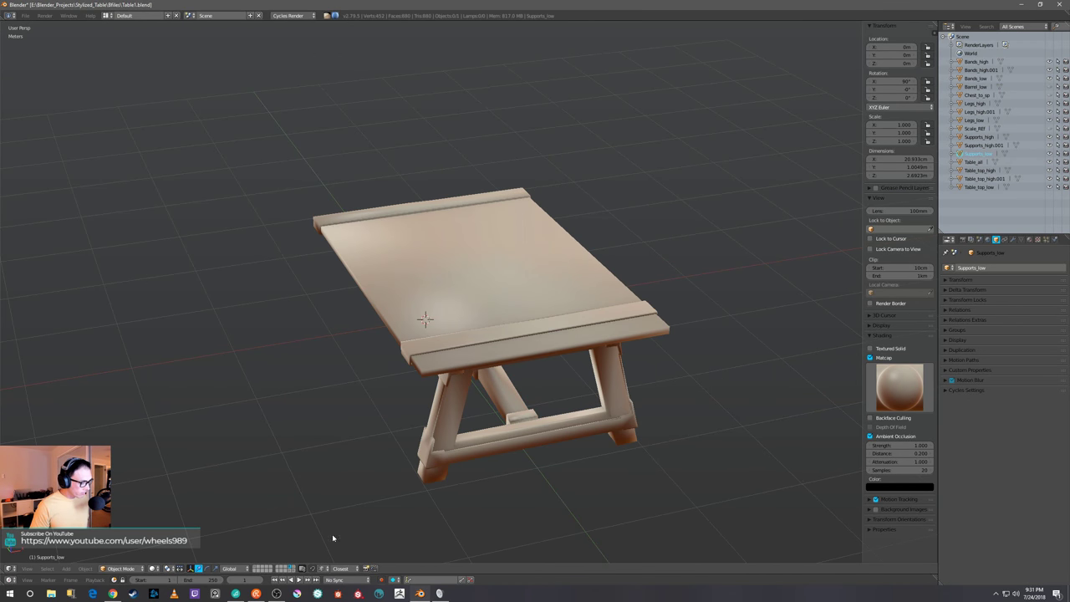
left_click(286, 569)
middle_click_drag(390, 482, 437, 488)
left_click(292, 572, "shift")
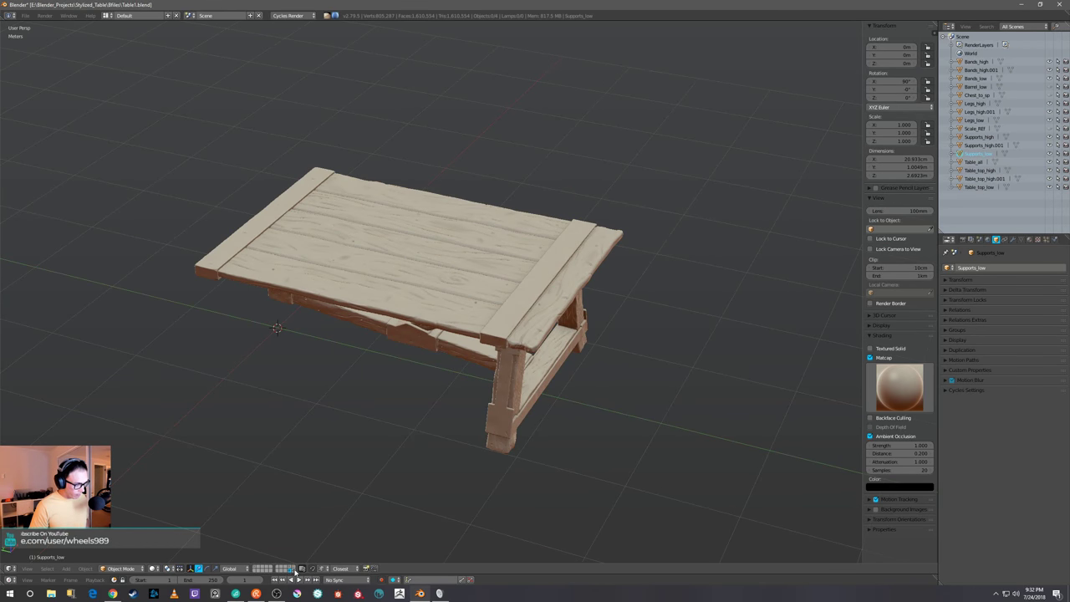
middle_click_drag(694, 412, 678, 413)
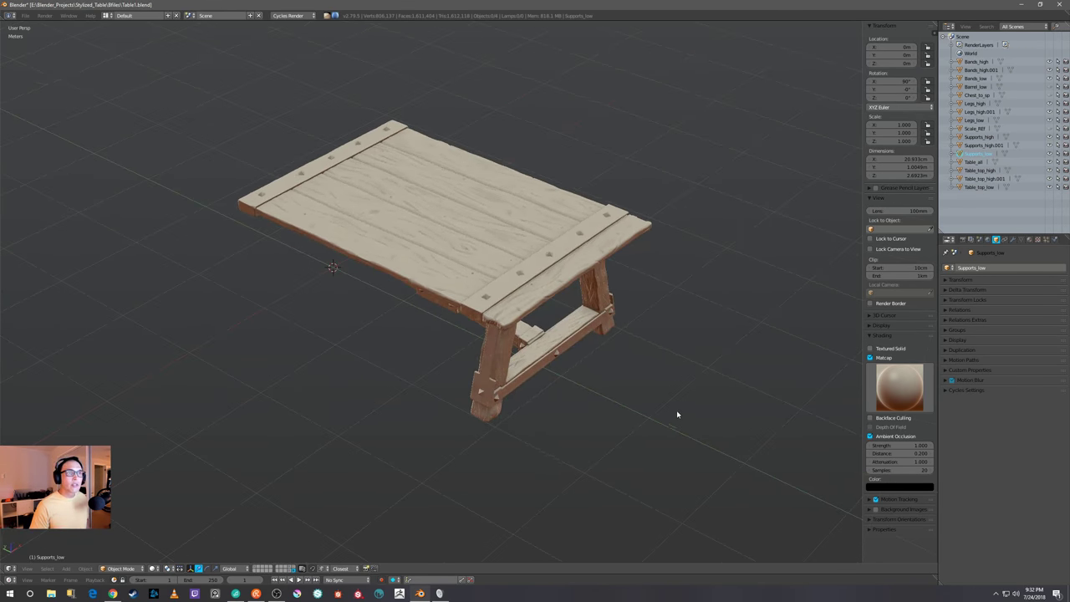
Change the viewport matcap to the glossy red material
left_click(900, 386)
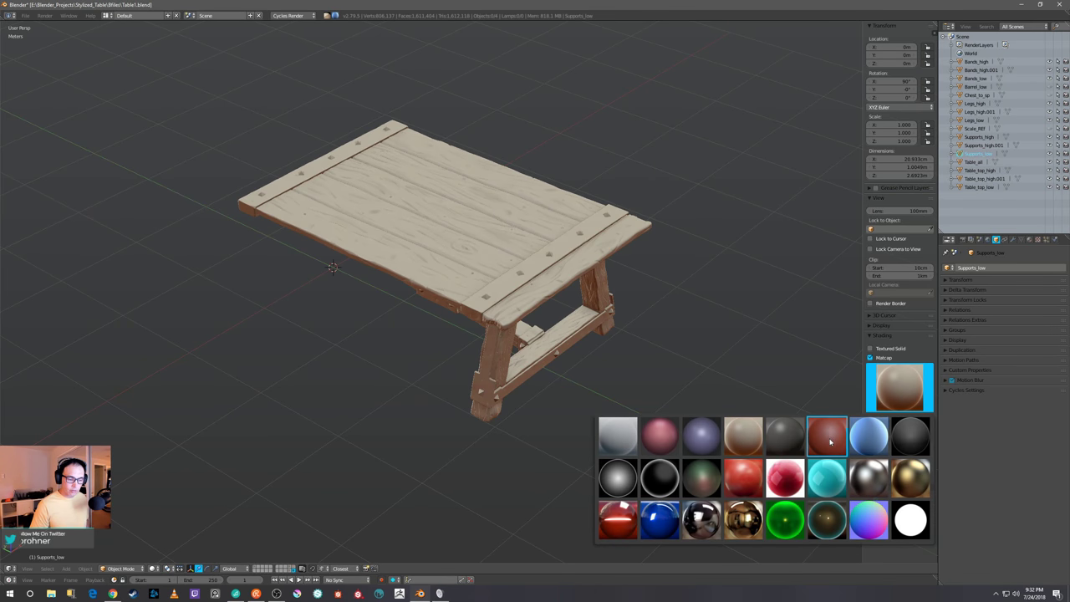
left_click(743, 477)
scroll(719, 418, "up", 4)
scroll(701, 395, "down", 2)
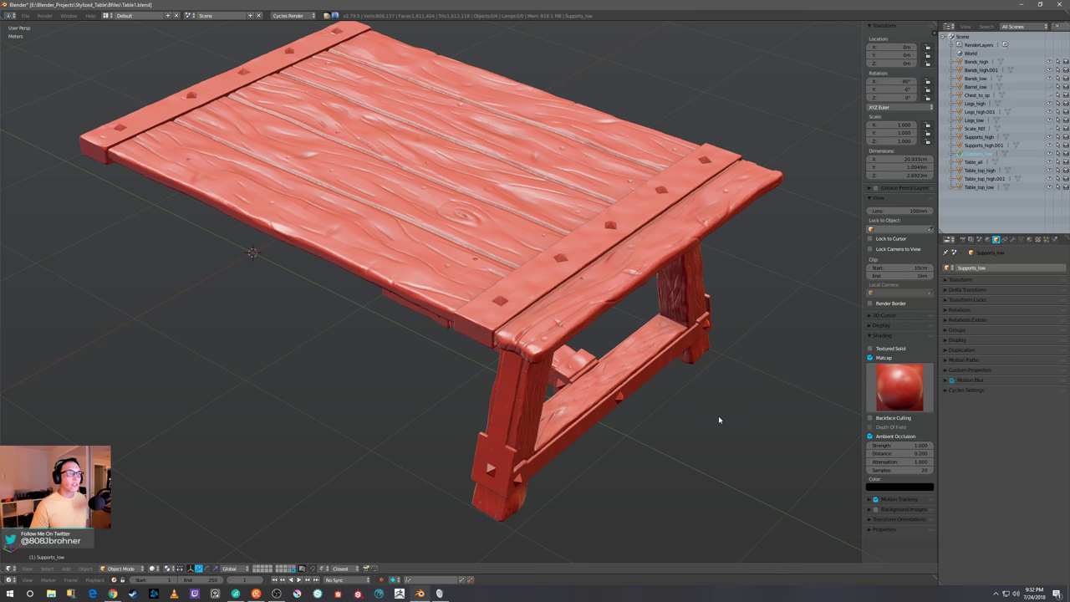
scroll(717, 399, "down", 3)
scroll(716, 393, "up", 3)
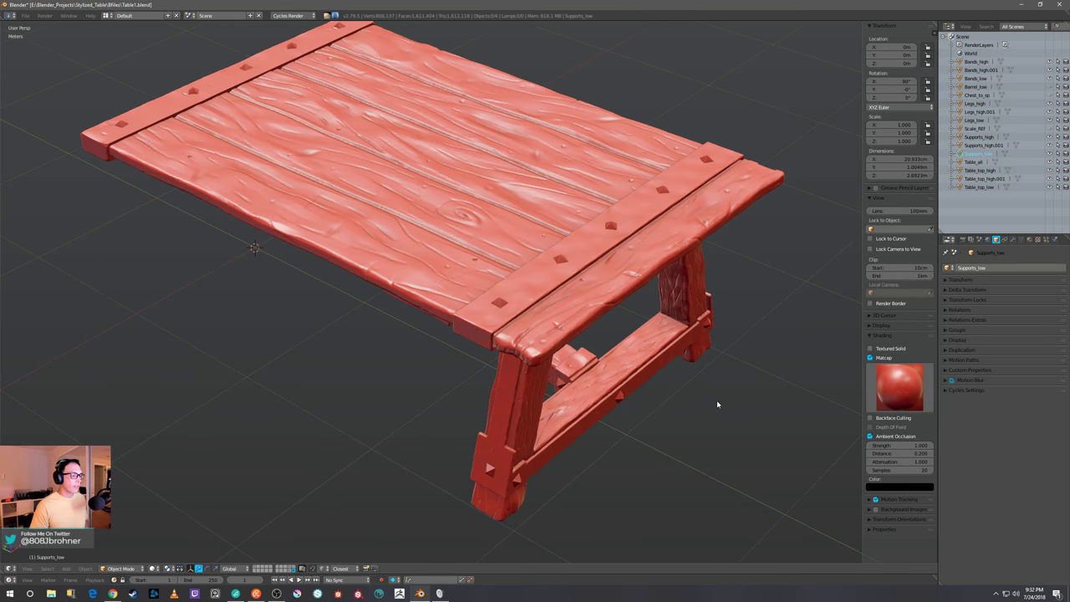
middle_click_drag(719, 404, 656, 241)
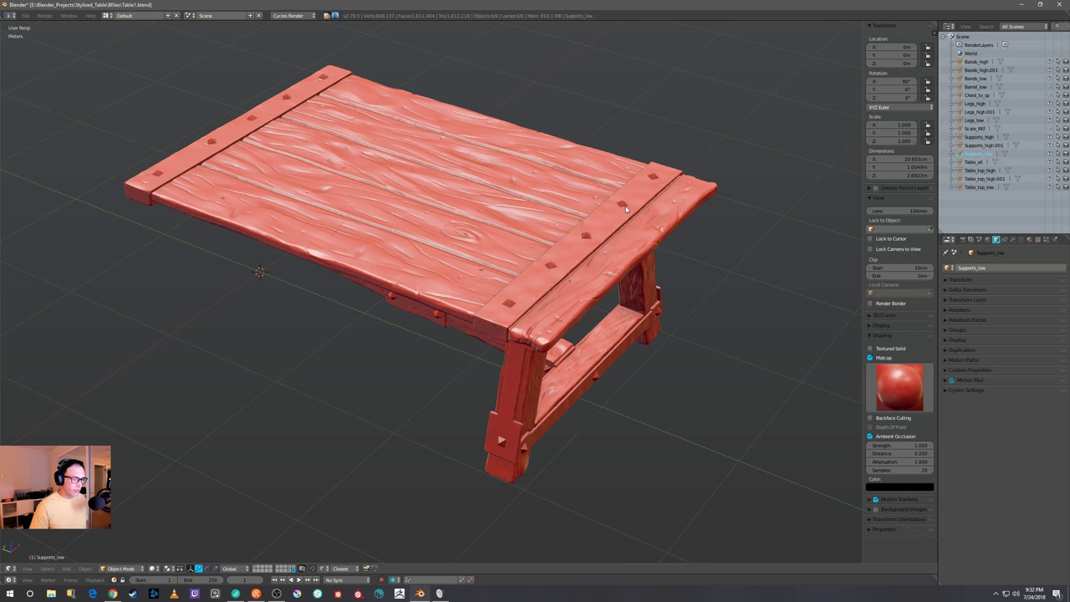
Isolate the Table_top_high object to inspect it alone, and unhide the rest of the table
right_click(626, 204)
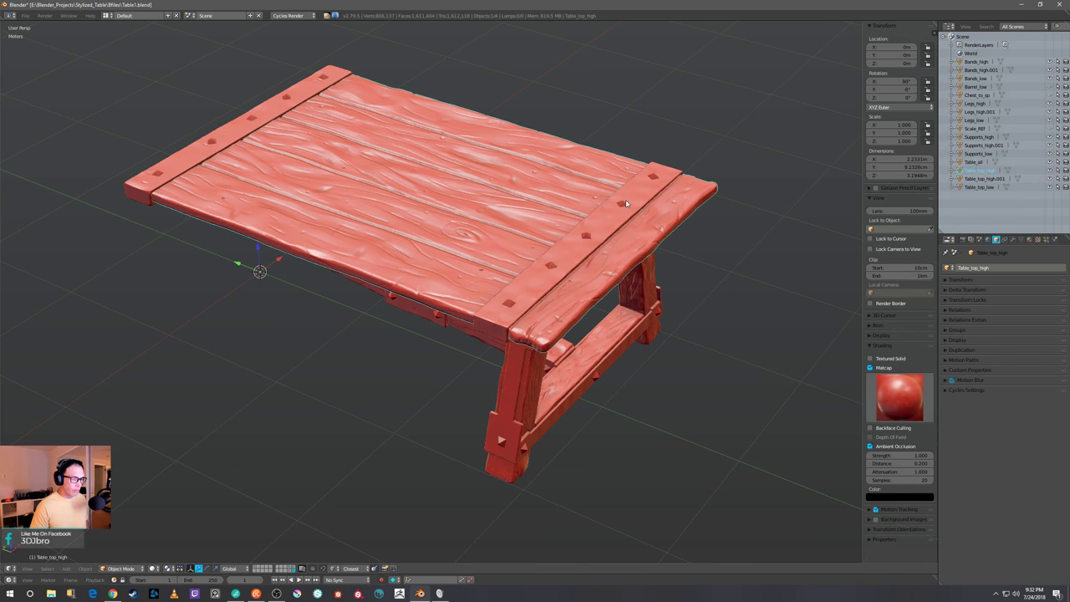
middle_click_drag(655, 273, 698, 273)
middle_click_drag(632, 301, 691, 283)
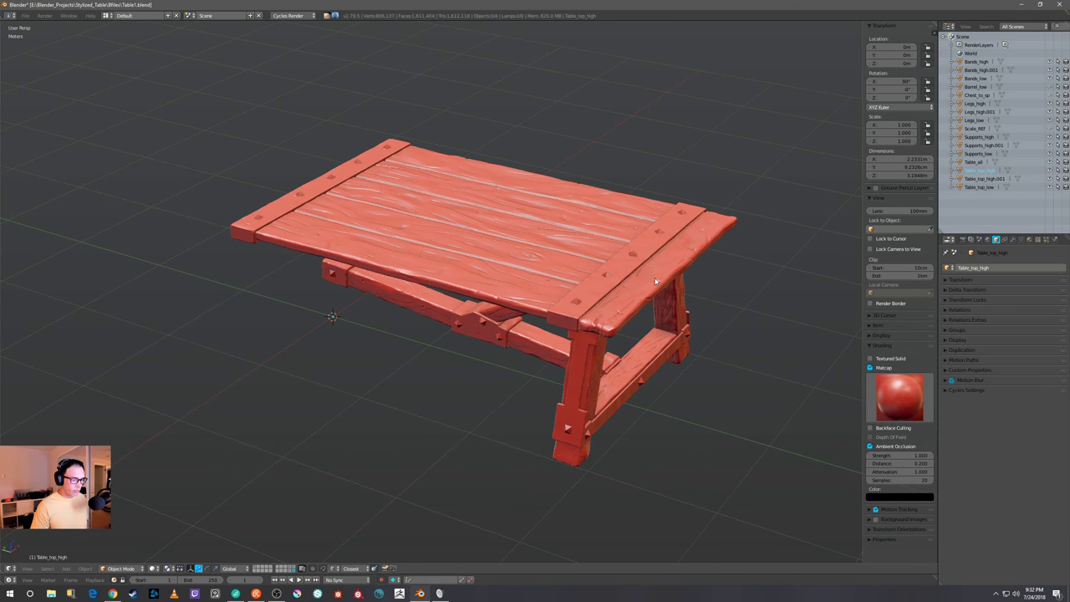
right_click(656, 282)
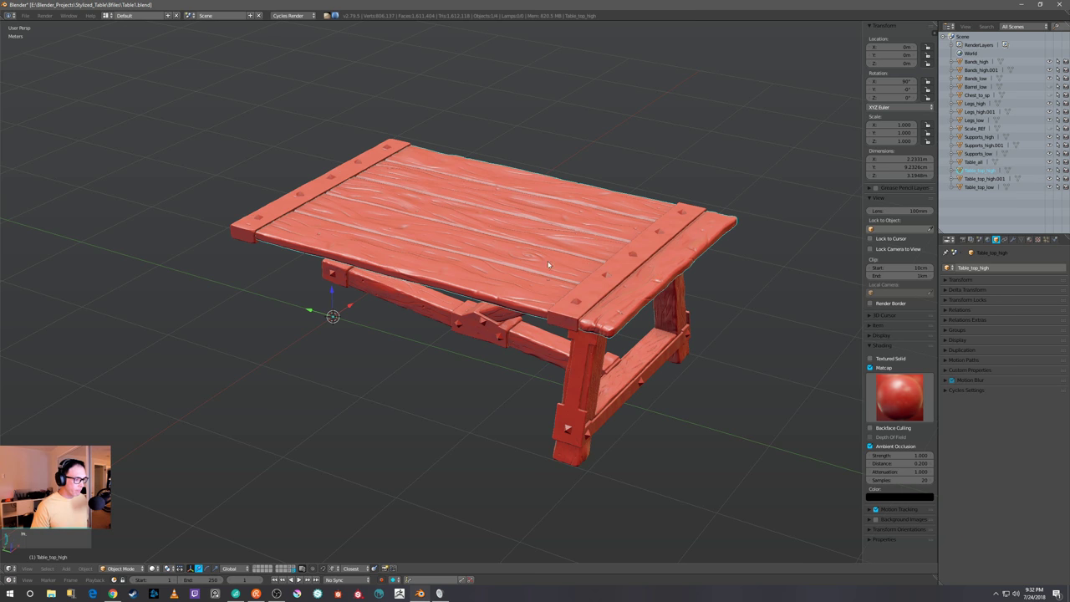
key("shift+h")
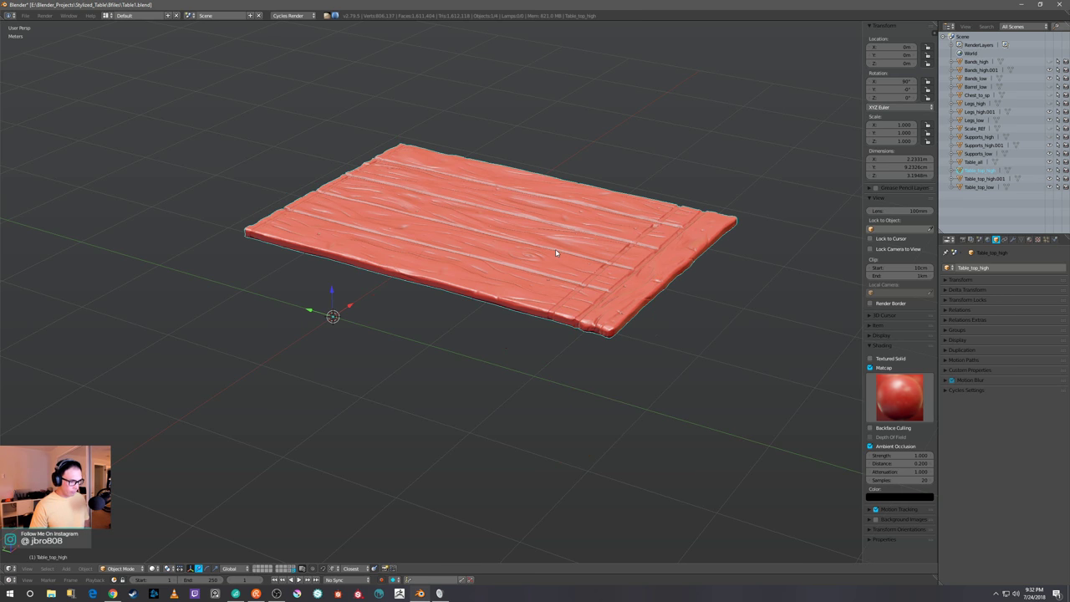
mouse_move(582, 271)
middle_mouse_down()
mouse_move(597, 268)
mouse_move(568, 272)
middle_mouse_up()
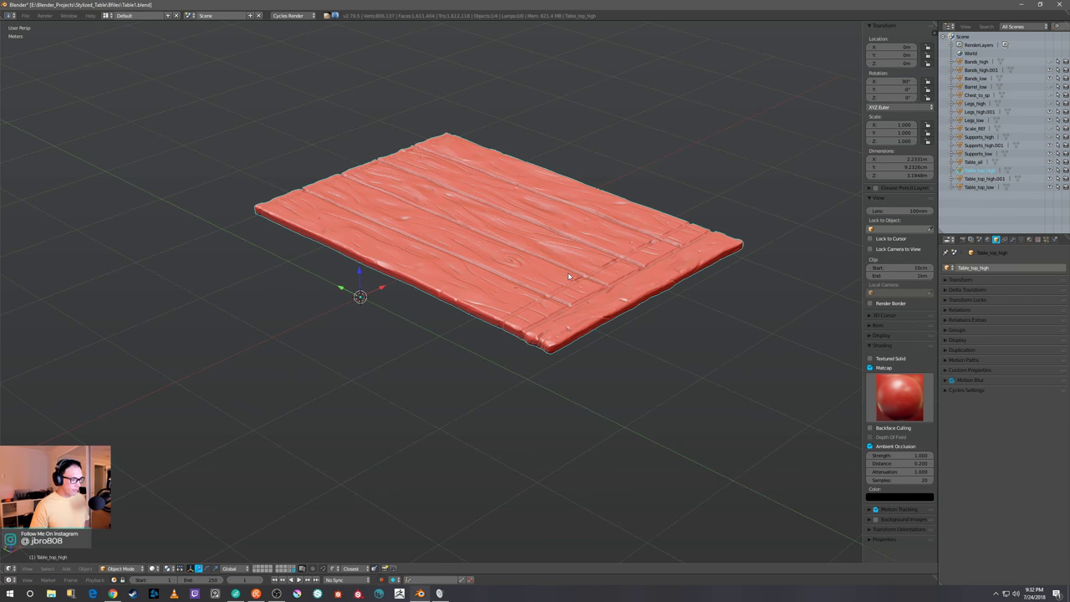
key("alt+h")
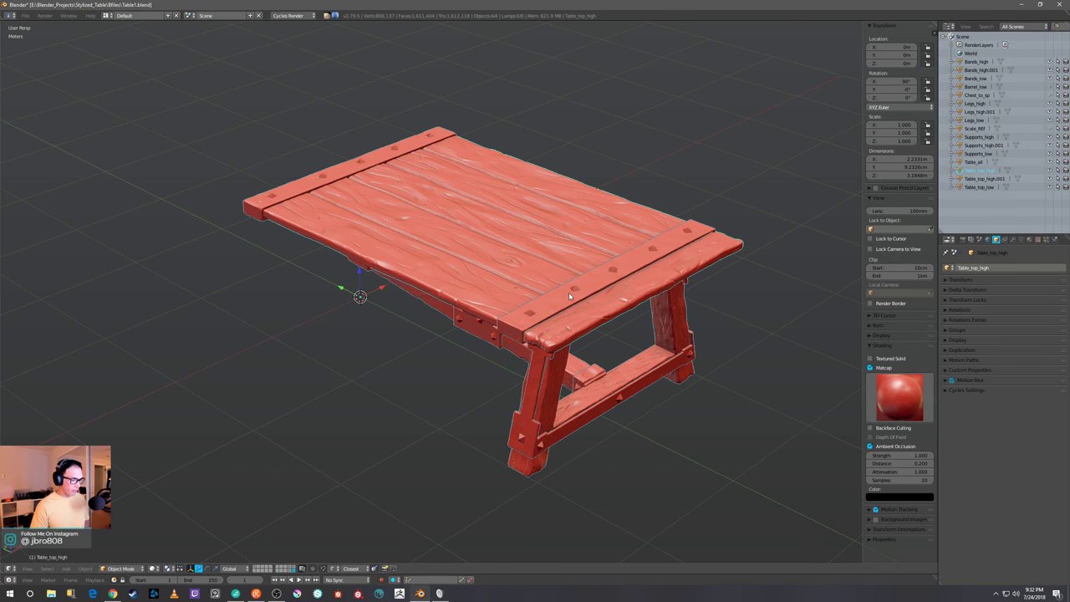
Isolate the Bands_high object to inspect the metal bands, unhide the other parts and clear the selection
right_click(577, 295)
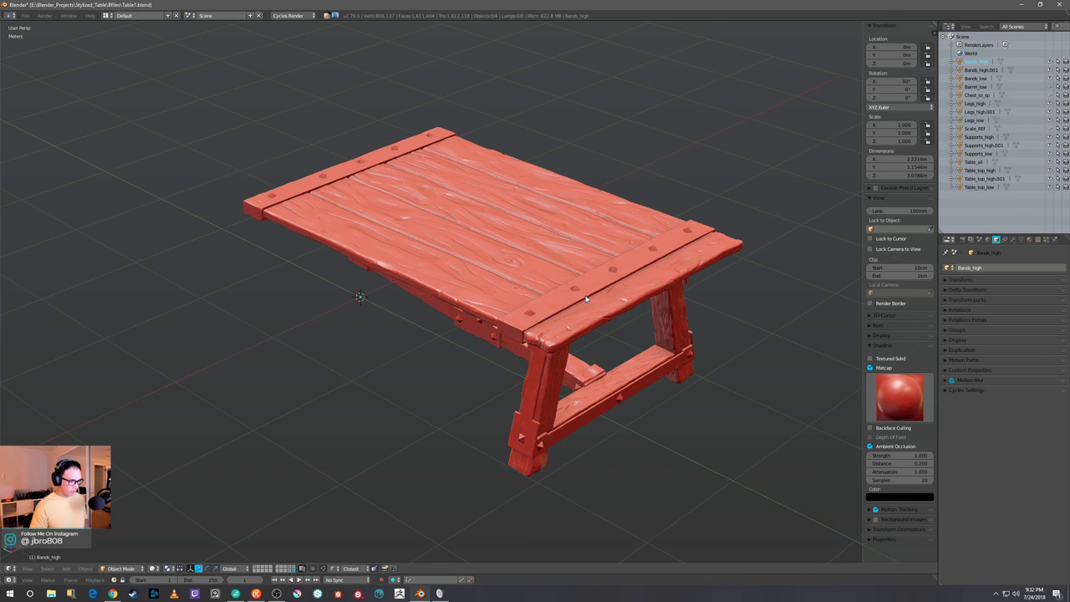
key("a")
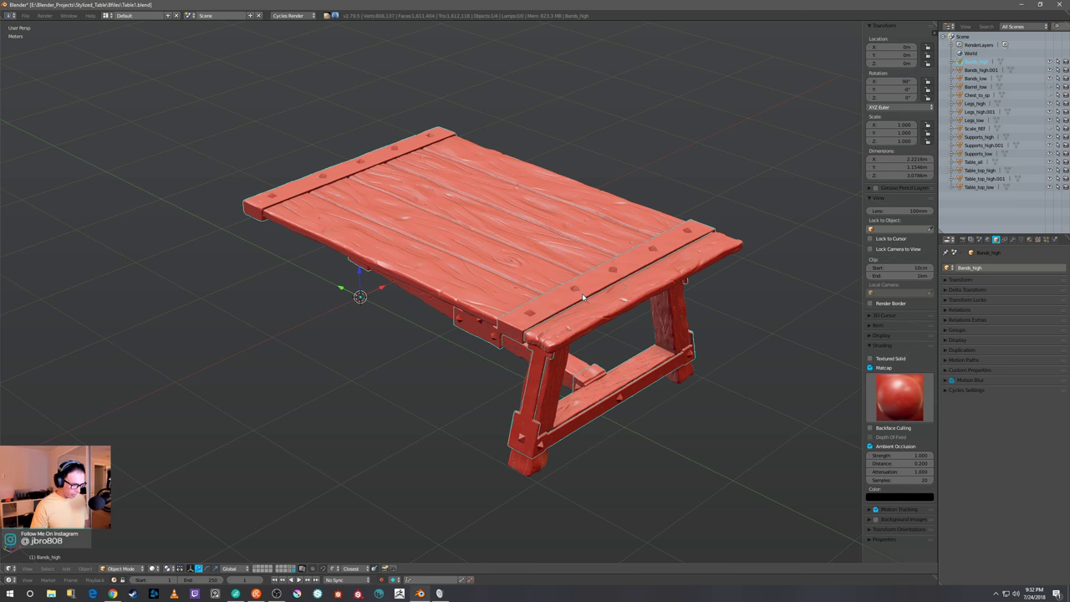
key("h")
mouse_move(585, 297)
middle_mouse_down()
mouse_move(625, 262)
mouse_move(629, 280)
mouse_move(591, 285)
middle_mouse_up()
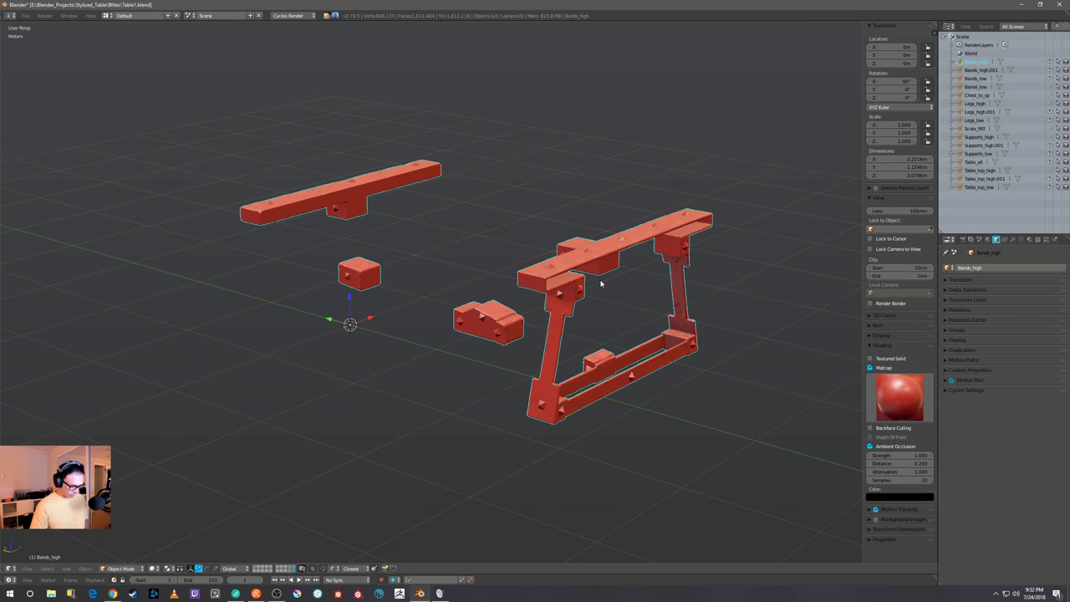
key("alt+h")
key("a")
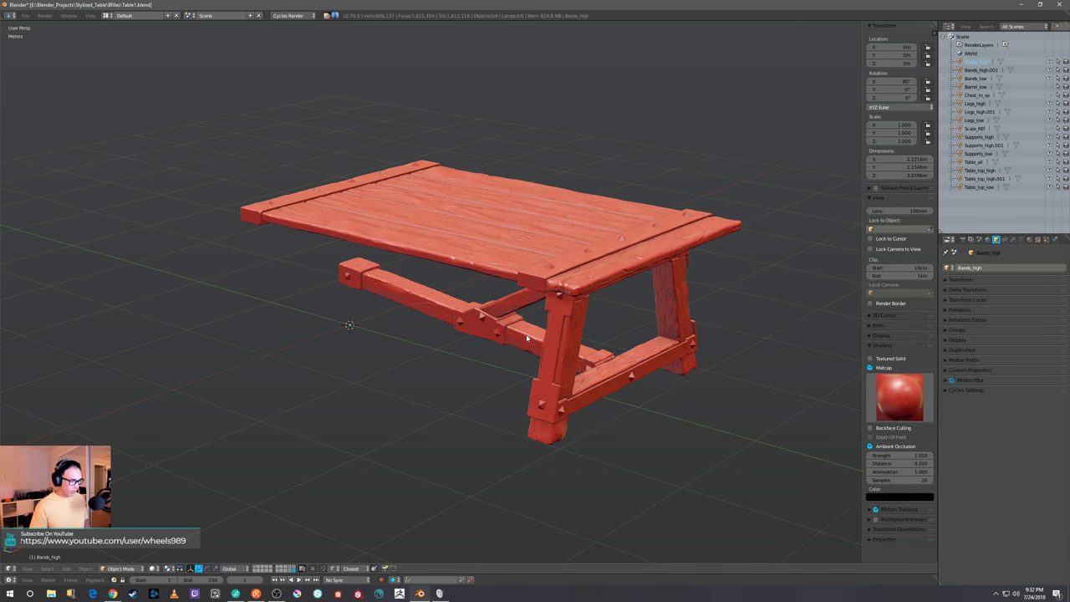
Isolate the Supports_high object to inspect the support beams, and unhide the remaining table parts
right_click(554, 339)
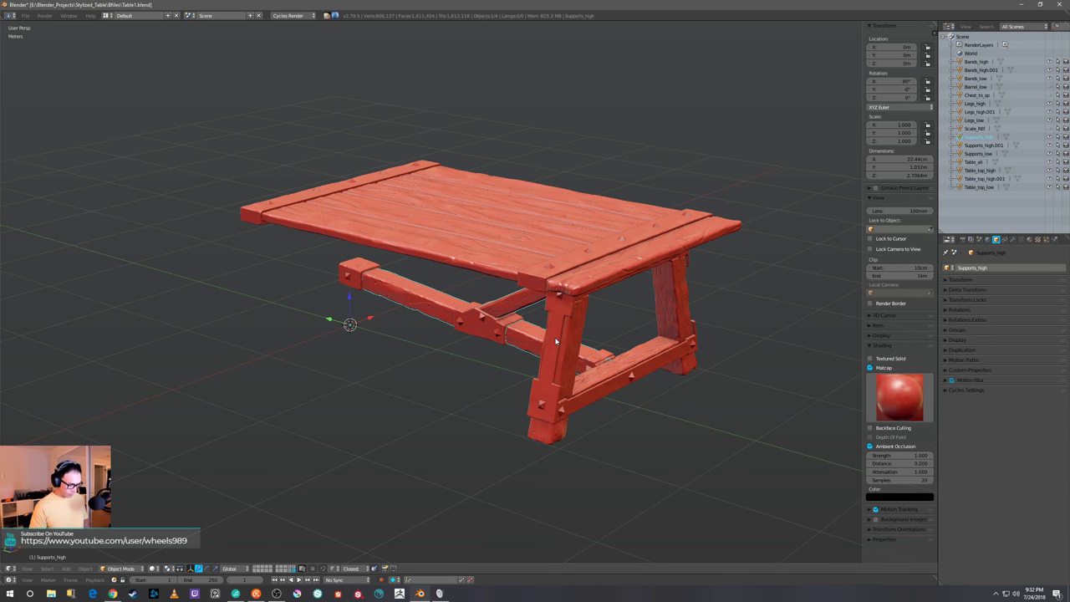
key("shift+h")
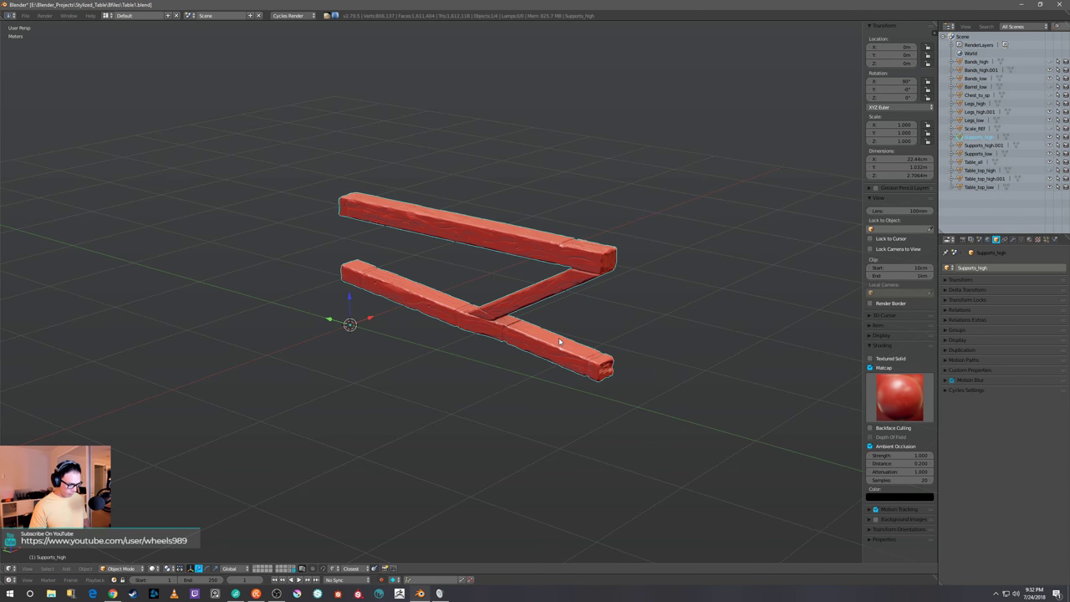
key("alt+h")
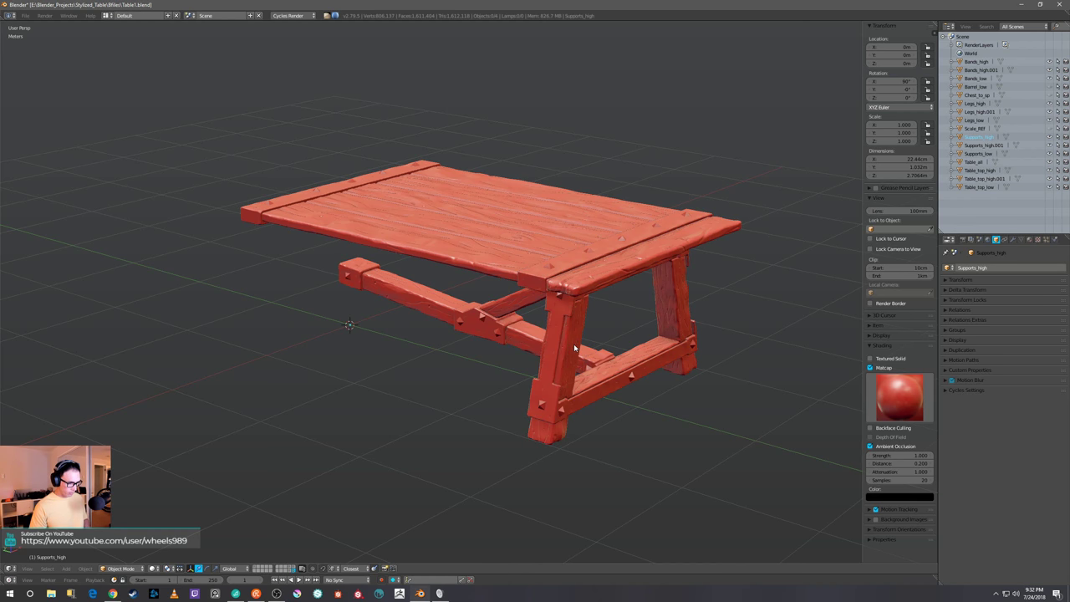
Isolate the Legs_high object to inspect the table legs, and unhide the remaining high-poly parts
right_click(575, 347)
key("shift+h")
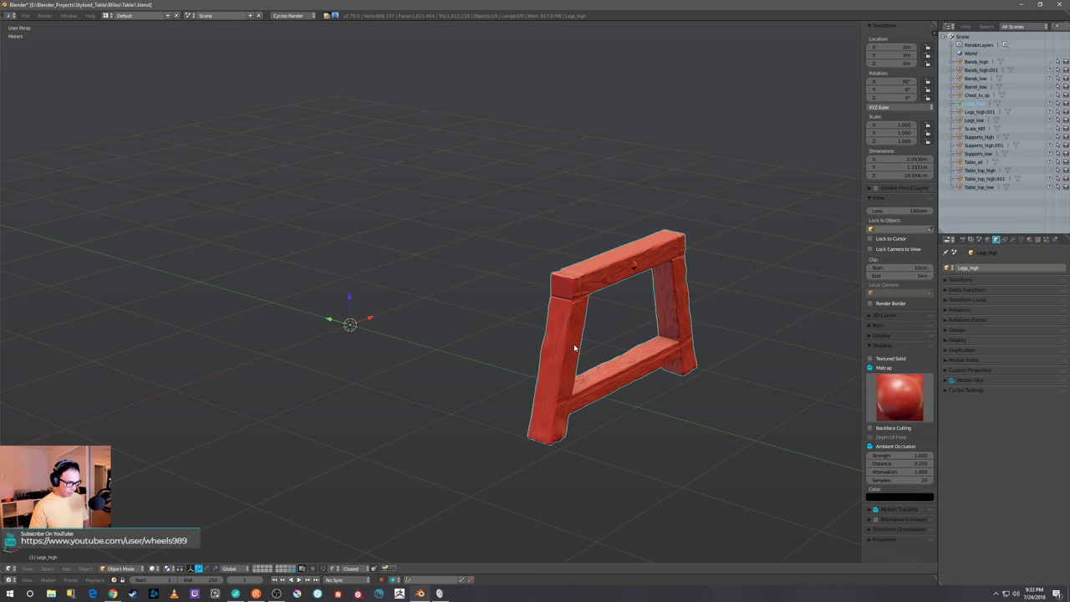
mouse_move(573, 344)
middle_mouse_down()
mouse_move(633, 327)
mouse_move(566, 330)
mouse_move(572, 338)
middle_mouse_up()
key("alt+h")
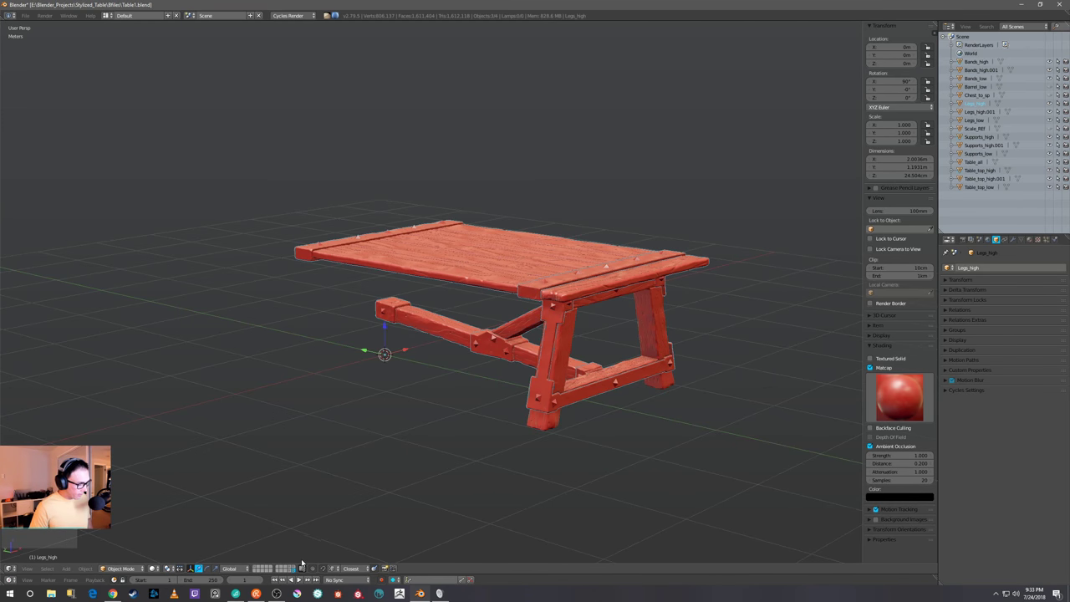
Show the layer holding the separate low-poly table parts and examine the whole low-poly table from several angles
left_click(290, 571)
middle_click_drag(518, 418, 654, 405)
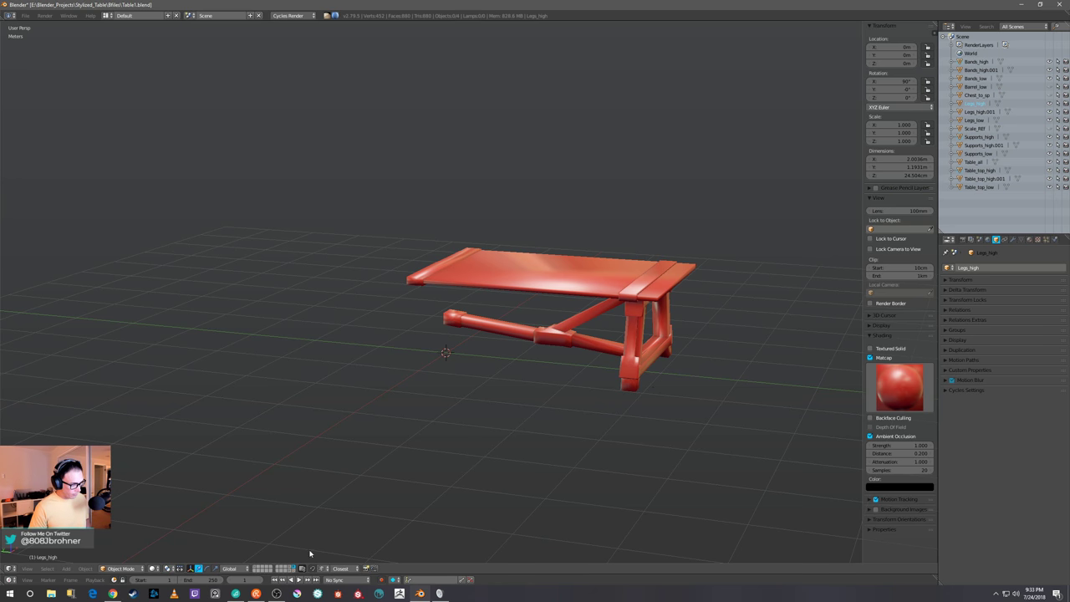
middle_click_drag(519, 422, 570, 416)
scroll(660, 376, "up", 2)
middle_click_drag(661, 376, 603, 381)
key("KP_Divide")
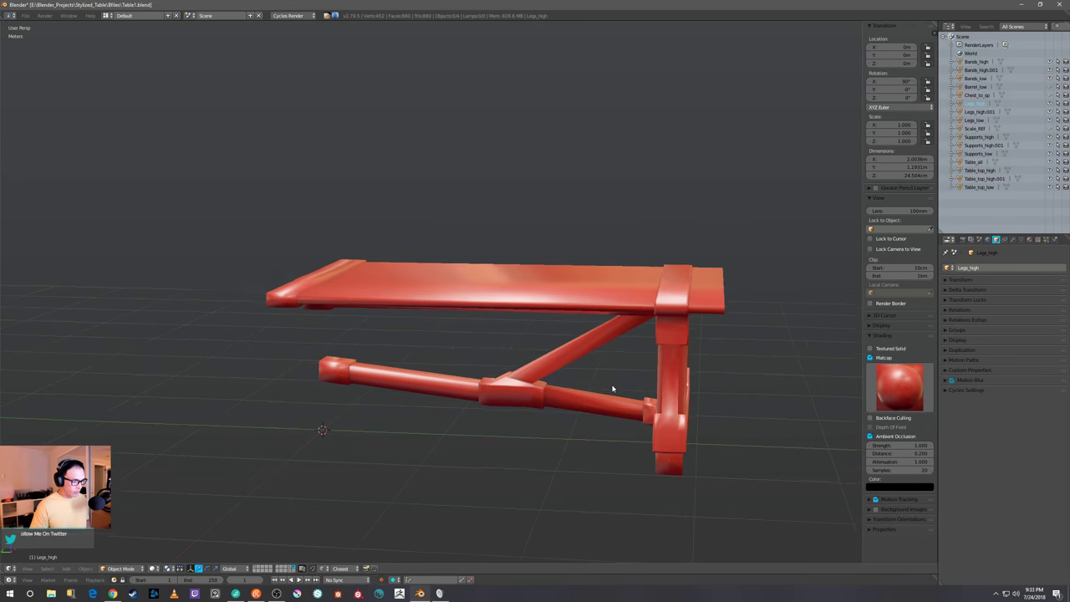
scroll(600, 380, "up", 3)
scroll(602, 384, "down", 3)
Isolate the Supports_low object in local view to inspect the low-poly beams, and return to the full table
left_click(619, 412)
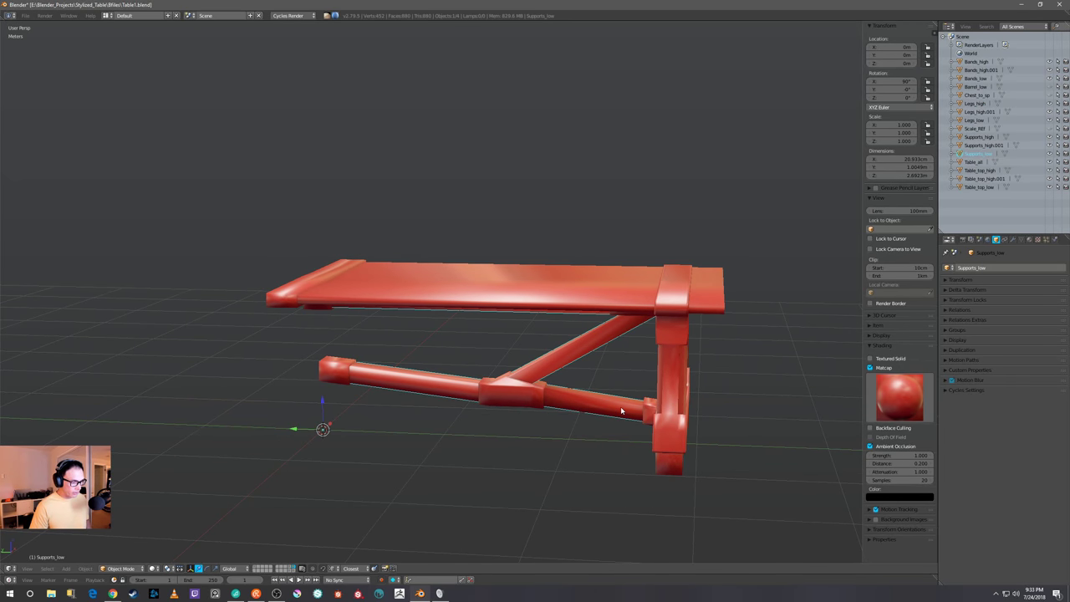
key("KP_Divide")
key("KP_1")
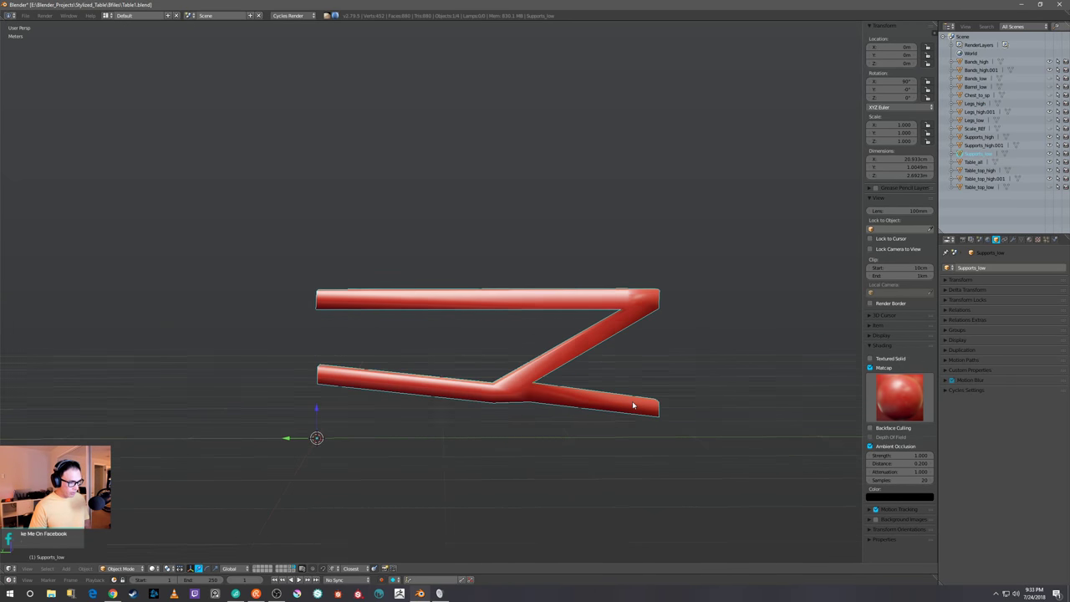
mouse_move(633, 406)
middle_mouse_down()
mouse_move(626, 418)
mouse_move(636, 394)
mouse_move(616, 403)
middle_mouse_up()
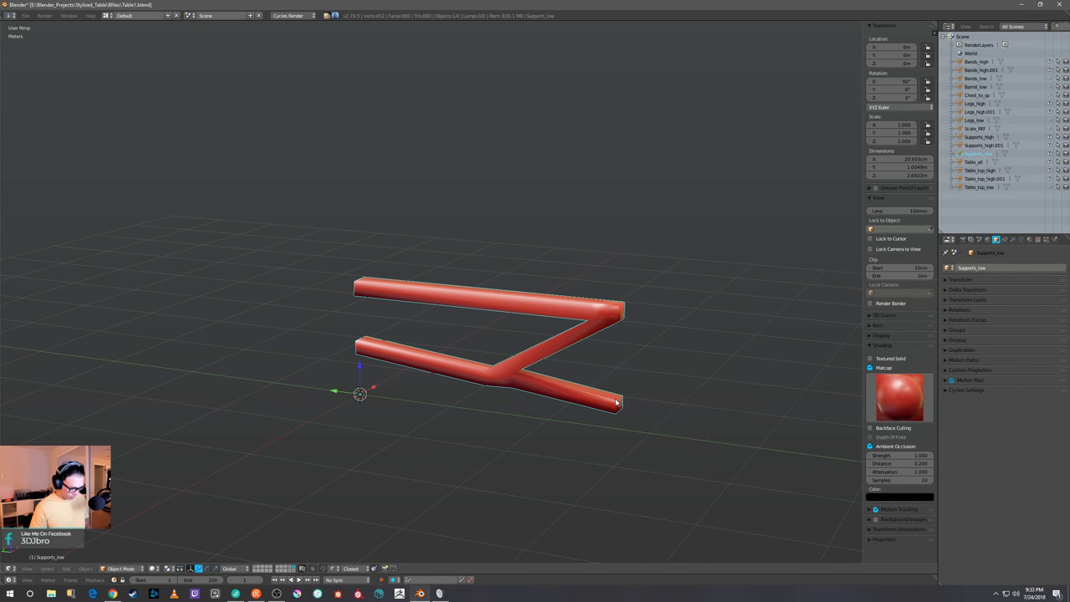
key("KP_Divide")
Isolate the Table_top_low object in local view to inspect it, and bring back the other low-poly parts
right_click(633, 328)
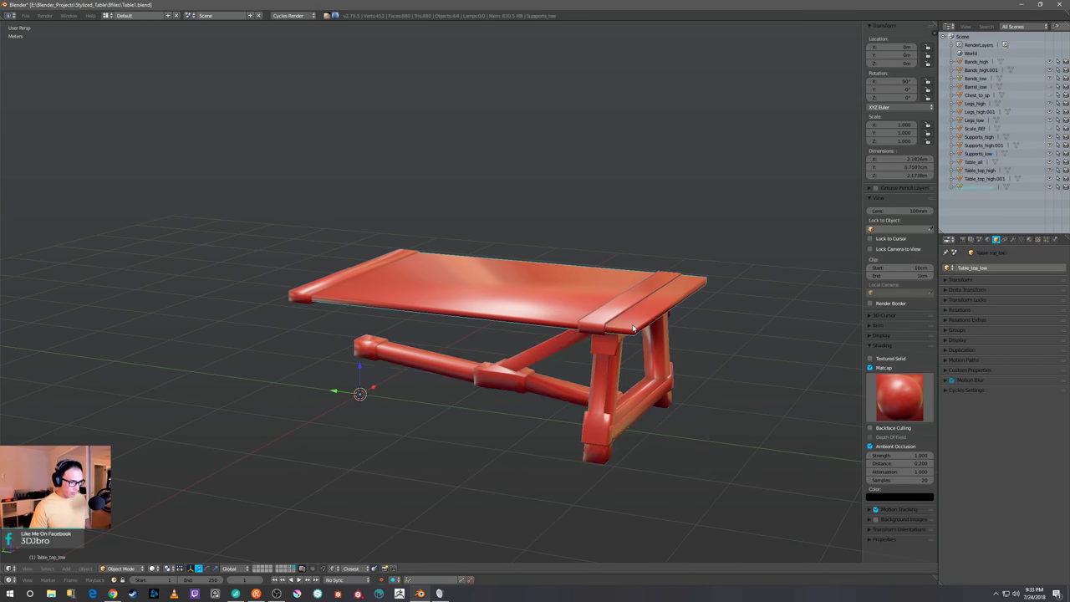
key("KP_Divide")
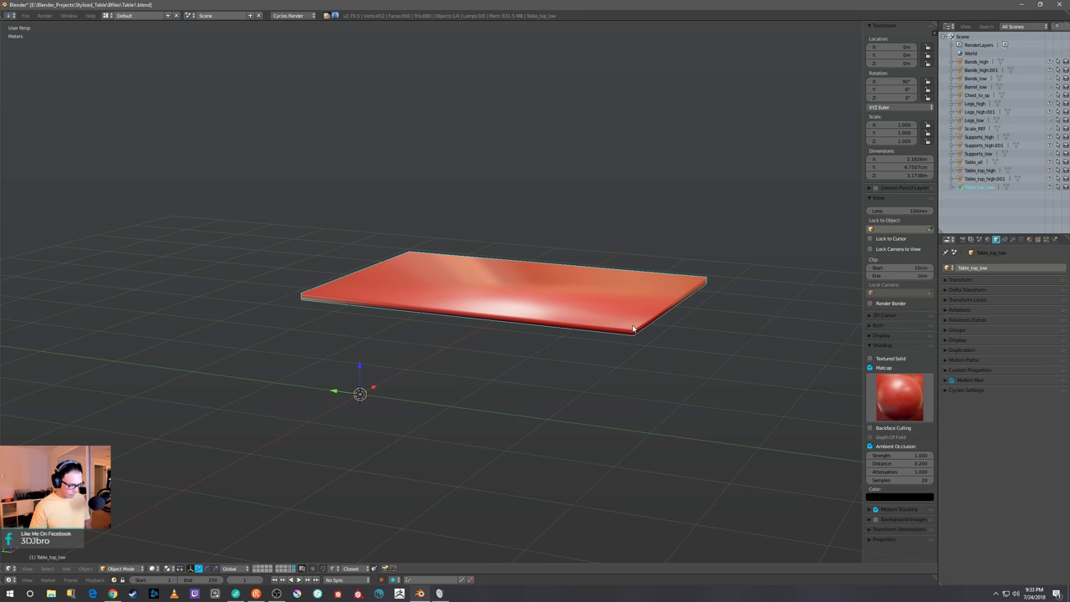
key("KP_Divide")
Isolate the Legs_low object in local view to inspect it, restore the other parts and clear the selection
right_click(614, 392)
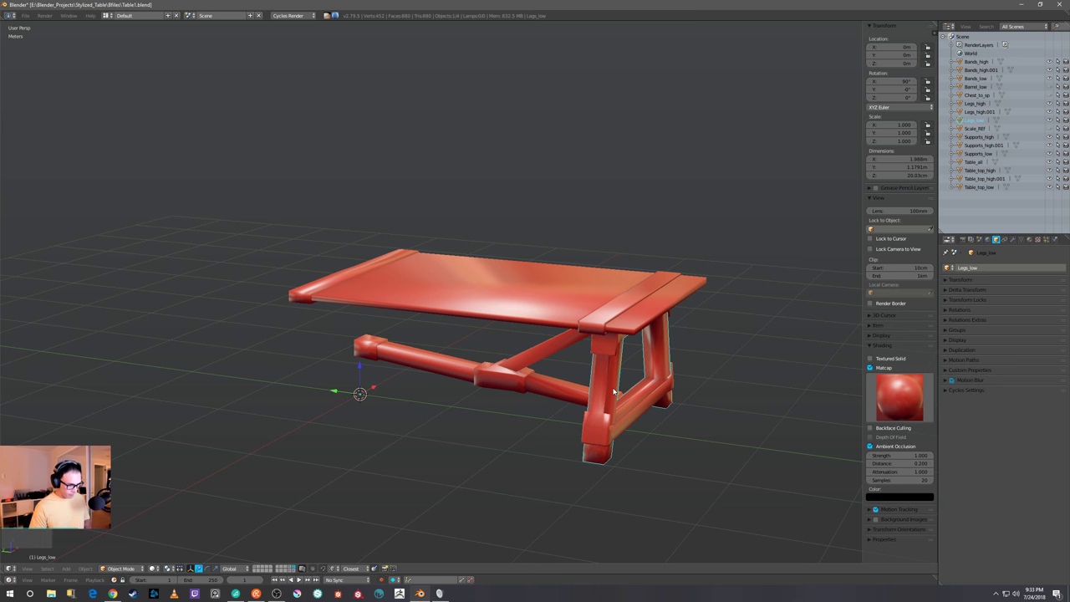
key("KP_Divide")
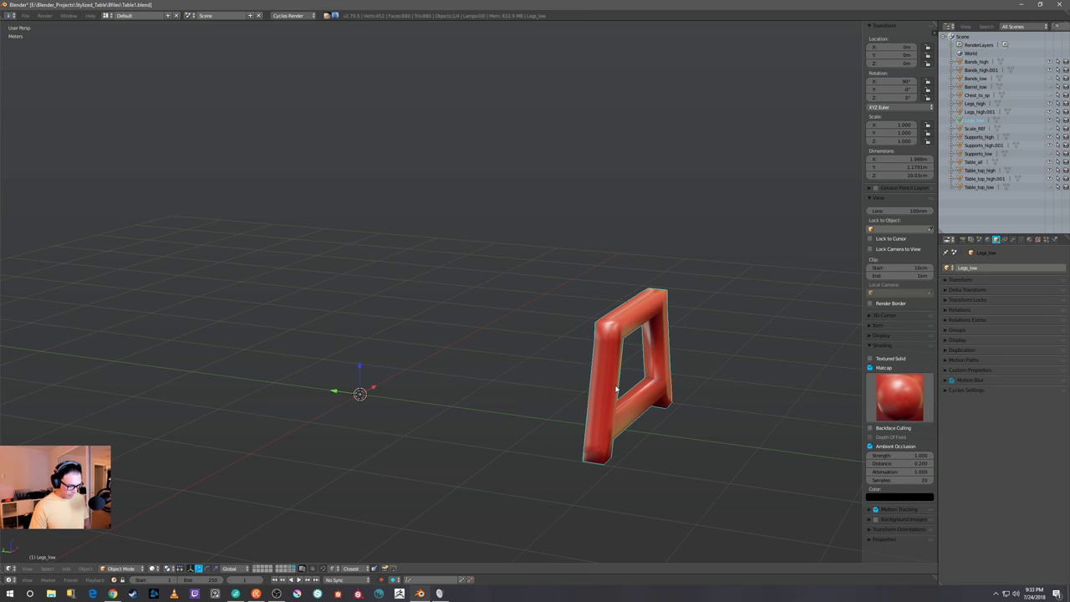
key("KP_Divide")
key("a")
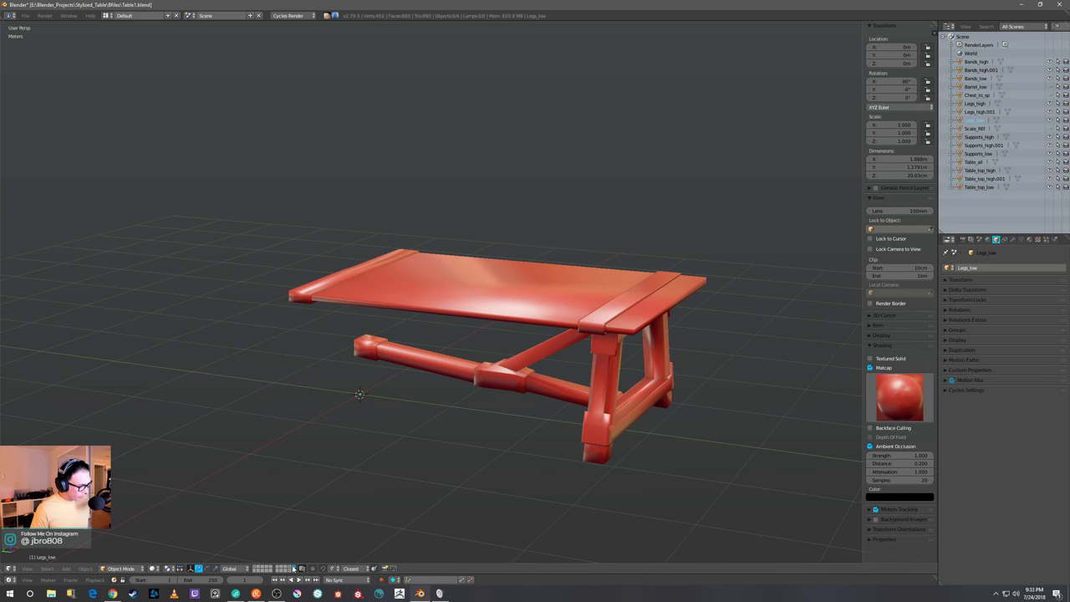
Select the combined Table_all object on its own layer and enter Edit Mode to examine its low-poly triangulated mesh
middle_click_drag(536, 447, 526, 453)
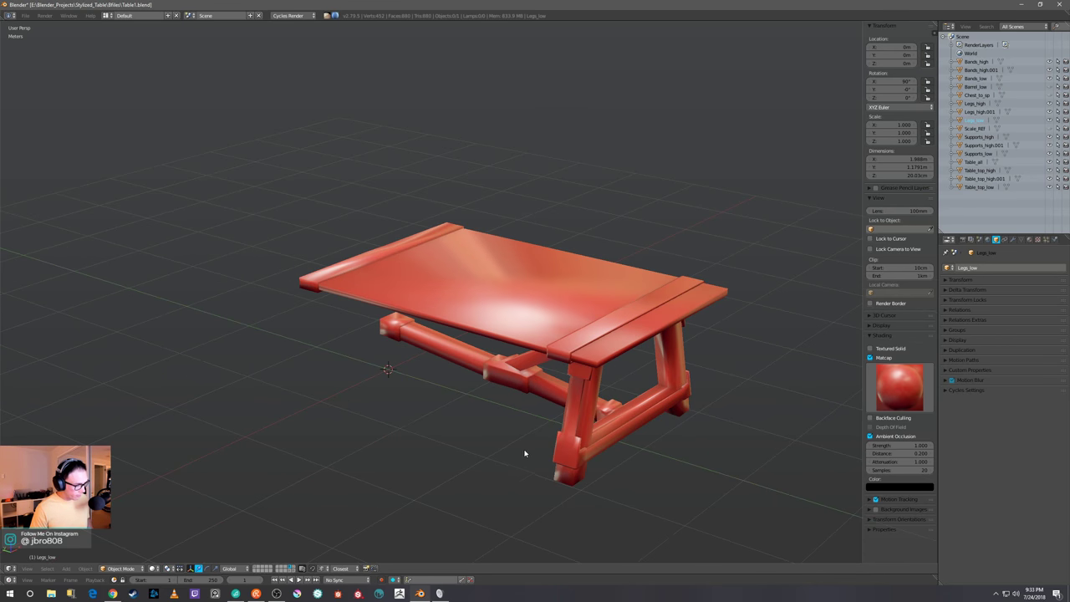
scroll(527, 448, "down", 1)
middle_click_drag(536, 400, 548, 353)
right_click(548, 353)
key("Tab")
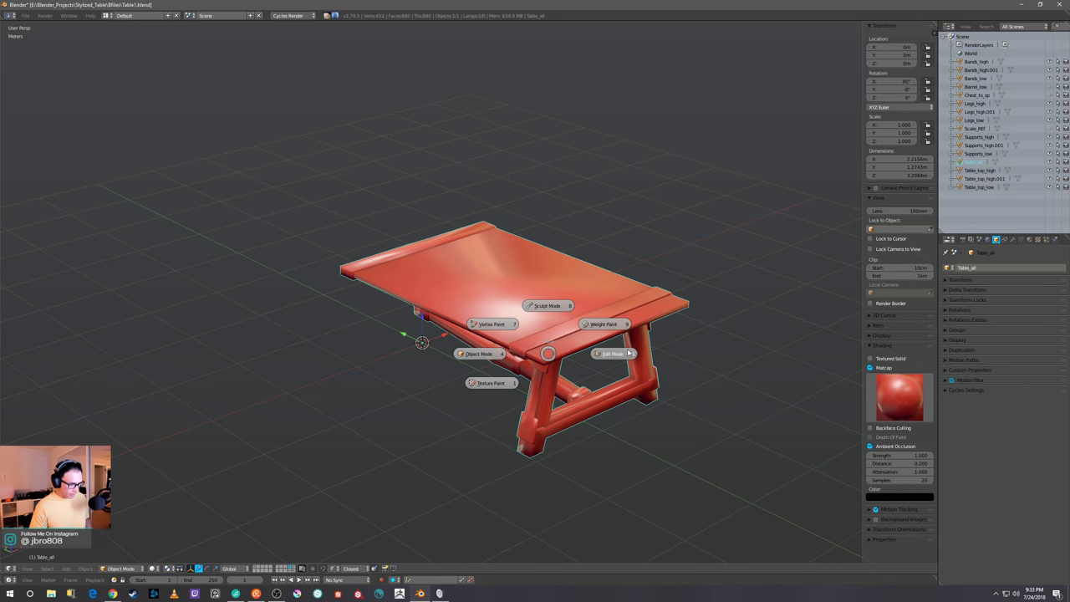
left_click(616, 355)
middle_click_drag(617, 359, 673, 340)
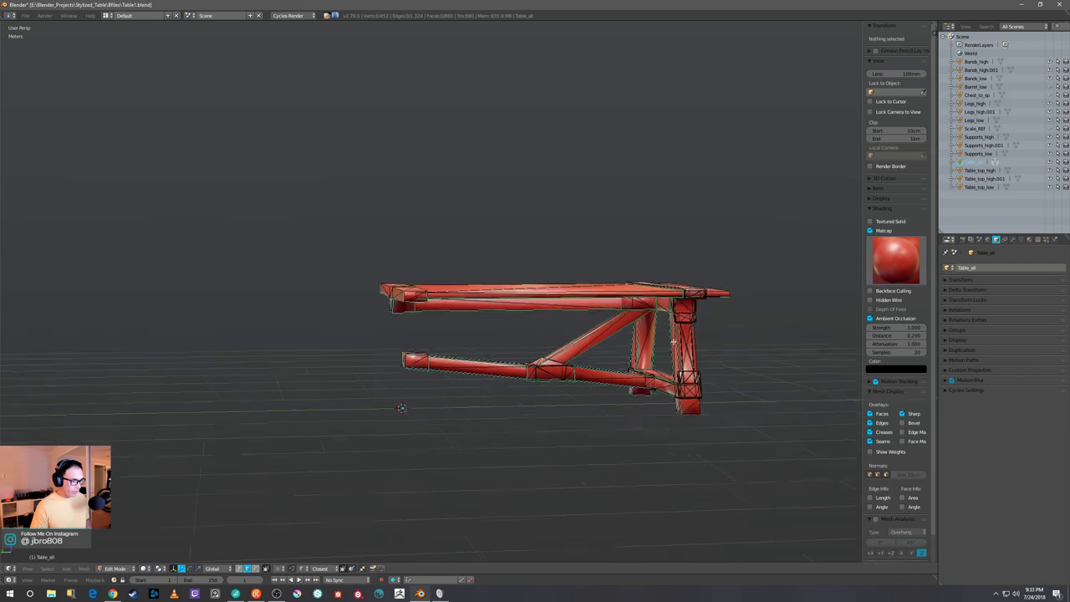
scroll(673, 341, "up", 4)
middle_click_drag(633, 375, 651, 380)
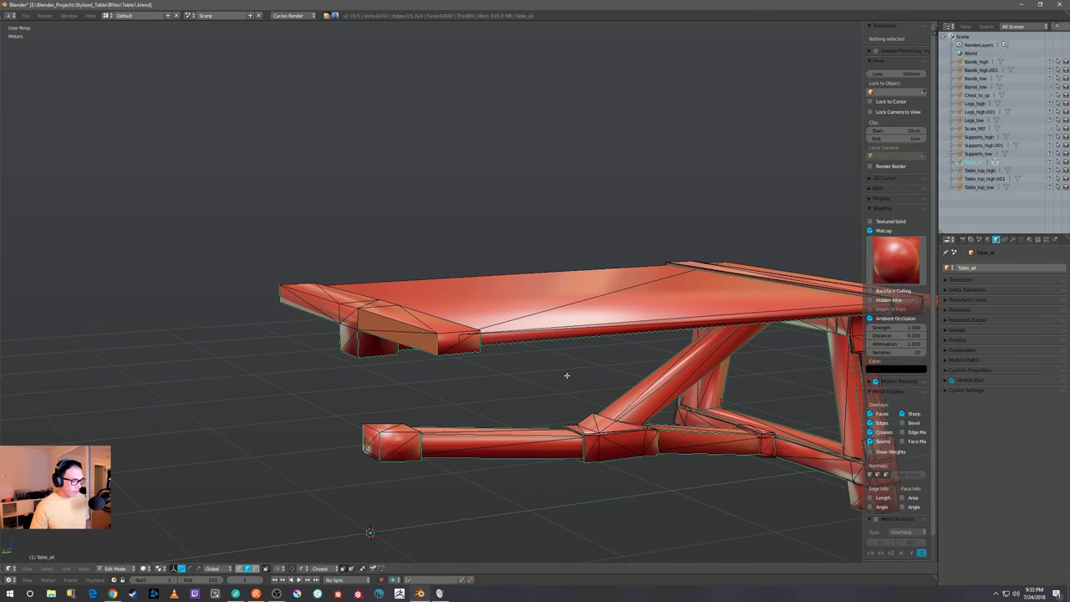
scroll(567, 375, "down", 4)
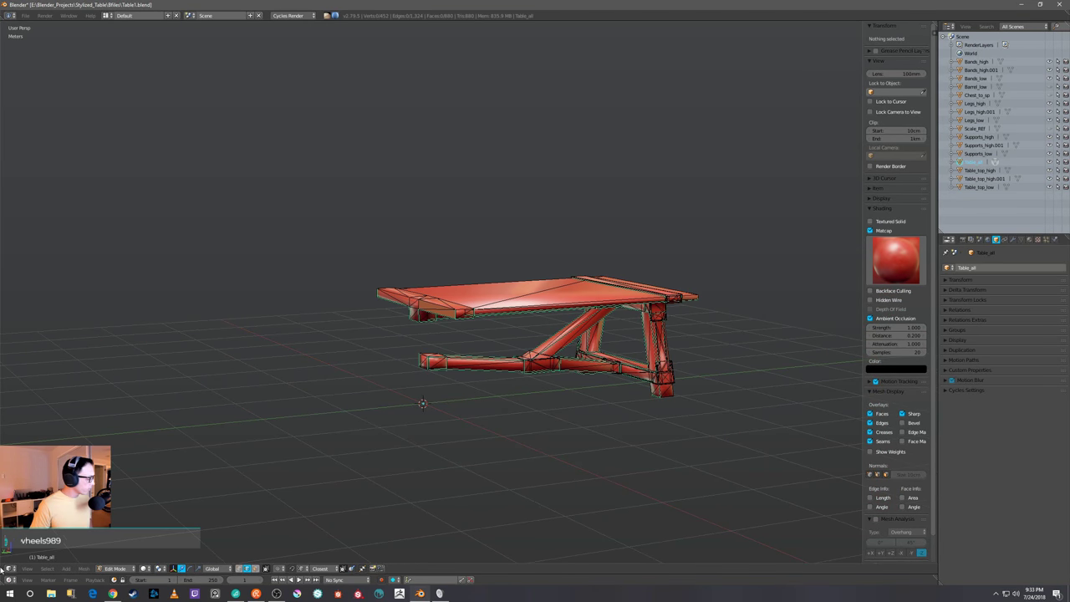
Split the 3D view into two stacked areas and make the lower one a UV/Image Editor
left_click_drag(3, 568, 41, 288)
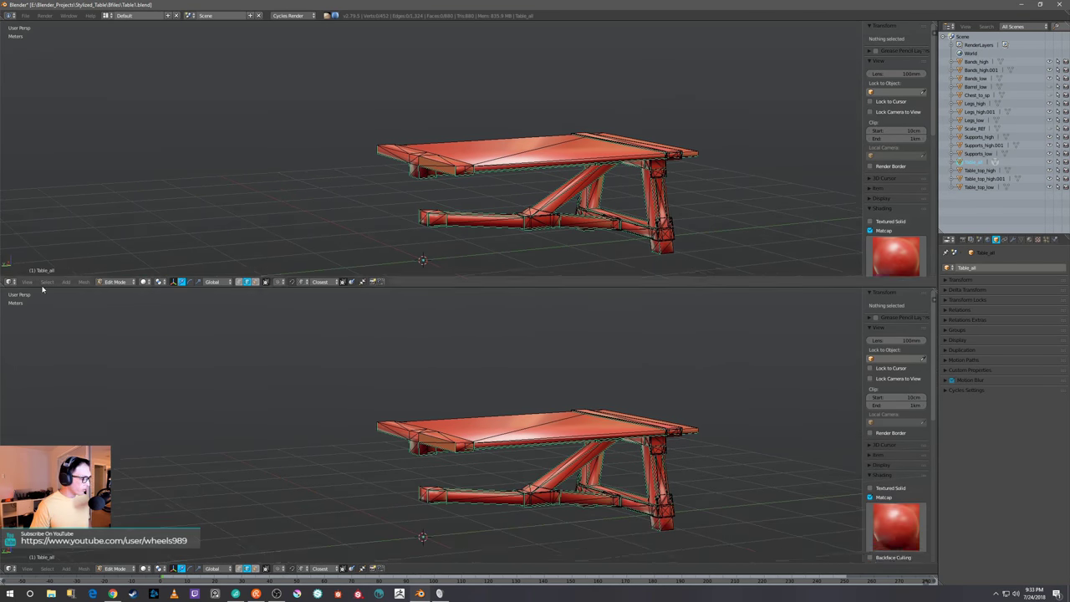
left_click(10, 569)
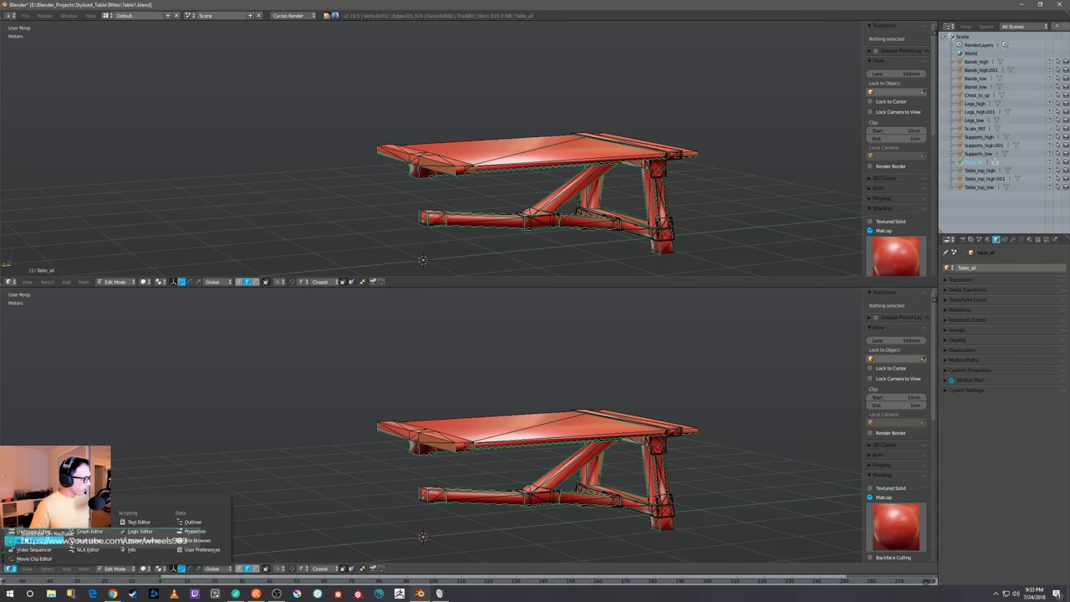
left_click(33, 533)
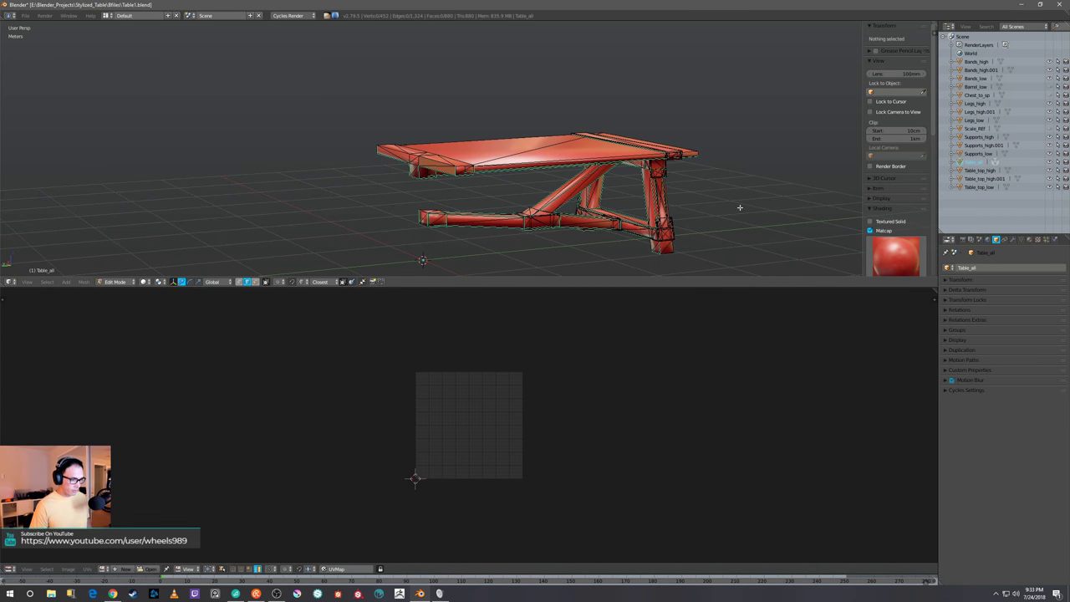
Select all of Table_all's geometry and fit its UV layout in the editor to examine the packed islands
right_click(659, 172)
key("ctrl+Tab")
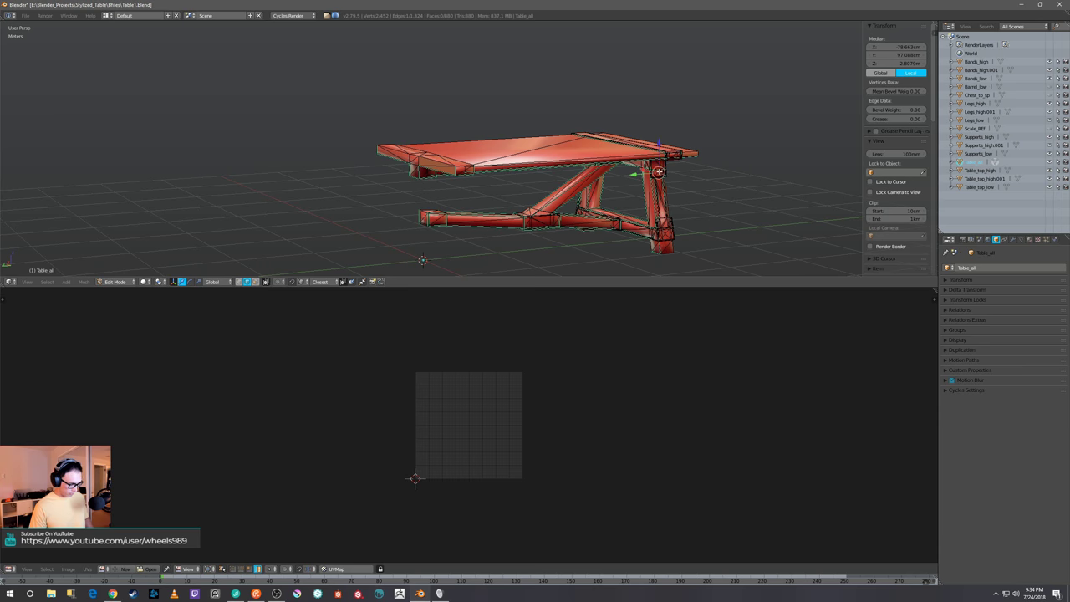
key("a")
key("Home")
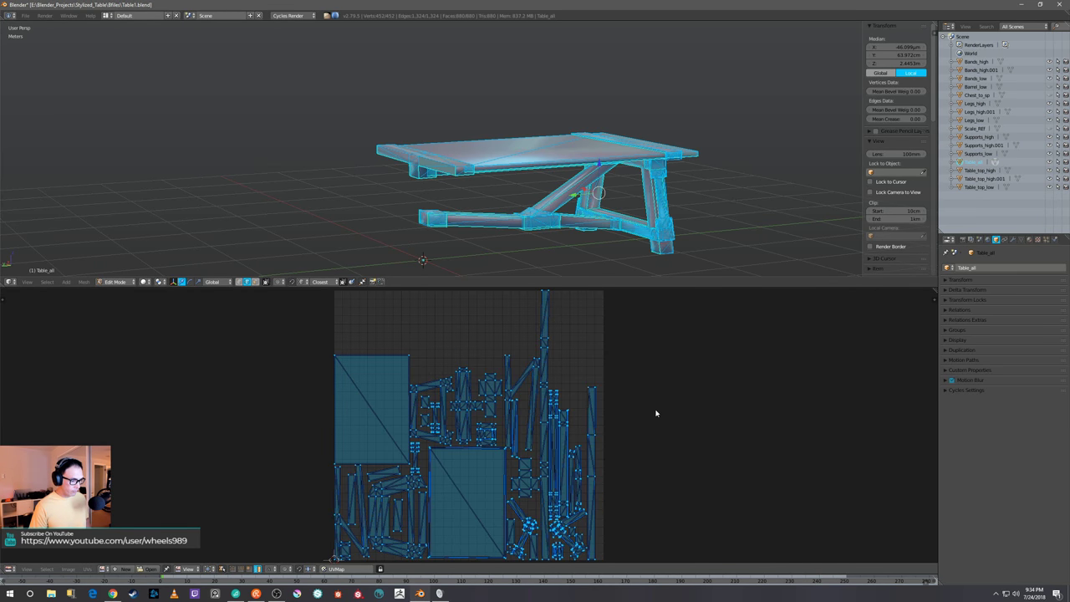
middle_click_drag(658, 444, 664, 409)
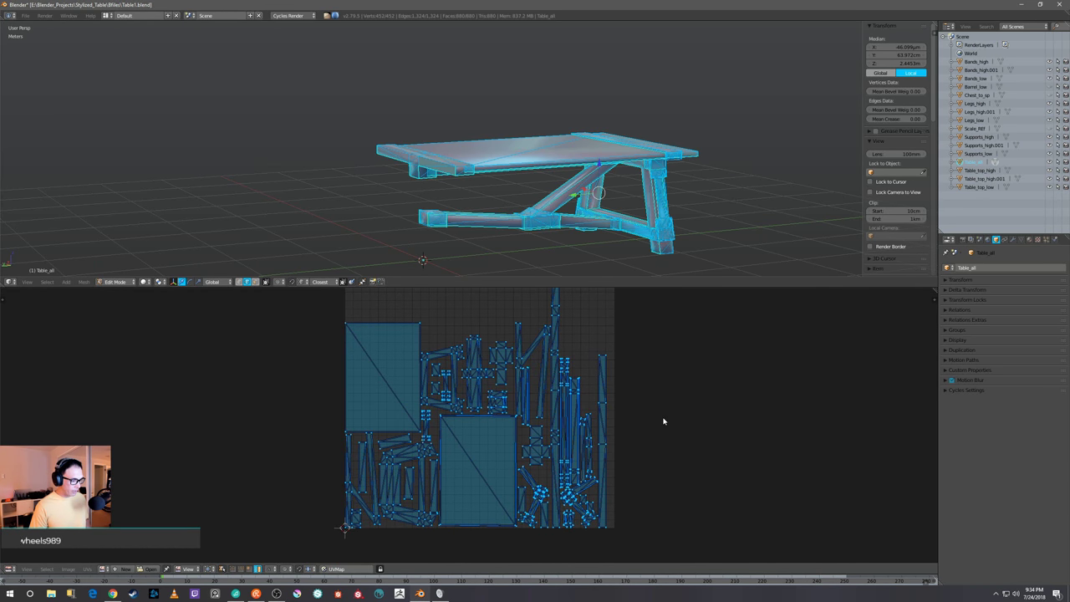
scroll(650, 427, "up", 1)
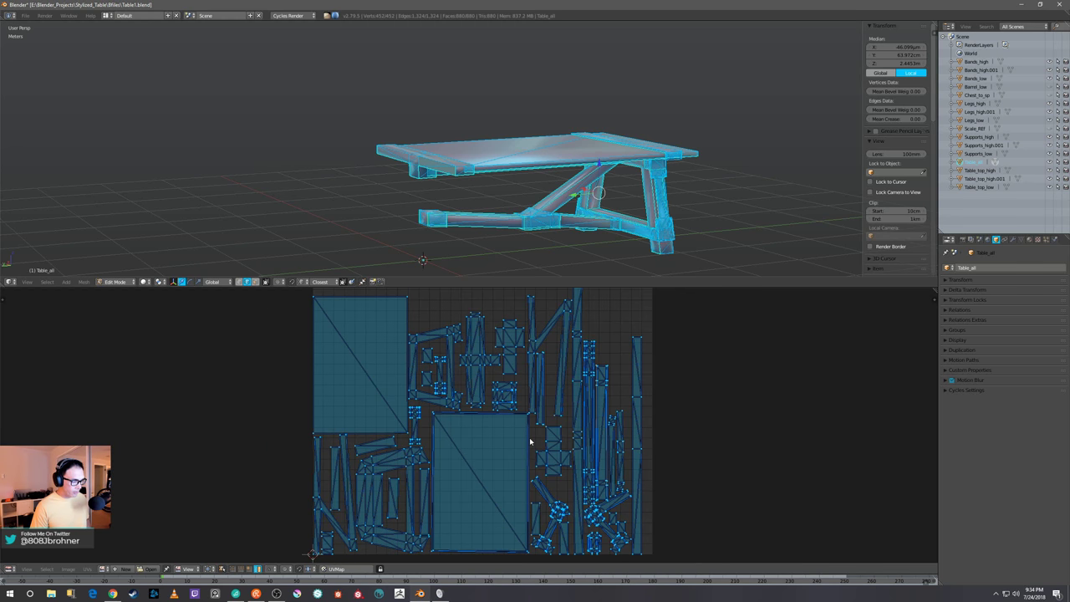
middle_click_drag(611, 230, 594, 203)
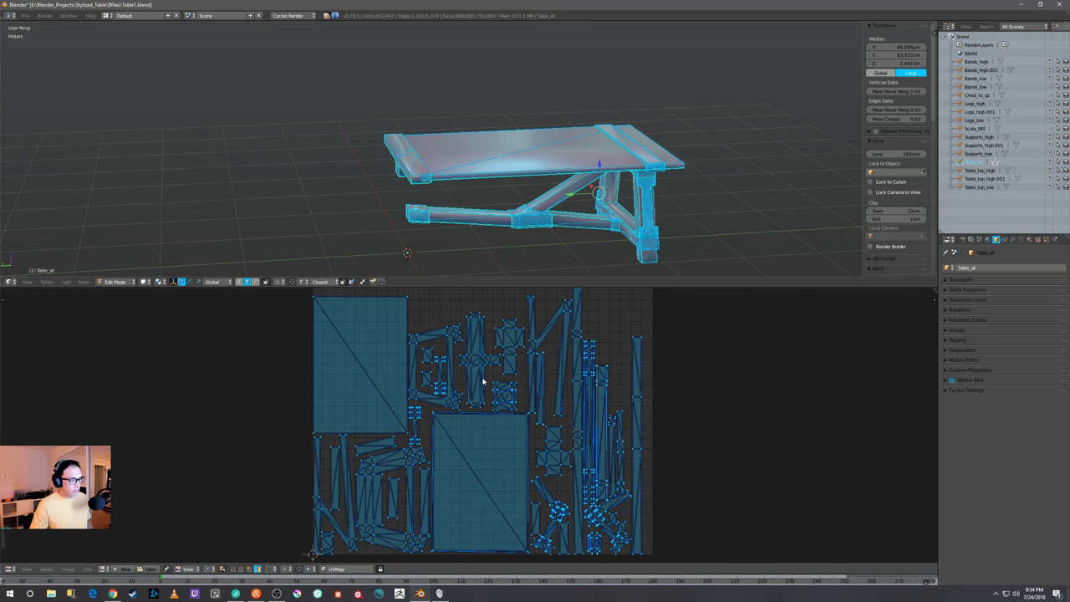
middle_click_drag(615, 209, 646, 194)
Merge the UV editor area back into the 3D view, deselect the mesh and return Table_all to Object Mode
left_click_drag(4, 282, 17, 302)
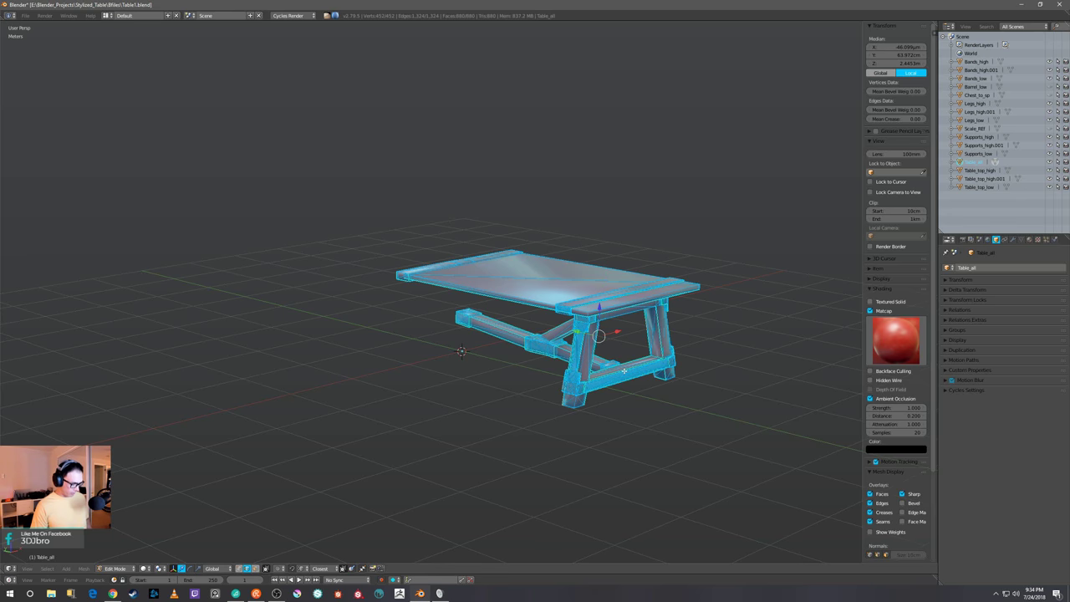
key("a")
scroll(624, 370, "up", 3)
middle_click_drag(627, 369, 677, 384)
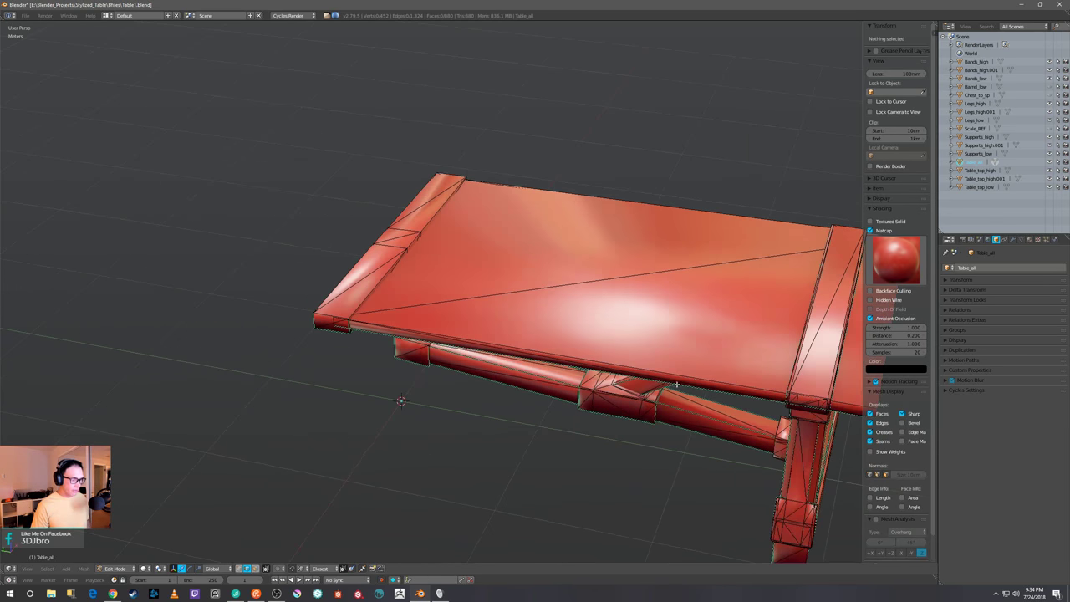
scroll(686, 383, "down", 2)
key("Tab")
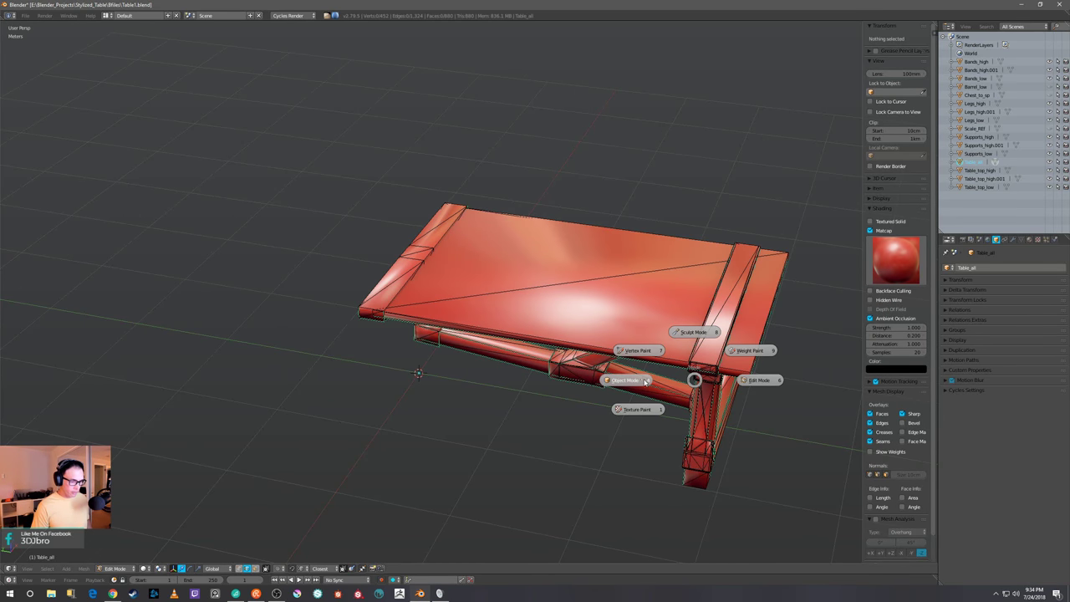
middle_click_drag(693, 376, 610, 380, "shift")
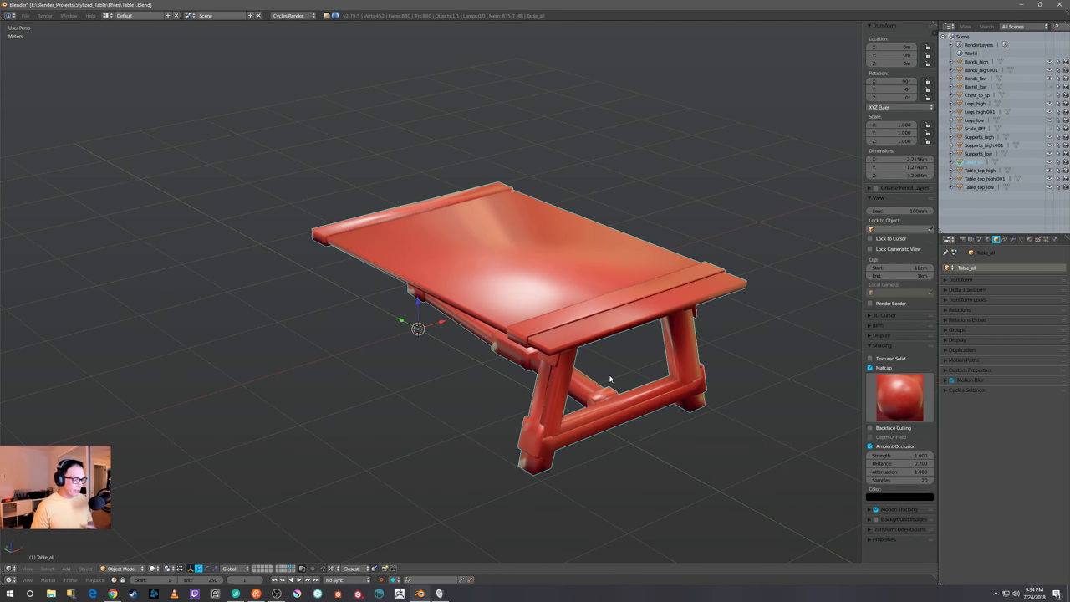
middle_click_drag(609, 380, 626, 370)
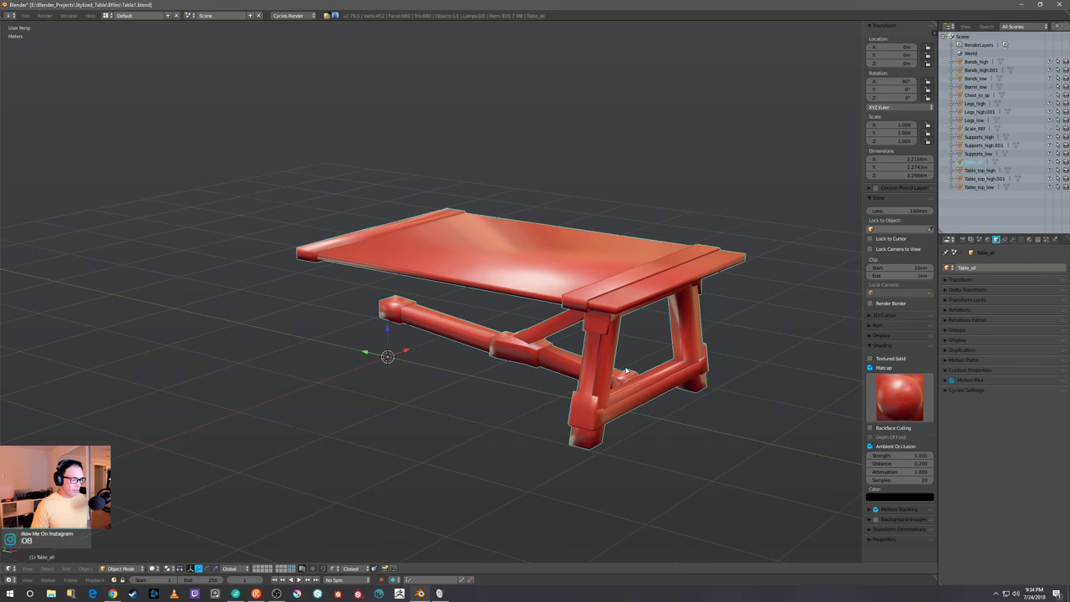
middle_click_drag(563, 342, 583, 357)
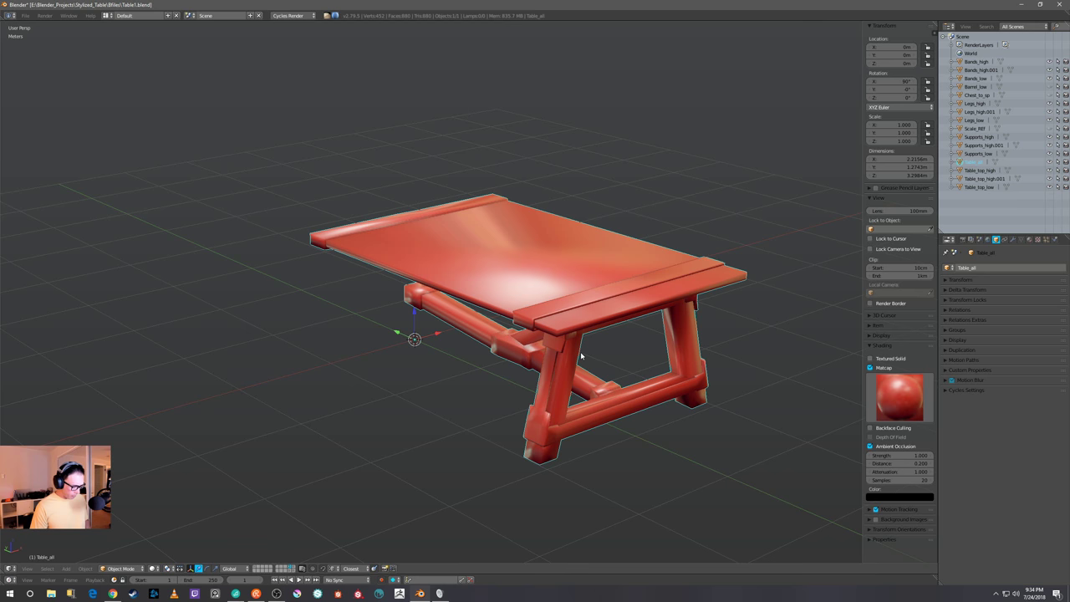
Inspect Table_all's wireframe in Edit Mode from above, and return to Object Mode to view the smooth-shaded tabletop
key("Tab")
left_click(647, 337)
middle_click_drag(646, 337, 445, 190)
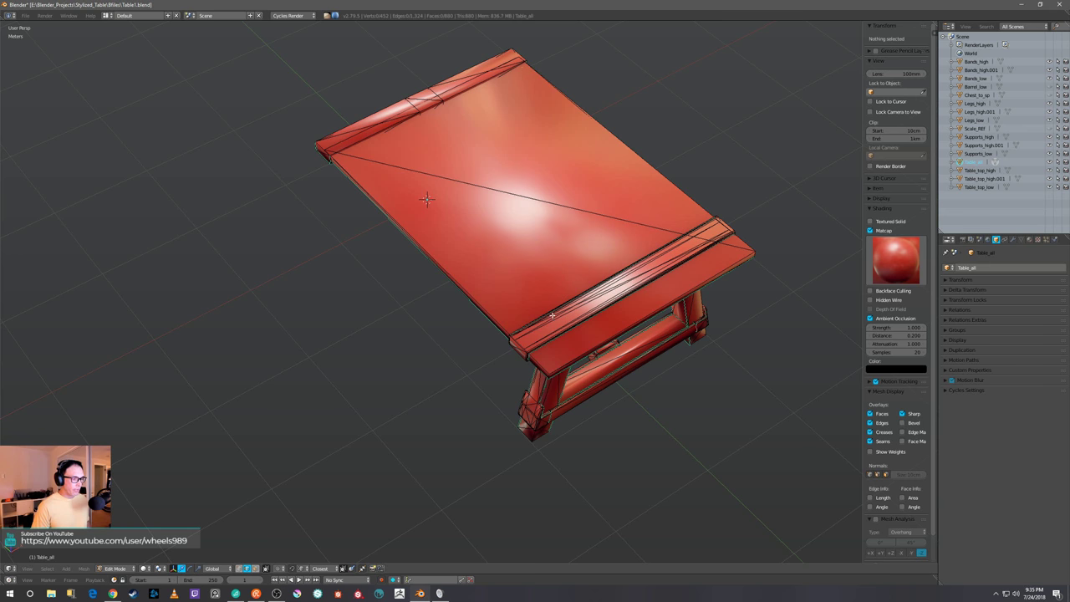
middle_click_drag(535, 62, 585, 216)
key("Tab")
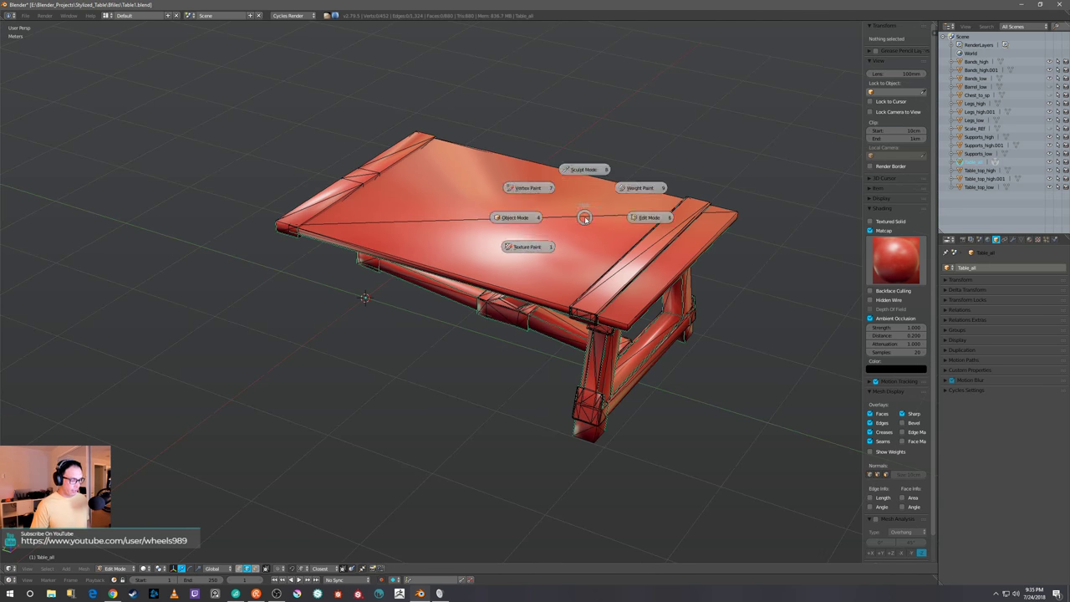
left_click(537, 216)
middle_click_drag(537, 216, 553, 230)
scroll(624, 251, "up", 1)
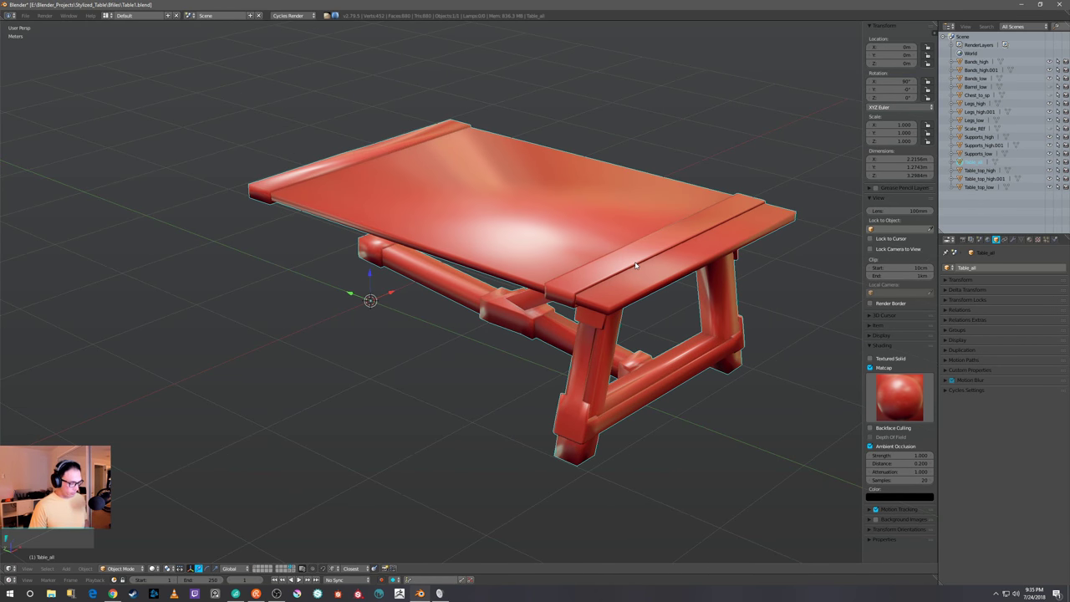
key("KP_8")
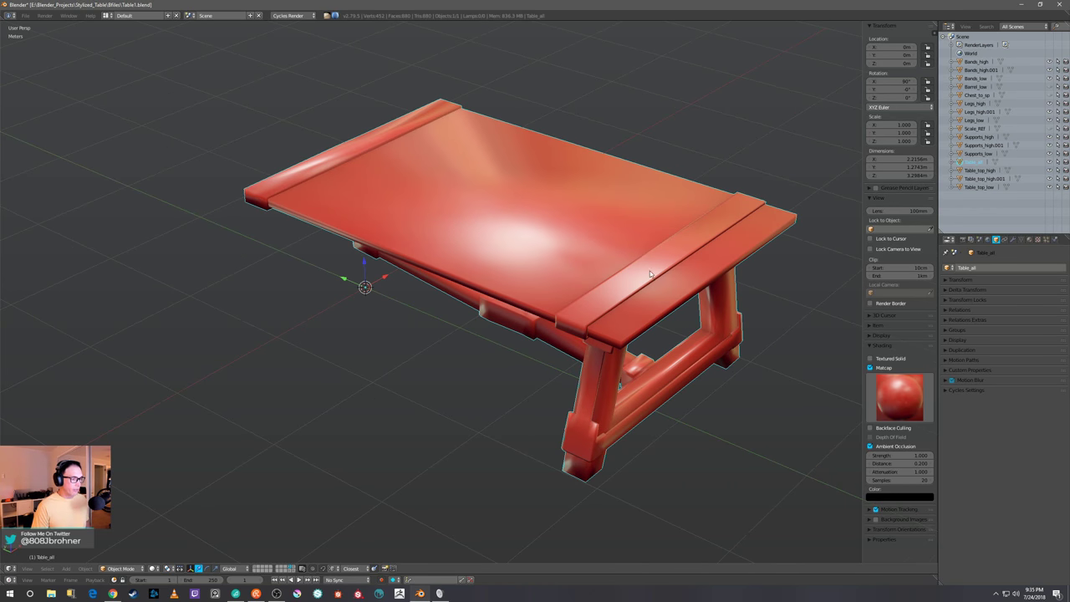
Inspect Table_all's mesh in Edit Mode with the linked tabletop piece picked out, deselect it, and return to Object Mode
key("Tab")
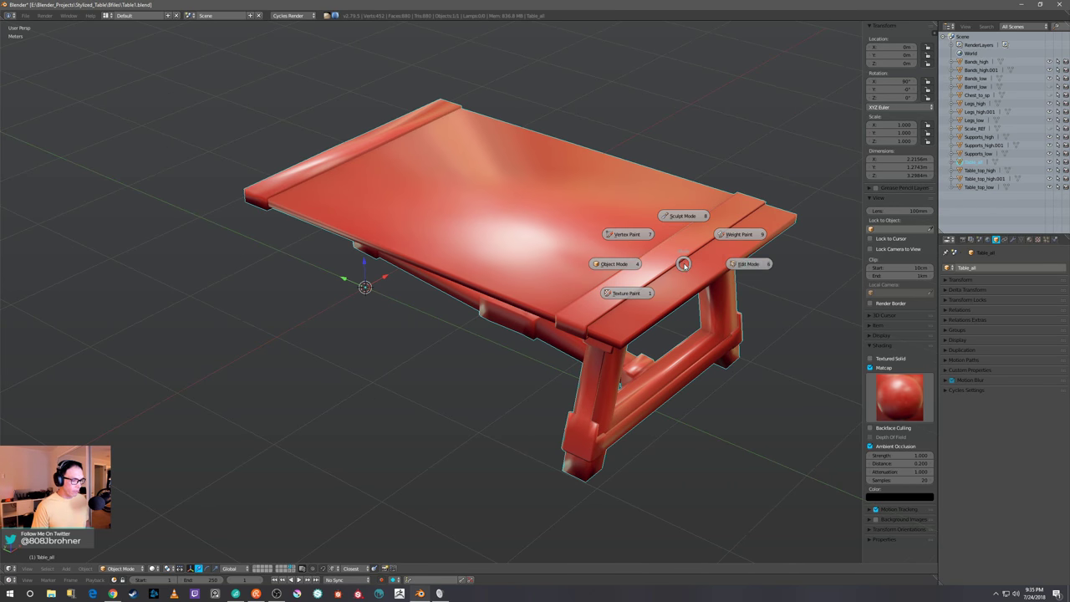
left_click(750, 260)
mouse_move(731, 268)
middle_mouse_down()
mouse_move(730, 288)
mouse_move(734, 271)
middle_mouse_up()
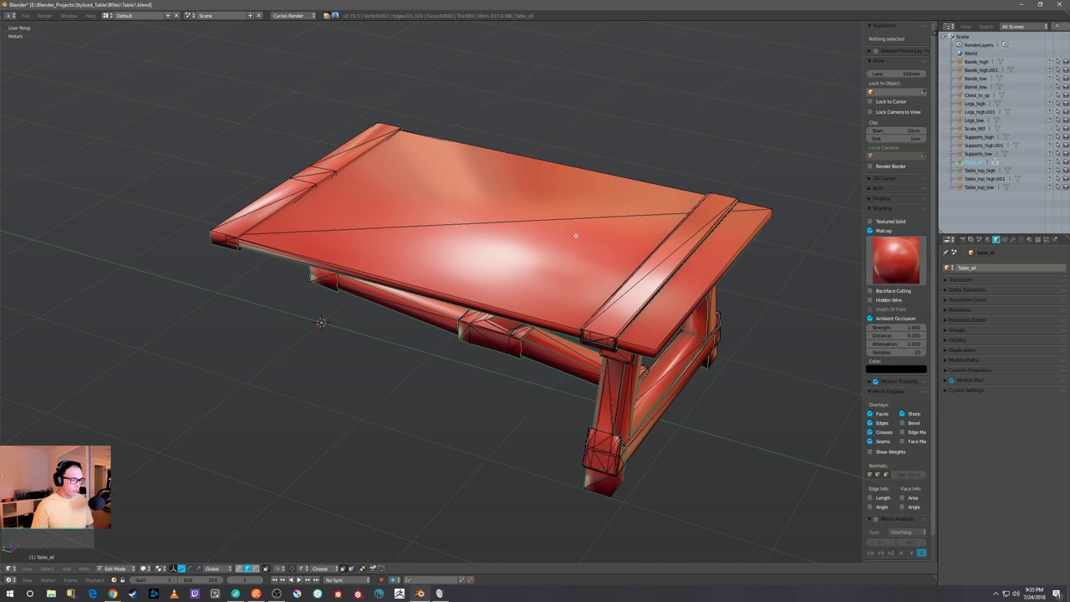
key("l")
middle_click_drag(574, 223, 633, 290)
key("a")
scroll(633, 290, "down", 2)
key("Tab")
left_click(568, 297)
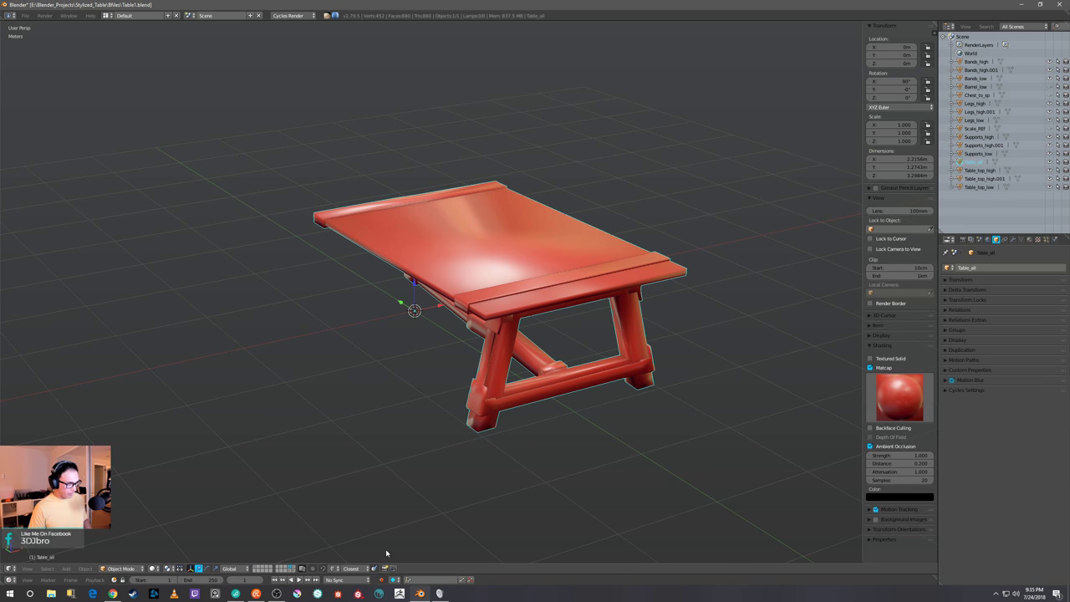
Display the separate low-poly parts and open Table_top_low in Edit Mode
mouse_move(537, 445)
middle_mouse_down()
mouse_move(579, 427)
mouse_move(574, 370)
middle_mouse_up()
scroll(565, 321, "up", 3)
scroll(569, 301, "down", 3)
middle_click_drag(569, 301, 584, 238)
right_click(572, 240)
key("Tab")
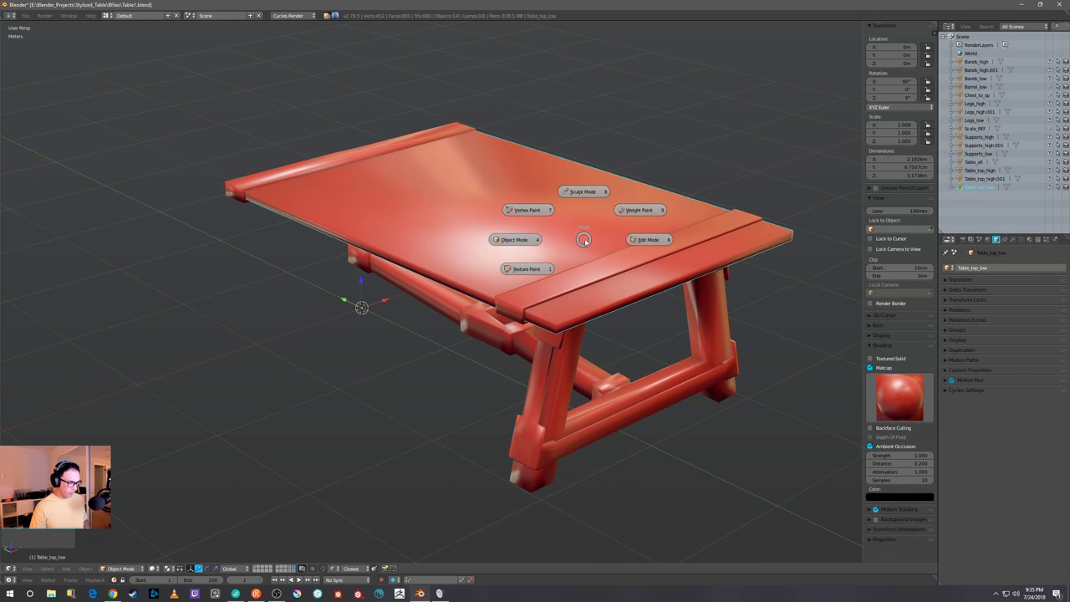
left_click(648, 238)
Examine Table_top_low's mesh around the table bands, deselect its geometry, and return to Object Mode
scroll(648, 242, "up", 4)
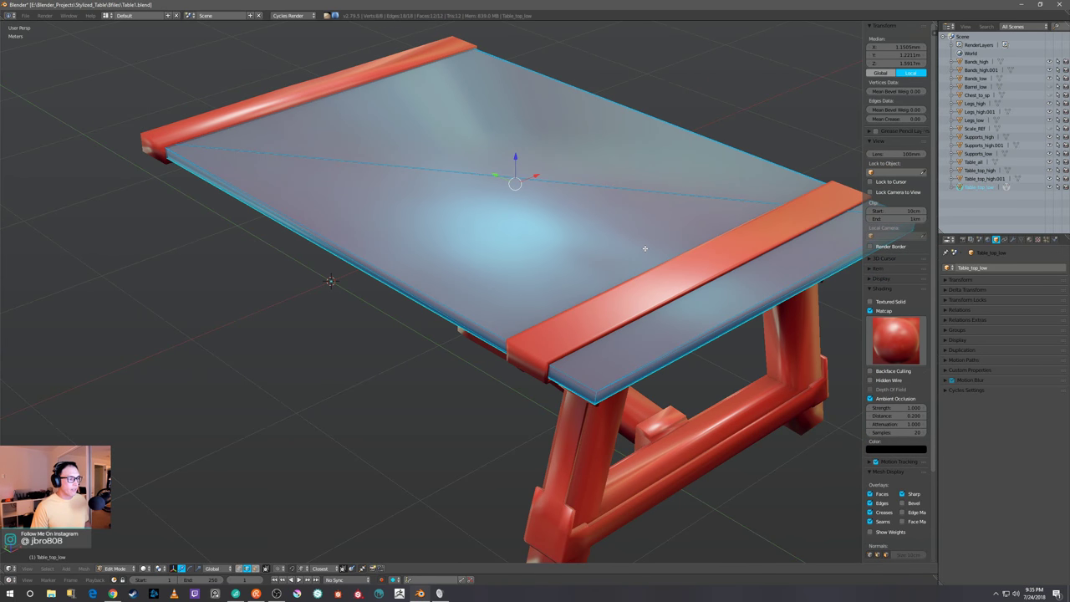
mouse_move(645, 248)
middle_mouse_down()
mouse_move(642, 216)
mouse_move(640, 239)
middle_mouse_up()
scroll(639, 239, "down", 1)
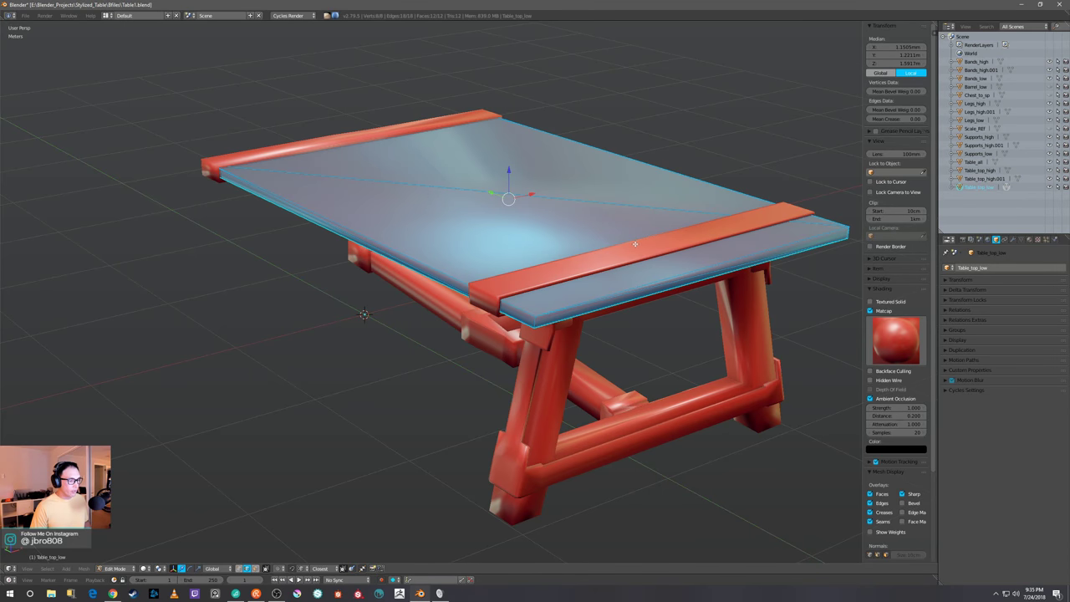
key("a")
scroll(365, 323, "down", 3)
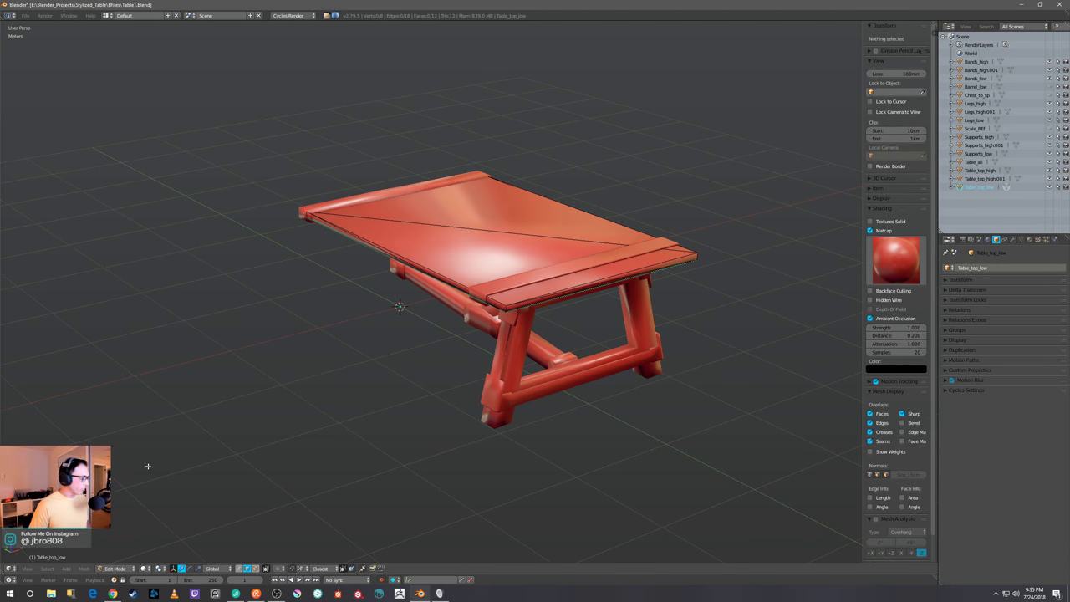
key("Tab")
key("Tab")
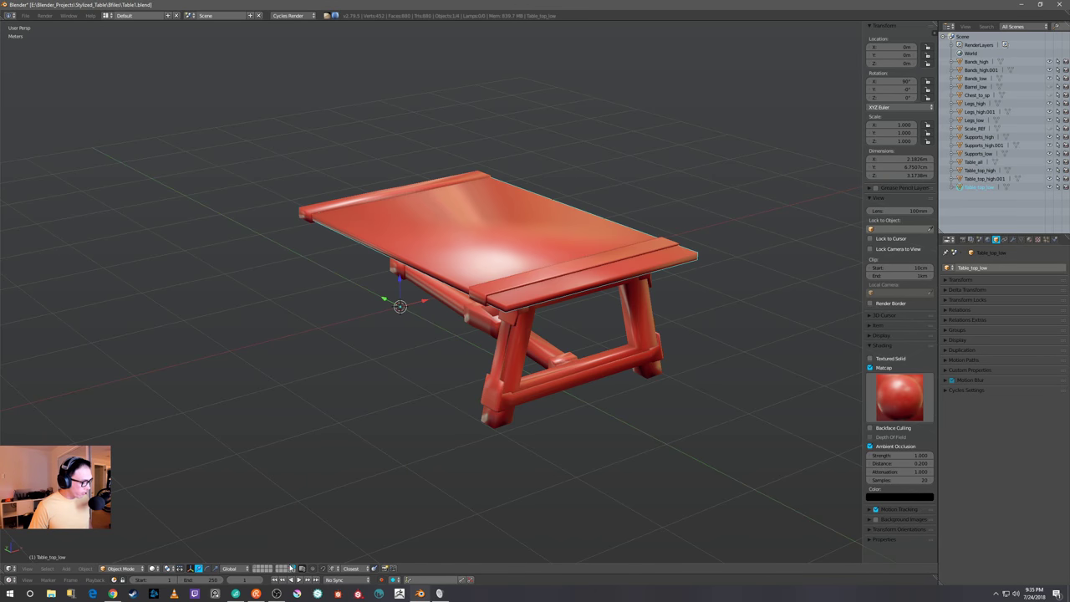
Show the layer with the combined low-poly table and split the 3D view into two stacked areas of similar height
left_click(287, 569)
left_click_drag(17, 564, 123, 163)
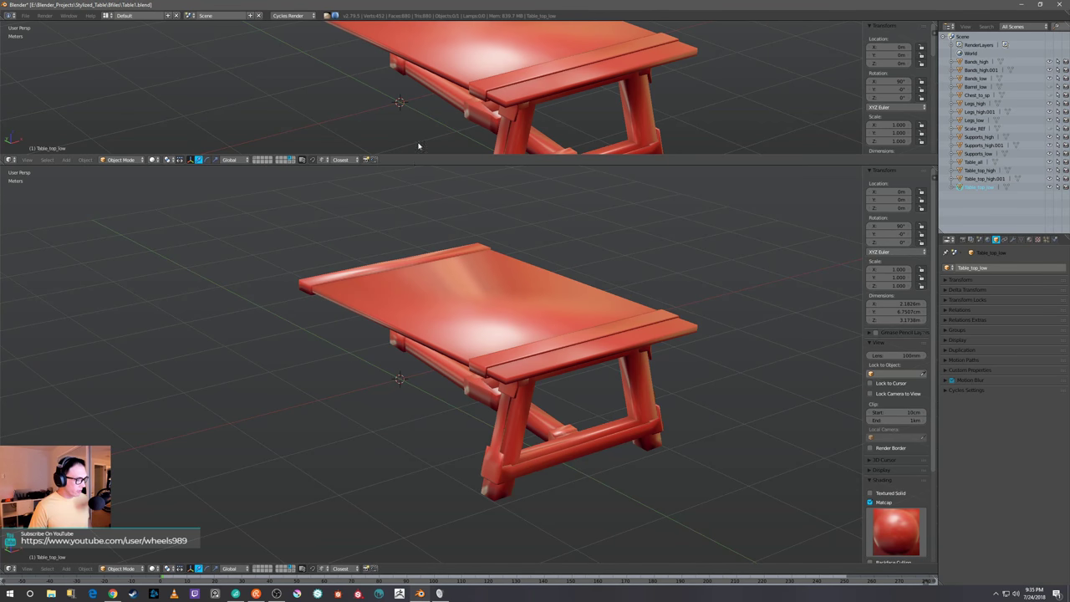
left_click_drag(413, 162, 418, 249)
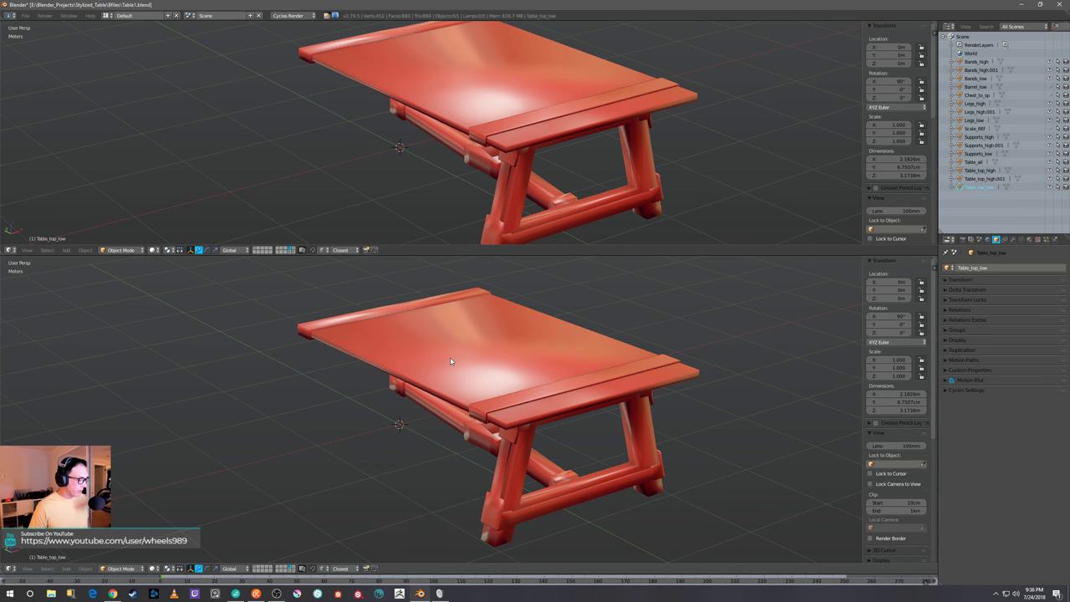
Open Table_all in Edit Mode and make the lower area a UV/Image Editor
right_click(450, 357)
key("Tab")
left_click(509, 359)
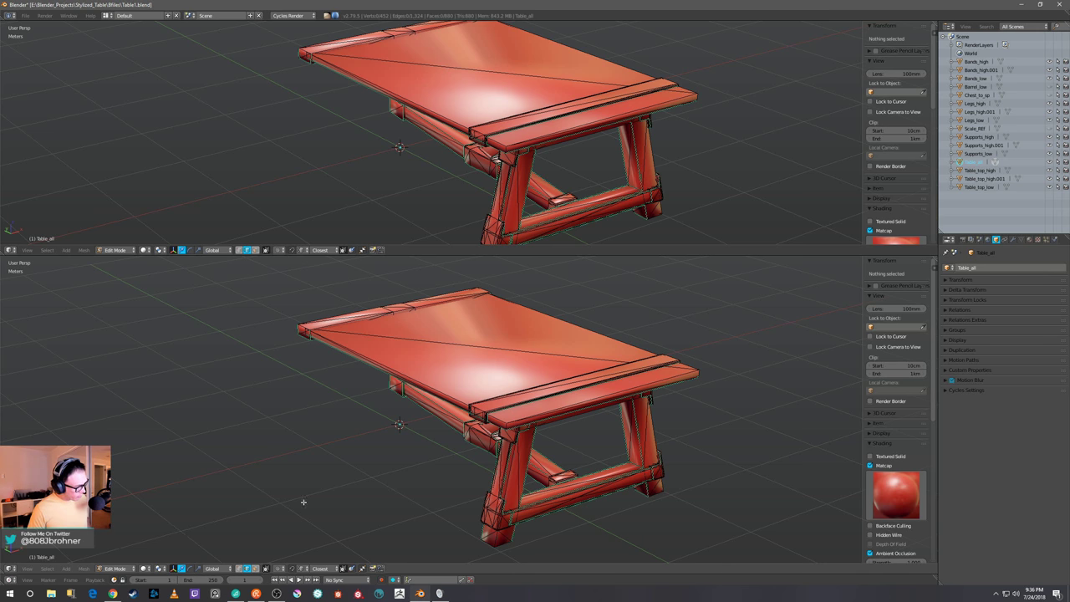
left_click(11, 569)
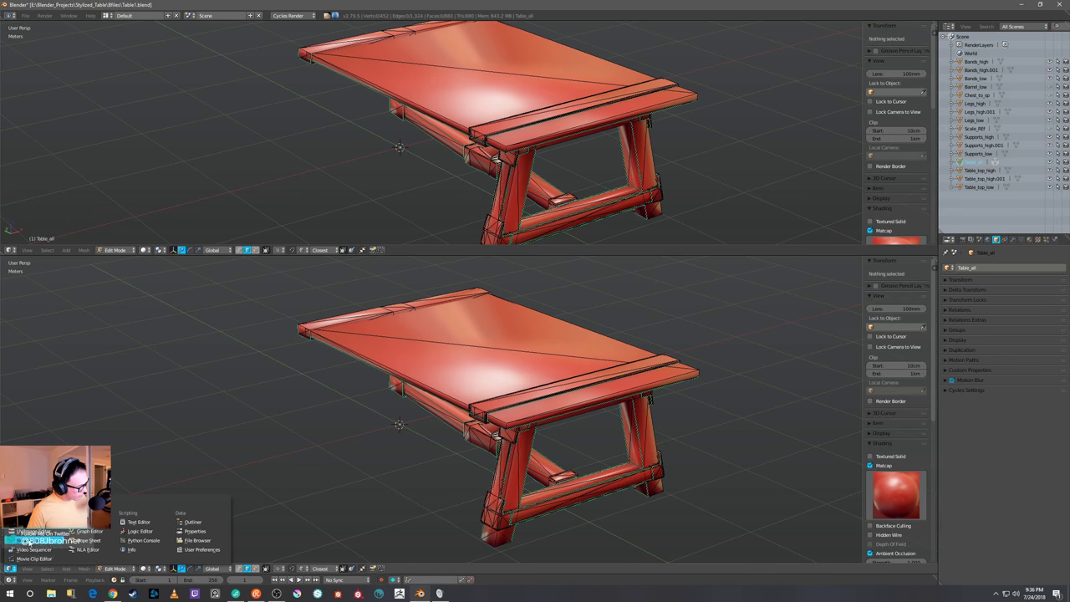
left_click(31, 532)
Select Table_all's linked tabletop piece to examine its UV islands, and deselect it
scroll(479, 377, "up", 5)
scroll(479, 377, "down", 1)
middle_click_drag(638, 158, 639, 129)
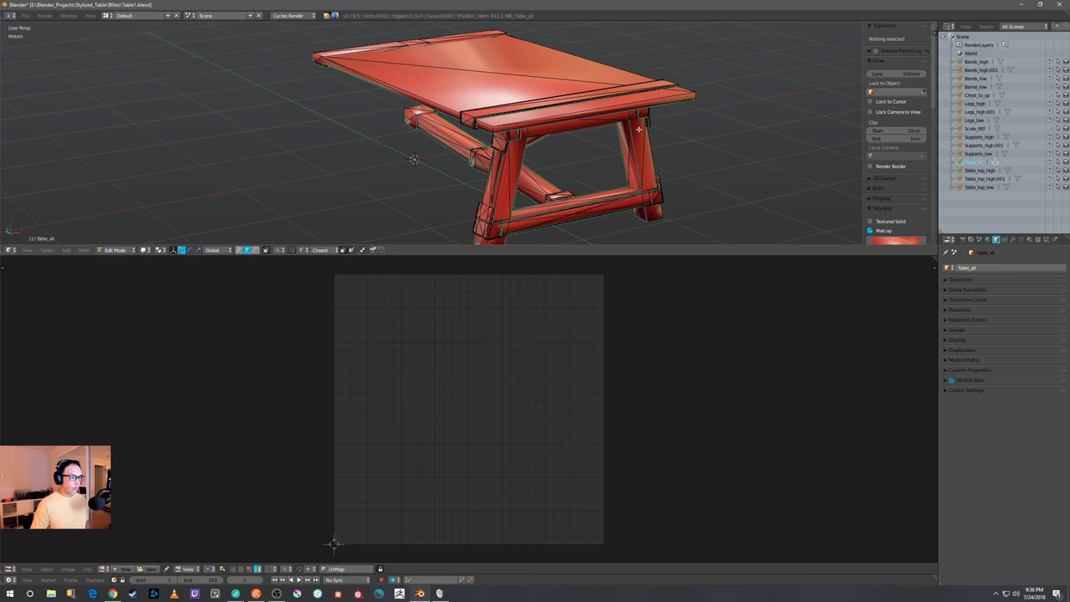
middle_click_drag(646, 136, 676, 134)
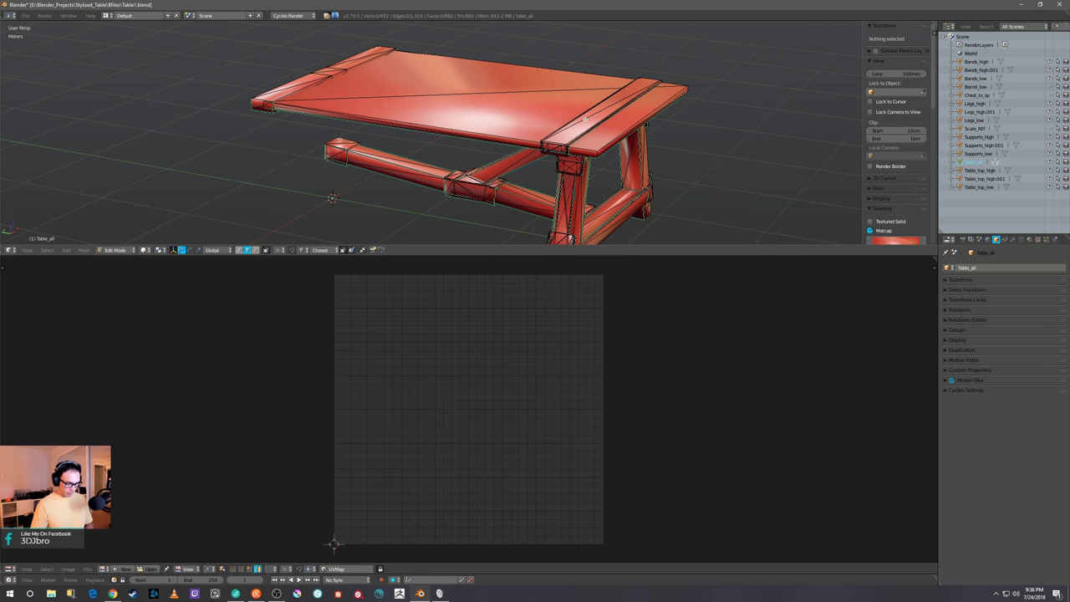
key("l")
middle_click_drag(585, 120, 529, 93)
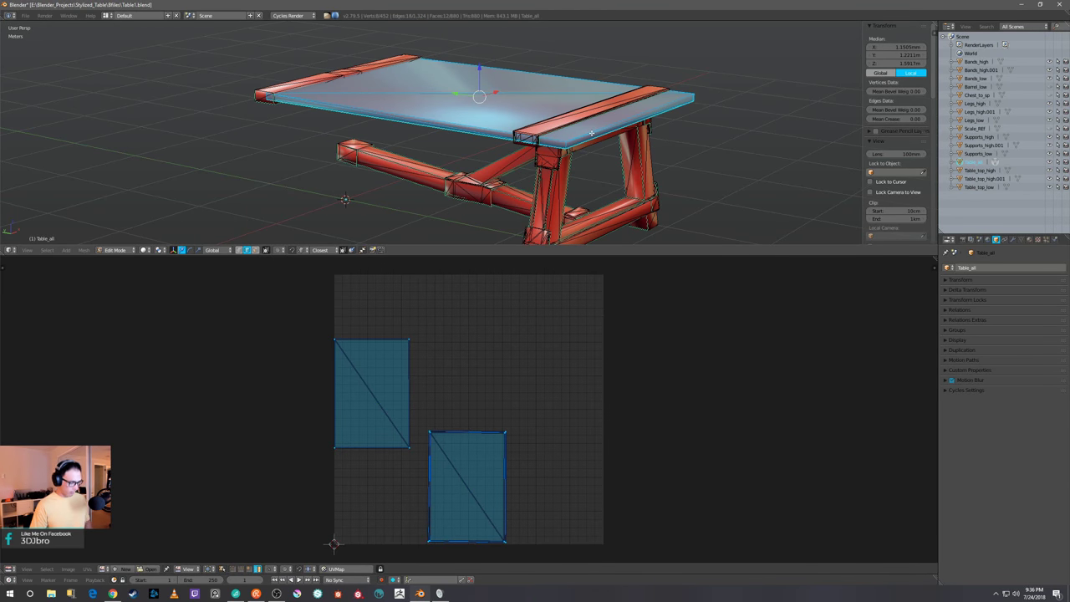
key("a")
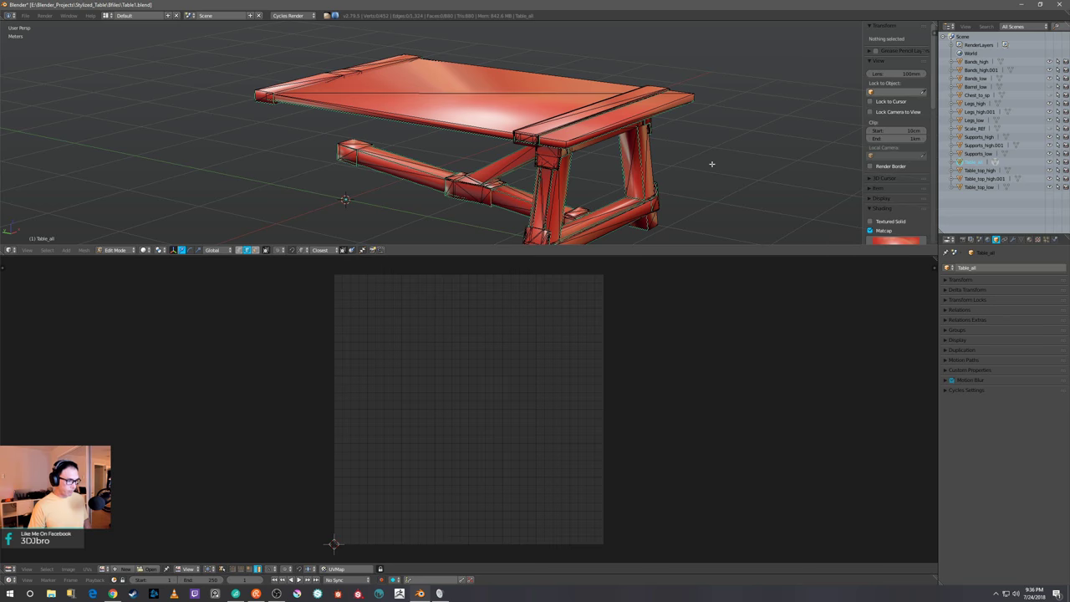
Select all of Table_all's geometry to examine the full UV layout, deselect the UVs, and return to Object Mode
key("a")
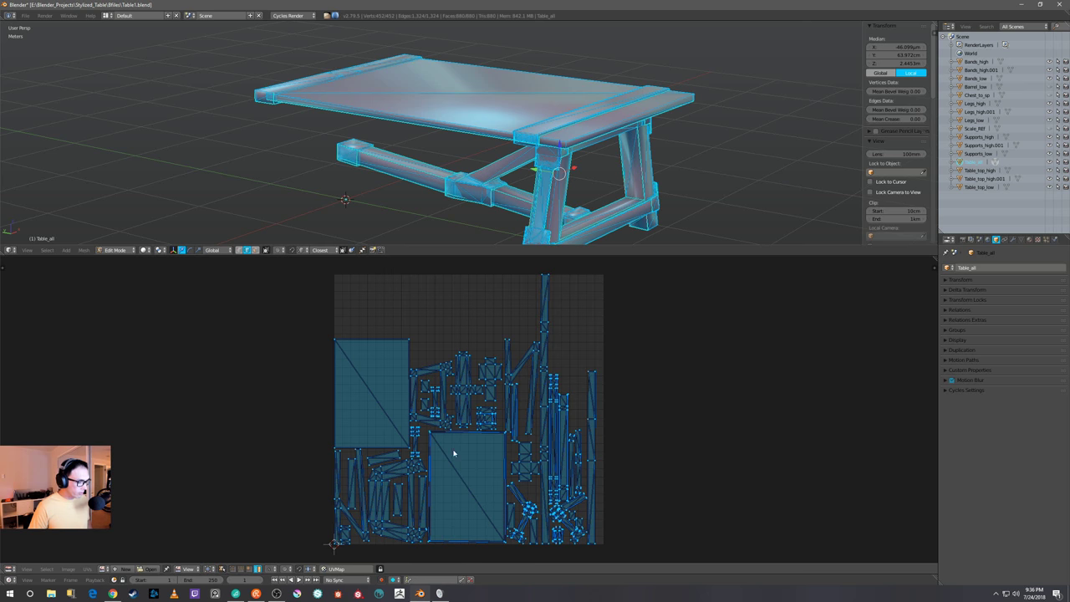
key("a")
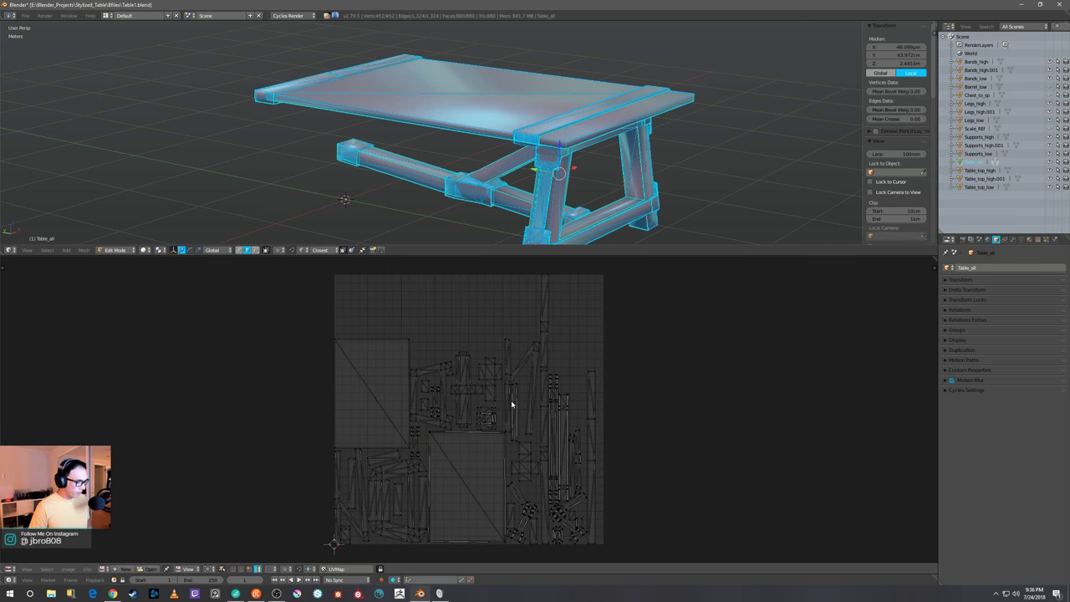
middle_click_drag(657, 187, 676, 186)
scroll(676, 185, "down", 2)
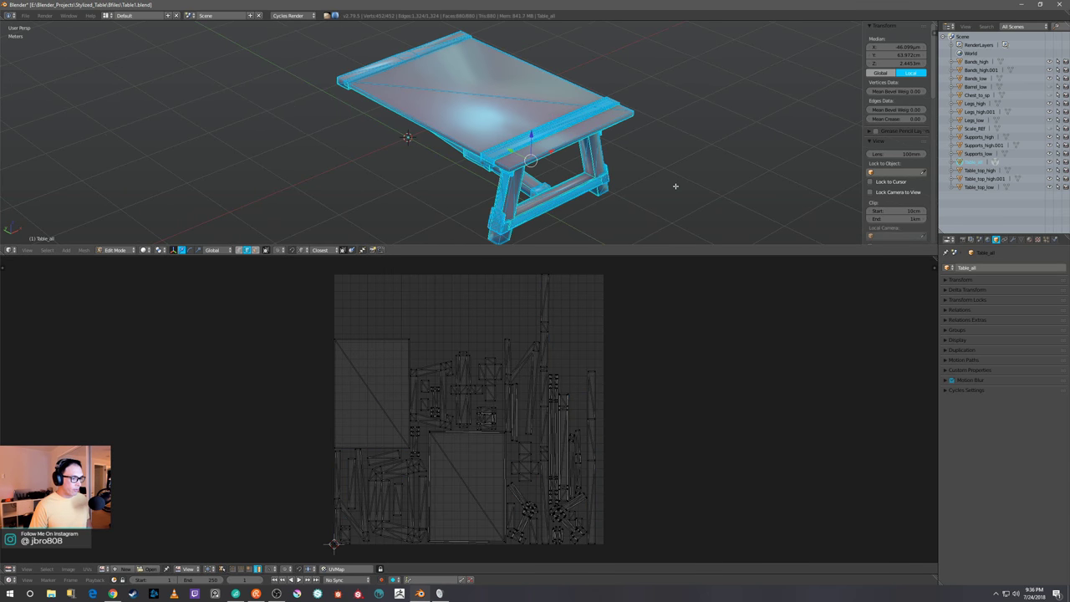
key("Tab")
left_click(610, 187)
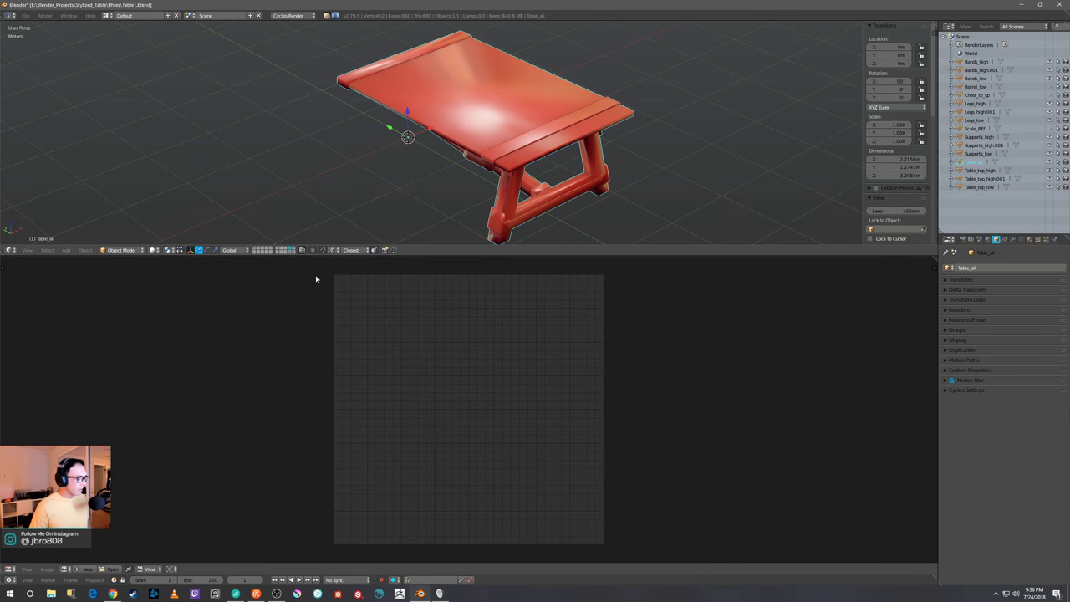
Show the separate low-poly parts, select all of Table_top_low's geometry to compare its UV islands, and return to Object Mode
left_click(294, 249)
right_click(505, 136)
key("Tab")
left_click(566, 130)
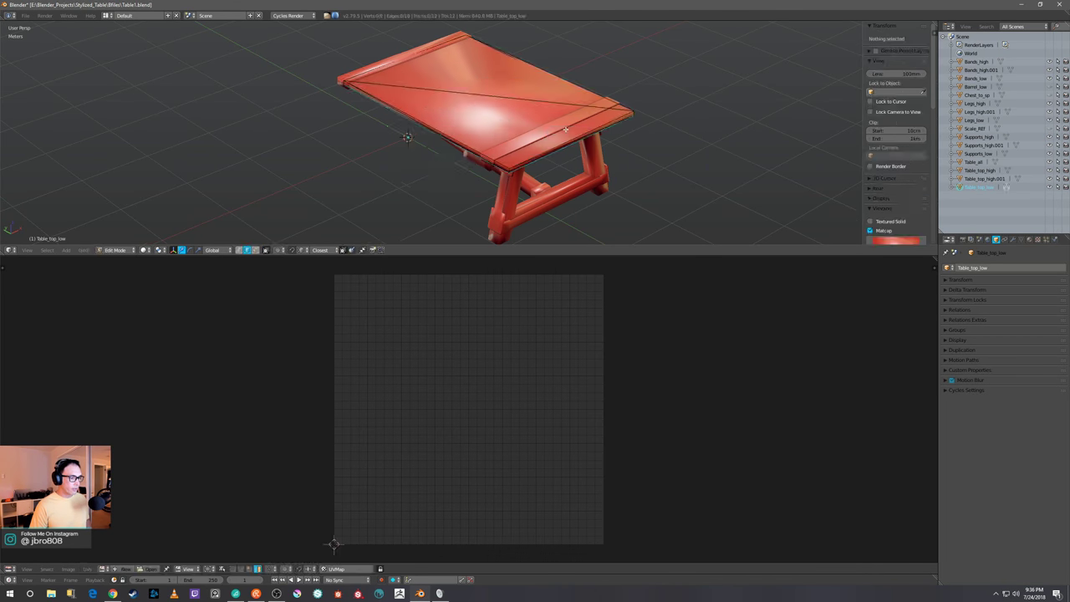
key("a")
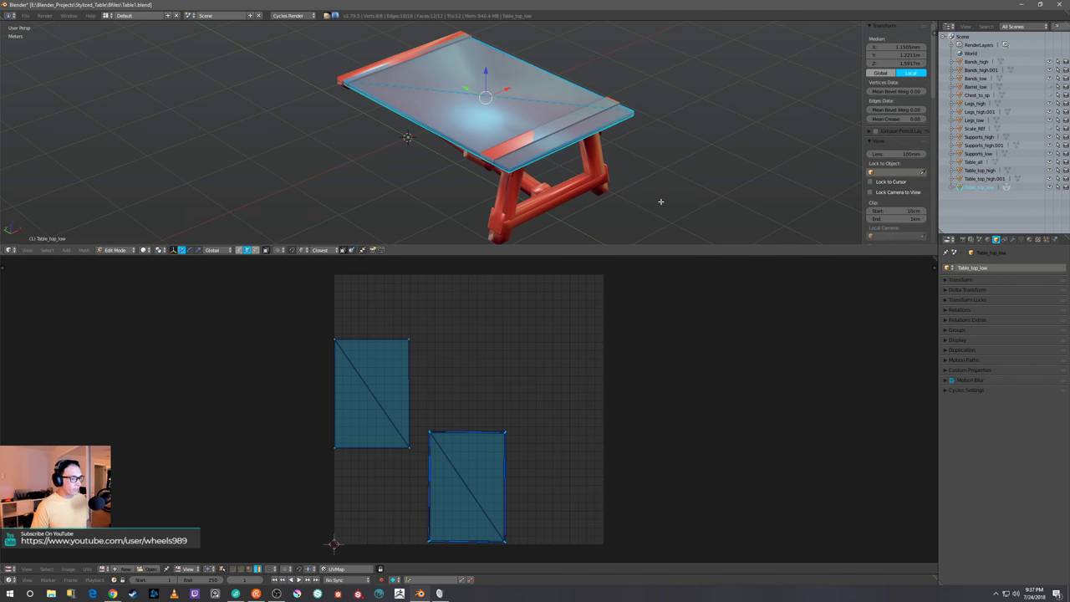
middle_click_drag(660, 205, 668, 188)
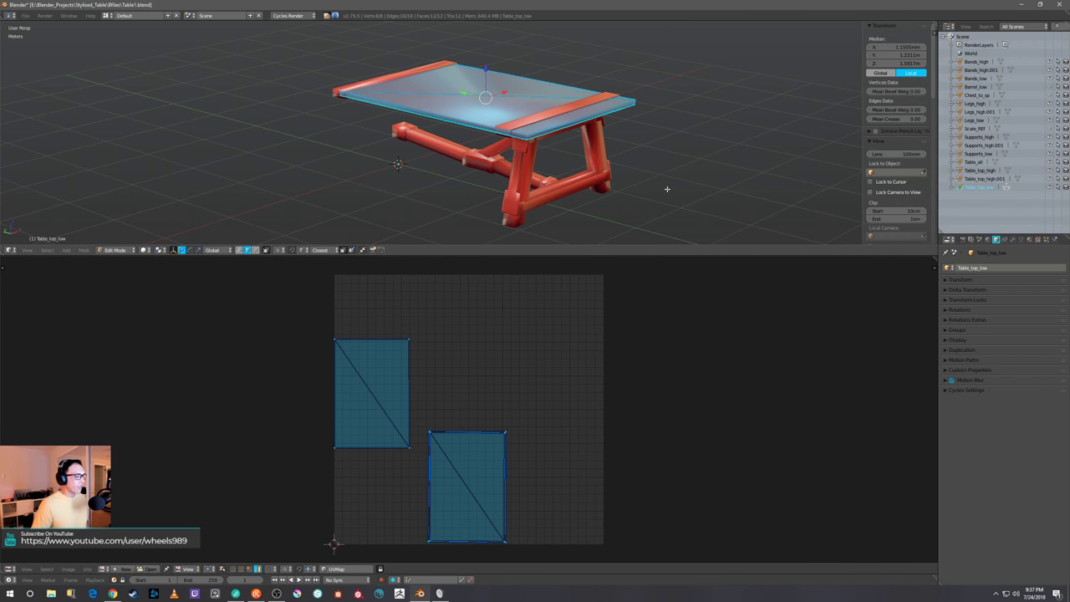
mouse_move(668, 189)
middle_mouse_down()
mouse_move(650, 203)
mouse_move(661, 207)
middle_mouse_up()
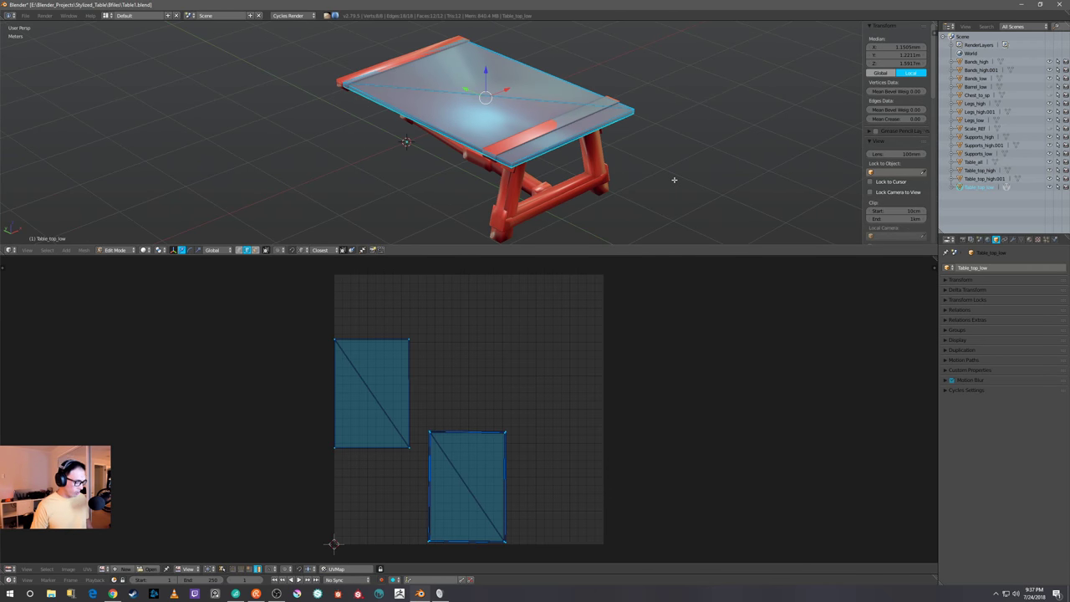
key("Tab")
left_click(619, 181)
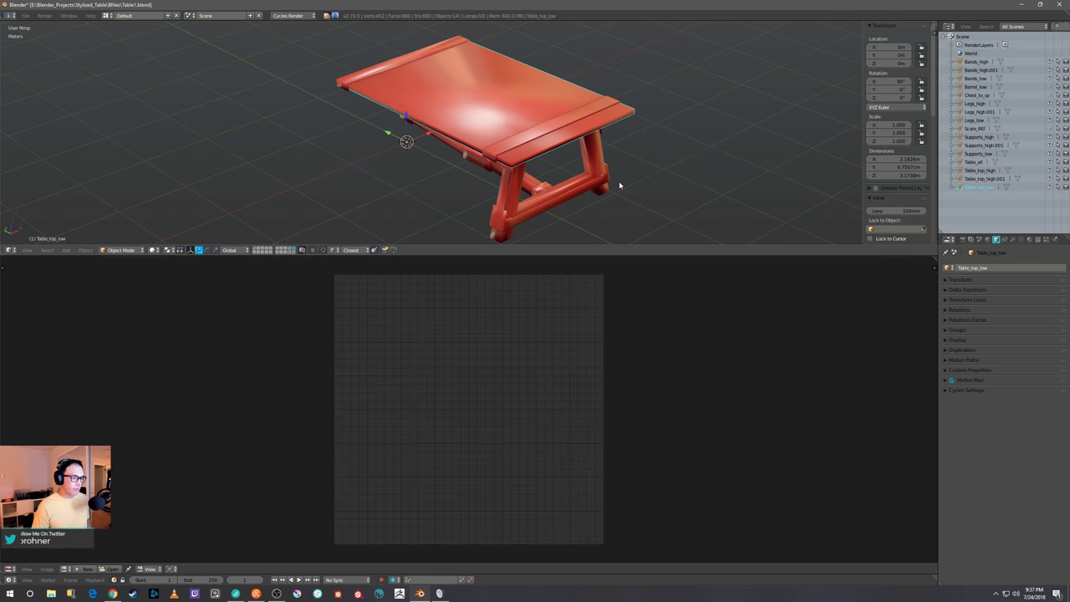
Merge the UV editor area back into the 3D view and center the low-poly table
middle_click_drag(639, 178, 676, 174)
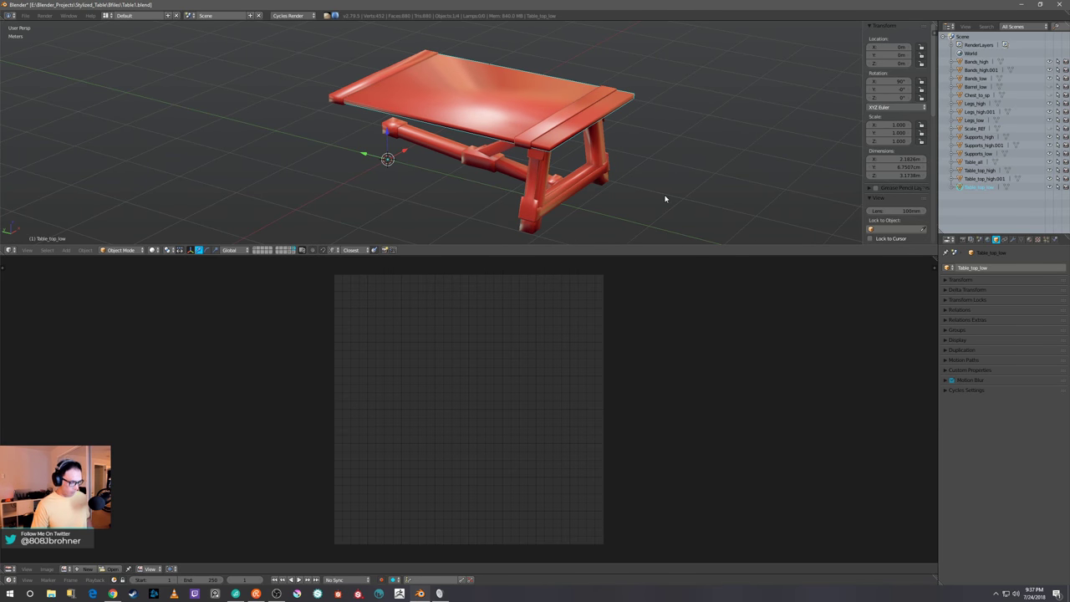
middle_click_drag(667, 200, 653, 199)
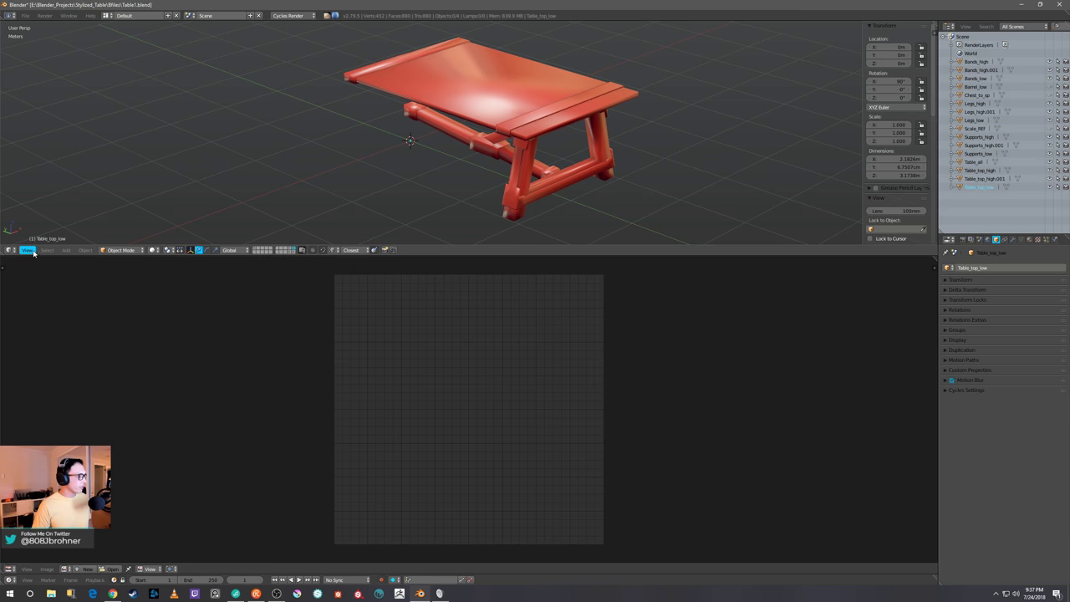
key("shift+space")
middle_click_drag(508, 322, 506, 360)
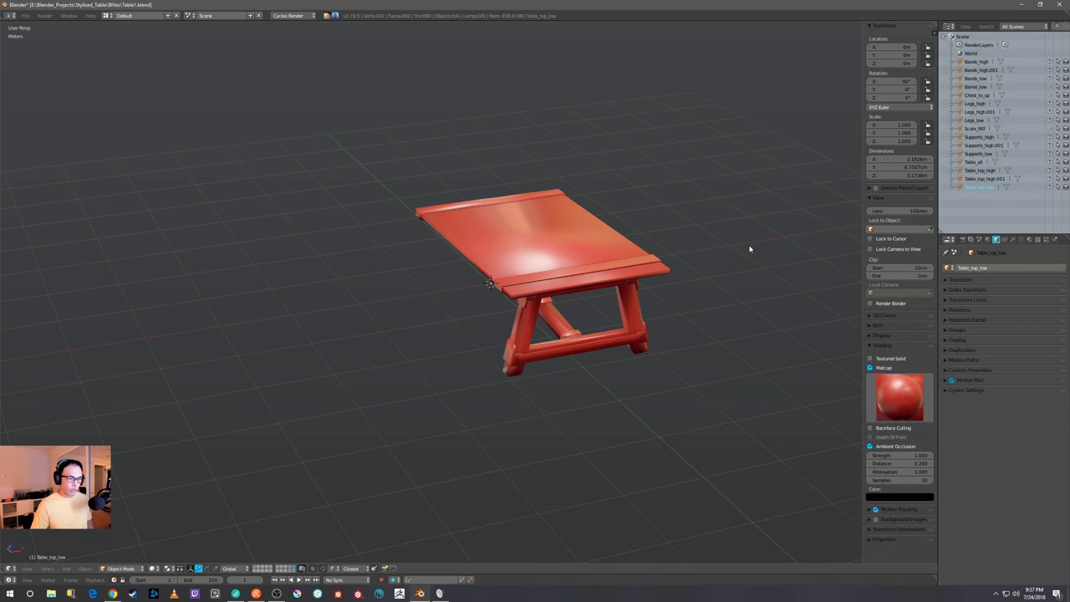
middle_click_drag(760, 256, 690, 273, "shift")
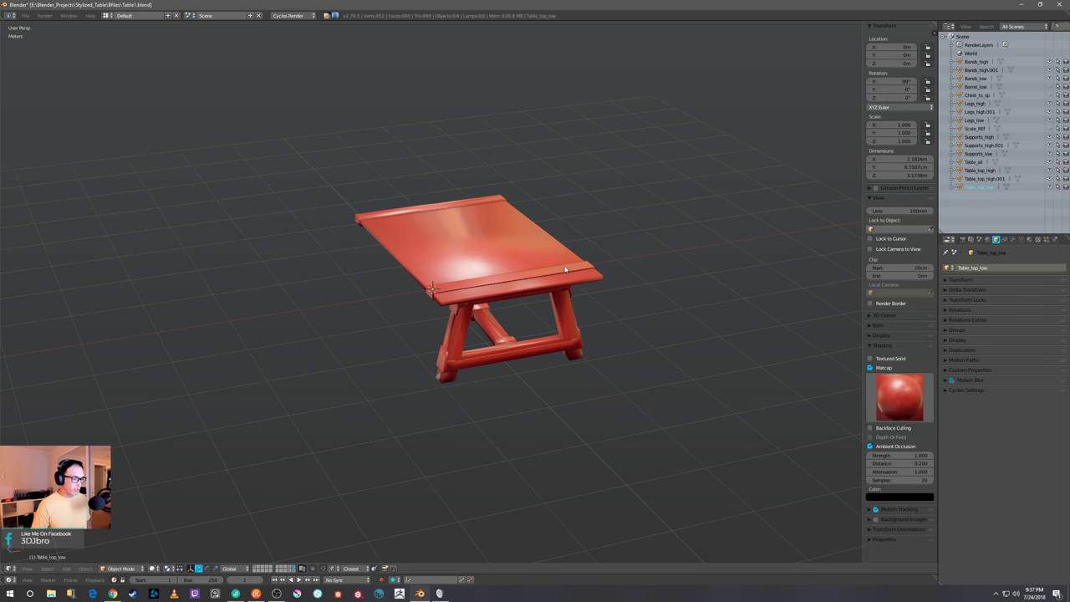
Pick Bands_low and display the object tools with the shading options beside the 3D view
right_click(567, 269)
mouse_move(671, 233)
middle_mouse_down()
mouse_move(700, 232)
mouse_move(698, 223)
mouse_move(674, 236)
mouse_move(653, 231)
mouse_move(657, 251)
mouse_move(697, 234)
mouse_move(701, 215)
mouse_move(700, 226)
mouse_move(670, 222)
mouse_move(751, 207)
middle_mouse_up()
key("z")
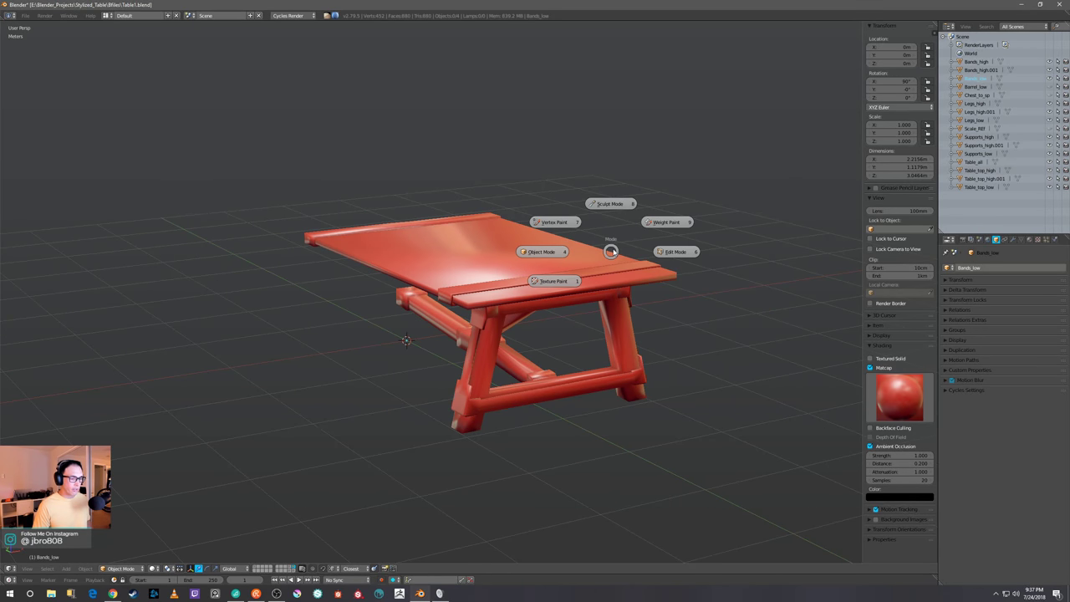
key("t")
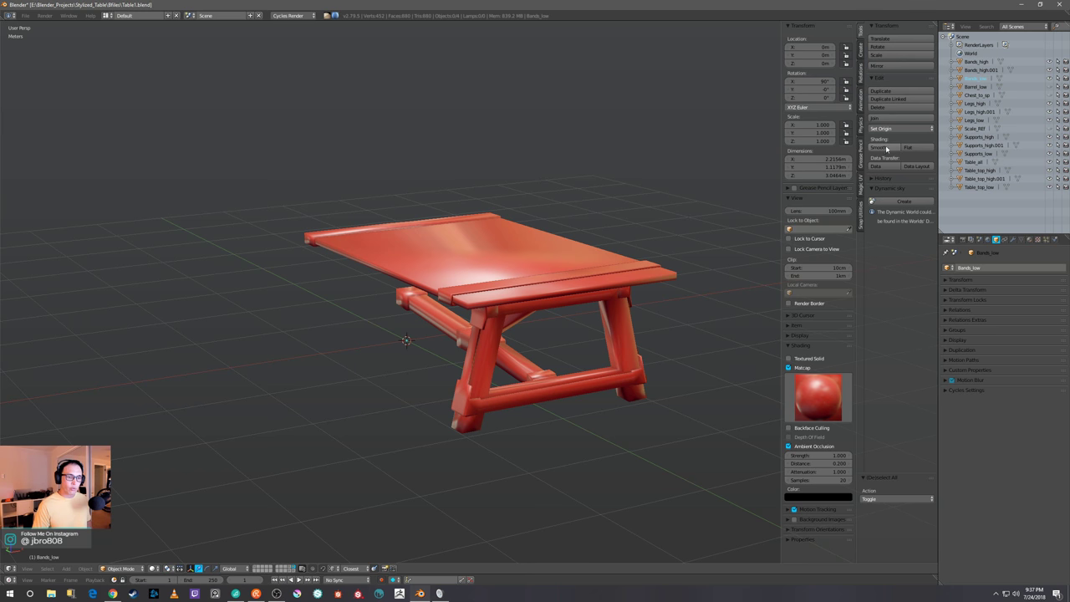
middle_click_drag(677, 210, 694, 225)
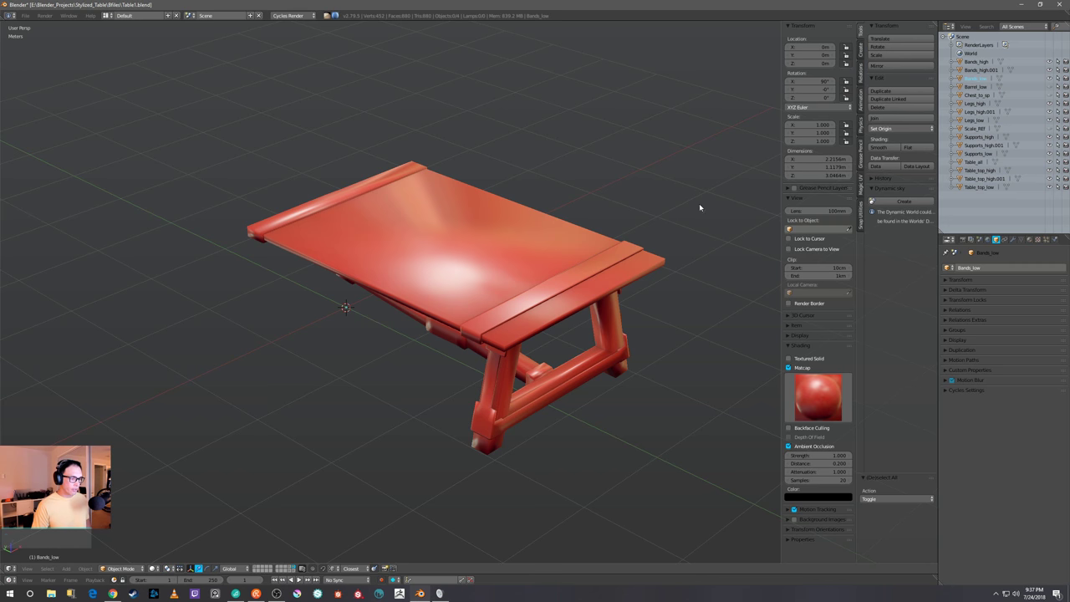
Check Table_top_low briefly in Edit Mode and apply flat shading to it in Object Mode
right_click(565, 238)
key("Tab")
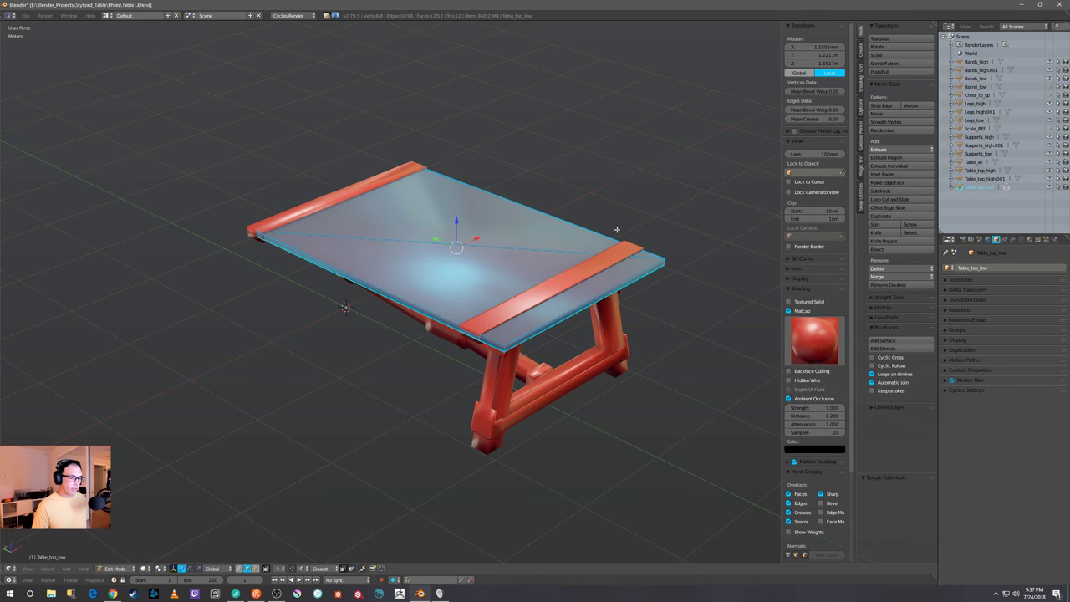
key("Tab")
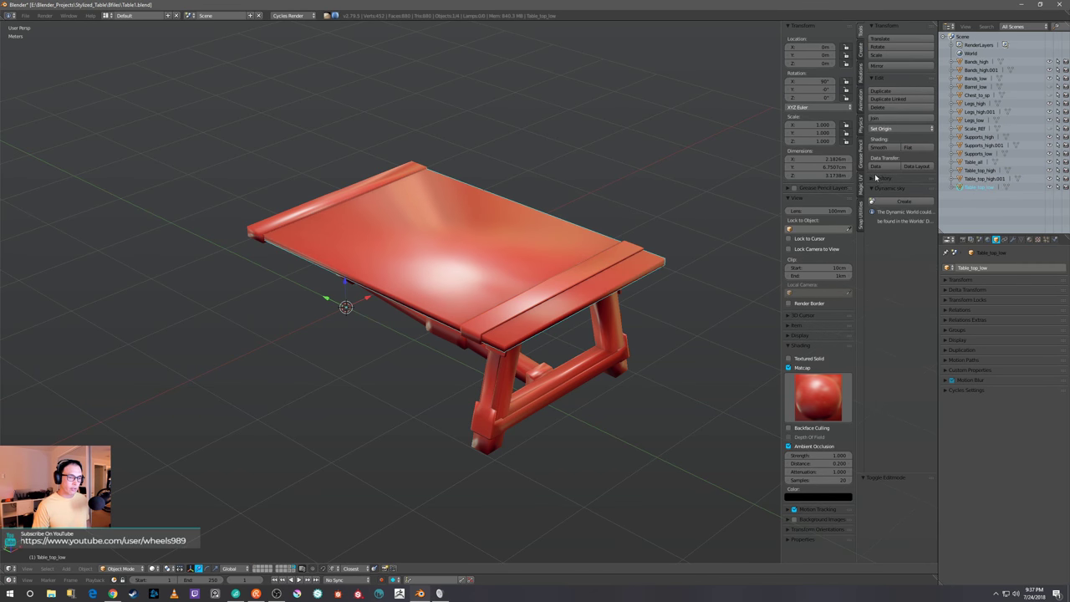
left_click(912, 148)
middle_click_drag(753, 178, 677, 240)
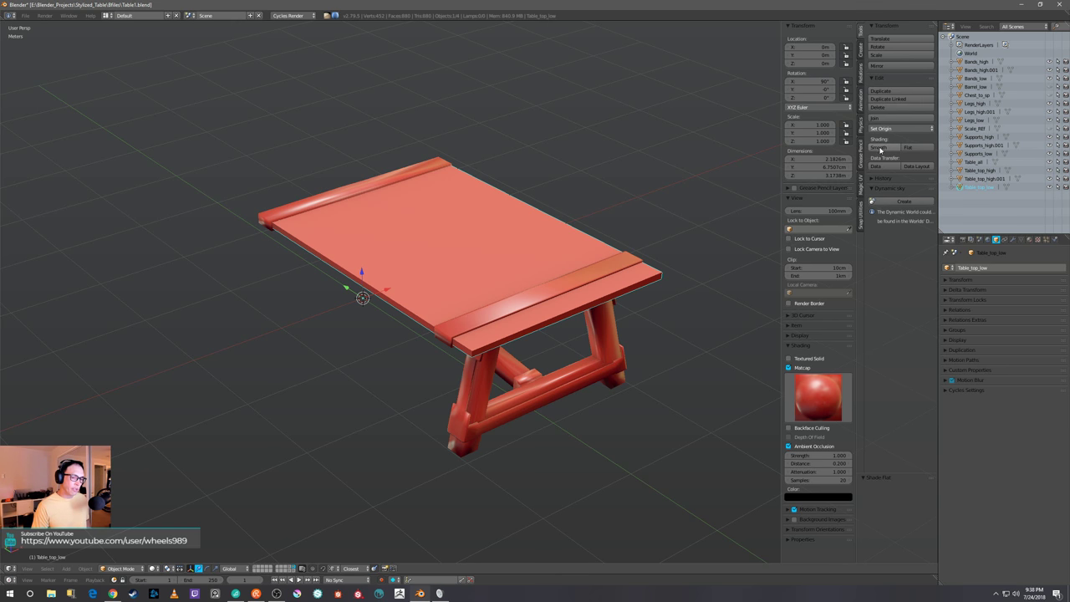
Apply smooth shading to Table_top_low and deselect everything in Object Mode
left_click(878, 148)
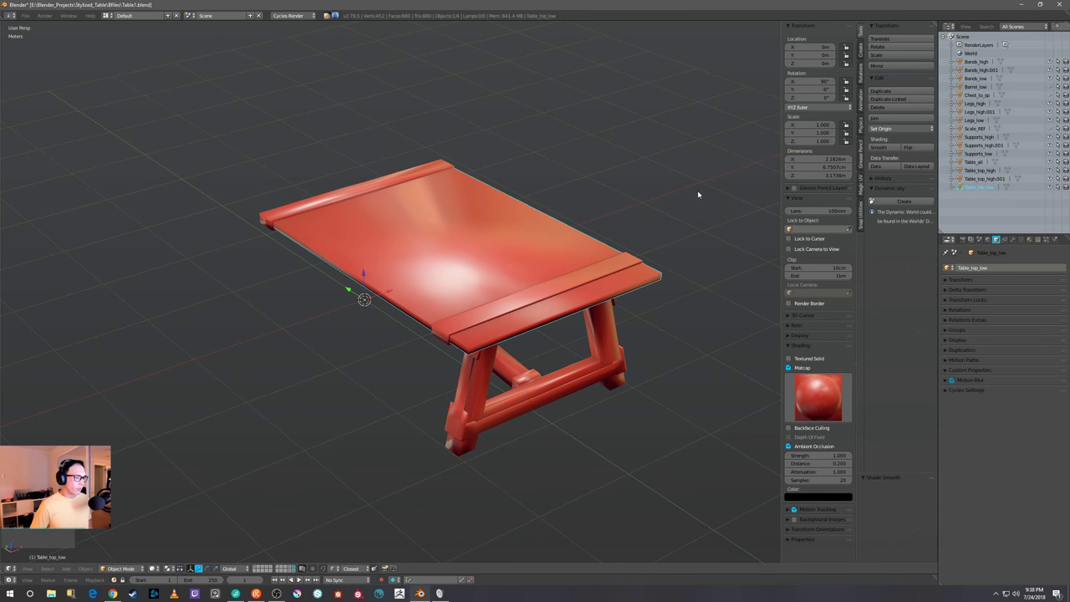
key("Tab")
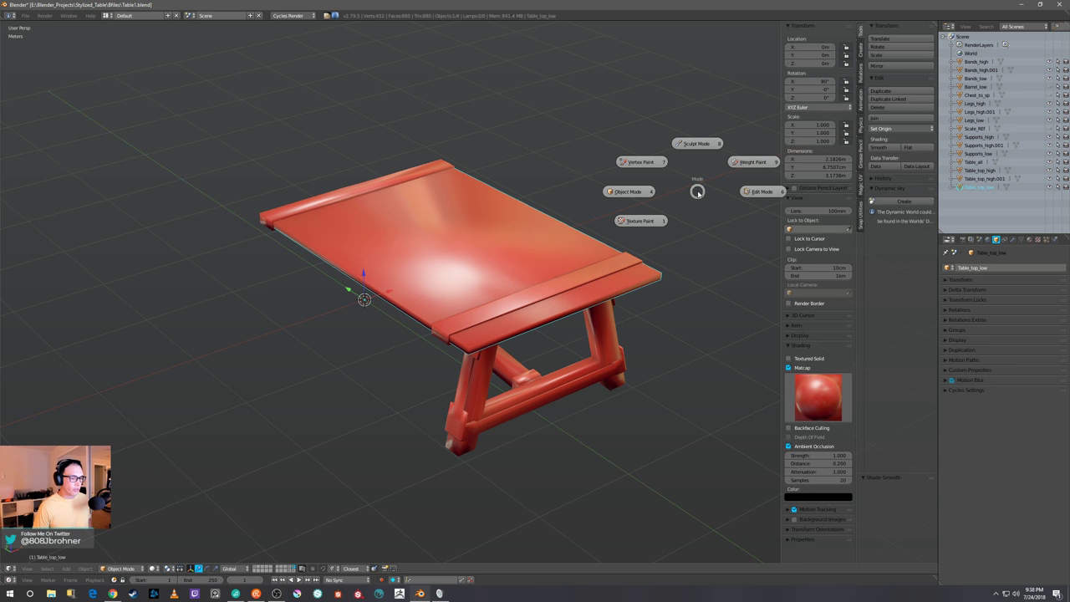
left_click(697, 192)
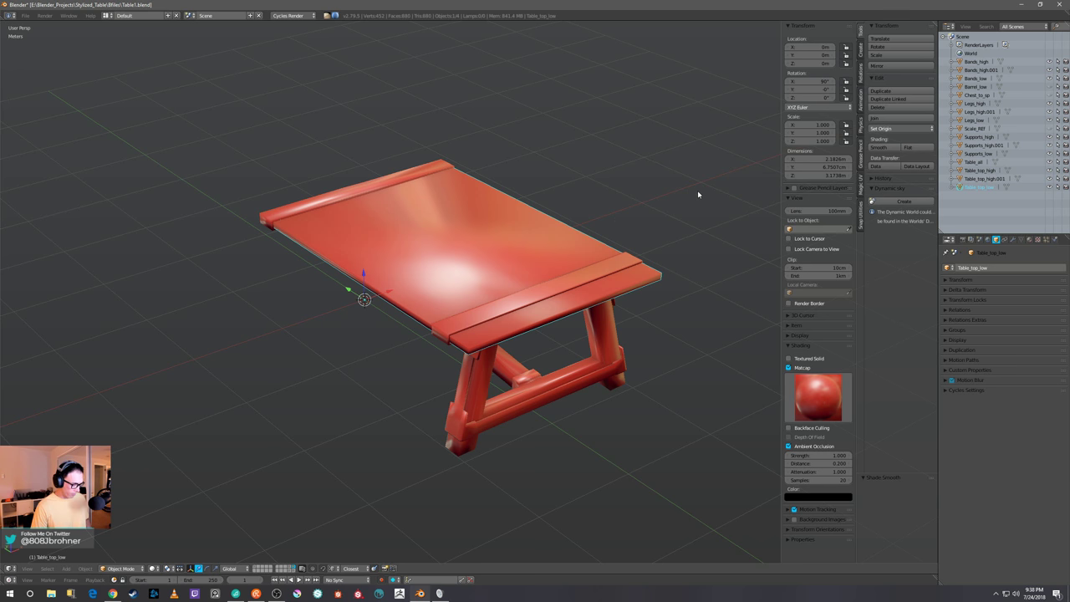
key("a")
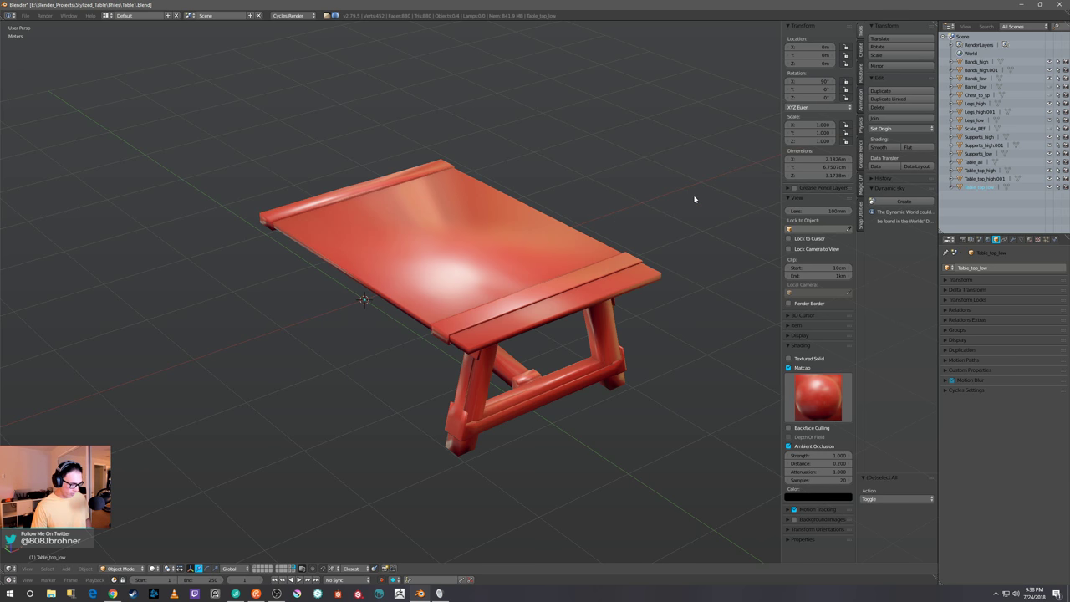
middle_click_drag(689, 298, 670, 297)
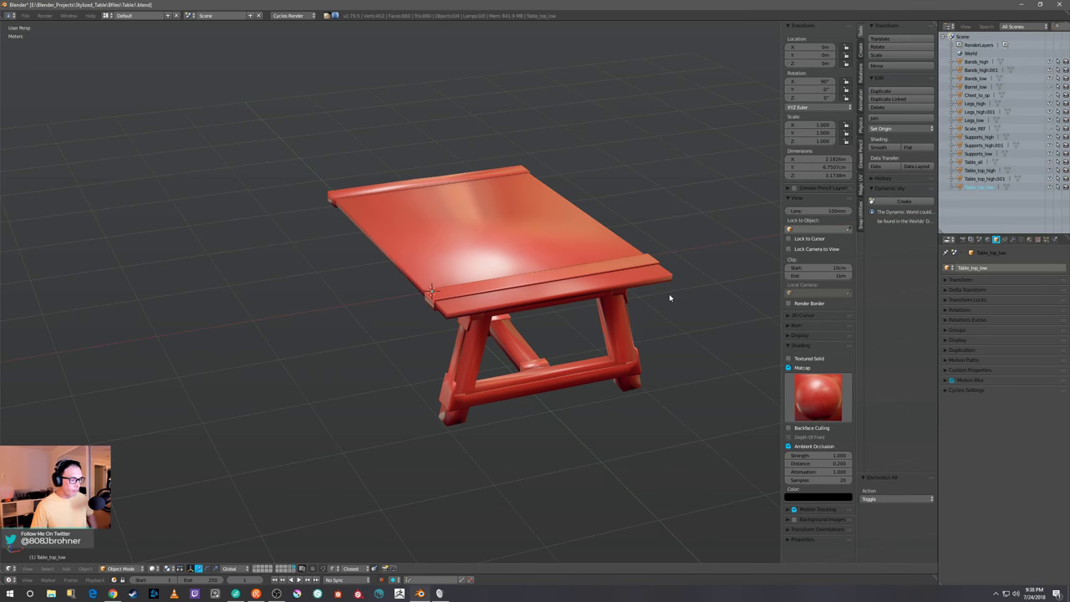
Show the high-poly table parts, view Table_top_high's vertex colors in Vertex Paint mode, and return to Object Mode
left_click(297, 572)
middle_click_drag(582, 421, 601, 425)
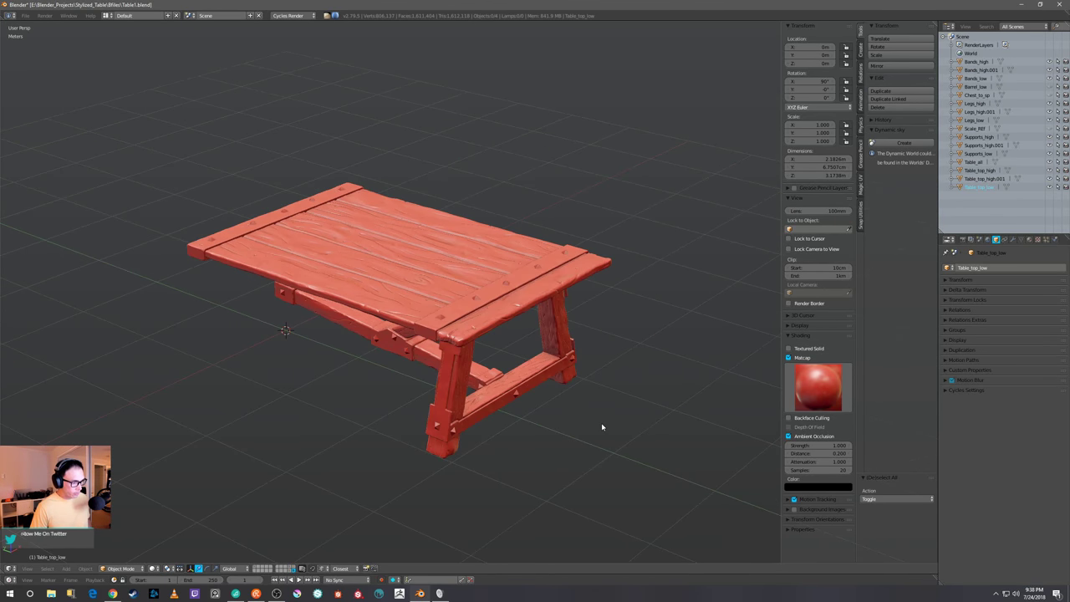
right_click(449, 265)
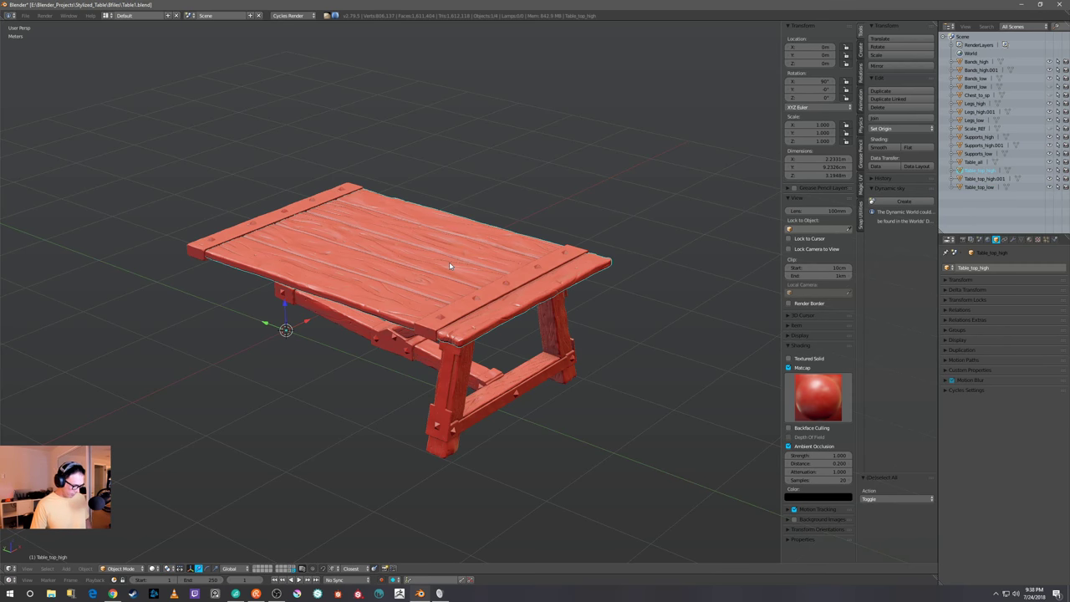
key("Tab")
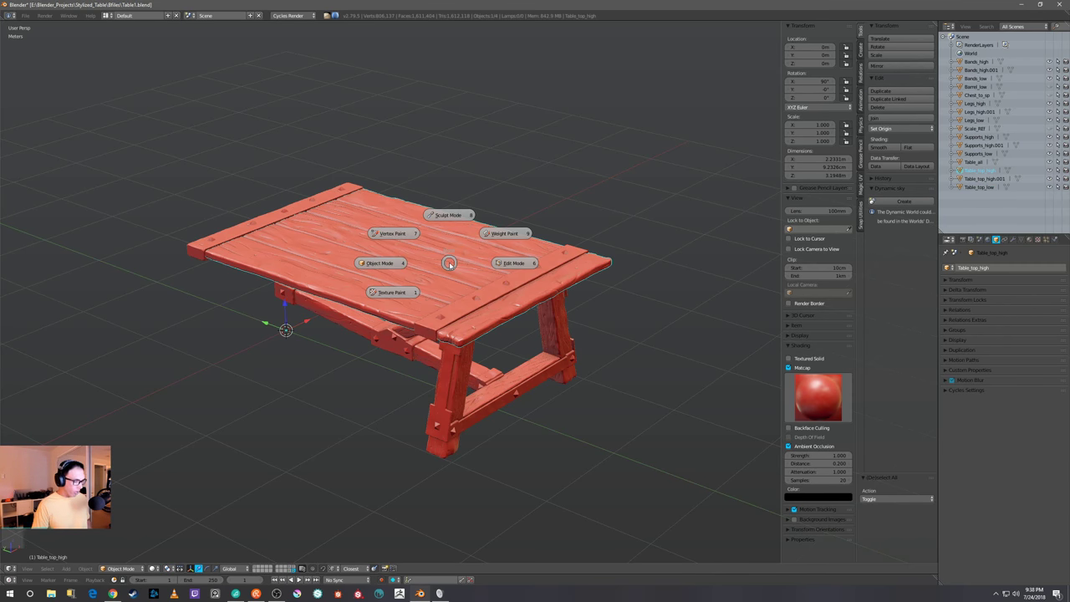
left_click(399, 233)
mouse_move(509, 272)
middle_mouse_down()
mouse_move(525, 287)
mouse_move(600, 292)
mouse_move(530, 275)
middle_mouse_up()
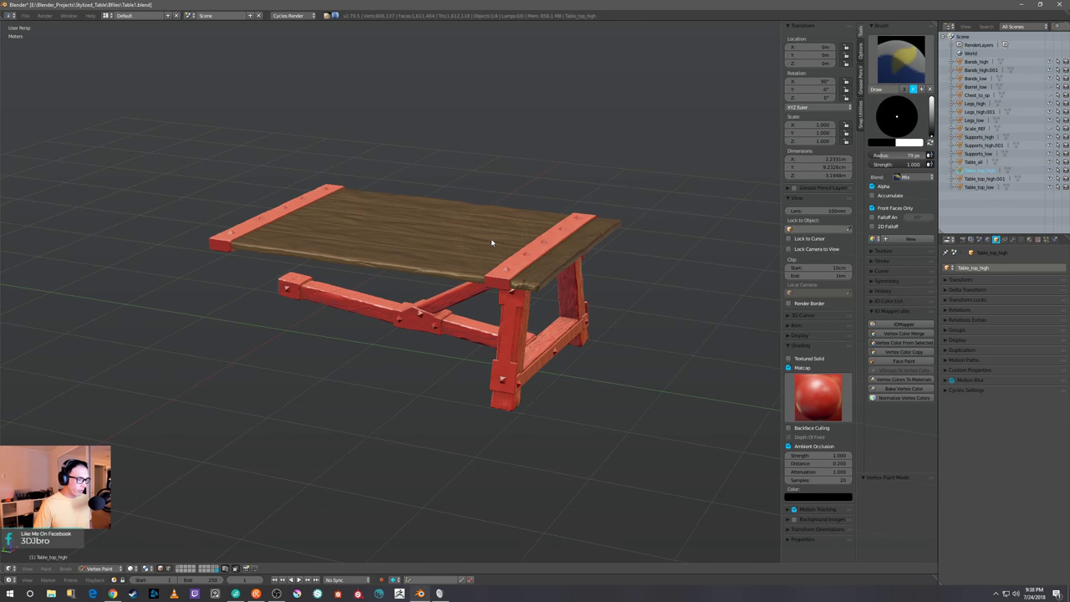
middle_click_drag(504, 316, 542, 319)
key("Tab")
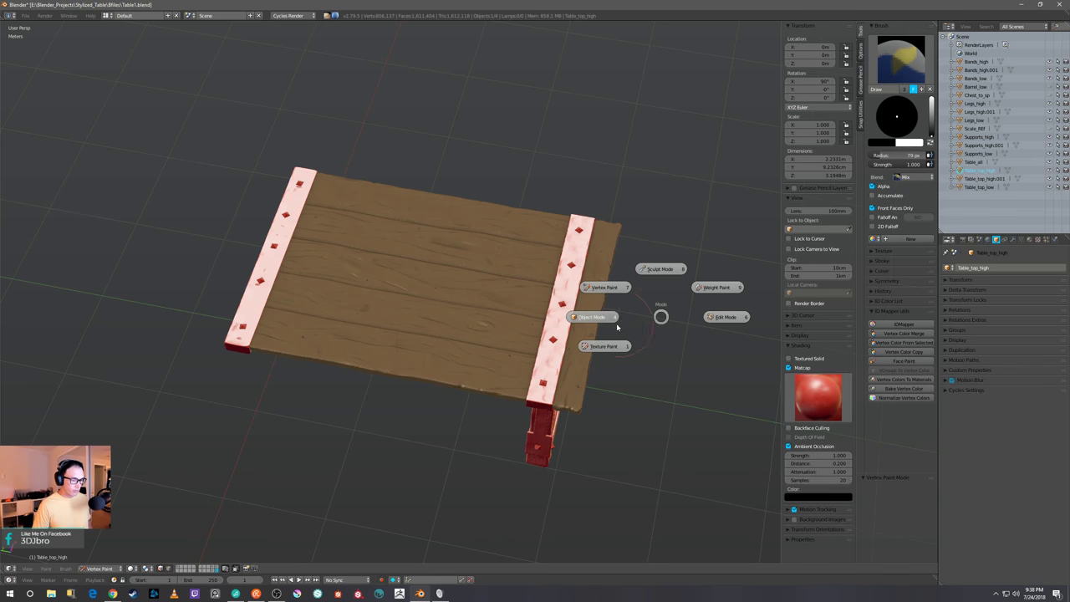
left_click(599, 319)
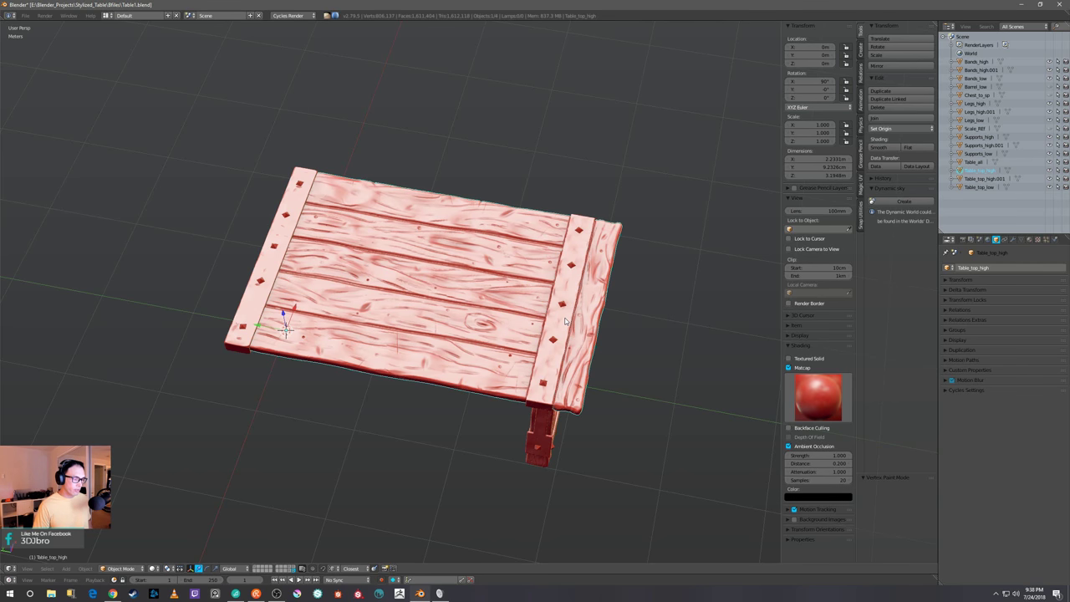
Inspect Bands_high's vertex colors in Vertex Paint mode, check its mesh in Edit Mode, and return to Object Mode
right_click(565, 320)
key("Tab")
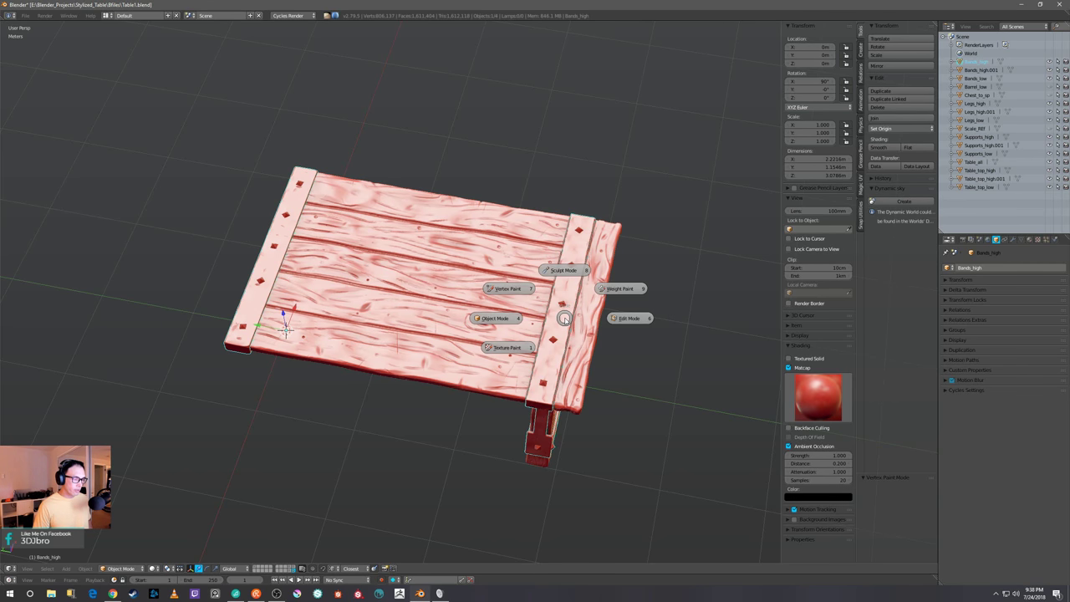
left_click(511, 292)
mouse_move(512, 291)
middle_mouse_down()
mouse_move(619, 275)
mouse_move(606, 300)
mouse_move(568, 287)
middle_mouse_up()
scroll(572, 275, "up", 2)
key("Tab")
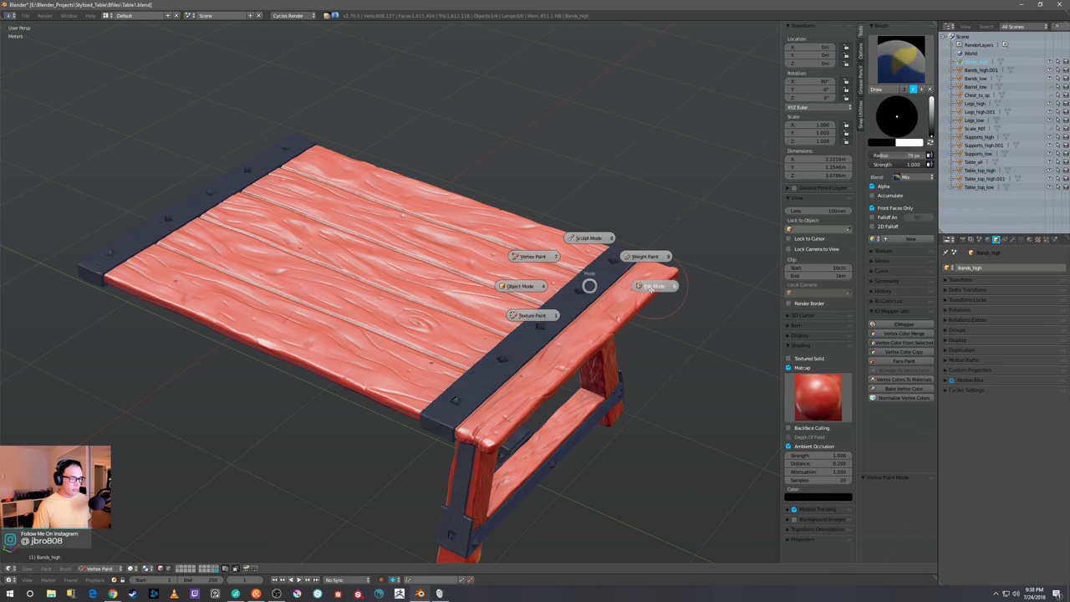
left_click(651, 287)
key("Tab")
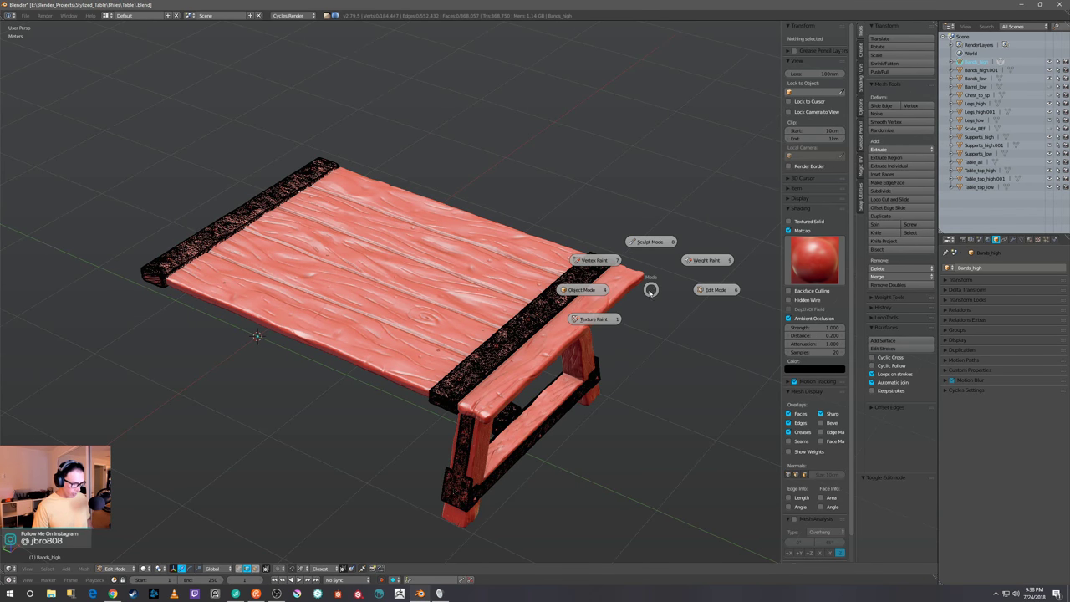
left_click(582, 294)
middle_click_drag(582, 294, 474, 469)
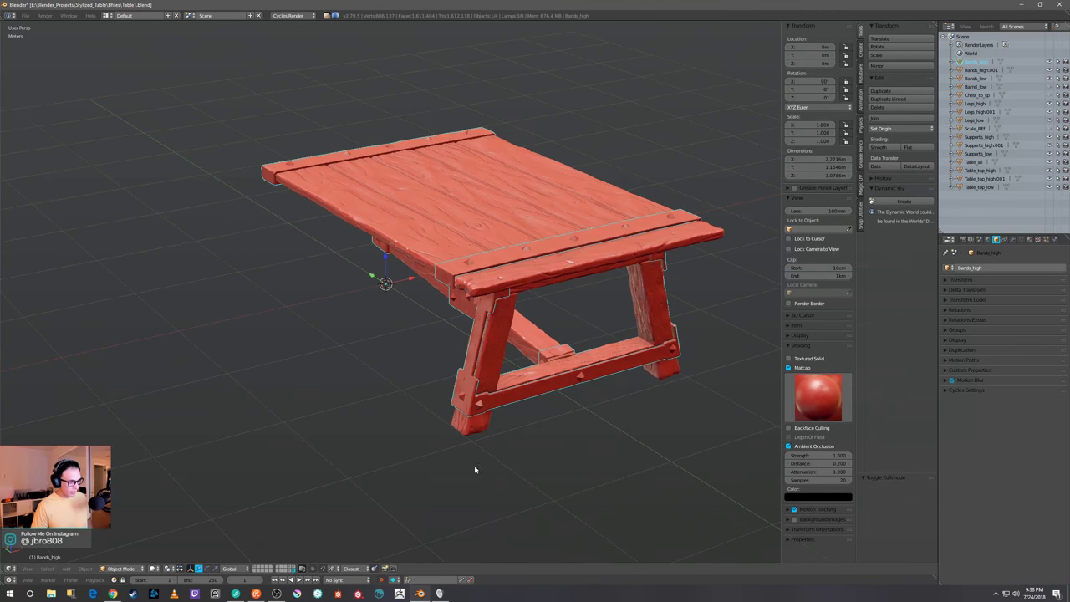
Show the layer with the .001 high-poly parts and open Table_top_high.001 in Edit Mode with face selection
left_click(289, 573)
middle_click_drag(368, 481, 442, 455)
middle_click_drag(418, 361, 460, 322)
right_click(461, 322)
key("Tab")
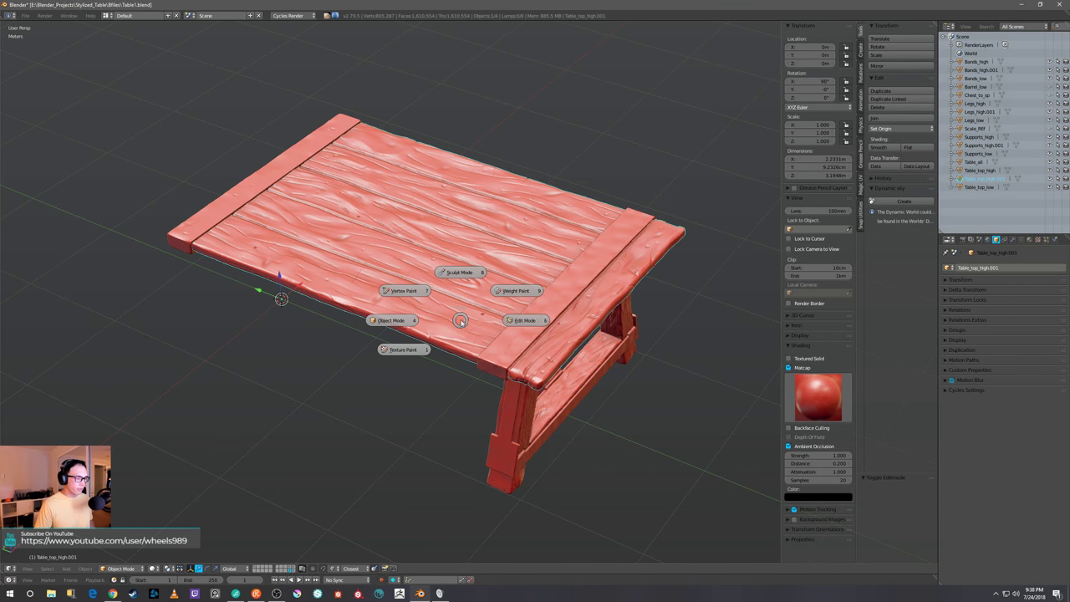
left_click(524, 320)
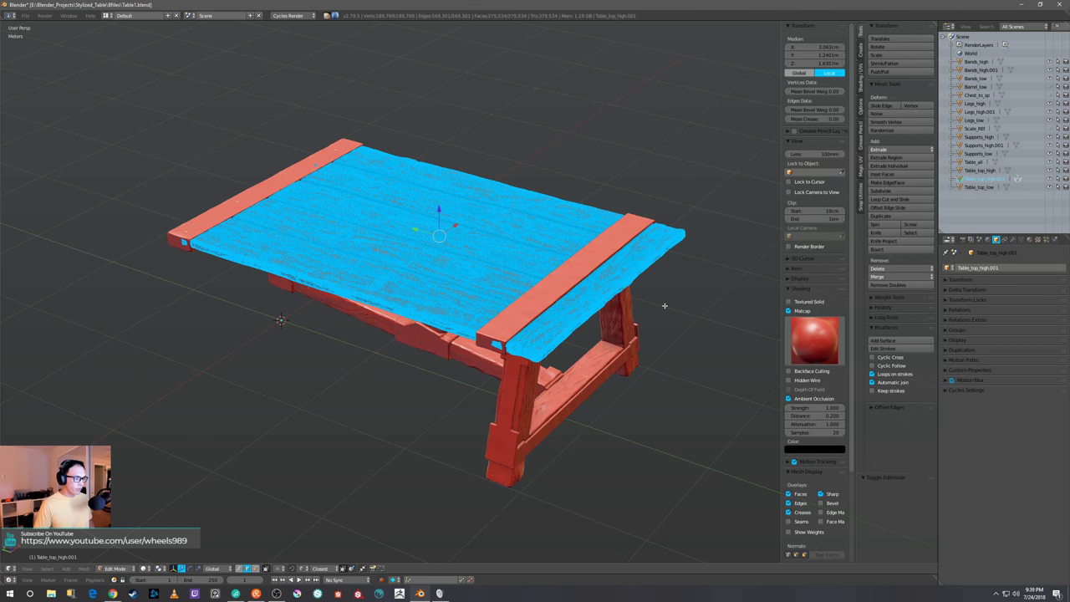
middle_click_drag(691, 366, 691, 368)
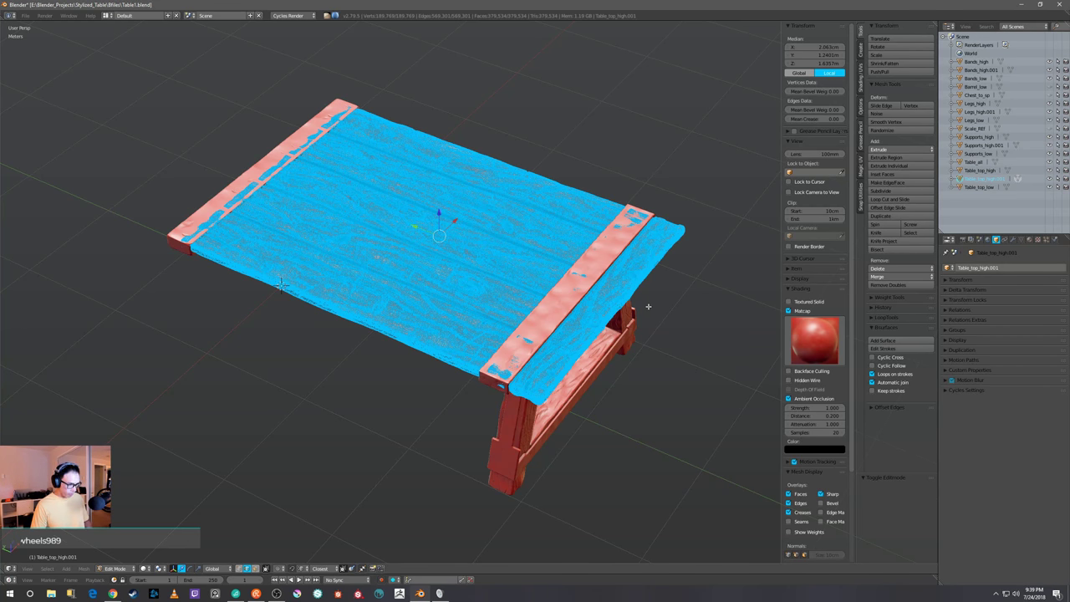
key("3")
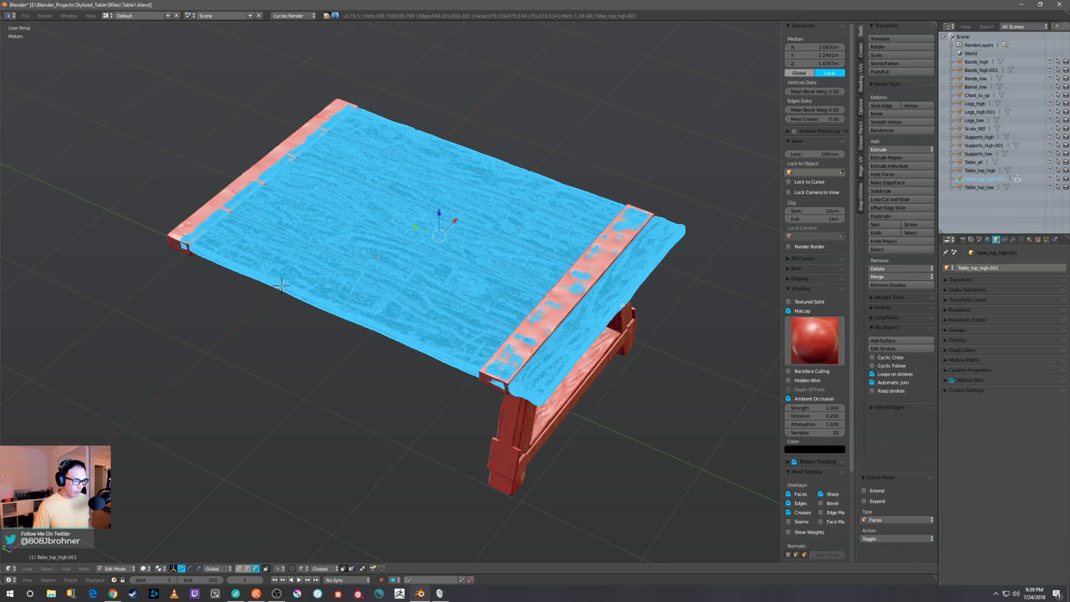
Switch Table_top_high.001 to Vertex Paint mode and enable the face selection mask
key("Tab")
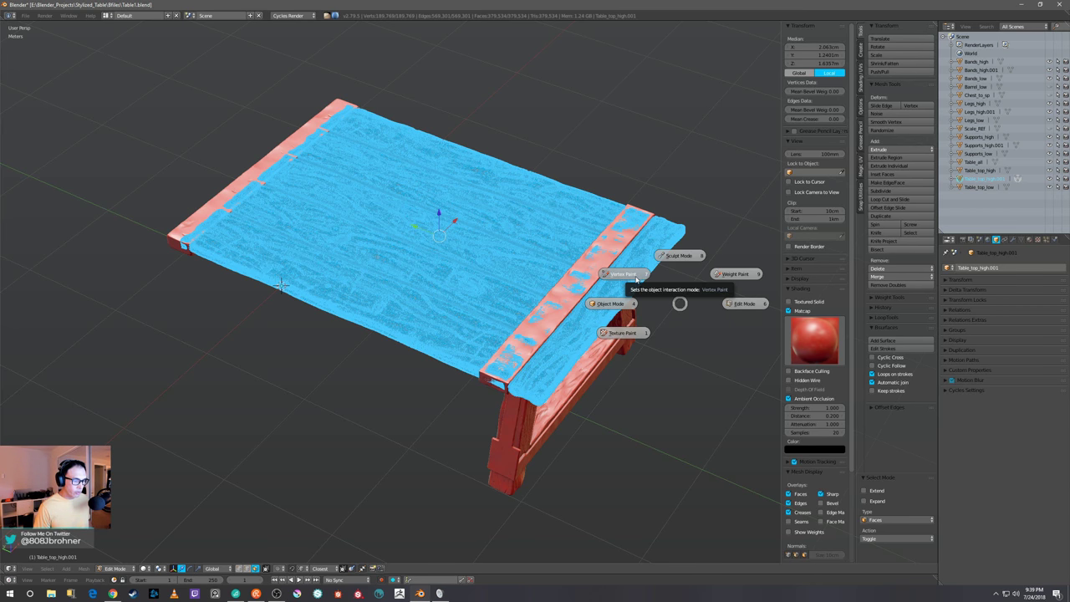
left_click(635, 276)
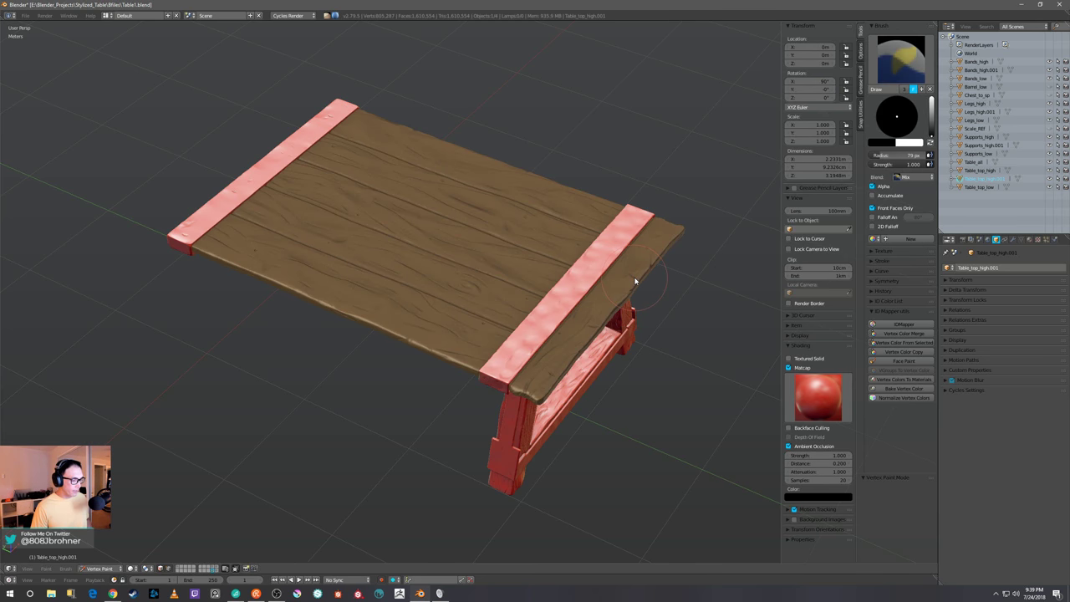
left_click(160, 571)
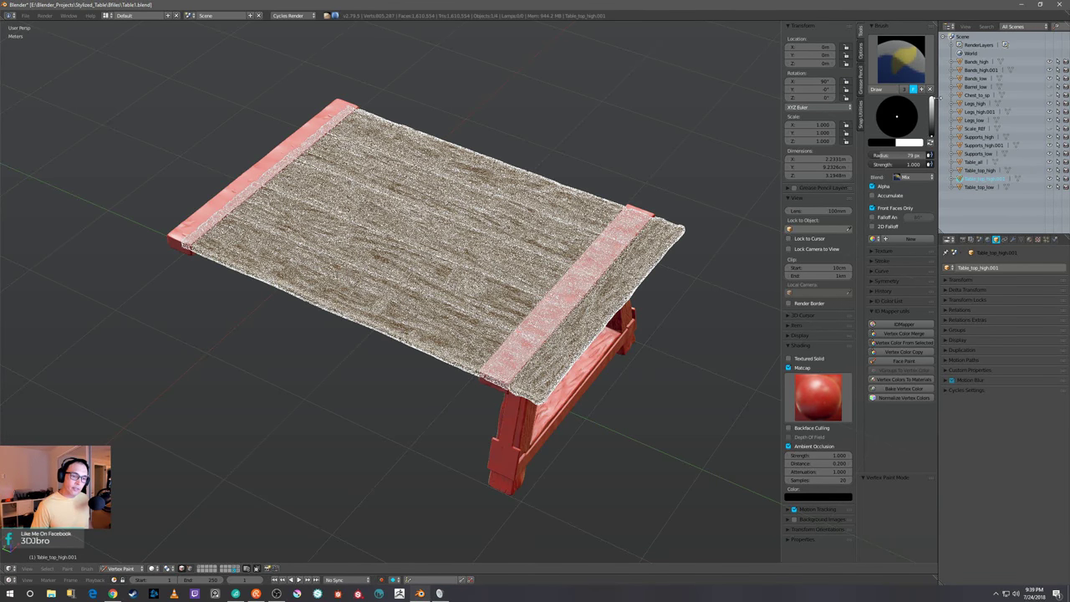
Set the vertex paint brush to full-brightness magenta and store the color in a new palette
left_click_drag(932, 137, 931, 100)
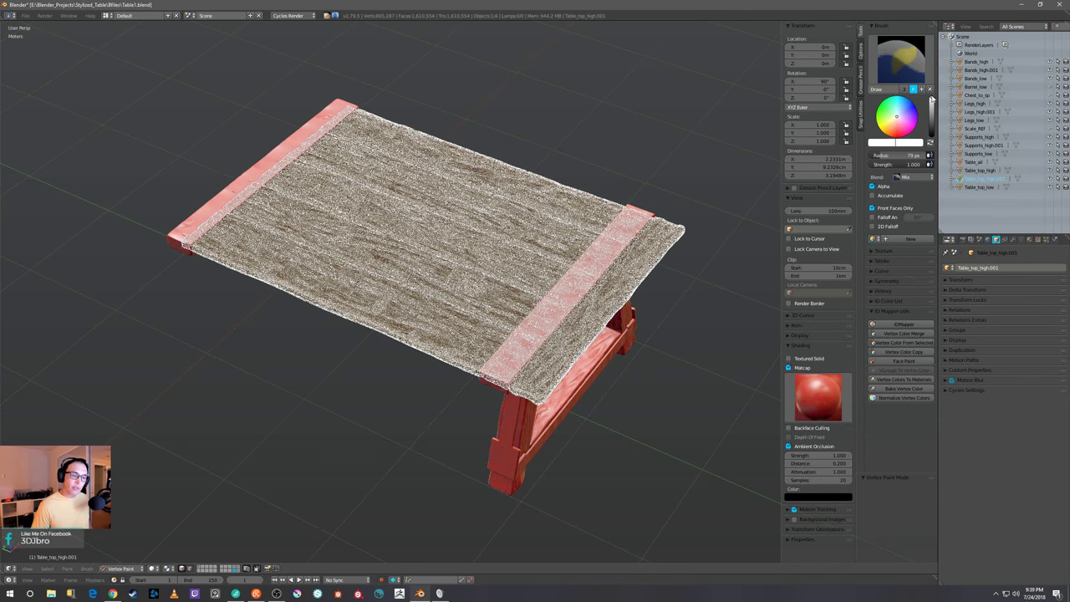
left_click(917, 127)
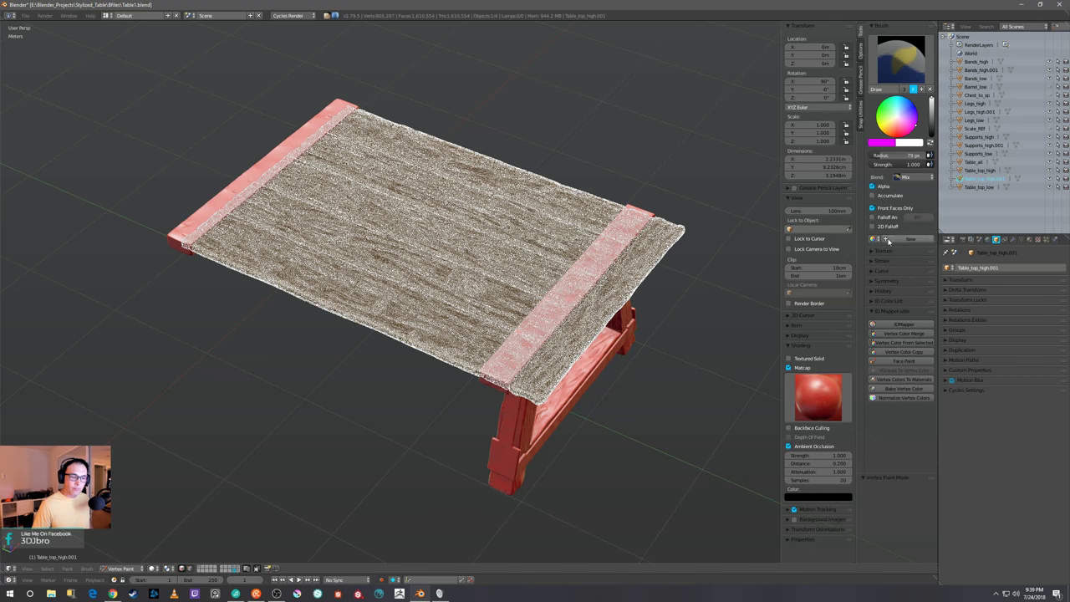
left_click(889, 239)
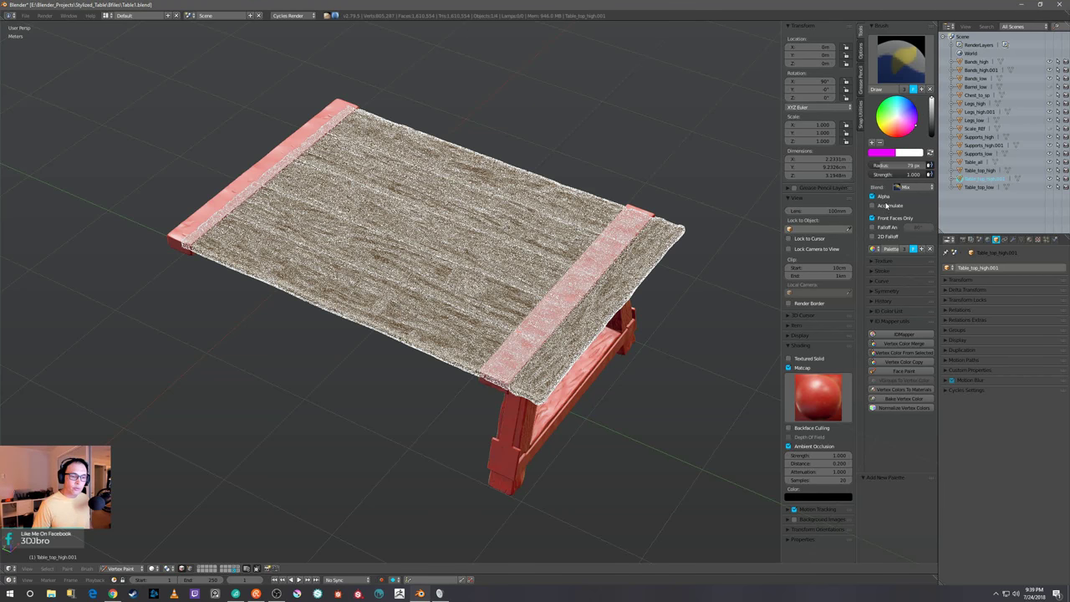
left_click(872, 143)
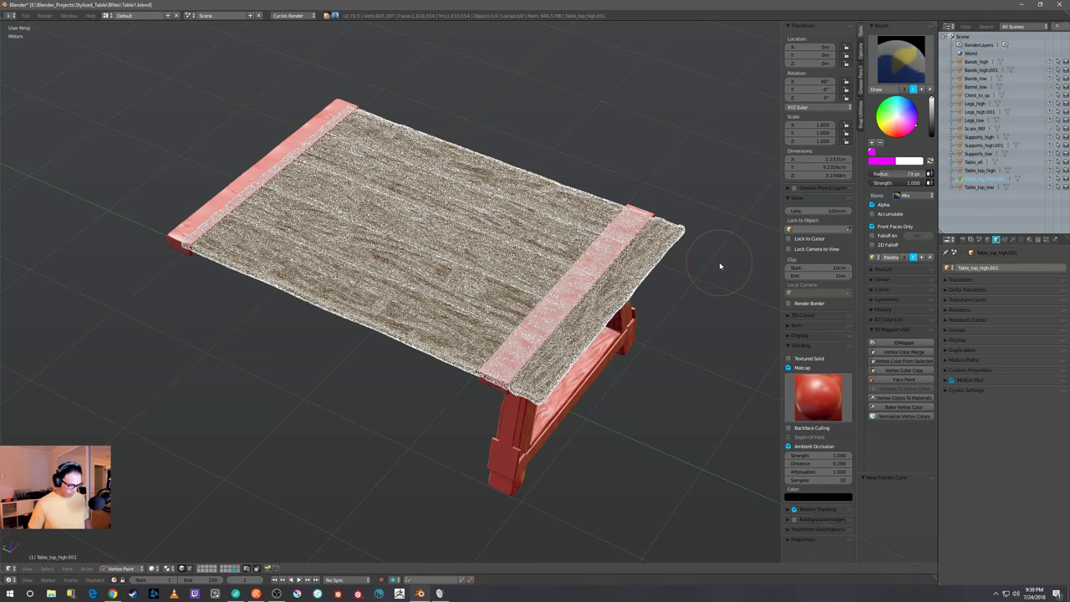
Fill Table_top_high.001's selected faces with the magenta vertex color, deselect the faces, and return to Object Mode
key("shift+k")
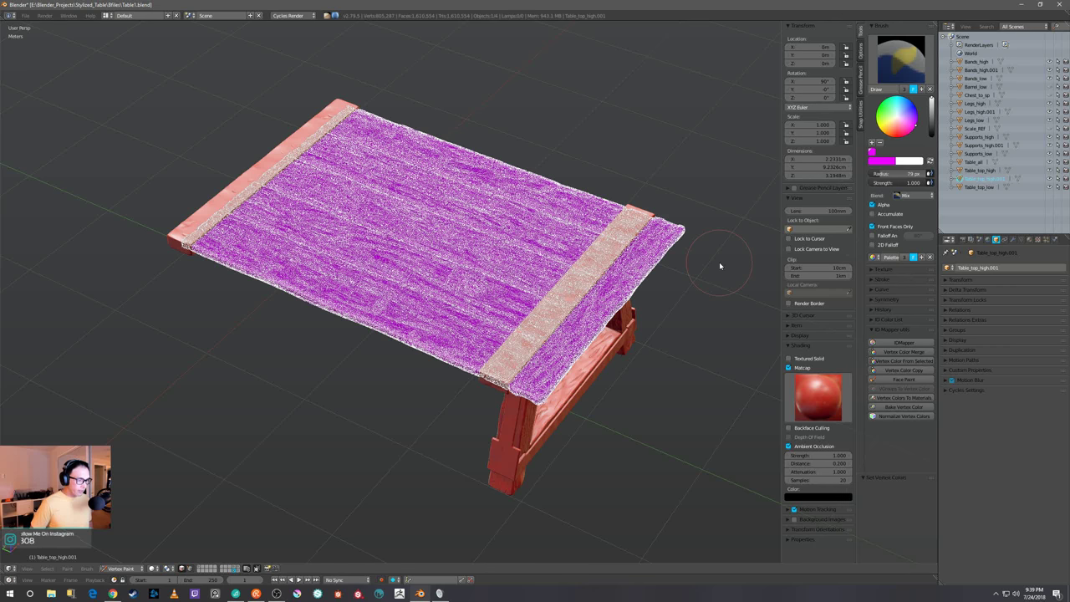
key("a")
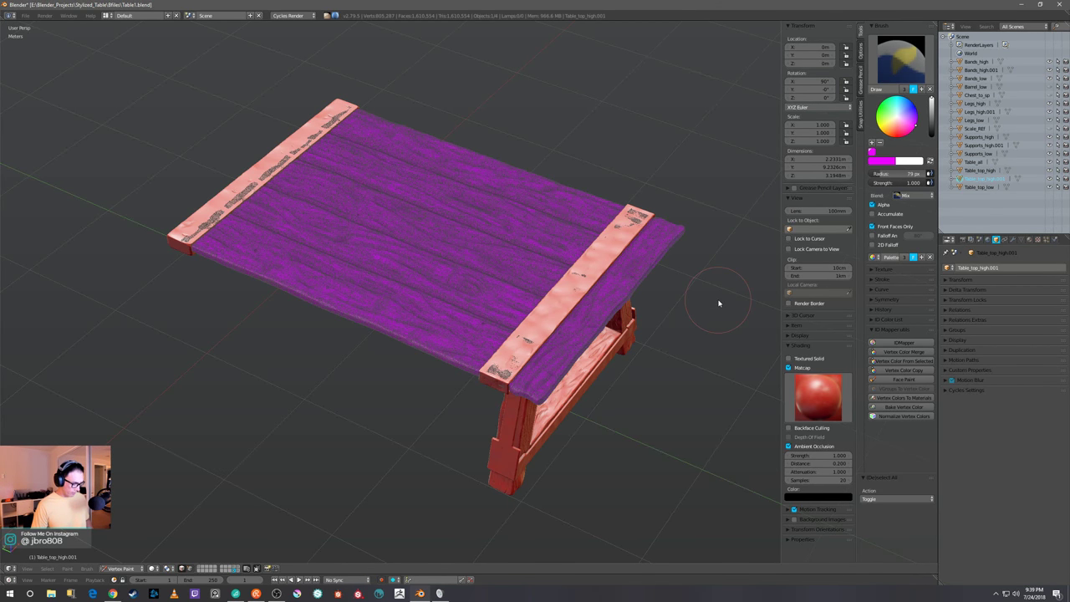
key("Tab")
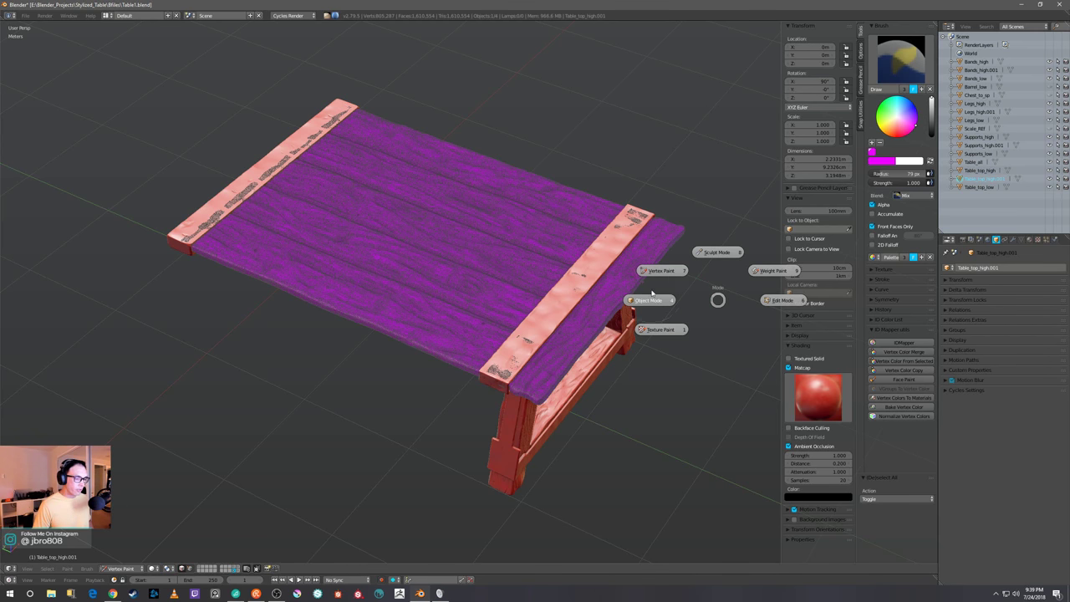
left_click(650, 301)
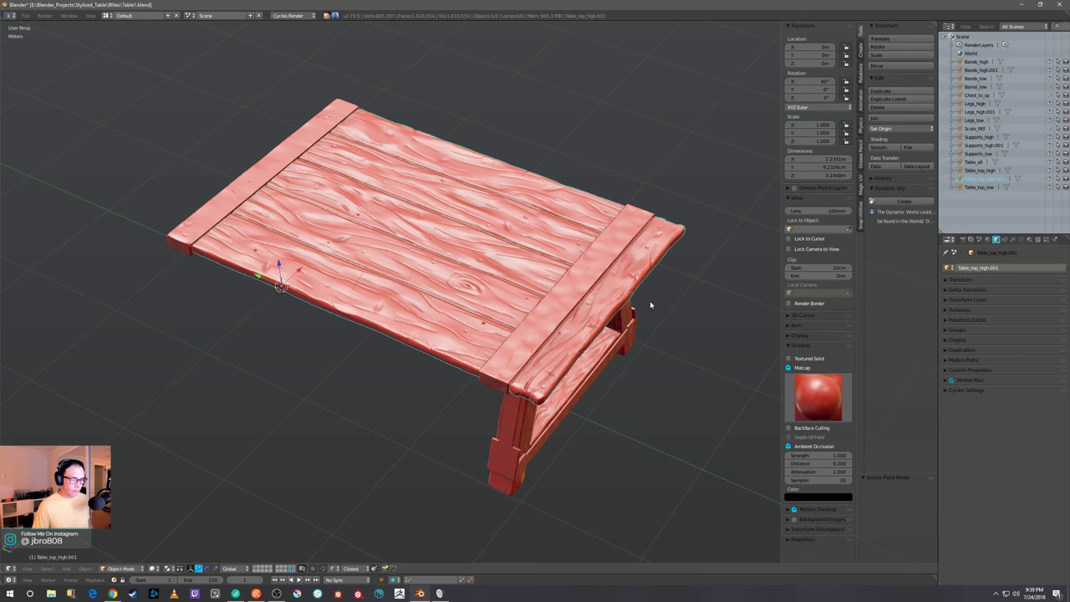
Show the high-poly parts with bolted bands again and select Bands_high
left_click(285, 571)
middle_click_drag(596, 429, 591, 434)
middle_click_drag(600, 386, 526, 319)
middle_click_drag(573, 339, 603, 334)
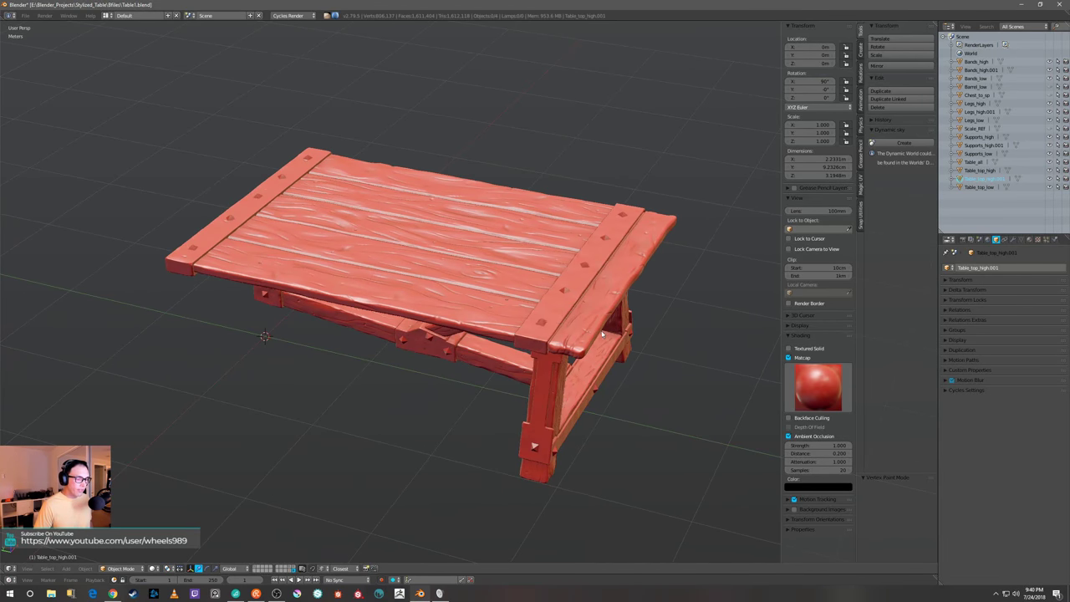
right_click(555, 312)
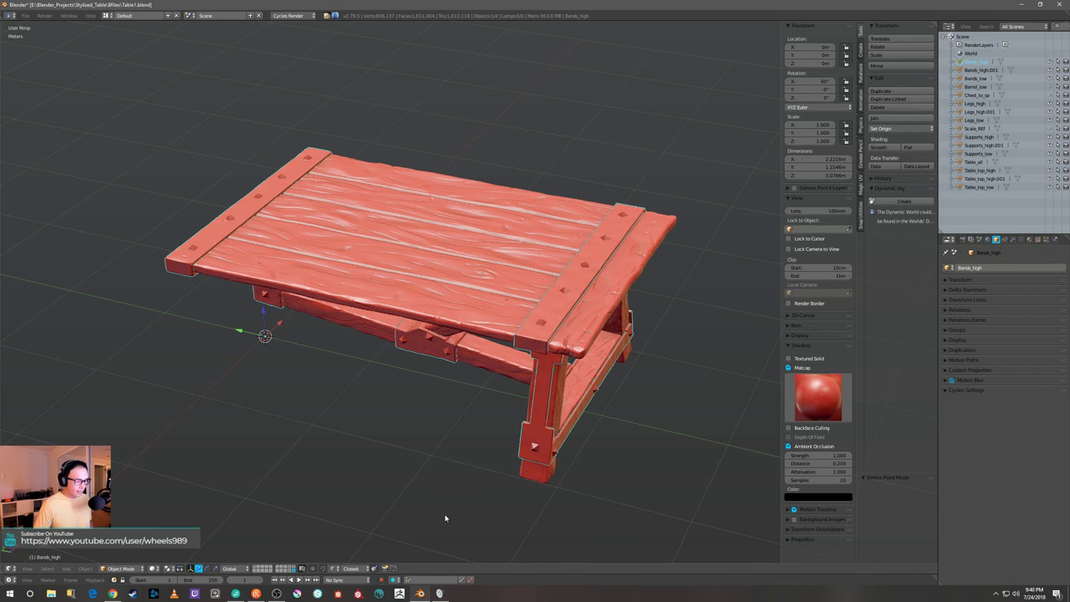
Show the low-poly table parts, pick Bands_low to check its name, and deselect everything
left_click(296, 568)
right_click(550, 332)
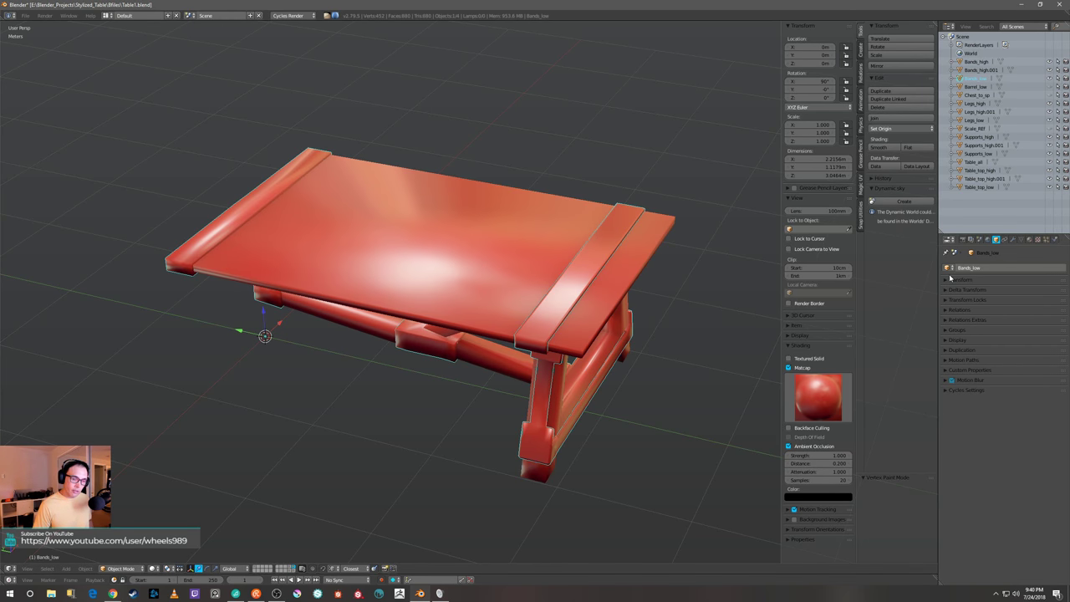
middle_click_drag(655, 367, 677, 361)
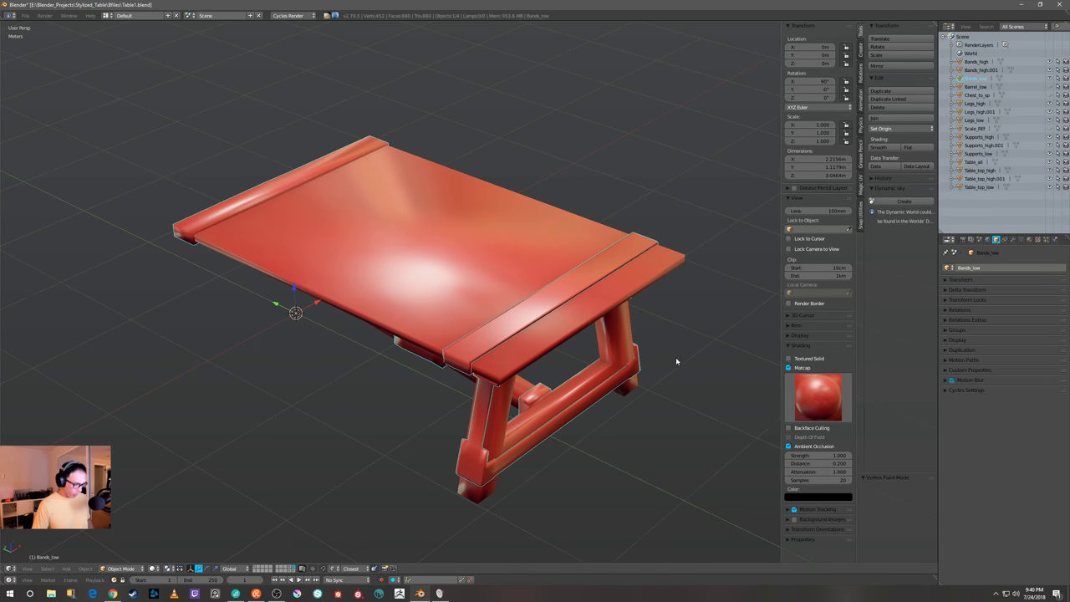
key("a")
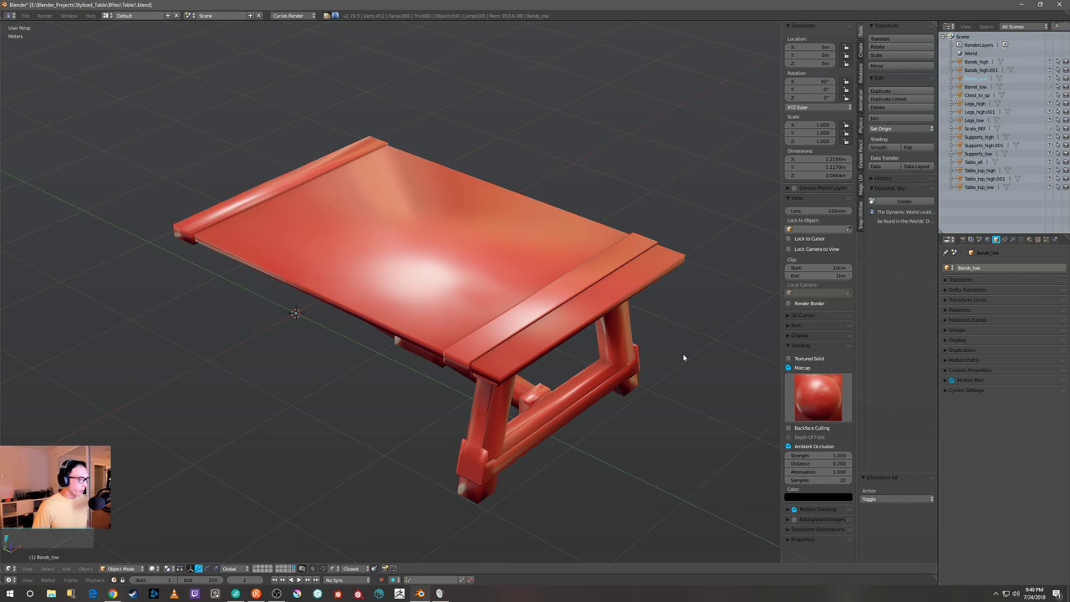
Switch to Steam and open its software library to launch Marmoset Toolbag
middle_click_drag(681, 361, 682, 362)
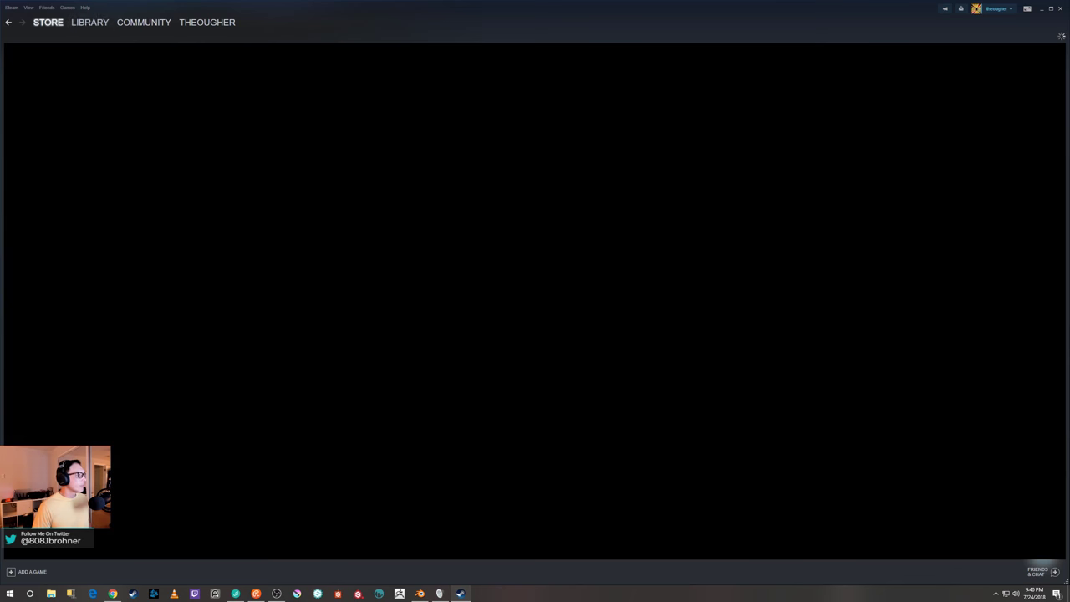
mouse_move(90, 22)
left_click(88, 42)
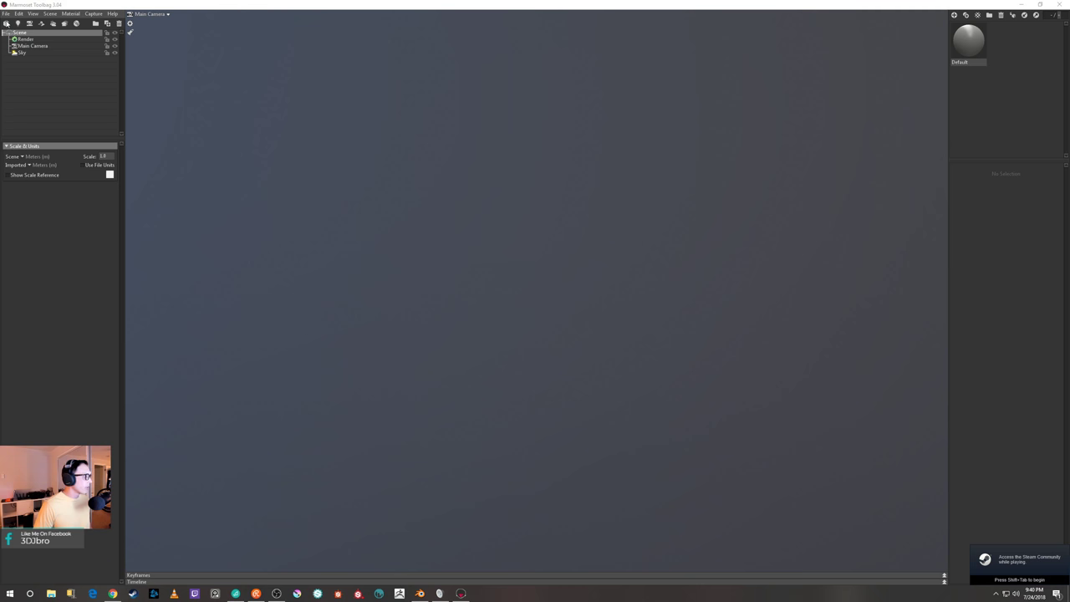
Add a new bake project to the empty Marmoset Toolbag scene
left_click(5, 23)
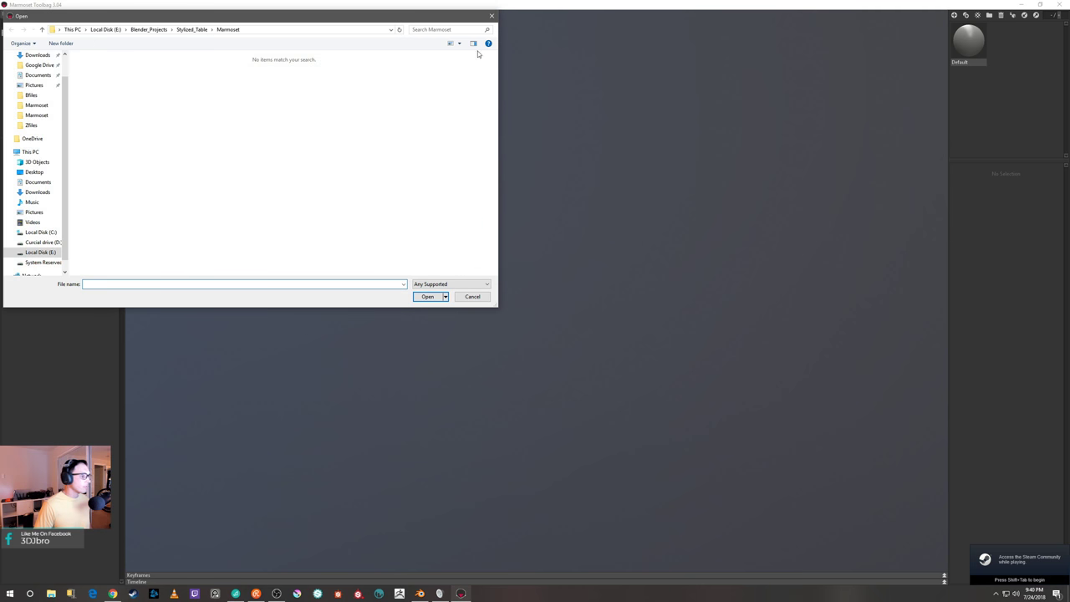
left_click(493, 16)
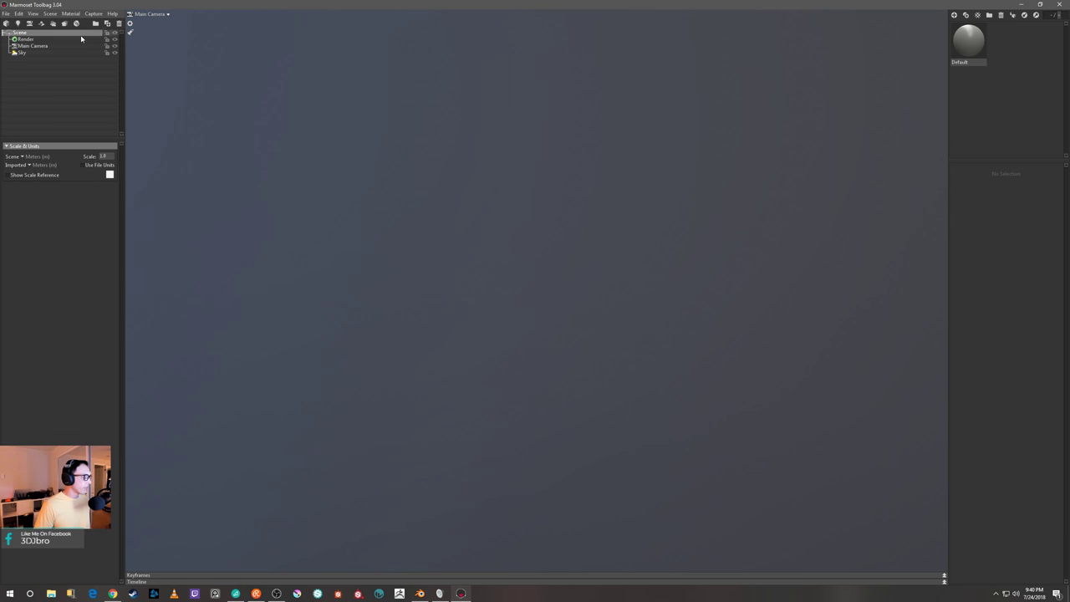
left_click(64, 23)
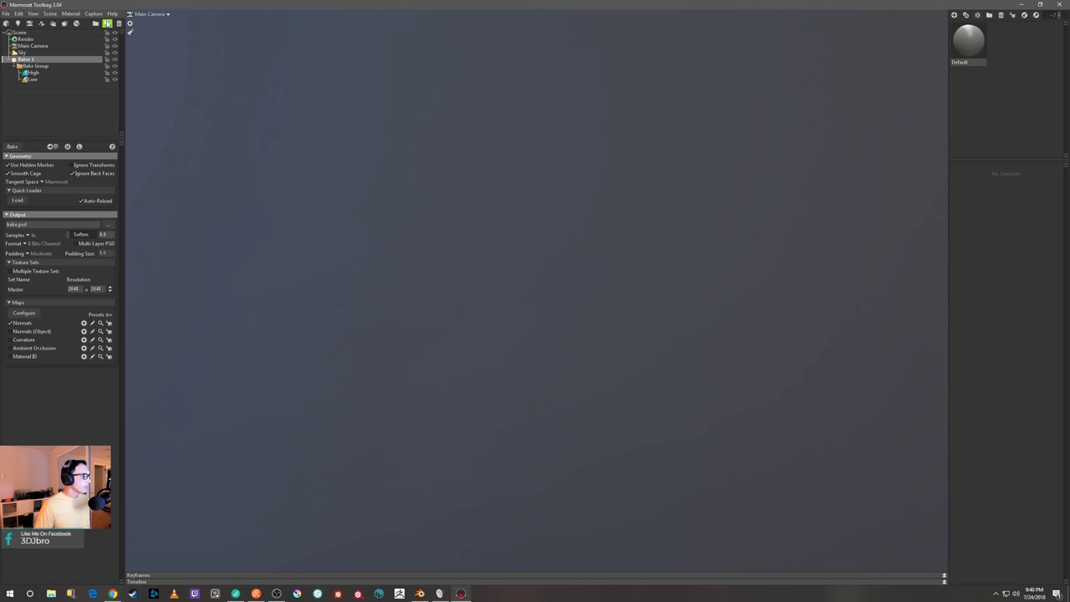
Set the scene's sky light to the Desert Road preset and close the sky browser
left_click(22, 52)
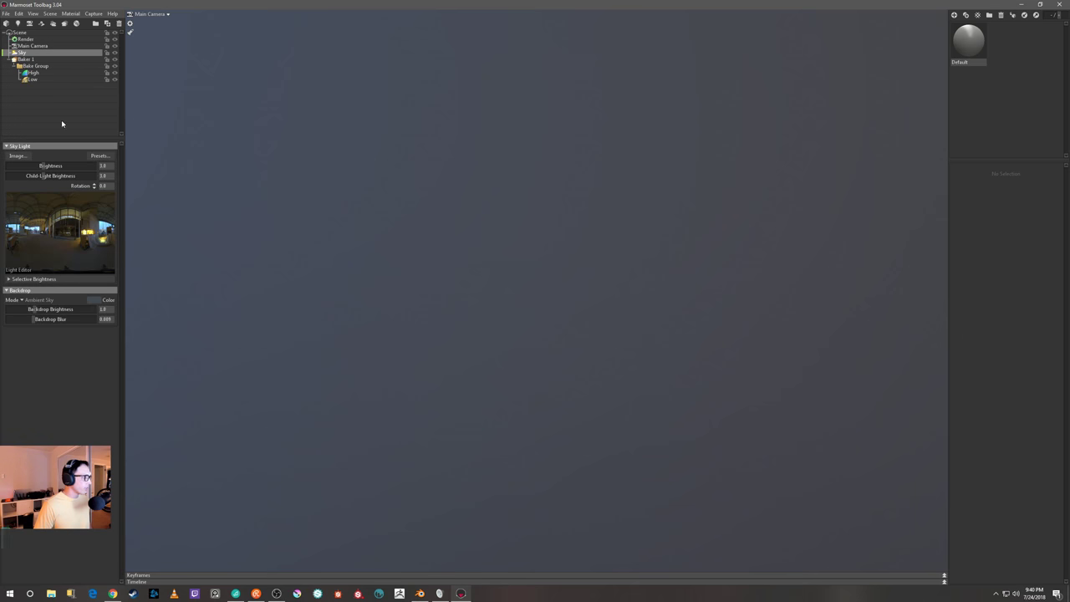
left_click(102, 156)
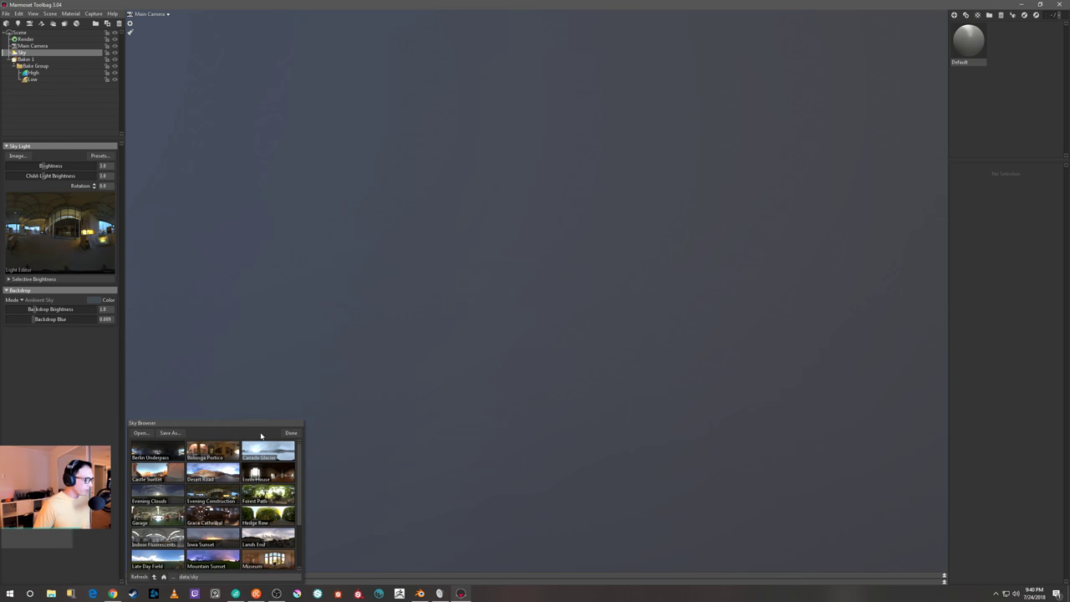
scroll(276, 516, "down", 3)
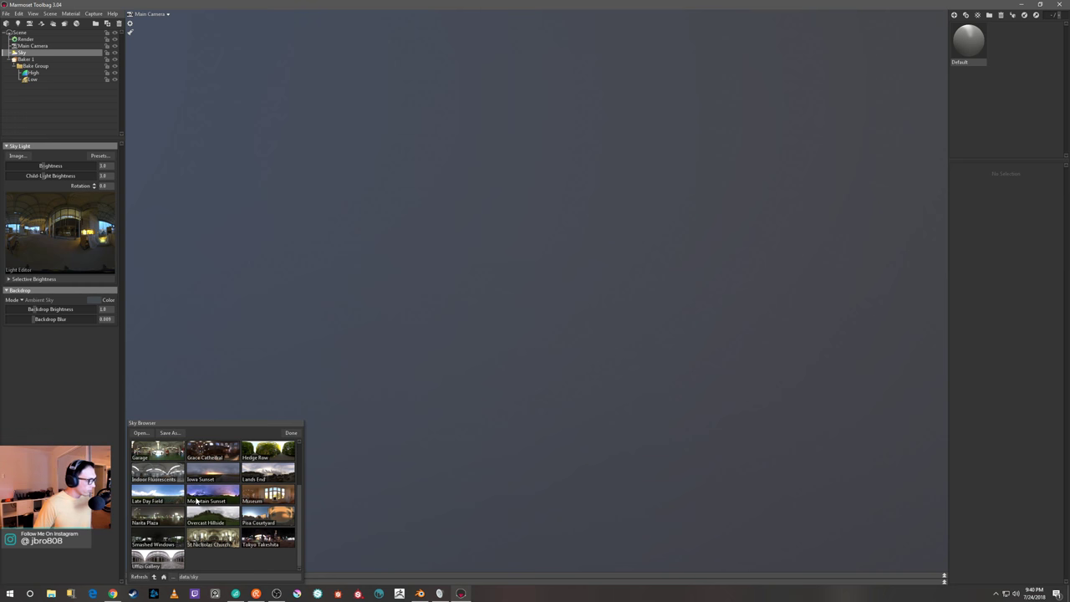
scroll(191, 500, "up", 1)
scroll(244, 482, "up", 2)
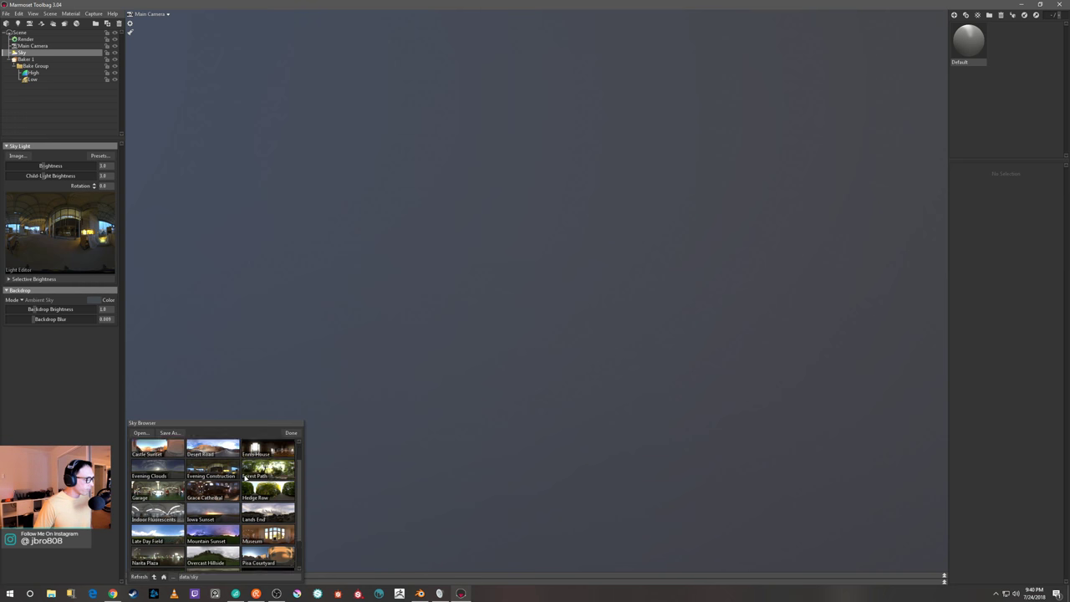
left_click(232, 473)
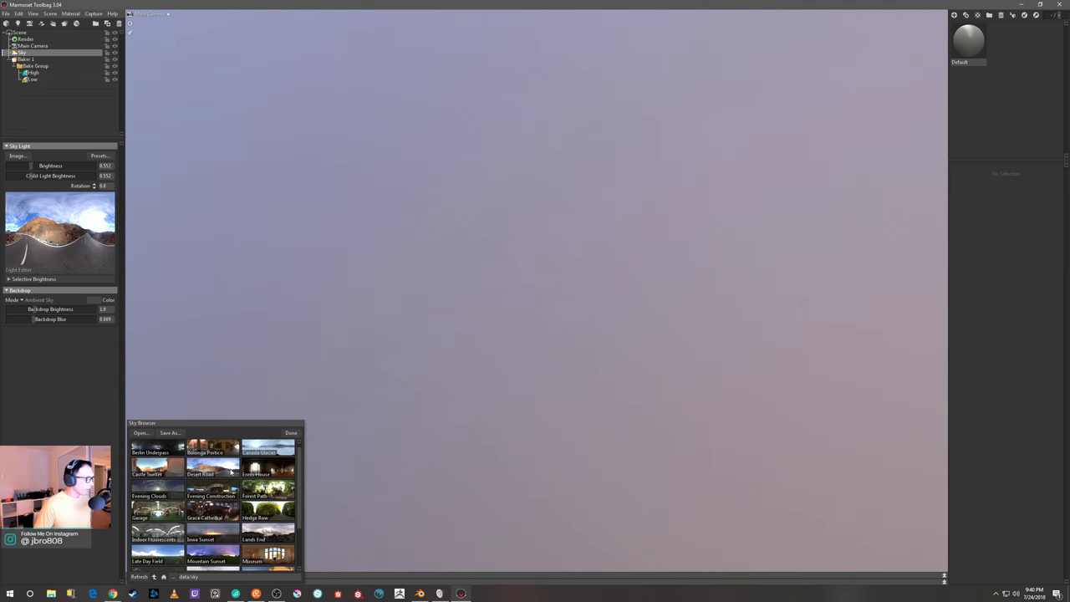
left_click(291, 433)
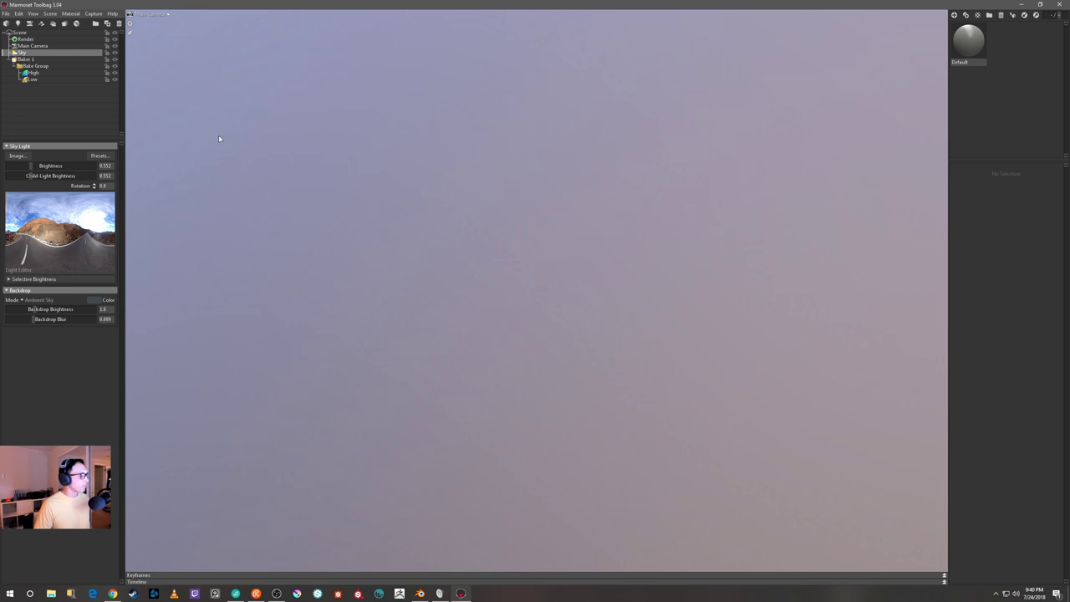
Load the Table_high and Table_low FBX files from the Stylized_Table project's Bfiles folder into Baker 1 with the Quick Loader
left_click(25, 59)
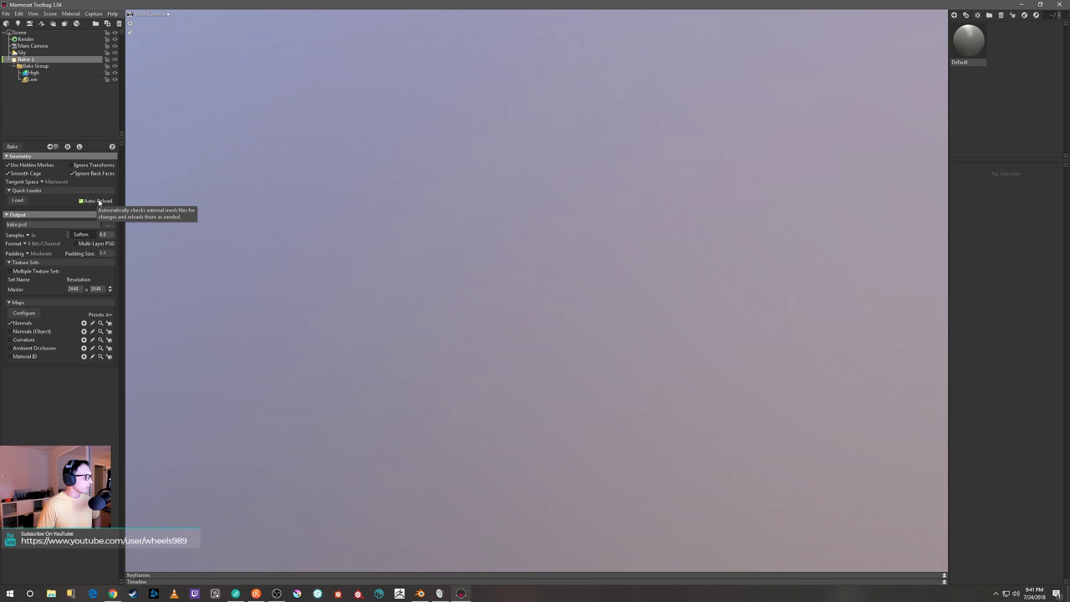
left_click(98, 201)
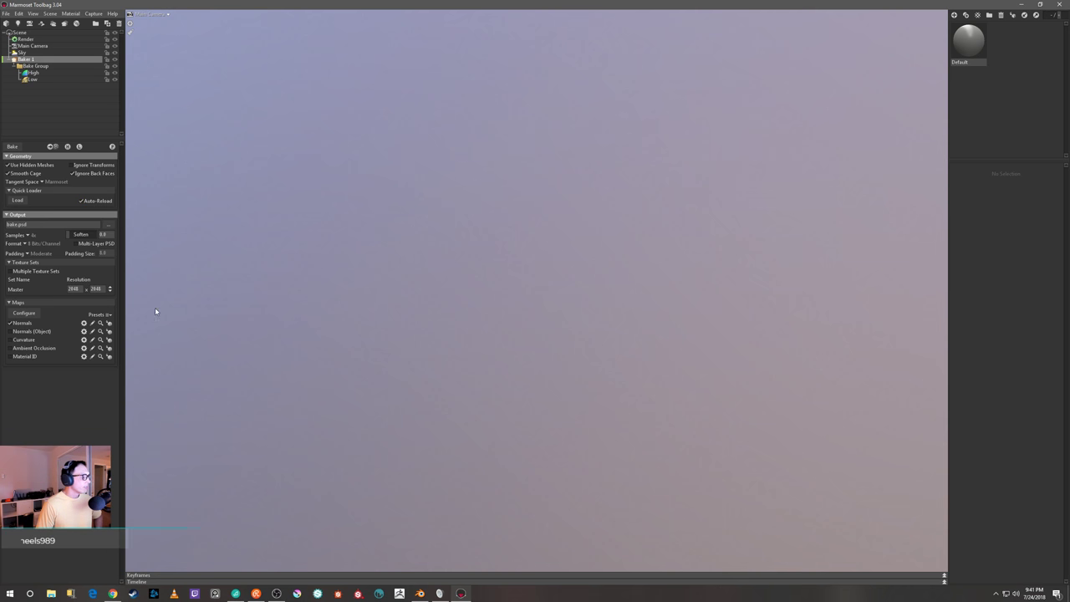
left_click(18, 202)
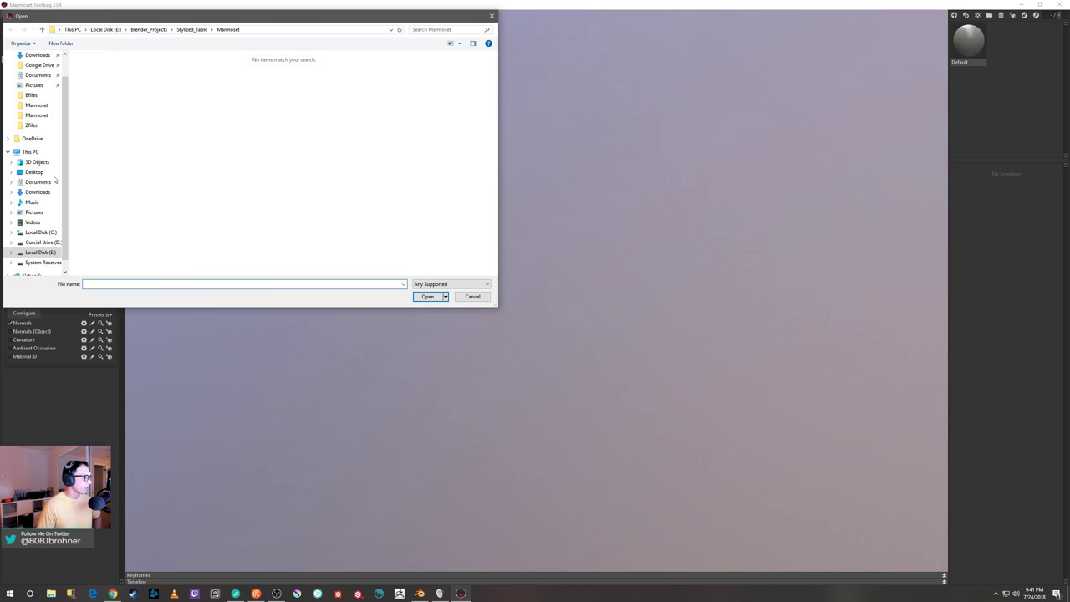
left_click(204, 31)
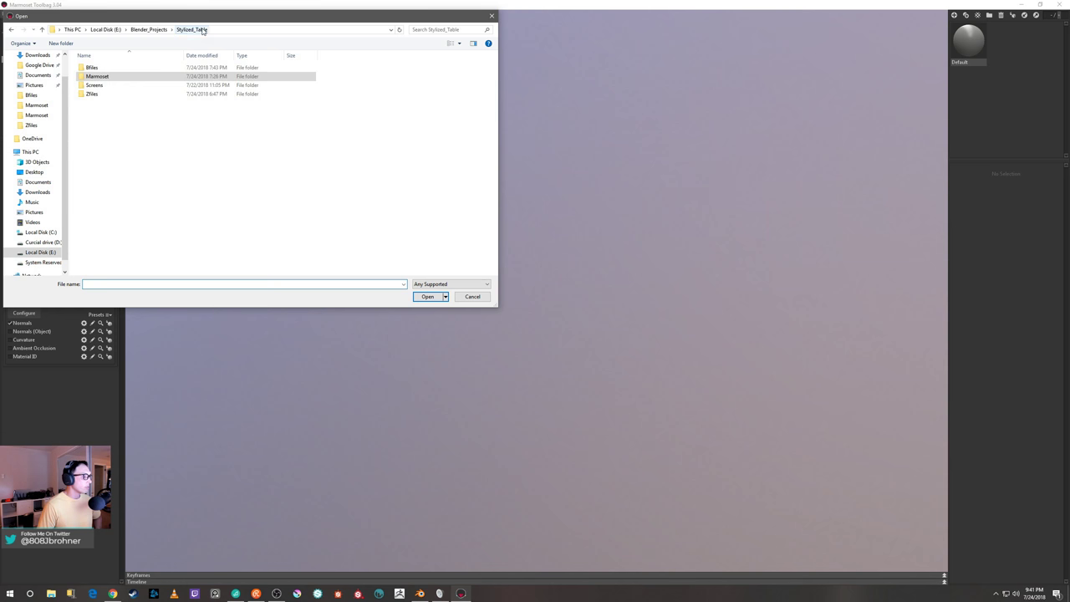
double_click(99, 68)
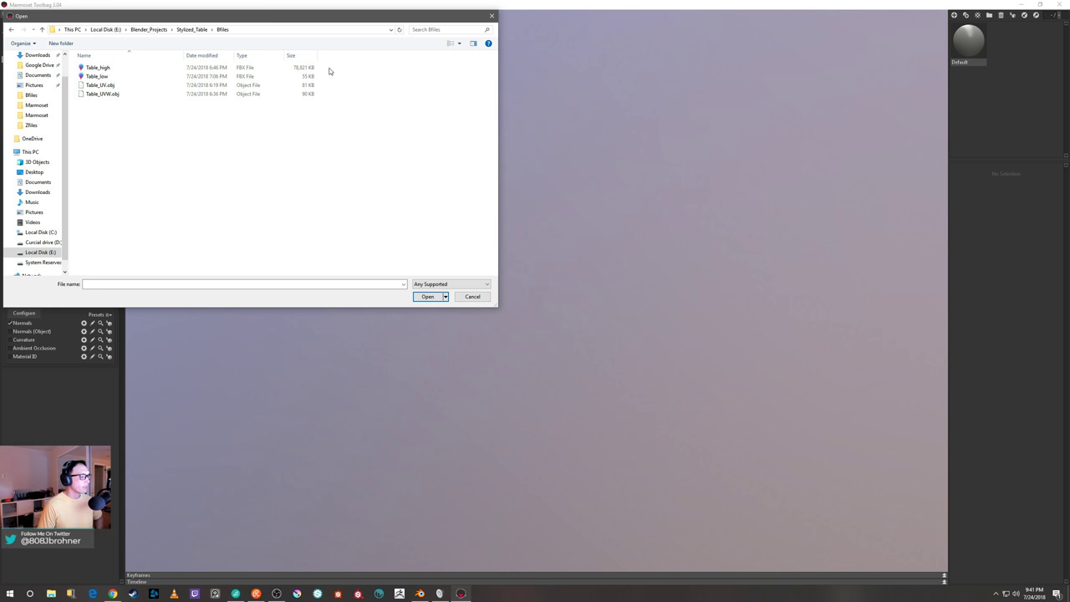
left_click_drag(329, 70, 311, 80)
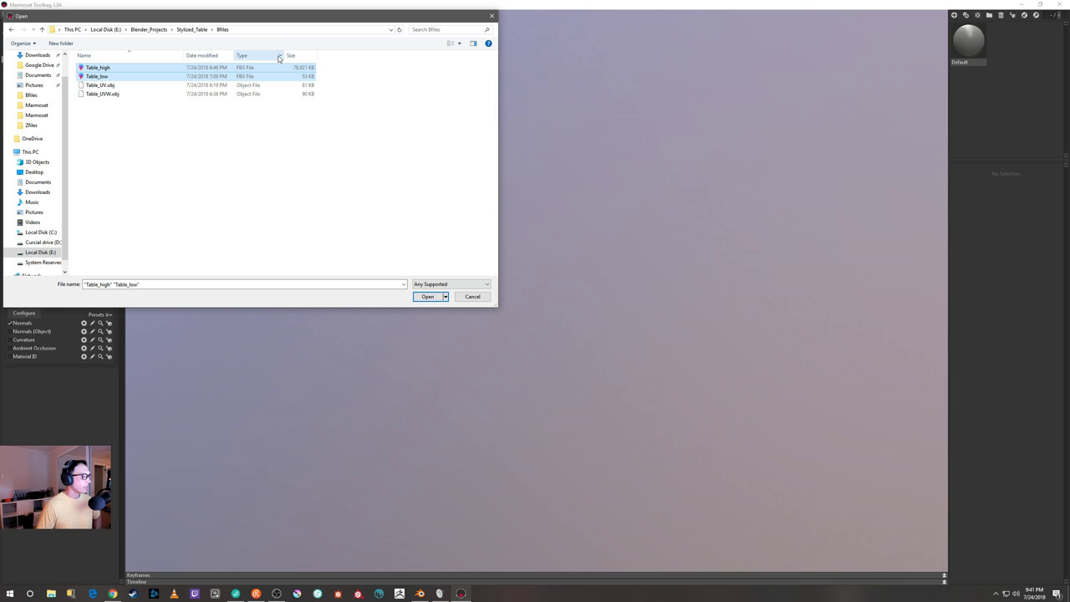
left_click(427, 297)
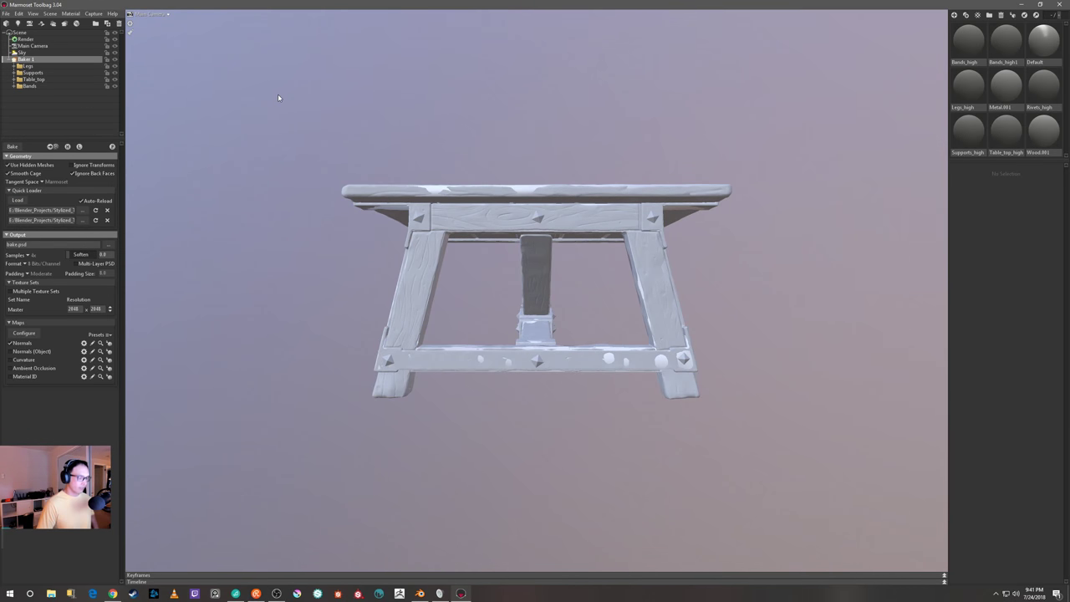
Examine the imported table and expand the baker's Legs, Supports and Table_top groups to check their high and low meshes
left_click_drag(318, 98, 397, 136)
mouse_move(449, 107)
left_mouse_down()
mouse_move(337, 105)
mouse_move(436, 111)
mouse_move(353, 114)
left_mouse_up()
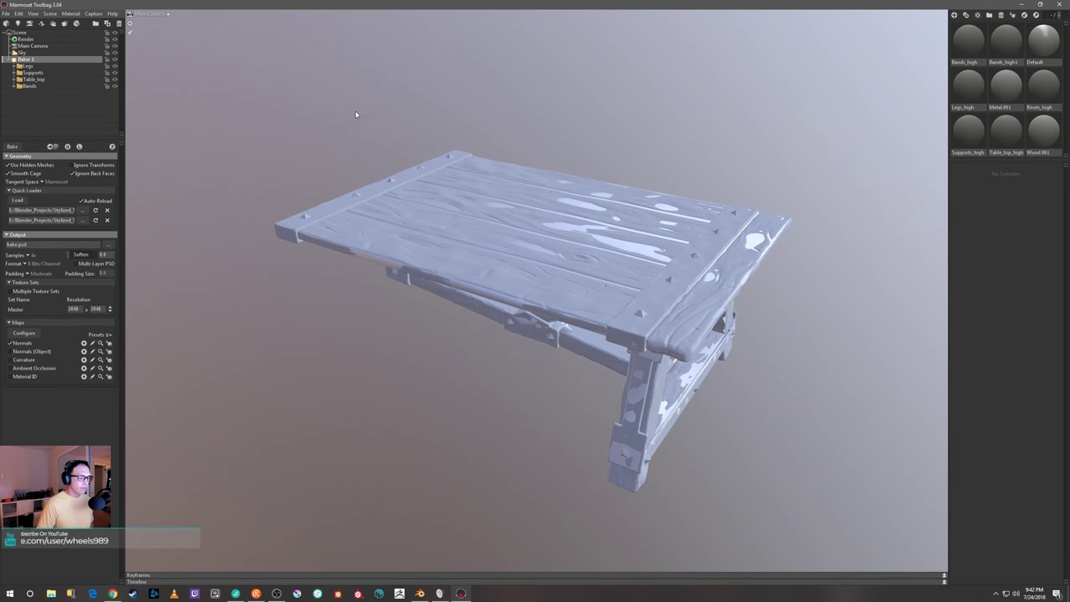
mouse_move(518, 103)
left_mouse_down()
mouse_move(497, 107)
mouse_move(528, 115)
mouse_move(462, 108)
mouse_move(271, 124)
mouse_move(383, 115)
mouse_move(375, 127)
mouse_move(352, 125)
mouse_move(360, 127)
mouse_move(358, 114)
mouse_move(355, 132)
mouse_move(354, 115)
mouse_move(357, 135)
left_mouse_up()
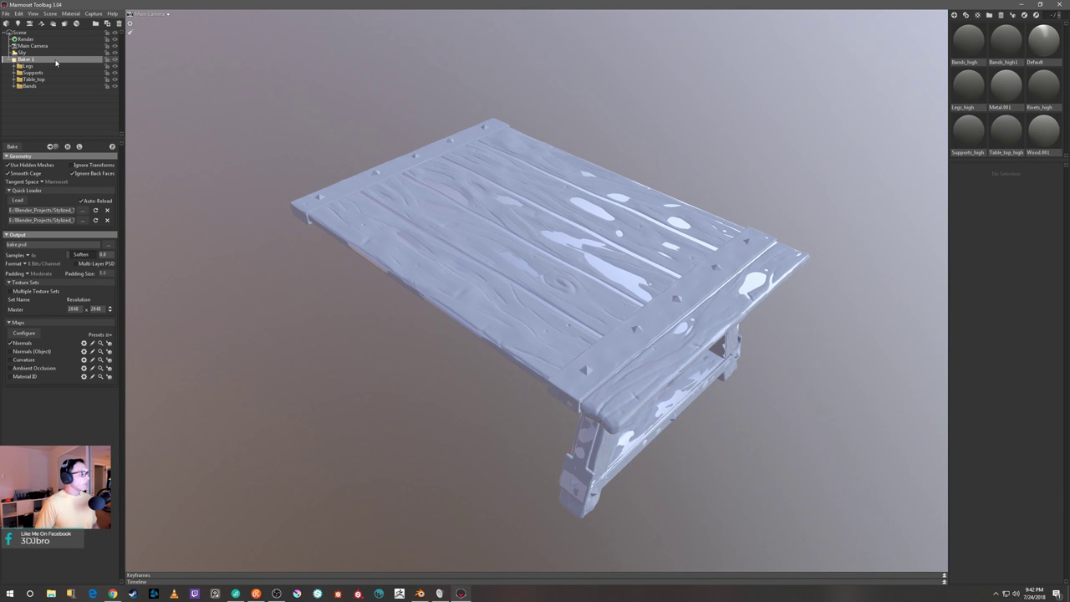
left_click(15, 66)
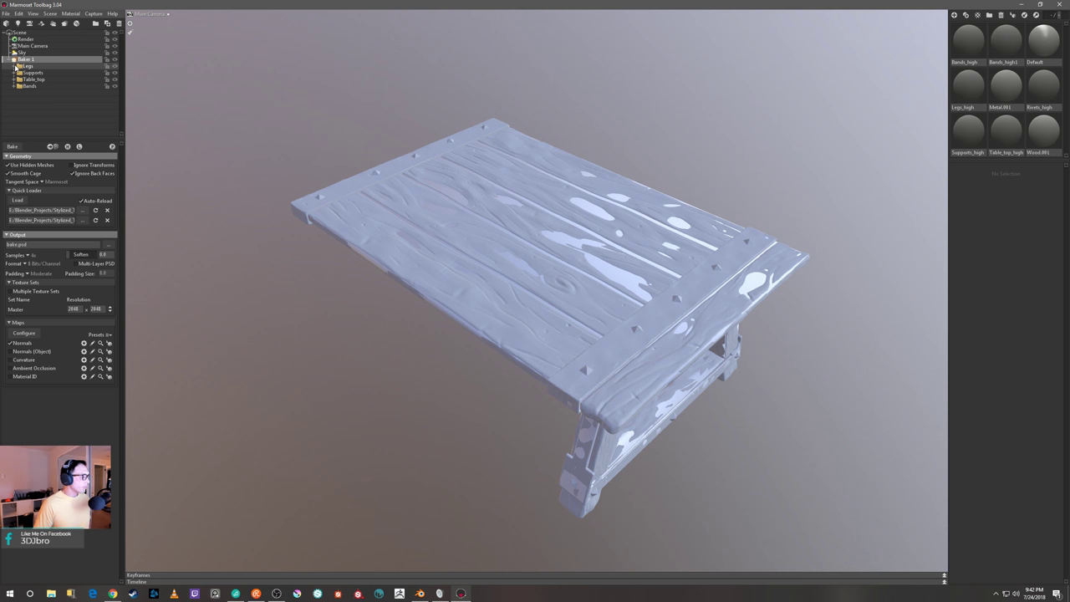
left_click(14, 66)
left_click(16, 100)
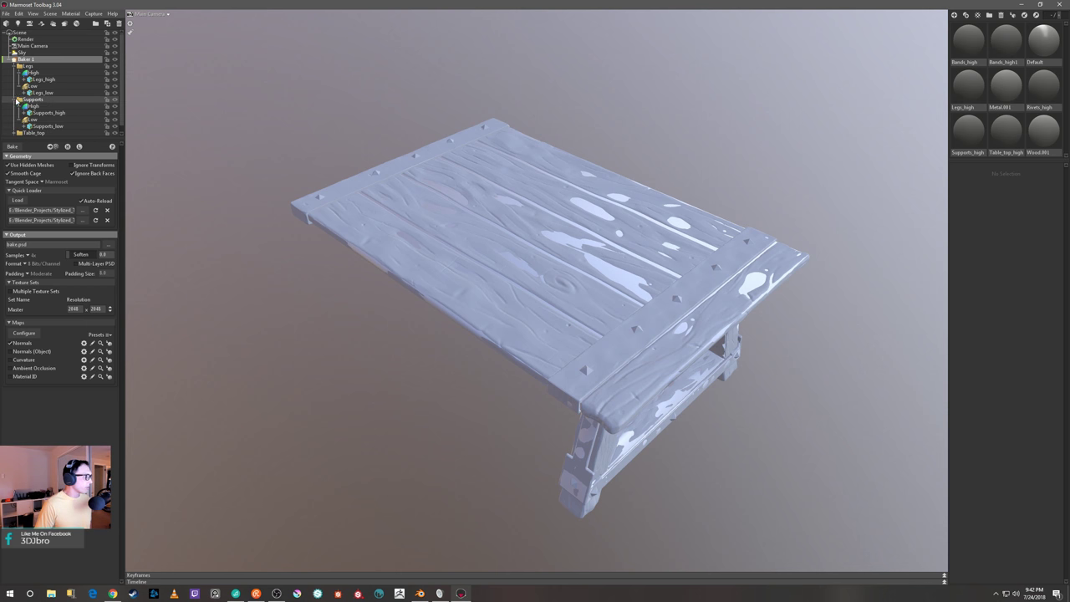
scroll(21, 98, "down", 1)
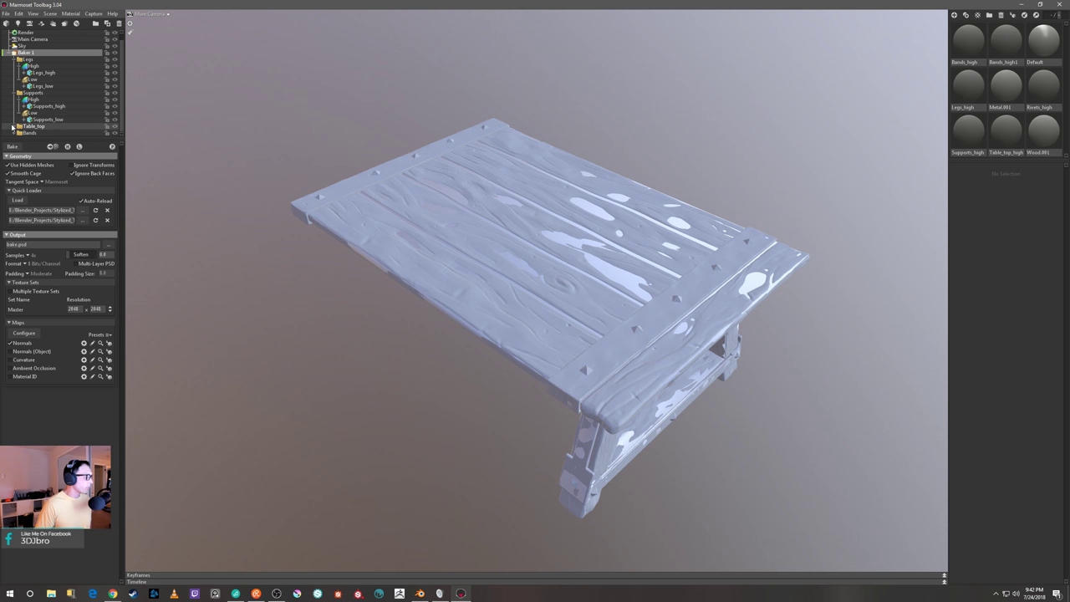
left_click(13, 127)
scroll(13, 130, "down", 4)
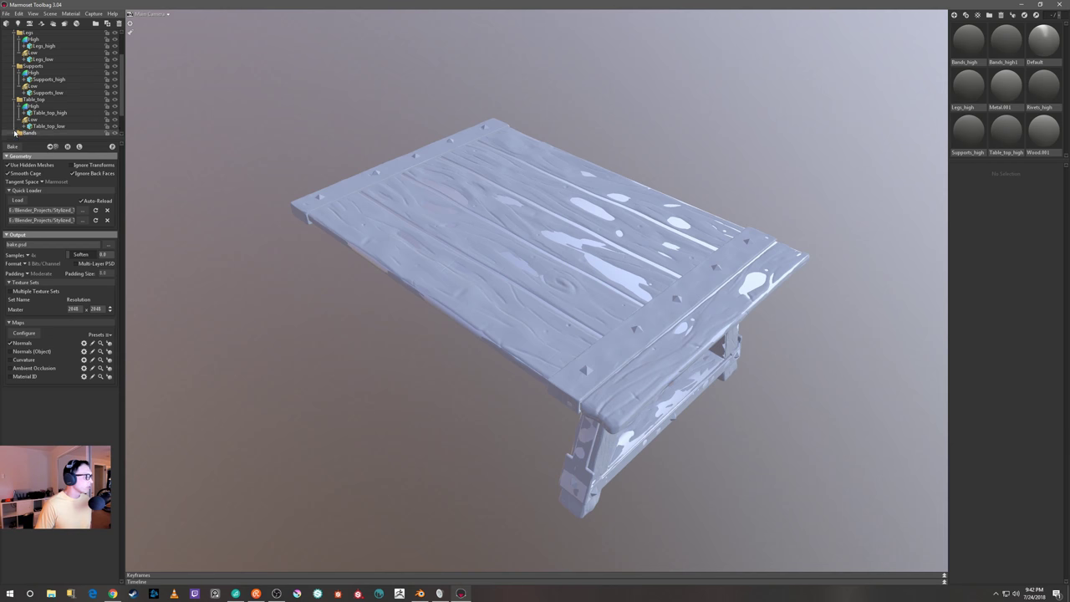
scroll(34, 100, "up", 5)
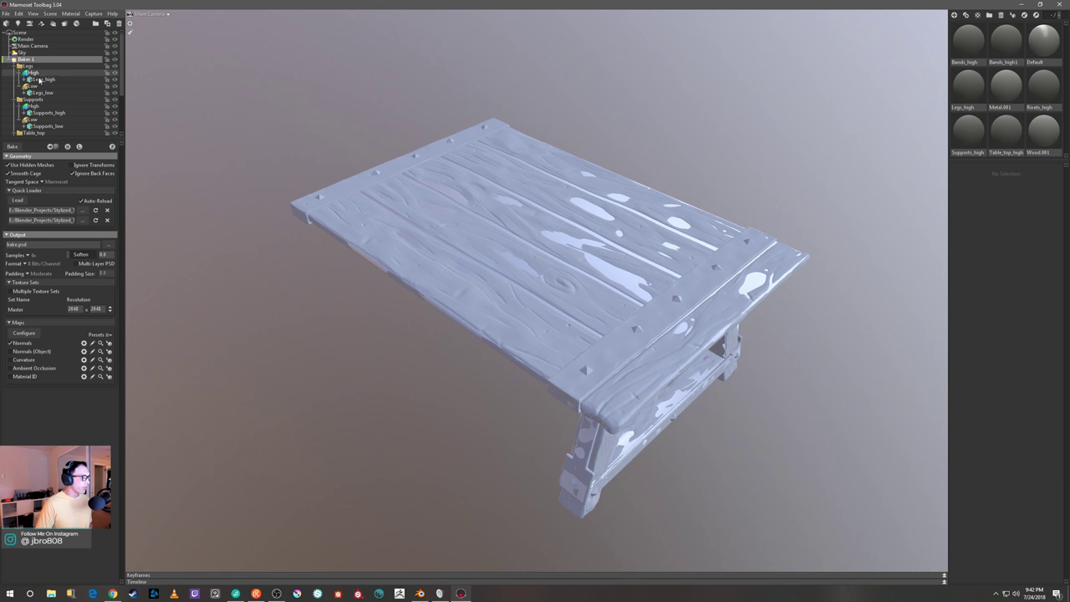
Select the Legs group's High set and then its Low set to compare the meshes and open the cage settings
left_click_drag(353, 362, 96, 174)
left_click(37, 74)
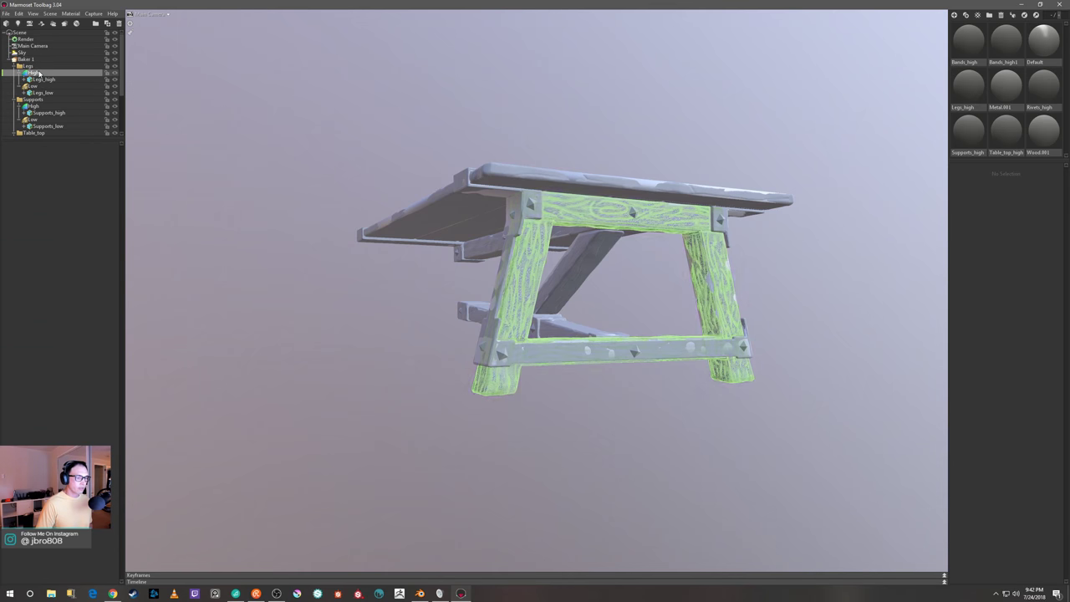
left_click(37, 87)
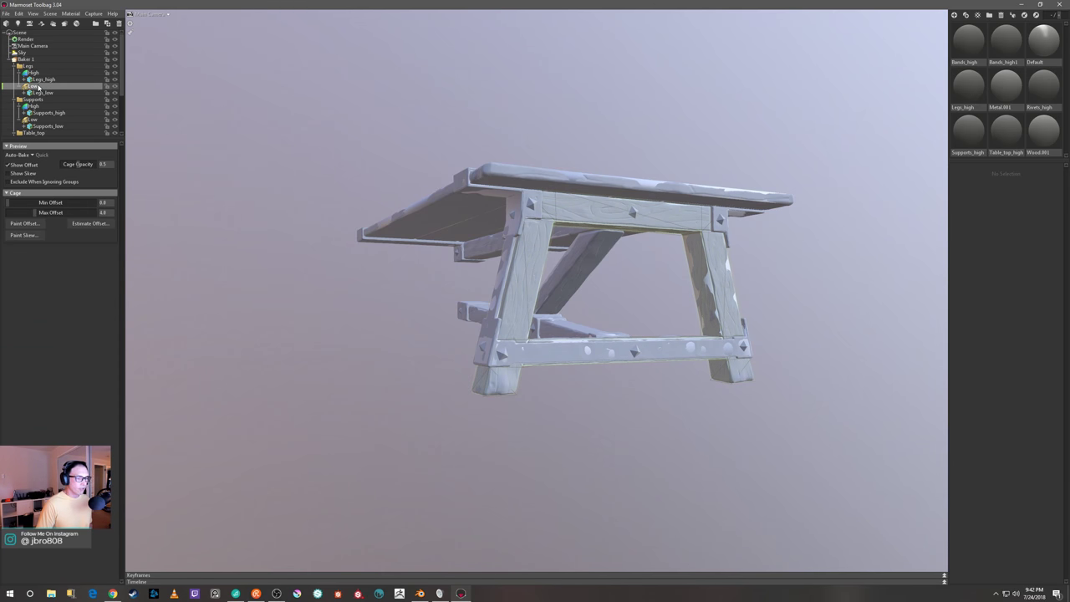
Inspect the cage around the table legs up close and slightly increase its Max Offset
left_click_drag(193, 114, 234, 125)
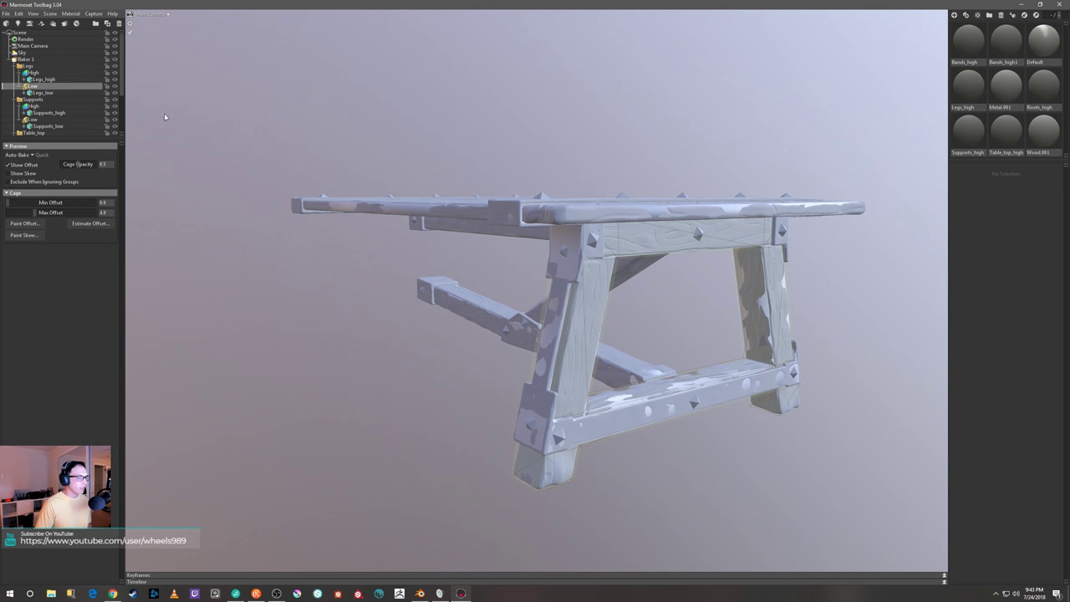
left_click_drag(344, 290, 332, 274)
right_click_drag(337, 296, 339, 326)
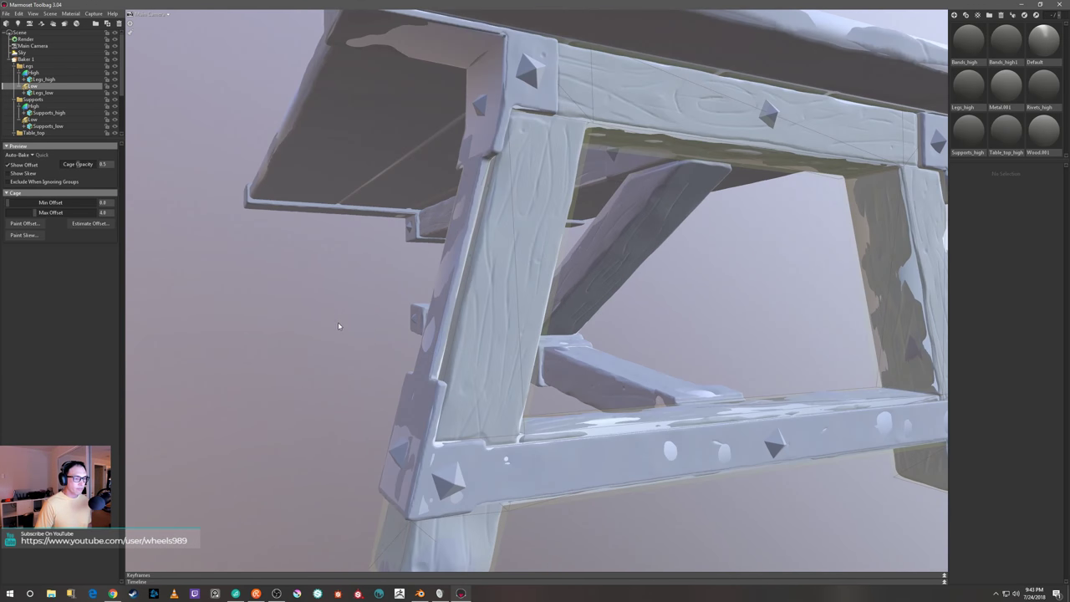
left_click_drag(319, 318, 549, 194)
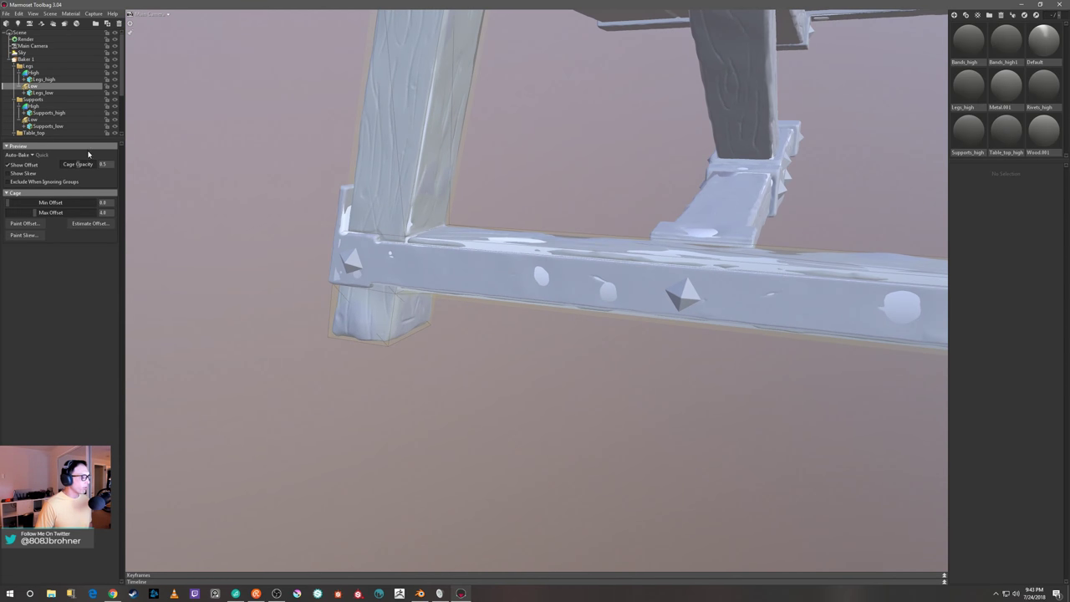
left_click_drag(35, 213, 289, 246)
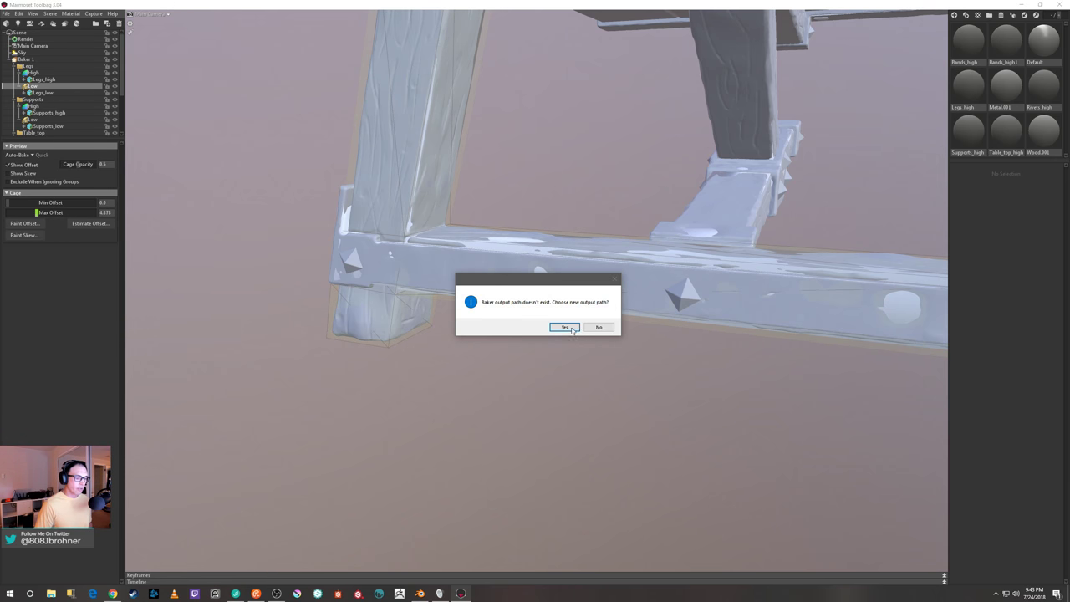
Set the baker's output path to a Photoshop Document named Table_bakes in the Stylized_Table project's Marmoset folder
left_click(564, 327)
left_click(193, 30)
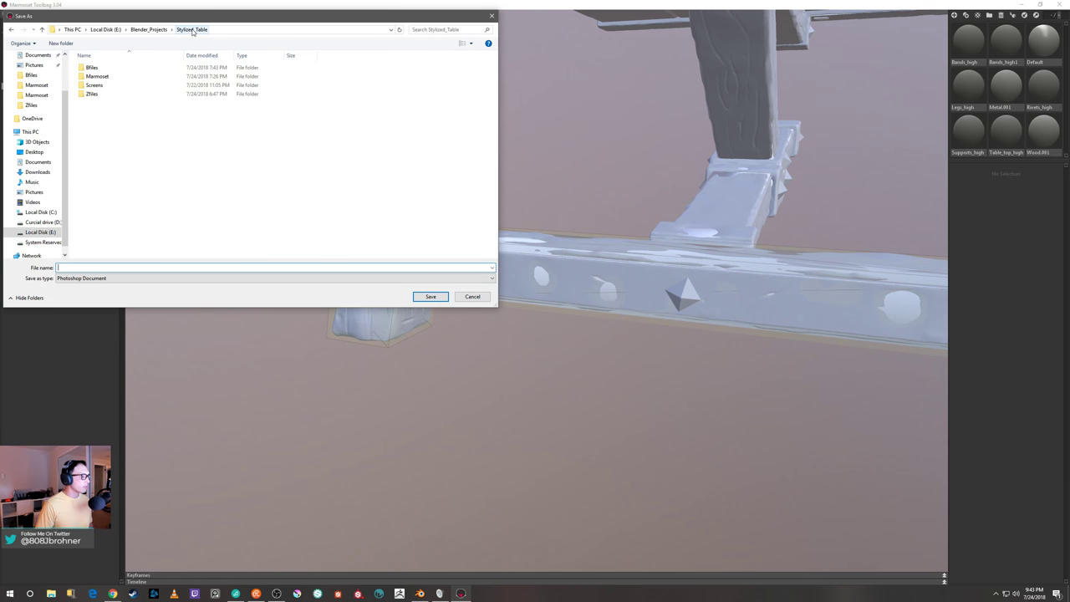
left_click(97, 76)
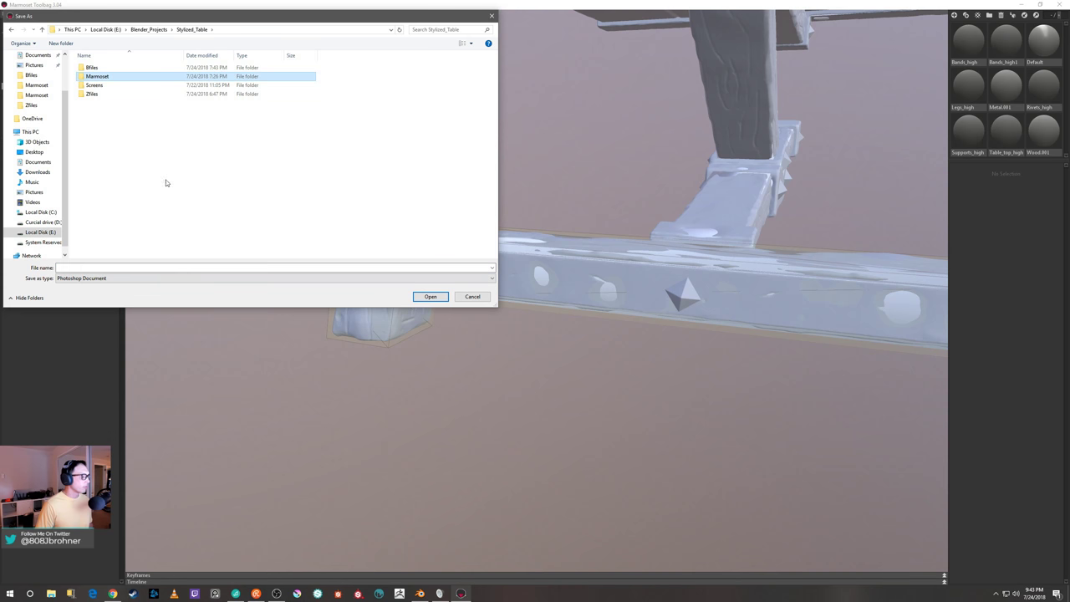
left_click(163, 267)
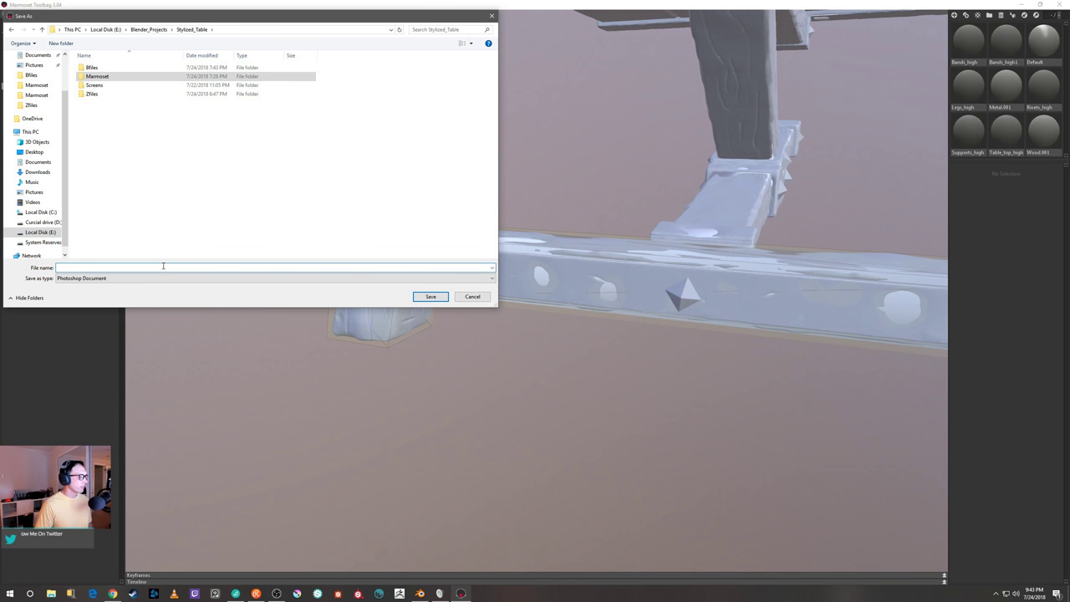
double_click(144, 76)
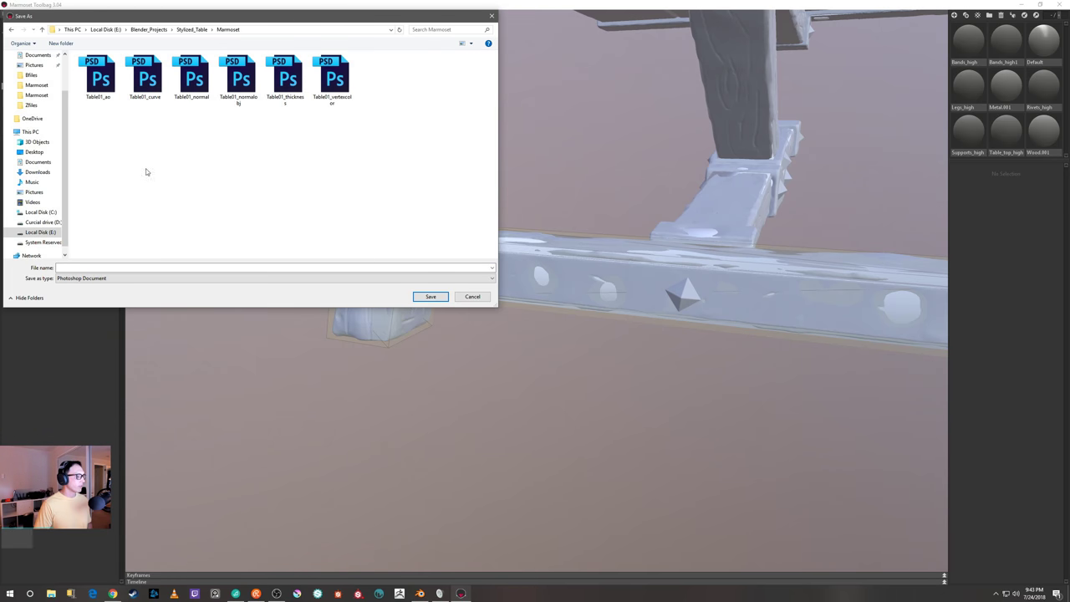
left_click(122, 268)
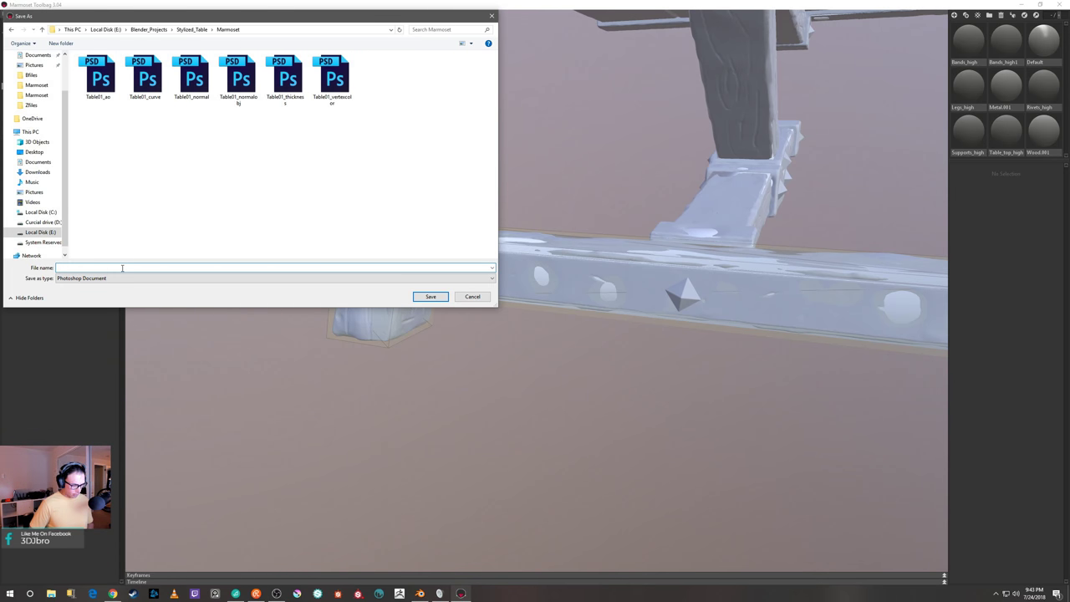
type("T")
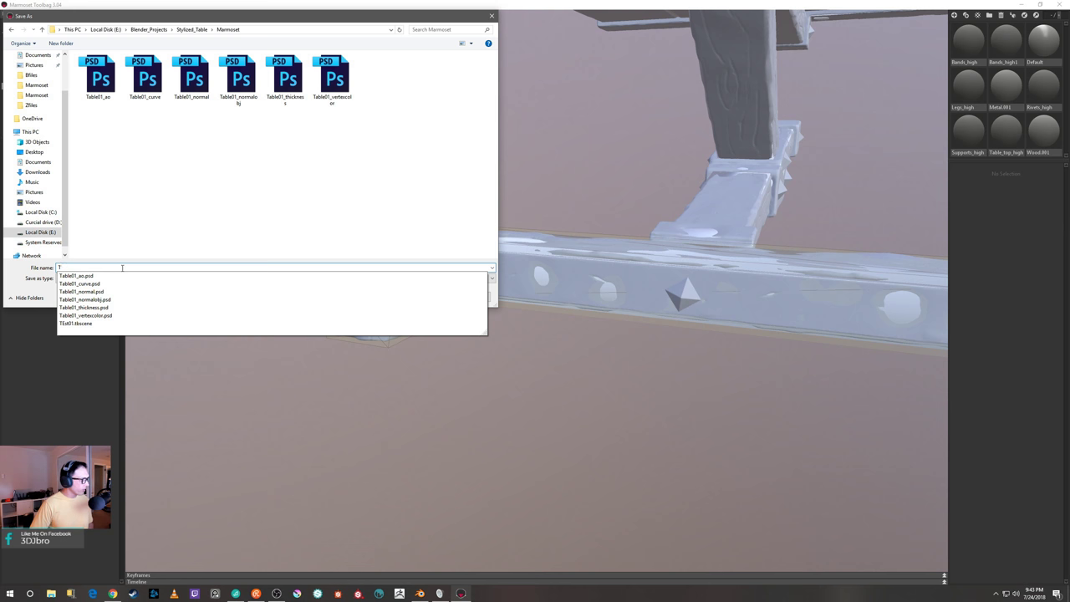
type("able")
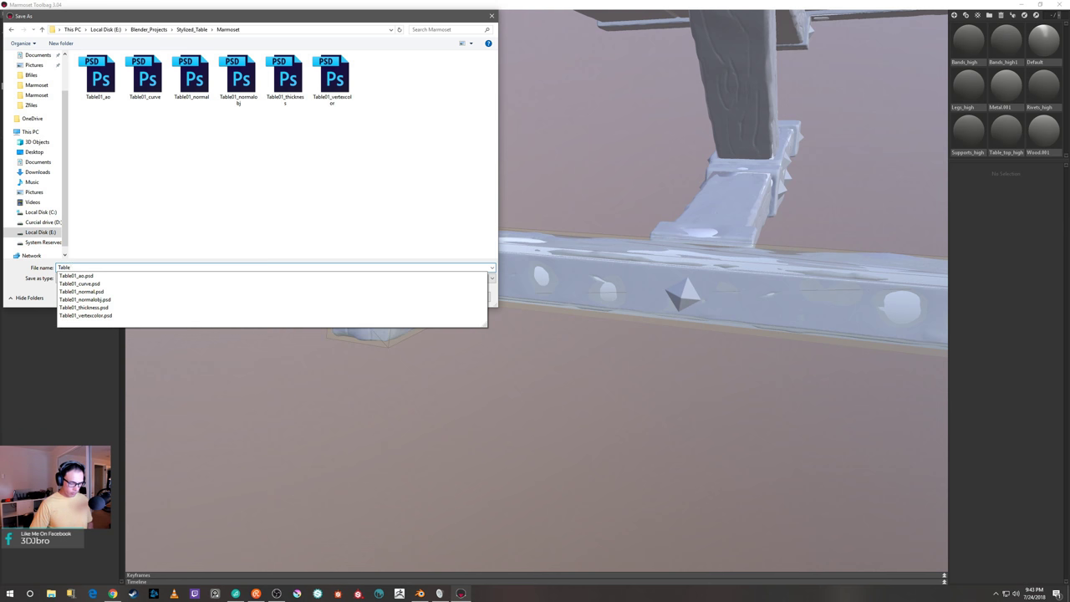
type("_bakes")
key("Return")
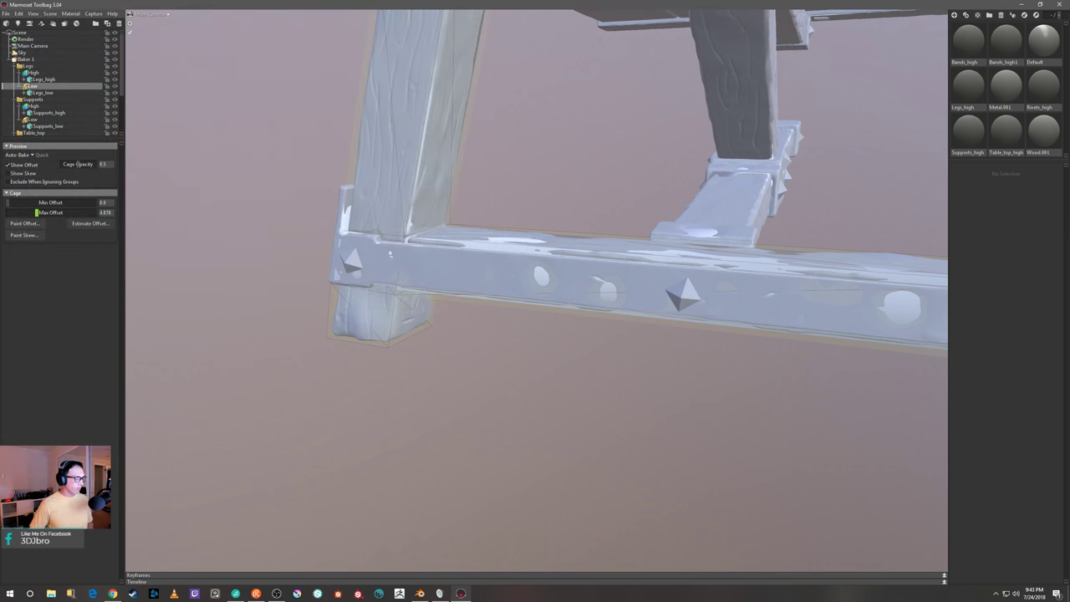
Replace the scene's sky with the Tokyo Takeshita preset and rotate the lighting around the table
left_click(25, 52)
left_click(100, 156)
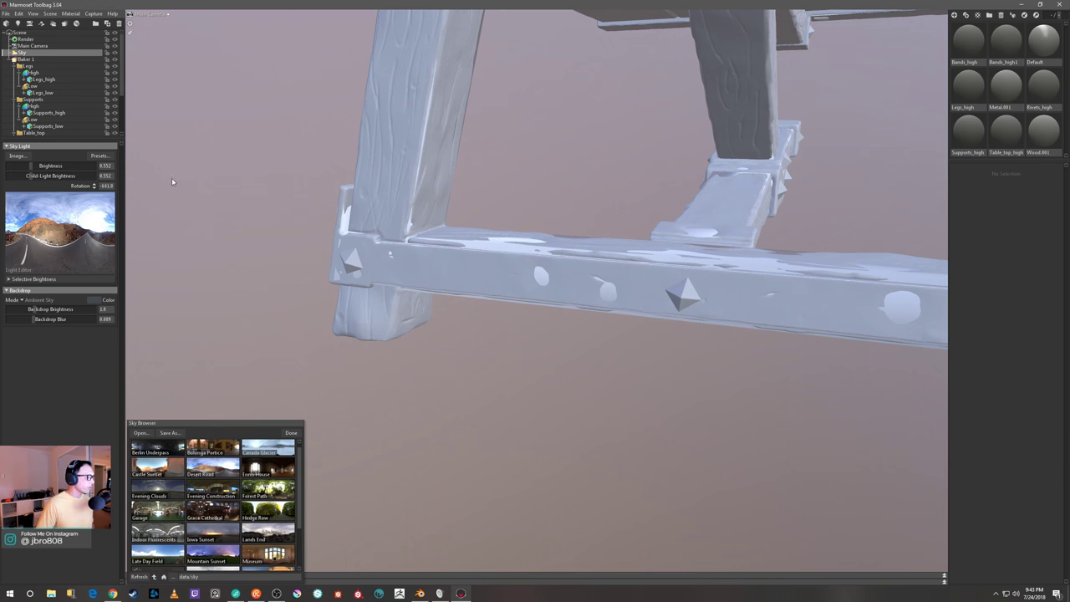
left_click(237, 451)
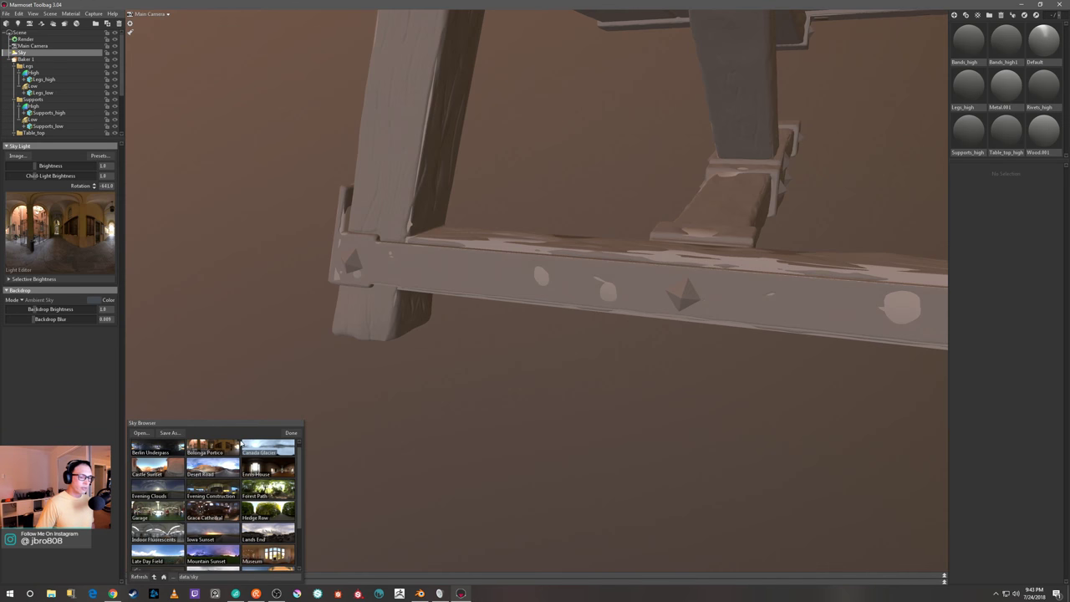
scroll(267, 540, "down", 3)
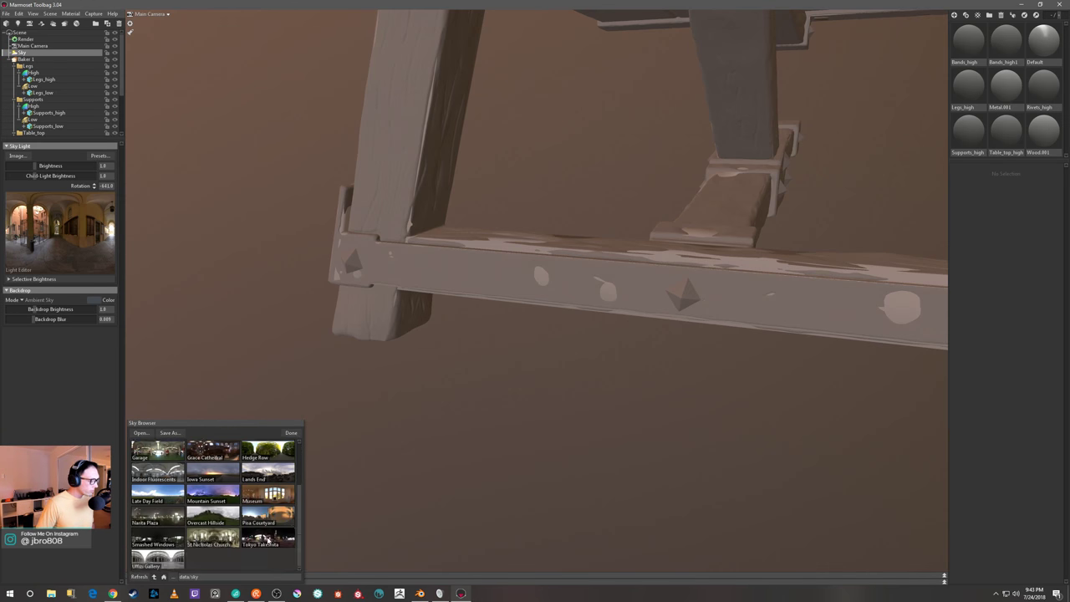
left_click(268, 540)
left_click_drag(637, 419, 492, 429, "shift")
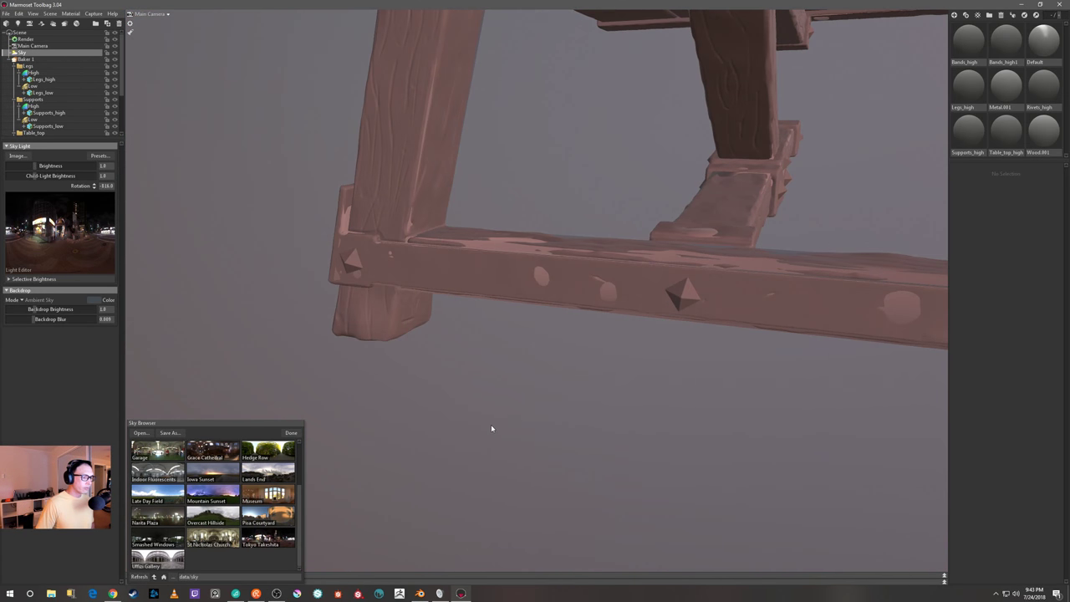
Increase the Max Offset of the Legs group's Low cage to enclose the high-poly legs and rivets, and collapse the Legs group
left_click(33, 86)
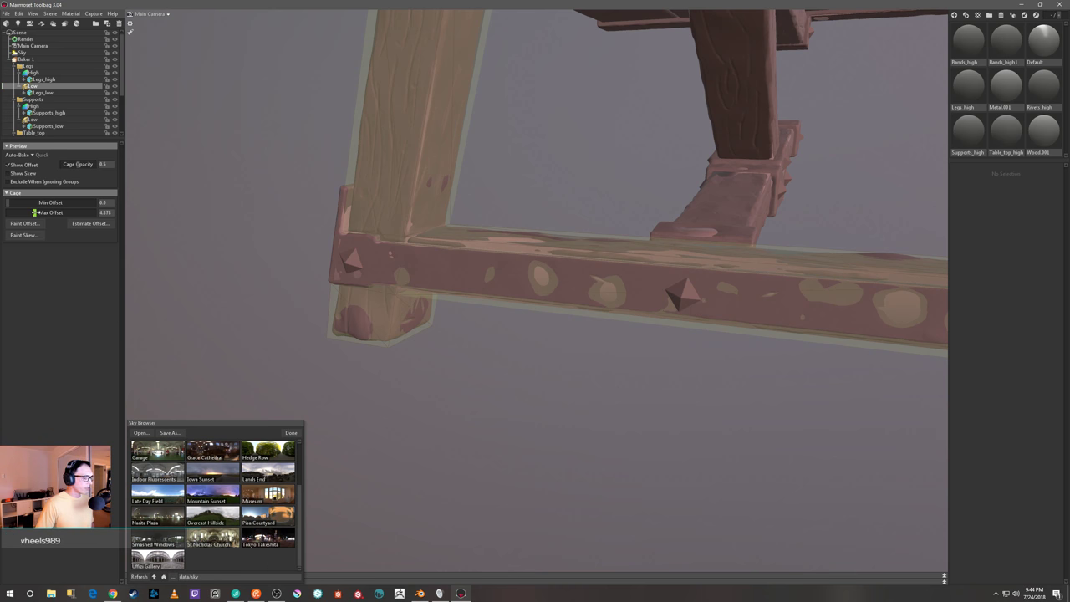
left_click_drag(34, 213, 38, 212)
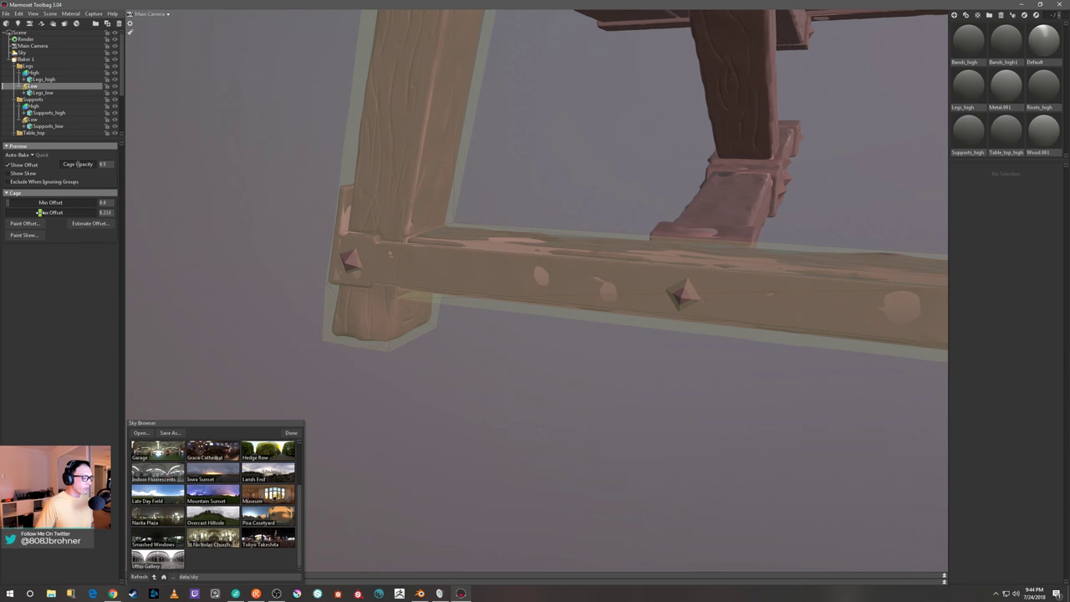
left_click_drag(527, 400, 590, 390)
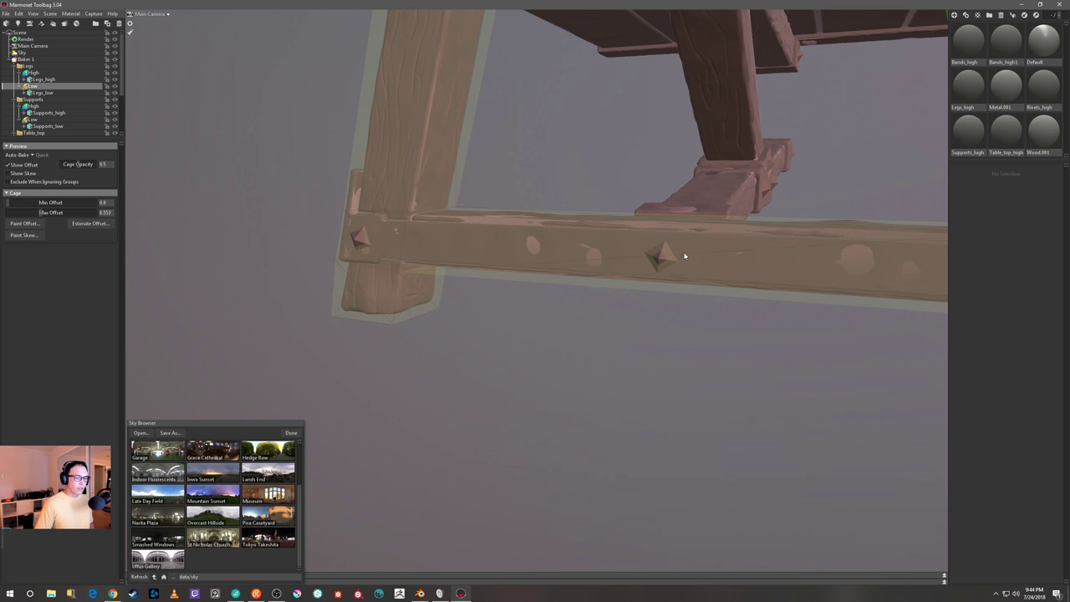
left_click_drag(642, 251, 452, 327)
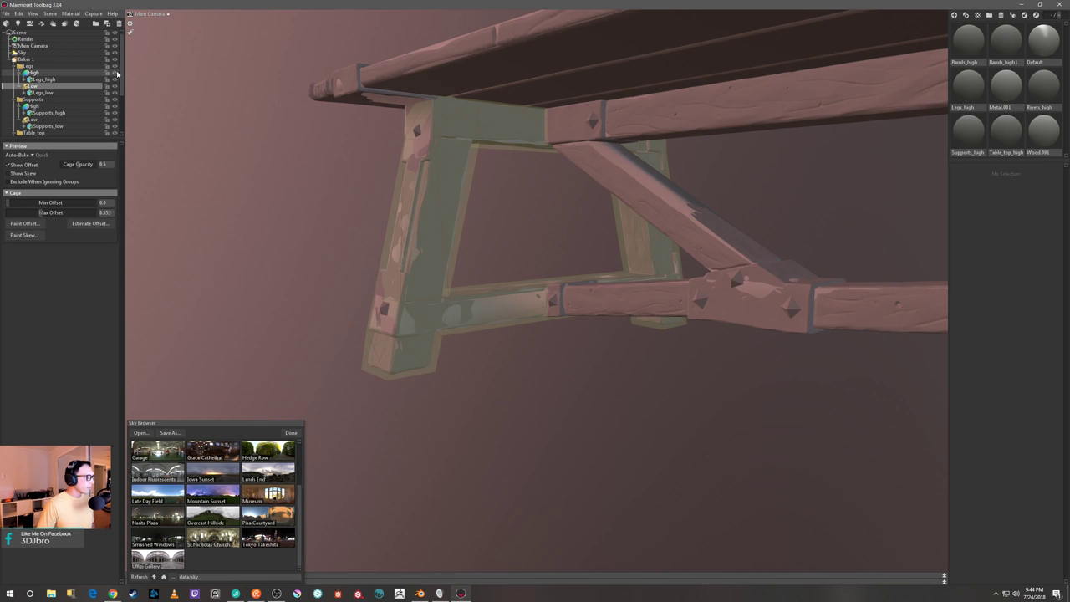
left_click_drag(235, 144, 270, 150)
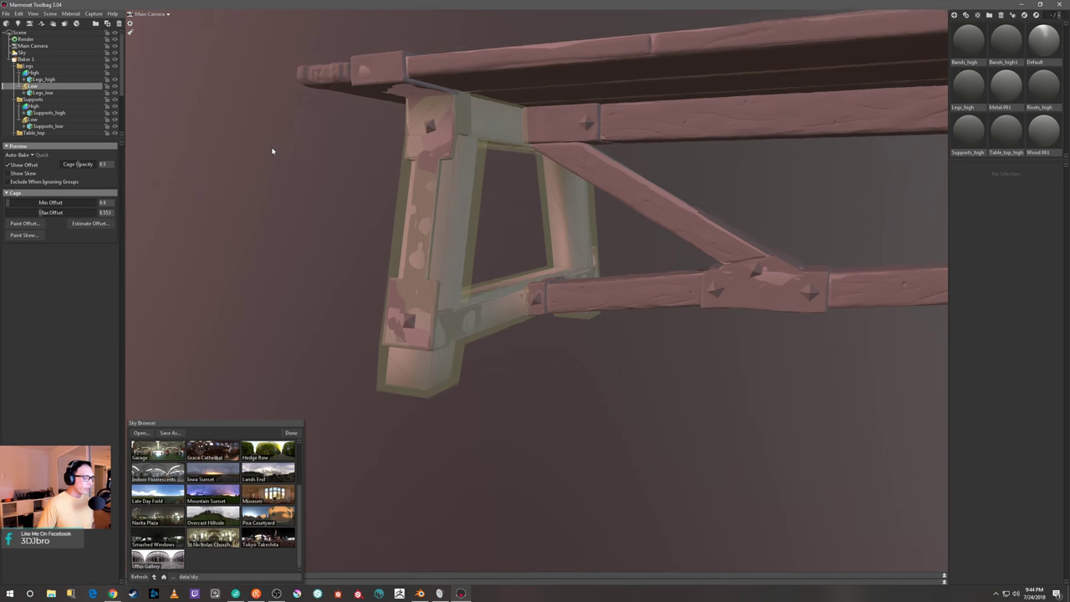
left_click(14, 66)
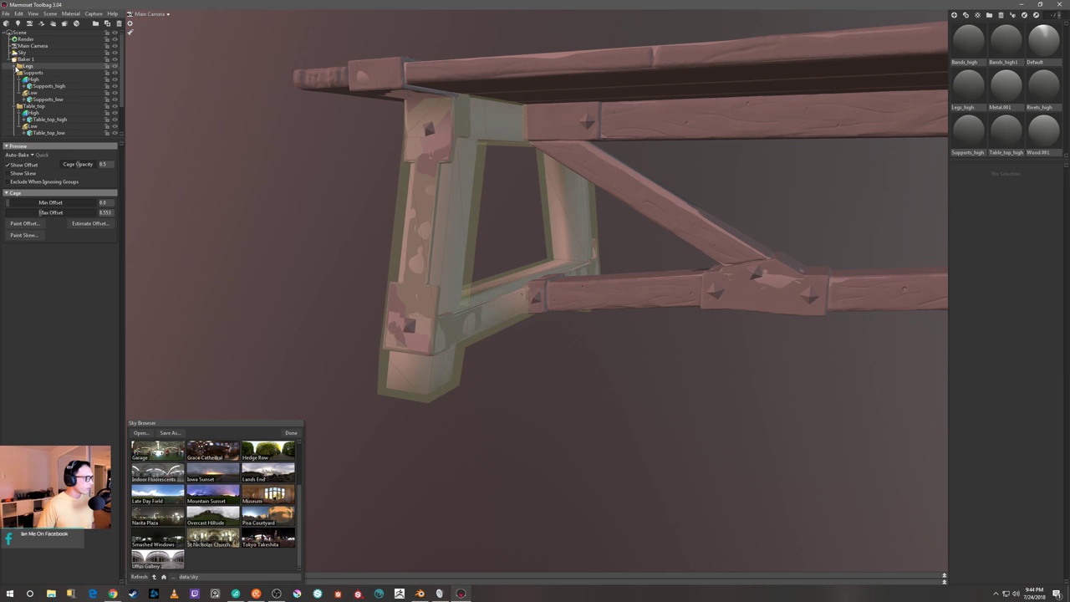
left_click_drag(191, 157, 287, 231)
scroll(337, 227, "up", 3)
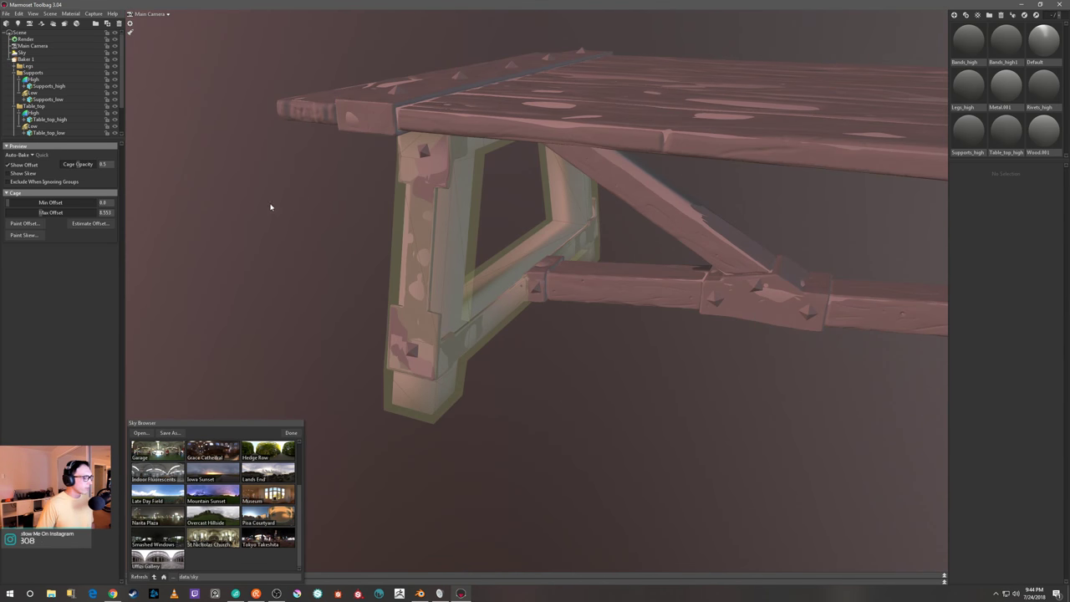
scroll(268, 201, "up", 3)
left_click_drag(277, 211, 337, 225)
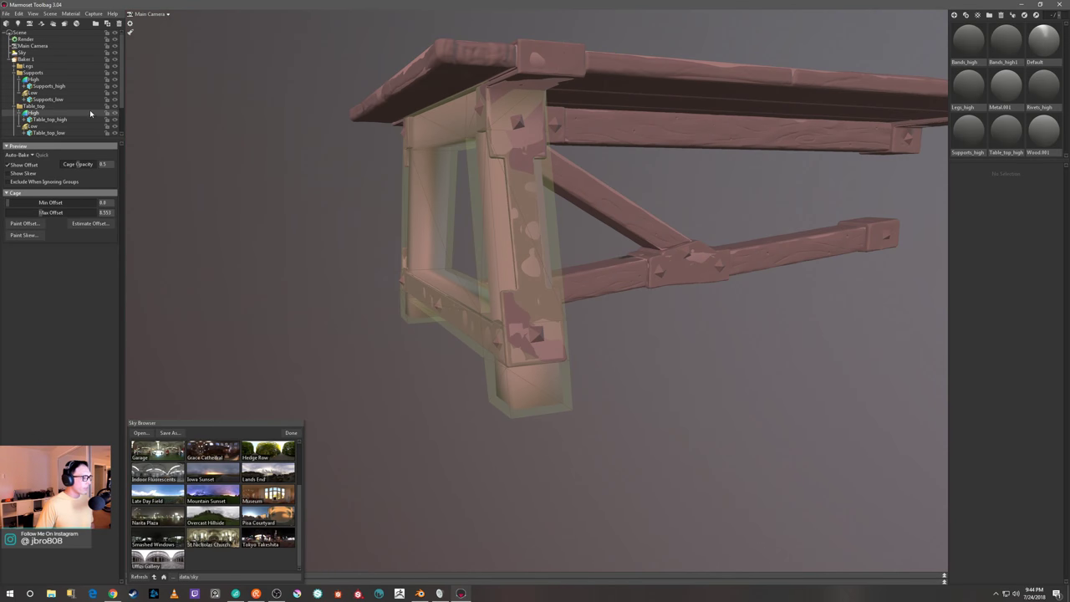
left_click_drag(279, 186, 284, 209)
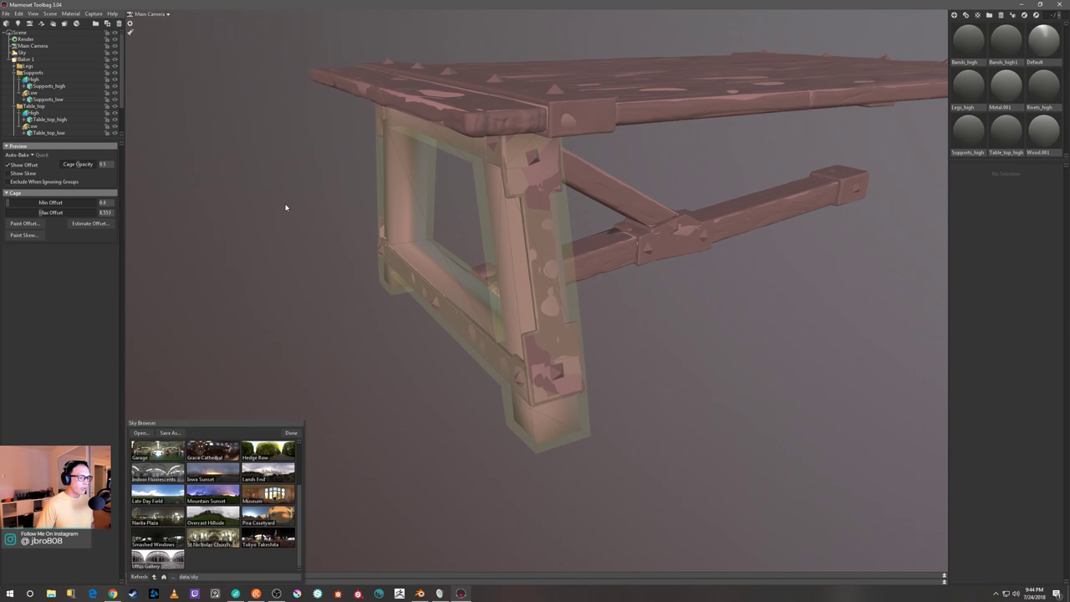
Raise the Max Offset of the Supports group's Low cage to about 24.39, check it around the beams and collapse the group
left_click(35, 92)
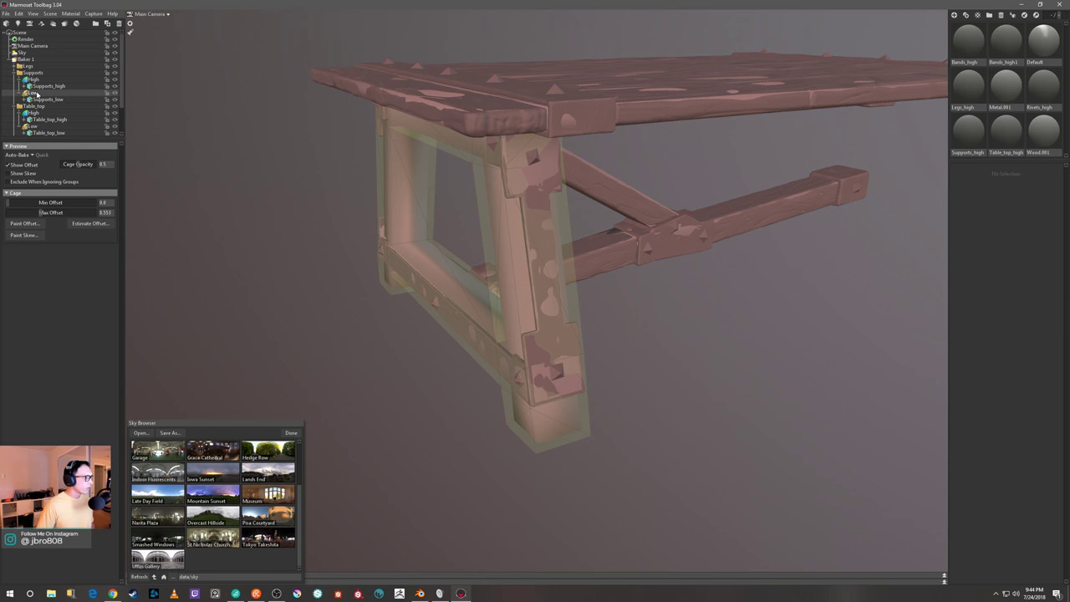
left_click_drag(287, 229, 239, 217)
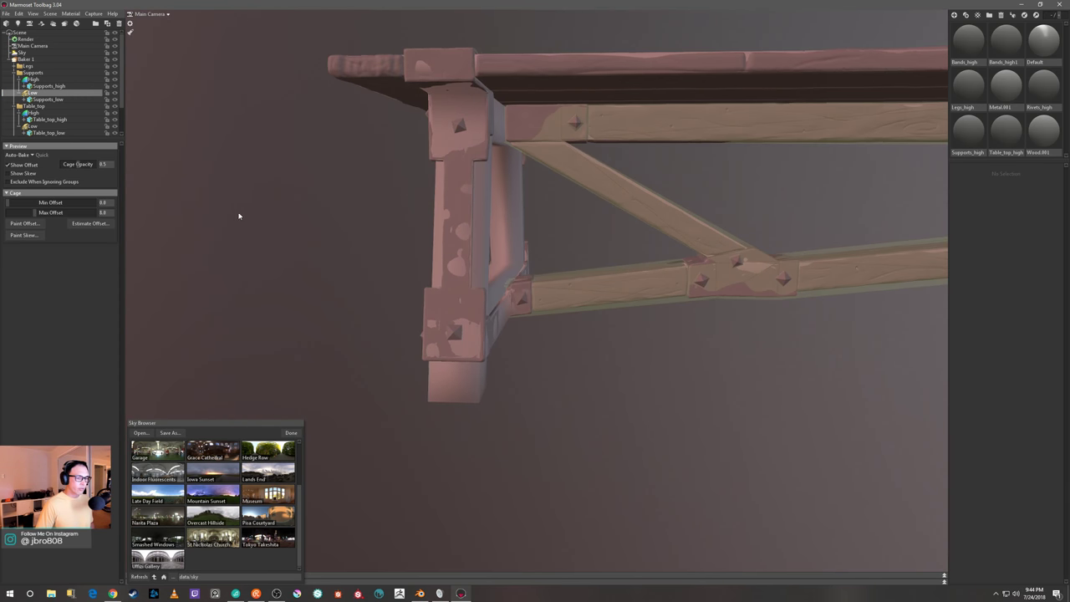
left_click_drag(678, 368, 645, 320)
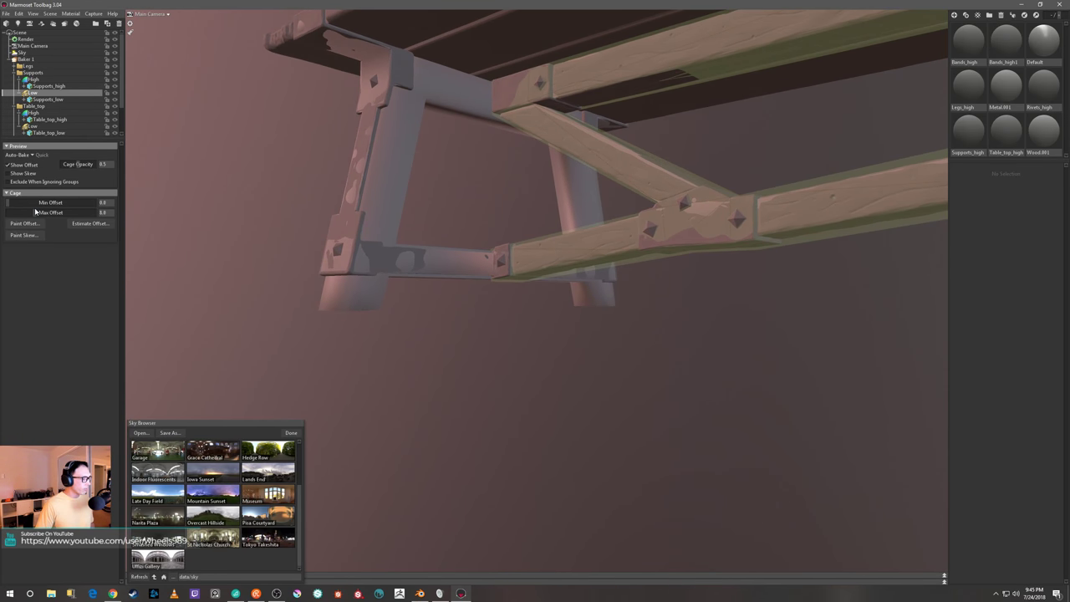
left_click_drag(35, 213, 38, 213)
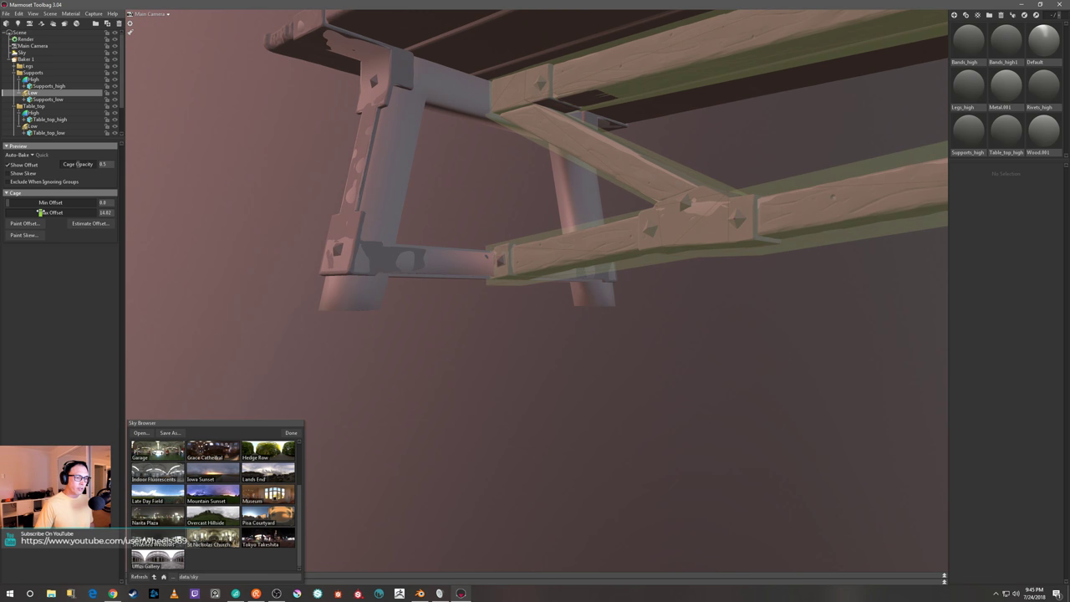
left_click_drag(42, 213, 45, 212)
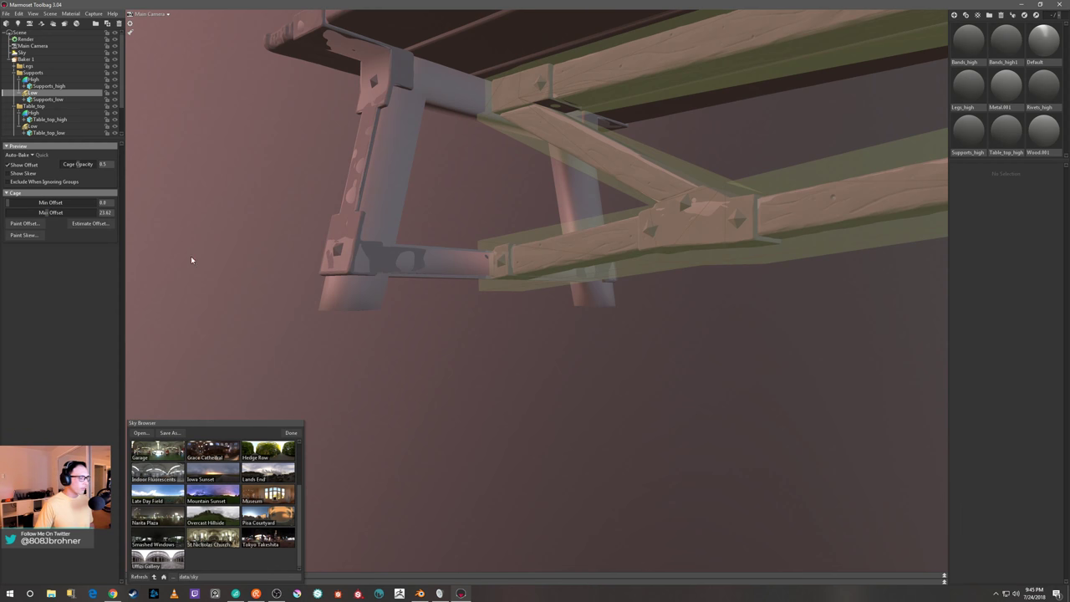
left_click_drag(51, 215, 44, 212)
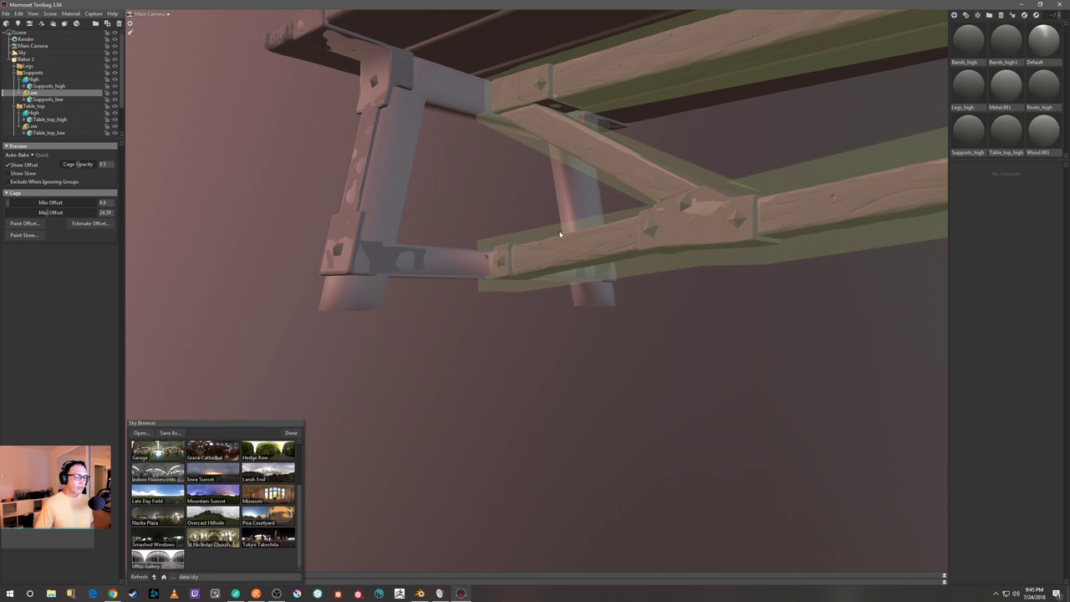
left_click_drag(466, 232, 733, 323)
left_click_drag(802, 342, 444, 318)
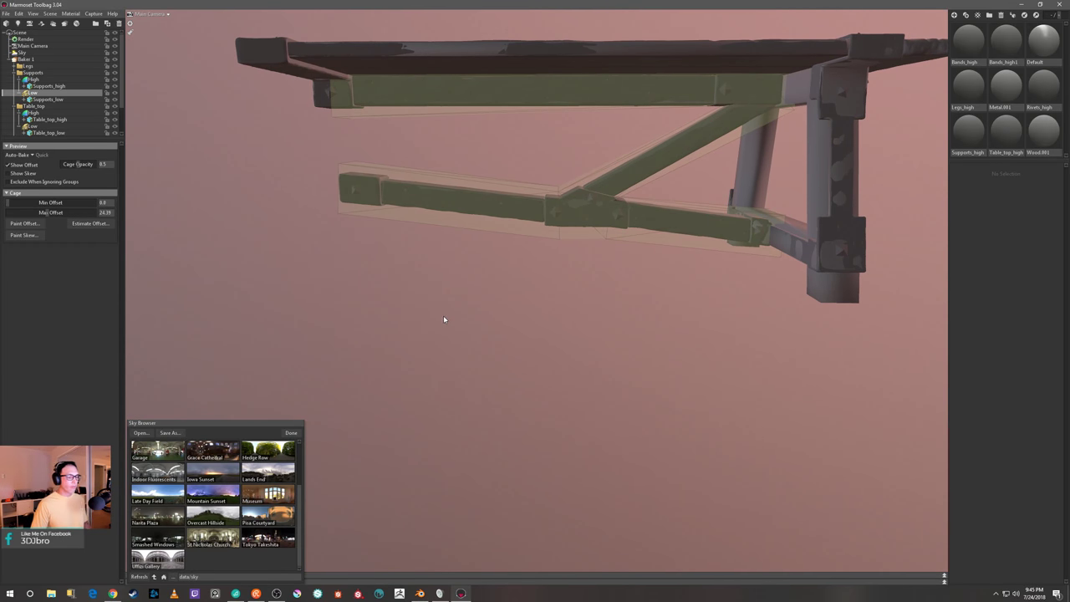
left_click(15, 73)
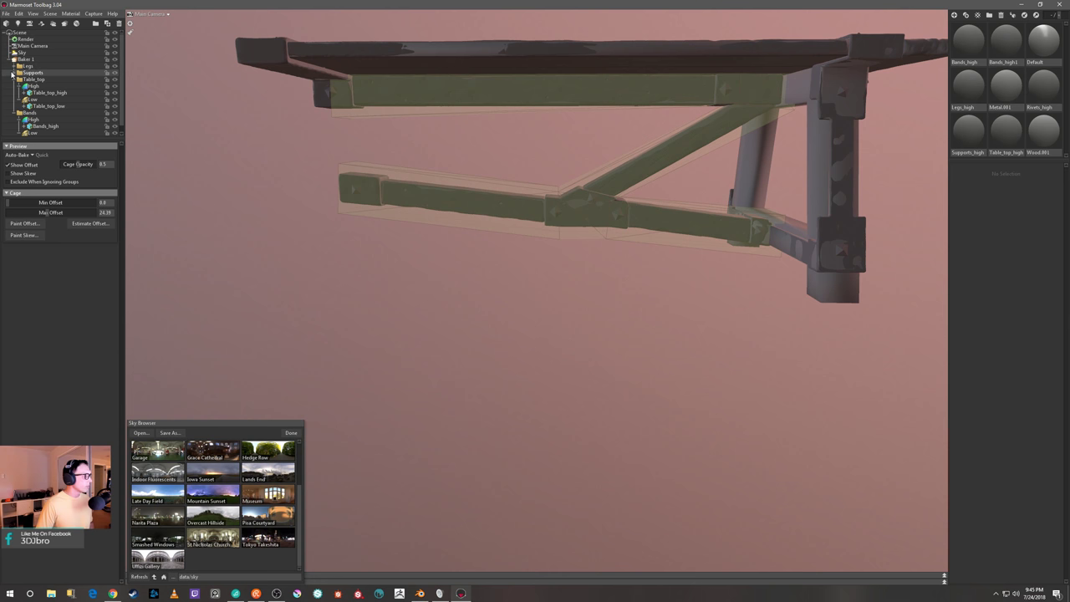
left_click(15, 74)
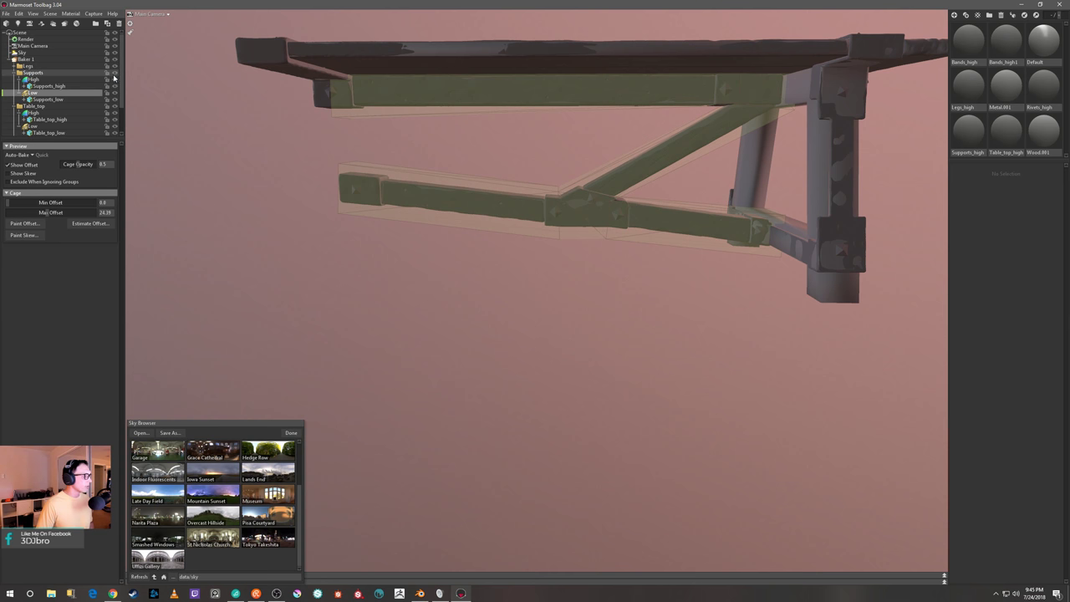
left_click(14, 74)
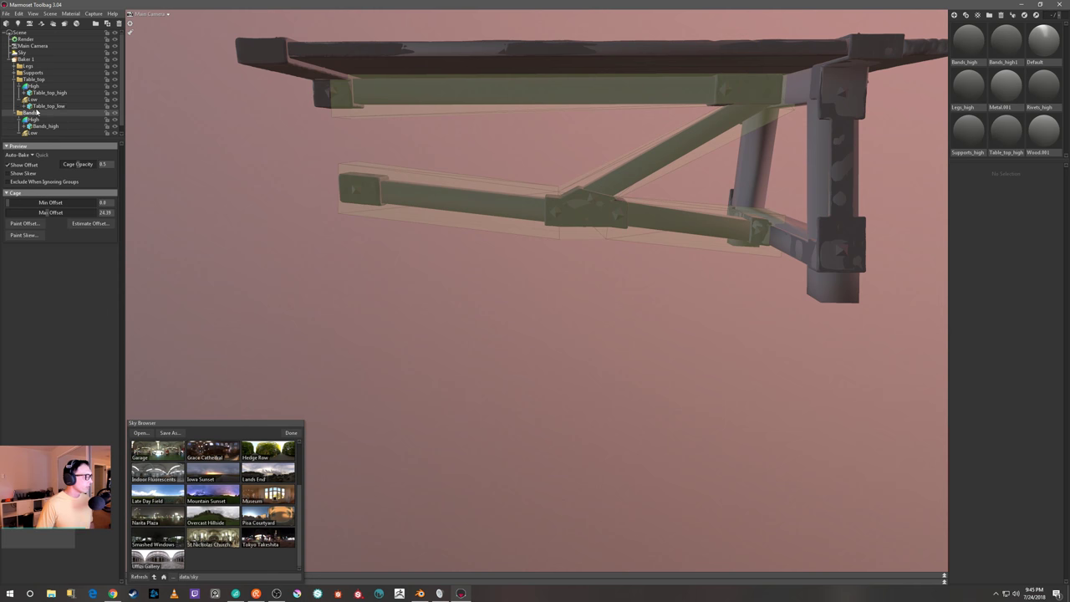
Raise the Max Offset of the Table_top group's Low cage to about 10.2, checking it around the tabletop's corners and edges
left_click(37, 107)
left_click_drag(239, 143, 474, 171)
scroll(473, 172, "down", 3)
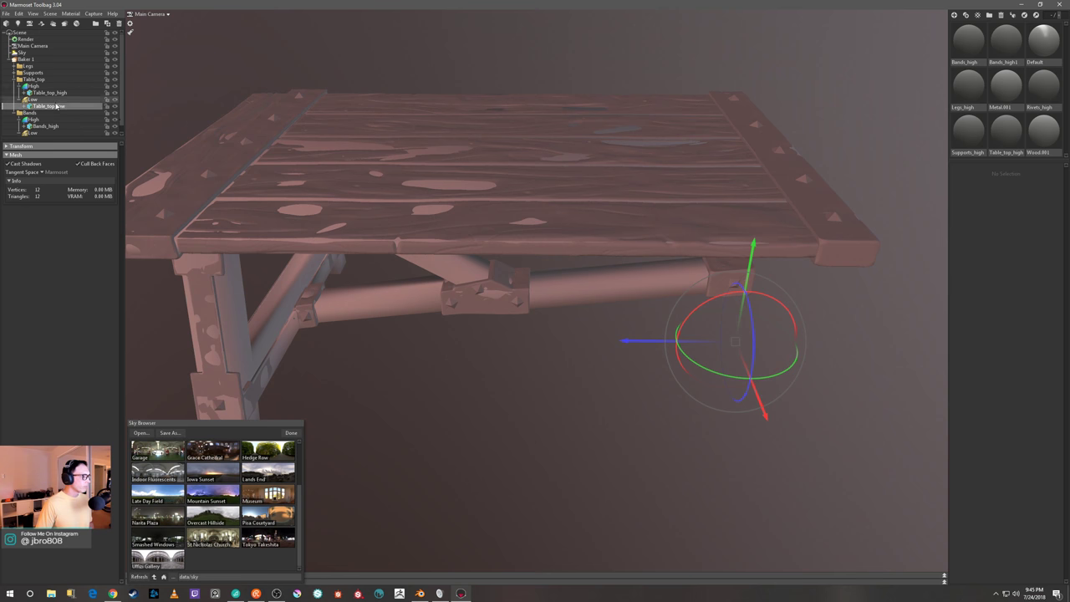
left_click(33, 99)
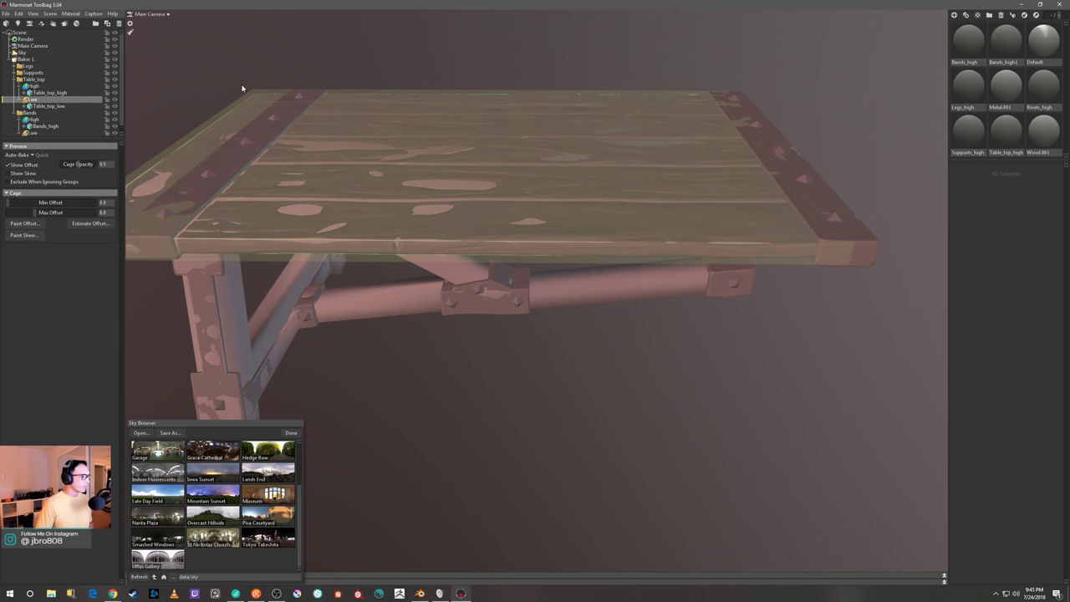
left_click_drag(465, 111, 456, 200)
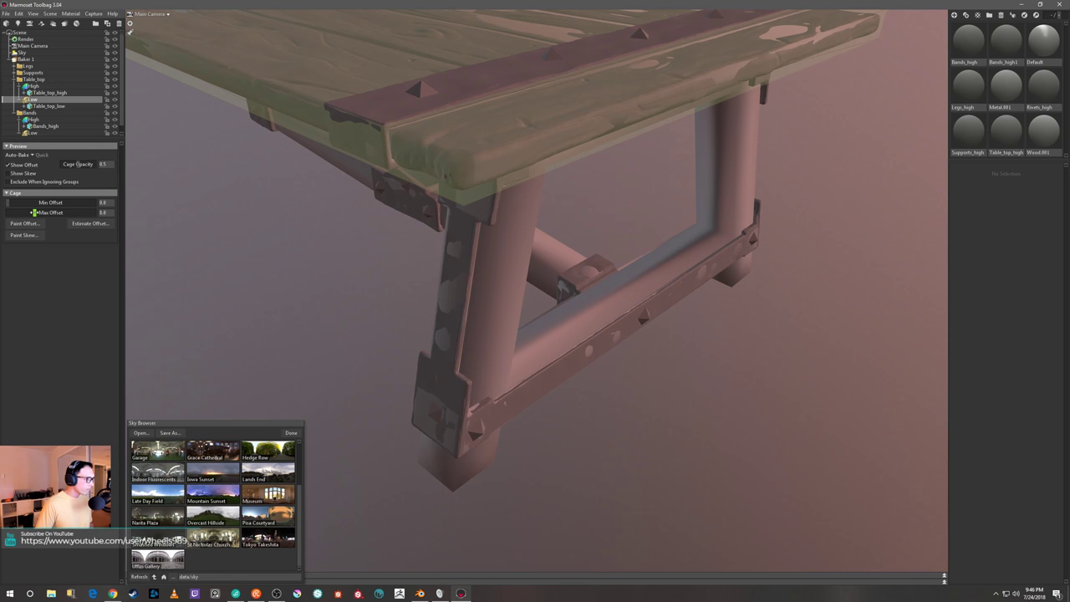
left_click_drag(33, 212, 34, 212)
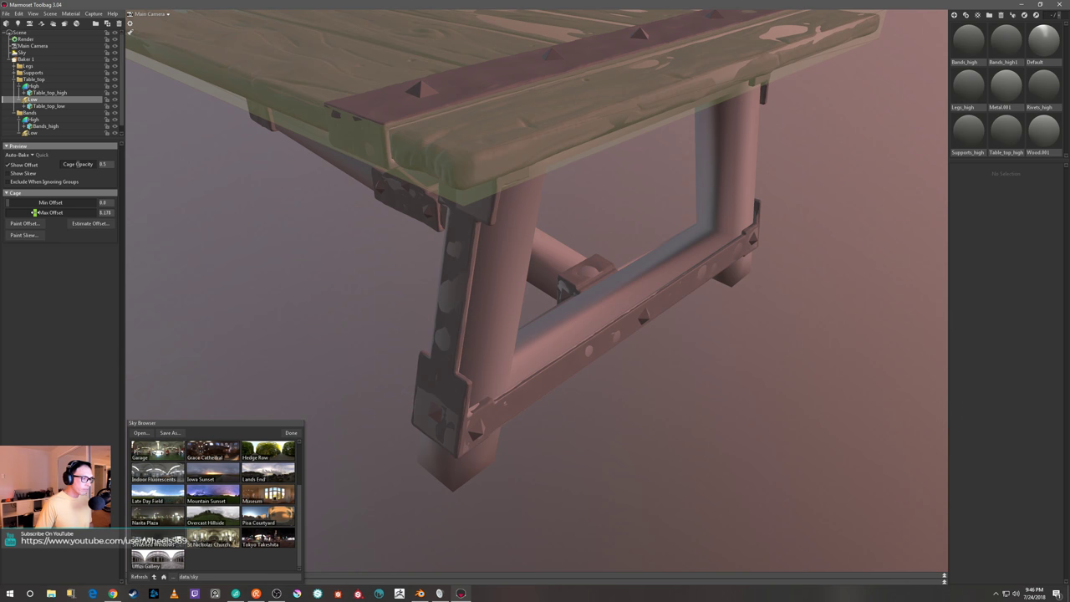
left_click_drag(244, 167, 386, 107)
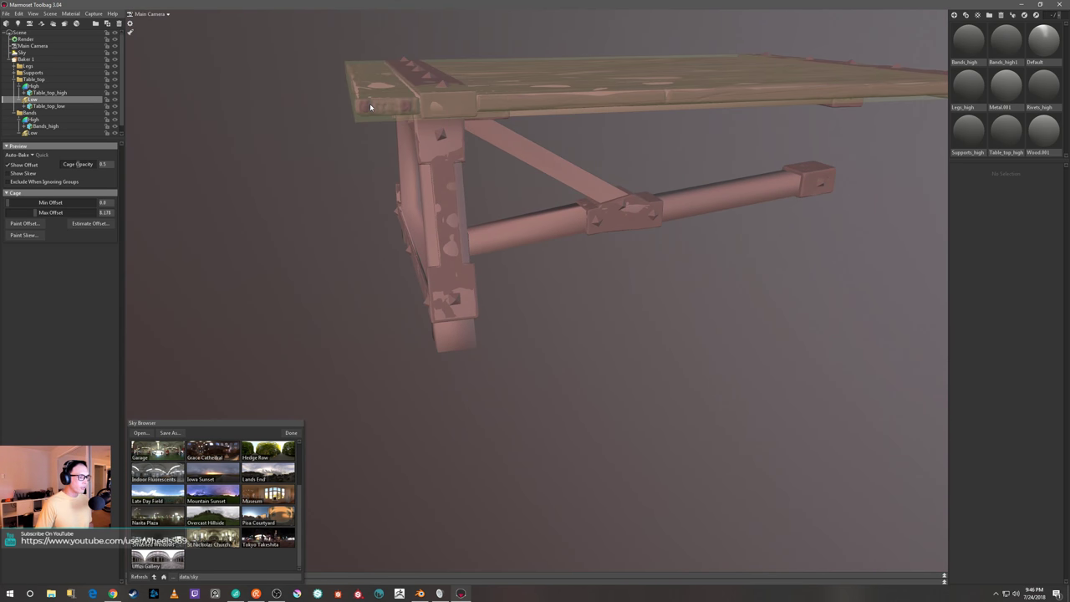
scroll(370, 106, "down", 3)
left_click_drag(310, 112, 411, 281)
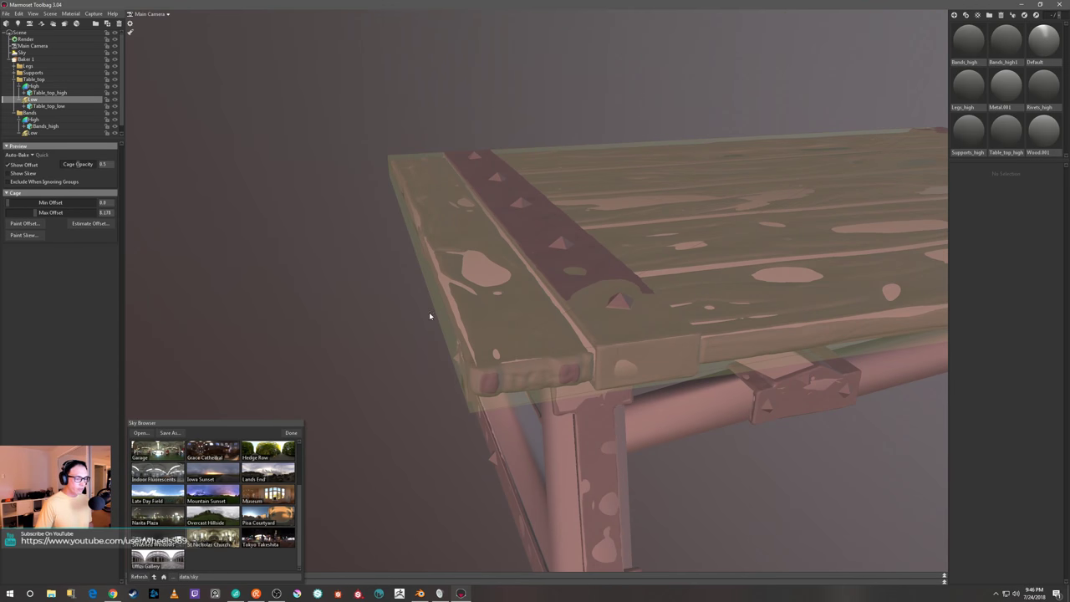
left_click_drag(40, 214, 36, 212)
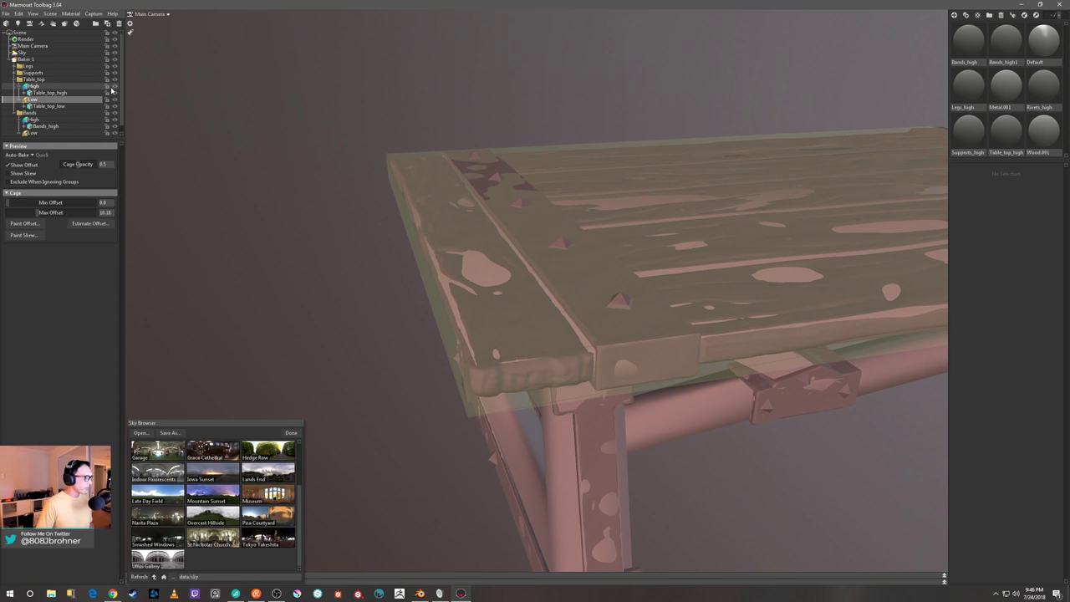
Hide the Table_top group's high-poly mesh and collapse the group
left_click(114, 87)
left_click(14, 79)
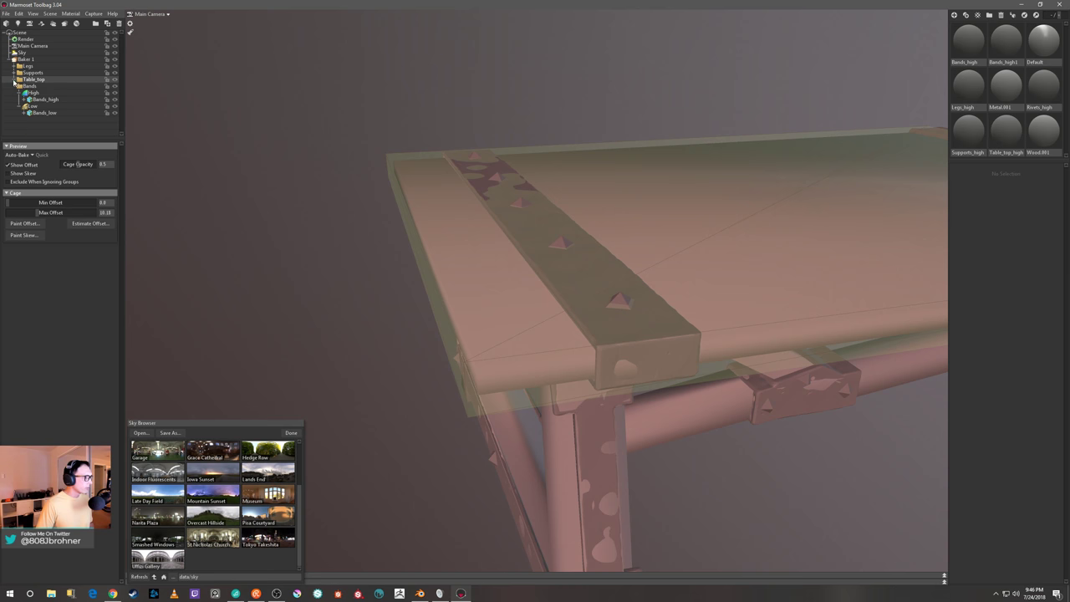
left_click_drag(284, 158, 289, 174)
Raise the Max Offset of the Bands group's Low cage to about 18.9, checking it around the bands and rivets
left_click(30, 106)
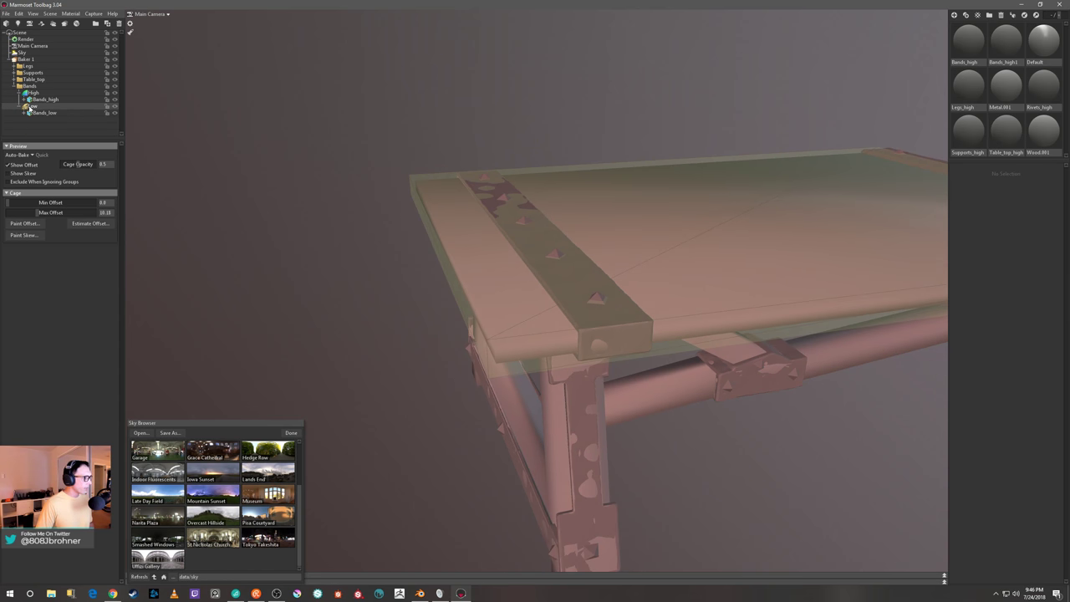
left_click_drag(213, 148, 573, 195)
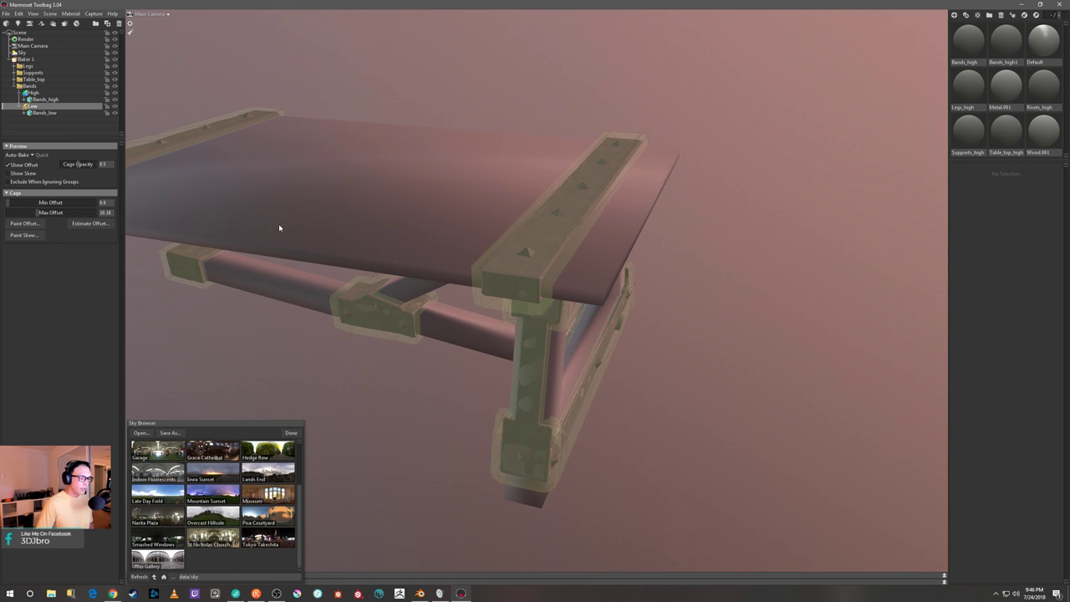
left_click_drag(279, 228, 430, 274)
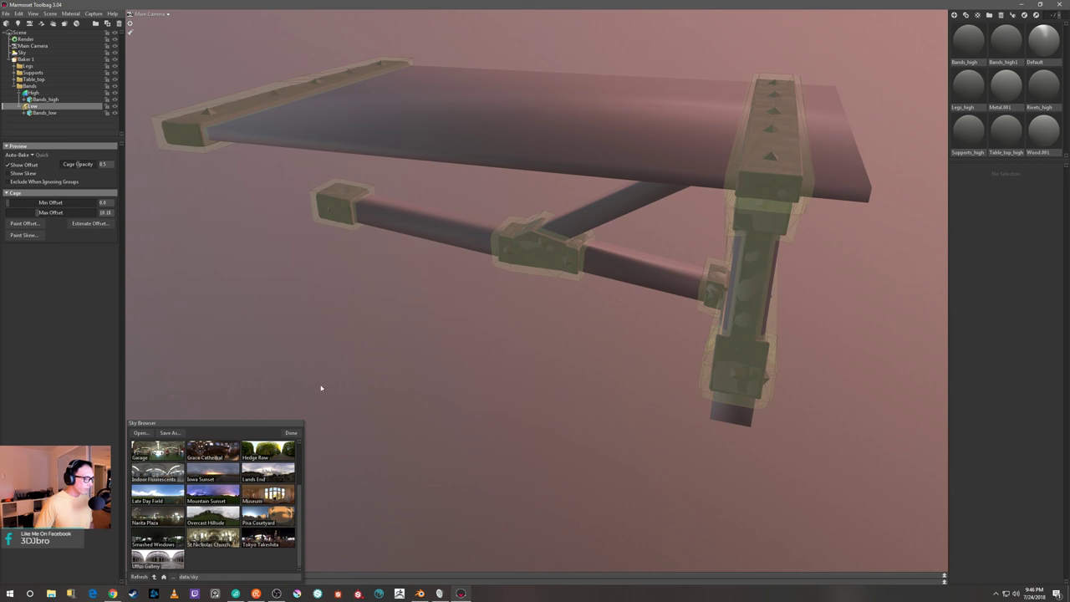
left_click_drag(39, 212, 38, 212)
left_click_drag(572, 356, 553, 284)
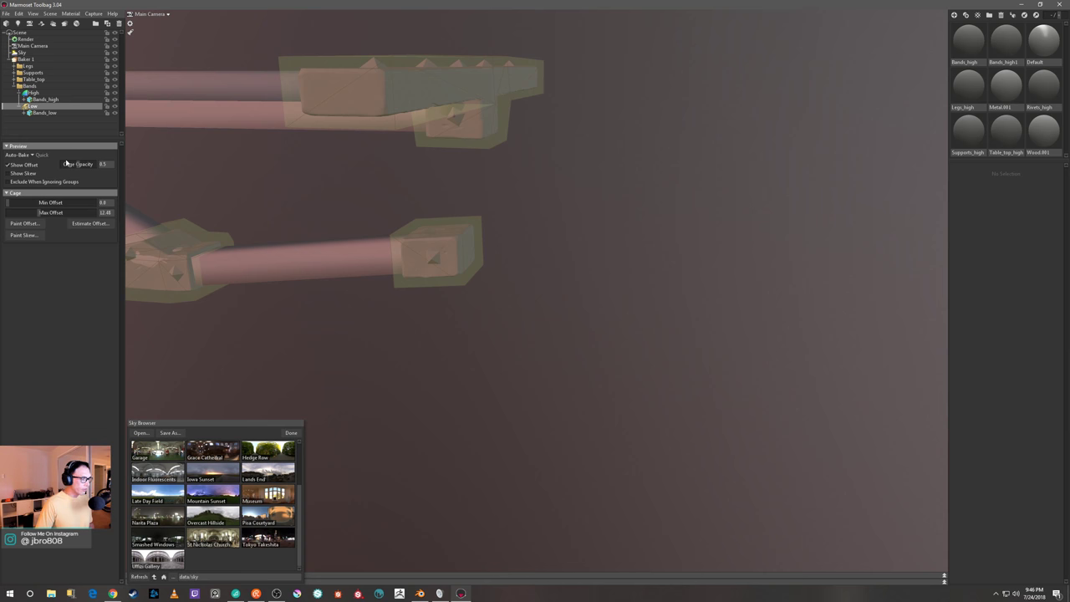
left_click_drag(39, 212, 40, 212)
left_click_drag(135, 198, 514, 139)
left_click_drag(694, 99, 640, 151)
left_click_drag(588, 78, 724, 197)
scroll(724, 197, "up", 2)
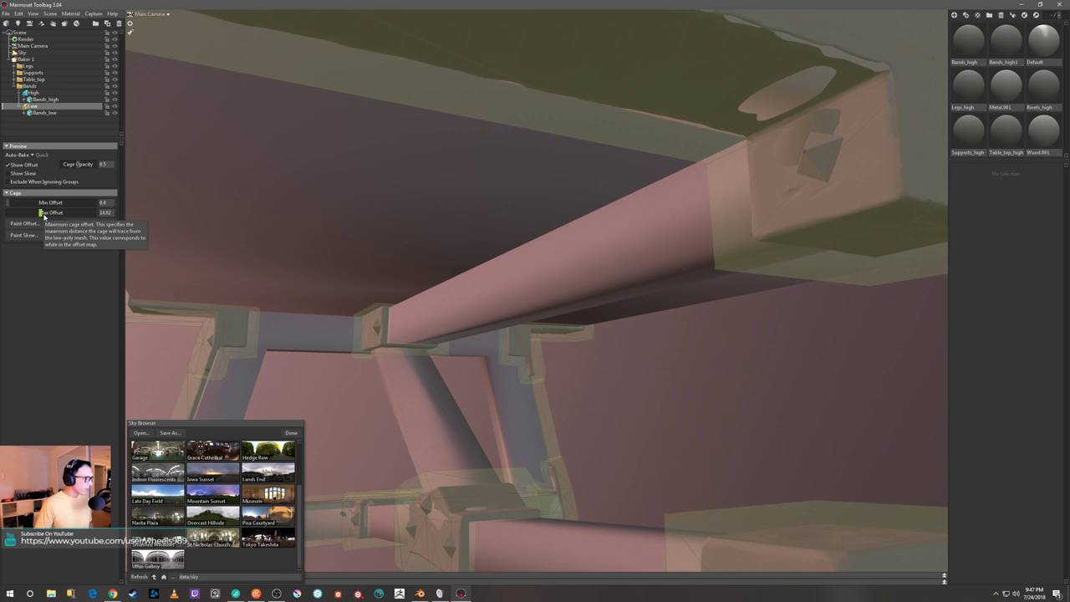
left_click_drag(43, 215, 44, 212)
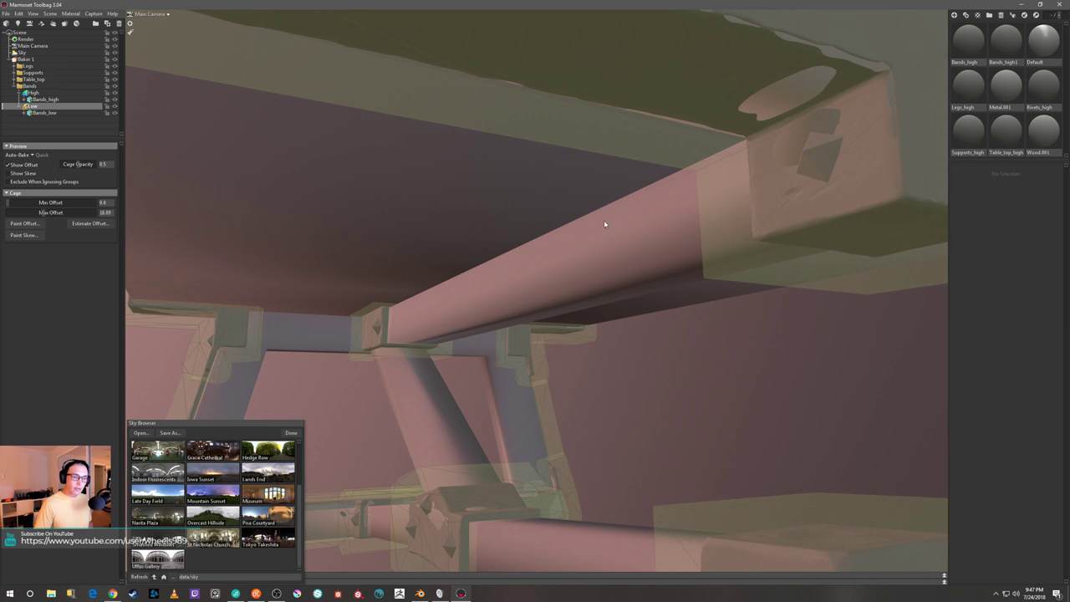
left_click_drag(604, 223, 734, 200)
left_click_drag(750, 305, 630, 420)
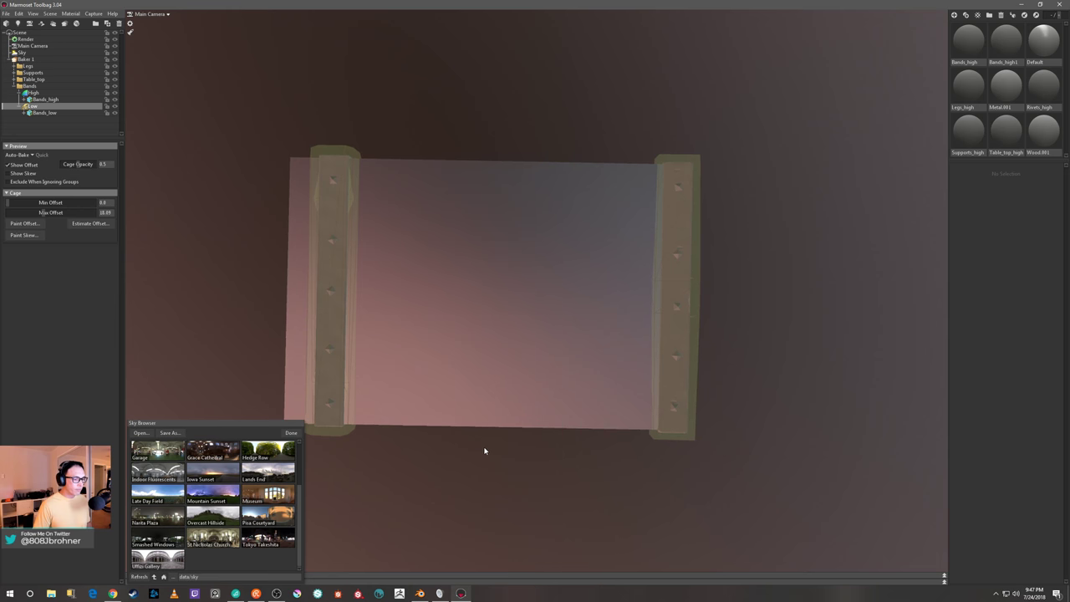
Close the Sky Browser and open skew painting for the Bands group's Low mesh
middle_click_drag(480, 446, 544, 448)
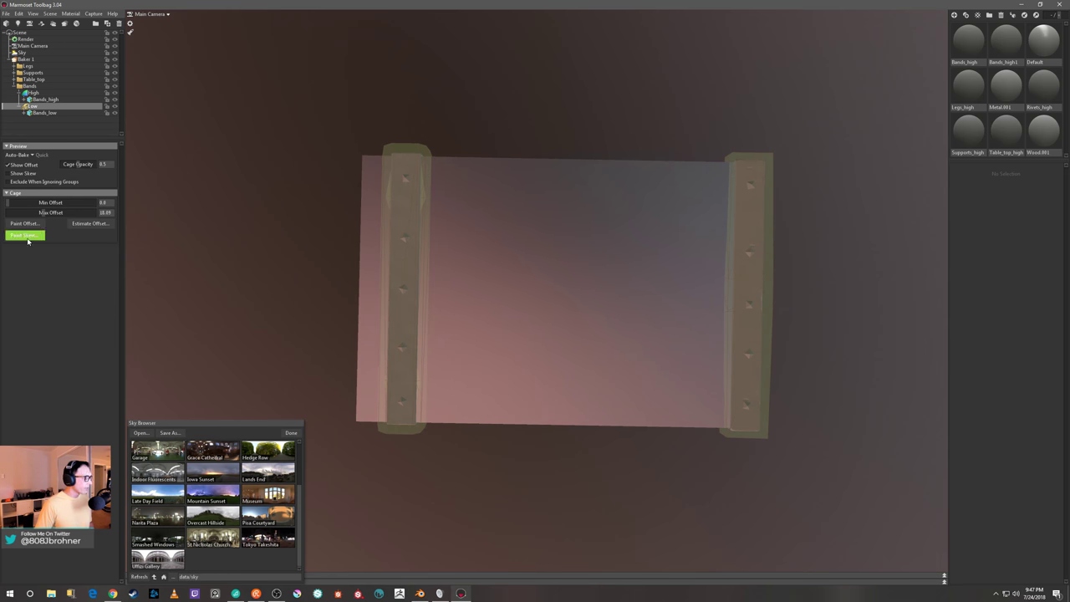
left_click(285, 435)
left_click(12, 235)
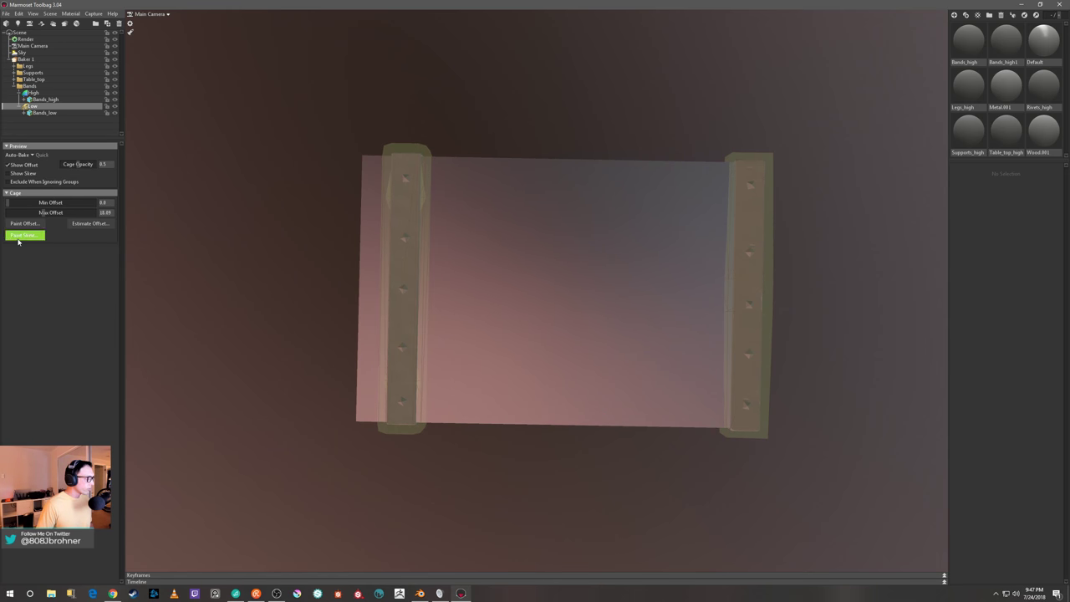
Paint black skew dots over the five rivets on the tabletop band at the leg-frame end of the table
left_click_drag(128, 333, 259, 200)
scroll(450, 268, "up", 2)
middle_click_drag(450, 267, 688, 276)
scroll(734, 266, "up", 1)
scroll(733, 265, "up", 1)
middle_click_drag(810, 244, 730, 246)
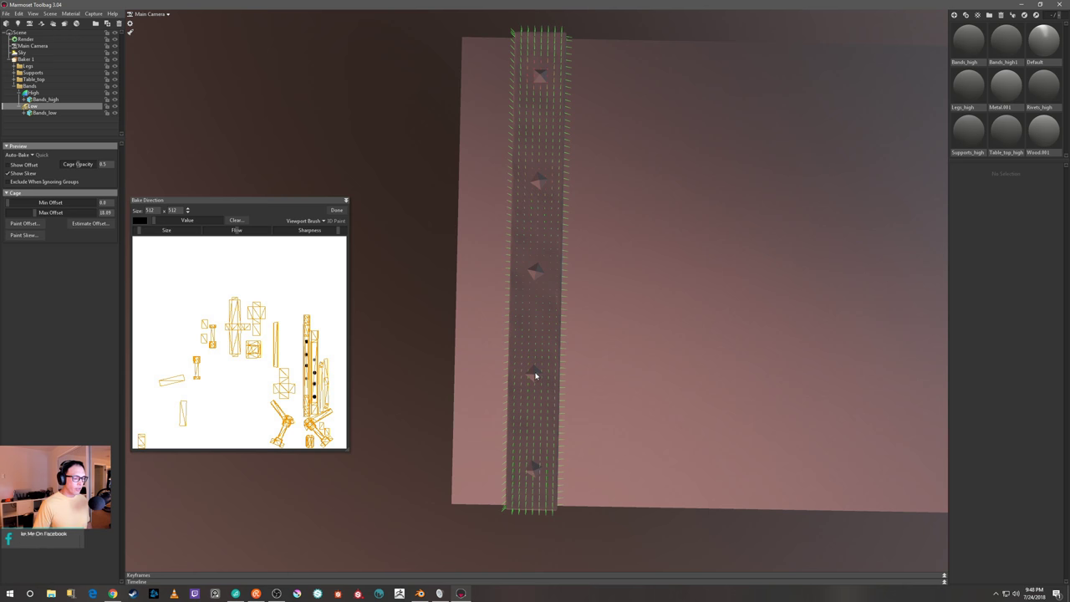
middle_click_drag(536, 380, 548, 345)
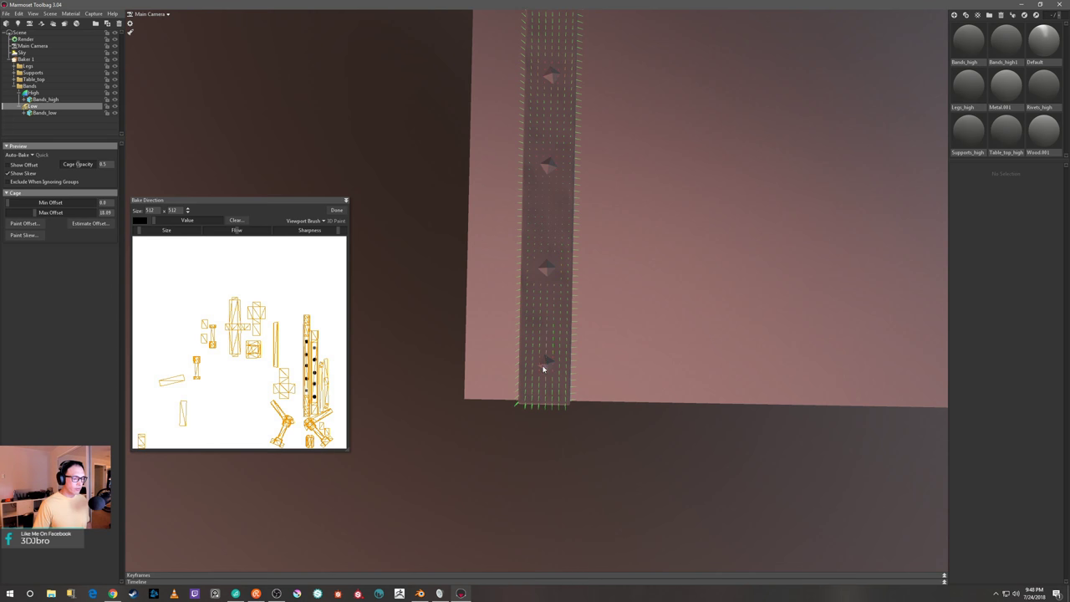
scroll(543, 364, "down", 1)
scroll(542, 361, "down", 2)
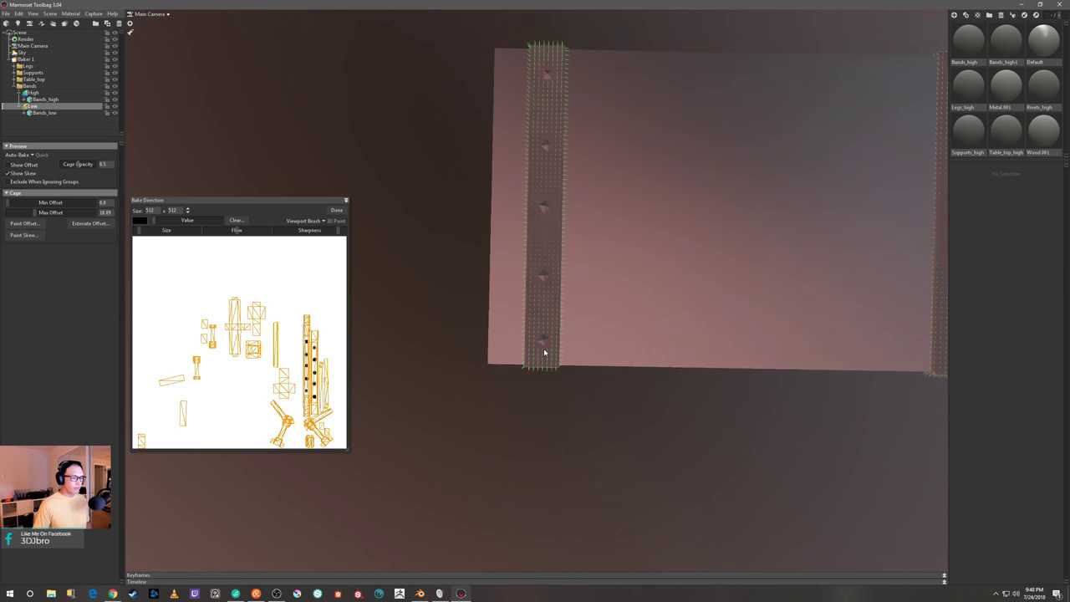
Paint black skew dots over the five rivets on the tabletop band at the table's opposite end
left_click_drag(544, 352, 643, 216)
scroll(642, 216, "up", 4)
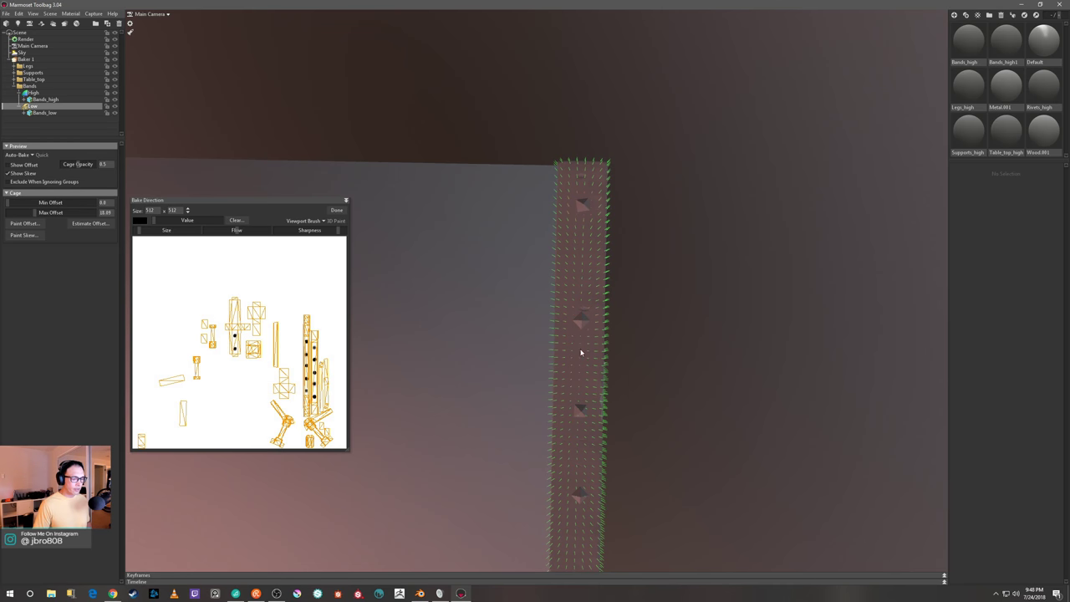
middle_click_drag(580, 354, 629, 249)
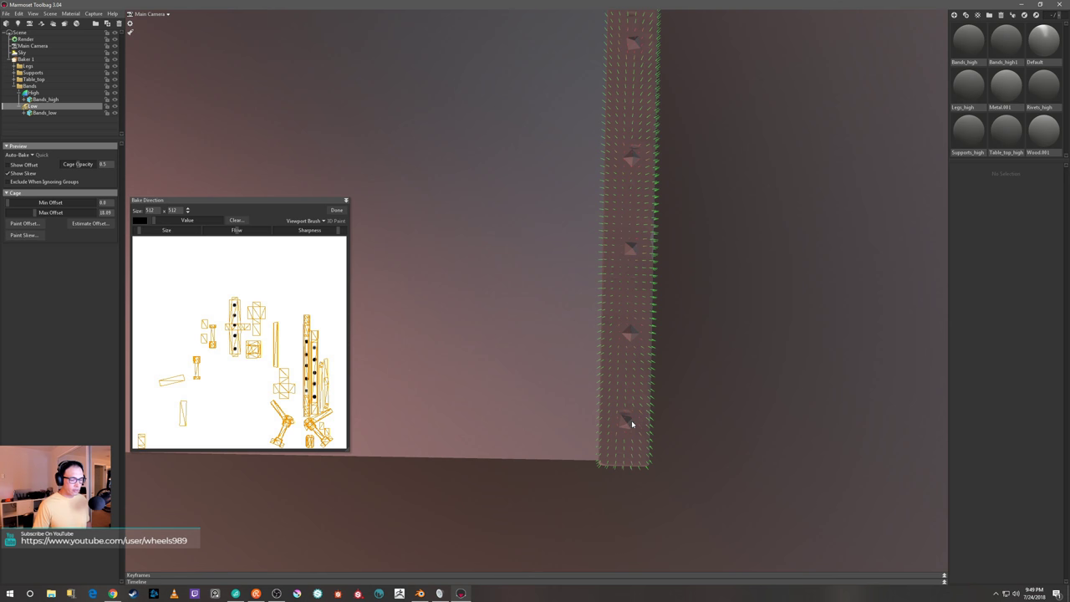
scroll(716, 398, "down", 5)
Paint black skew dots over the rivets of the support-beam brackets beneath the tabletop on one side of the table
left_click_drag(564, 424, 623, 316)
scroll(584, 315, "up", 10)
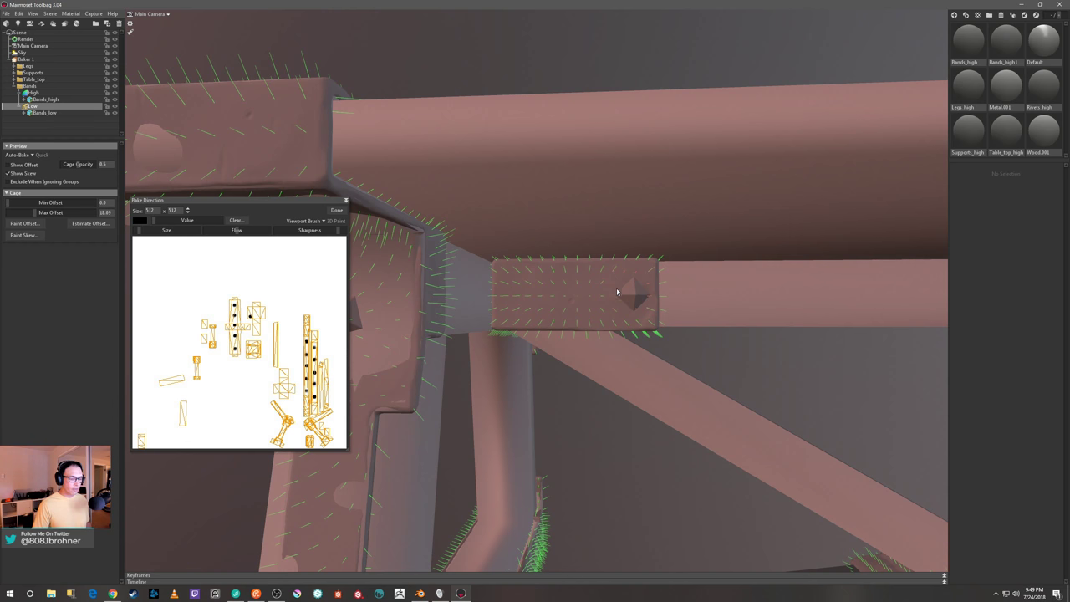
left_click_drag(636, 296, 700, 310, "alt")
scroll(714, 310, "down", 5)
scroll(660, 285, "up", 5)
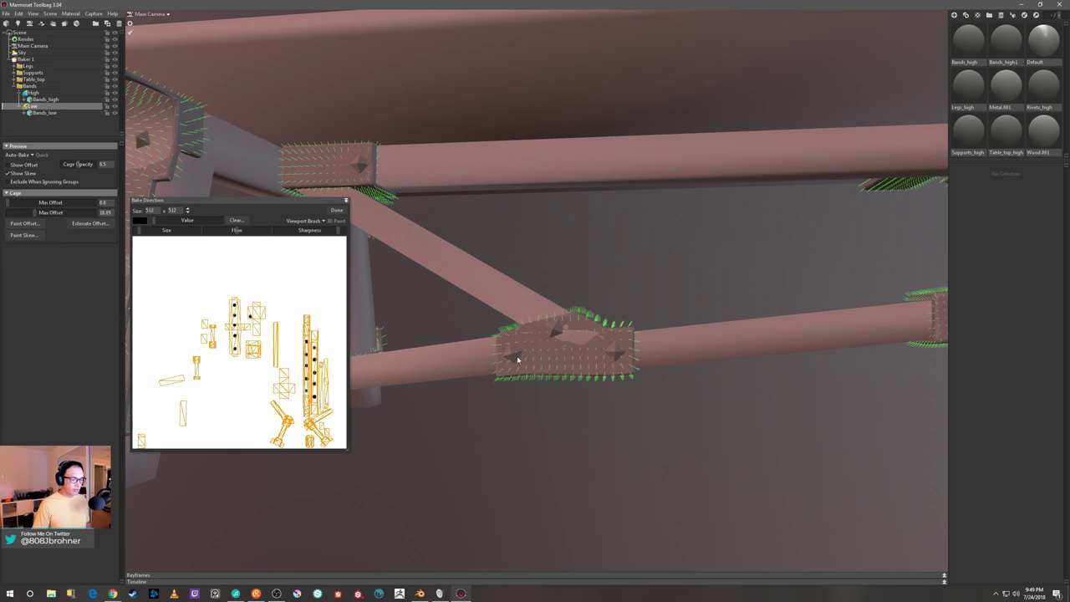
scroll(592, 312, "down", 4)
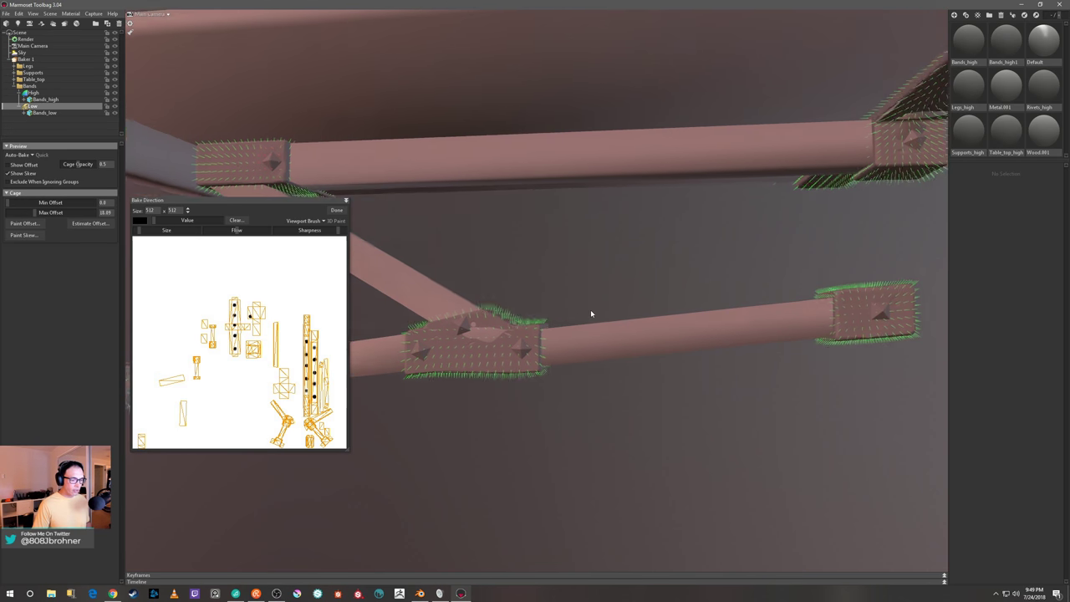
scroll(671, 294, "up", 4)
left_click_drag(673, 288, 626, 270)
left_click(666, 131)
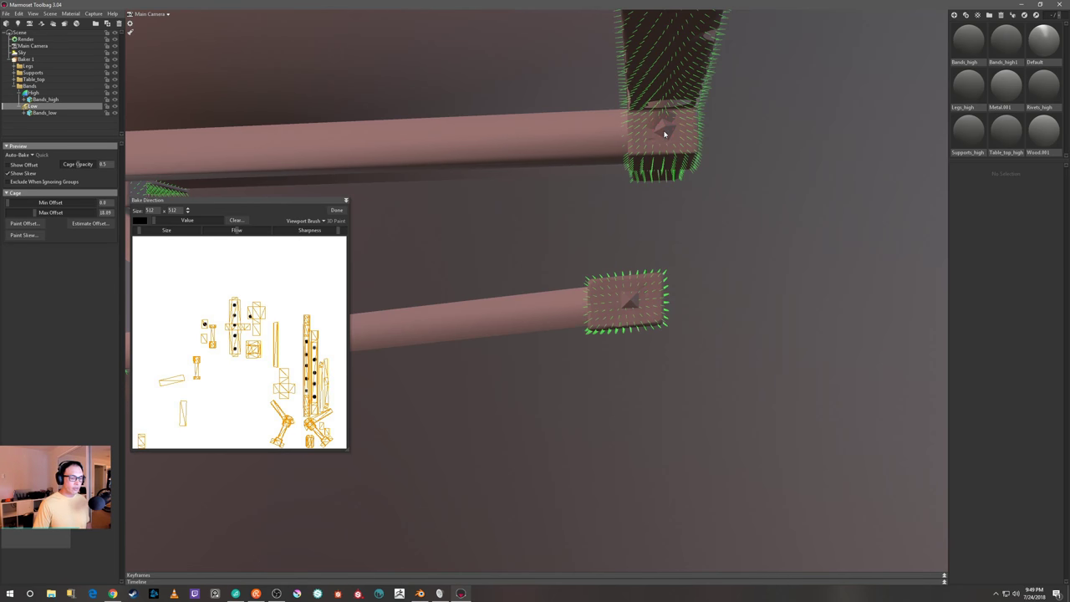
Paint black skew dots over the support-bracket rivets on the table's opposite side, including the beam-end and center brackets
left_click_drag(640, 292, 494, 298)
scroll(641, 296, "down", 5)
scroll(484, 305, "up", 3)
scroll(483, 305, "up", 2)
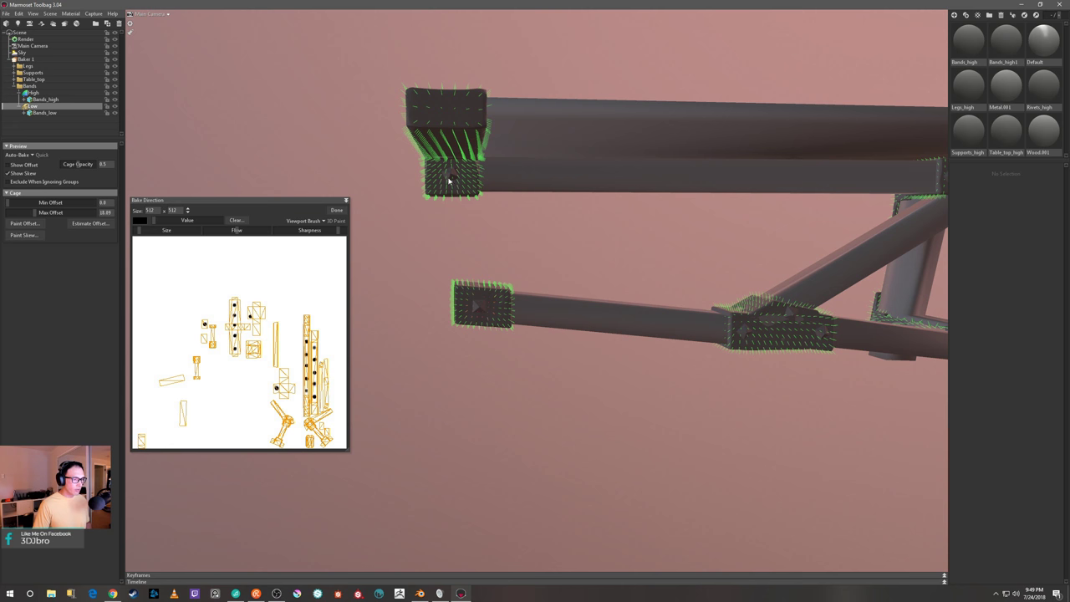
middle_click_drag(790, 308, 631, 316)
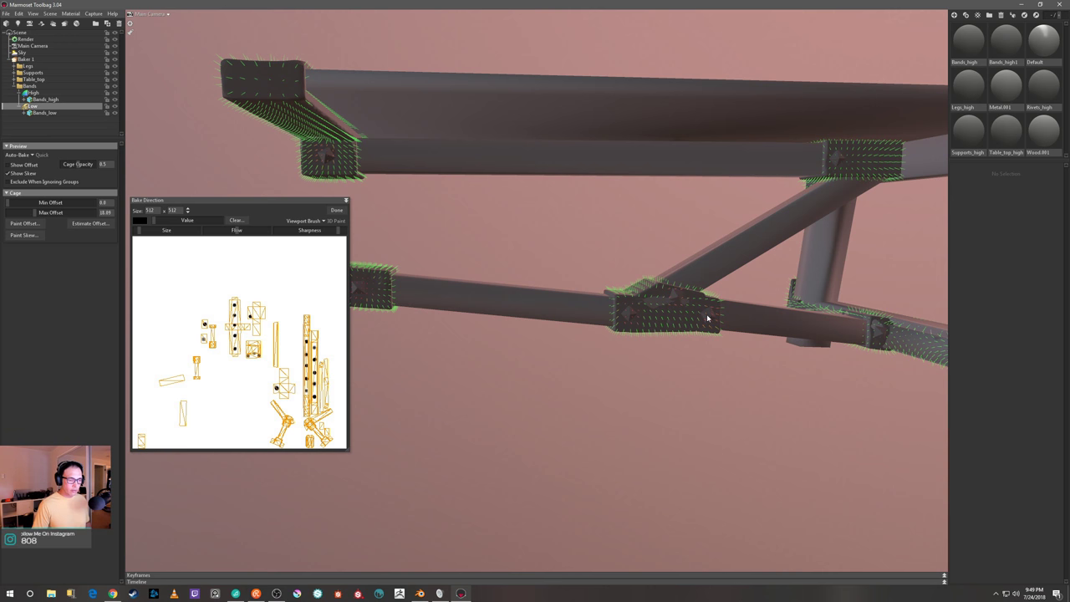
left_click_drag(707, 318, 743, 306)
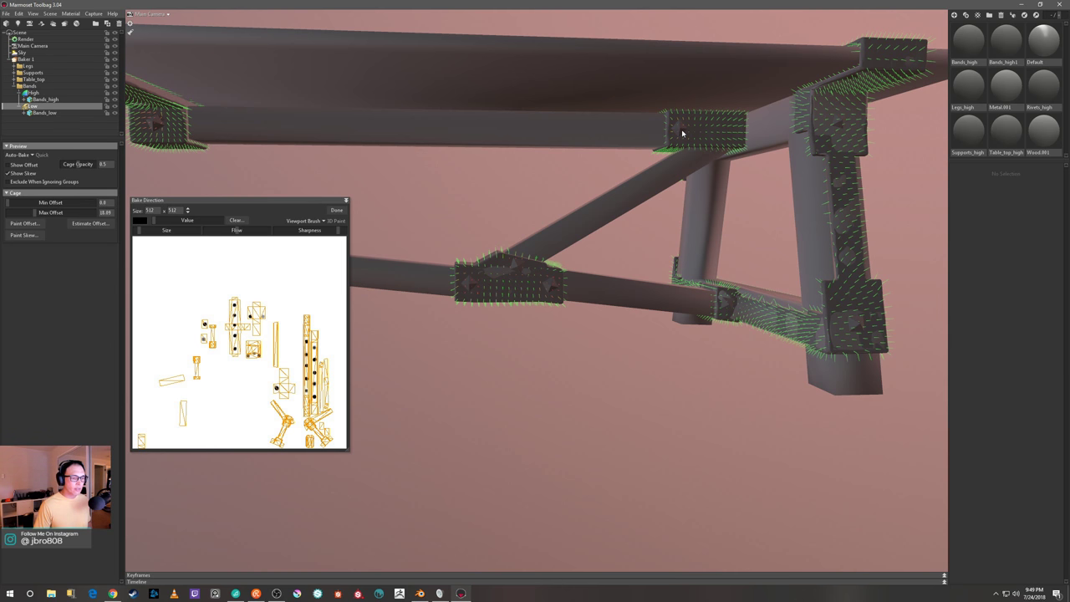
scroll(846, 175, "down", 3)
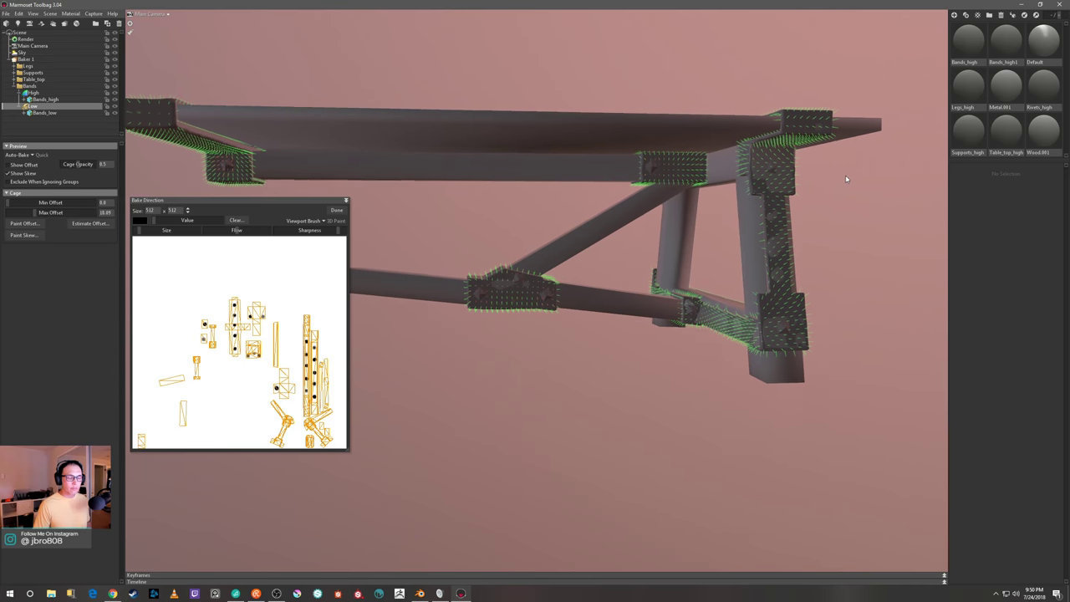
Paint black skew dots over the rivets along the lower cross band of the leg frame
left_click_drag(853, 175, 754, 222)
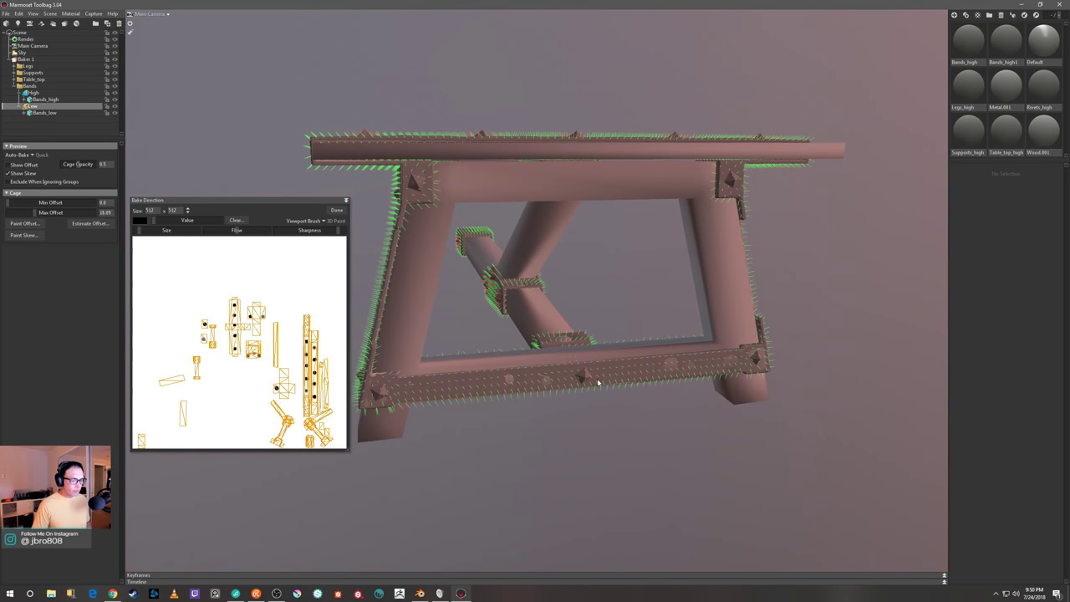
left_click_drag(619, 366, 621, 297)
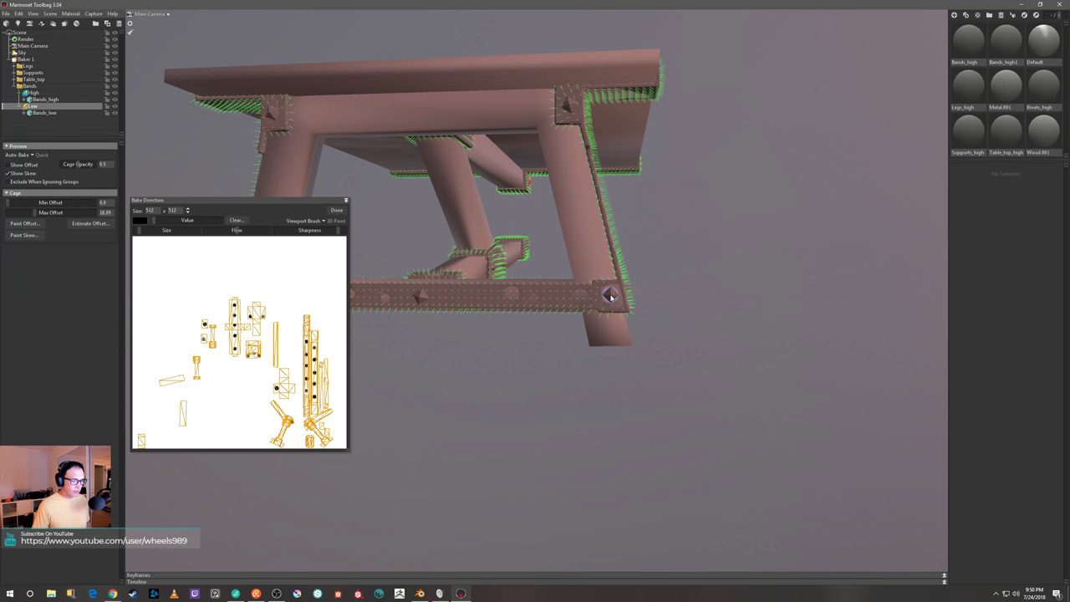
left_click_drag(611, 297, 643, 287)
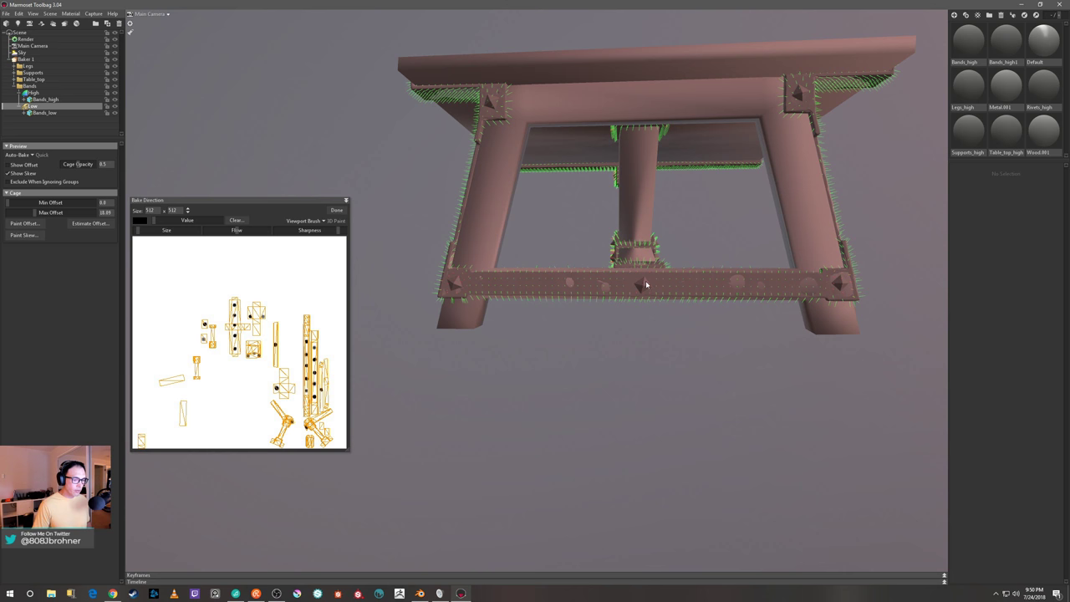
left_click_drag(626, 299, 667, 348)
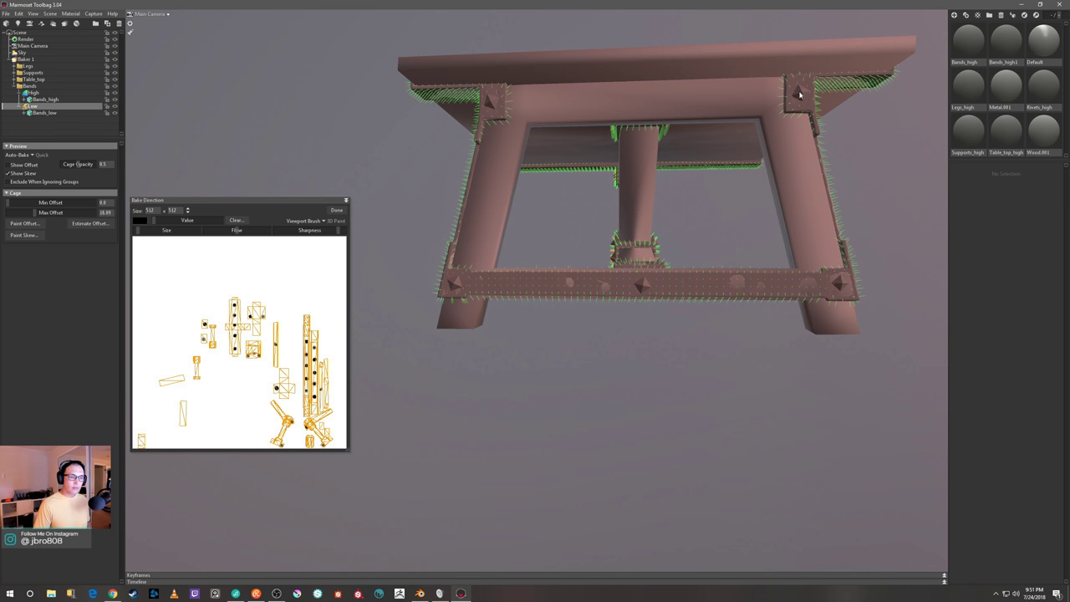
scroll(769, 101, "down", 3)
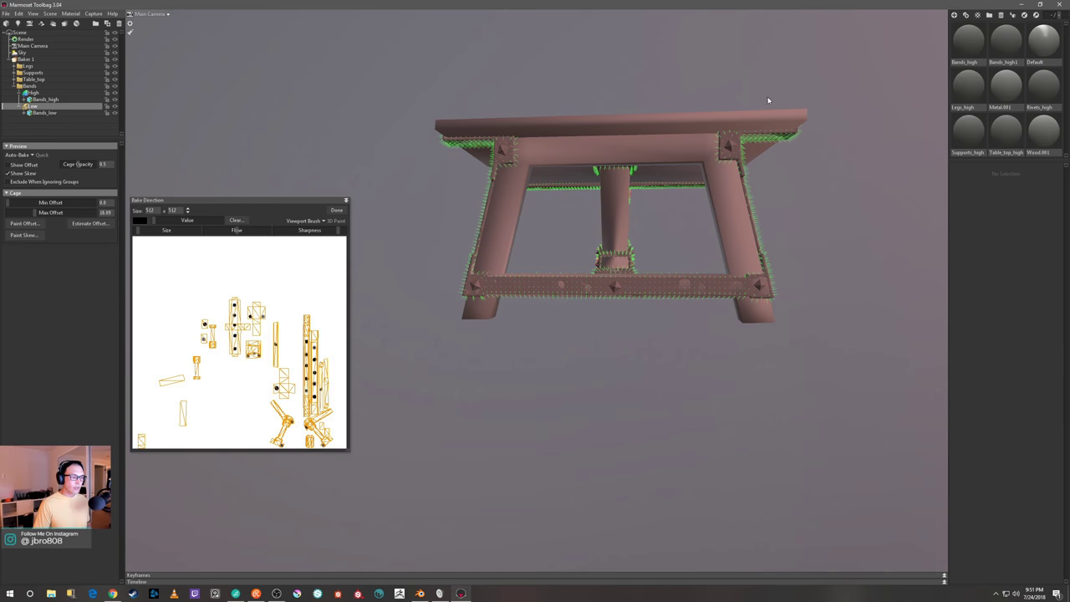
Finish the skew painting, collapse the Bands group and select Baker 1
left_click(339, 210)
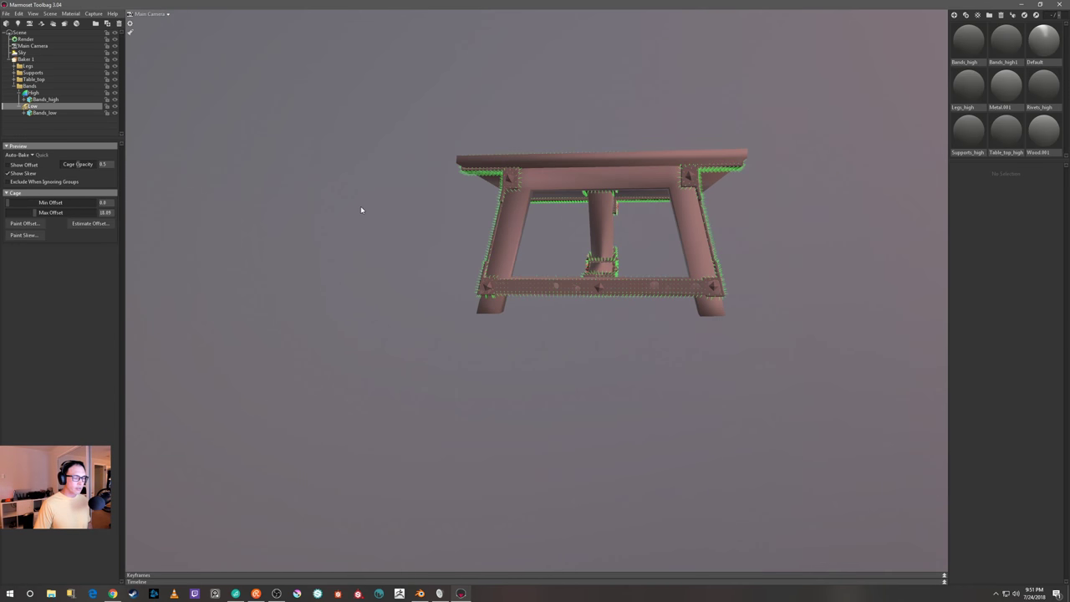
left_click_drag(371, 206, 454, 248)
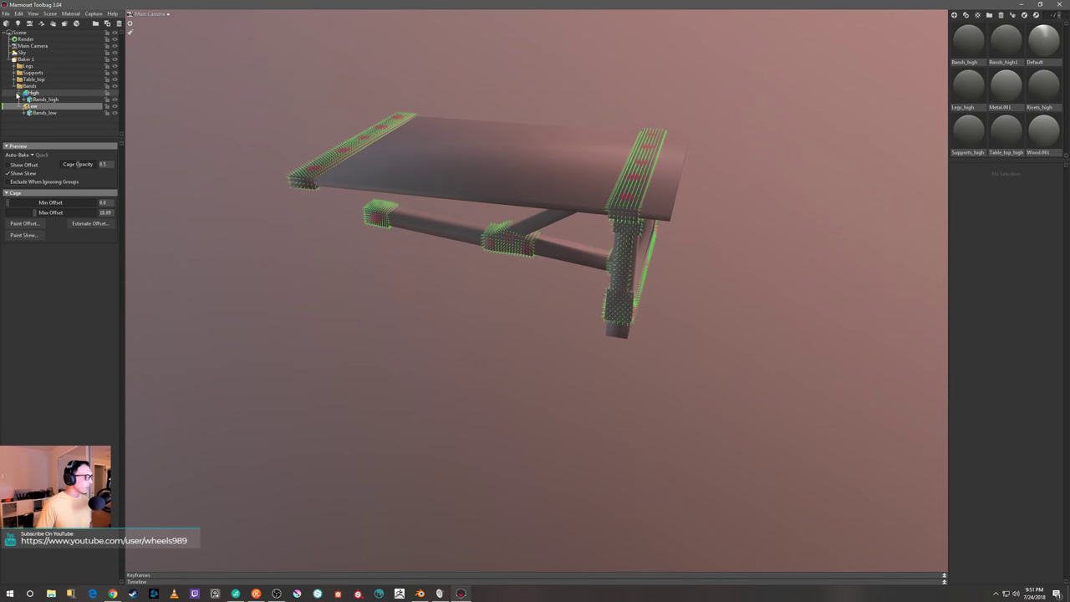
left_click(15, 85)
left_click(13, 60)
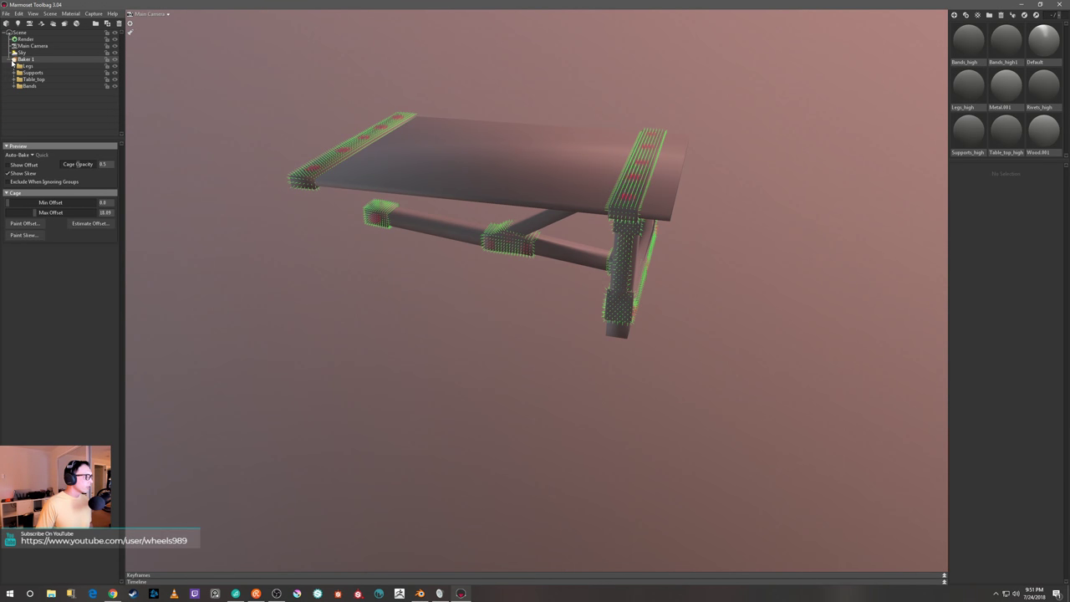
left_click(11, 61)
left_click(10, 60)
left_click(25, 60)
Delete the imported high-poly, metal and wood materials from the scene, keeping only Default
left_click_drag(637, 77, 214, 250)
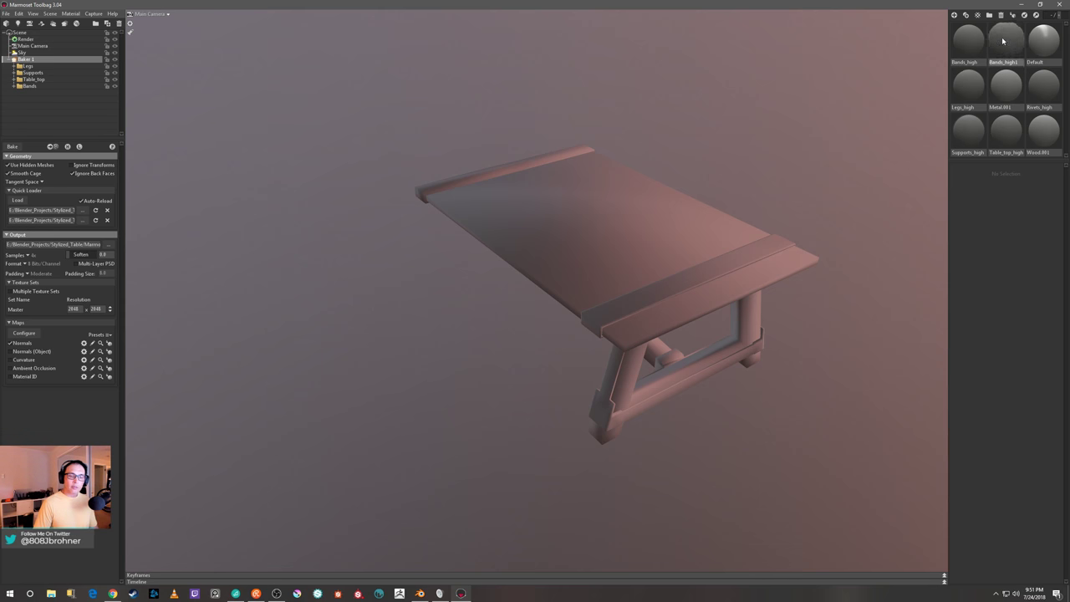
left_click(968, 39)
left_click(1001, 16)
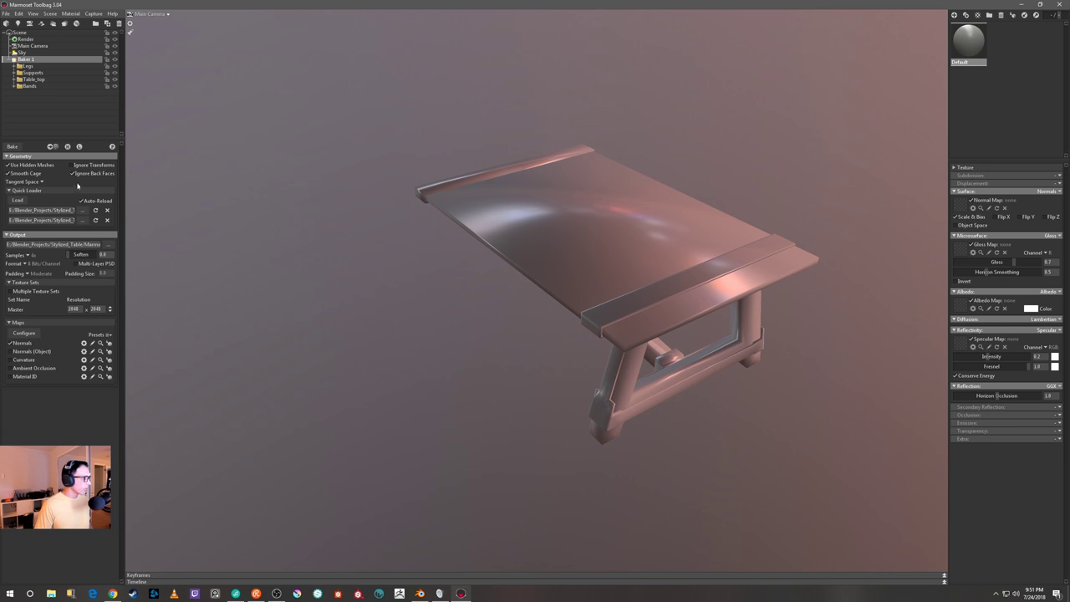
Bake the normal map and preview the result on the low-poly table
left_click(13, 147)
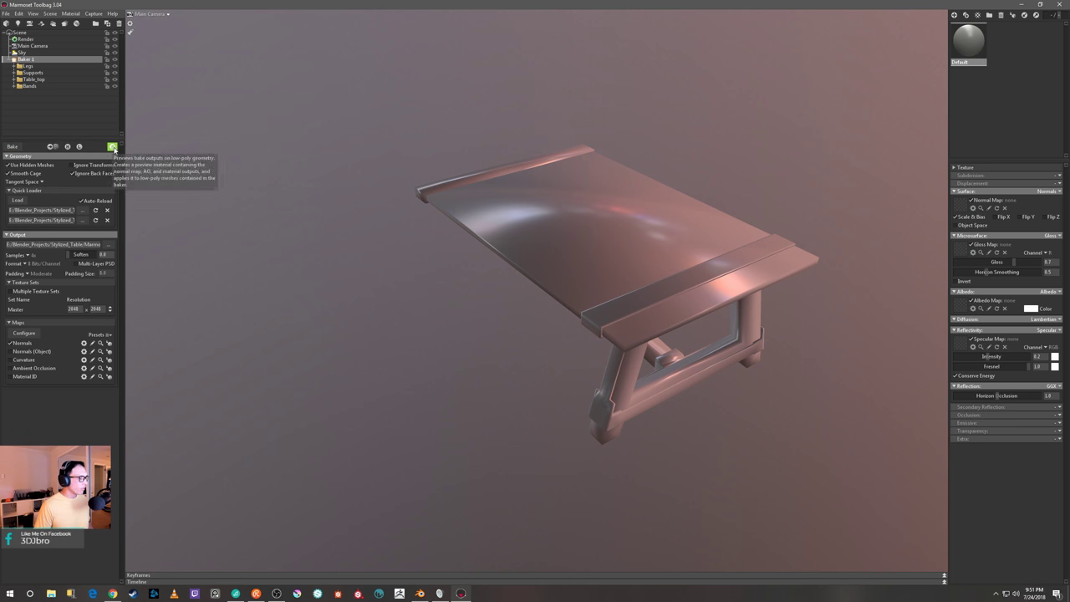
left_click(112, 147)
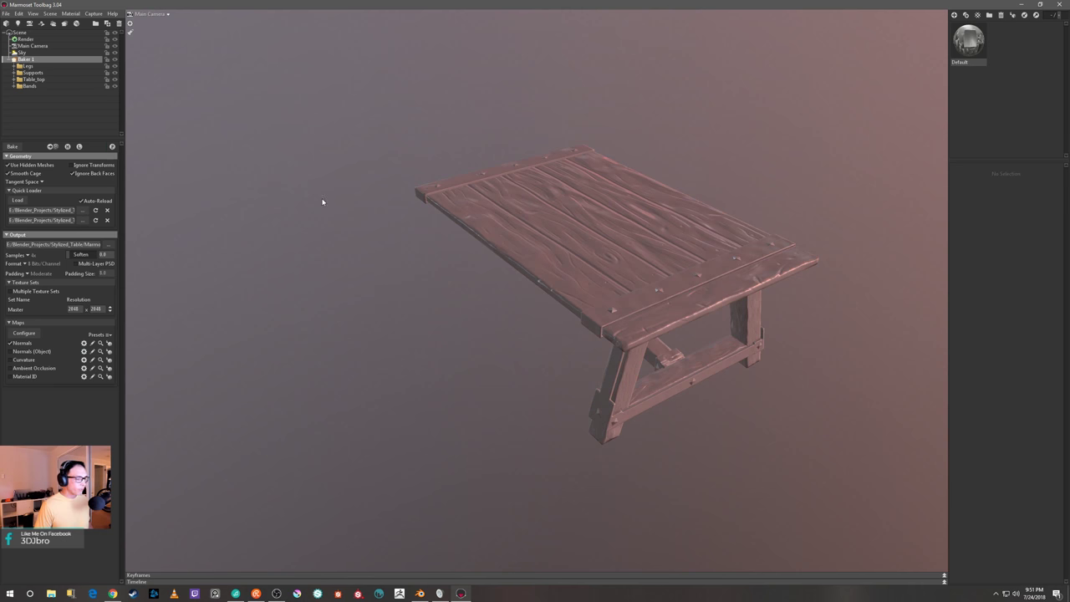
Examine the baked normals on the tabletop, leg frame, underside supports and rivets for errors
middle_click_drag(519, 279, 486, 289)
left_click_drag(485, 289, 477, 313)
scroll(482, 360, "up", 3)
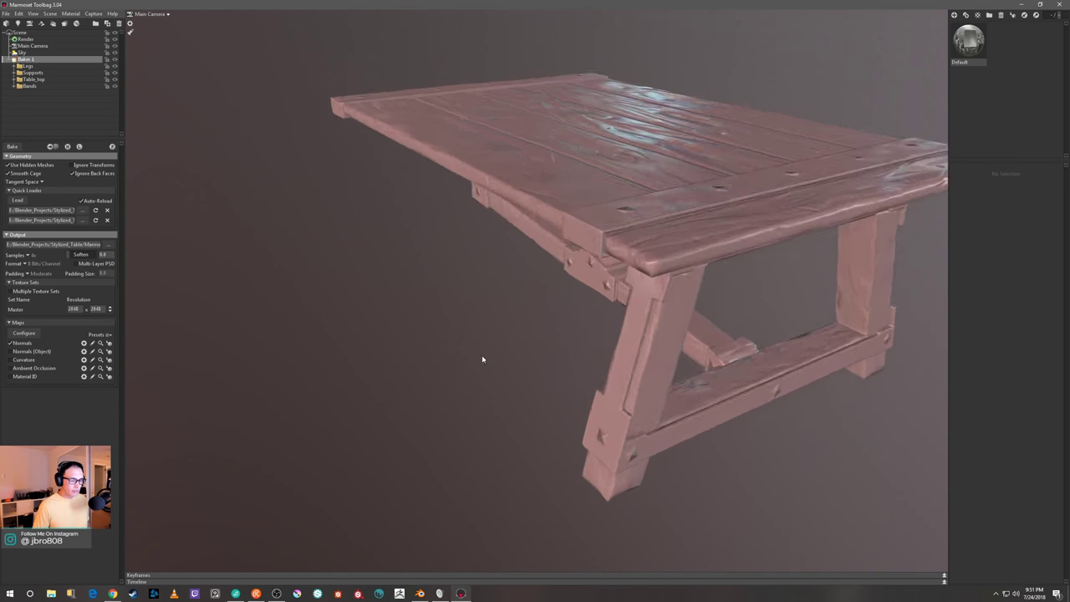
left_click_drag(483, 360, 807, 240)
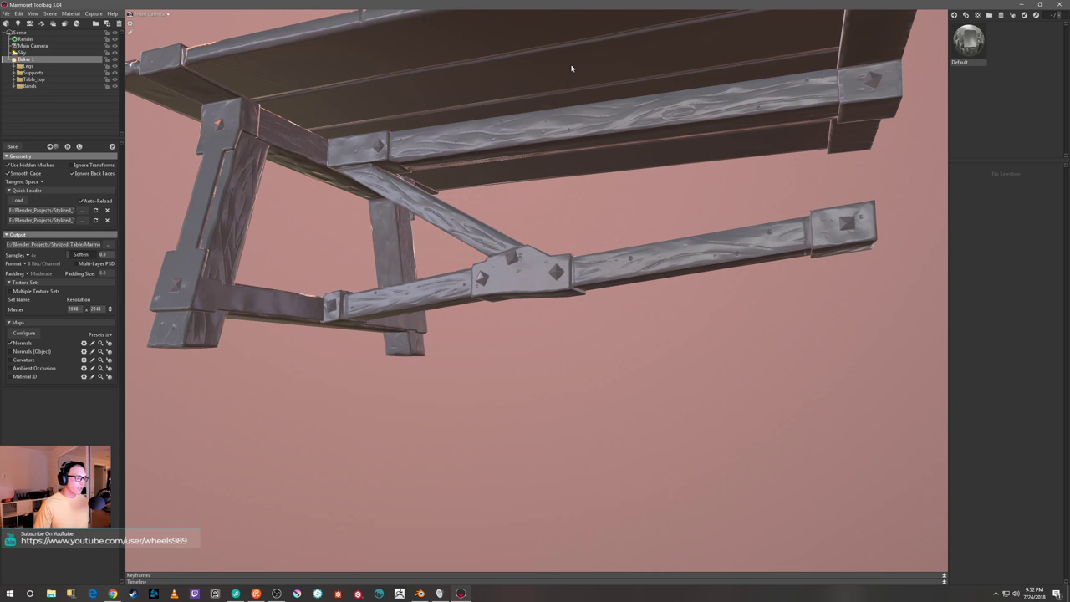
left_click_drag(572, 69, 734, 175)
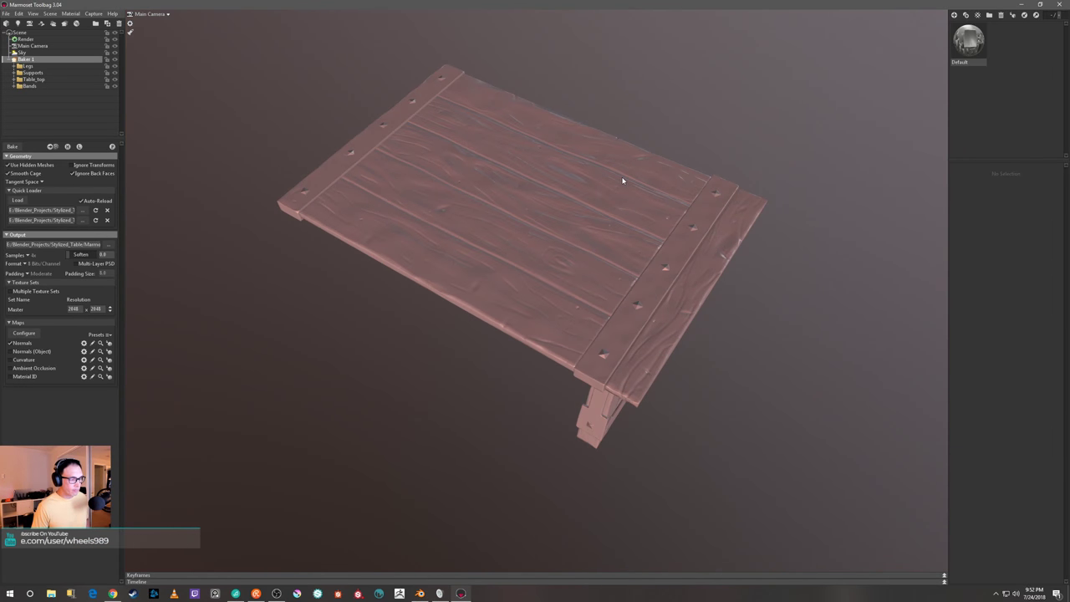
scroll(661, 180, "up", 2)
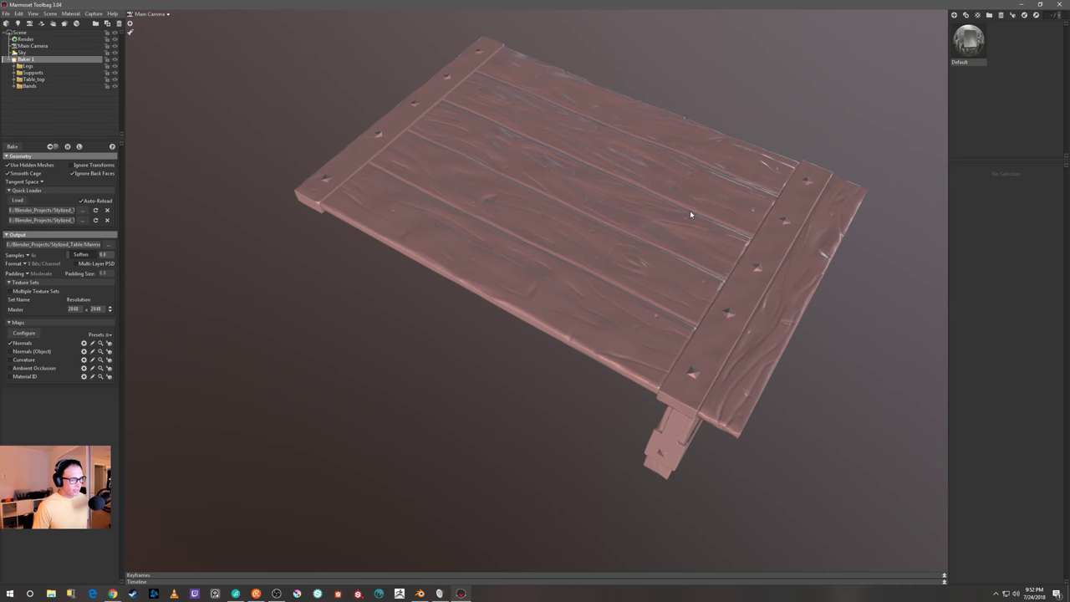
middle_click_drag(688, 216, 665, 272)
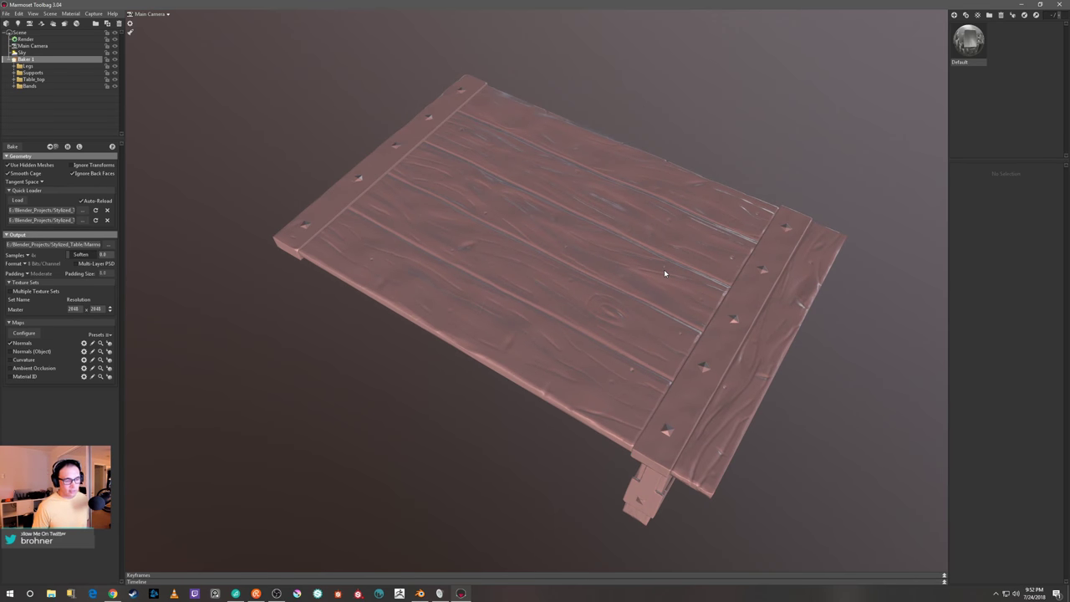
left_click_drag(665, 273, 655, 248)
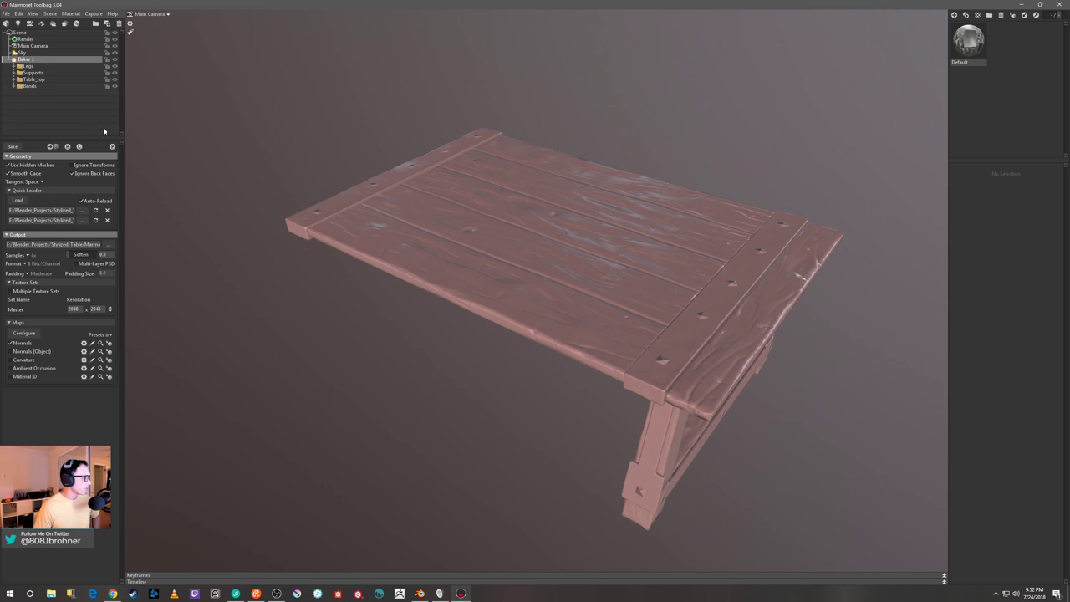
left_click_drag(712, 110, 540, 130)
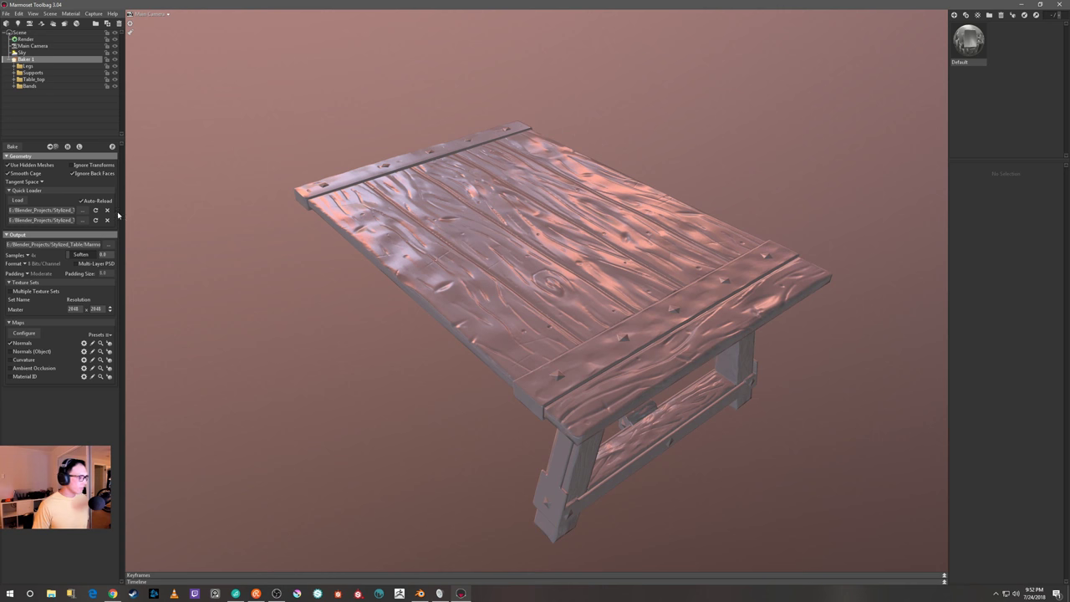
Switch the sky lighting to the Museum preset
left_click(21, 52)
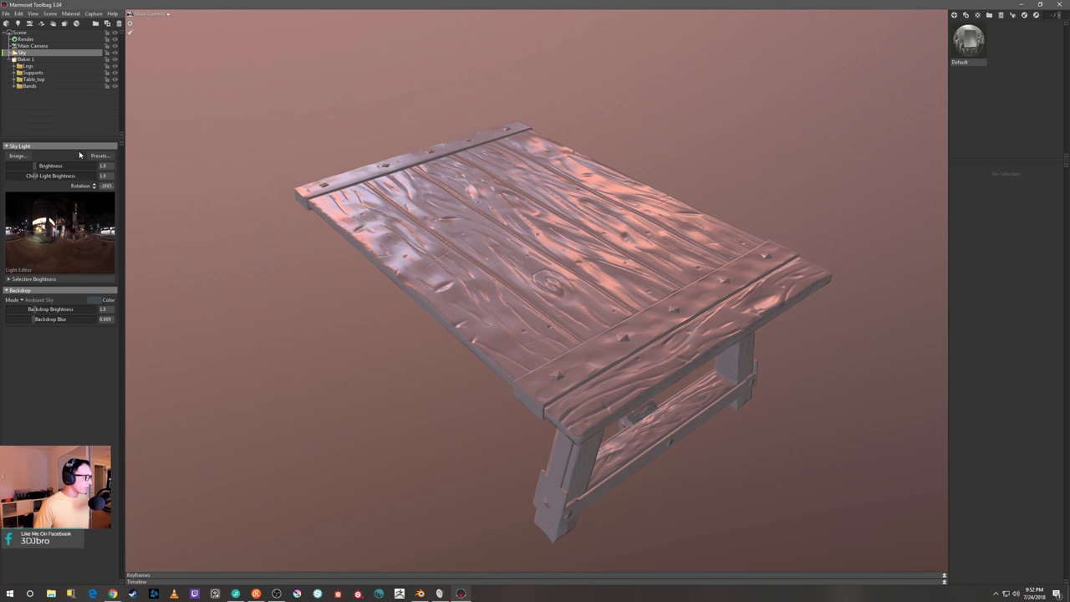
left_click(99, 155)
left_click(260, 493)
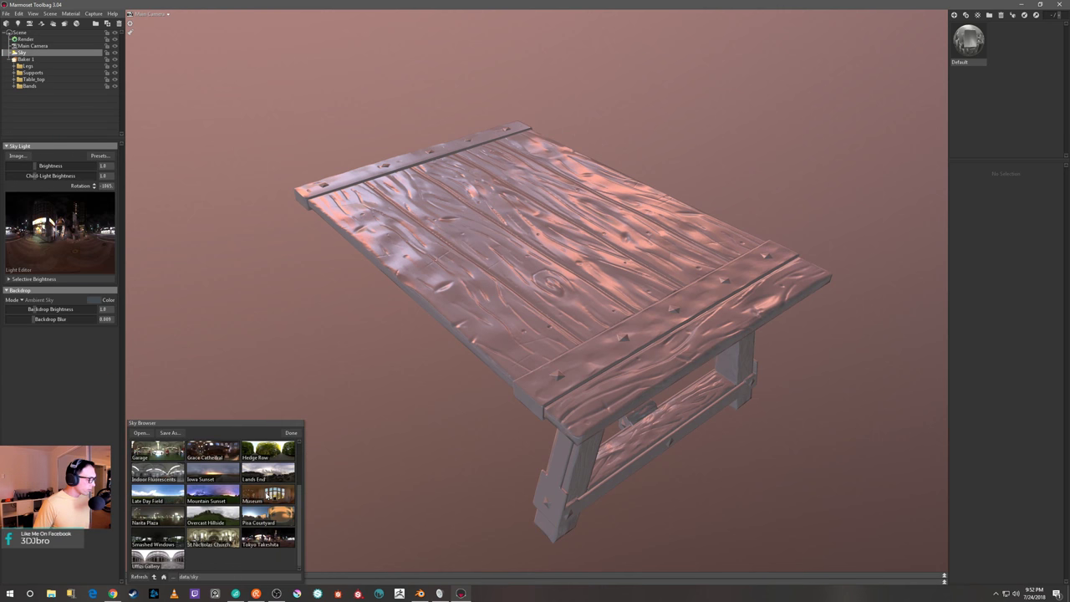
left_click(291, 432)
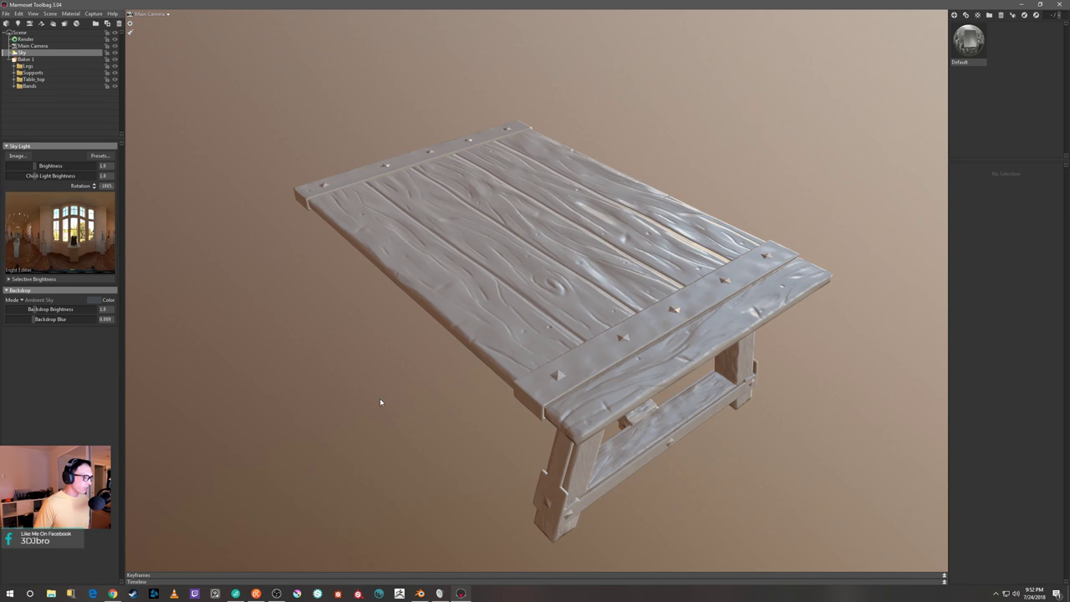
Set the backdrop mode to Color with a brightness of 0.0, and rotate the sky lighting around the table
left_click(38, 300)
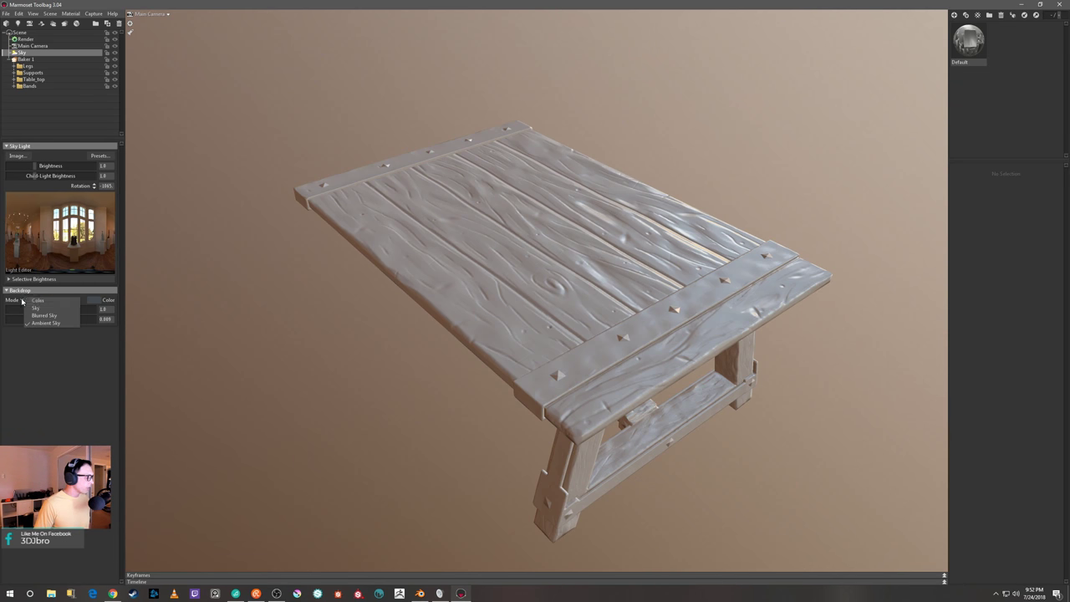
left_click(42, 310)
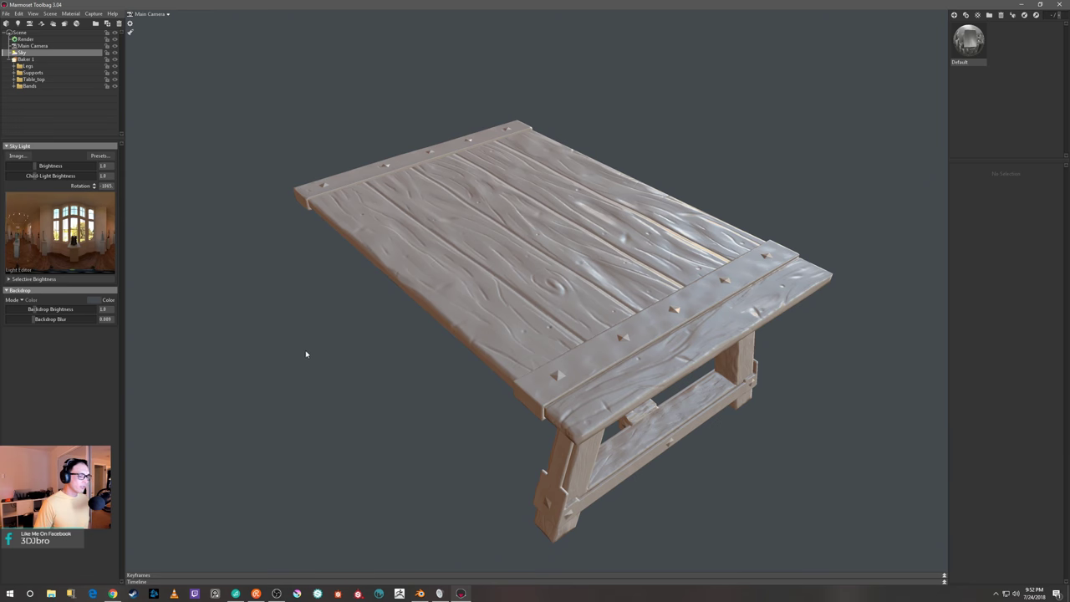
left_click_drag(36, 313, 10, 310)
mouse_move(357, 360)
left_mouse_down()
mouse_move(363, 352)
mouse_move(261, 357)
left_mouse_up()
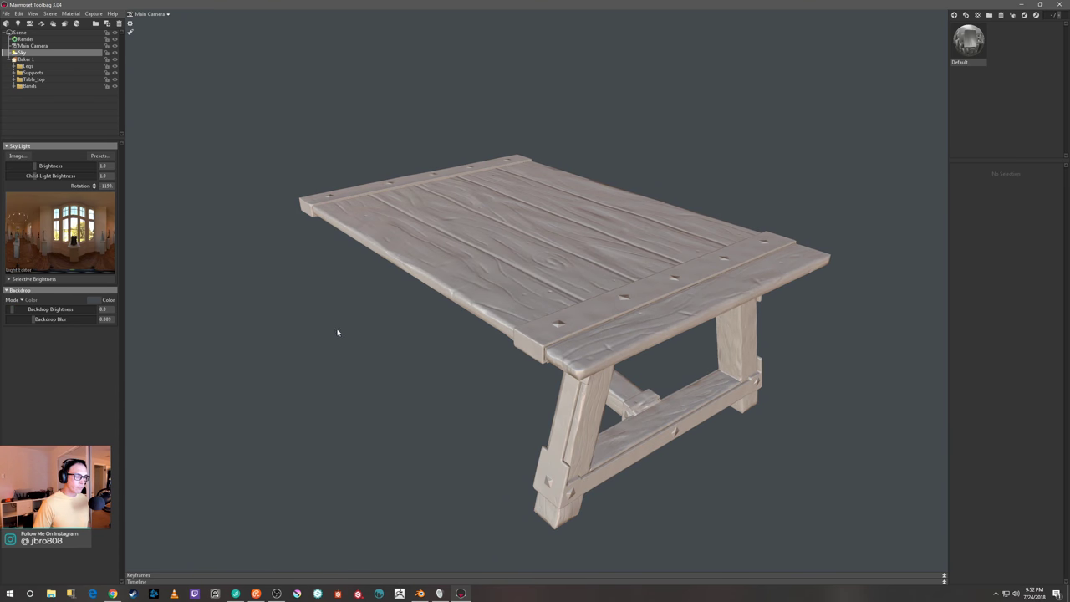
left_click_drag(338, 332, 334, 351)
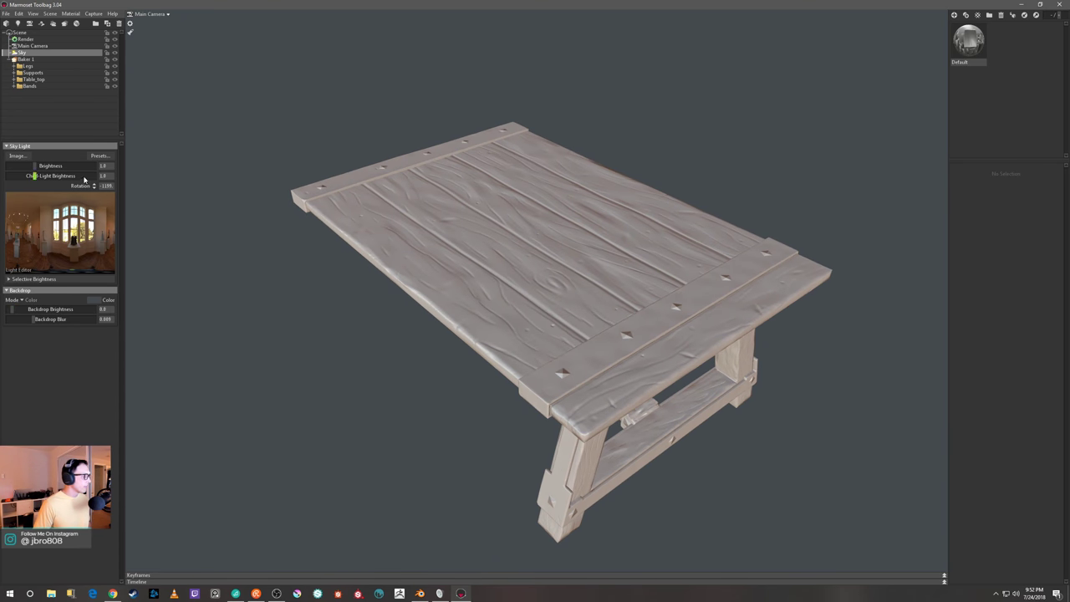
Set Baker 1's output resolution to 4096 x 4096 and its samples to 16x, with multiple texture sets off
left_click(26, 60)
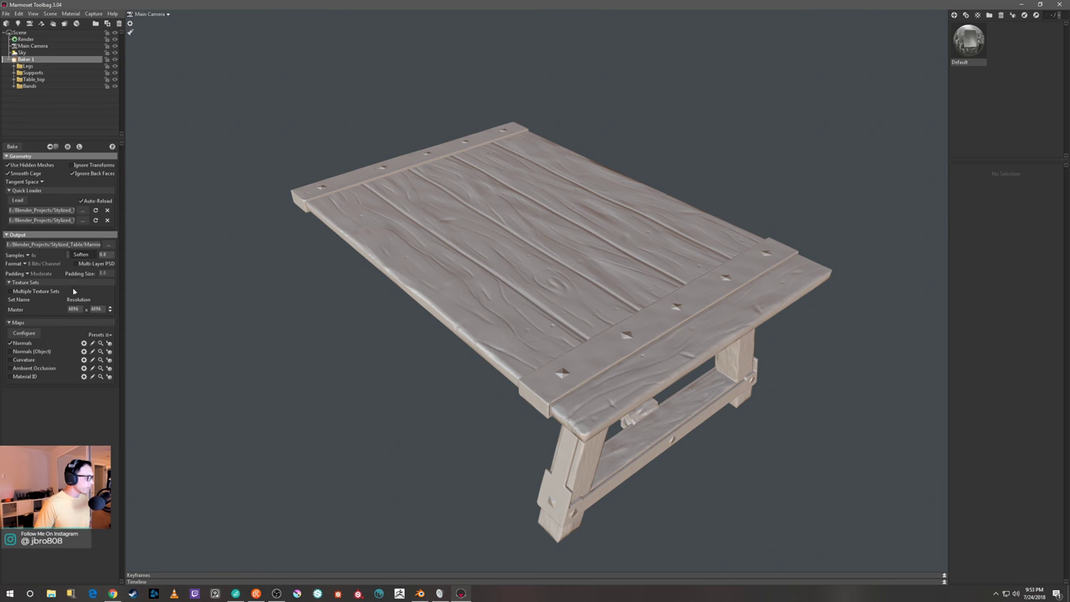
left_click(32, 293)
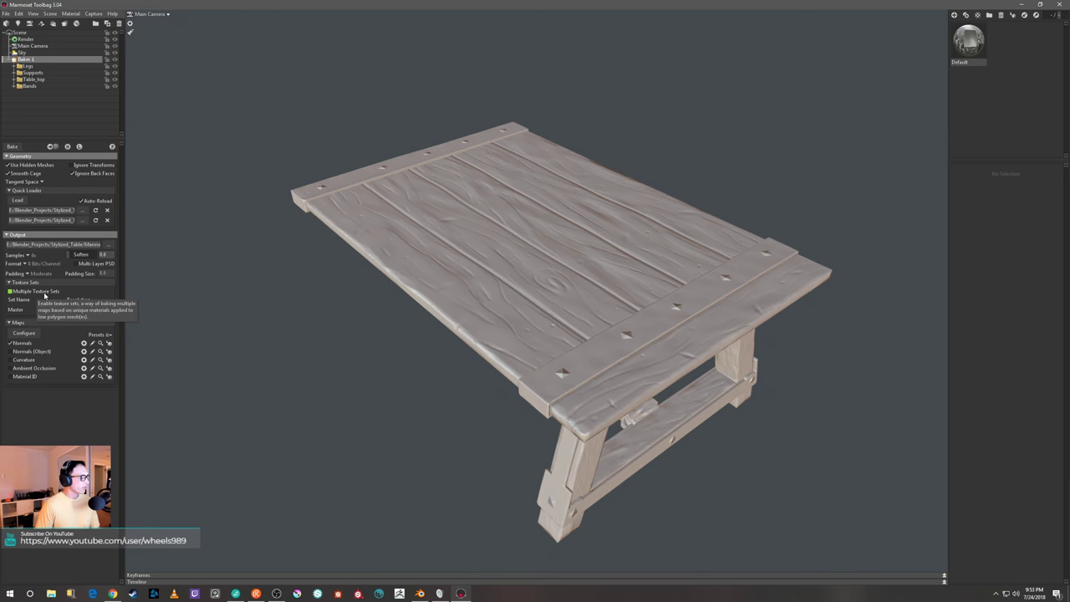
left_click(44, 292)
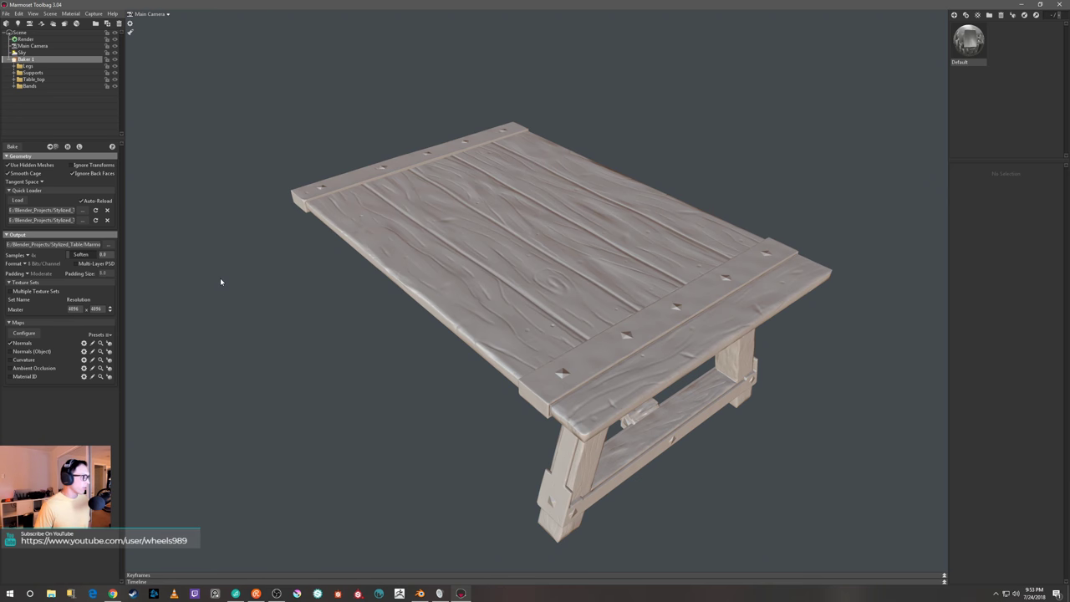
left_click_drag(221, 275, 224, 275)
left_click_drag(186, 226, 134, 204)
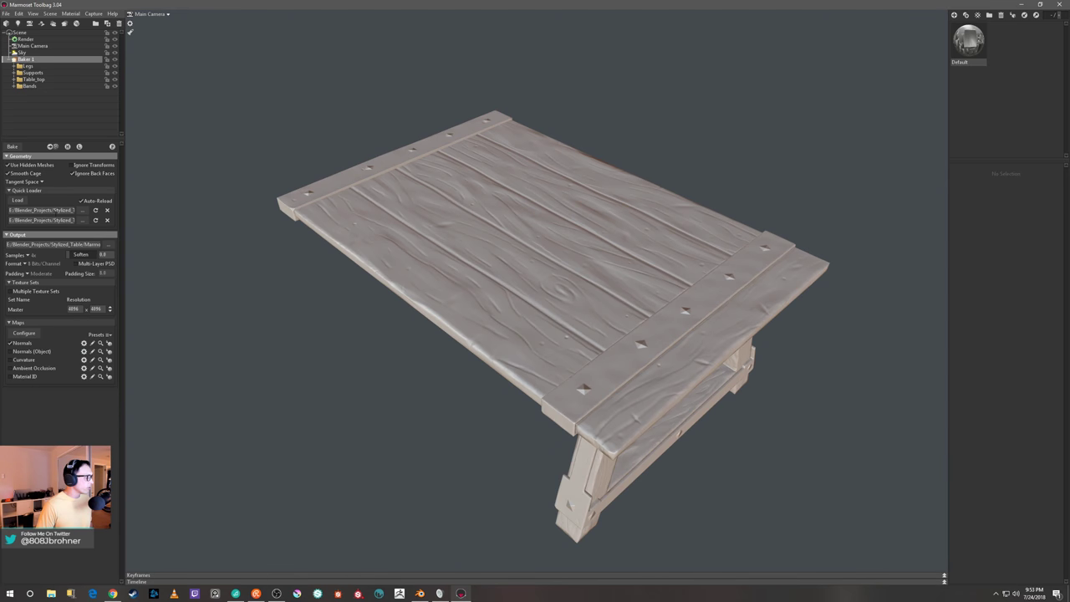
left_click(27, 255)
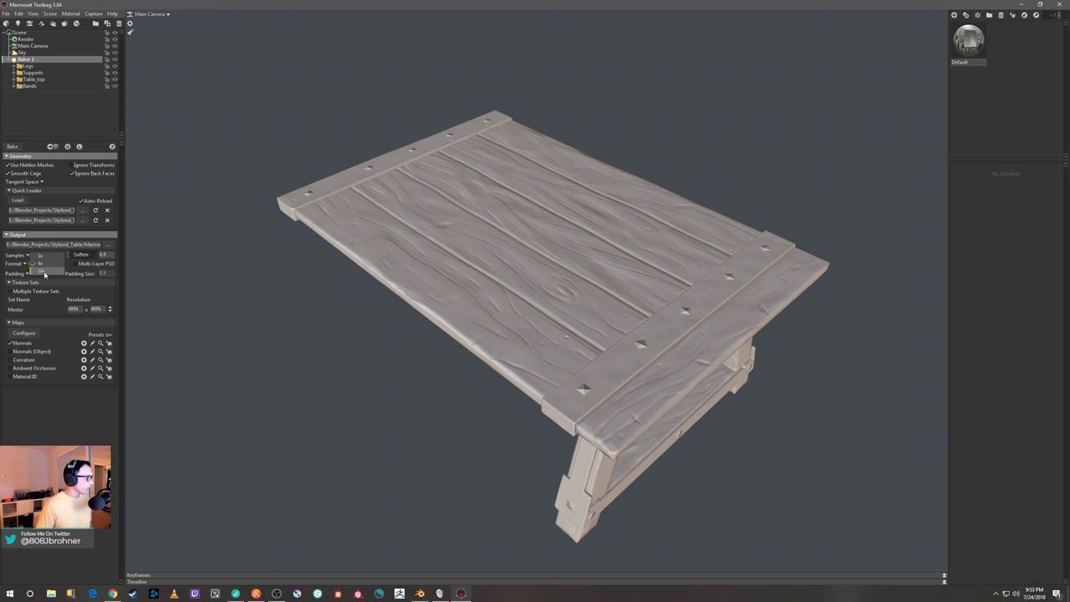
left_click(44, 271)
Add the Vertex Color and Thickness maps to the baker's list of output maps
left_click(34, 335)
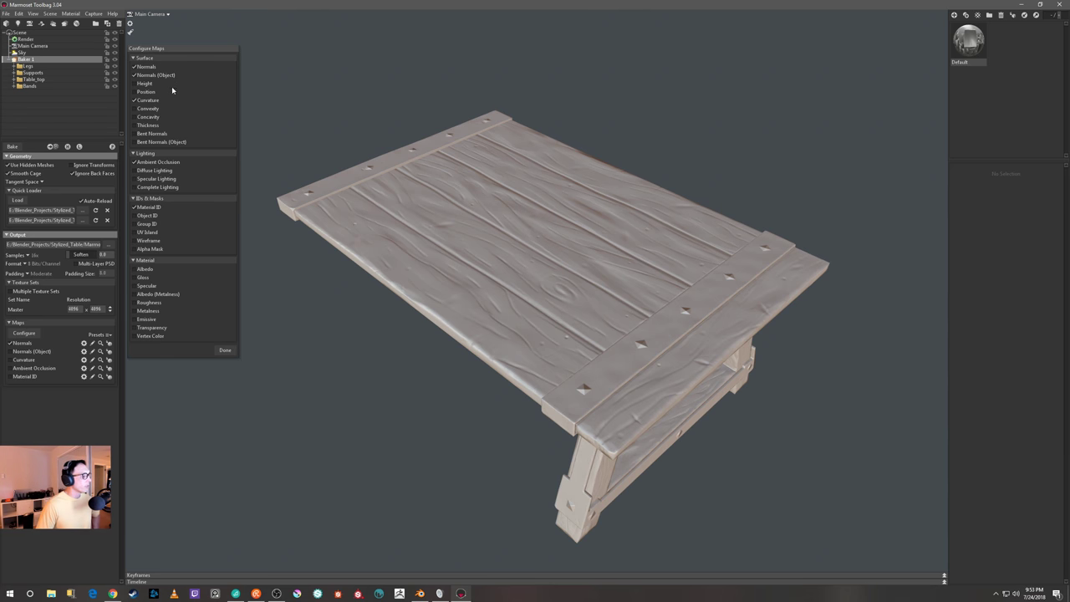
left_click(149, 240)
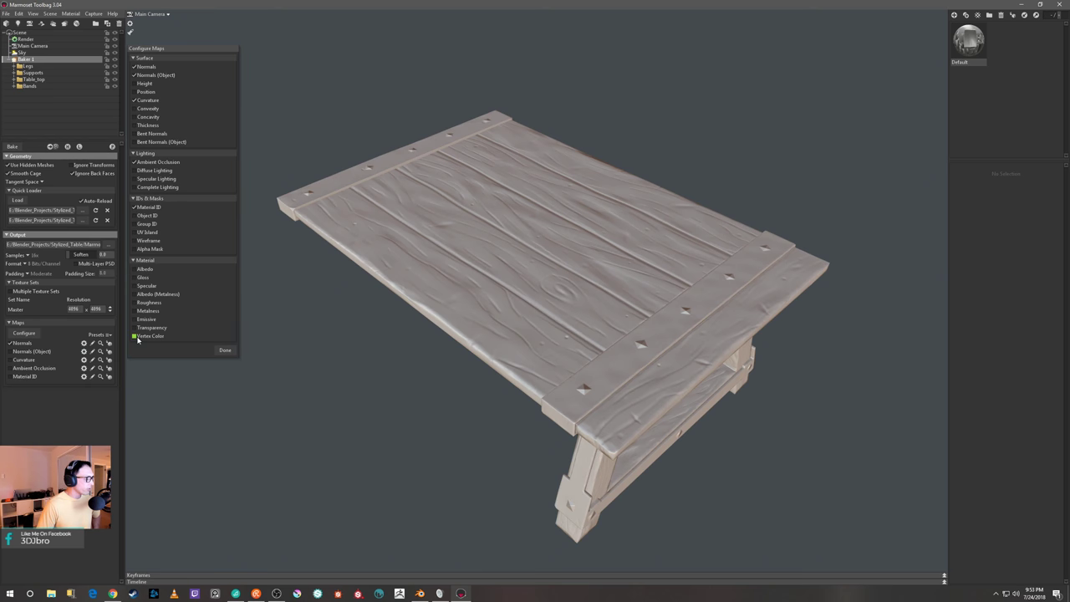
left_click(134, 337)
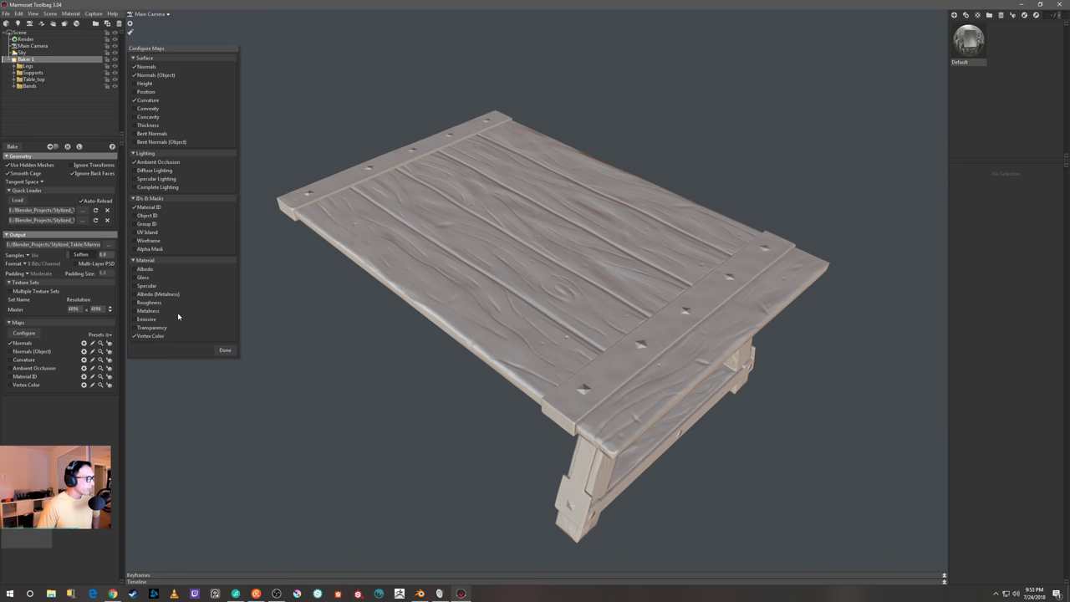
left_click(148, 208)
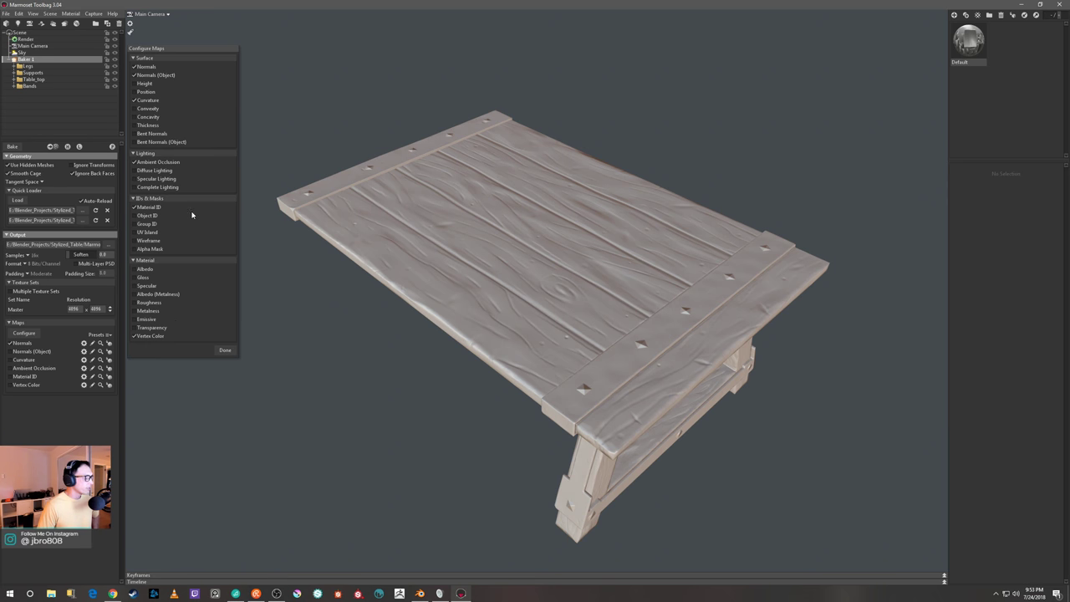
left_click(138, 125)
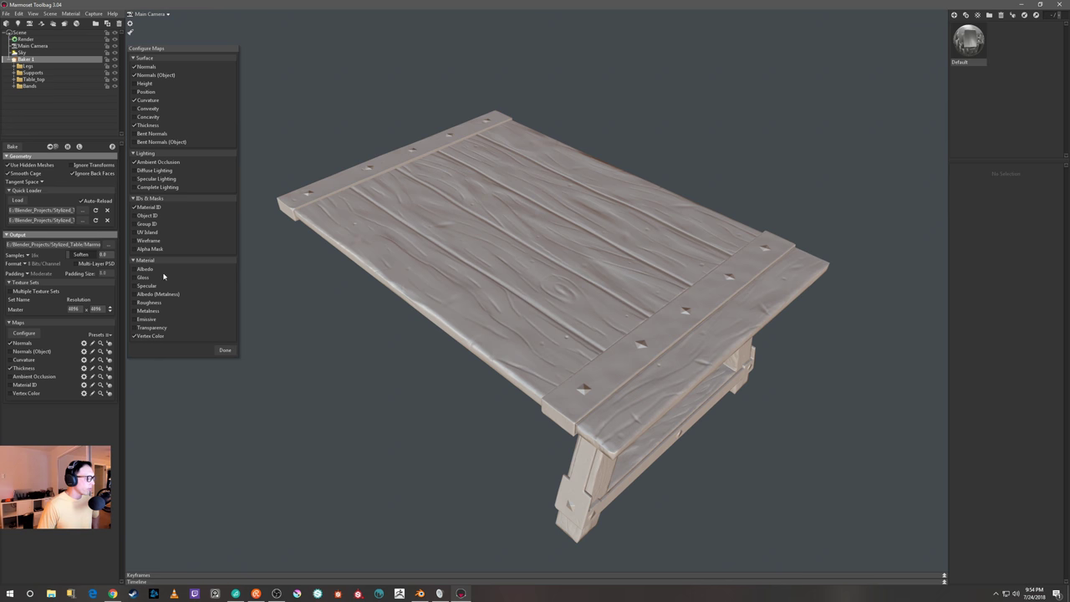
left_click(225, 352)
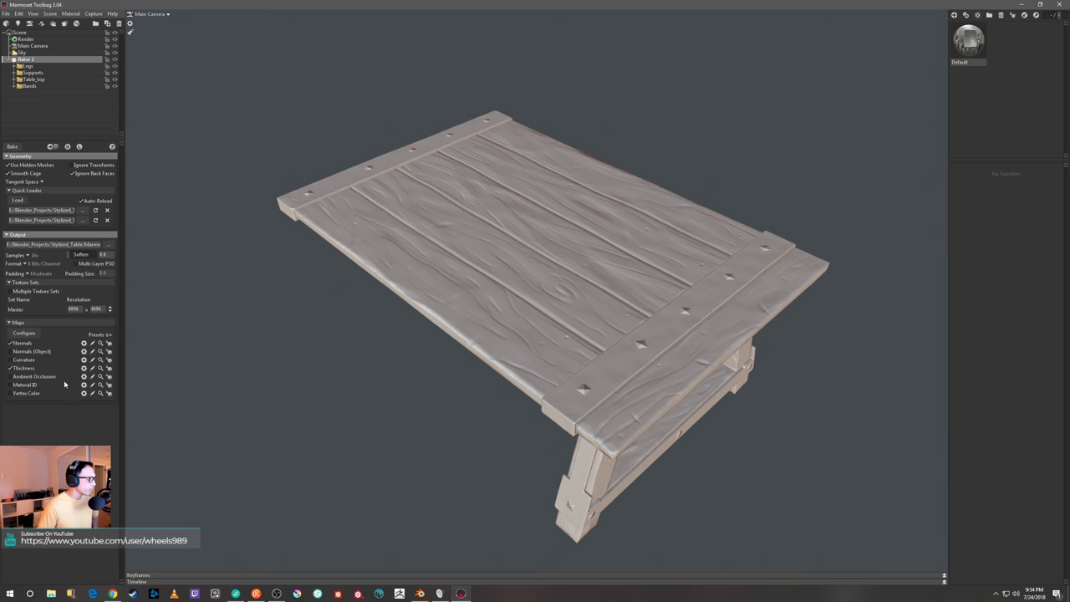
Enable the Ambient Occlusion, Vertex Color, Curvature and Normals (Object) maps for baking
left_click(11, 377)
left_click(11, 394)
left_click(11, 360)
left_click(11, 352)
Turn on Add Cavity for the Ambient Occlusion map and set its ray count to 512
left_click(84, 377)
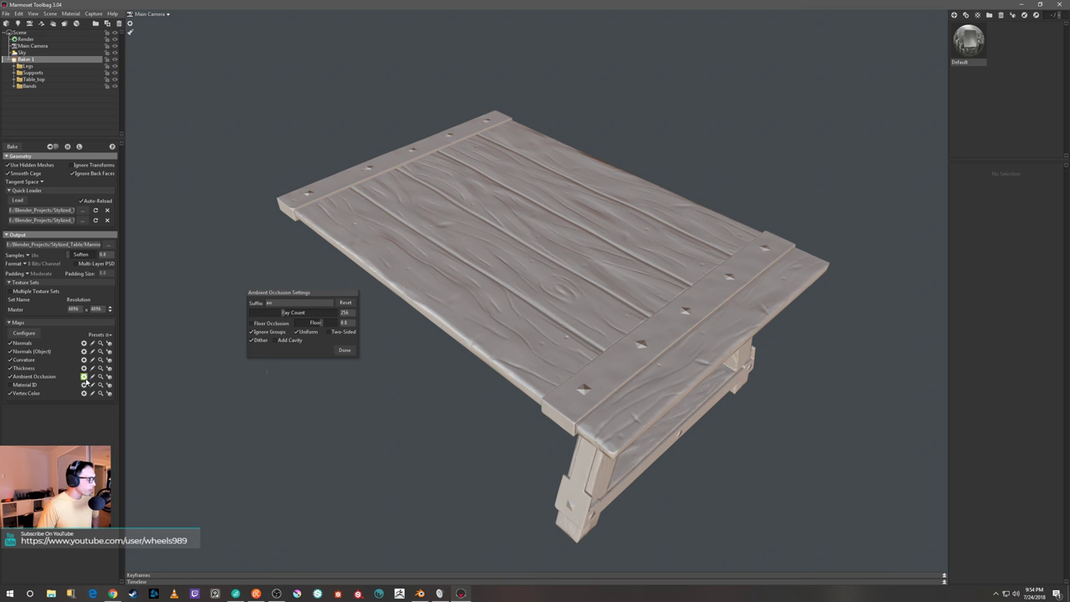
left_click(275, 342)
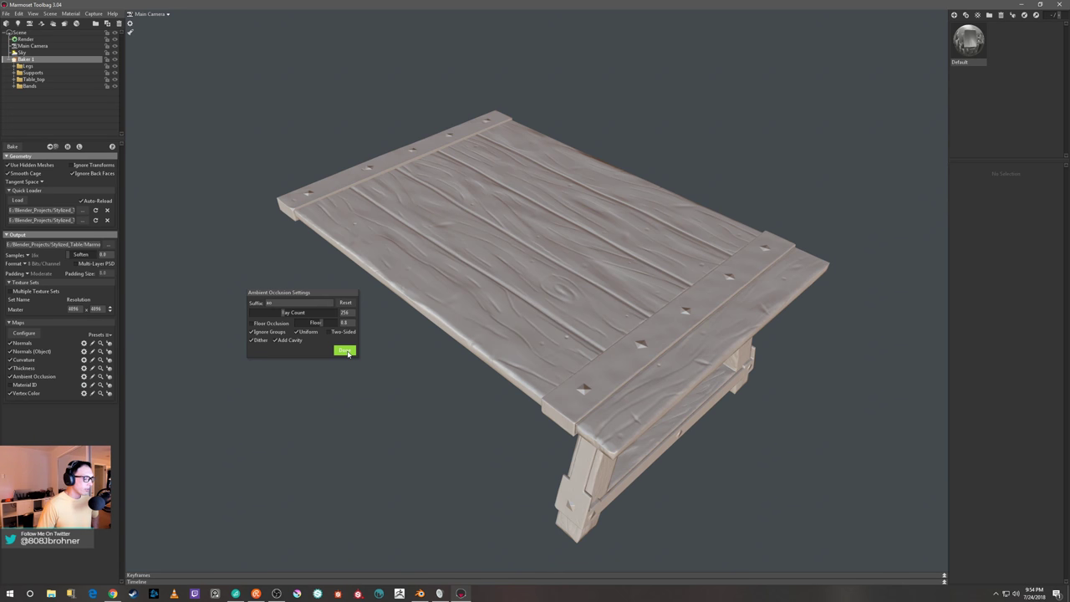
left_click(345, 350)
double_click(333, 311)
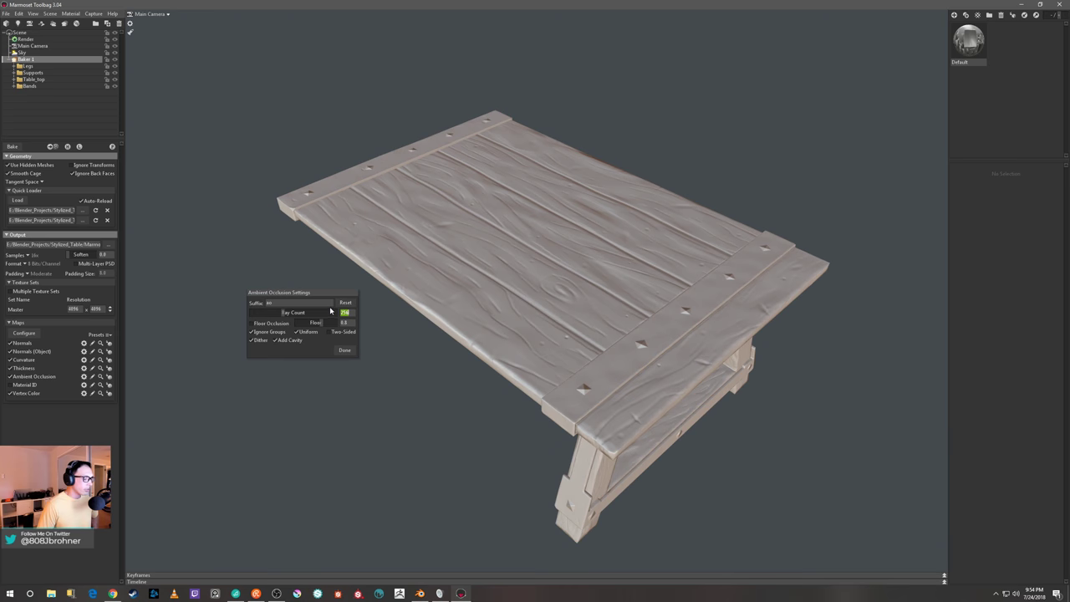
type("512")
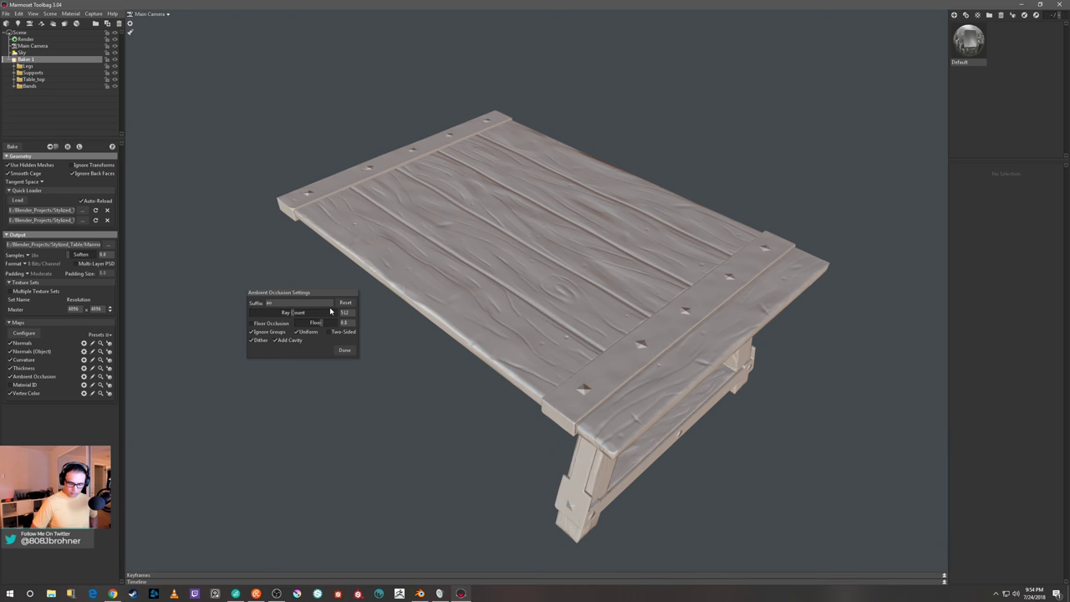
key("Return")
left_click(347, 351)
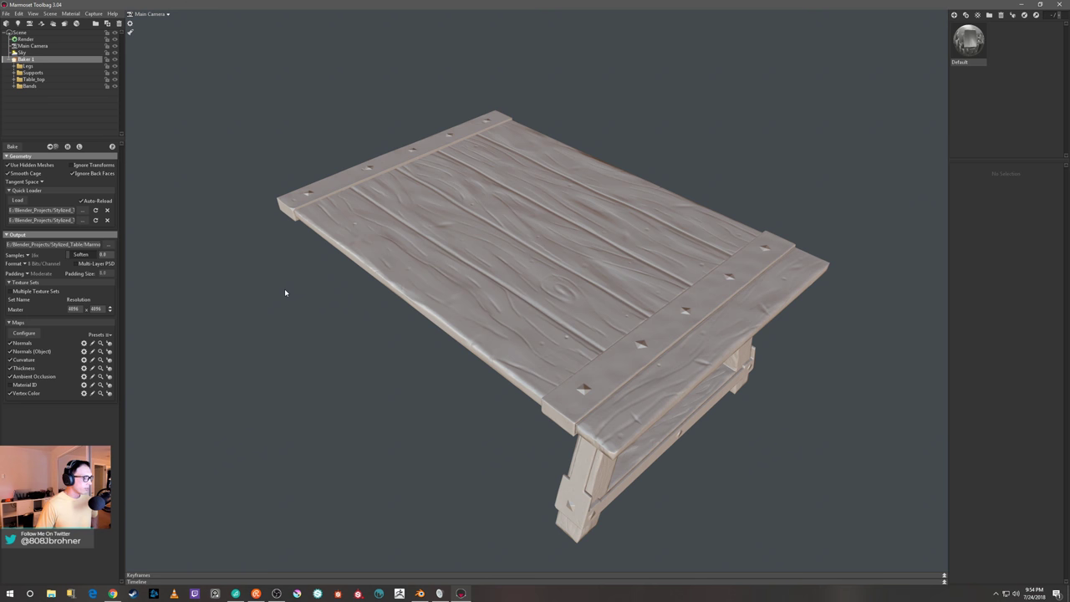
Check the Curvature map's settings and bake all enabled maps with Baker 1
left_click(84, 361)
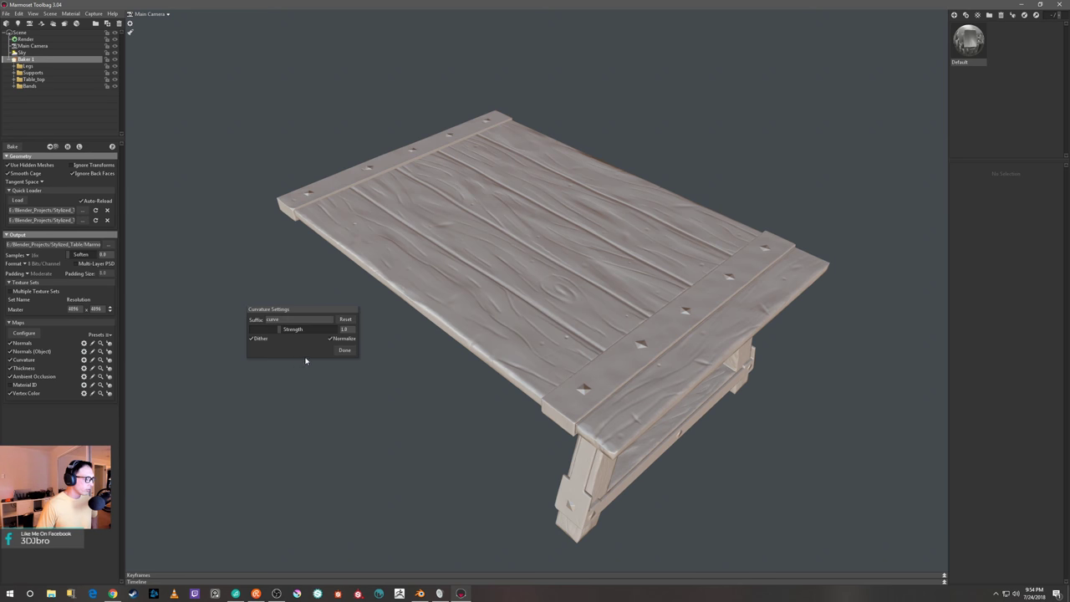
left_click(344, 350)
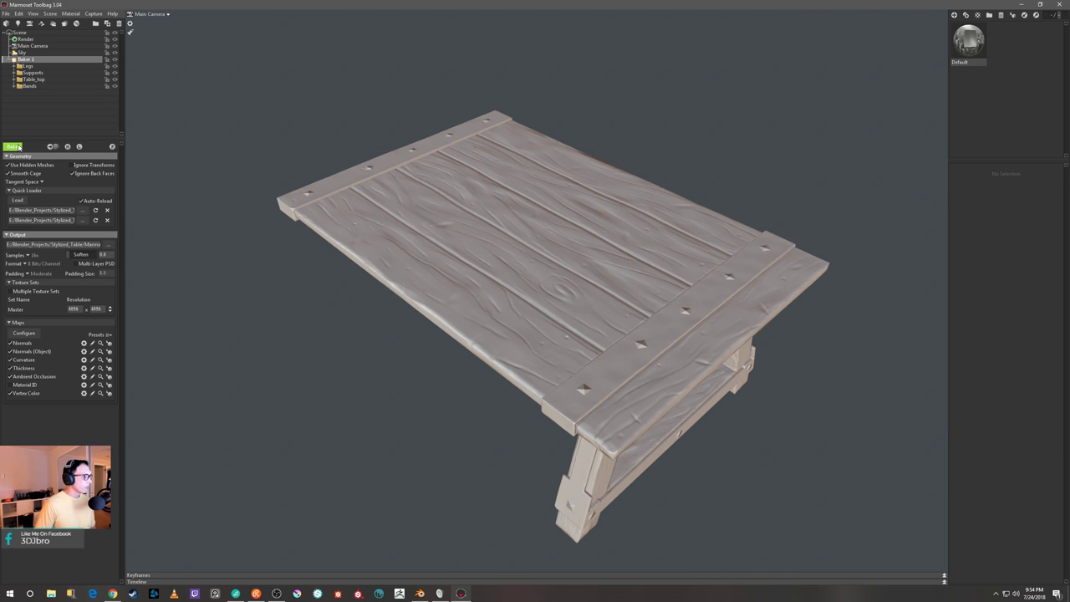
left_click(10, 147)
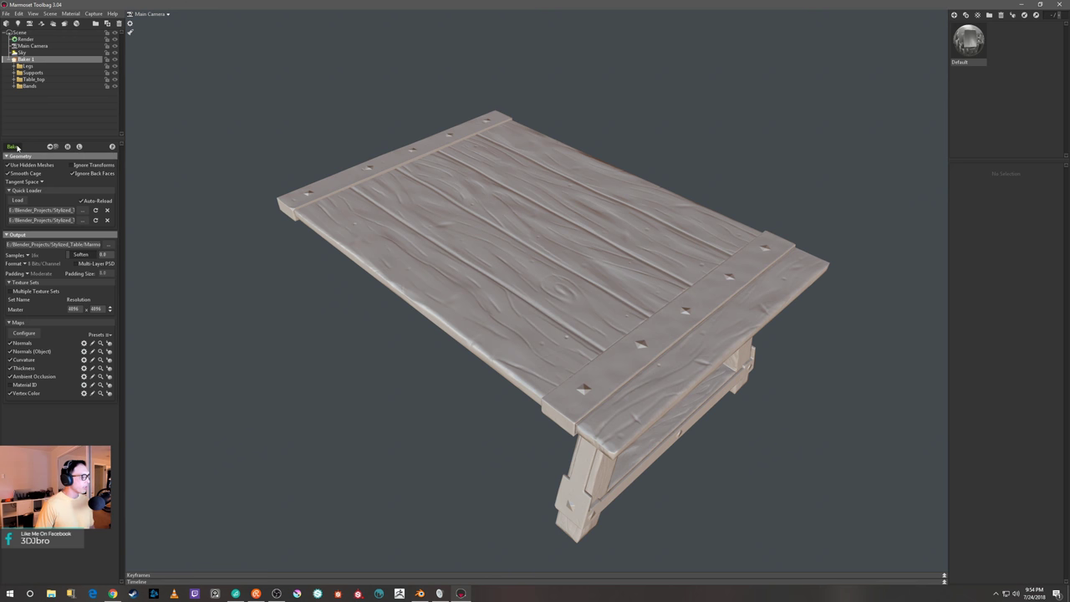
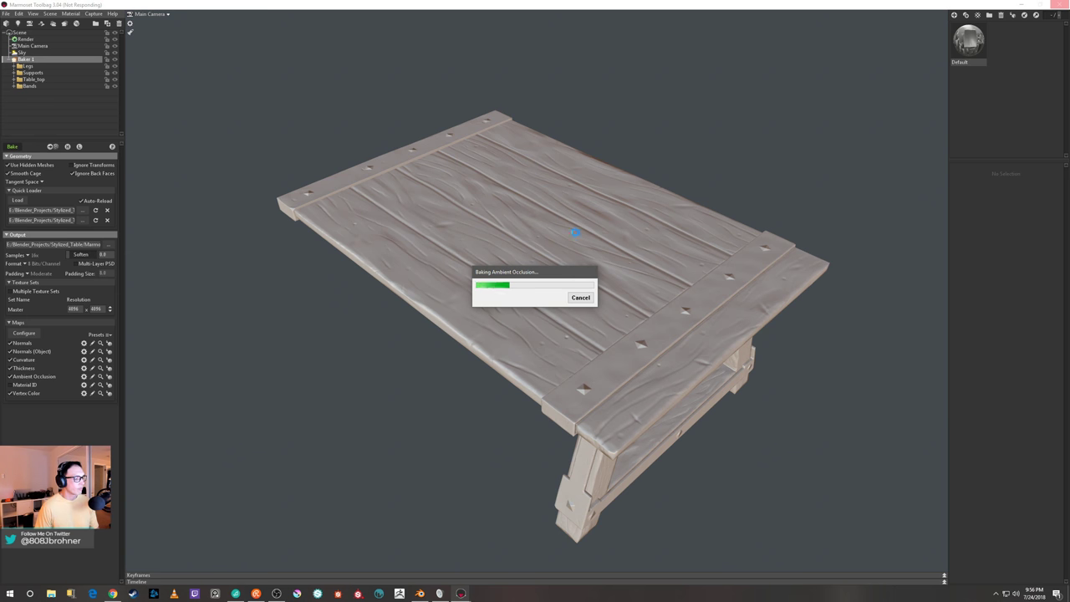
Switch to Blender, save Table1.blend and close the program
left_click(419, 593)
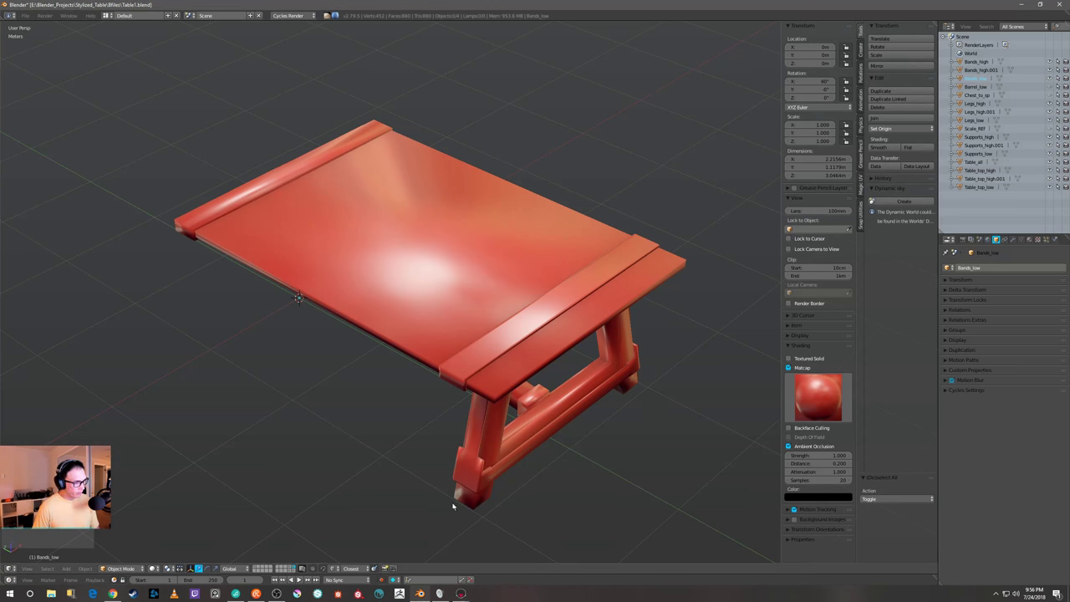
left_click(26, 16)
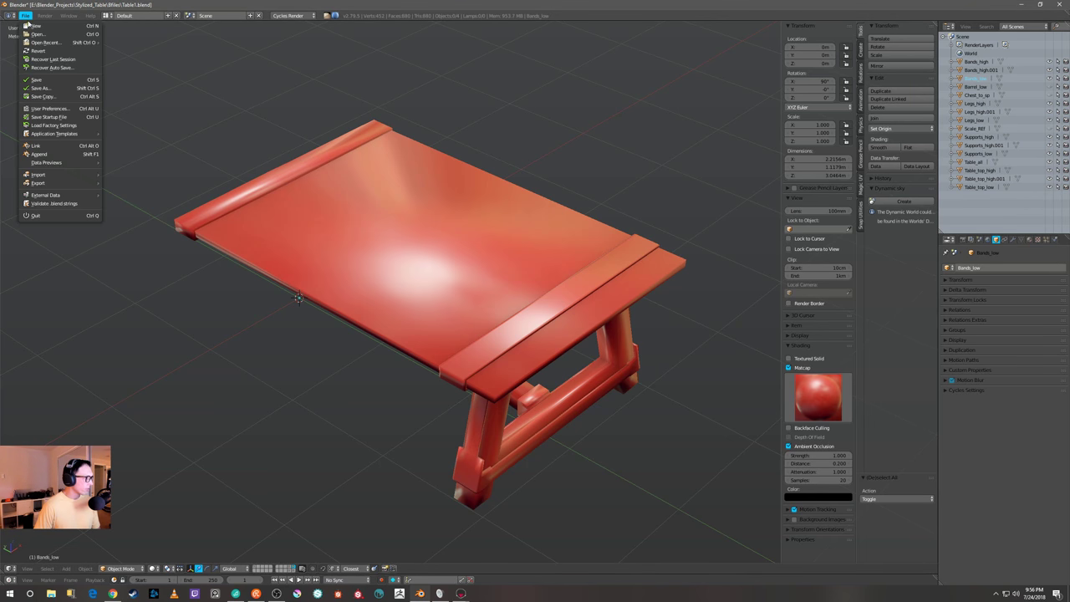
left_click(39, 82)
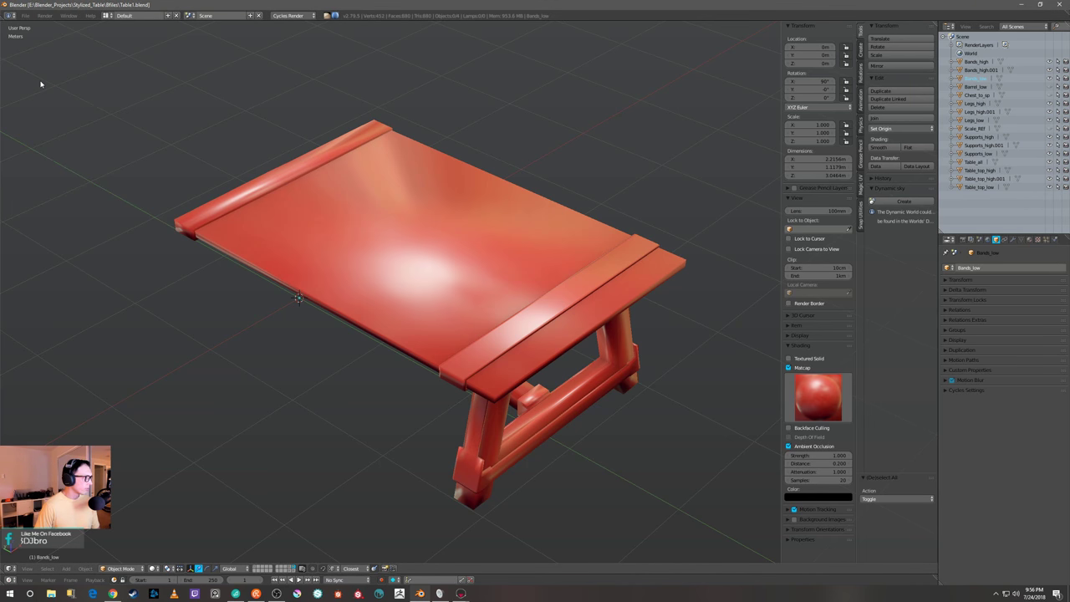
left_click(1063, 6)
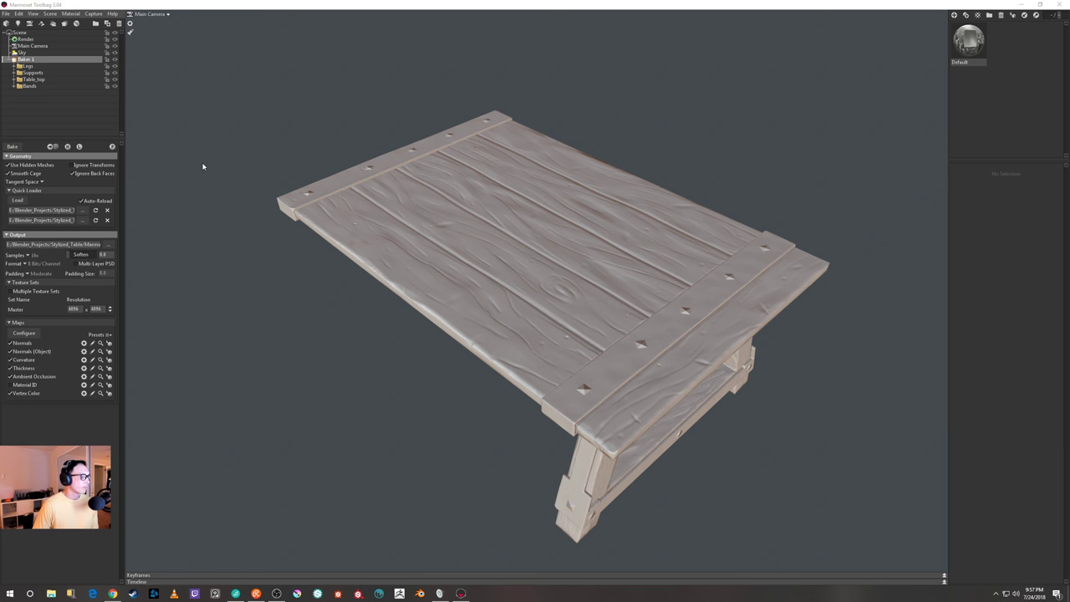
Preview the baked maps on the table and inspect its top and legs from several angles
left_click(113, 147)
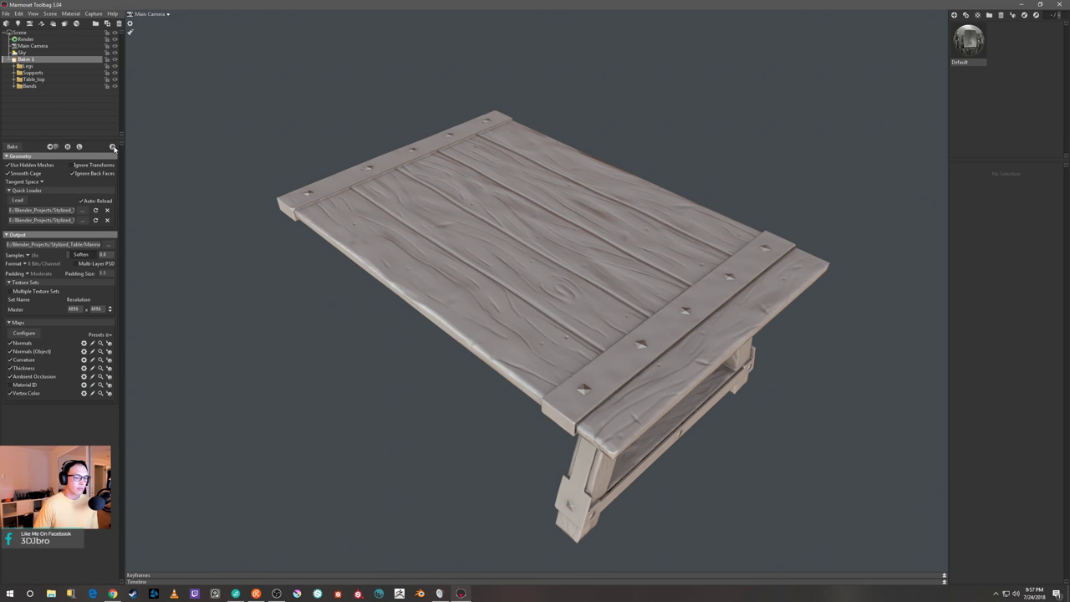
scroll(676, 102, "down", 2)
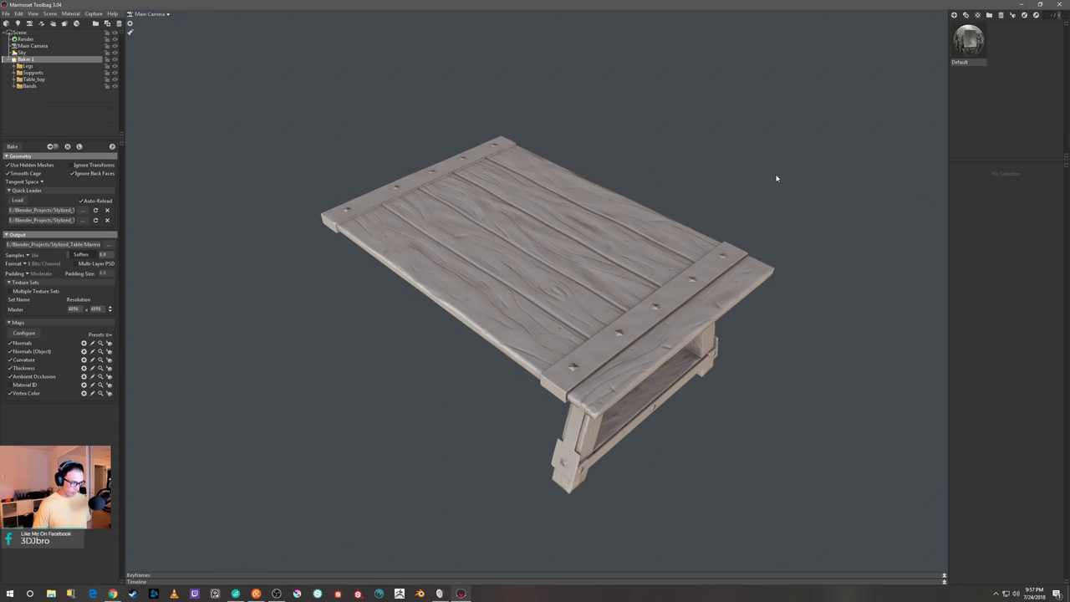
left_click_drag(776, 178, 788, 184)
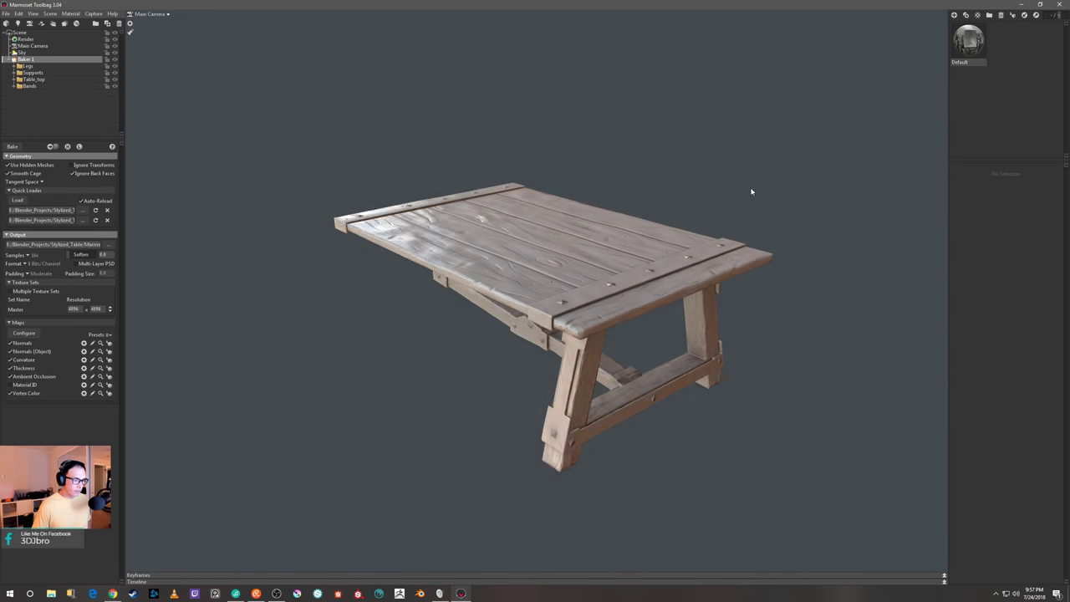
left_click_drag(782, 197, 788, 203)
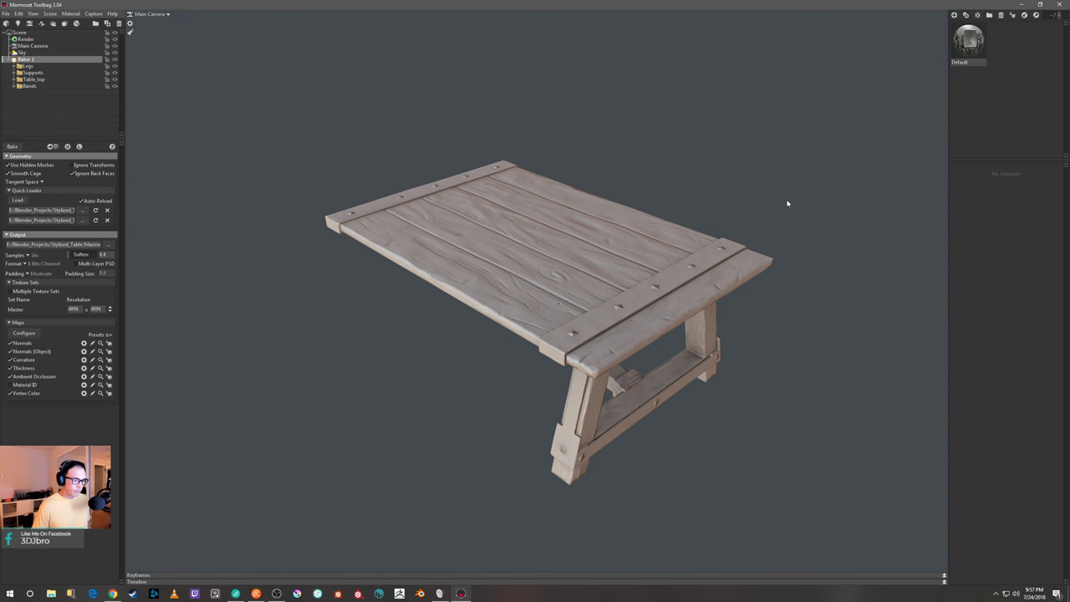
Select the Default material, keep its occlusion mode on Occlusion and expand the occlusion settings
left_click(969, 41)
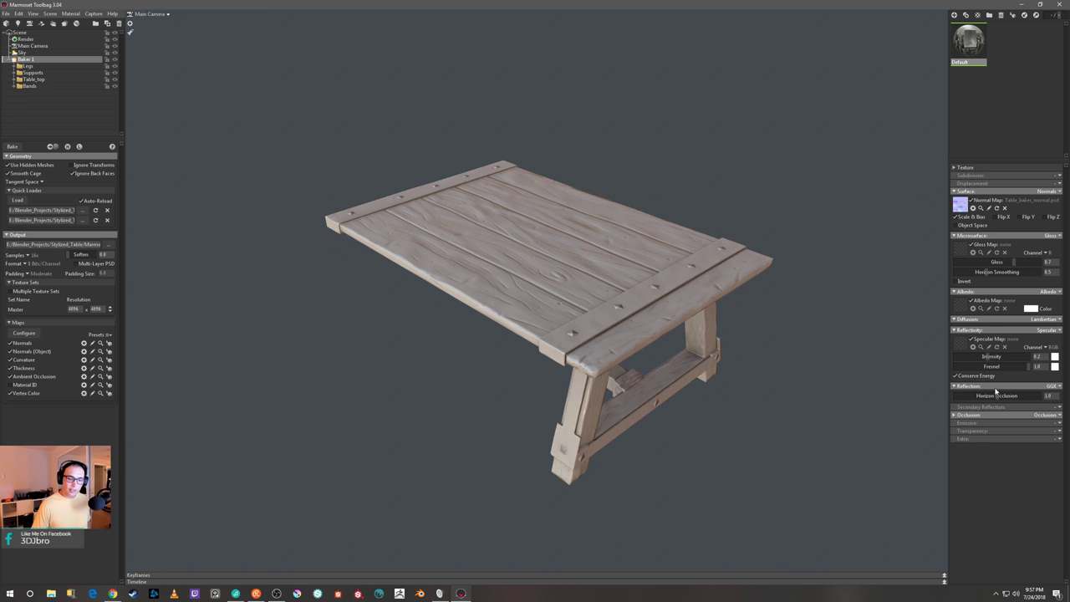
left_click(1058, 415)
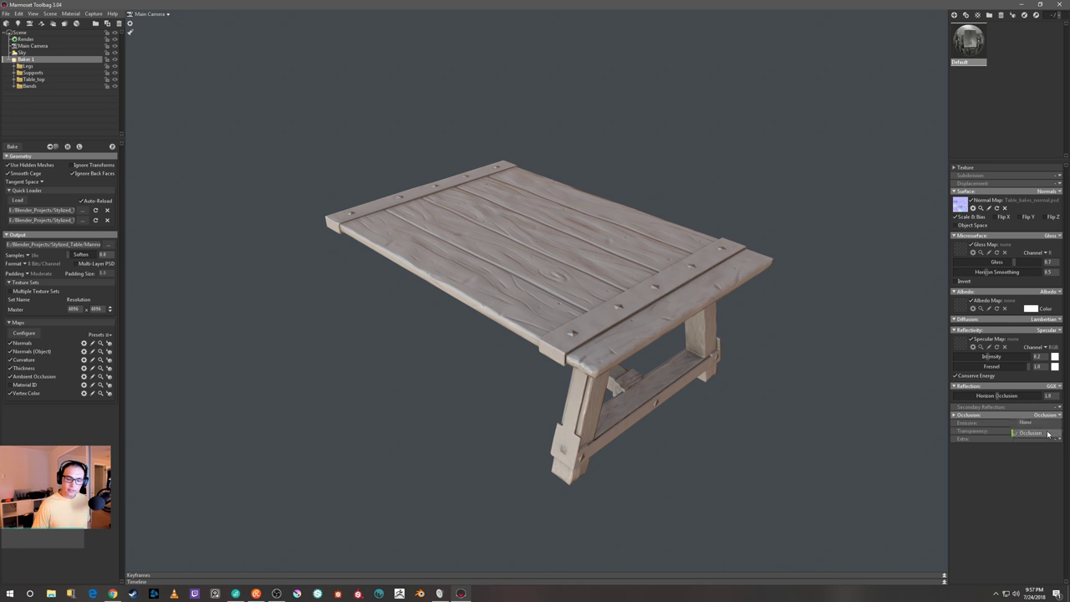
left_click(1031, 433)
left_click(955, 416)
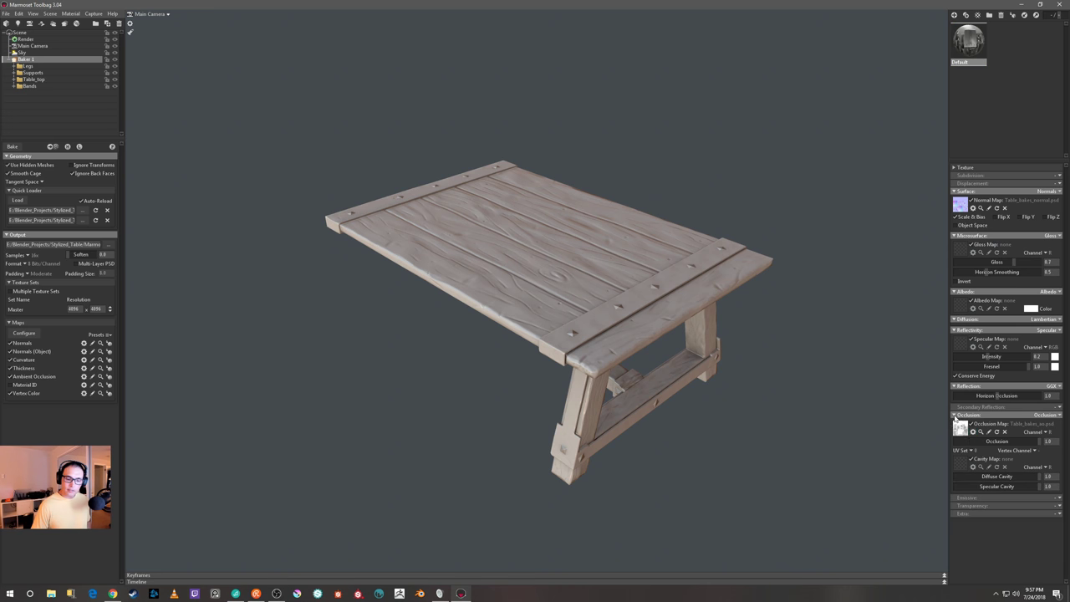
Load Table_bakes_curve as the Default material's cavity map
left_click(960, 428)
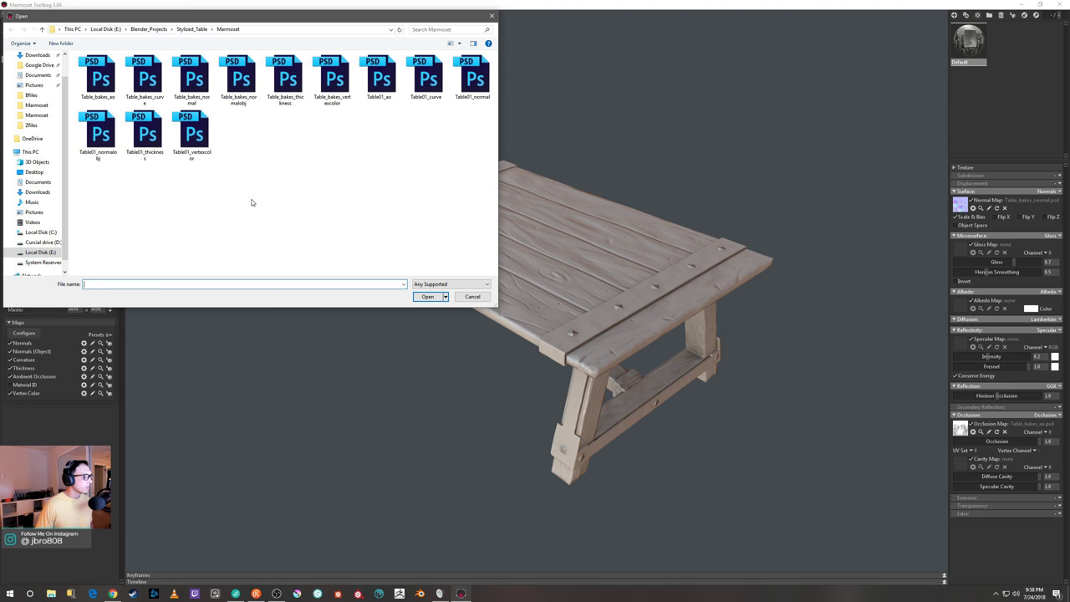
left_click(189, 144)
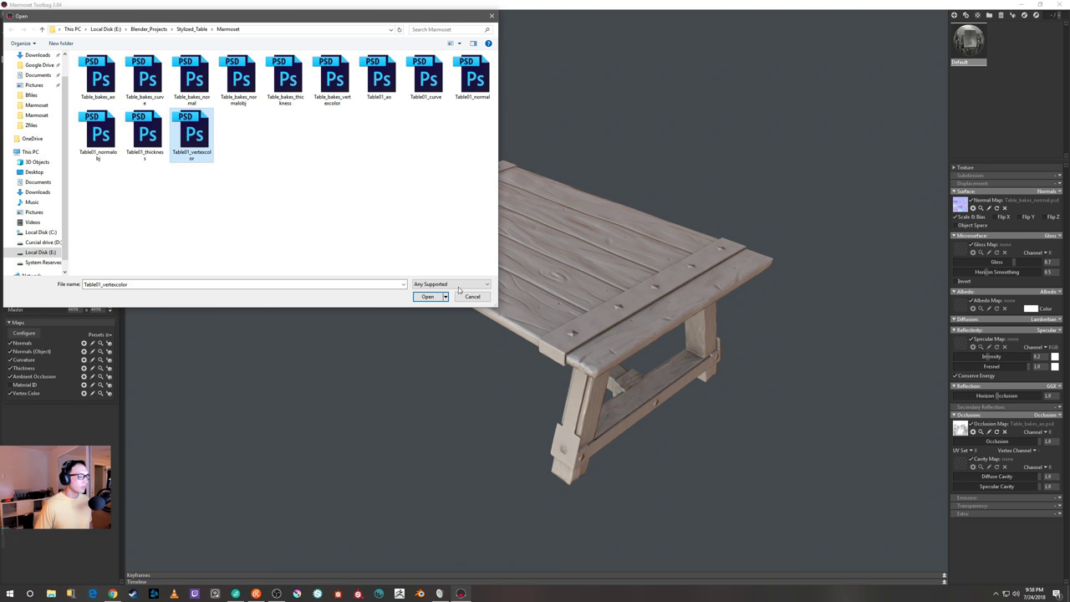
left_click(455, 243)
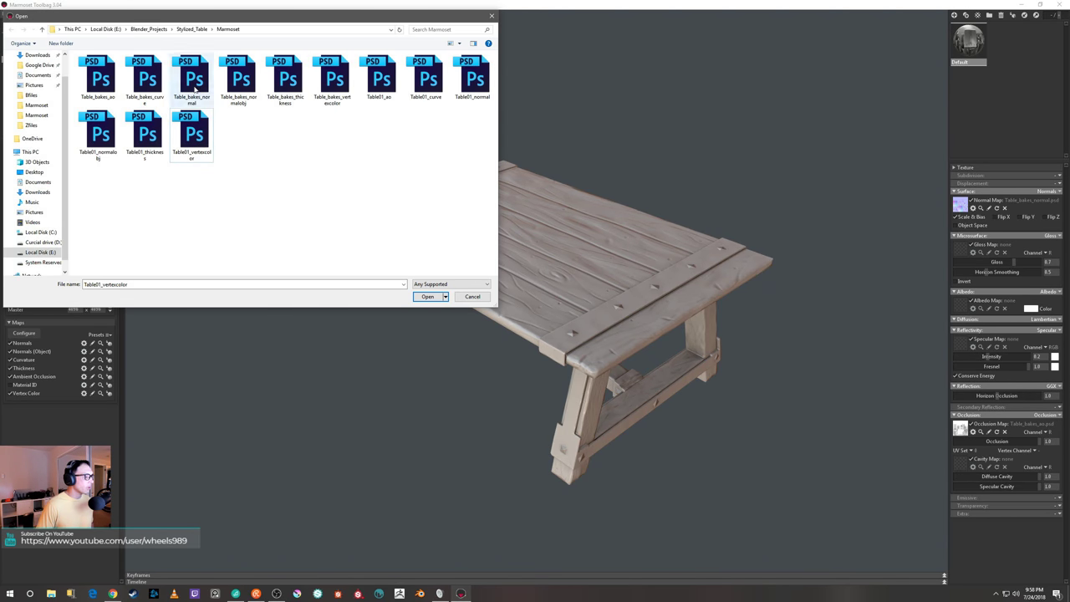
left_click(147, 80)
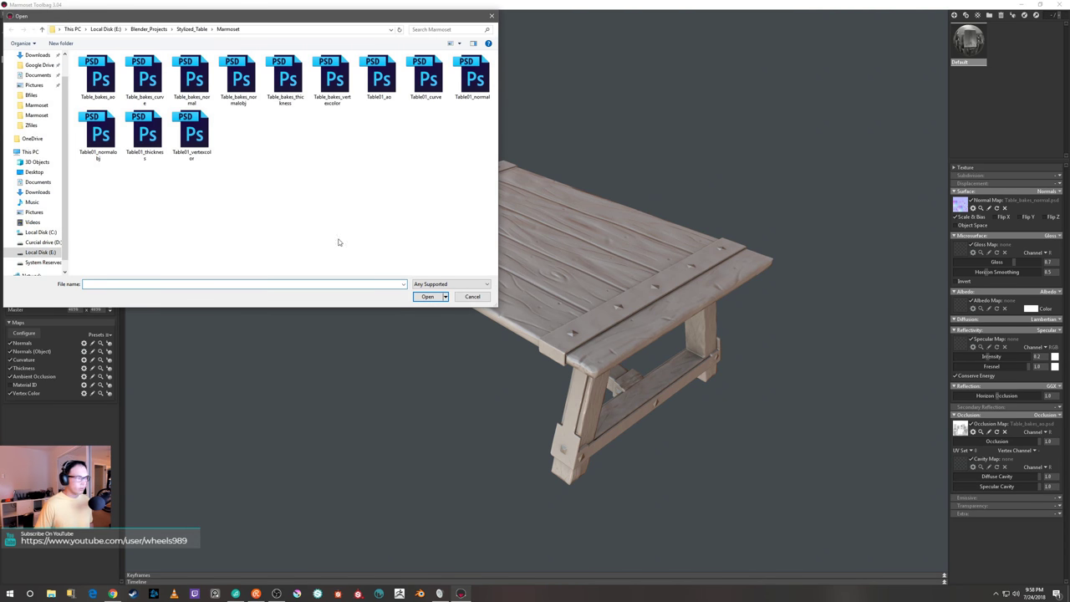
double_click(146, 79)
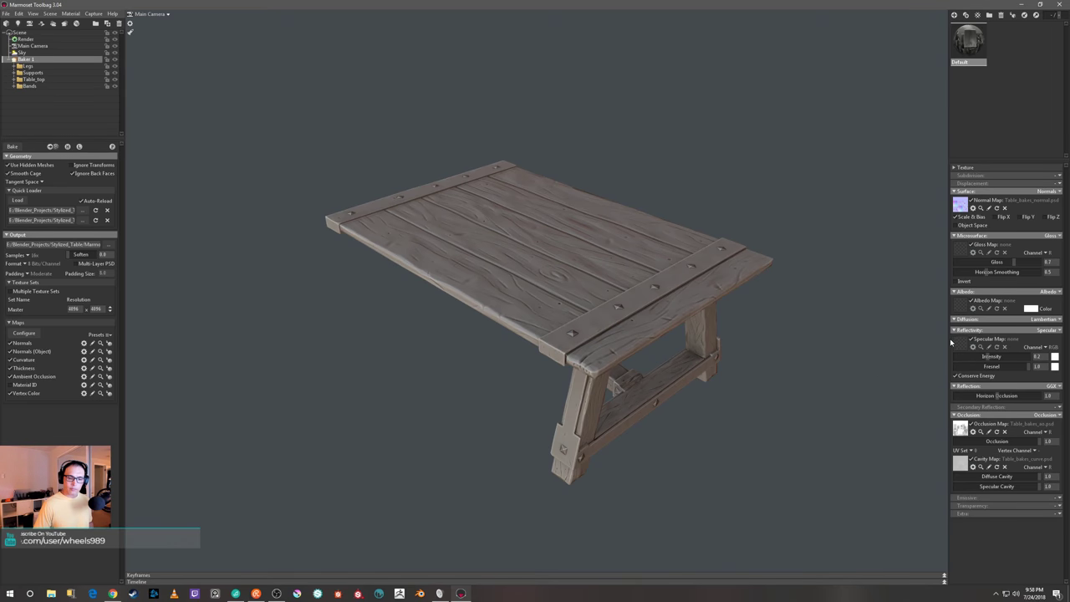
Load Table_bakes_vertexcolor as the Default material's albedo map and inspect the table under rotated sky lighting
left_click(961, 307)
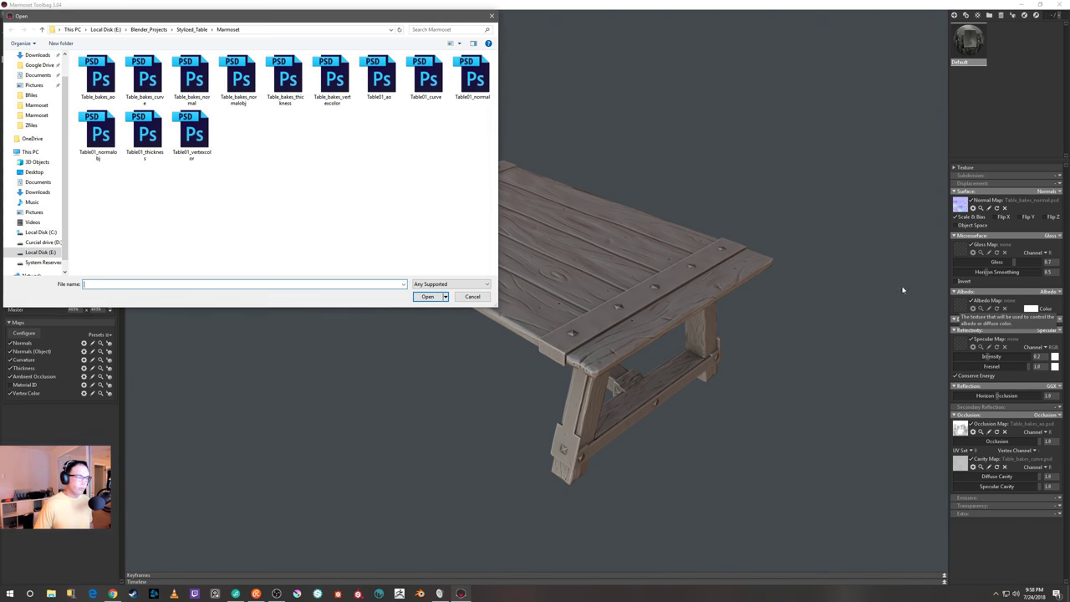
double_click(334, 82)
left_click_drag(794, 331, 677, 378)
left_click_drag(774, 374, 726, 409, "shift")
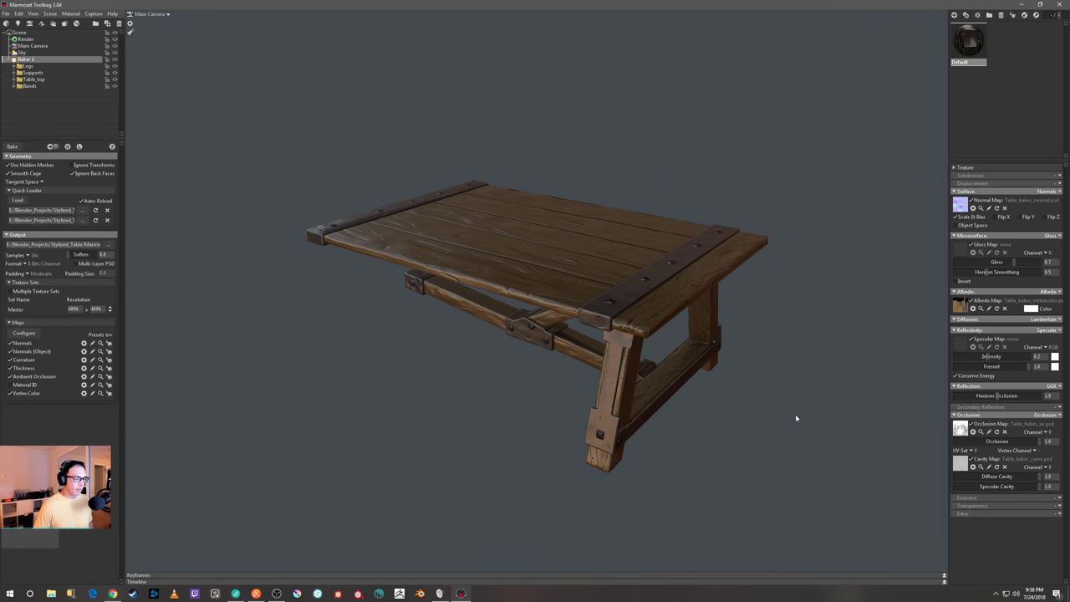
left_click_drag(795, 418, 751, 401)
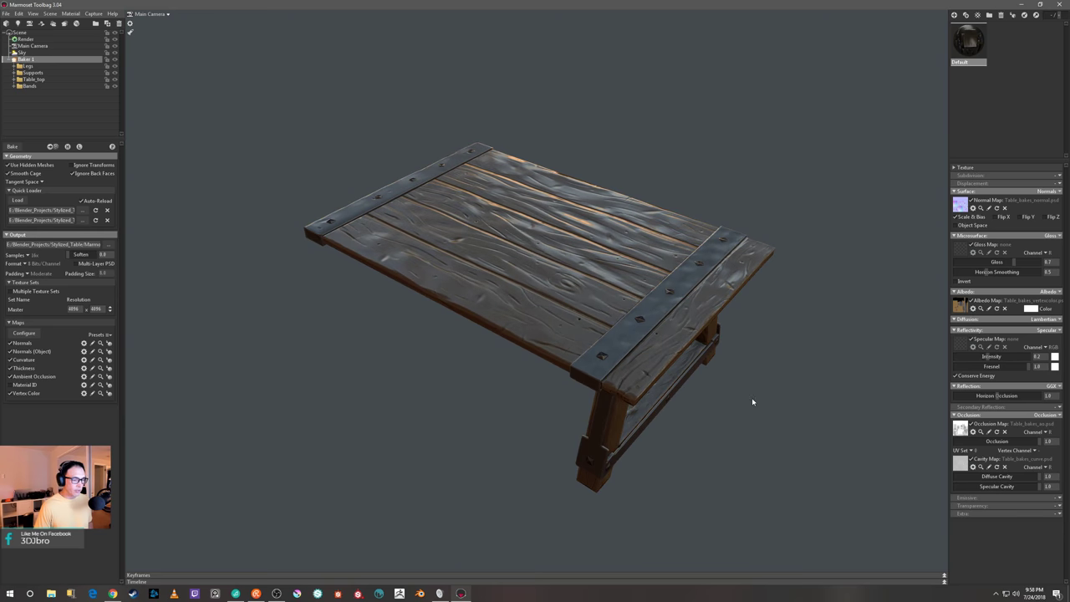
right_click_drag(807, 429, 795, 394)
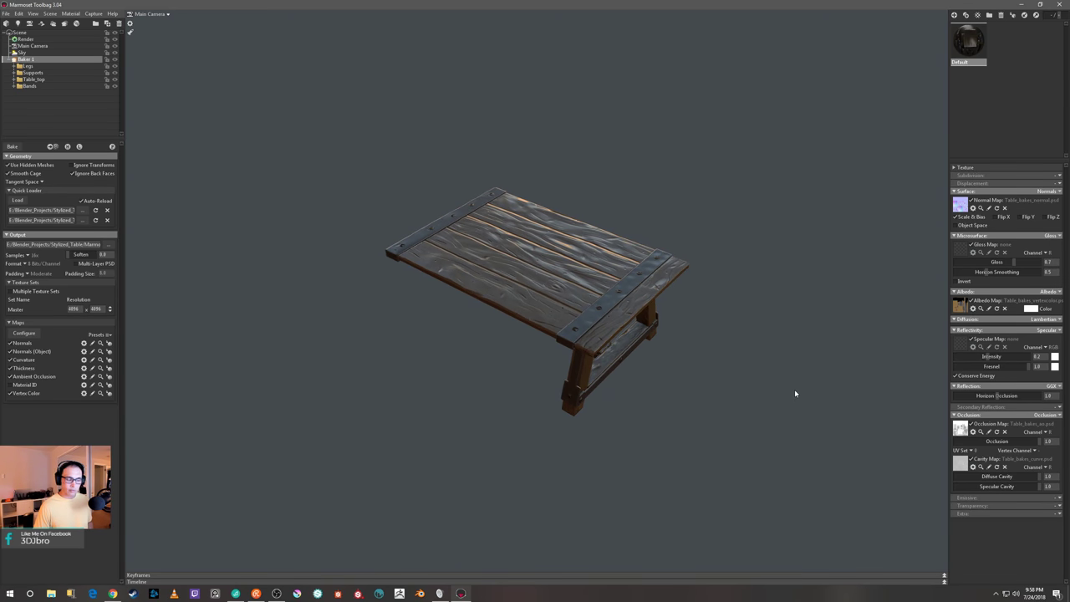
left_click_drag(794, 393, 762, 381)
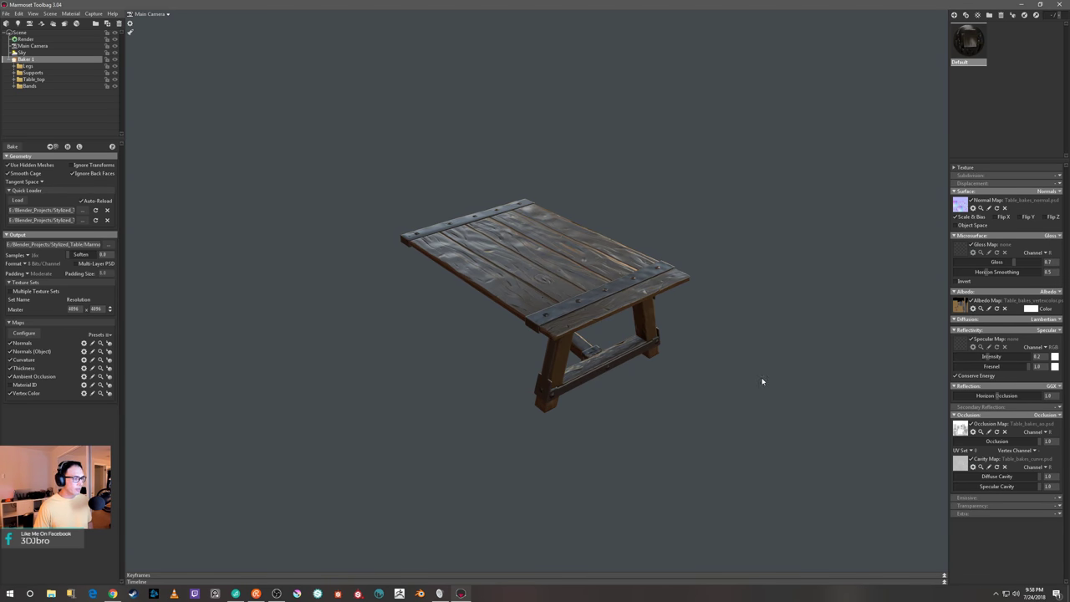
Add a spot light to the scene and position it above the table, aimed down at it
left_click(18, 23)
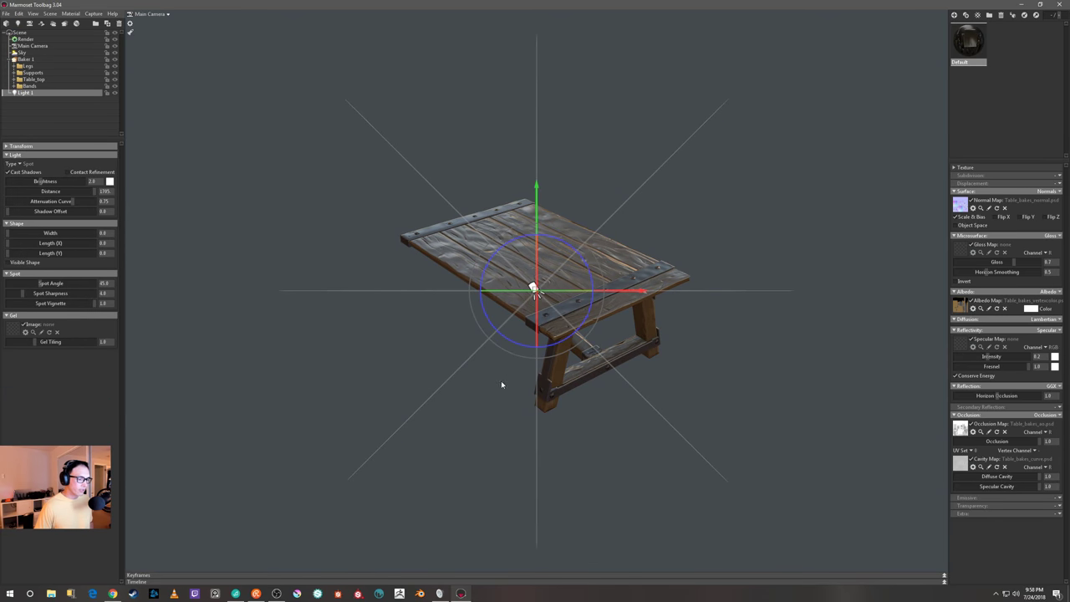
left_click_drag(502, 384, 731, 306)
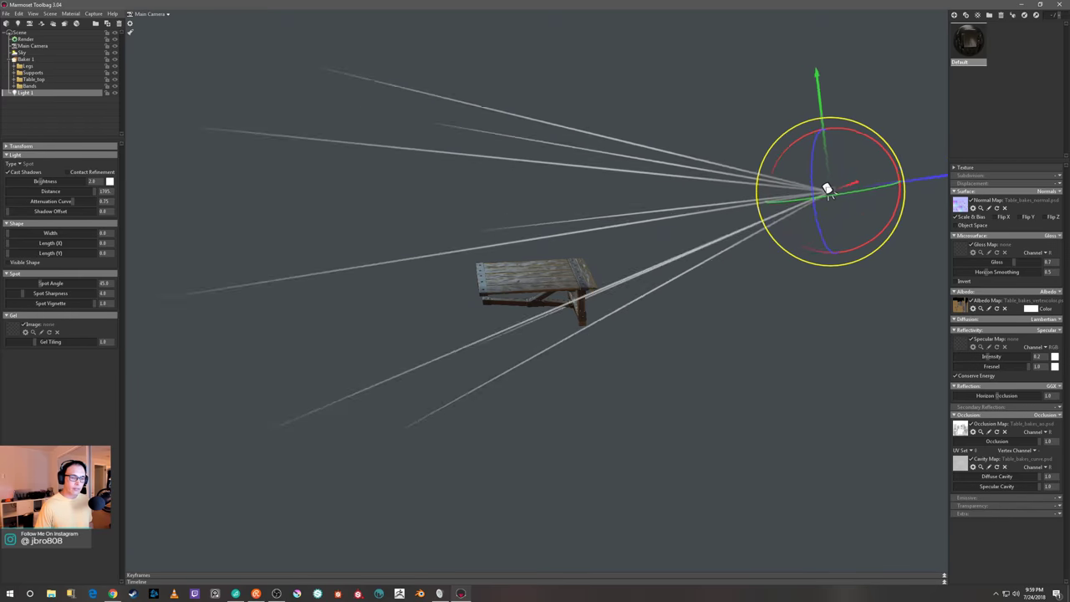
left_click_drag(828, 191, 828, 189)
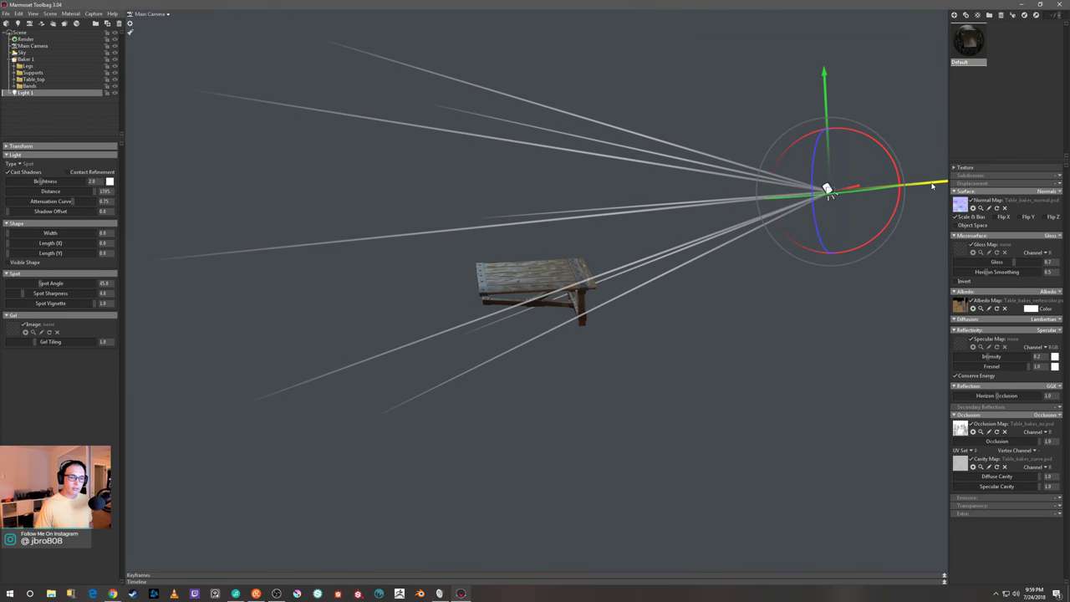
left_click_drag(933, 186, 230, 195)
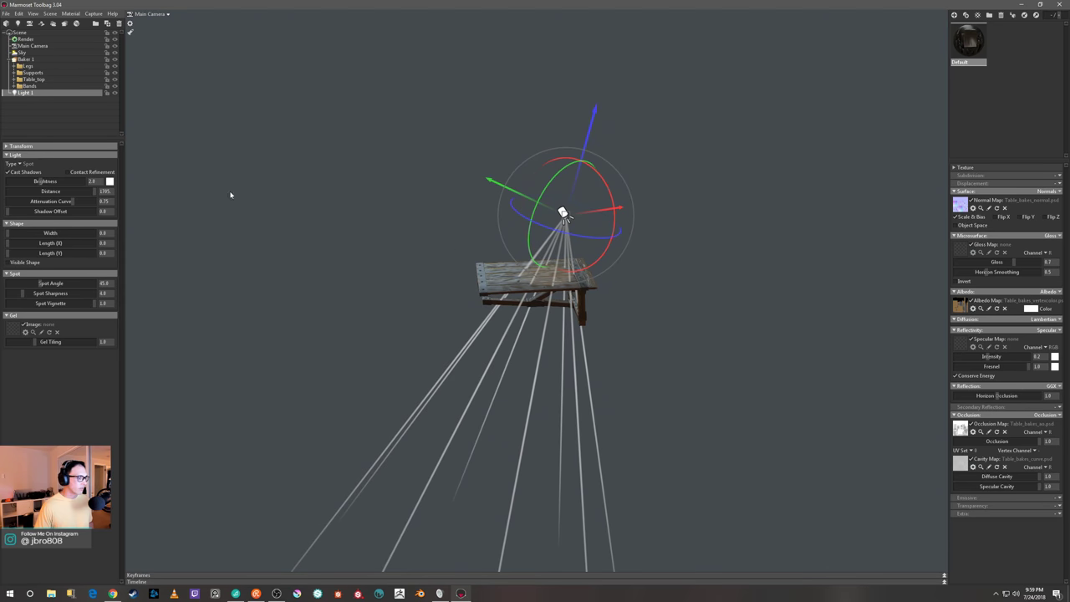
Change the spot light's type to Omni and move it higher above the table
left_click(24, 164)
left_click(33, 167)
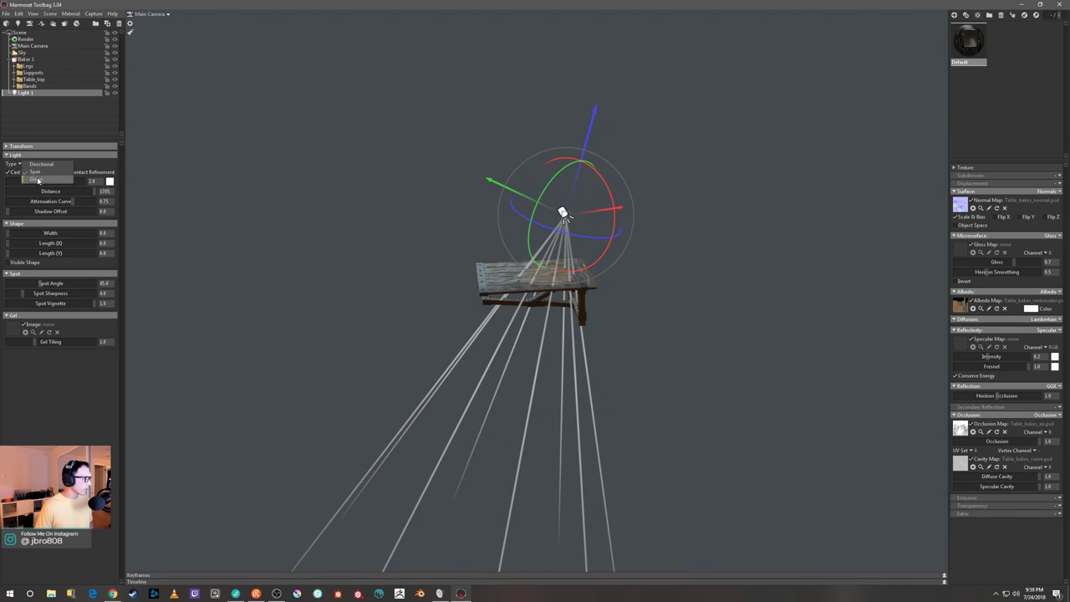
left_click_drag(585, 125, 577, 75)
left_click_drag(566, 129, 599, 164)
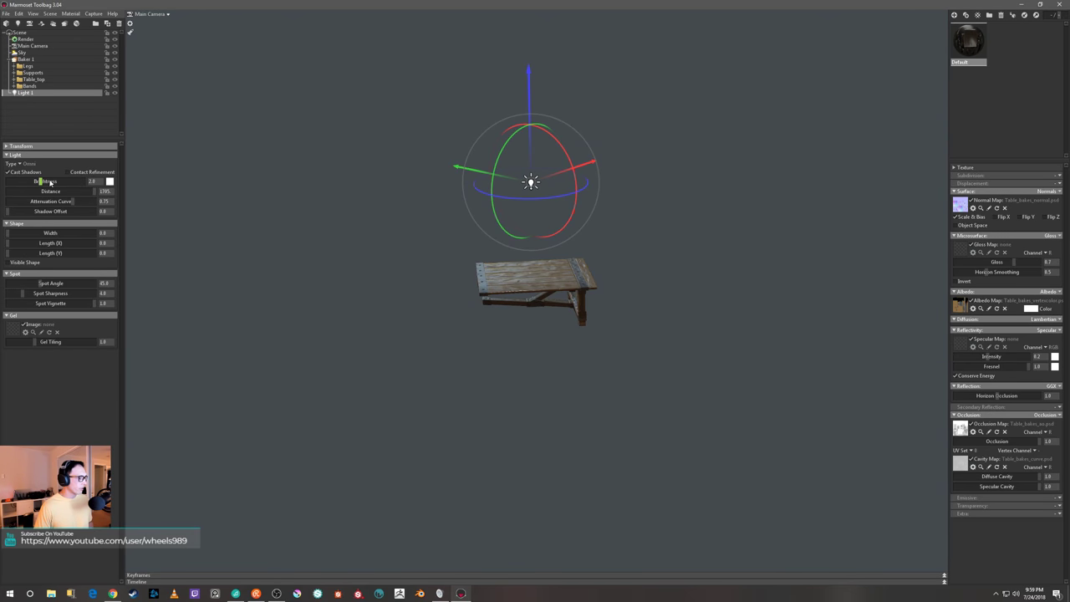
Raise the omni light's brightness above 6 and inspect the table's wood and metal bands from several angles under changed sky lighting
mouse_move(50, 182)
left_mouse_down()
mouse_move(75, 184)
mouse_move(49, 184)
left_mouse_up()
left_click_drag(719, 300, 642, 299)
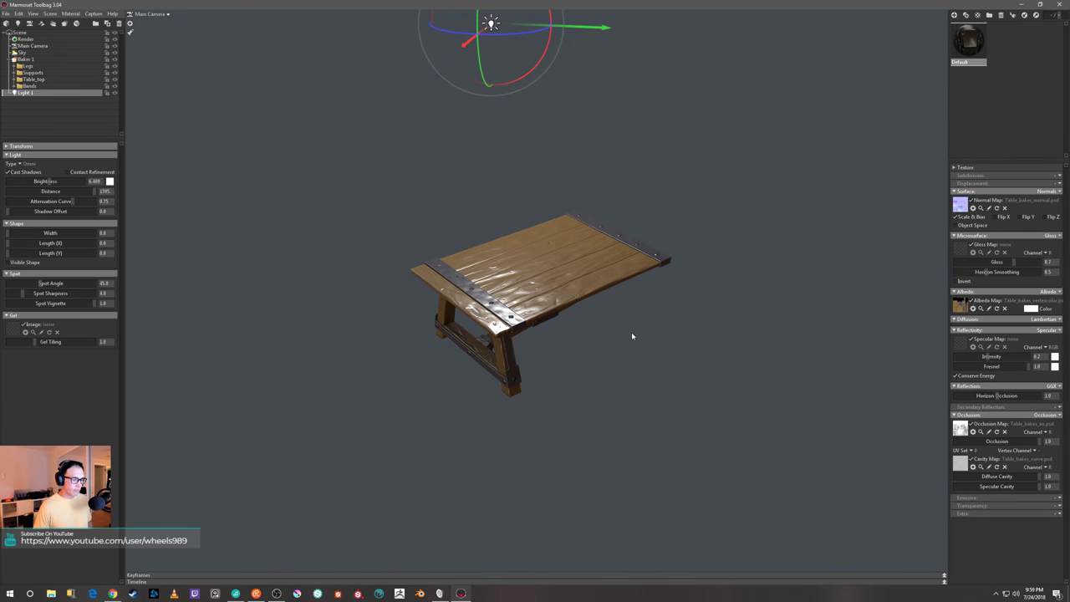
left_click_drag(632, 337, 734, 361)
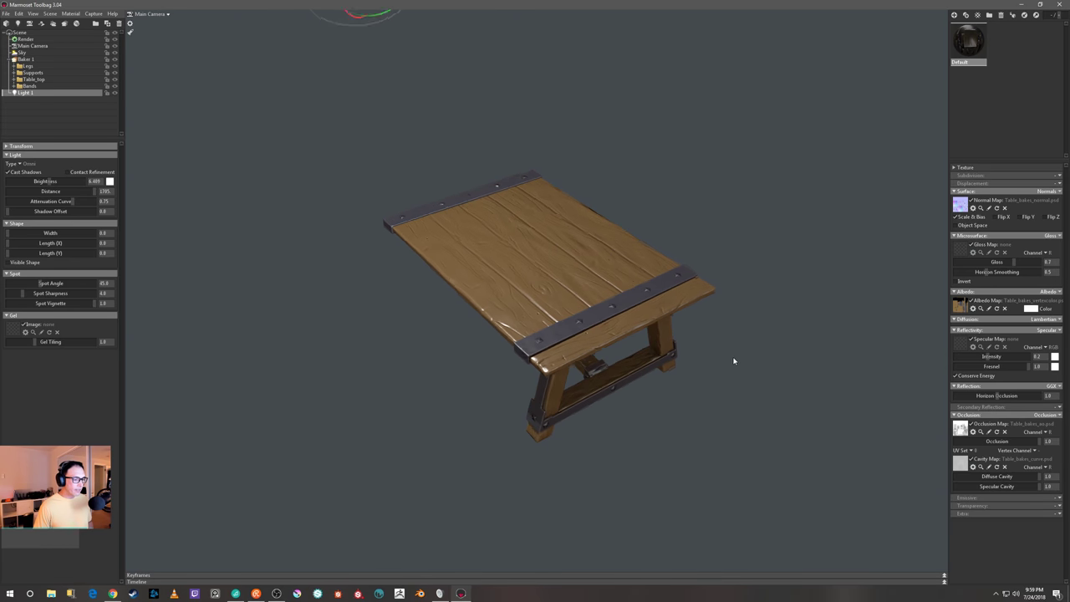
right_click_drag(734, 361, 521, 286, "shift")
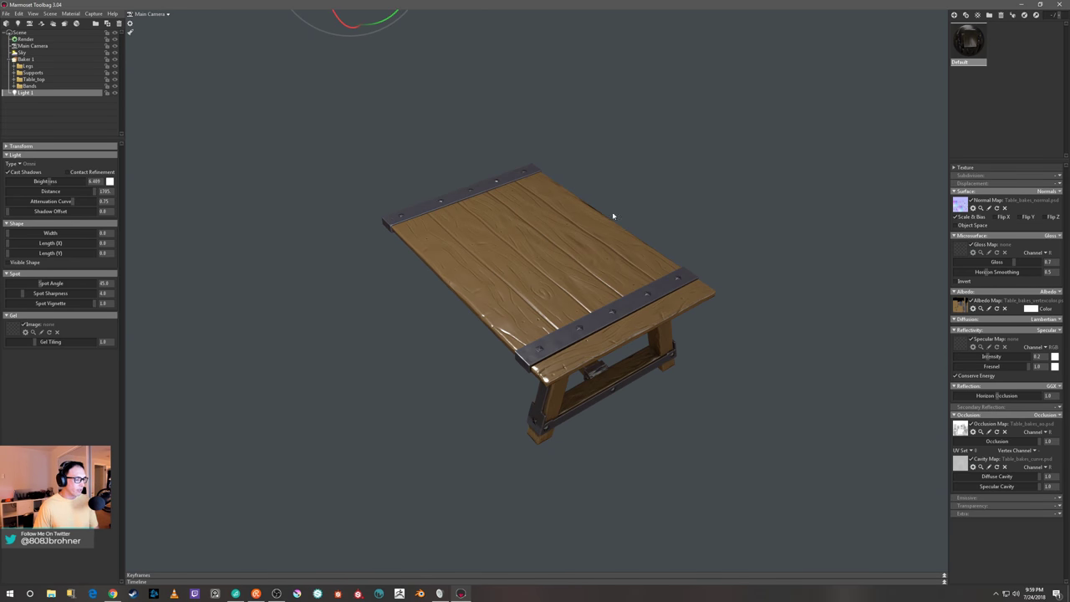
left_click_drag(407, 359, 653, 399)
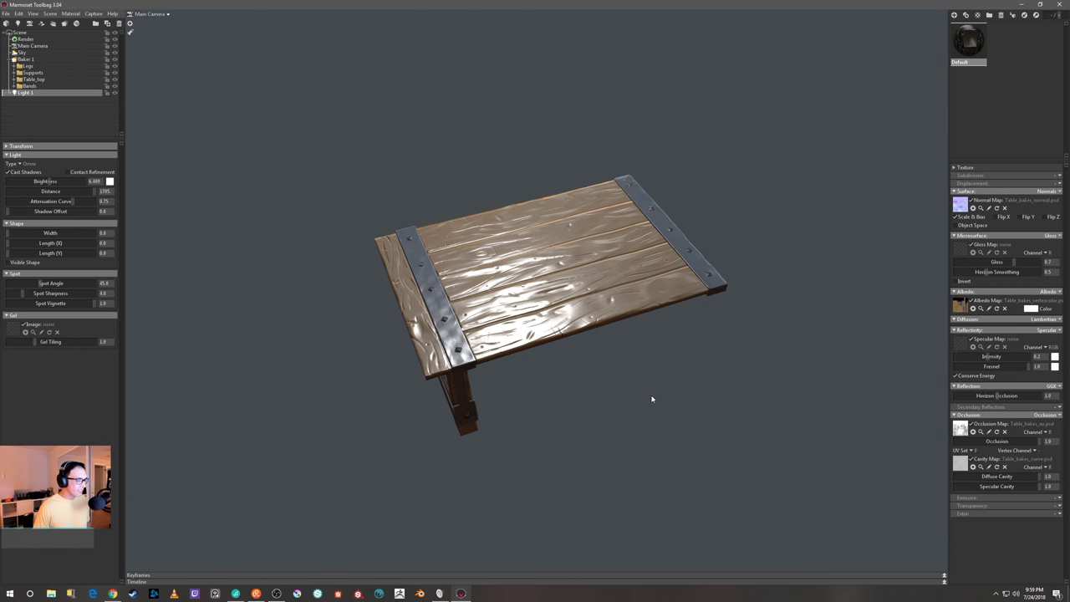
Start saving the scene as a new Toolbag Scene file in the Stylized_Table project's Marmoset folder
left_click(18, 14)
left_click(6, 14)
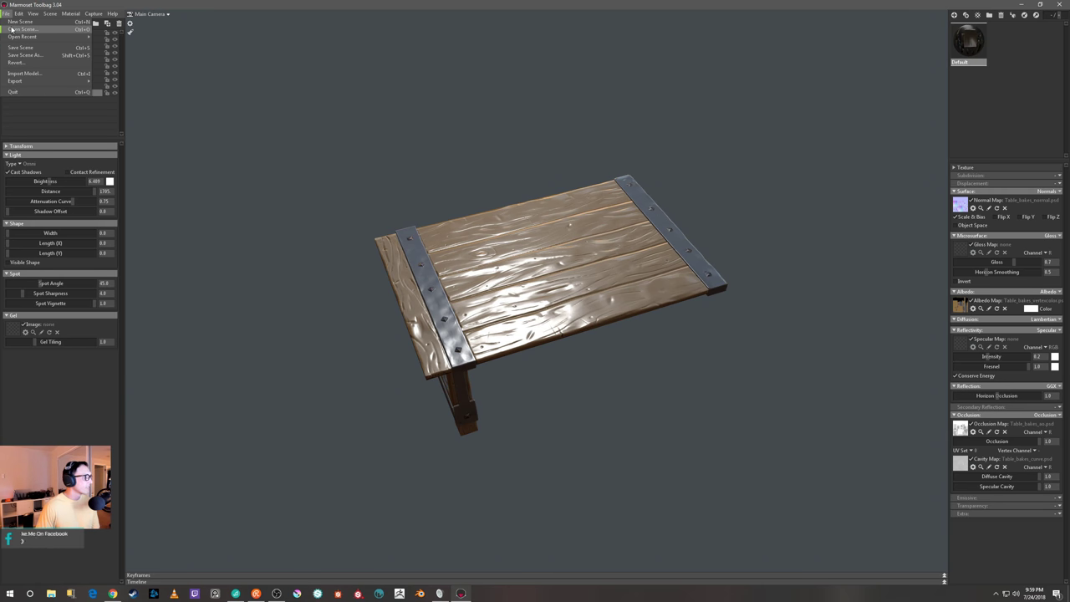
left_click(23, 55)
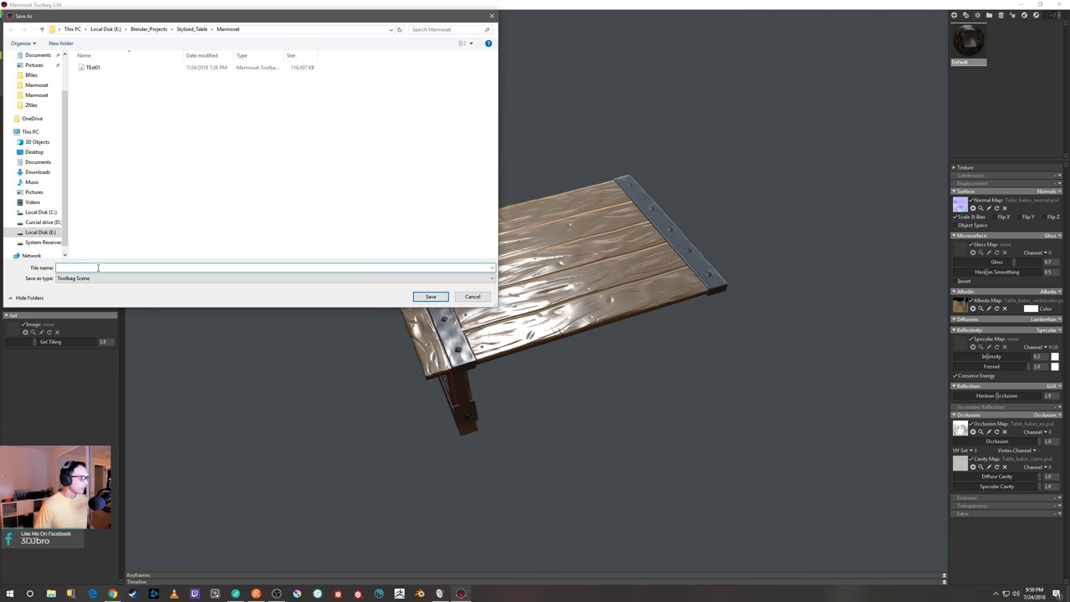
Save the Toolbag scene as Table_bake in the Stylized_Table Marmoset folder
type("Ta")
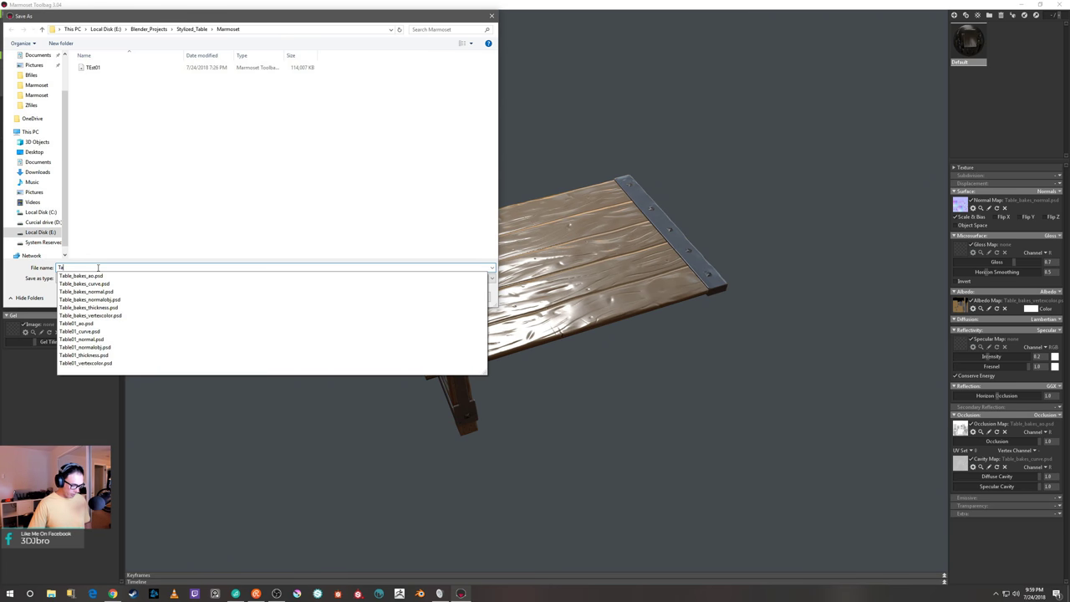
type("ble")
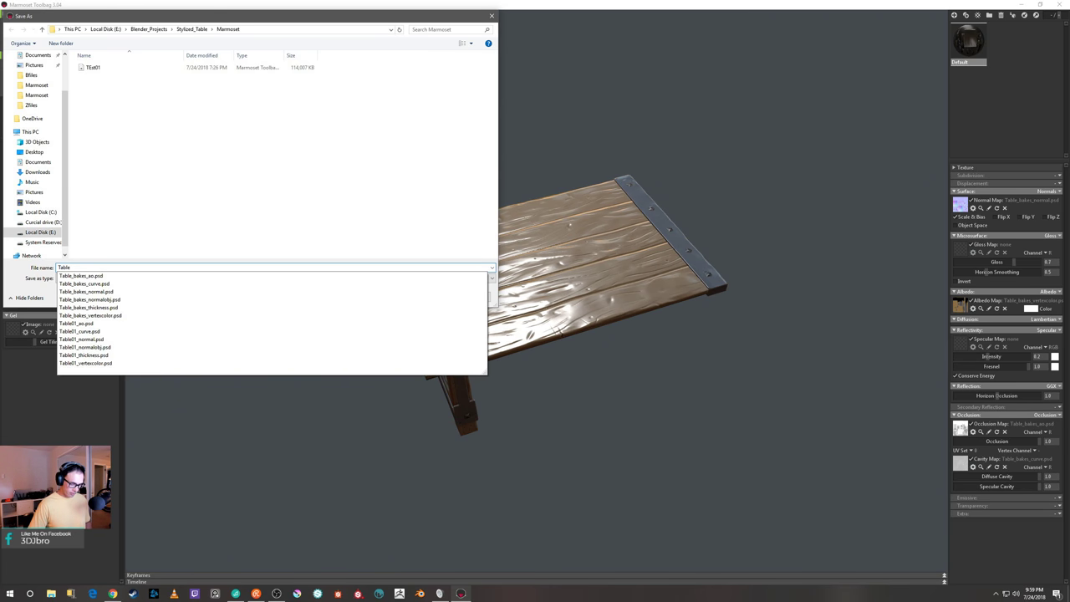
type("_bake")
key("Return")
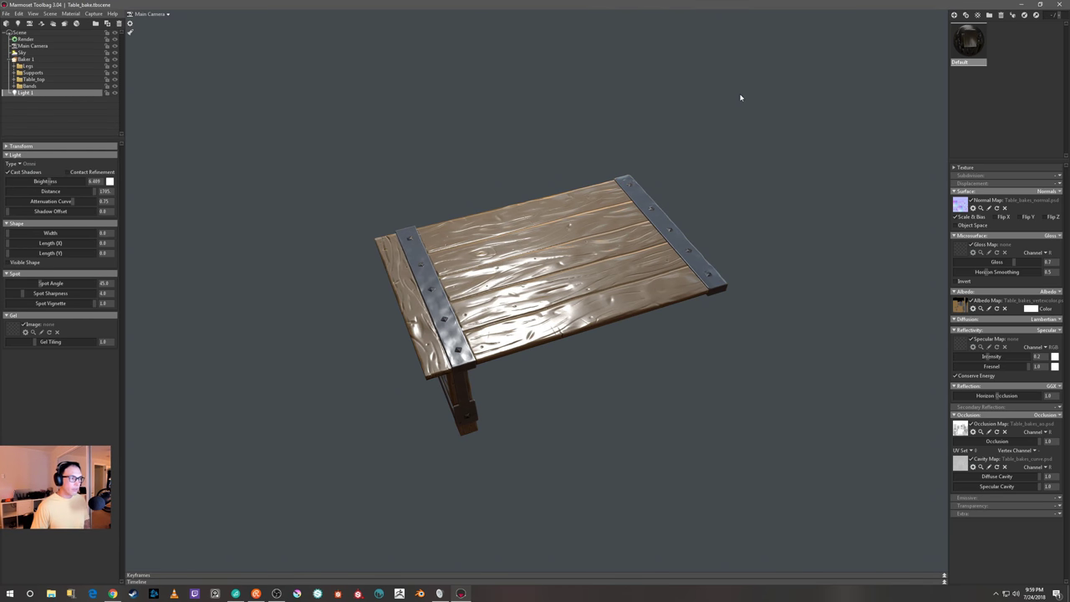
Close the Toolbag and Sound windows and switch to Substance Painter in a maximized window
left_click(1060, 6)
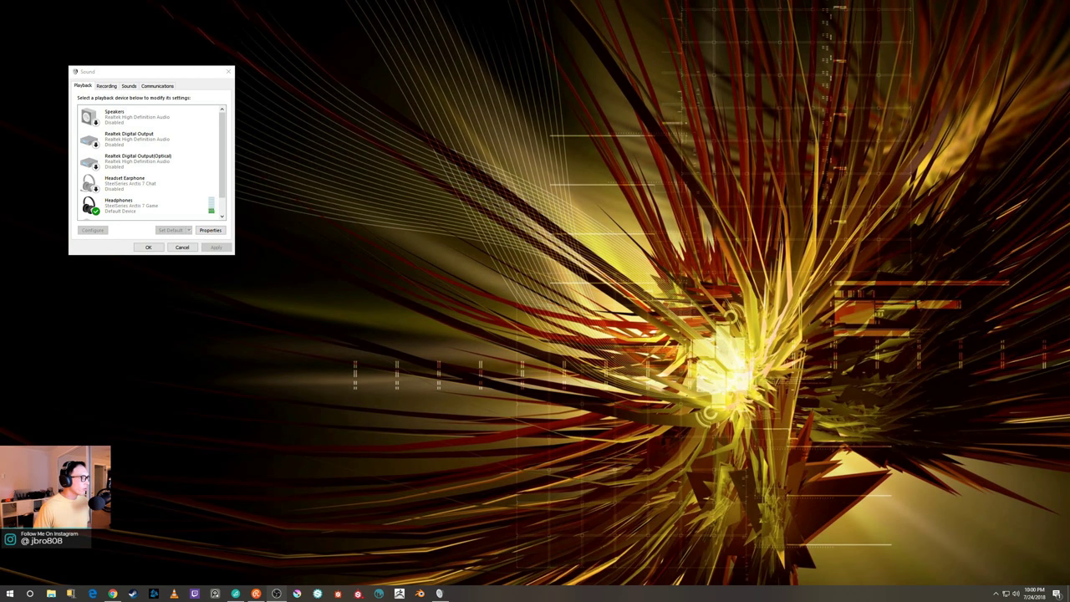
left_click(229, 72)
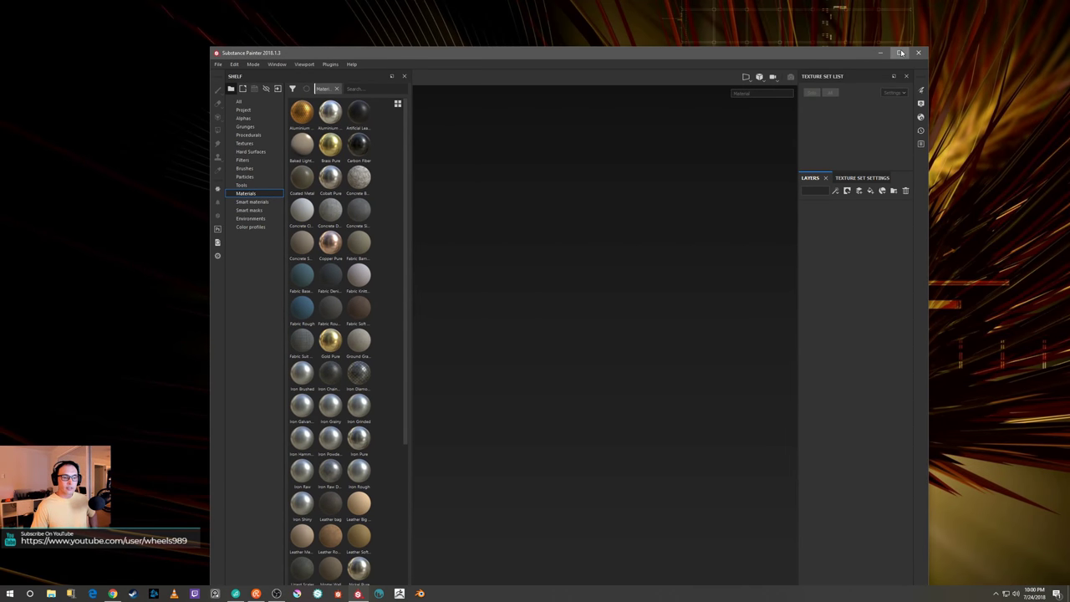
left_click(899, 53)
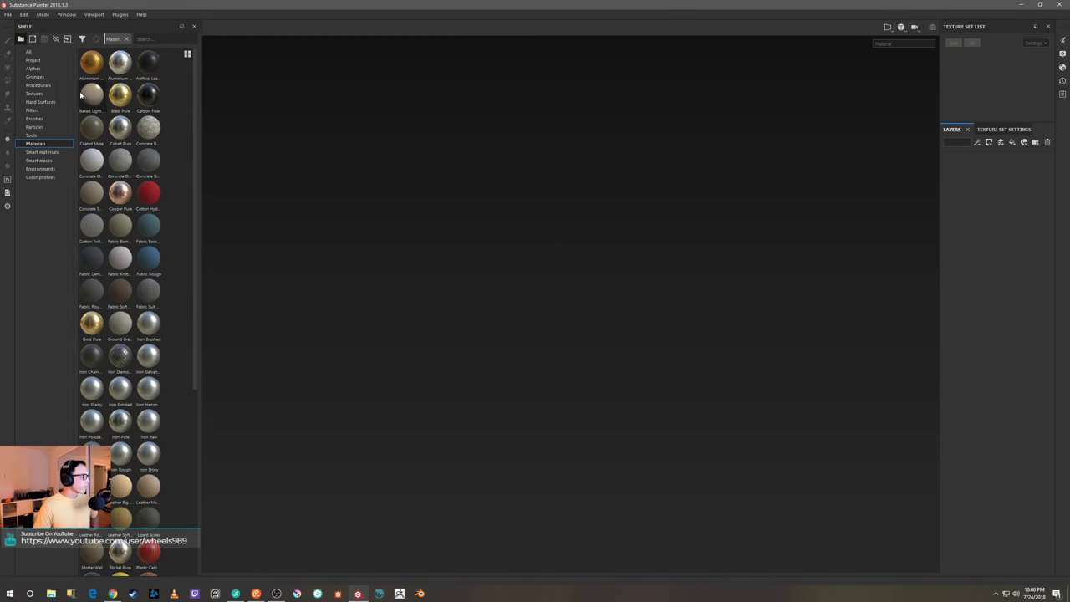
Start a new project with the OpenGL normal map format and a document resolution of 2048
left_click(8, 14)
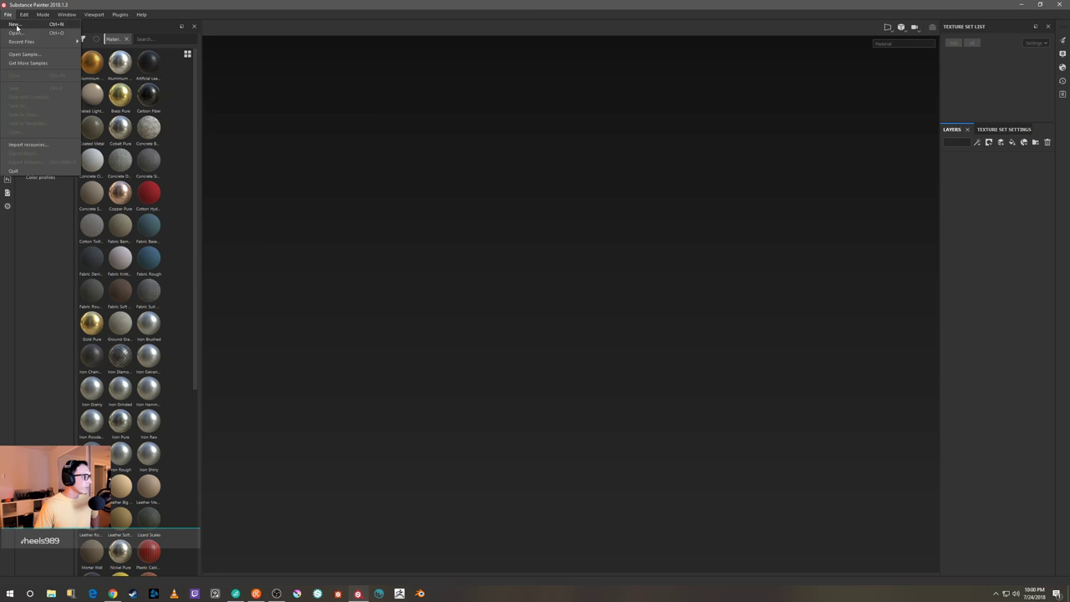
left_click(14, 24)
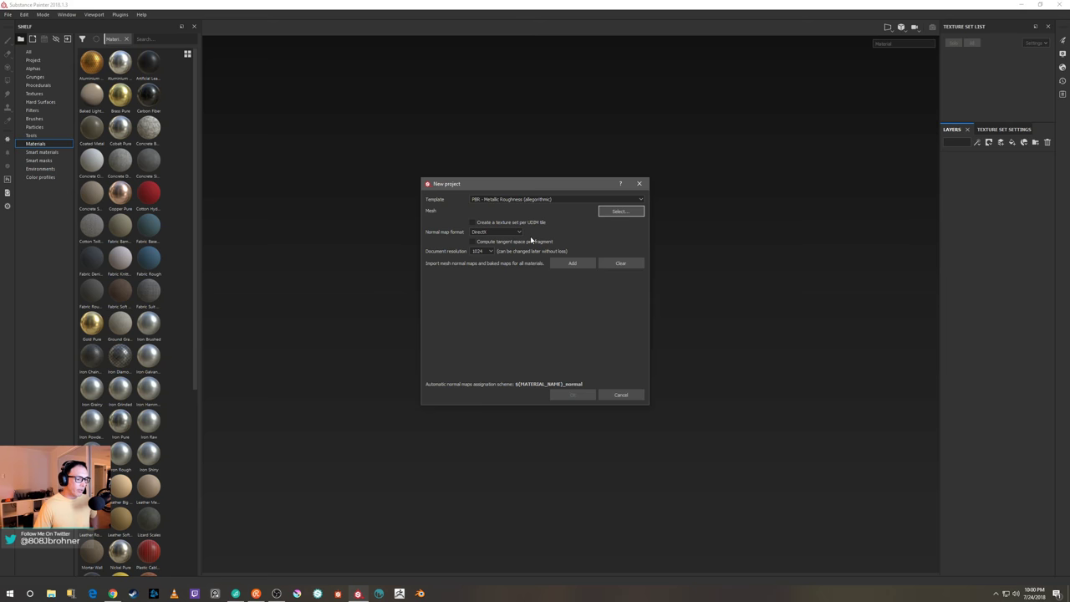
left_click(518, 234)
left_click(516, 249)
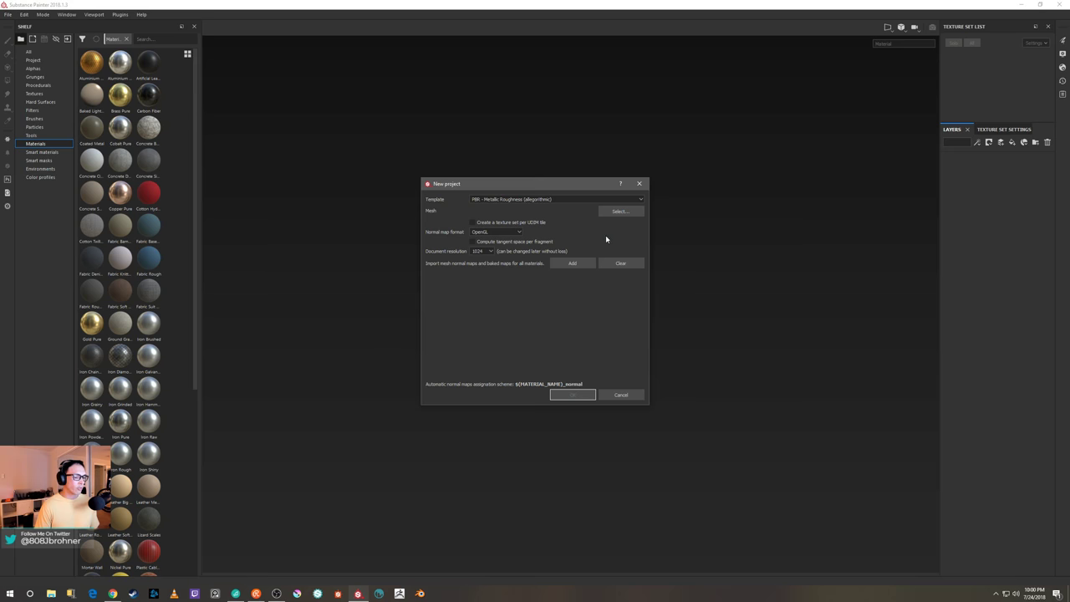
left_click(489, 251)
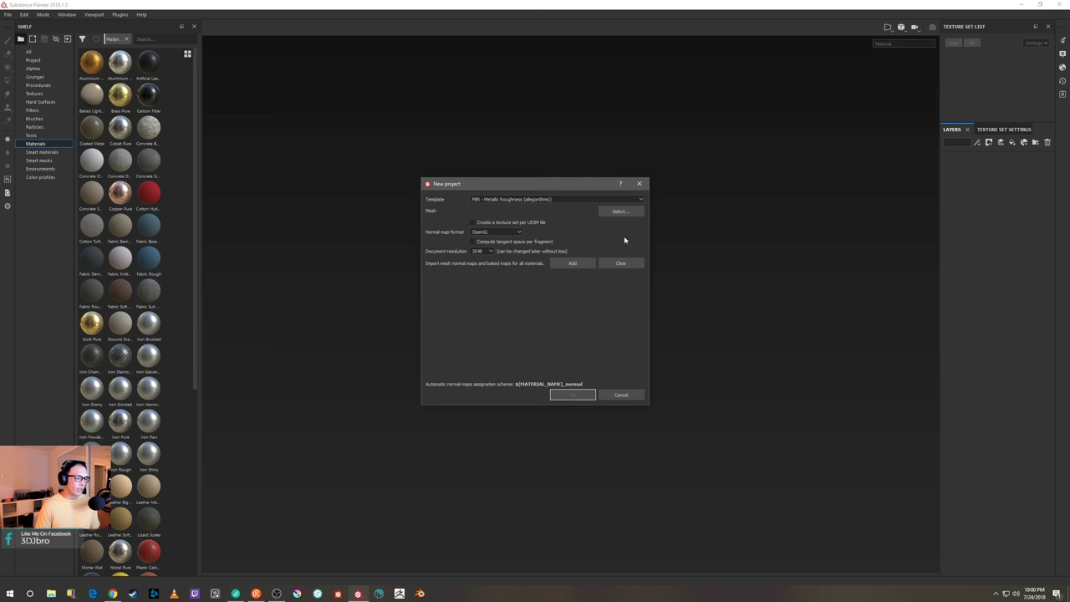
Choose Table_low from the Bfiles folder of Stylized_Table as the project mesh
left_click(620, 212)
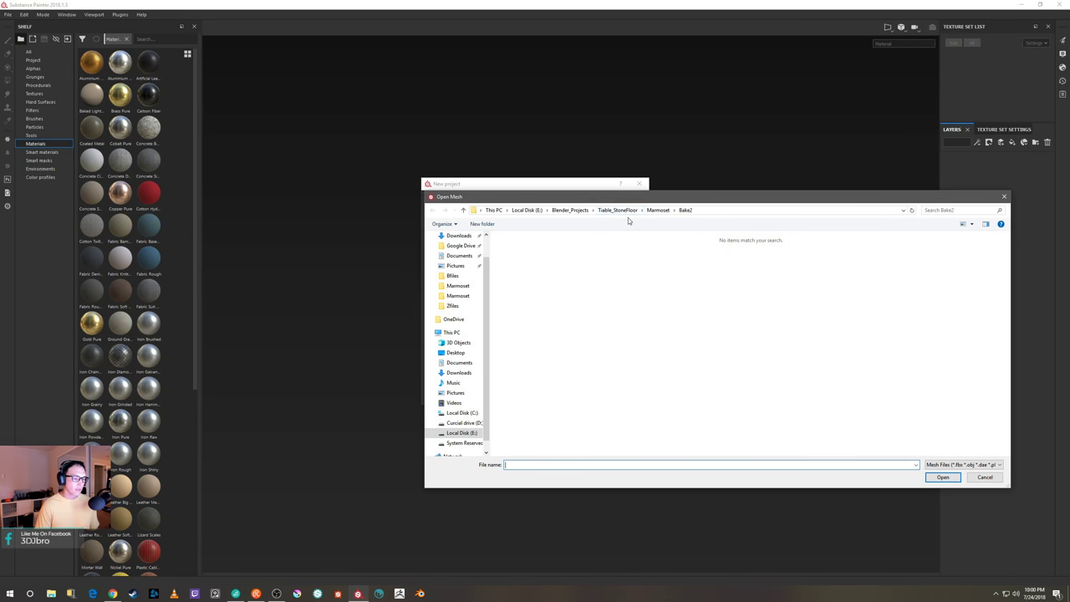
left_click(620, 210)
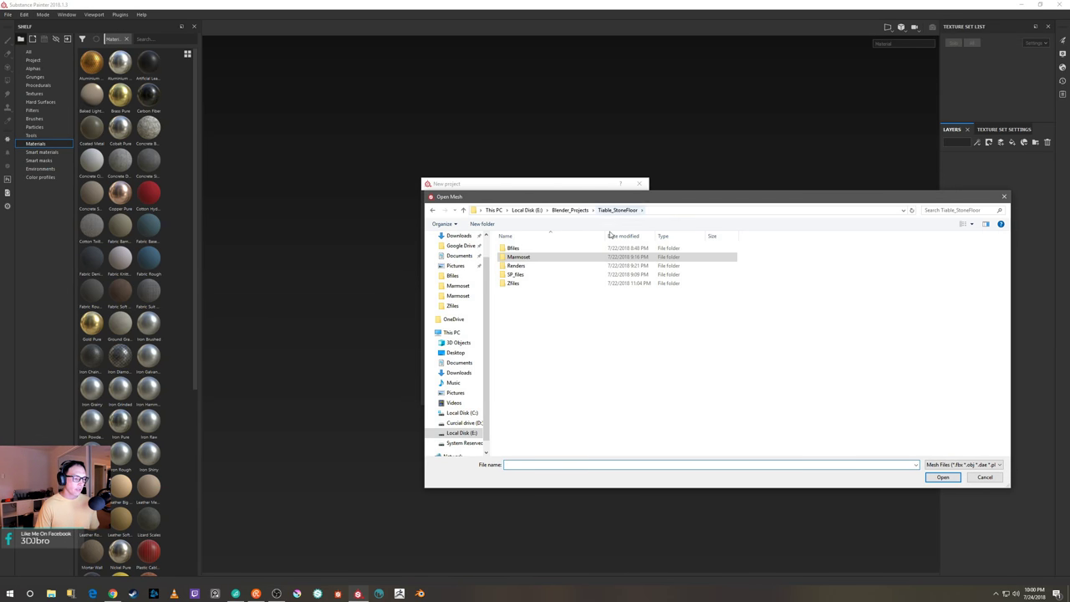
double_click(531, 248)
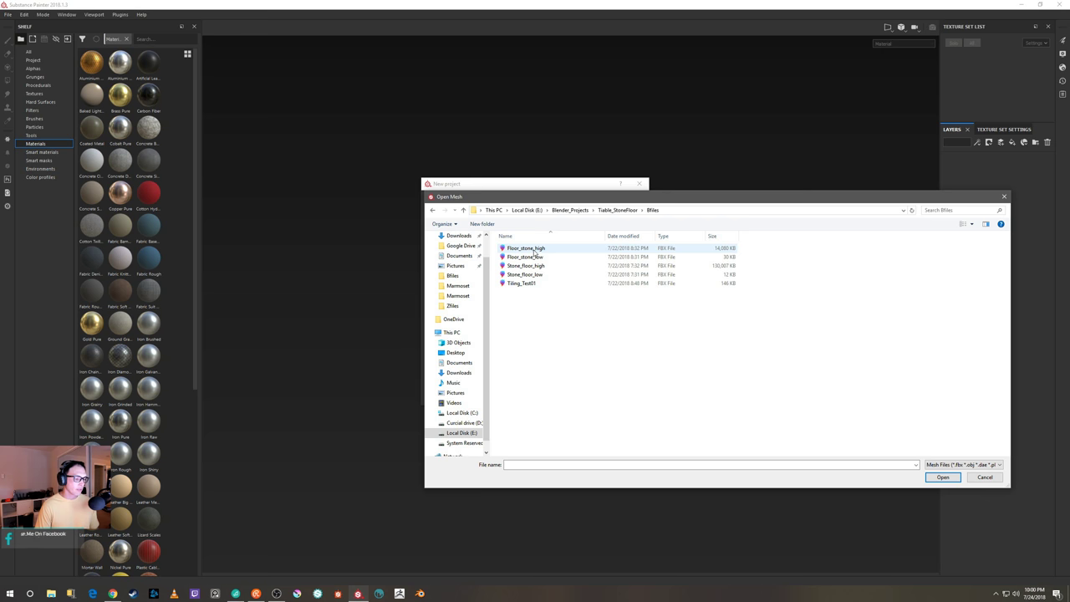
left_click(535, 257)
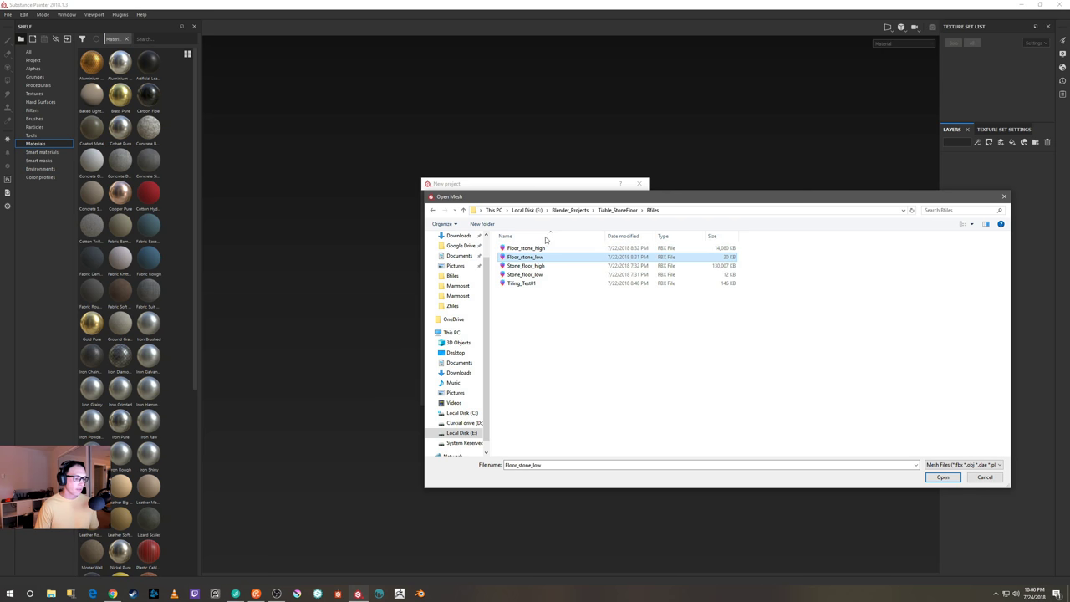
left_click(585, 210)
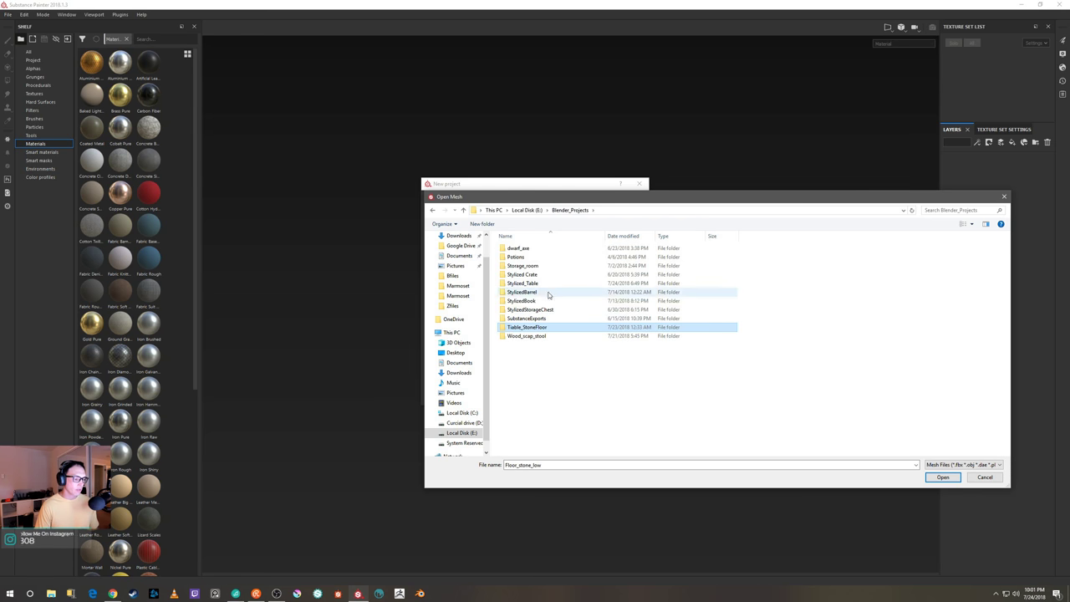
double_click(523, 283)
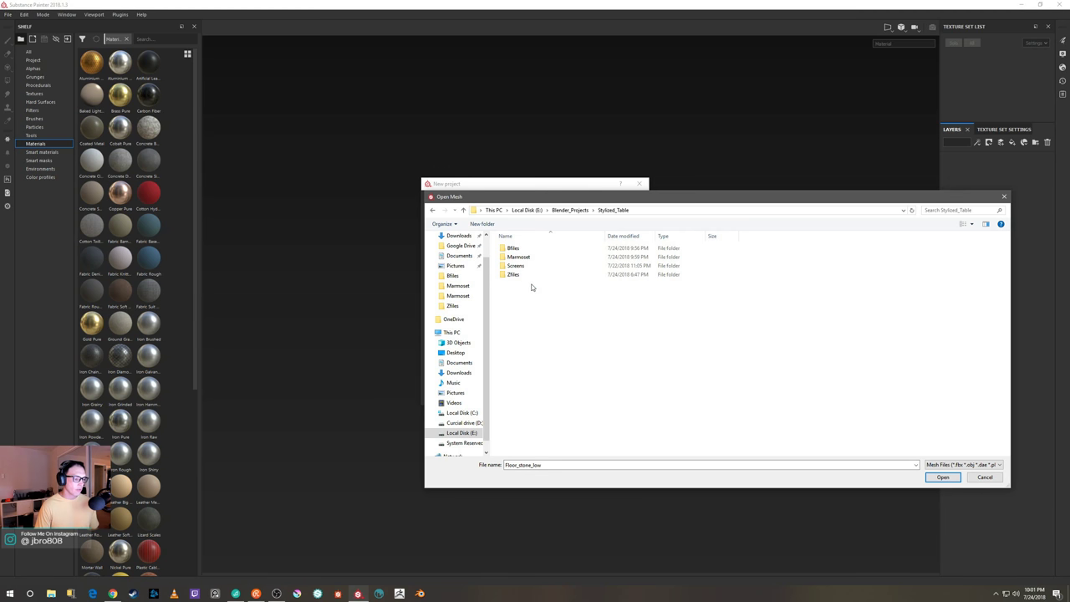
double_click(513, 248)
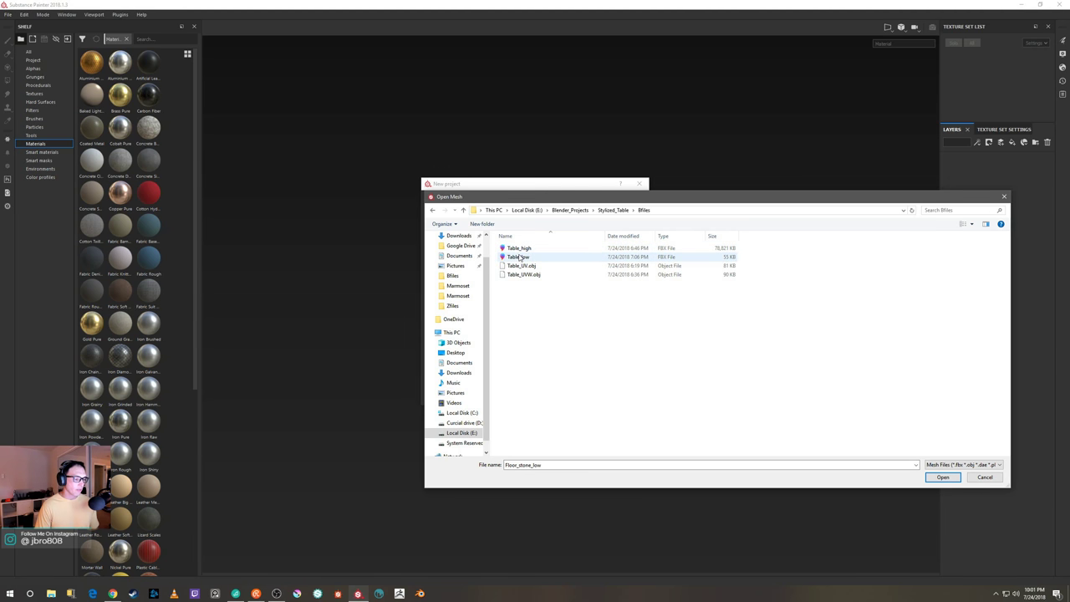
left_click(518, 257)
left_click(943, 478)
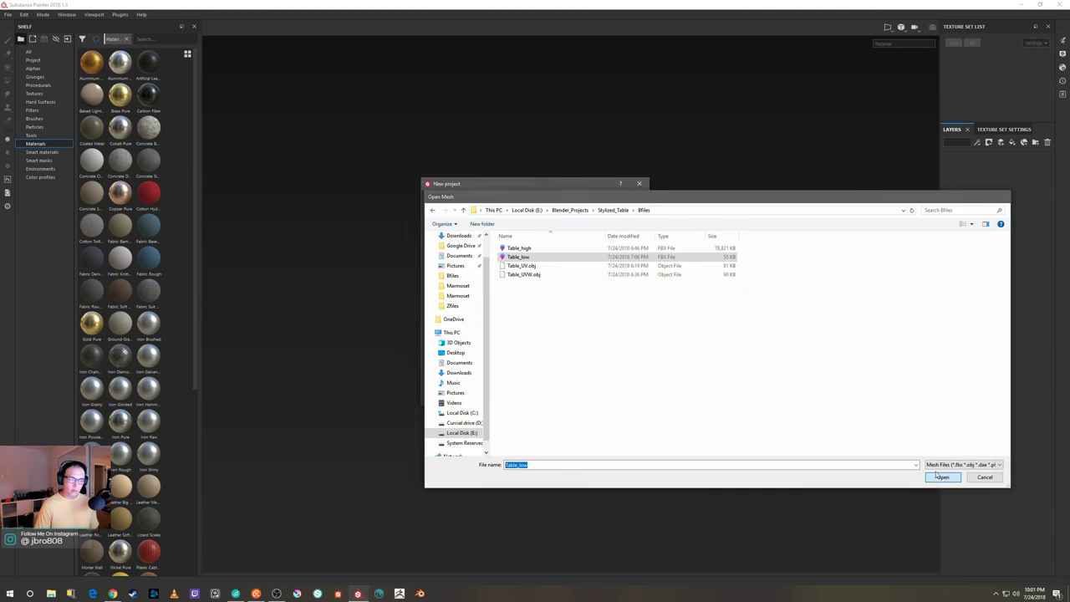
Add the six Table_bakes maps from the Stylized_Table Marmoset folder and create the project
left_click(574, 266)
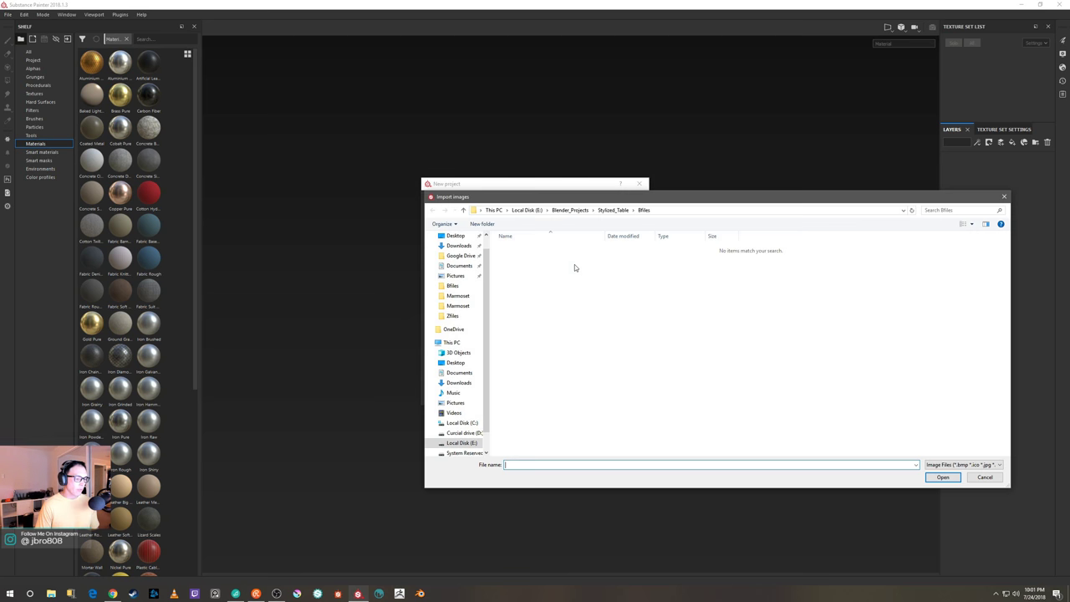
left_click(617, 210)
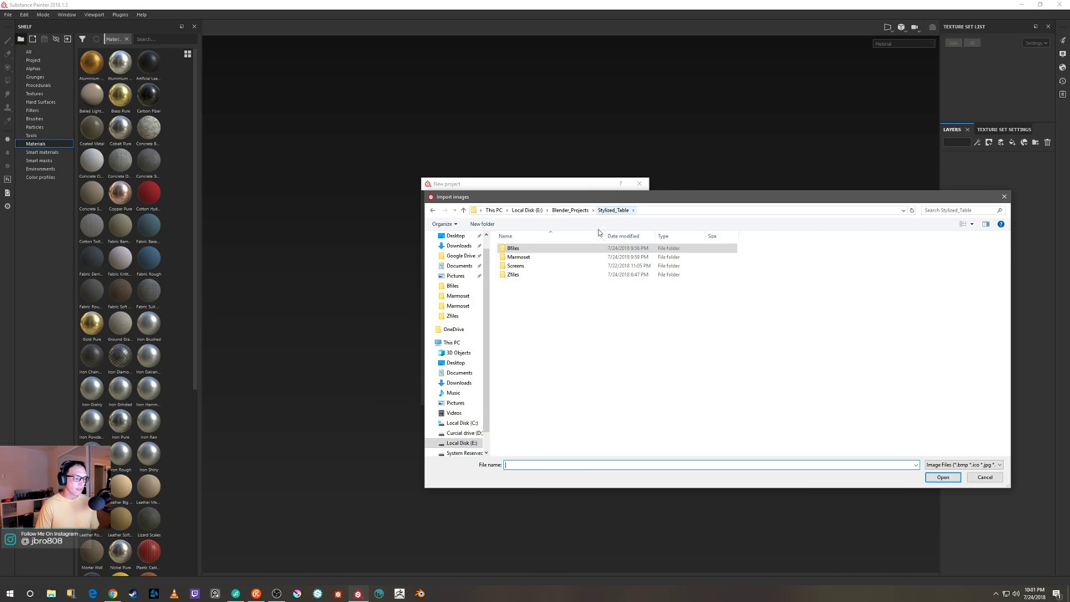
double_click(546, 261)
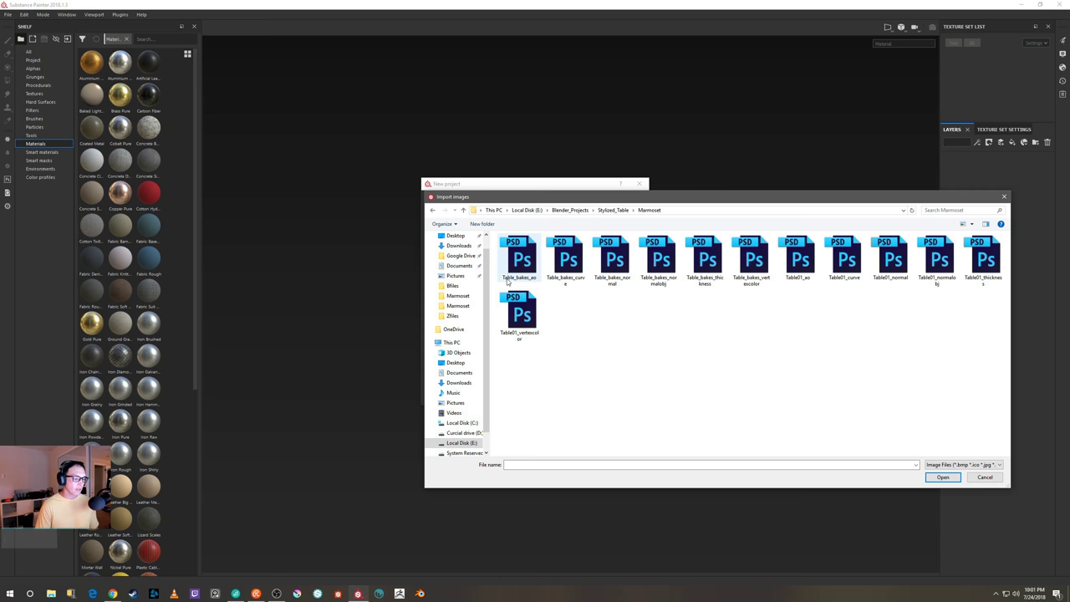
left_click_drag(494, 264, 776, 268)
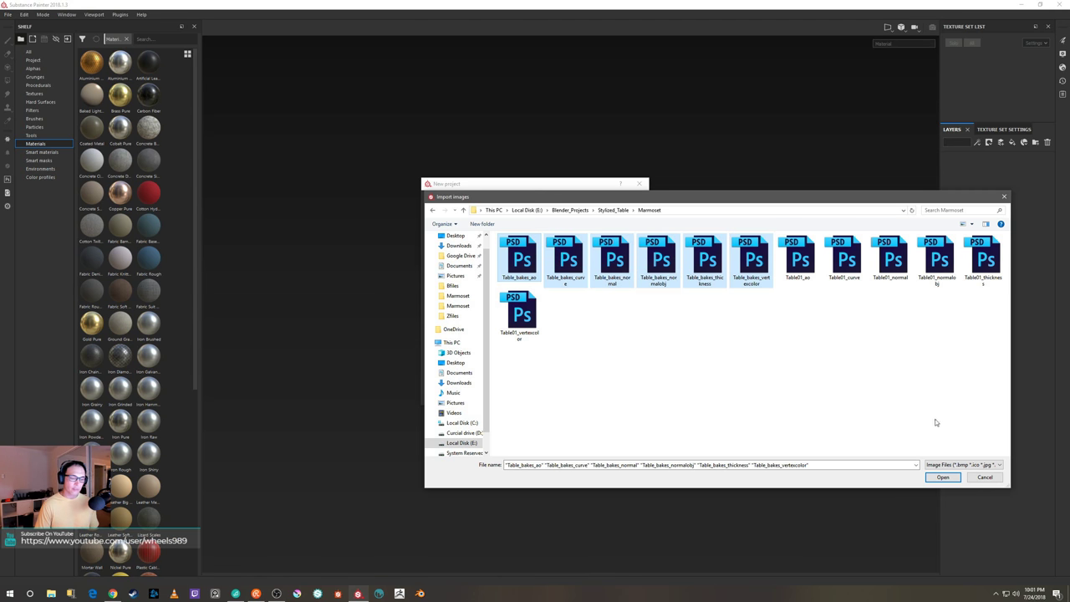
left_click(943, 477)
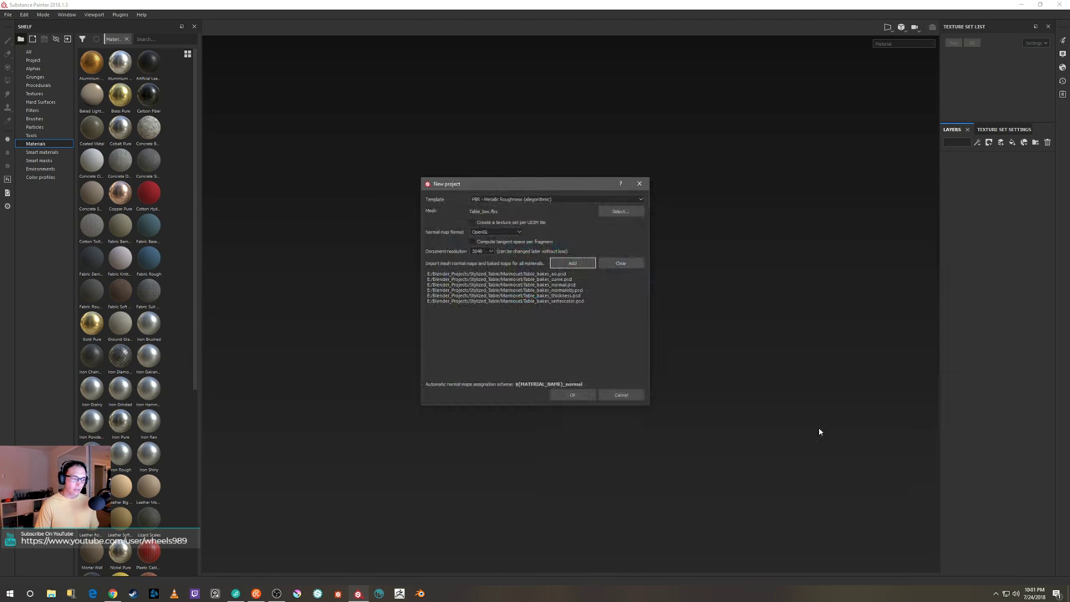
left_click(574, 395)
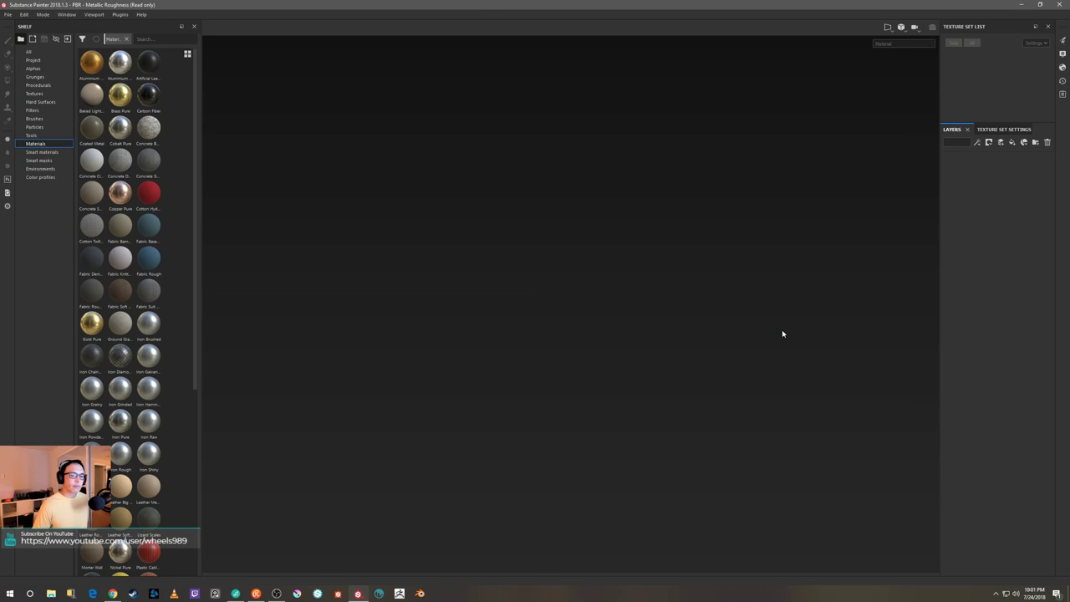
Assign Table_bakes_normal as the normal mesh map of the Metal.001 texture set
scroll(640, 414, "down", 3)
left_click_drag(631, 419, 820, 411, "alt")
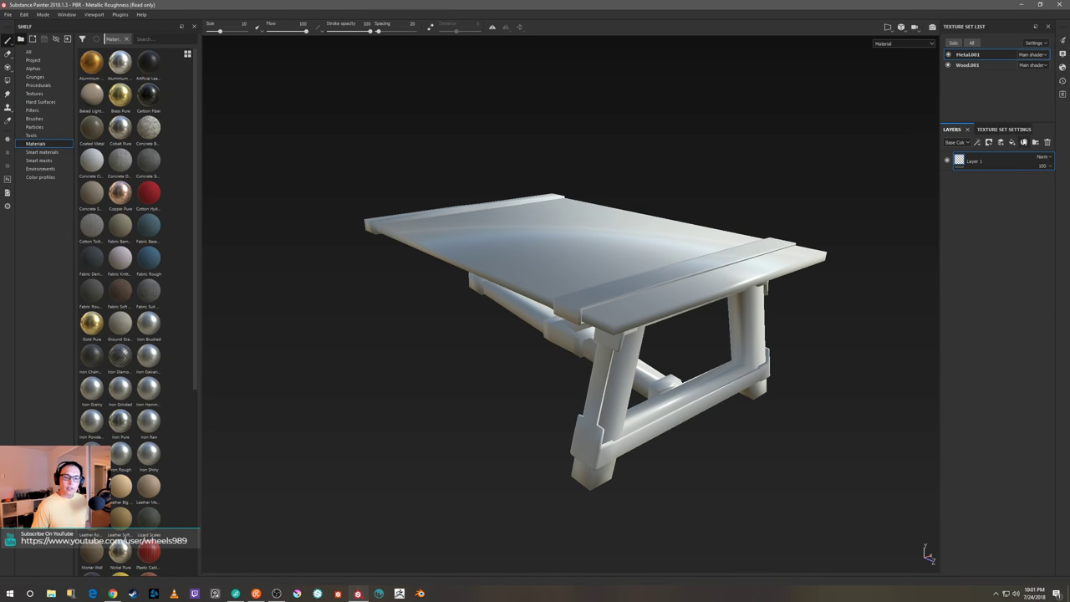
left_click(1003, 129)
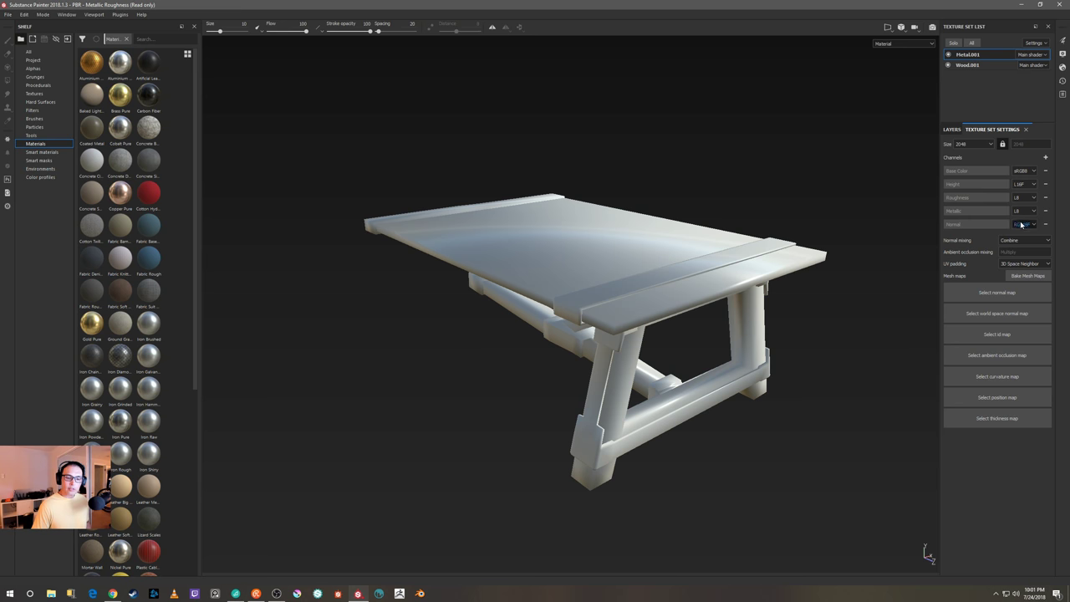
left_click(1003, 293)
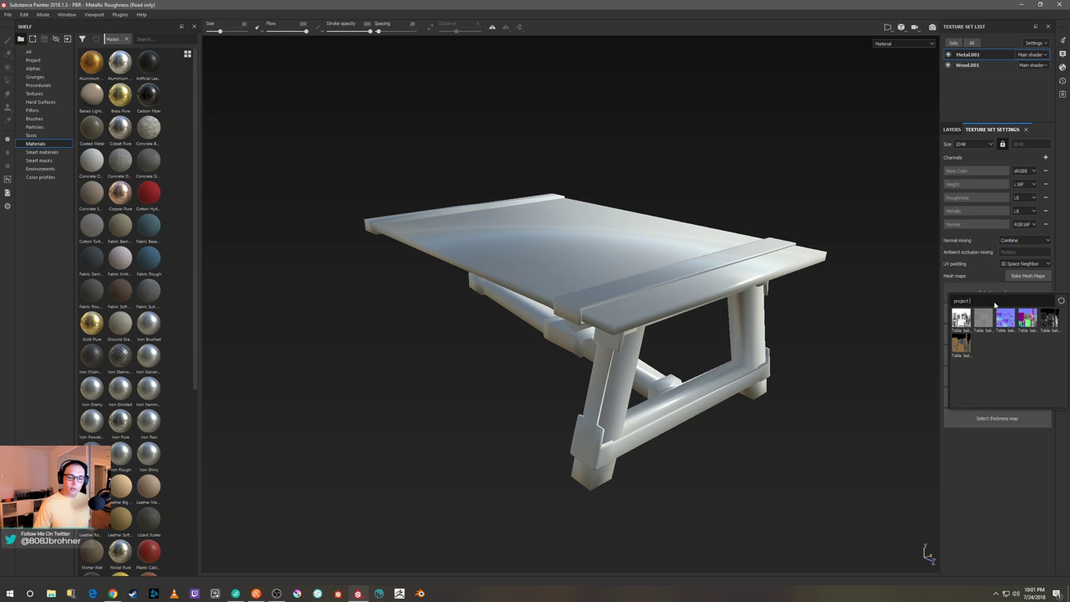
left_click(985, 304)
left_click(1012, 324)
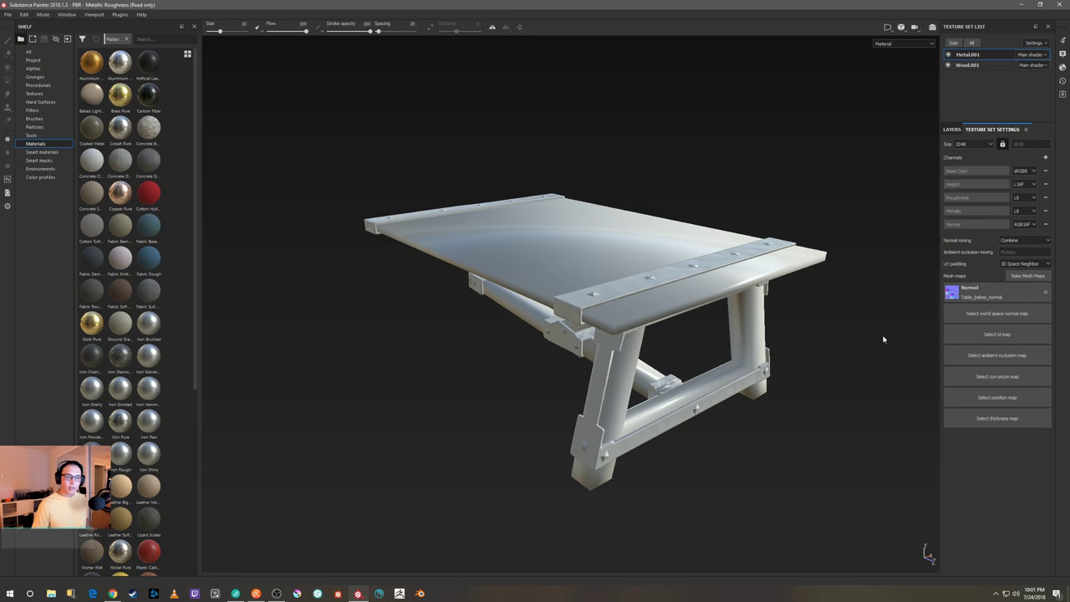
left_click_drag(871, 281, 869, 317, "alt")
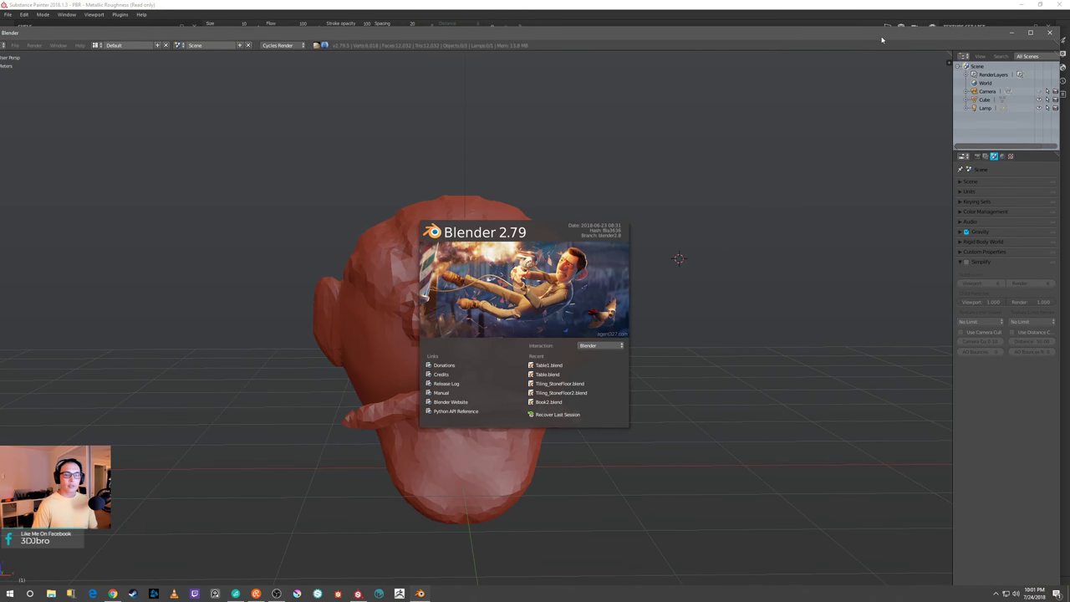
Switch to Blender in a maximized window and open the recent file Table1.blend
left_click(1029, 32)
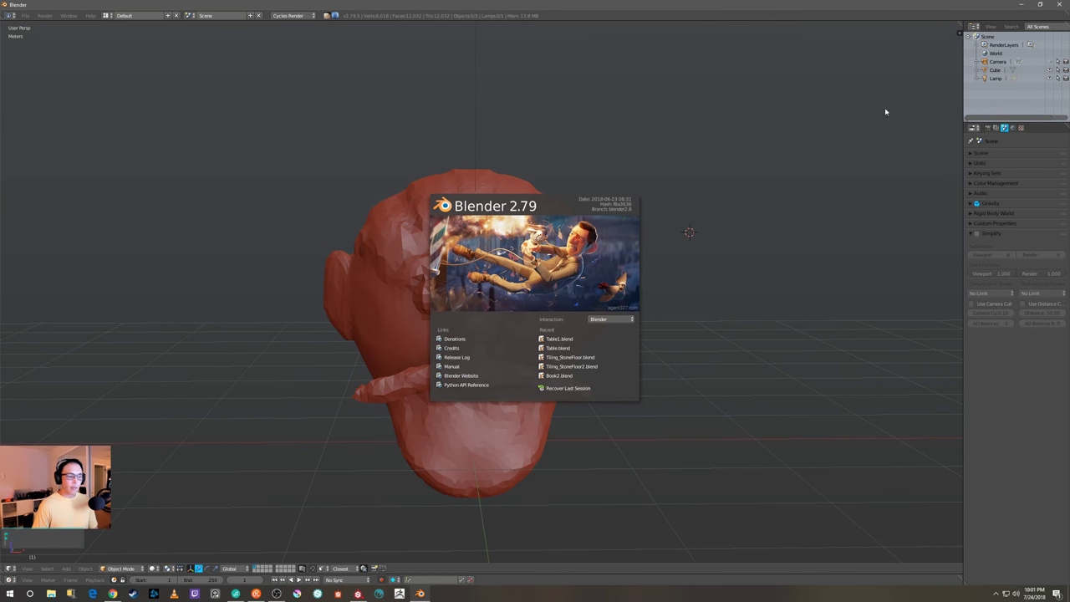
left_click(567, 338)
scroll(645, 388, "down", 2)
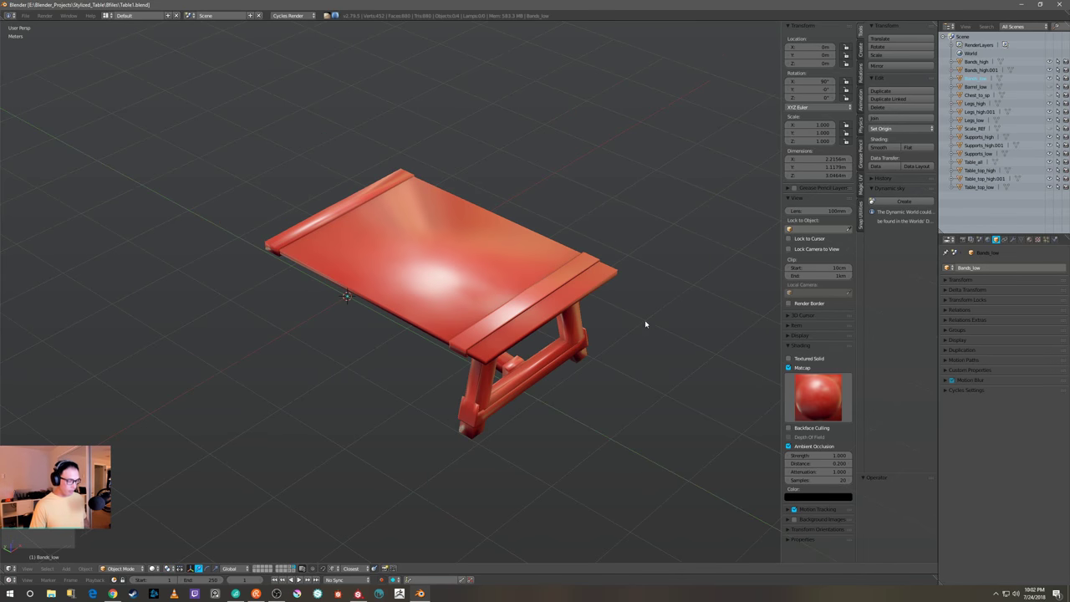
mouse_move(631, 349)
middle_mouse_down()
mouse_move(652, 368)
mouse_move(652, 388)
mouse_move(637, 358)
mouse_move(654, 348)
mouse_move(632, 357)
middle_mouse_up()
scroll(636, 352, "up", 3)
scroll(636, 355, "down", 4)
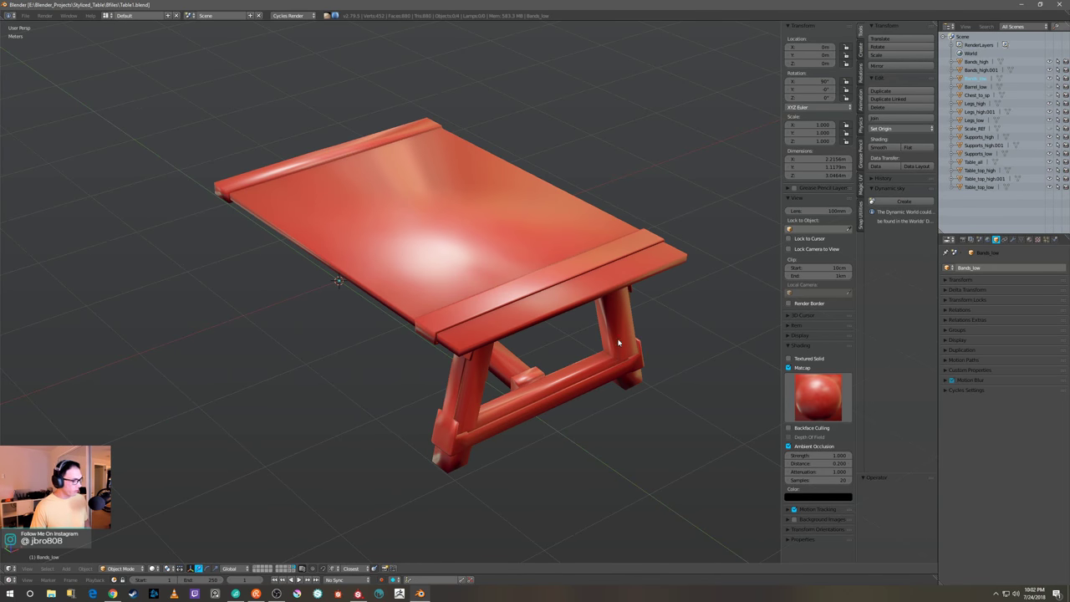
Select the low-poly table top and show its material slots
right_click(591, 276)
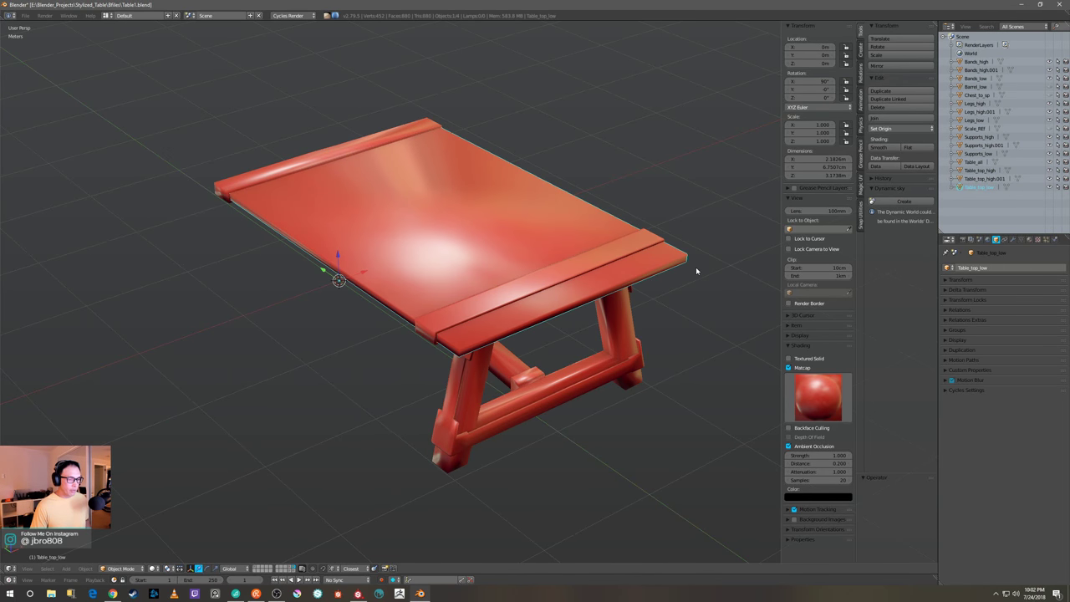
scroll(694, 271, "down", 3)
scroll(685, 280, "up", 3)
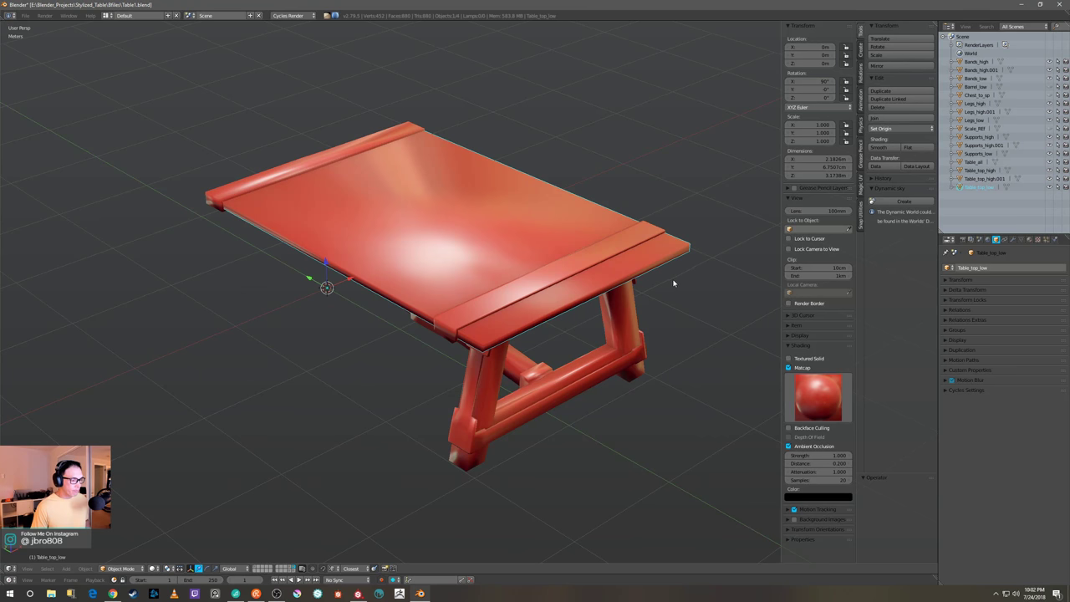
left_click(1029, 240)
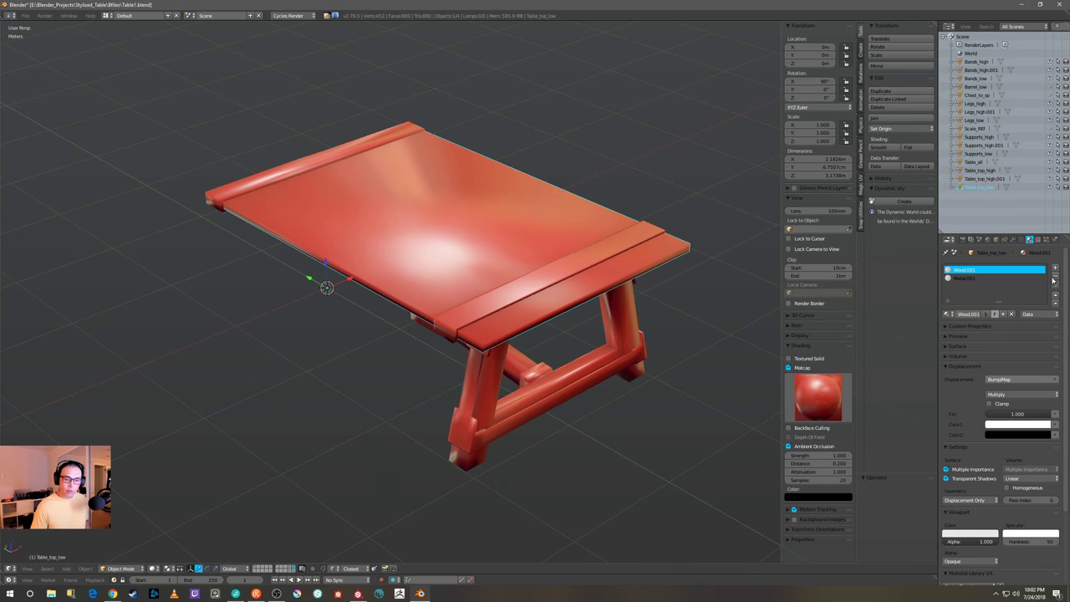
Replace the low-poly table top's two material slots with a new material named Table_Mat
left_click(1054, 281)
left_click(1054, 281)
left_click(995, 296)
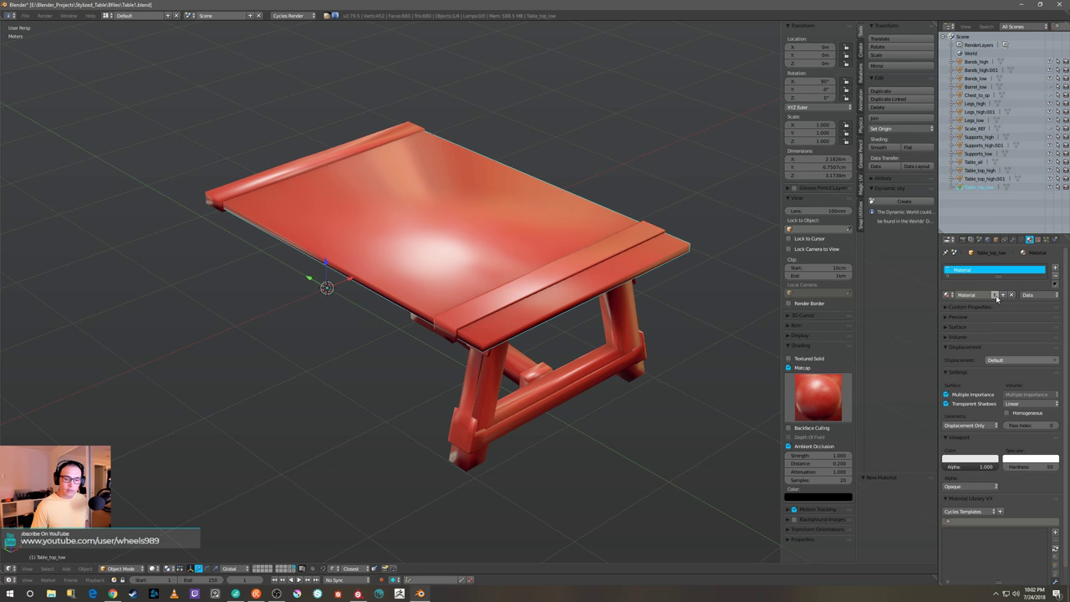
left_click(975, 295)
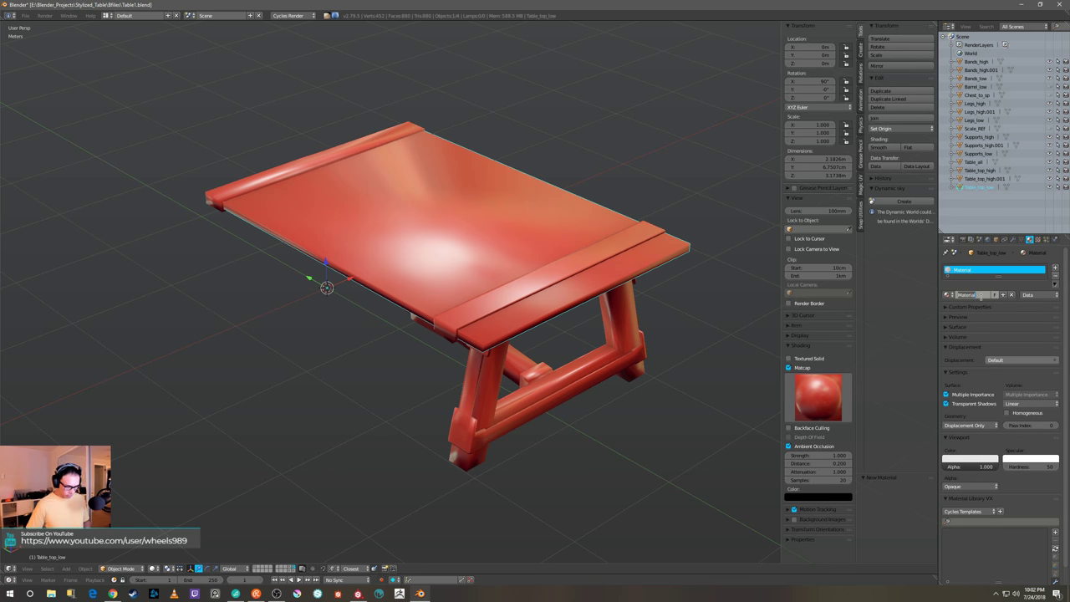
key("BackSpace")
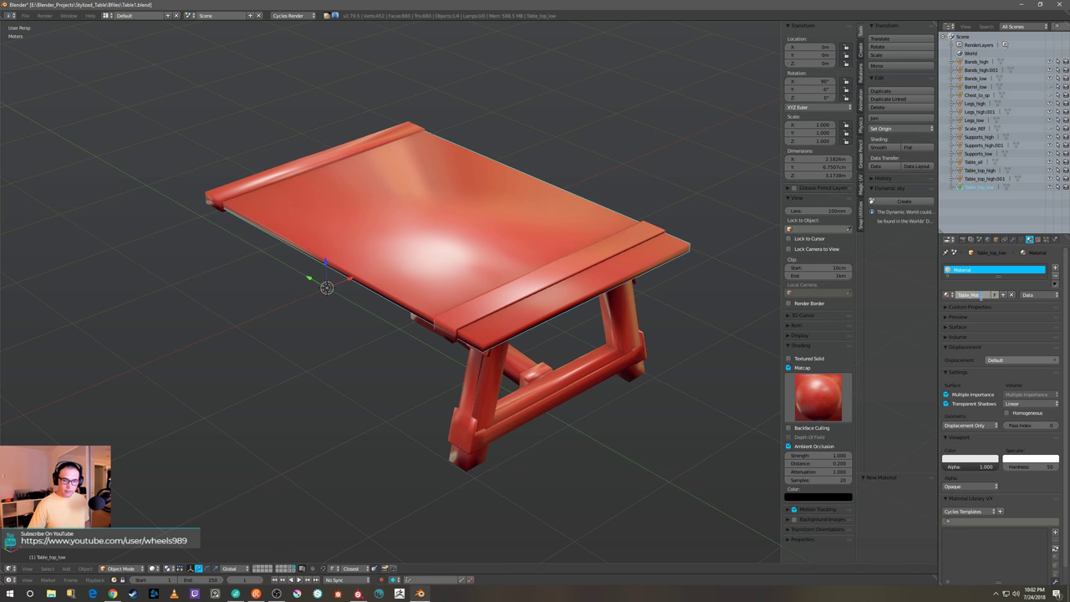
key("Return")
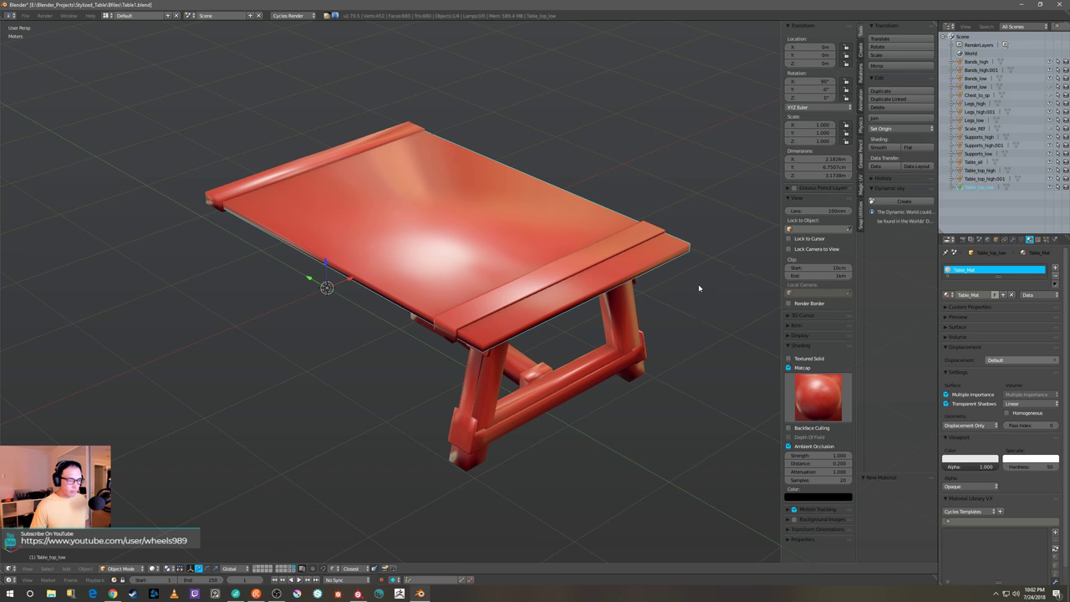
Assign Table_Mat to all faces of the low-poly table top and return to Object Mode
key("Tab")
left_click(743, 290)
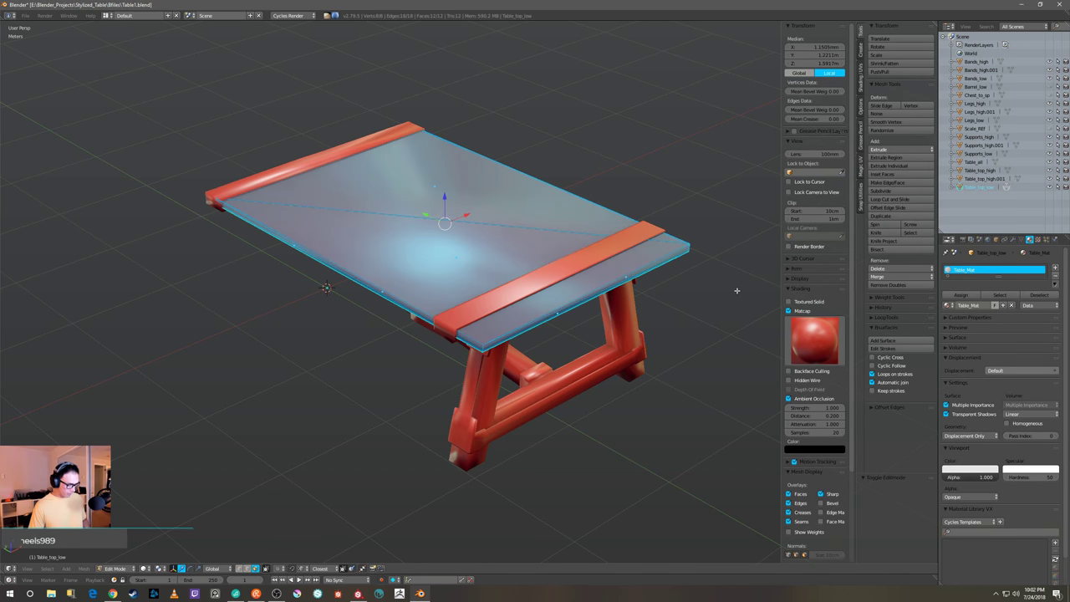
key("a")
key("a")
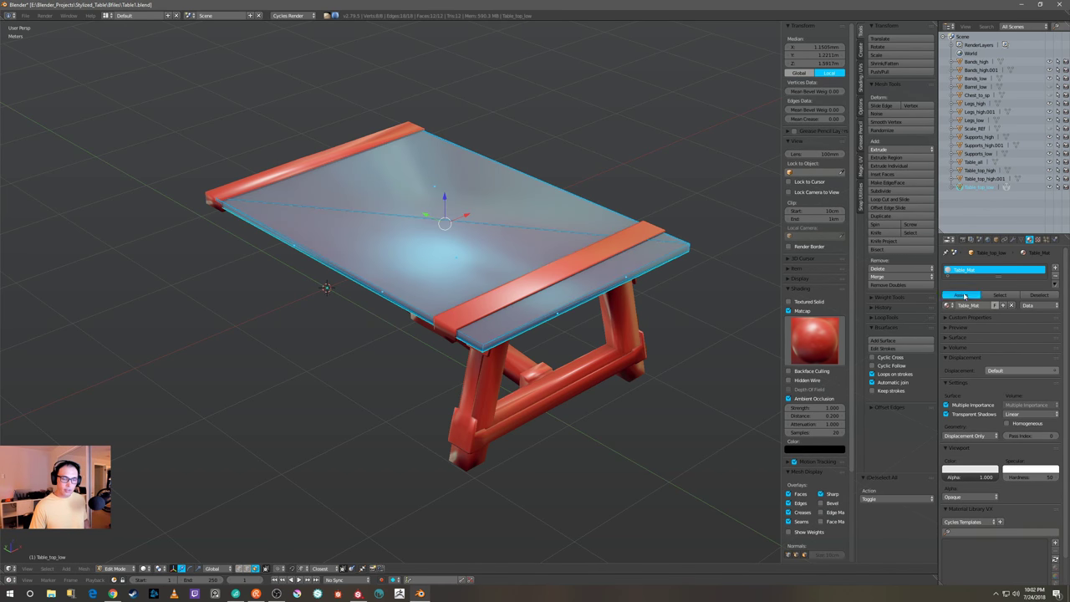
key("Tab")
left_click(643, 377)
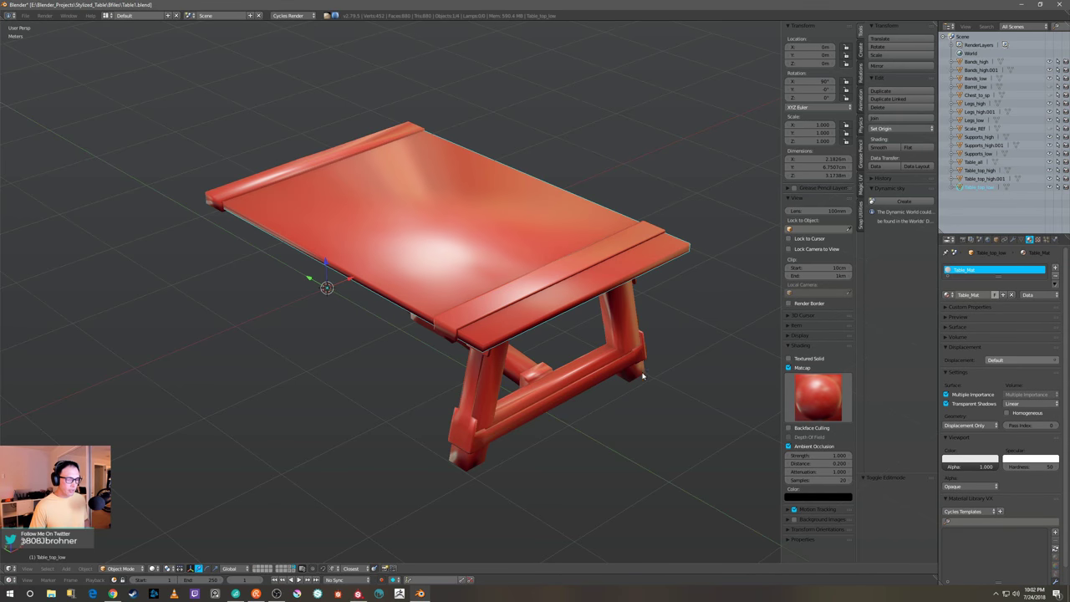
Remove both material slots from the low-poly bands and give them the existing Table_Mat material
right_click(629, 243)
mouse_move(676, 289)
middle_mouse_down()
mouse_move(697, 279)
mouse_move(667, 284)
middle_mouse_up()
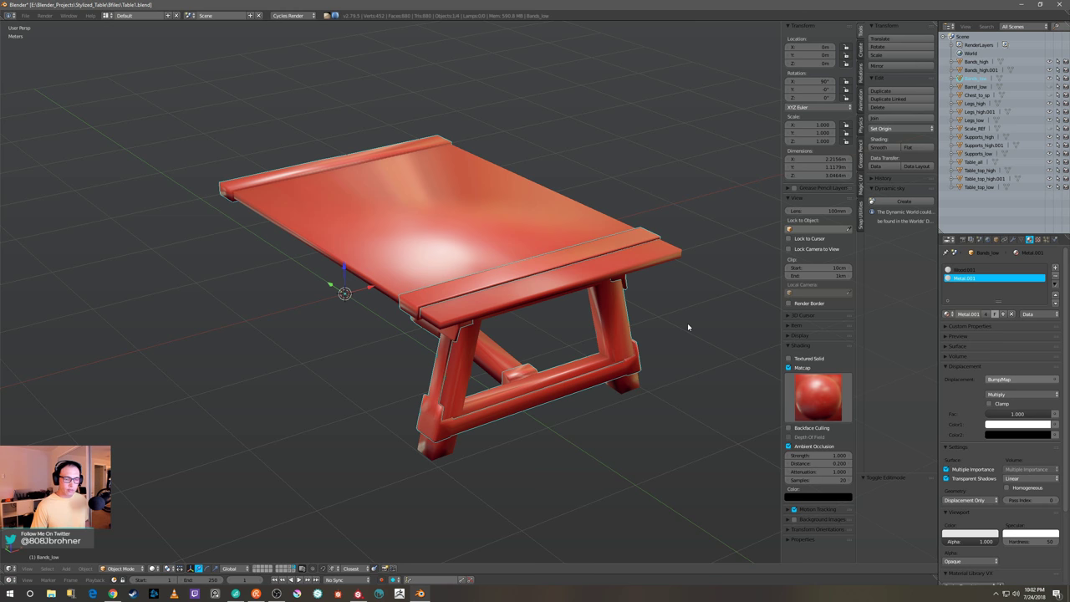
left_click(1056, 277)
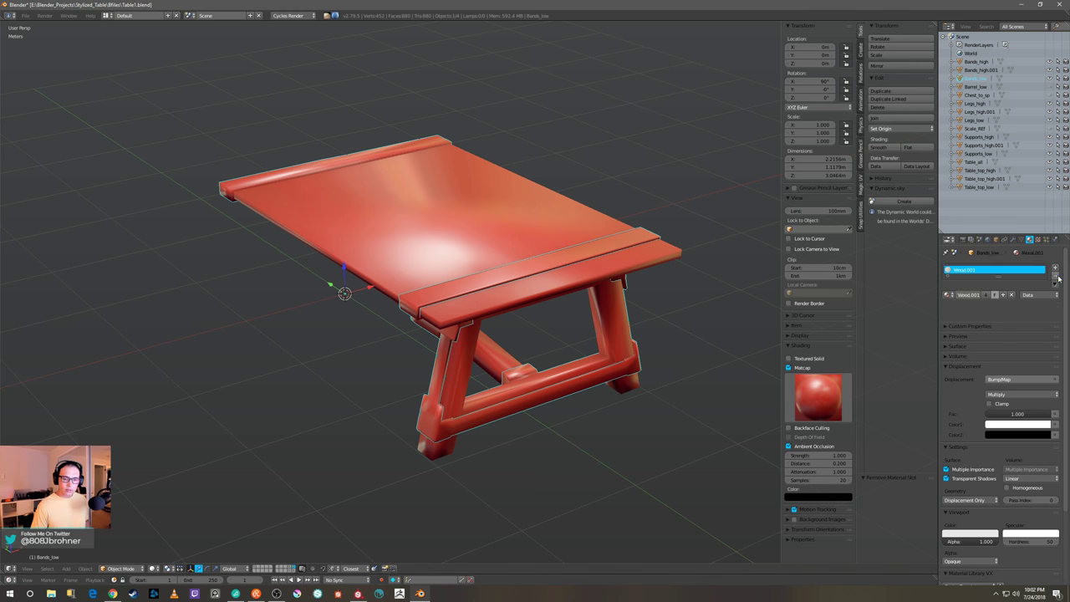
left_click(1056, 277)
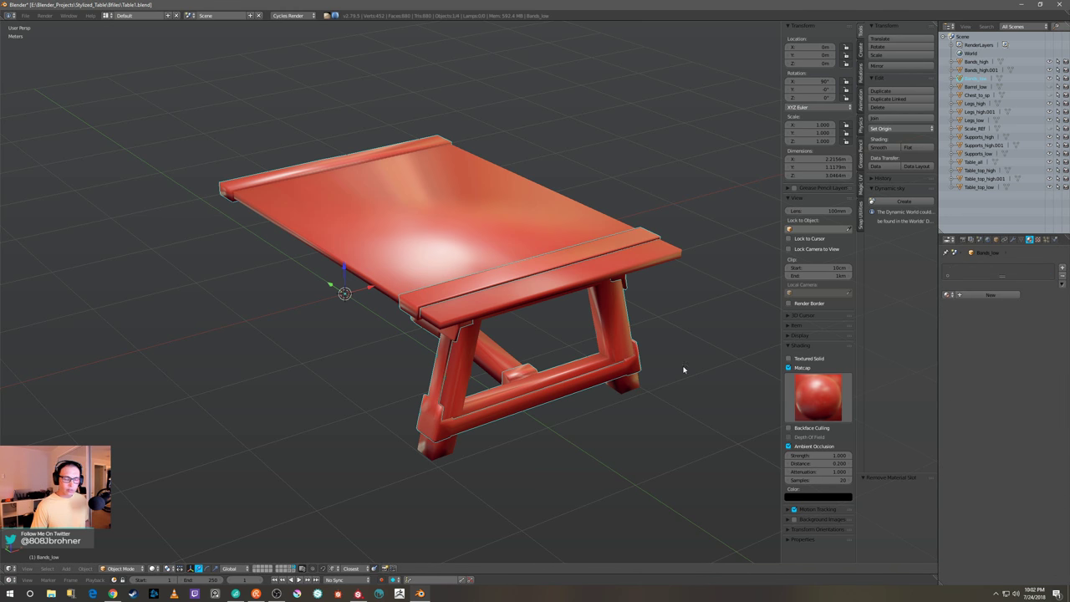
left_click(988, 295)
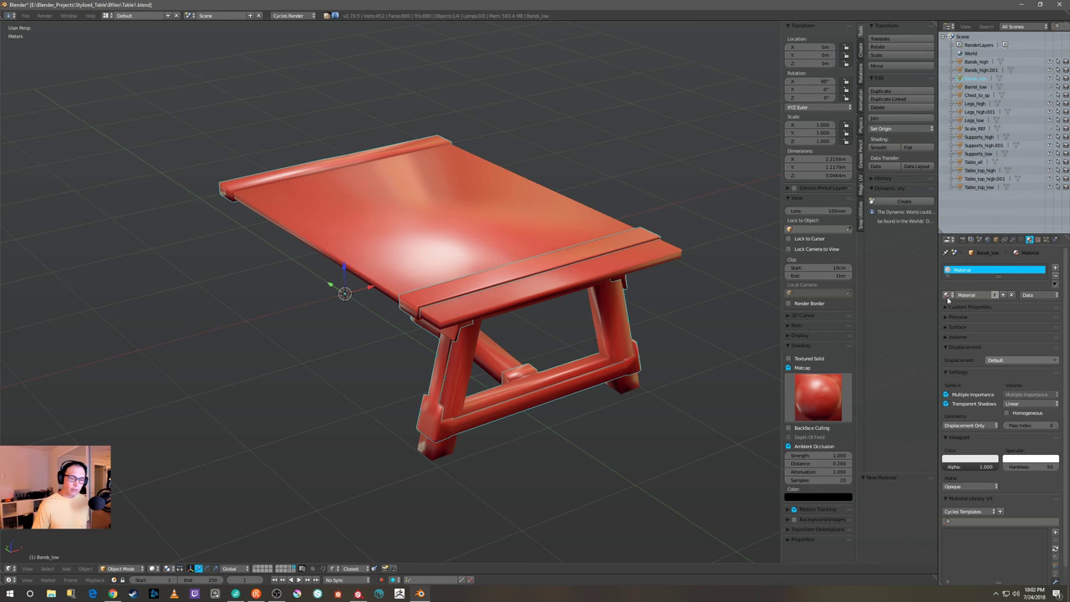
left_click(949, 295)
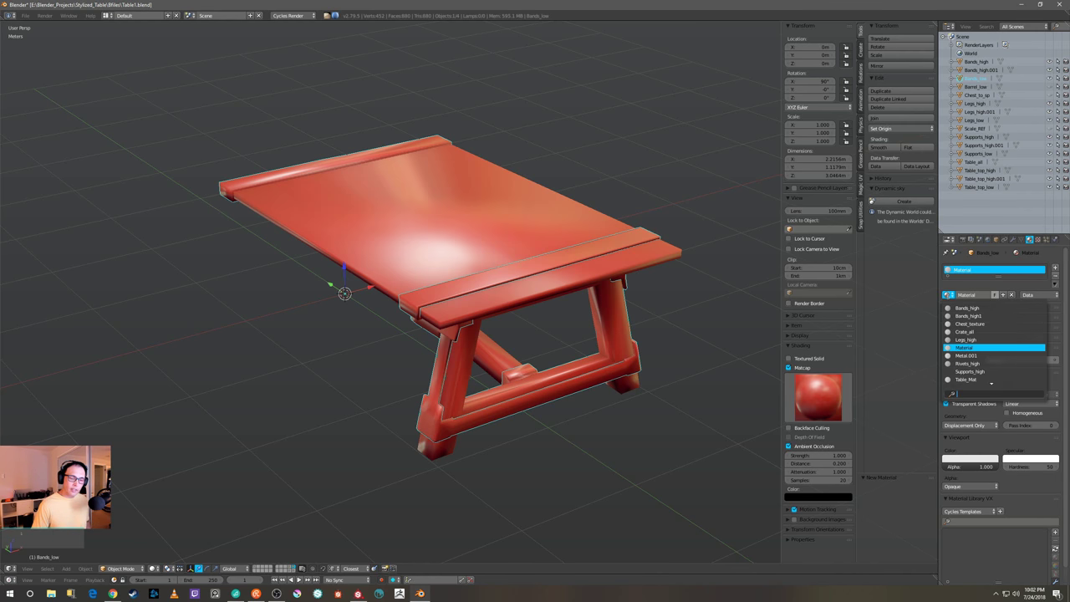
left_click(967, 379)
Assign Table_Mat to all faces of the low-poly bands and return to Object Mode
key("Tab")
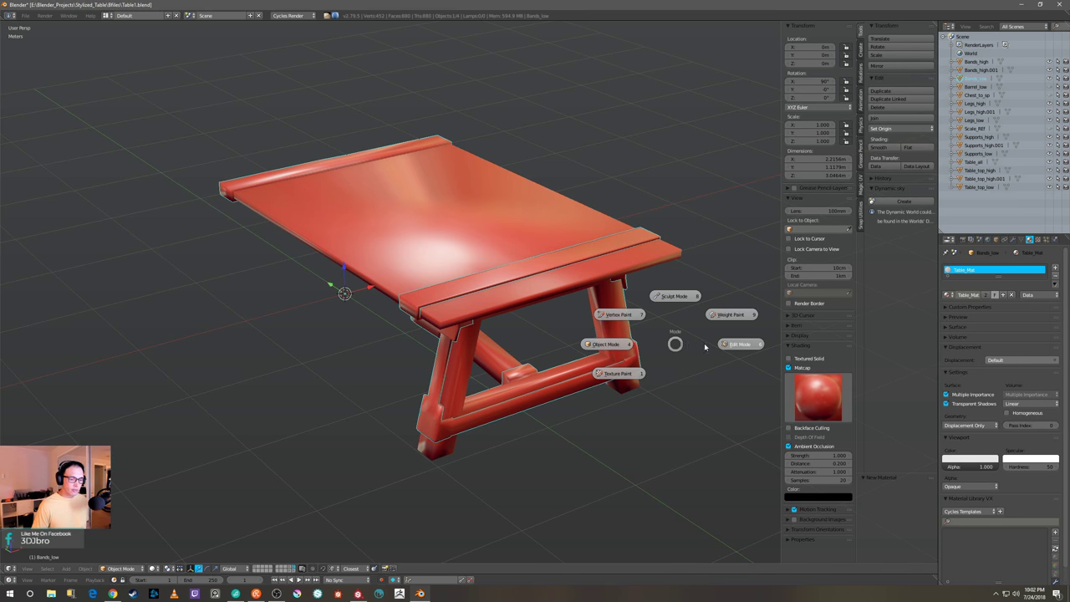
left_click(704, 343)
key("a")
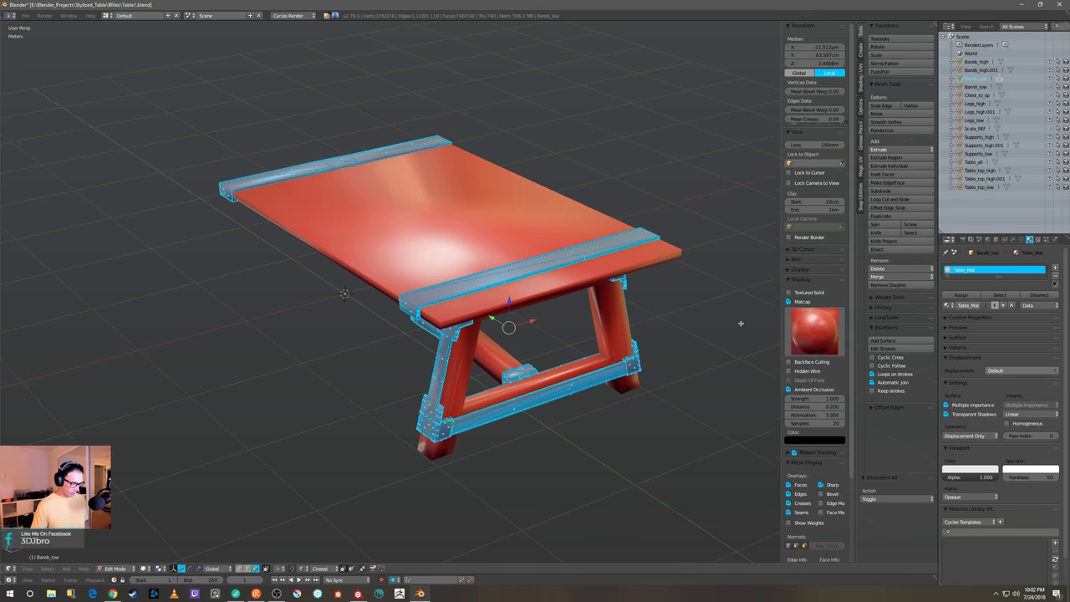
key("Tab")
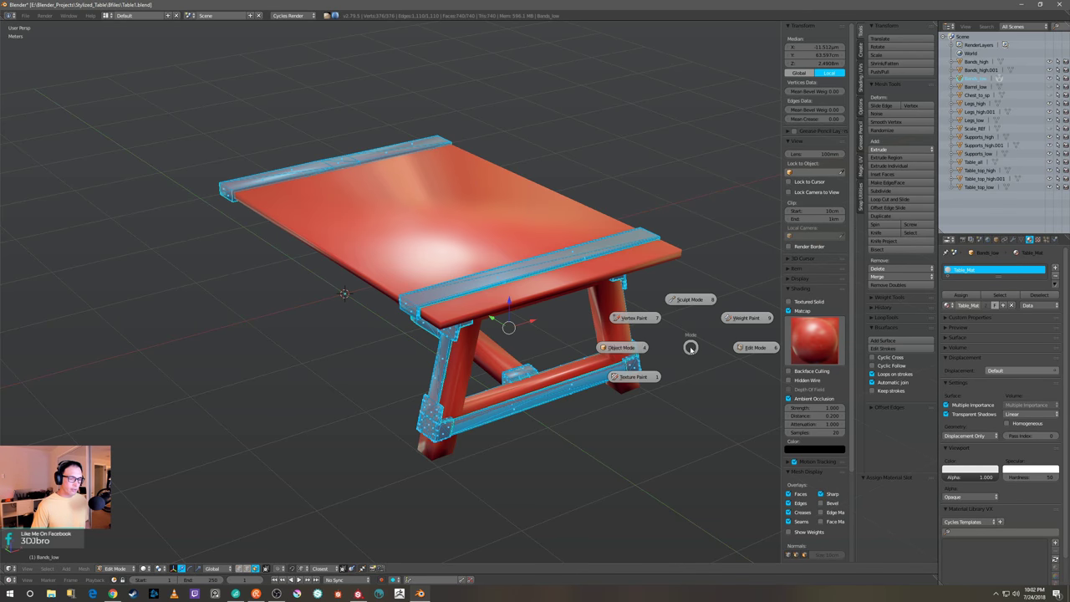
left_click(644, 346)
Replace the material slots of the low-poly support beam under the table with the existing Table_Mat material
middle_click_drag(644, 346, 509, 320)
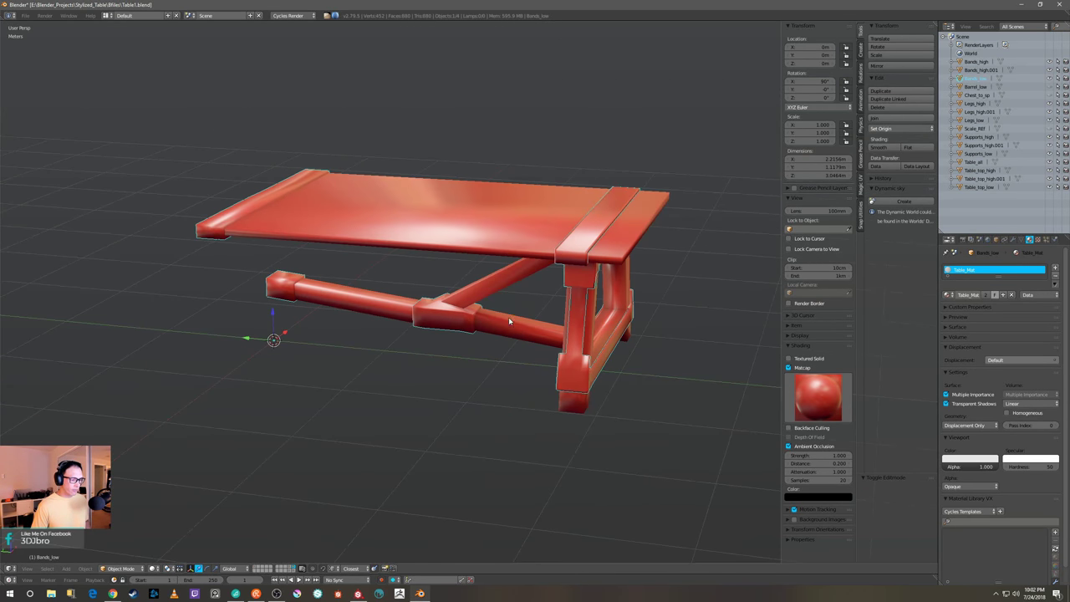
right_click(502, 286)
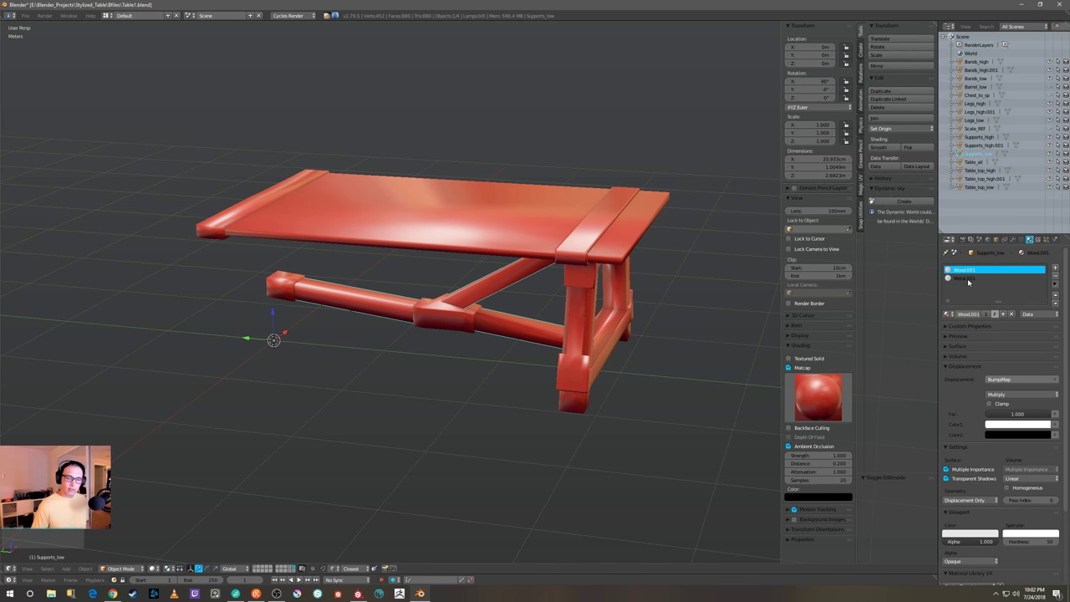
left_click(1056, 276)
left_click(1057, 276)
left_click(991, 294)
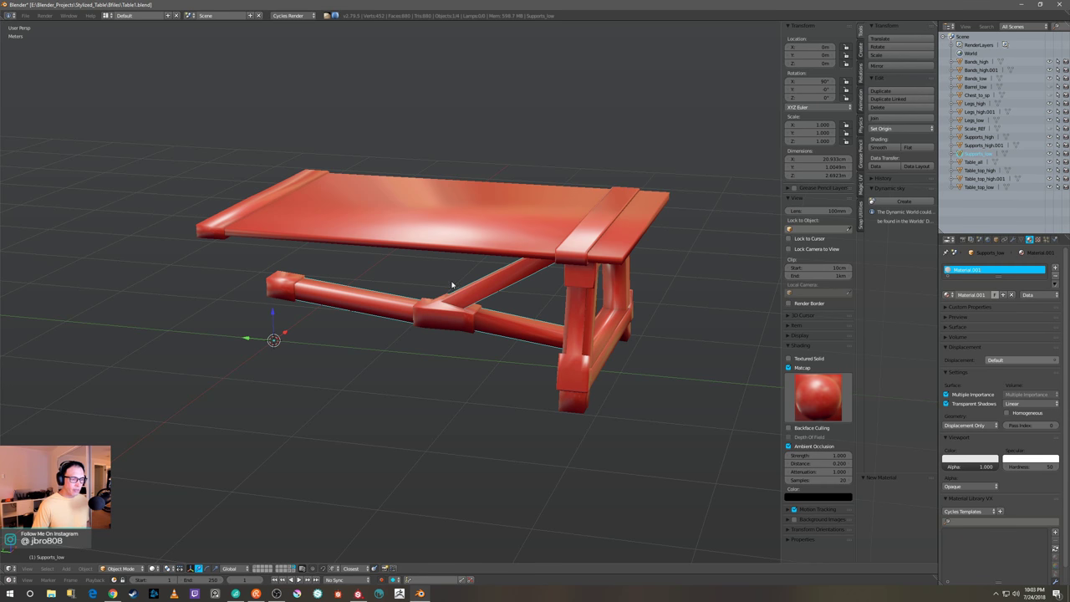
middle_click_drag(677, 244, 707, 246)
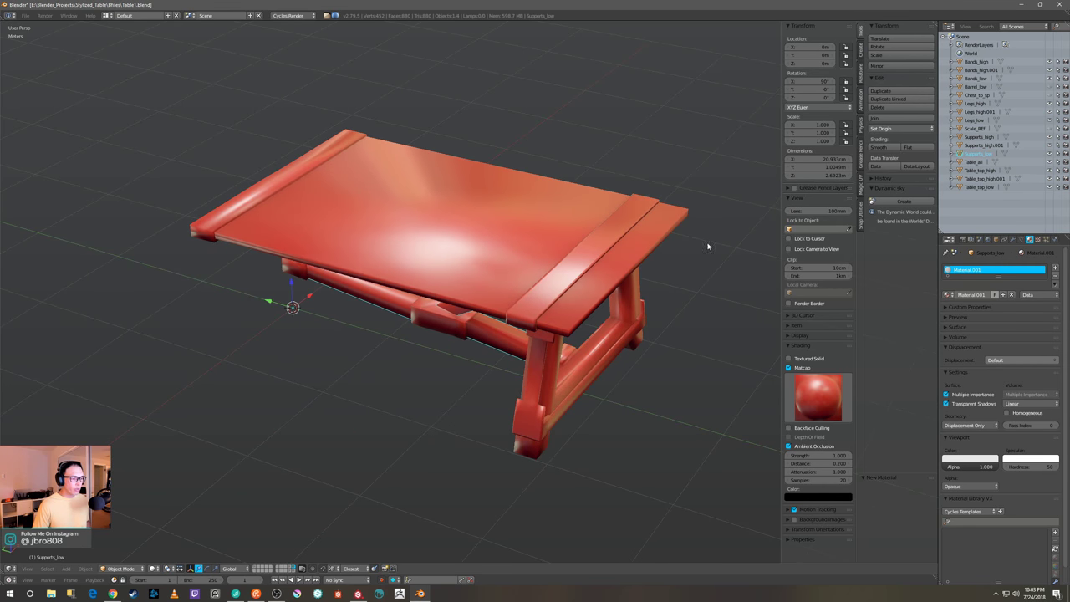
left_click(949, 294)
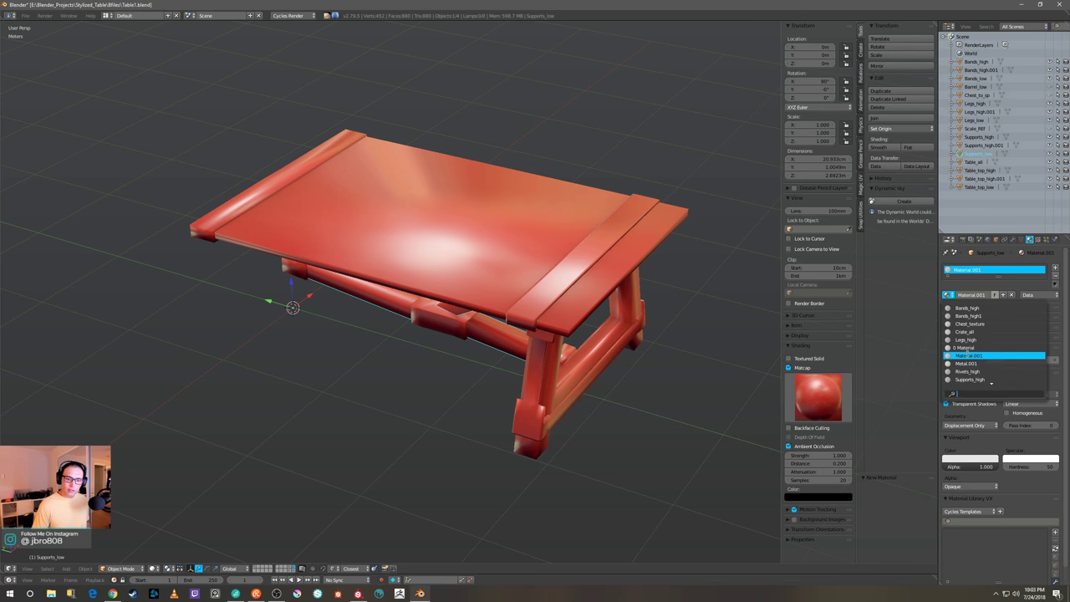
scroll(966, 358, "down", 6)
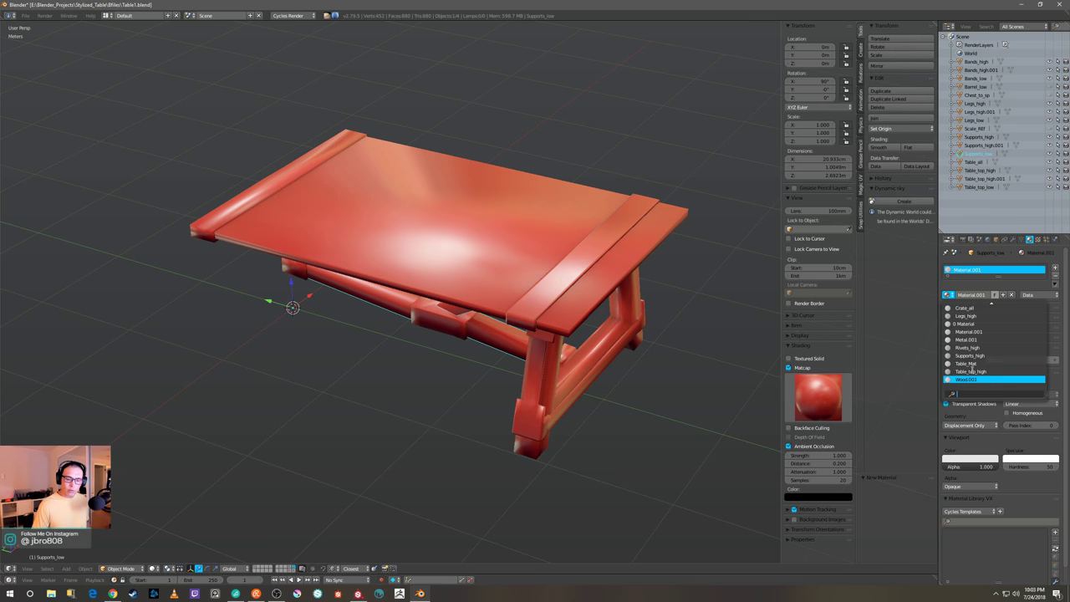
left_click(970, 364)
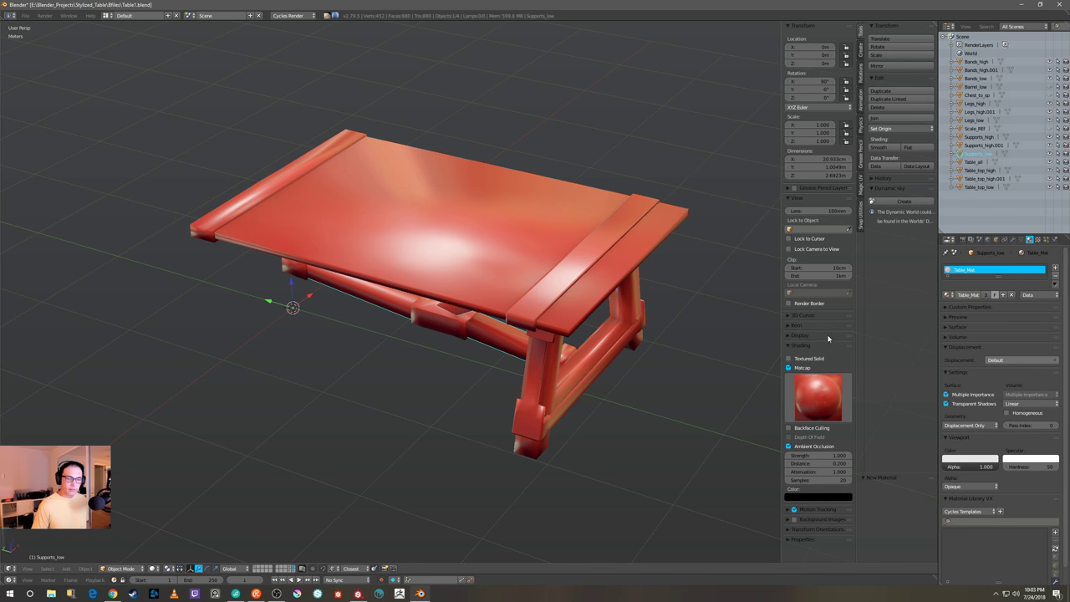
Assign Table_Mat to all faces of the low-poly support beam and return to Object Mode
key("ctrl+Tab")
left_click(762, 346)
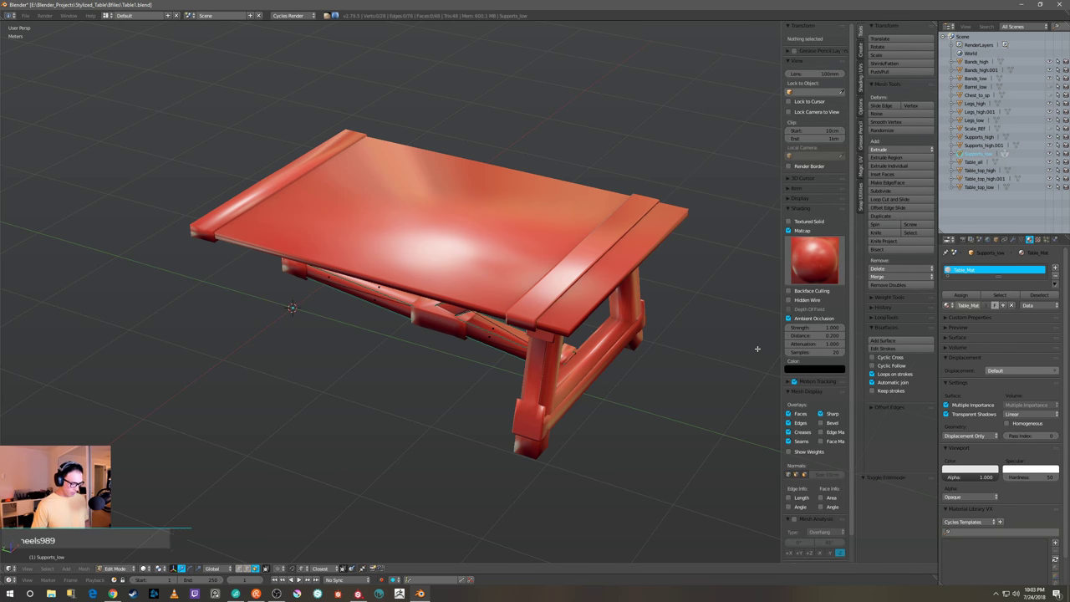
key("a")
left_click(962, 295)
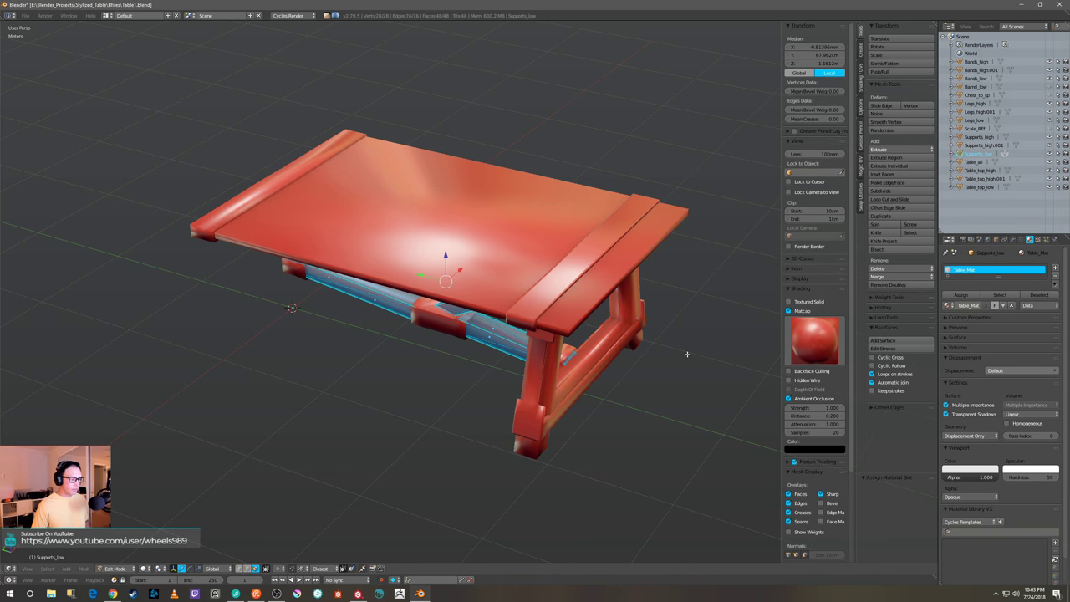
key("ctrl+Tab")
left_click(623, 355)
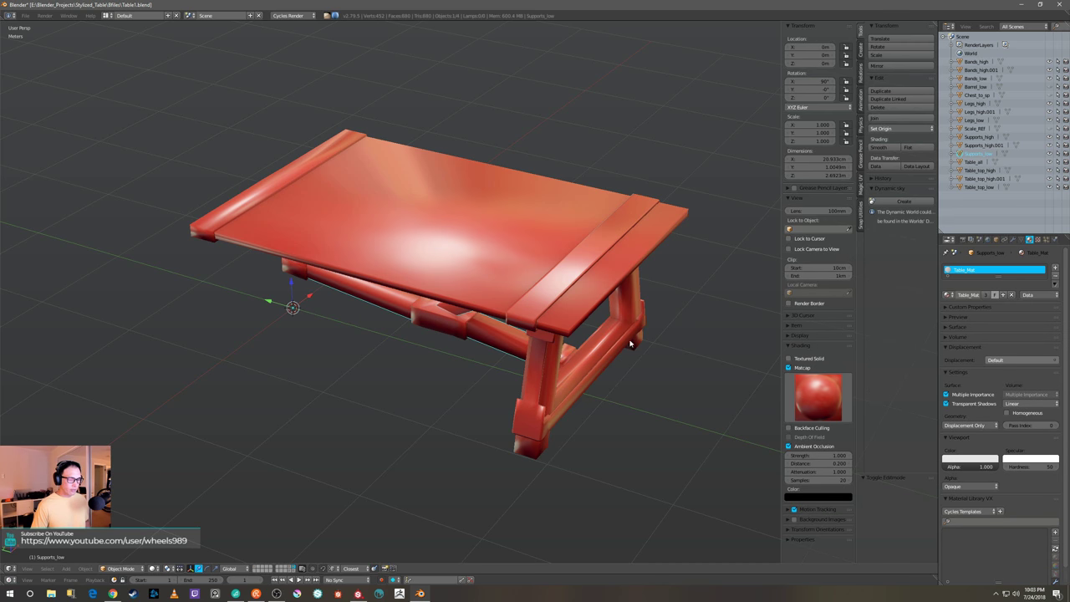
Check the material assigned to the low-poly table top, bands and support beam
right_click(587, 230)
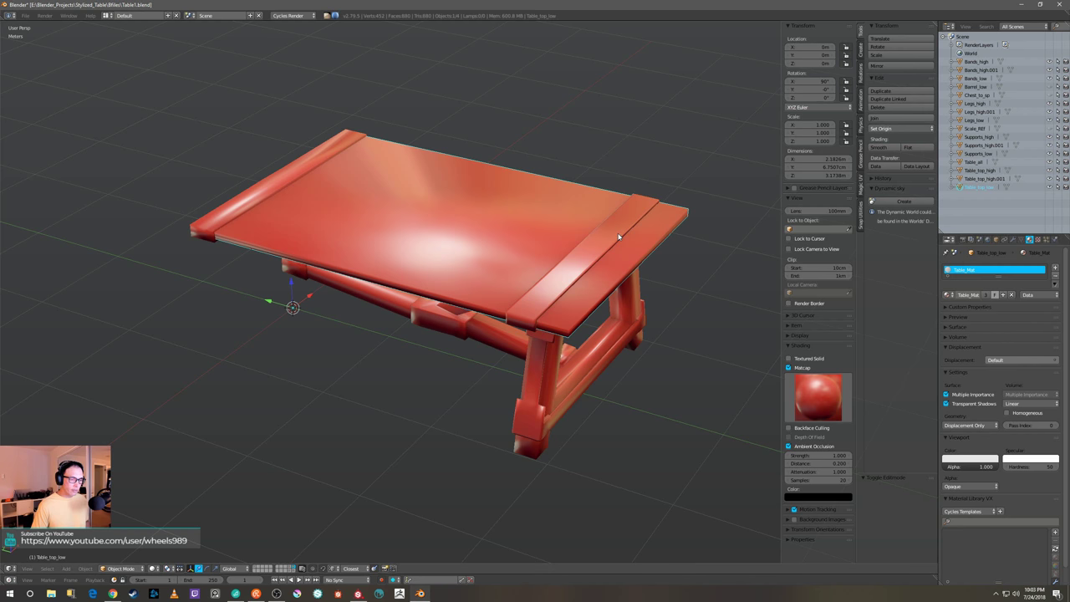
right_click(619, 237)
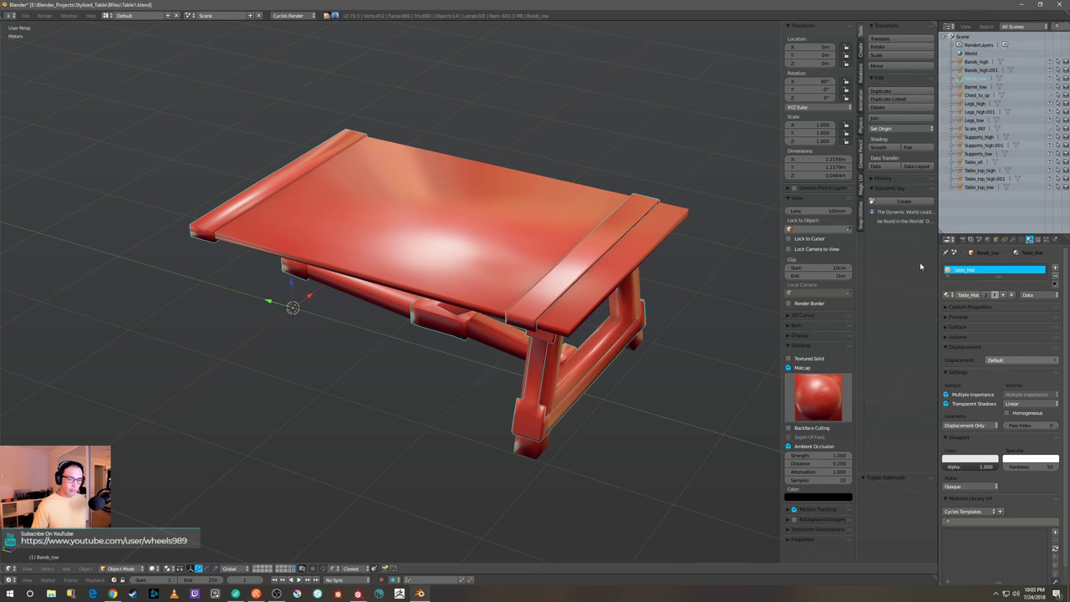
right_click(522, 344)
scroll(622, 349, "down", 3)
middle_click_drag(621, 349, 594, 339)
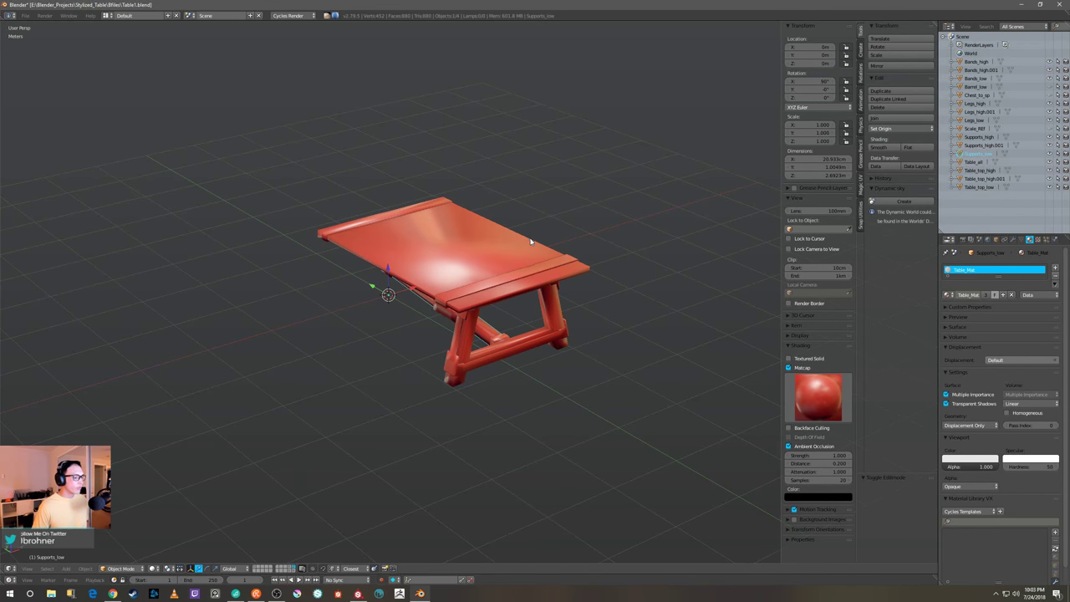
middle_click_drag(469, 218, 542, 256)
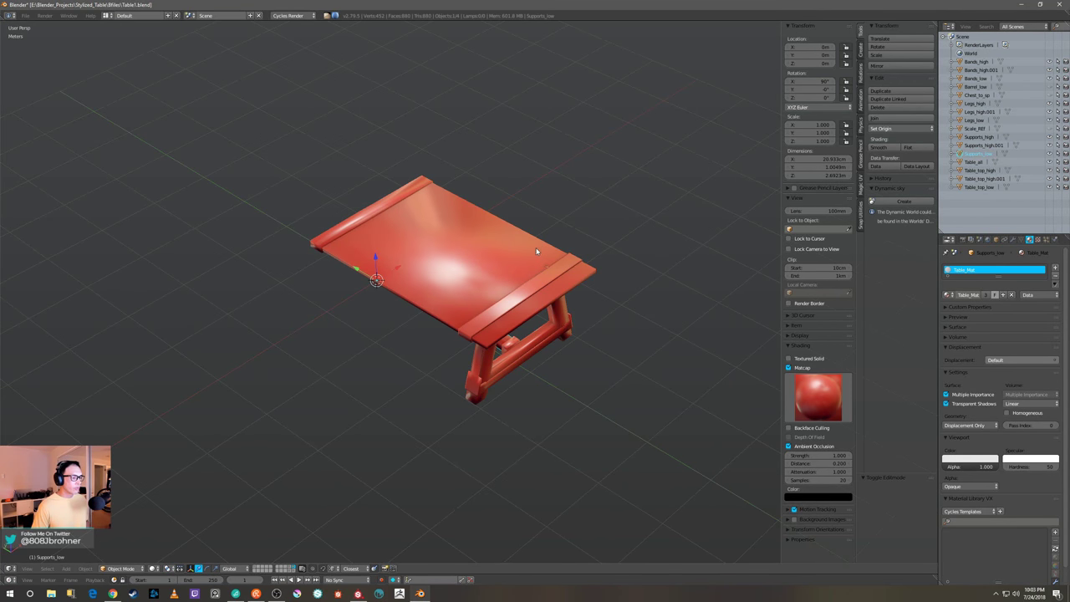
Export the table as FBX to the BFiles folder, overwriting Table_low.fbx
left_click(25, 16)
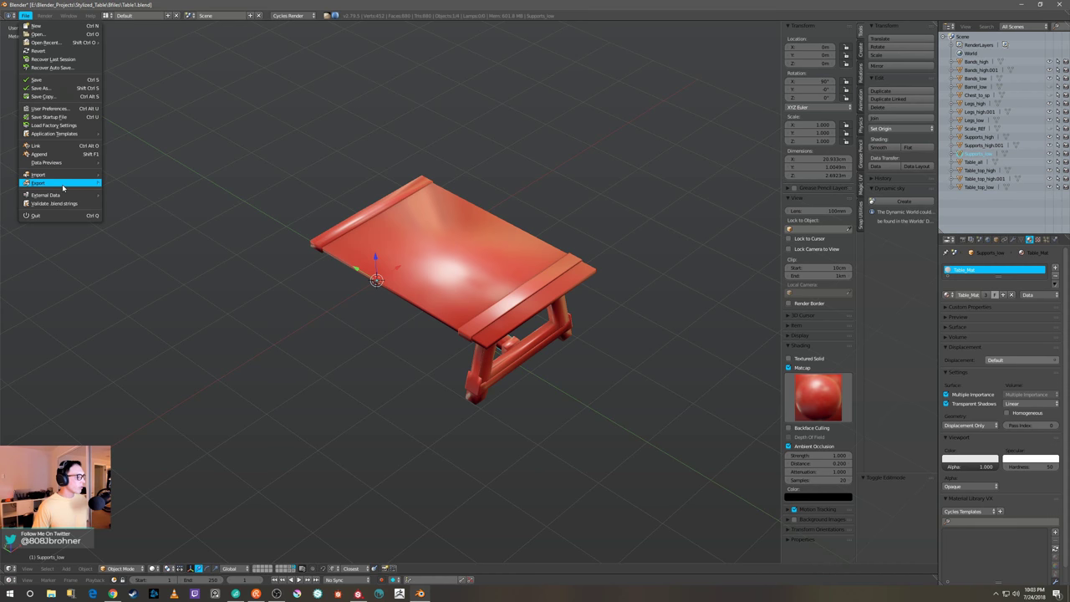
mouse_move(63, 186)
left_click(140, 208)
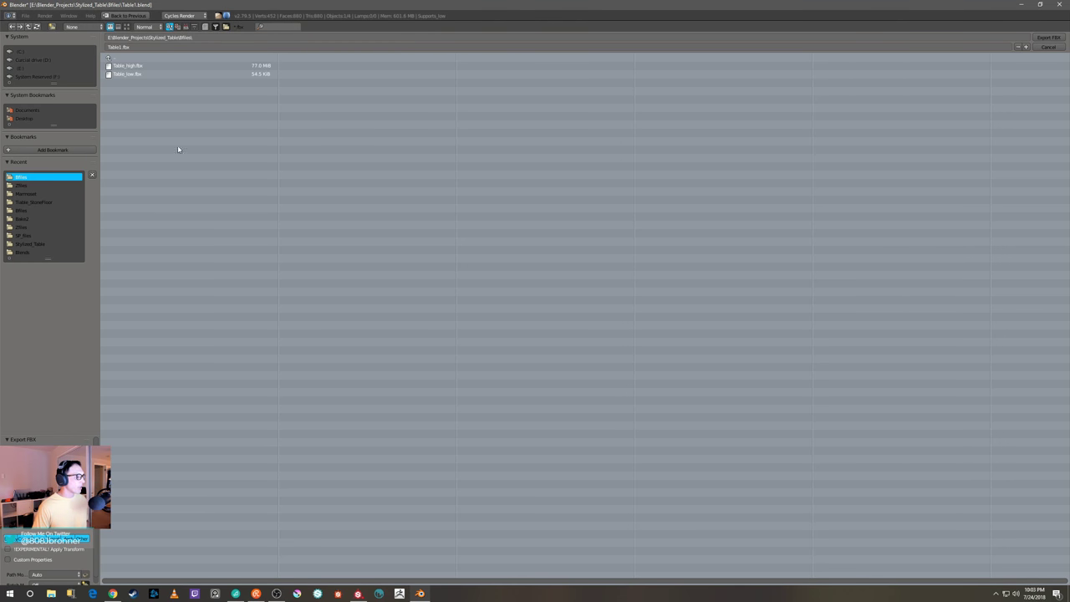
left_click(144, 74)
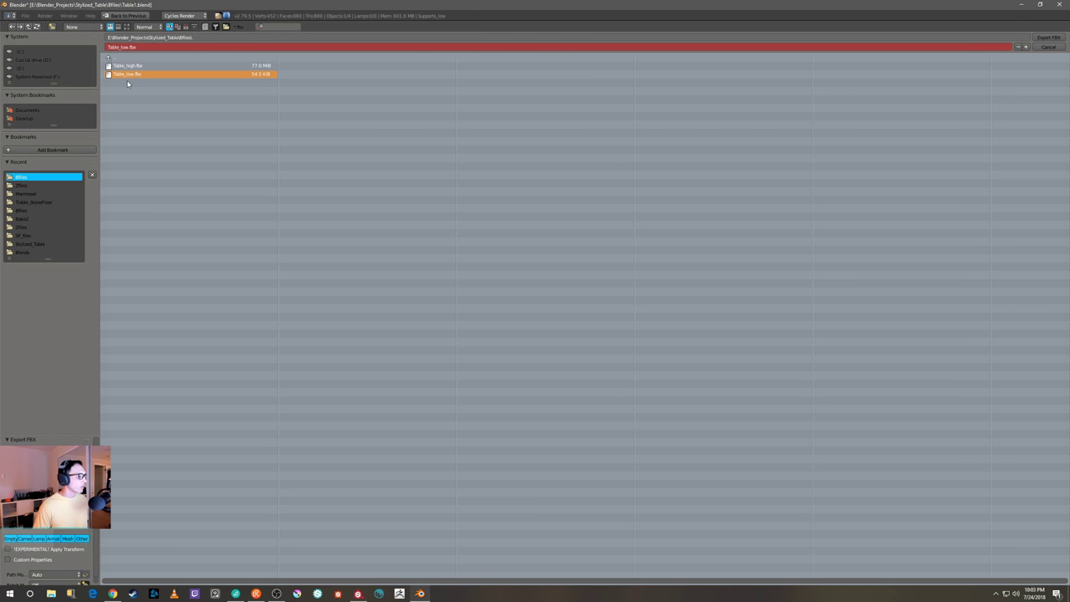
left_click(1048, 39)
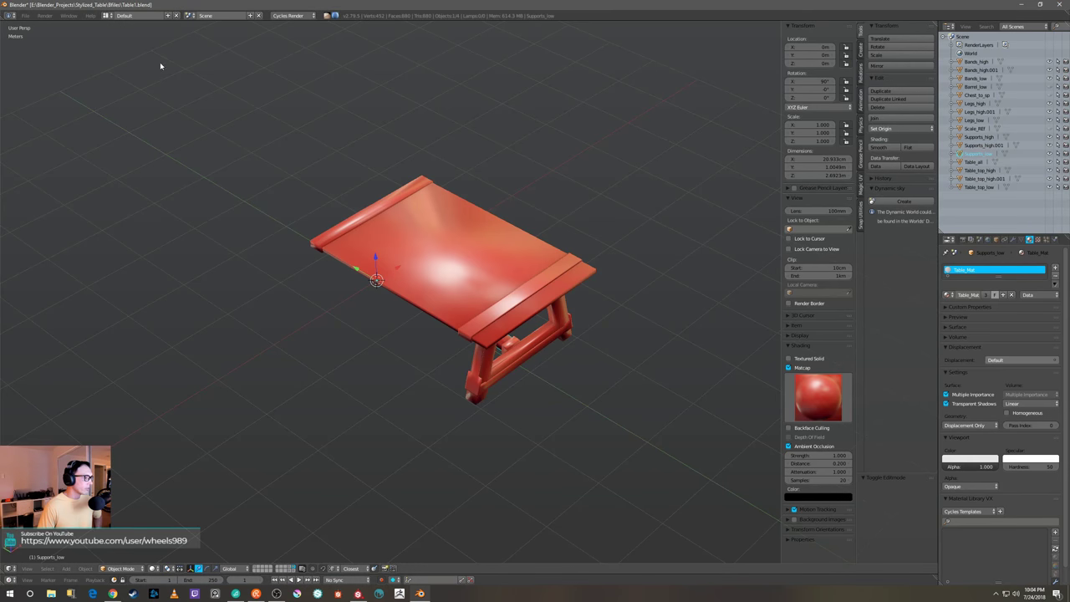
Re-export the selected low-poly support beam as FBX, overwriting Table_low.fbx in the Bfiles folder
left_click(25, 15)
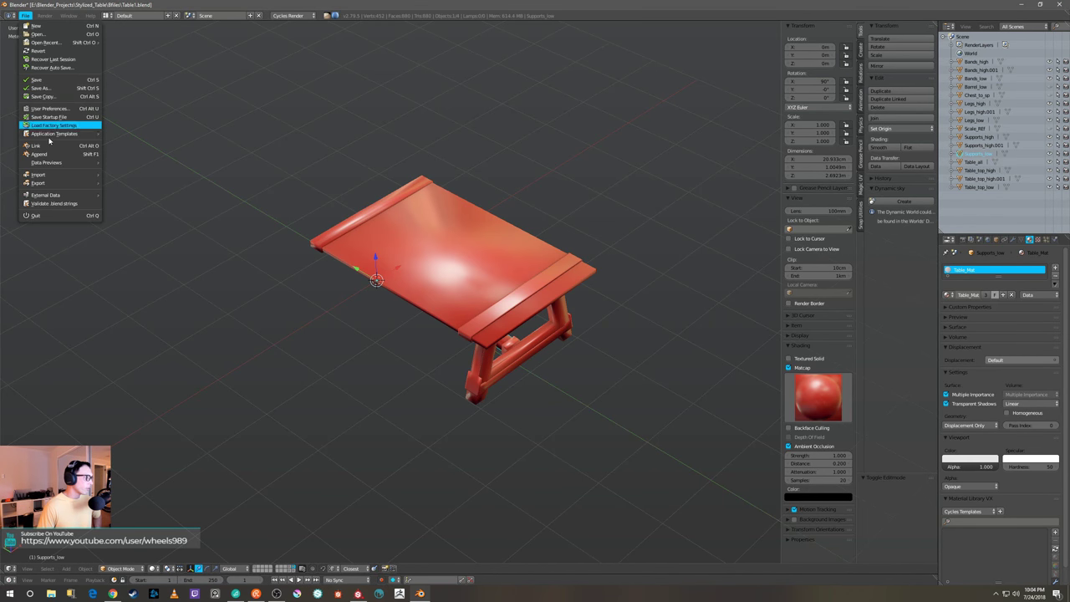
mouse_move(57, 188)
left_click(127, 208)
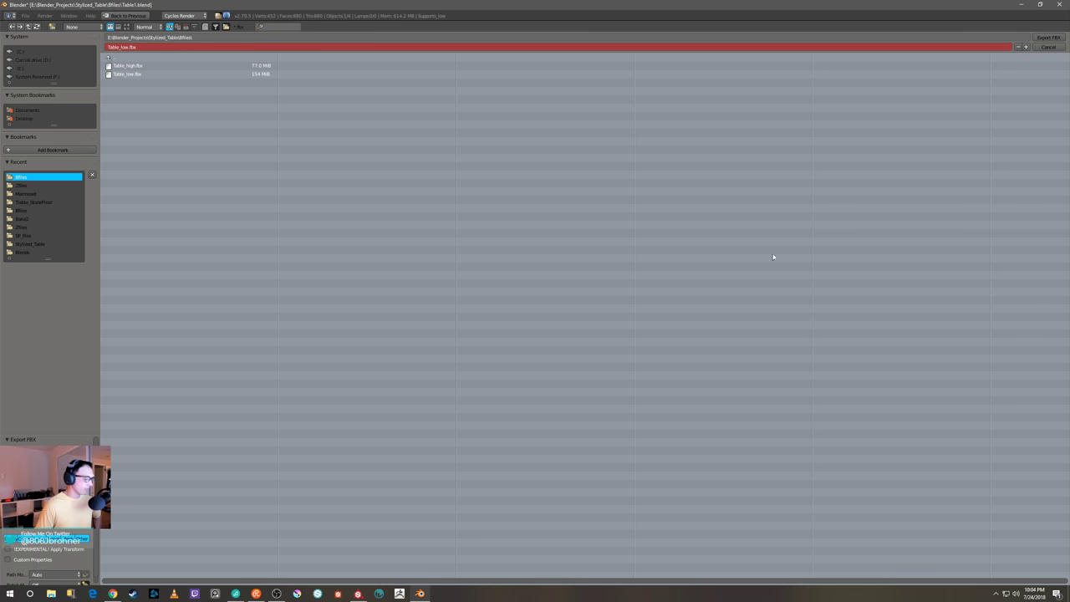
left_click(1049, 38)
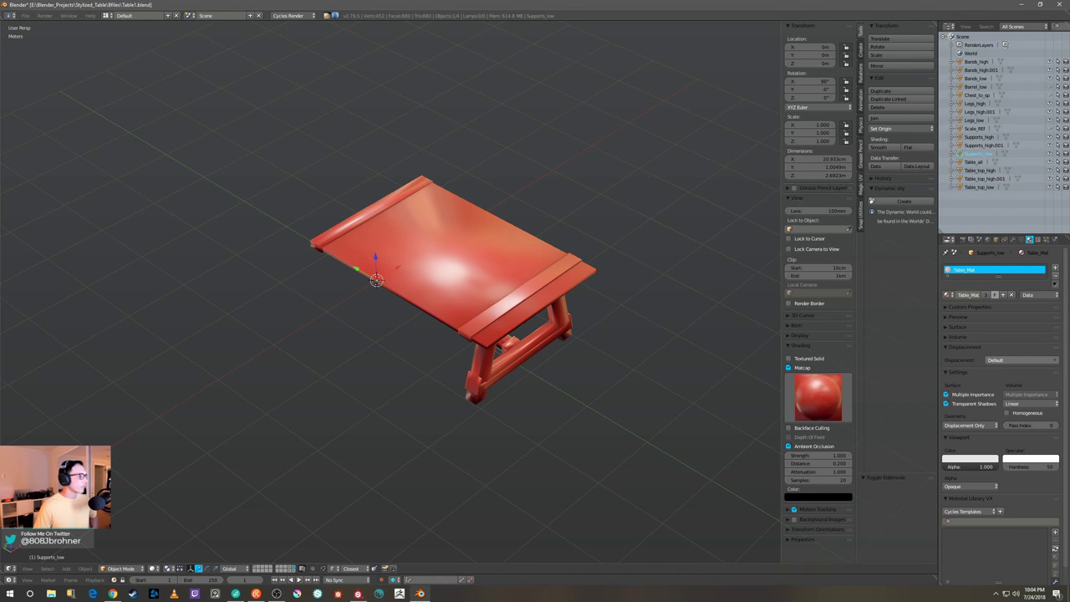
Save Table1.blend and close Blender to return to Substance Painter
left_click(26, 16)
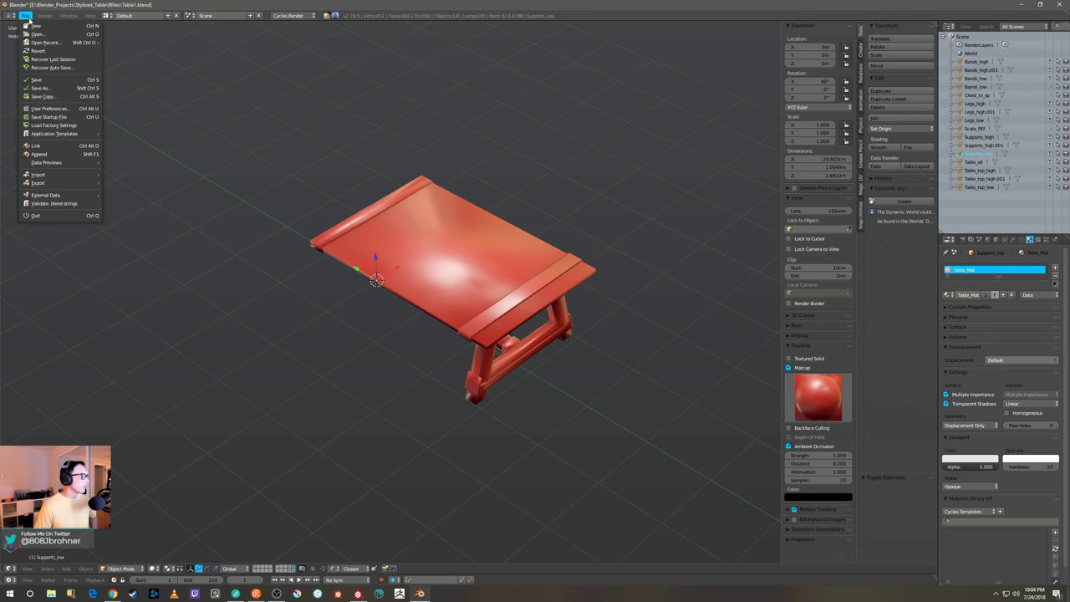
left_click(57, 79)
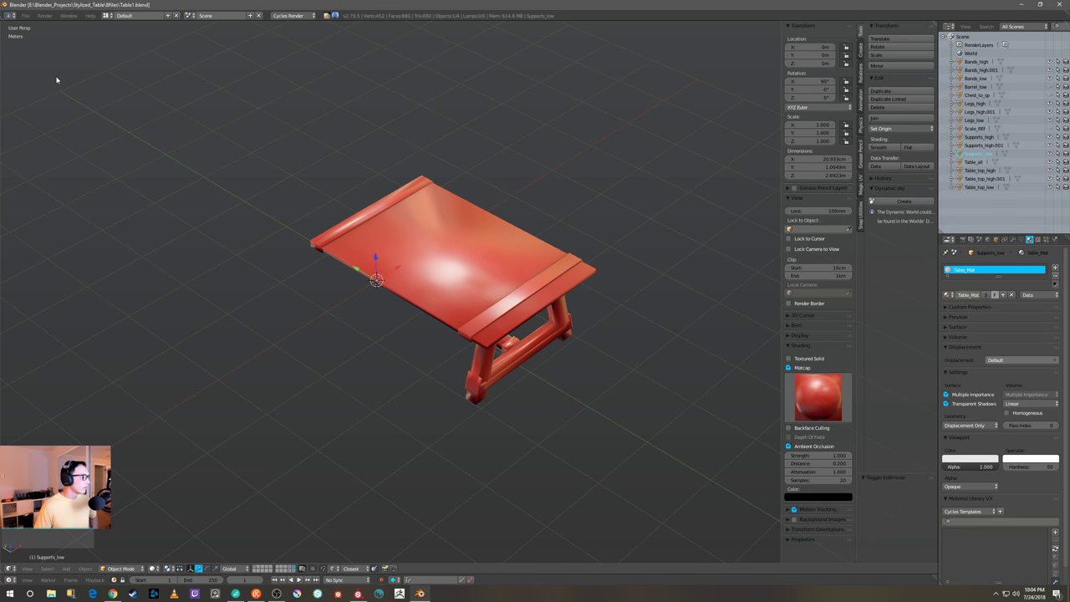
left_click(1054, 8)
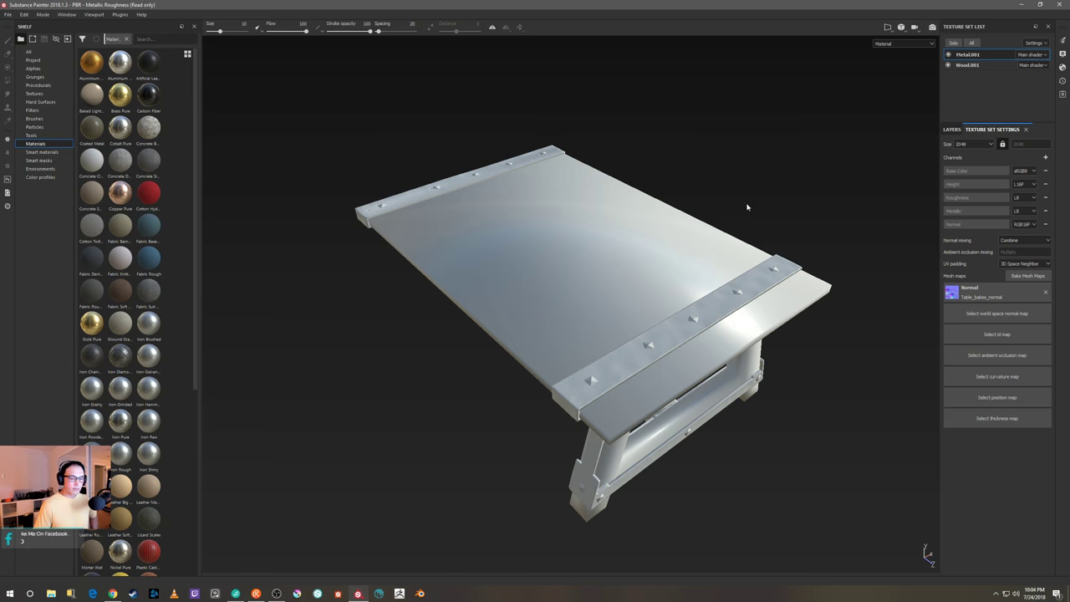
Remove the normal map from the Metal.001 texture set and reload Table_low.fbx as the project mesh
left_click(1047, 293)
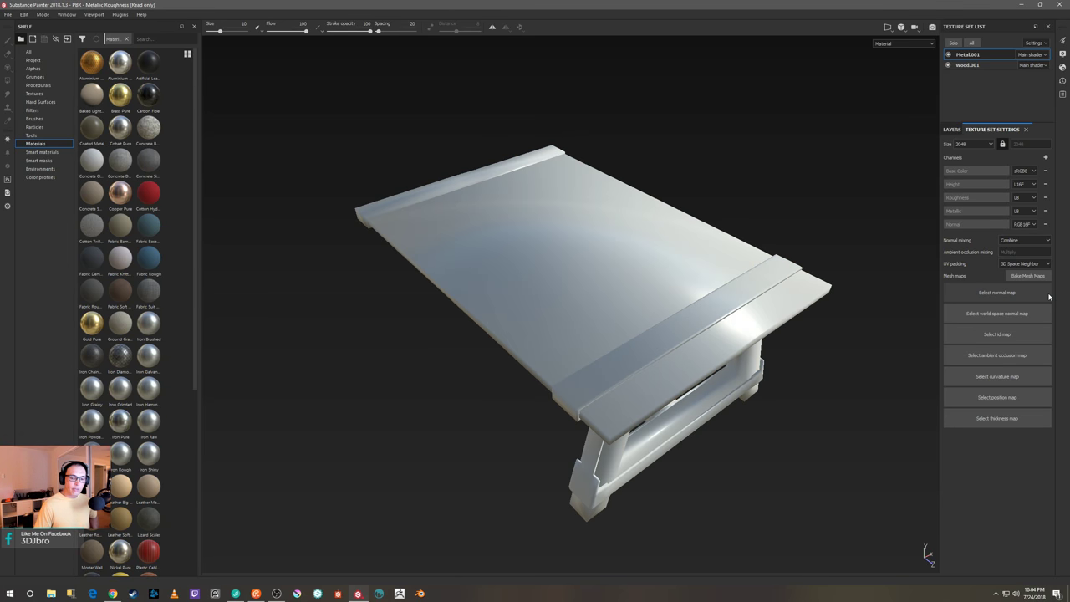
left_click(25, 15)
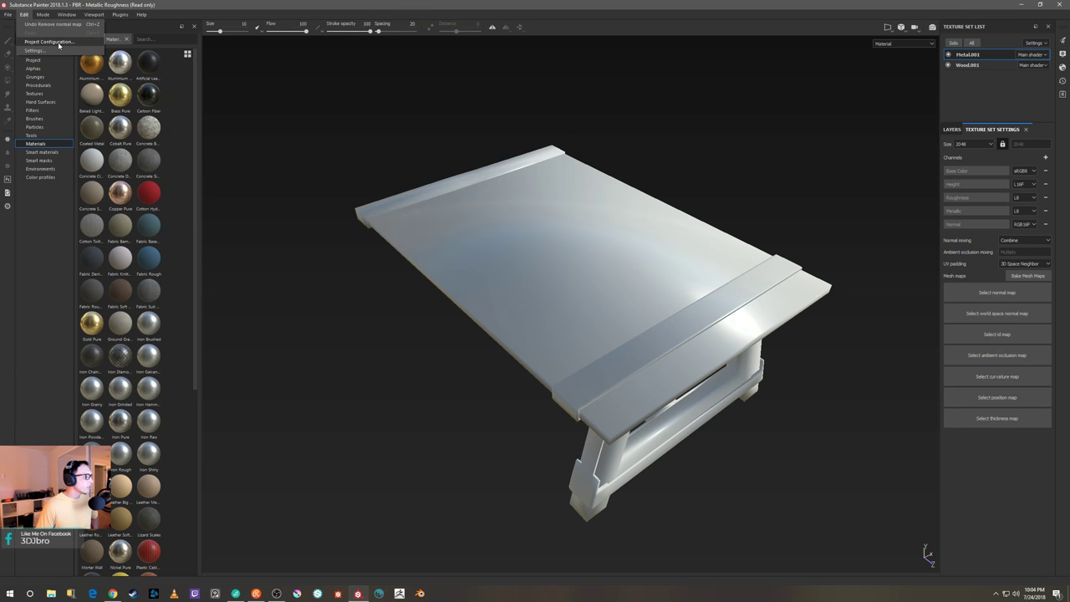
left_click(52, 42)
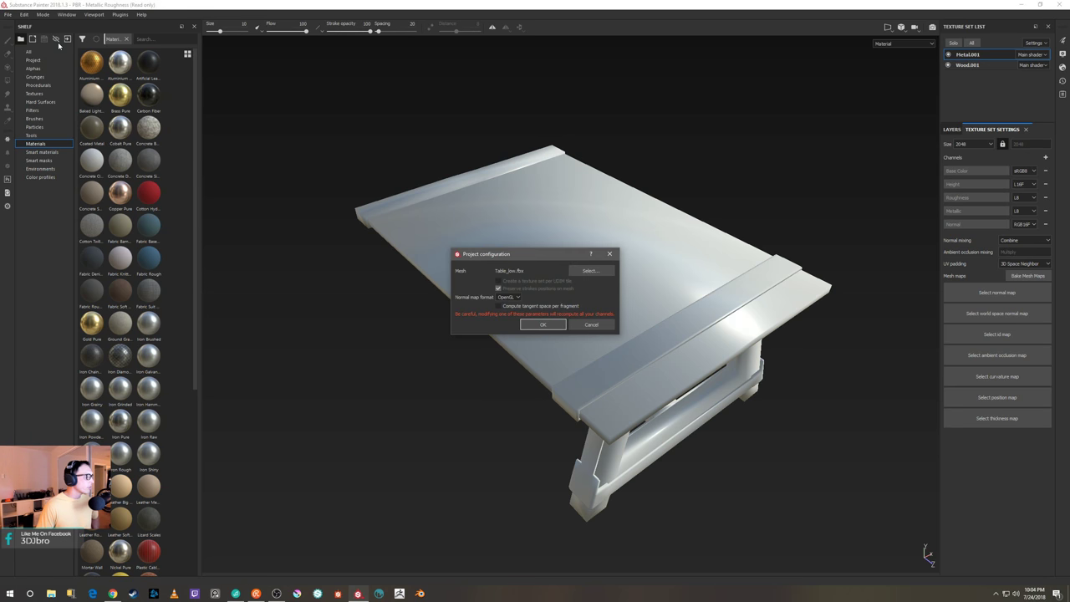
left_click(590, 270)
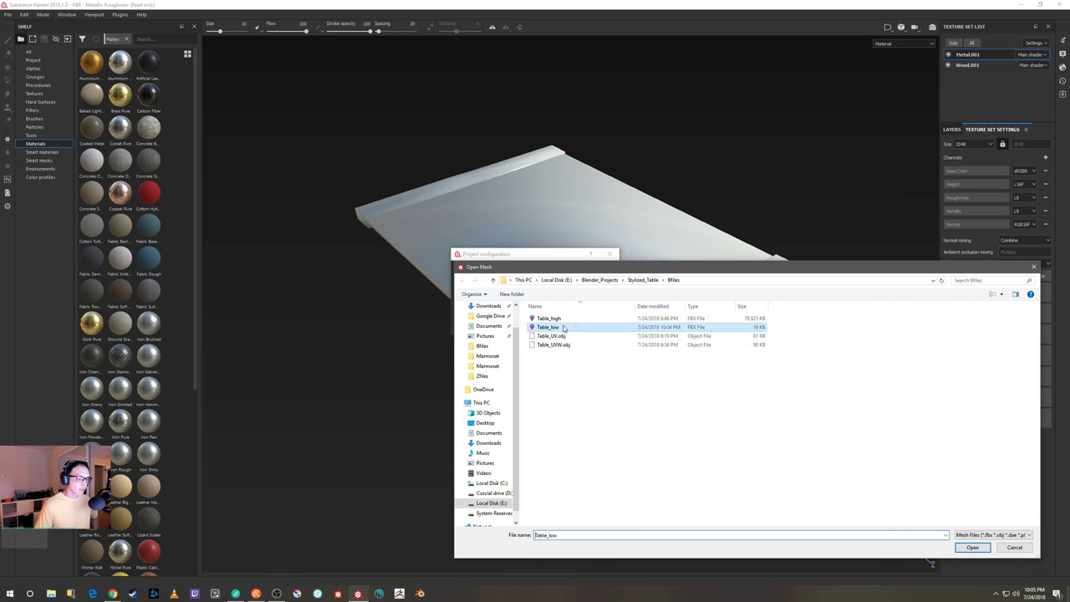
double_click(565, 327)
left_click(568, 329)
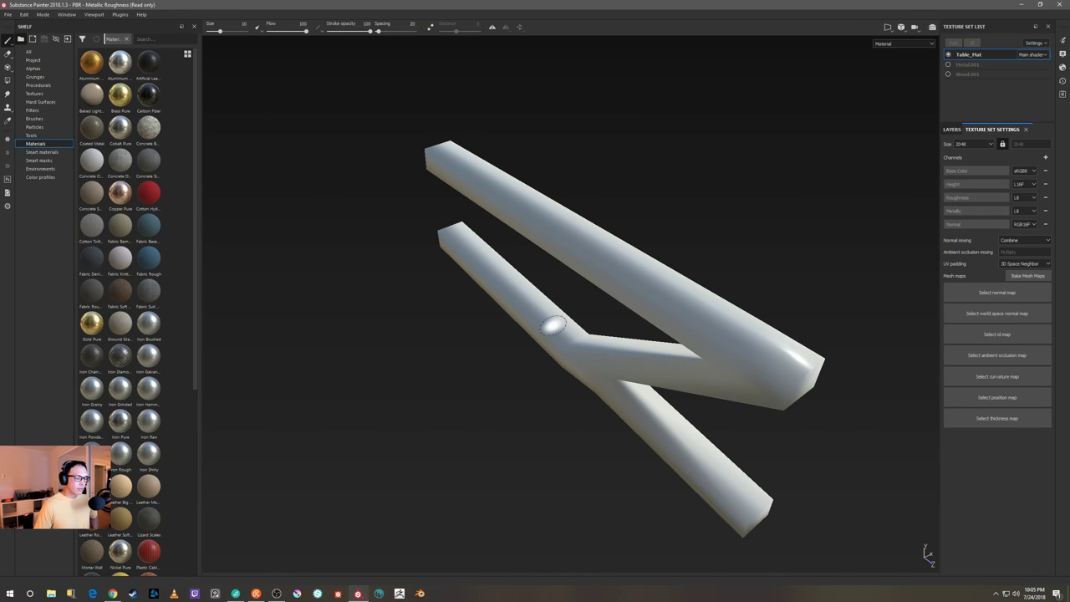
scroll(552, 324, "up", 3)
scroll(554, 321, "down", 5)
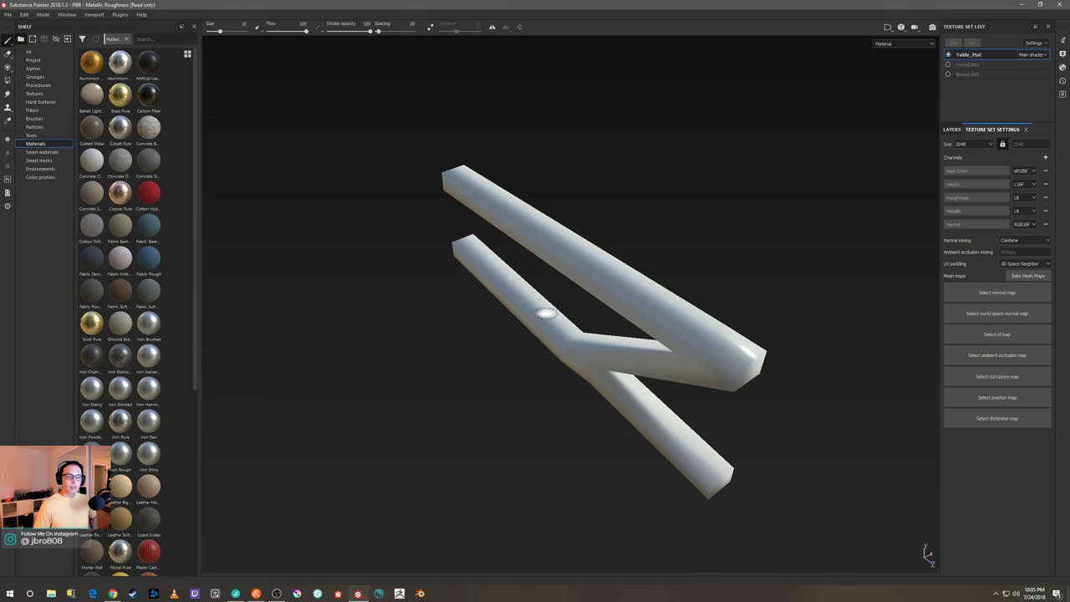
left_click(8, 14)
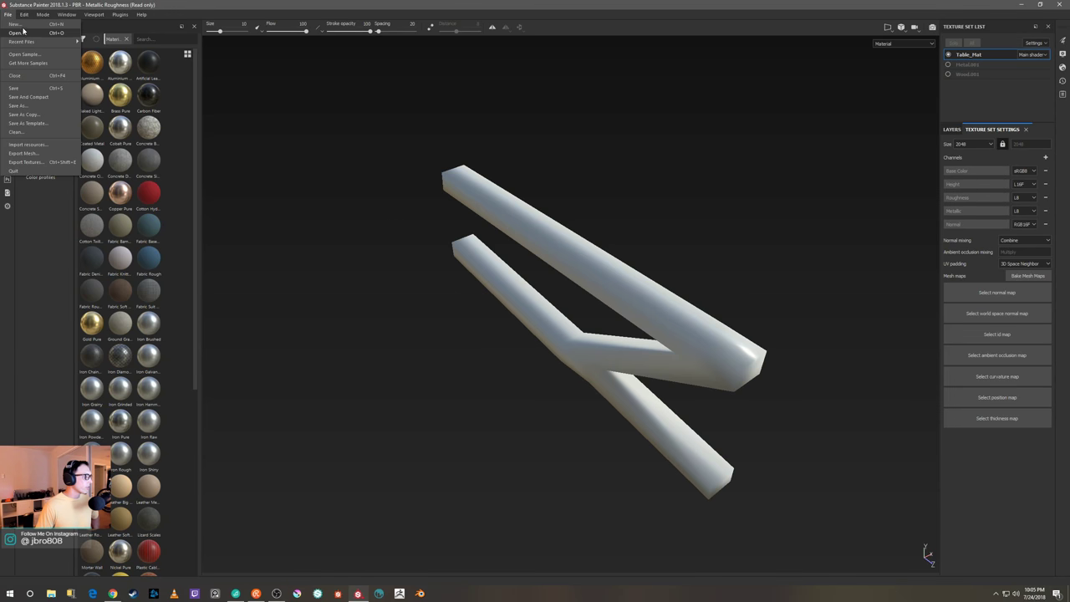
left_click(17, 24)
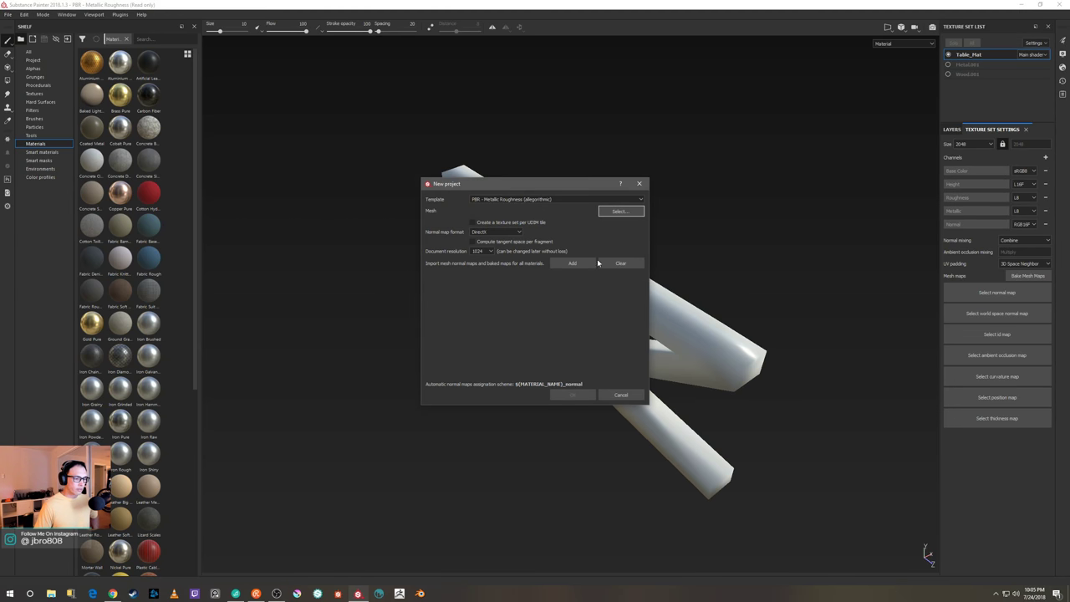
left_click(518, 232)
left_click(522, 247)
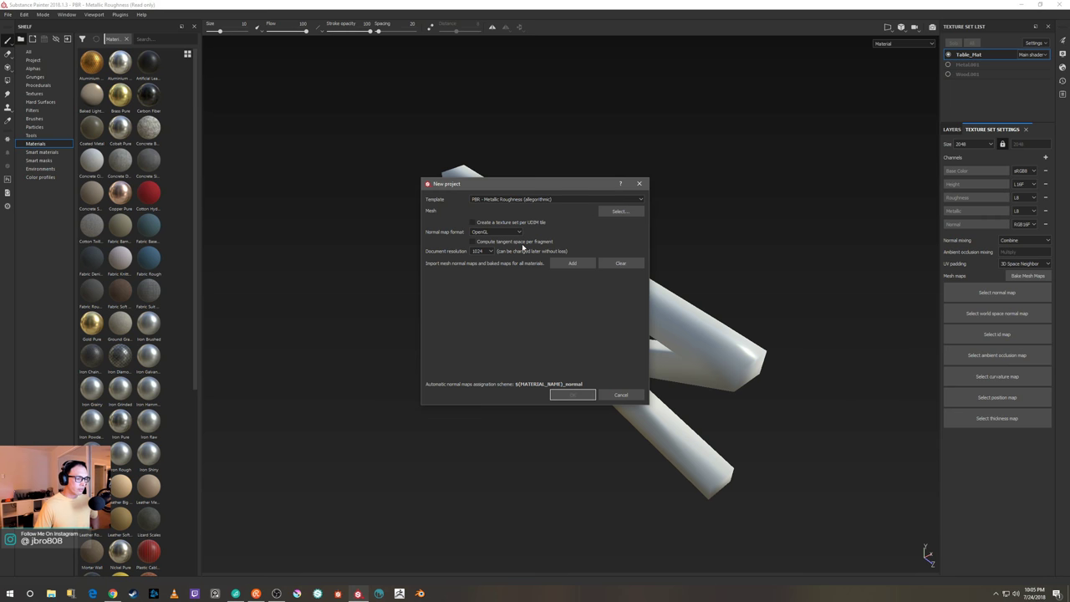
left_click(619, 211)
left_click(539, 257)
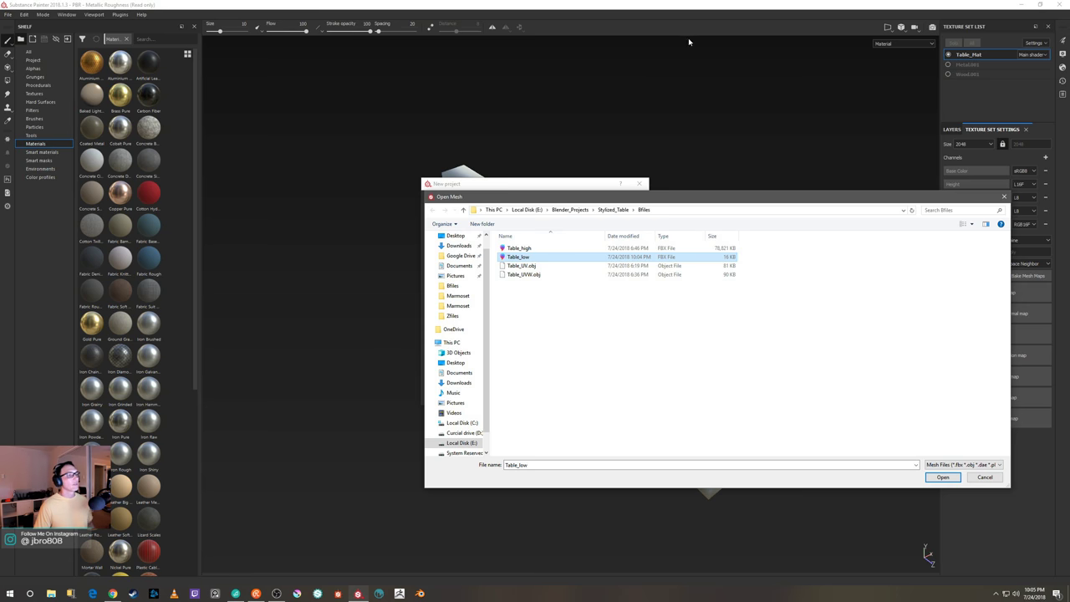
left_click(985, 479)
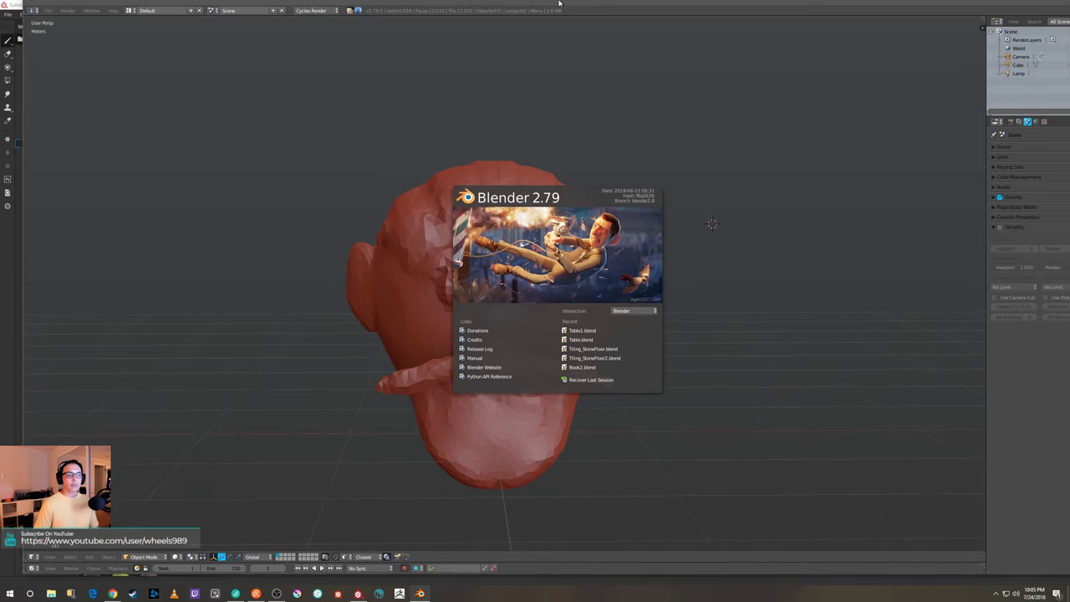
Switch to a new Blender session and reopen the recent file Table1.blend
left_click(1019, 22)
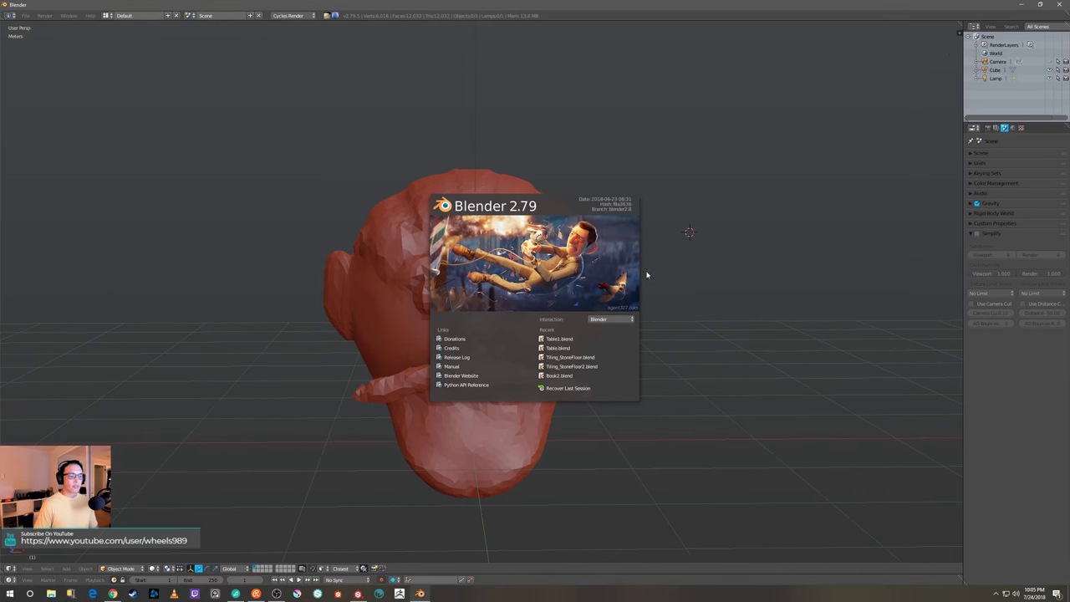
left_click(628, 174)
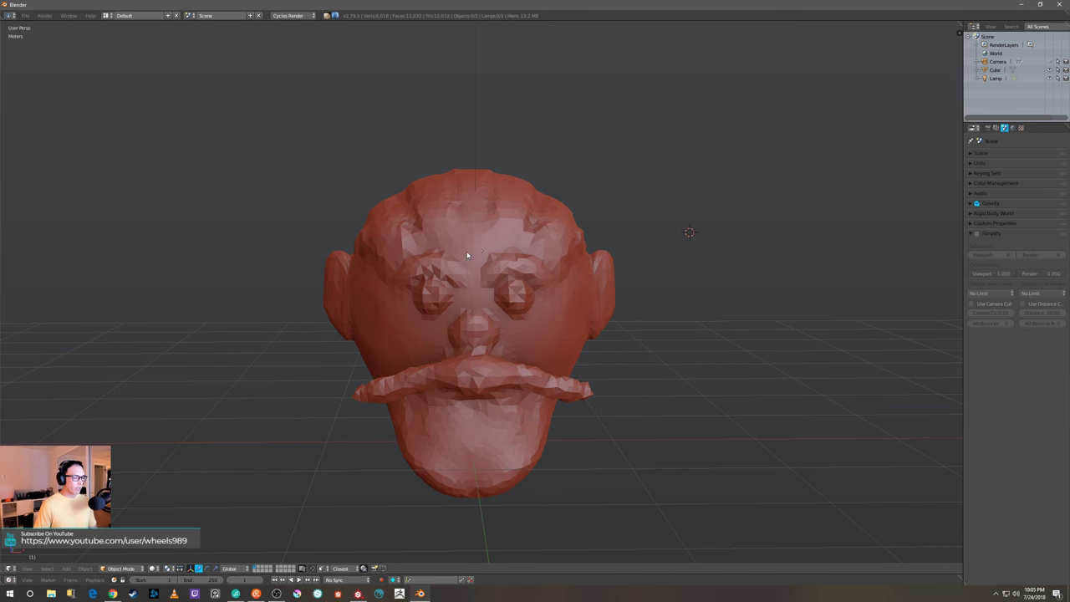
left_click(25, 16)
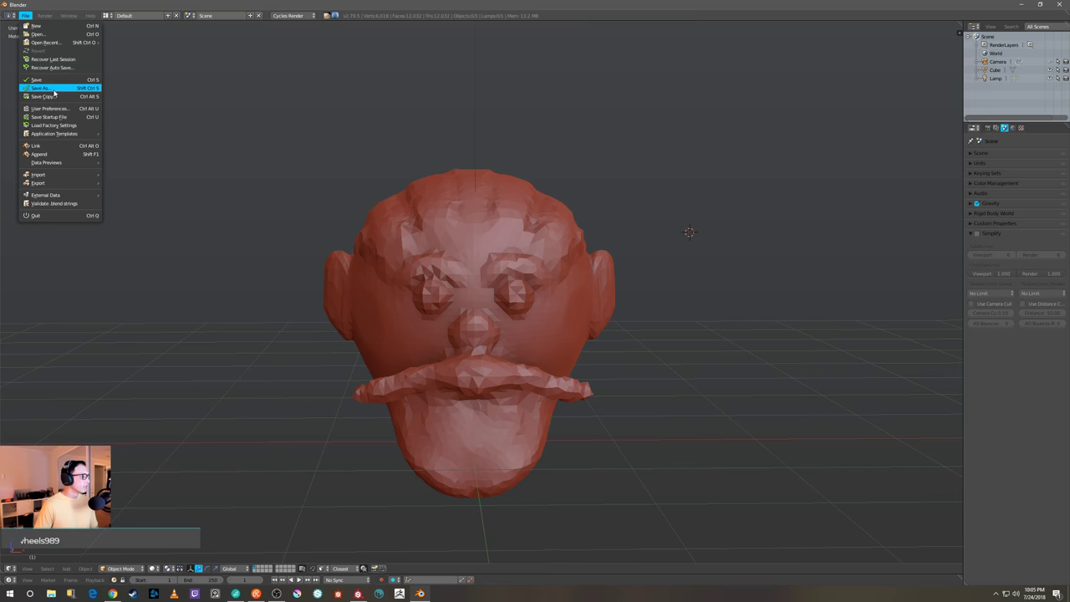
mouse_move(49, 43)
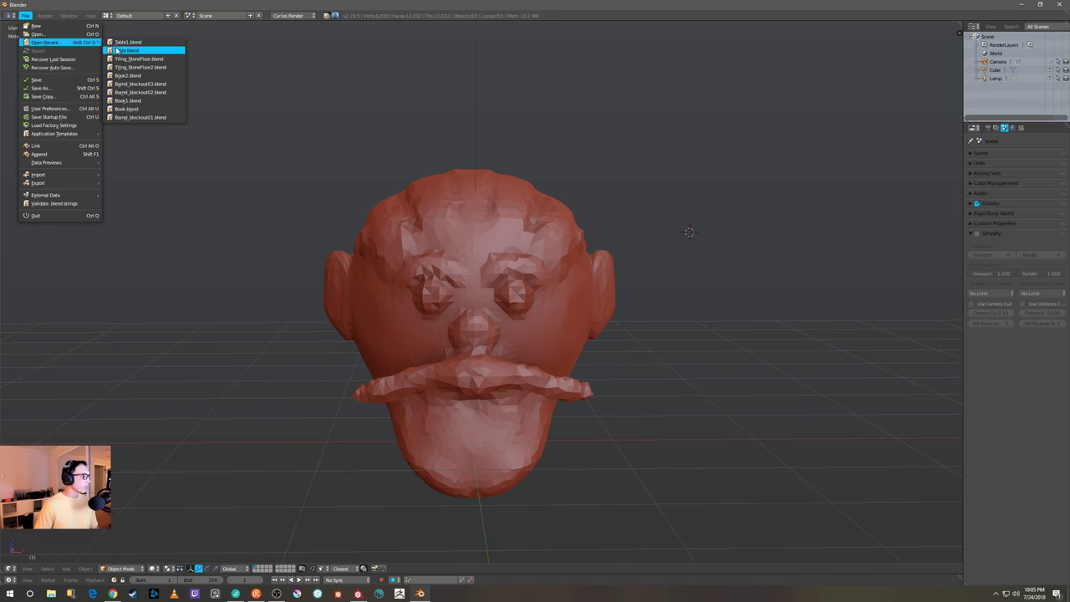
left_click(127, 42)
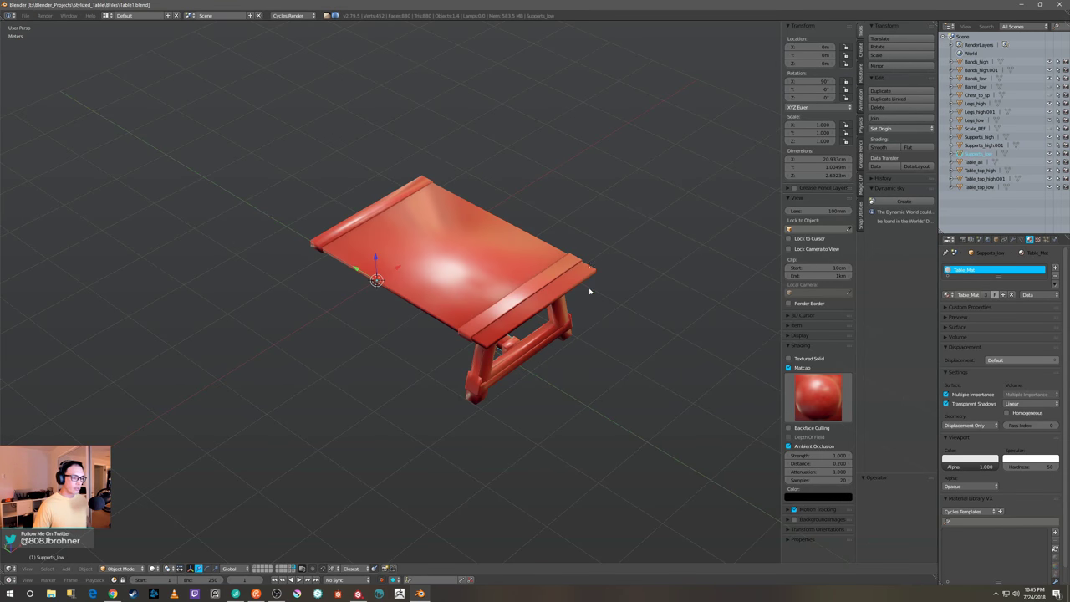
Export all the low-poly table parts together as FBX over Table_low.fbx in the Bfiles folder and save Table1.blend
scroll(586, 296, "up", 3)
scroll(586, 294, "down", 3)
middle_click_drag(615, 303, 618, 305)
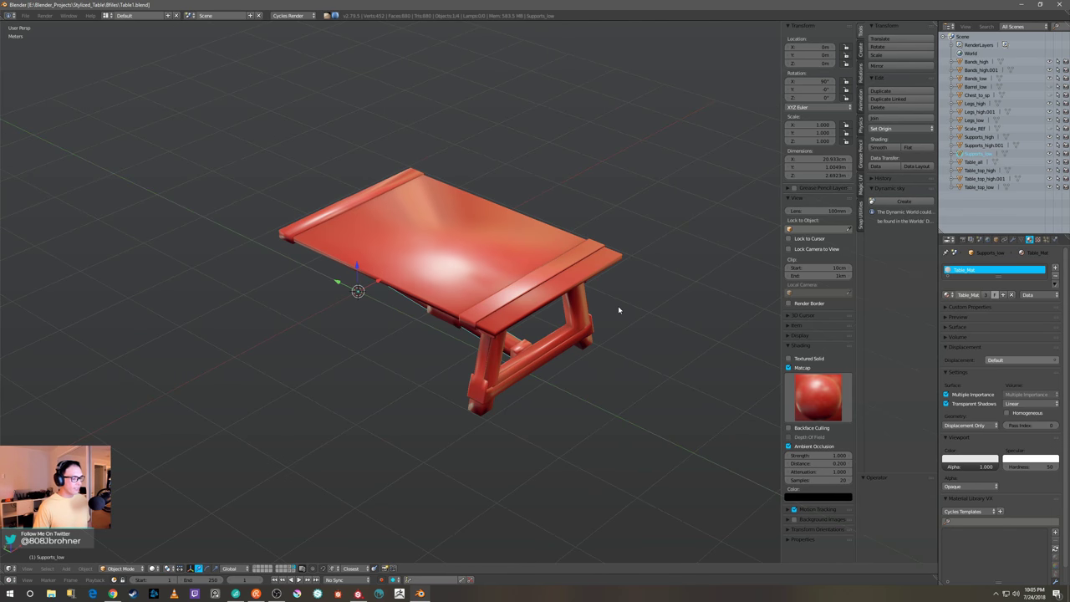
key("a")
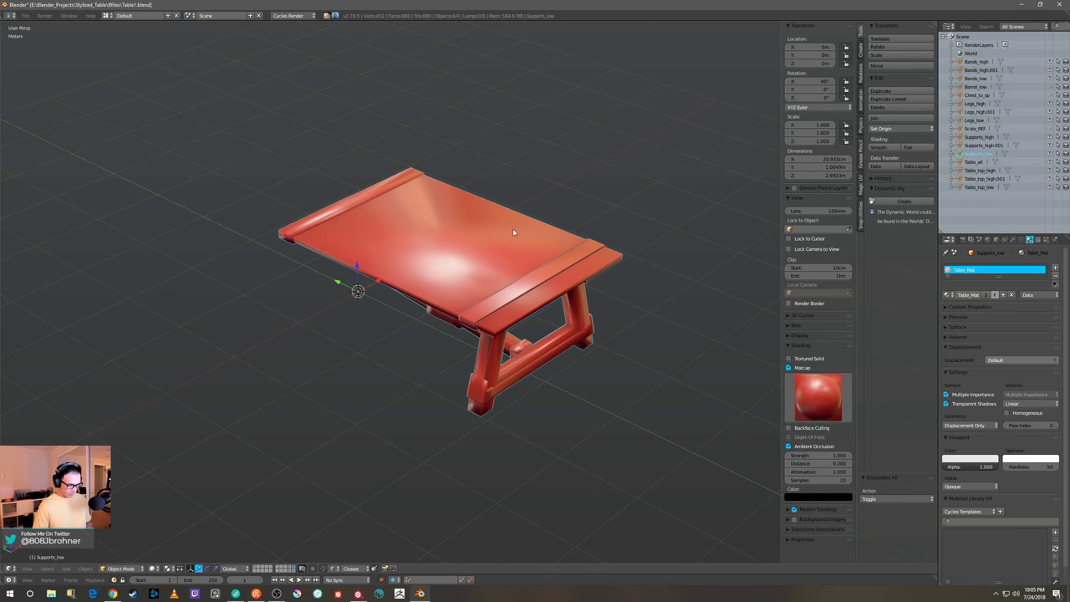
key("ctrl+b")
left_click_drag(259, 132, 650, 474)
key("ctrl+alt+b")
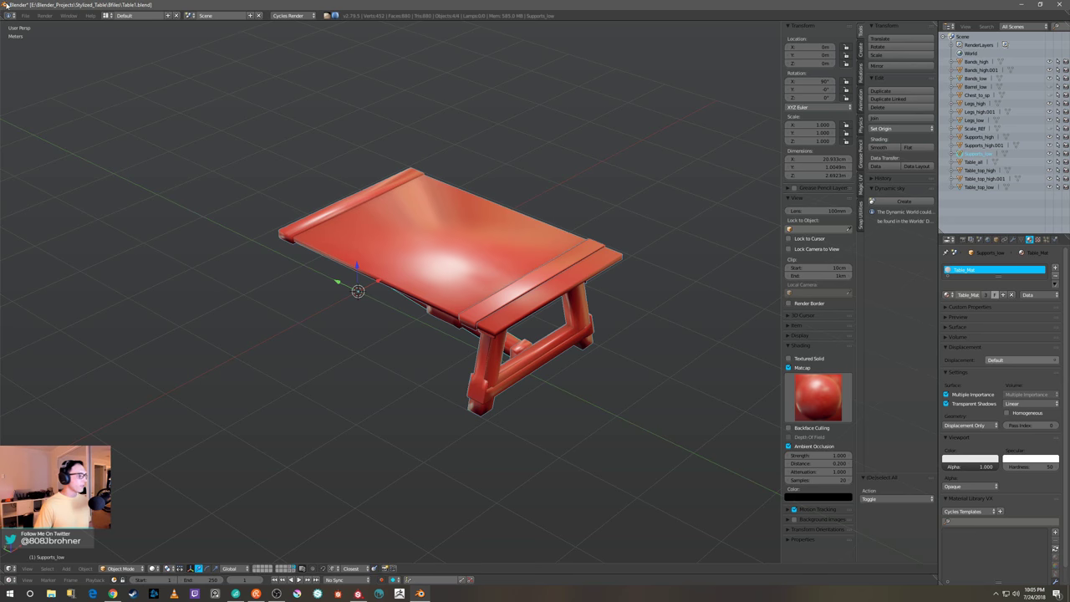
left_click(26, 15)
mouse_move(48, 186)
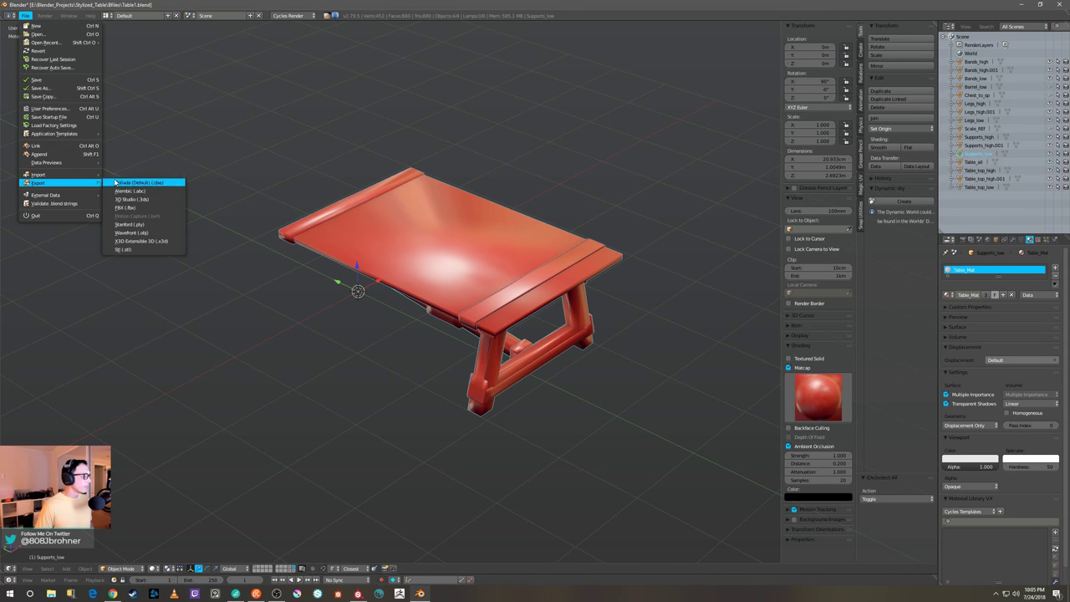
left_click(125, 208)
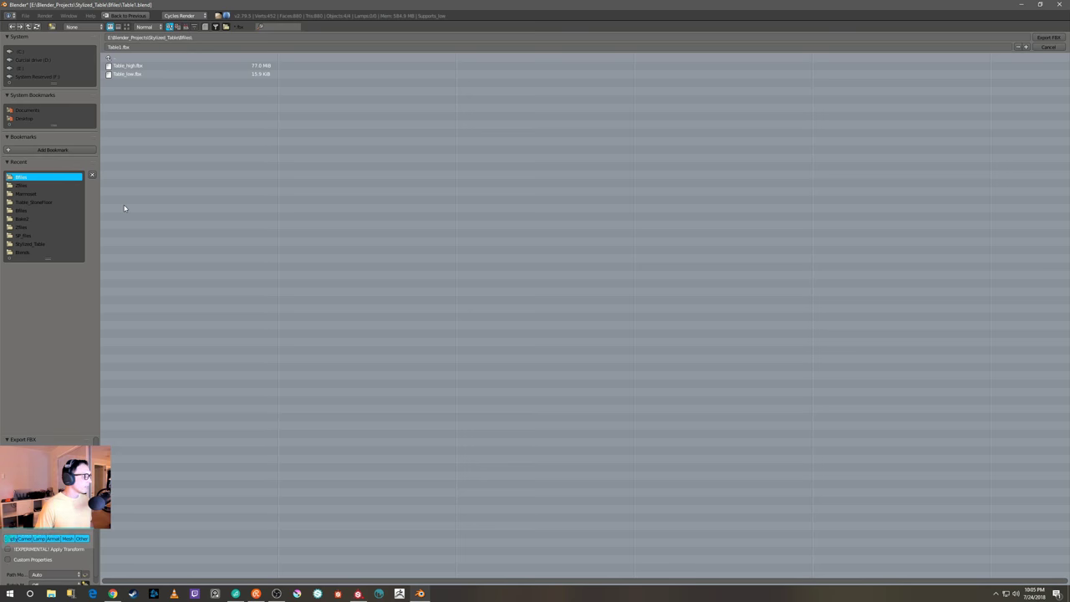
left_click(128, 73)
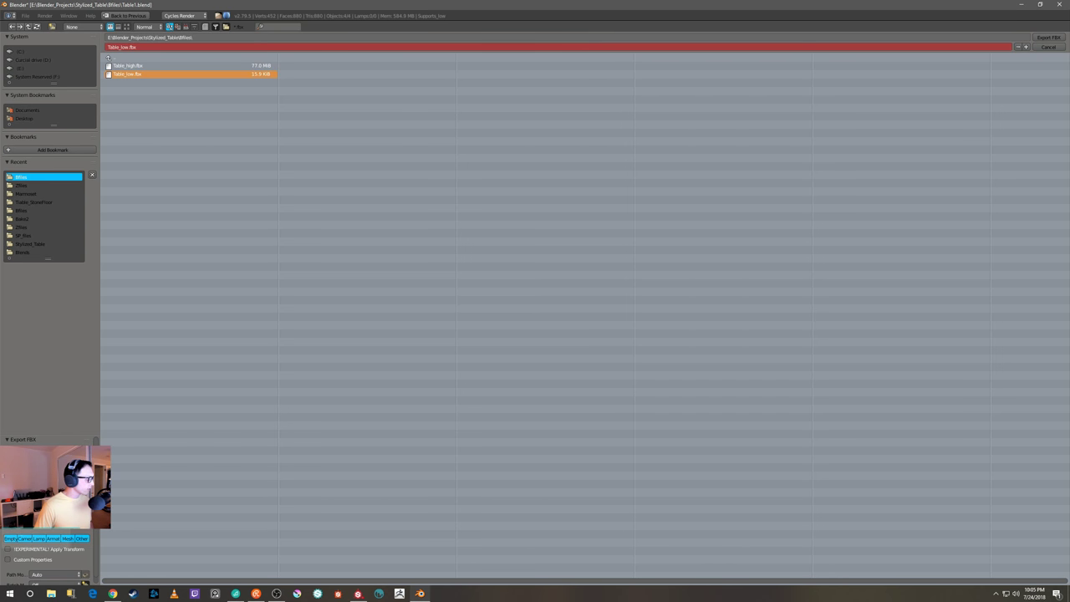
left_click(1048, 37)
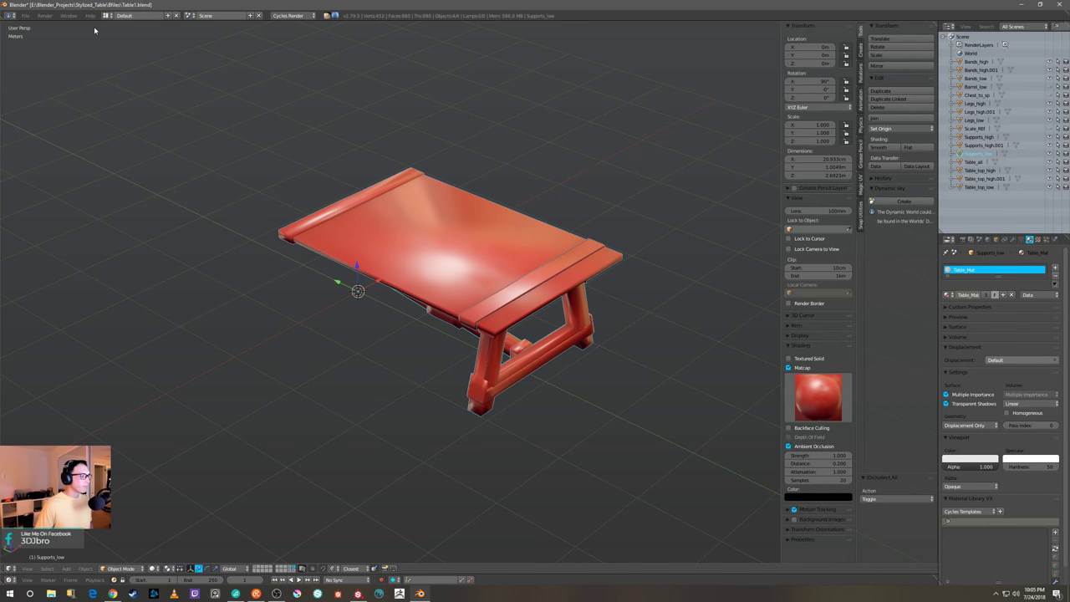
left_click(26, 15)
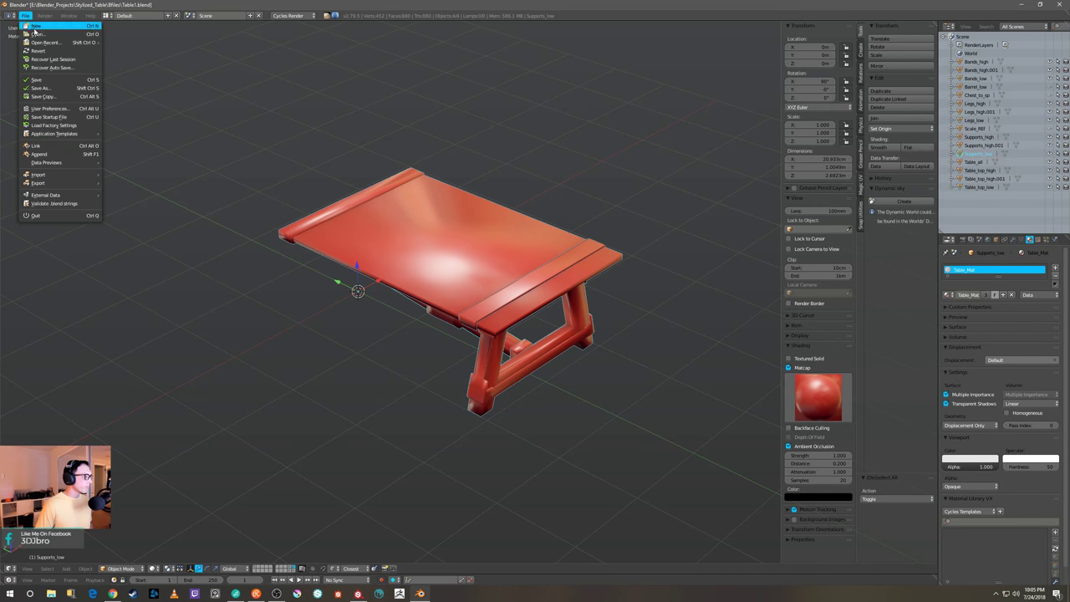
left_click(42, 80)
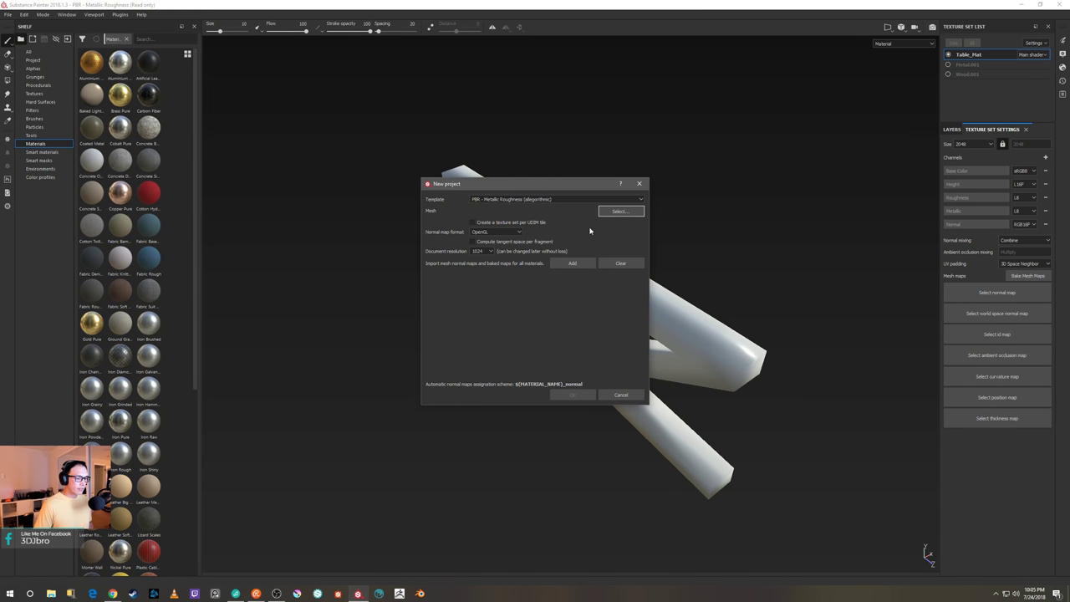
Discard the new project setup, reload Table_low.fbx from the Bfiles folder as the project mesh, and select the Wood.001 texture set
left_click(619, 396)
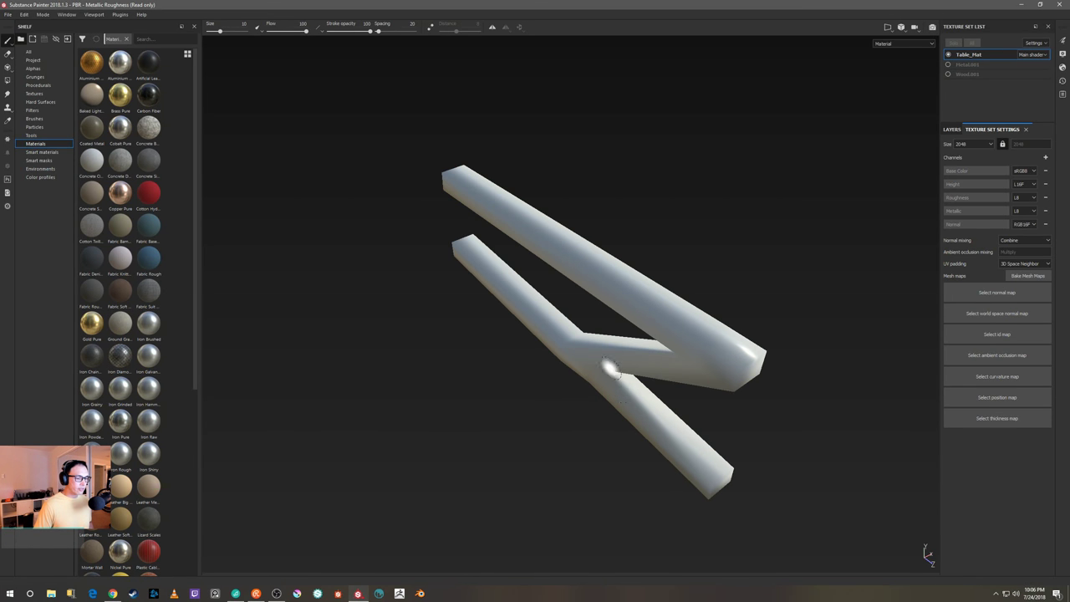
left_click(24, 14)
left_click(40, 44)
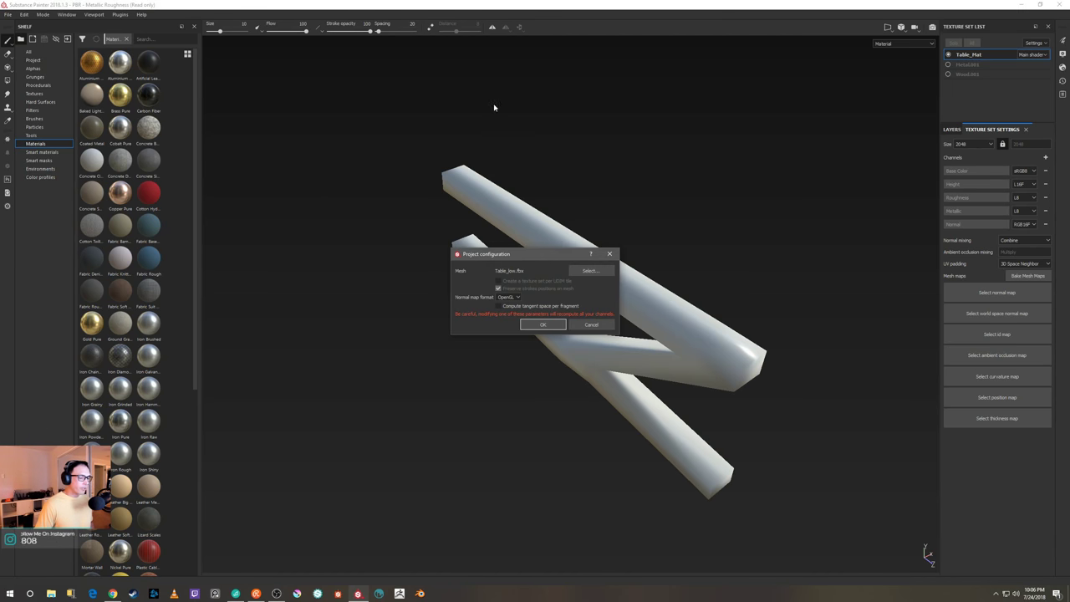
left_click(590, 270)
left_click(548, 327)
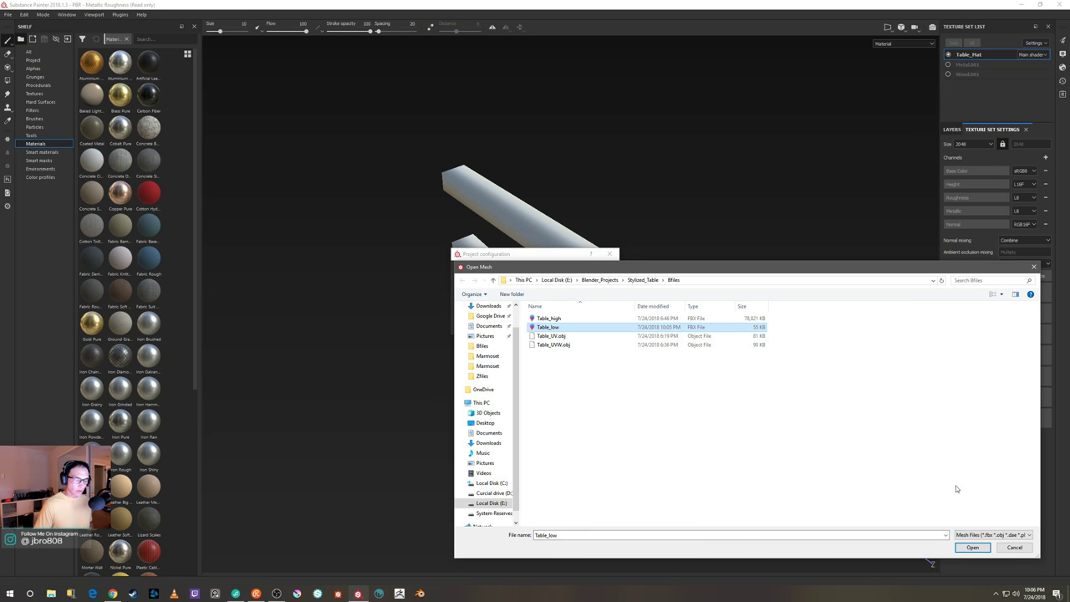
left_click(973, 547)
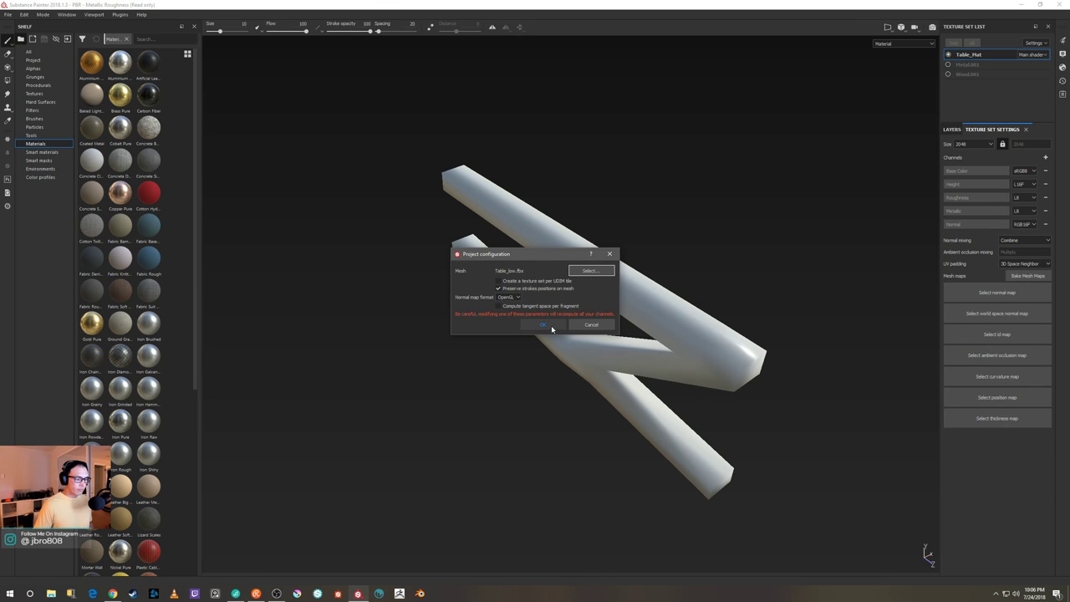
left_click(546, 326)
scroll(625, 315, "down", 4)
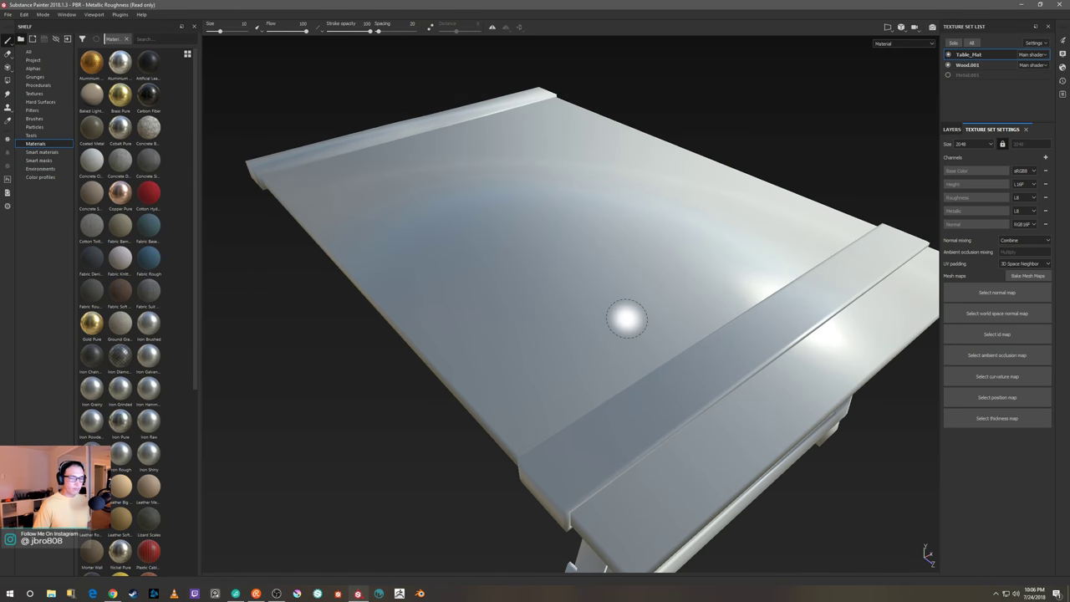
left_click_drag(829, 313, 877, 287, "alt")
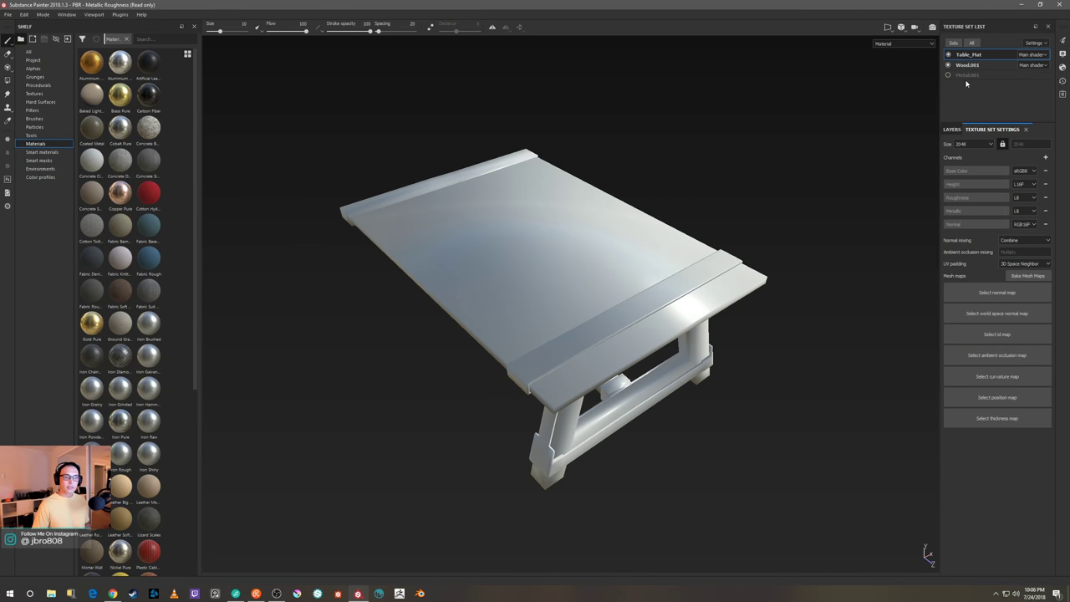
left_click_drag(819, 175, 792, 176, "alt")
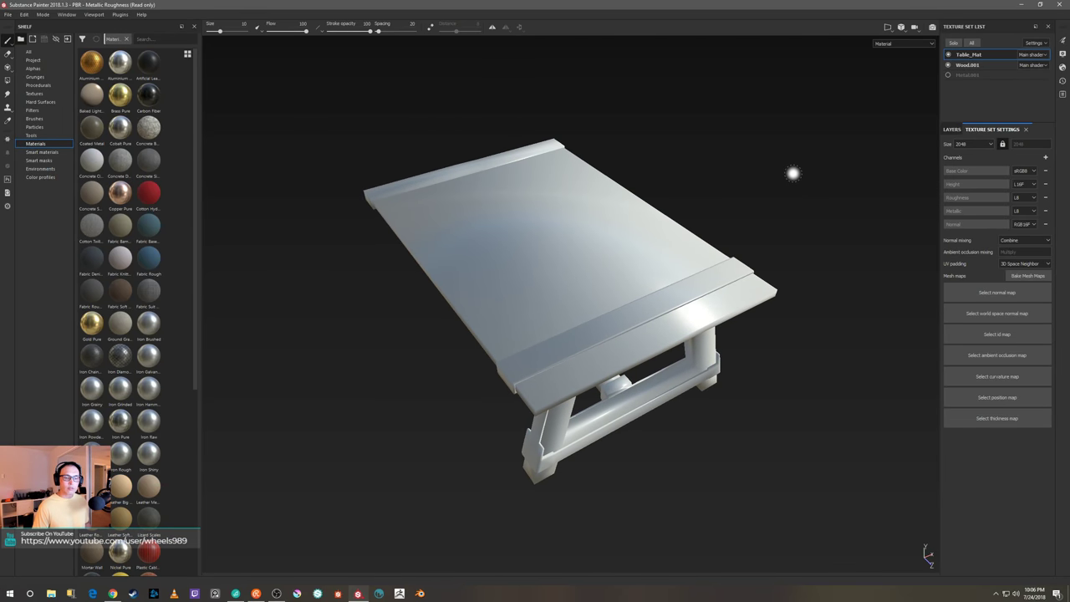
left_click(985, 66)
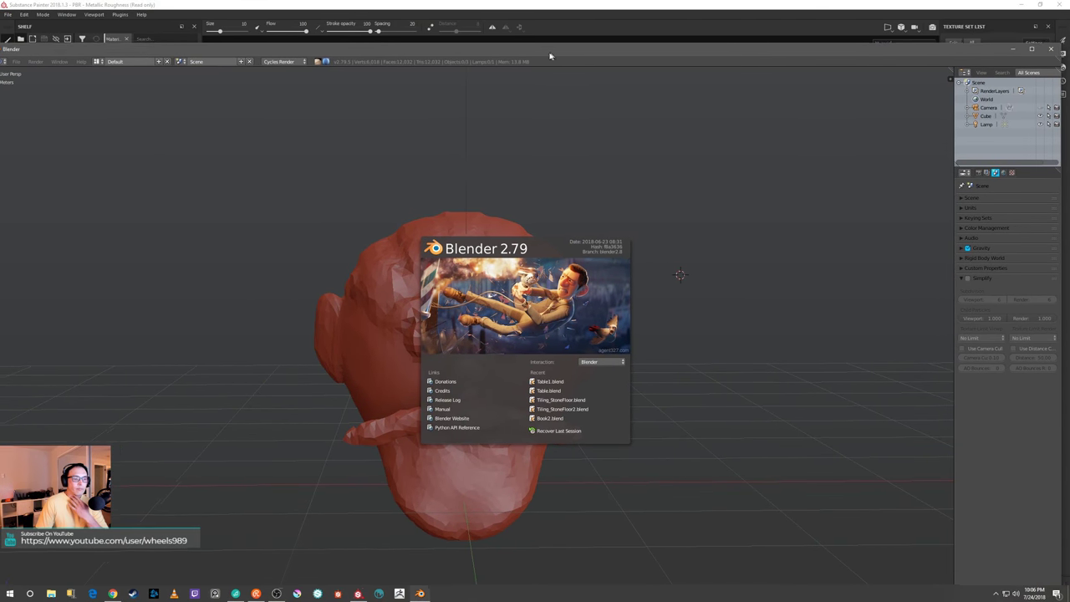
Switch to the new Blender session, reopen the recent file Table1.blend and check the material on Table_top_low
left_click(1027, 50)
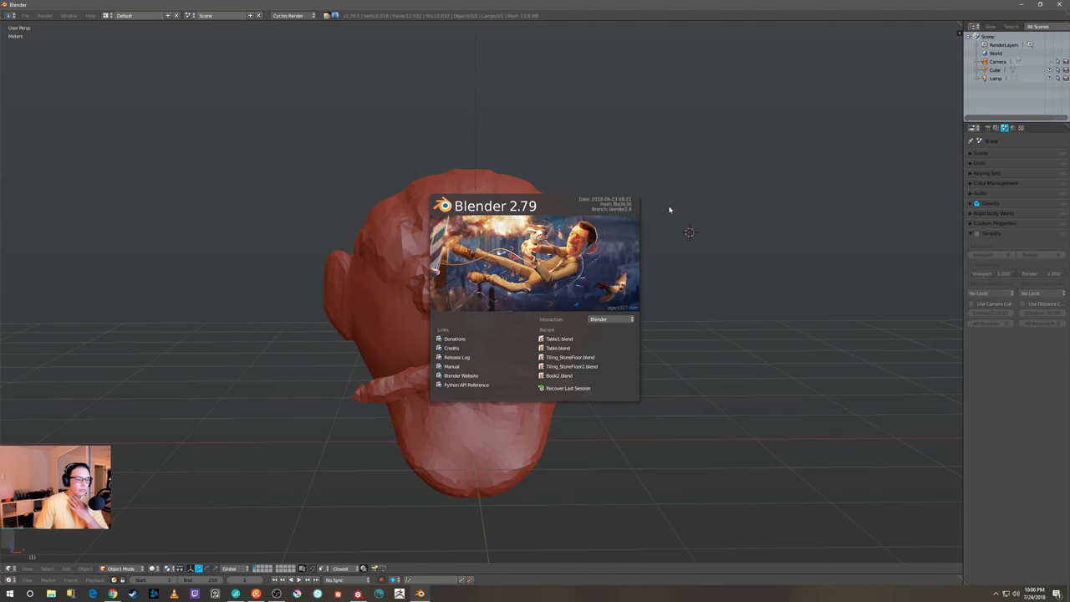
left_click(570, 337)
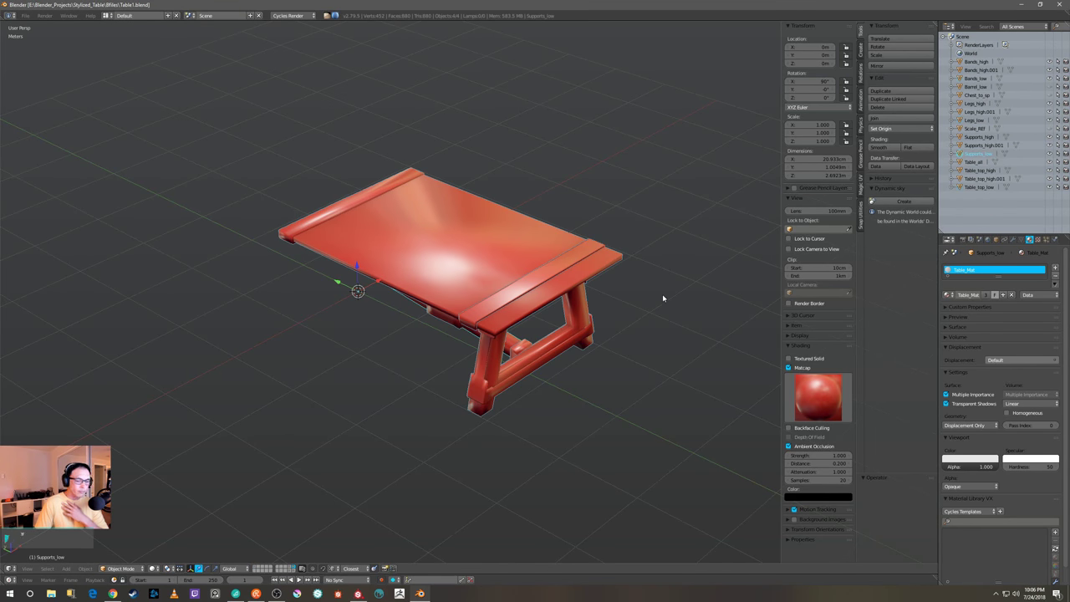
right_click(604, 270)
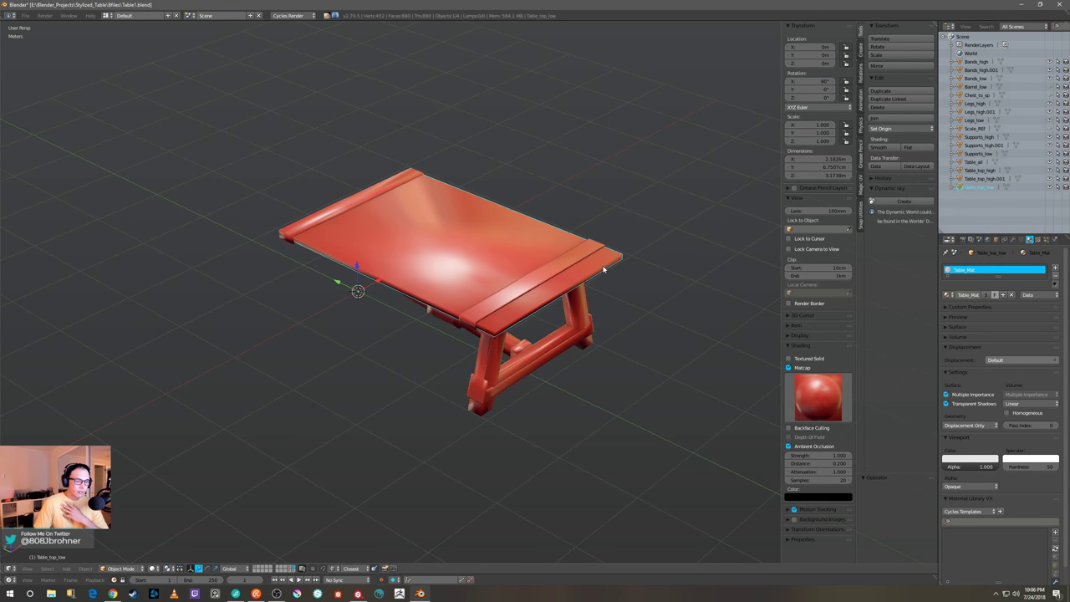
Remove the Wood.001 and Metal.001 material slots from the Legs_low object
right_click(578, 310)
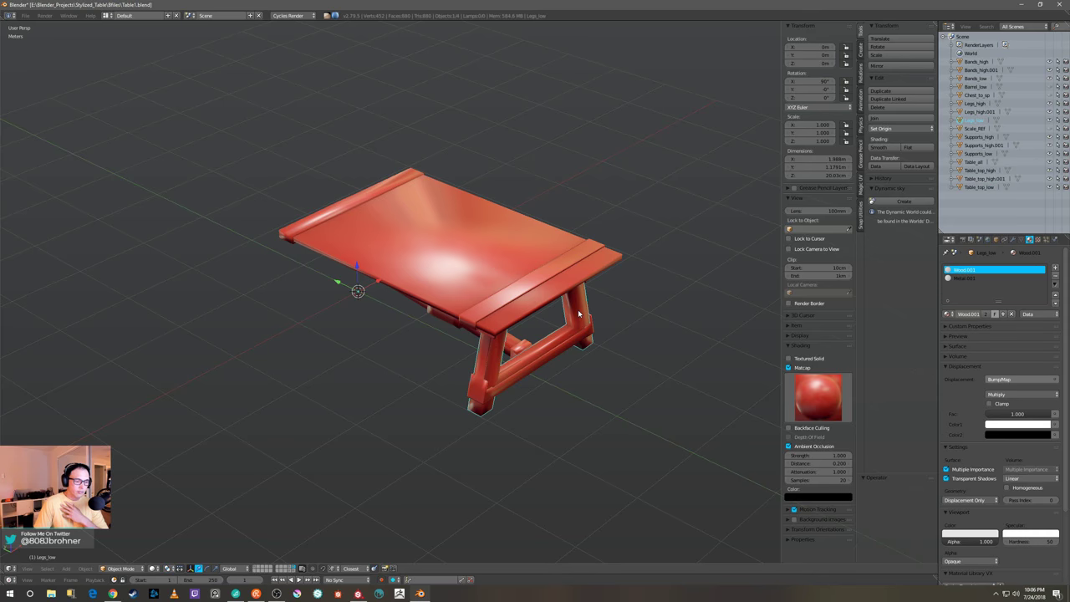
left_click(1055, 277)
left_click(1056, 277)
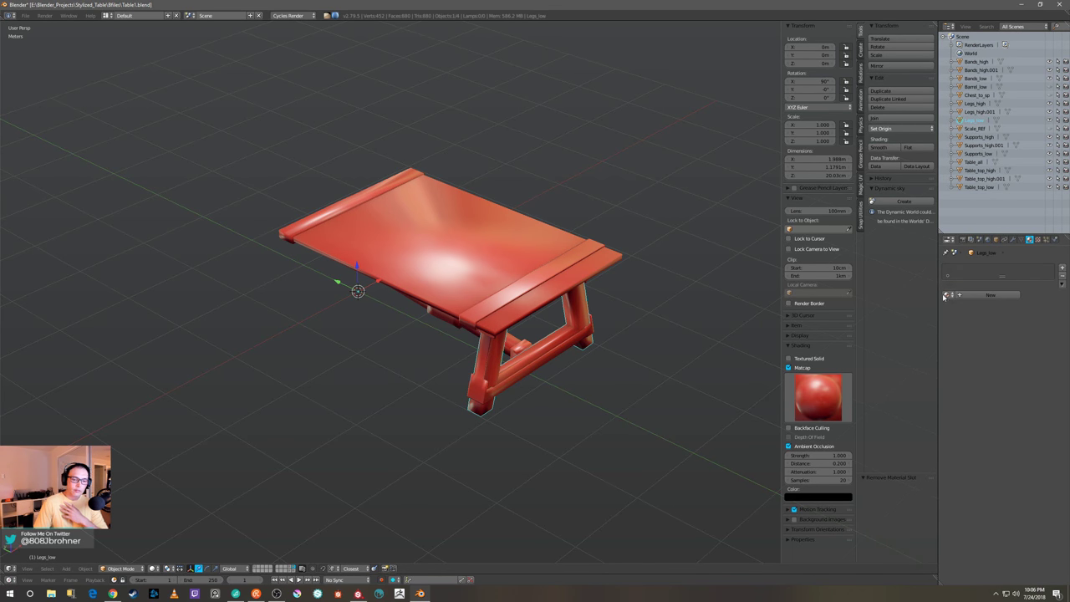
Assign the existing Table_Mat material to all faces of Legs_low and return to Object Mode
key("Tab")
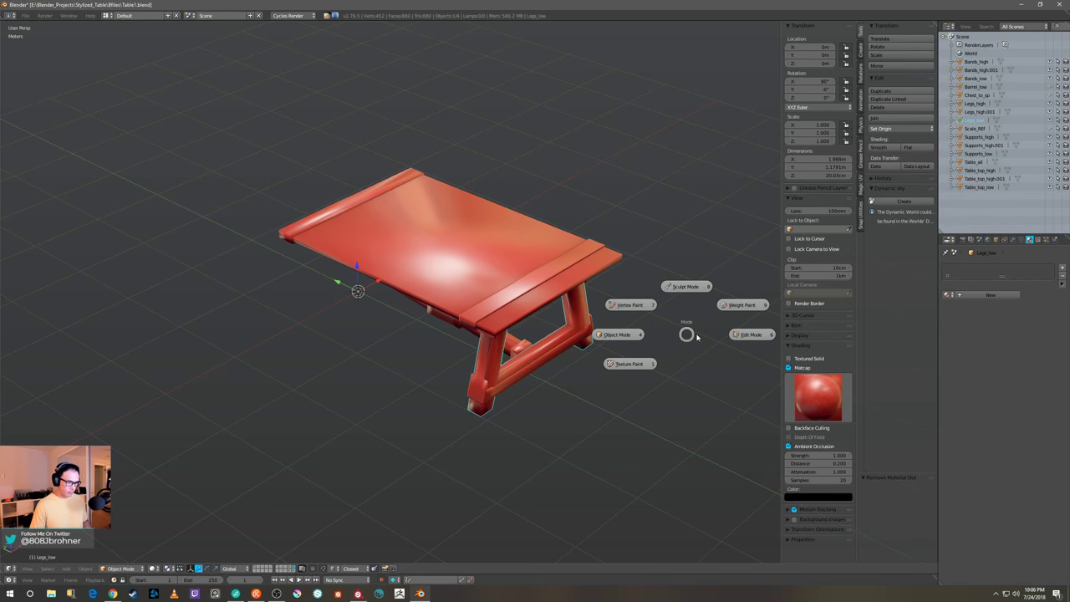
left_click(752, 335)
key("a")
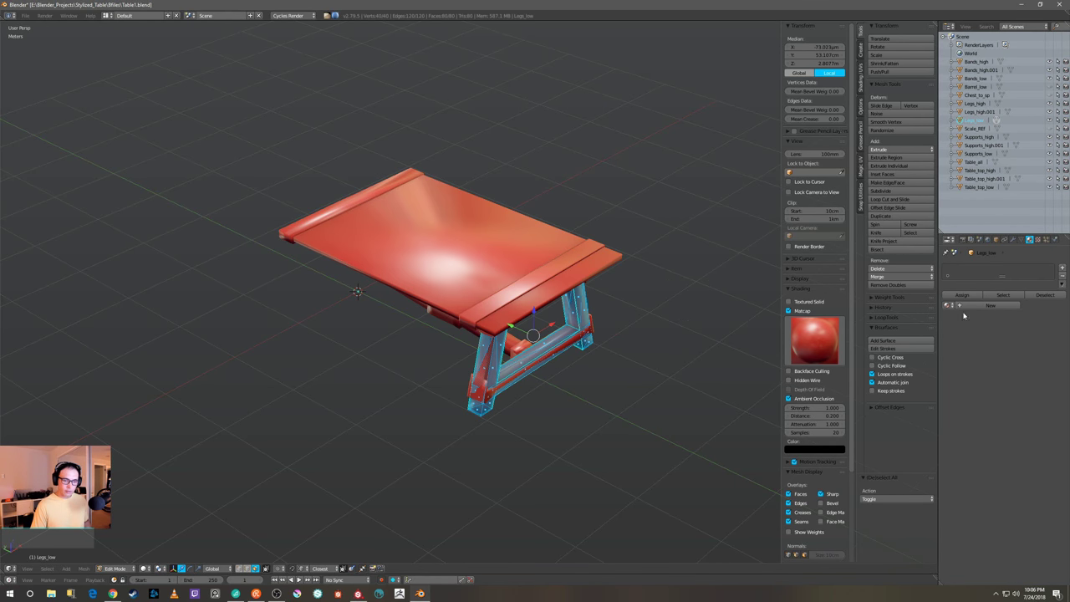
left_click(988, 306)
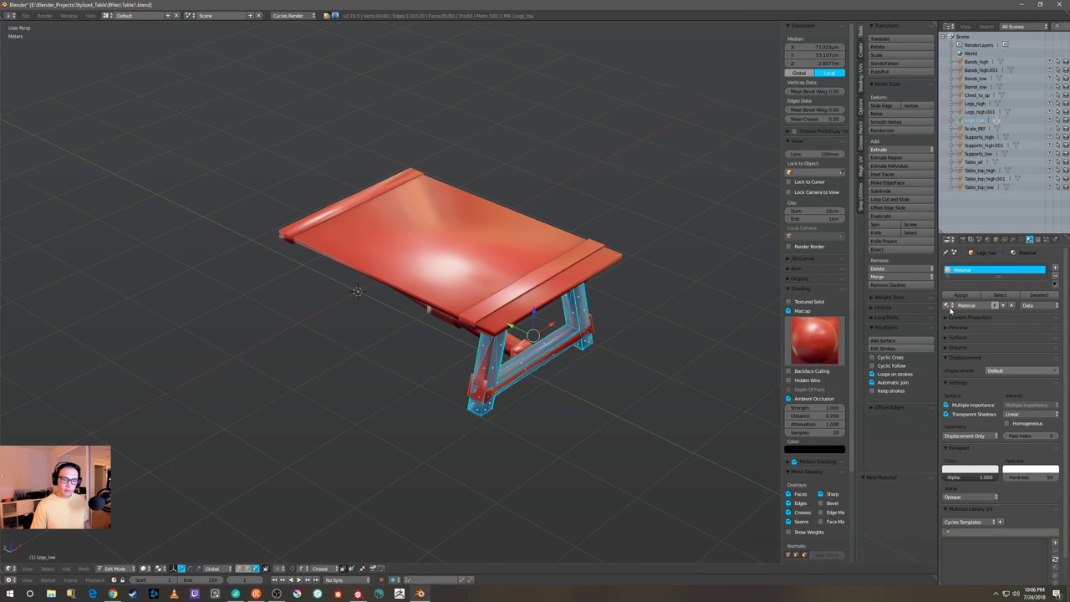
left_click(949, 306)
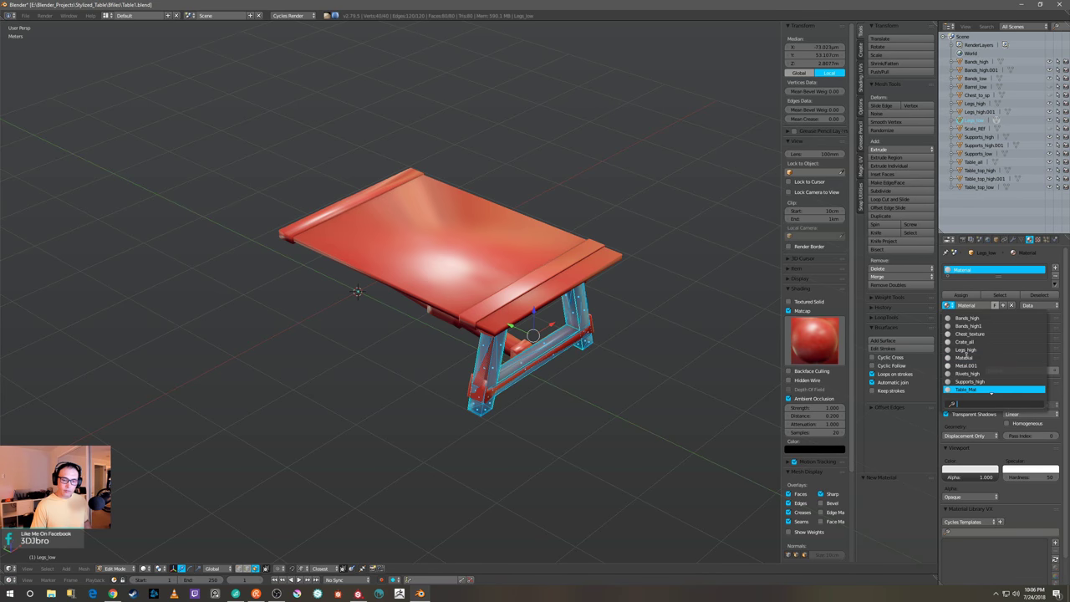
left_click(970, 389)
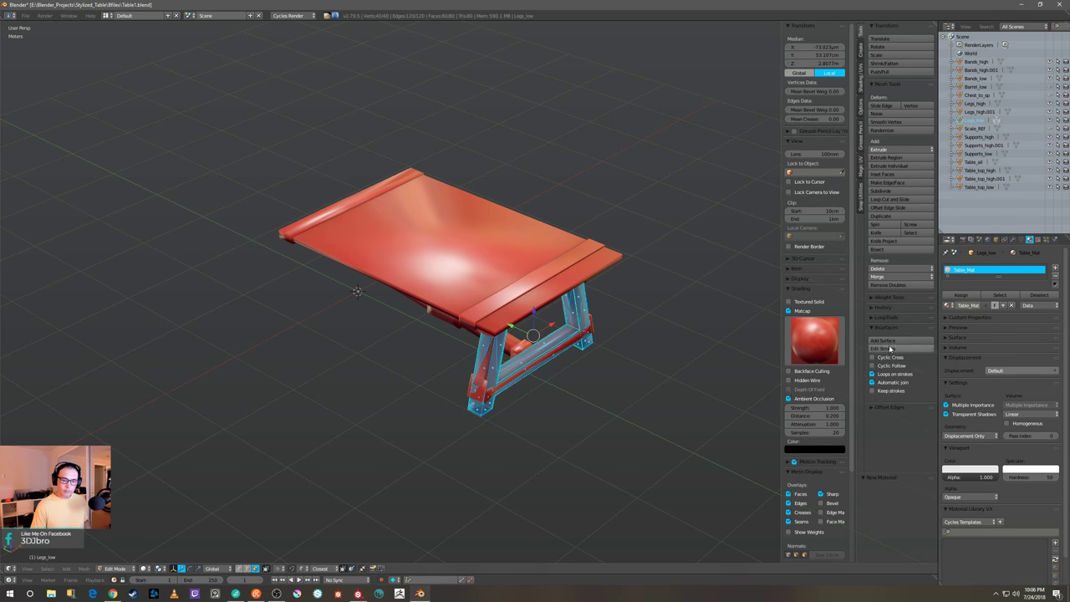
left_click(962, 295)
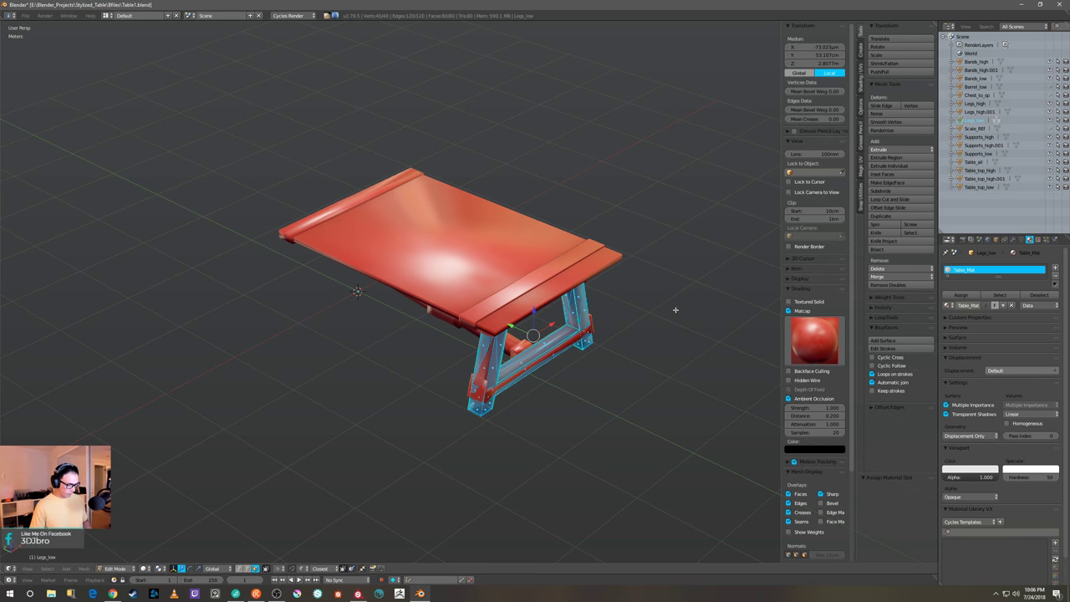
key("Tab")
left_click(617, 310)
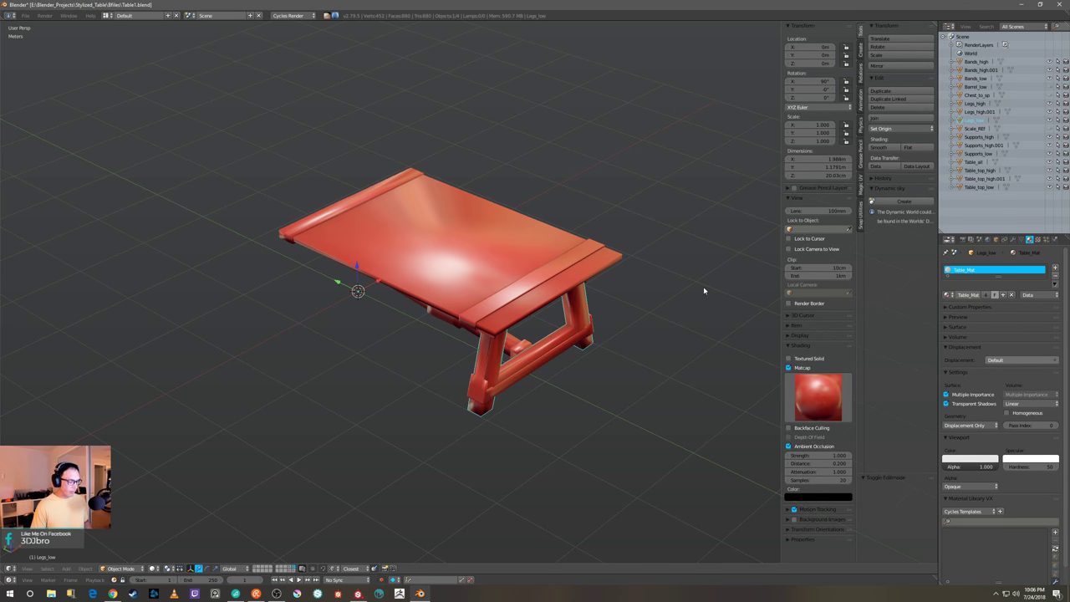
Export all the low-poly table parts together as Table1.fbx in the Bfiles folder
key("a")
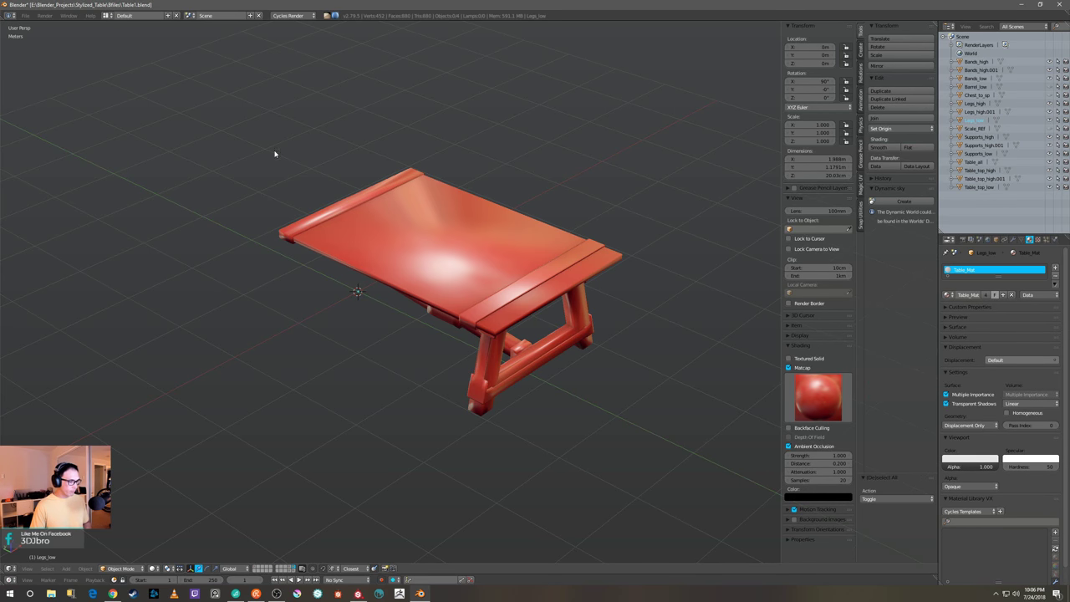
left_click_drag(263, 124, 739, 485)
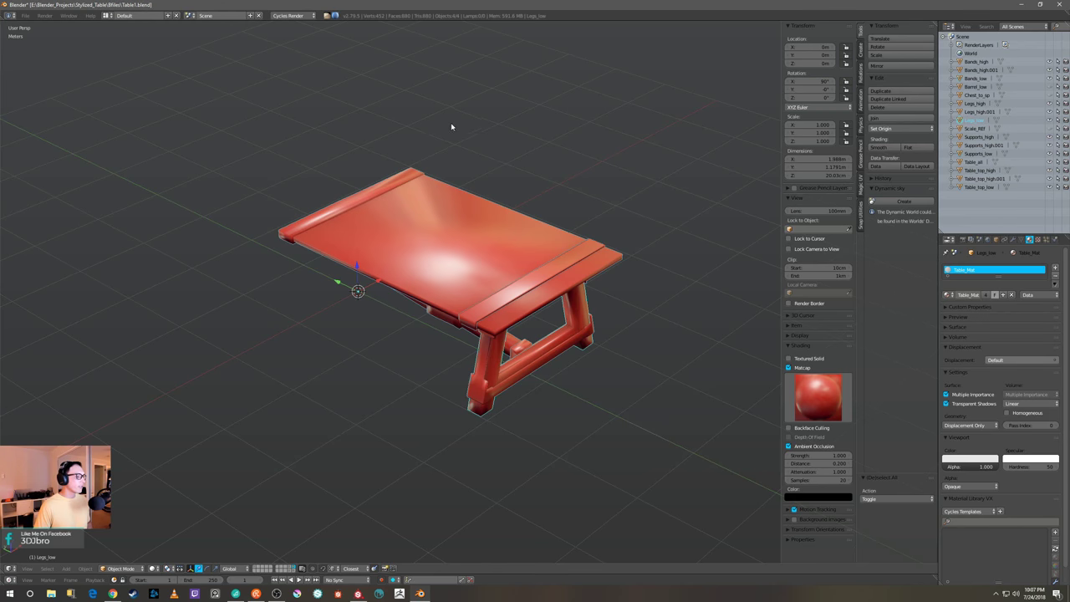
middle_click_drag(452, 126, 365, 160)
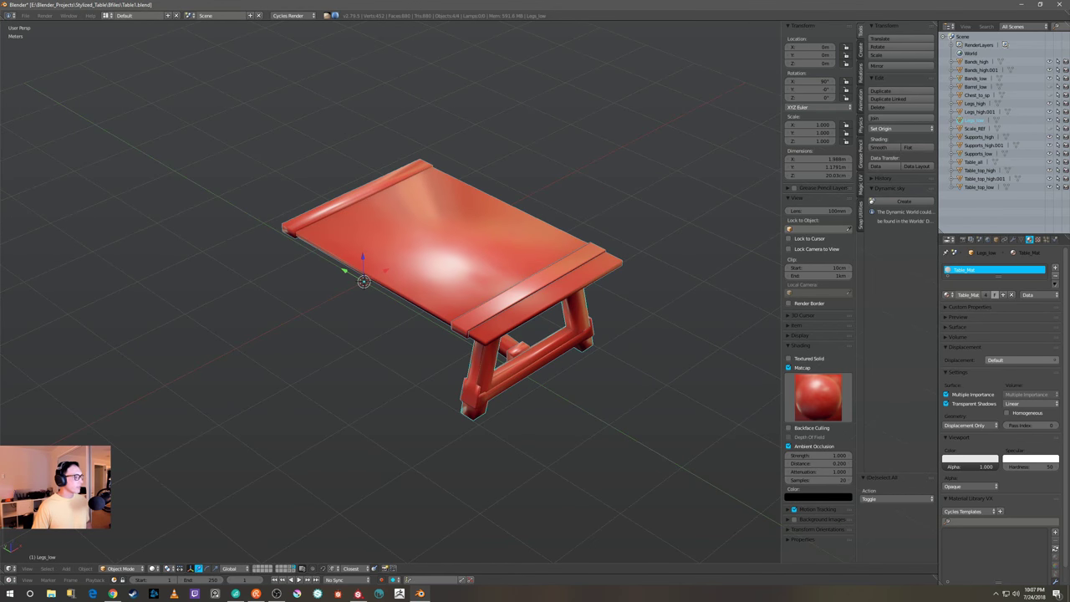
left_click(26, 15)
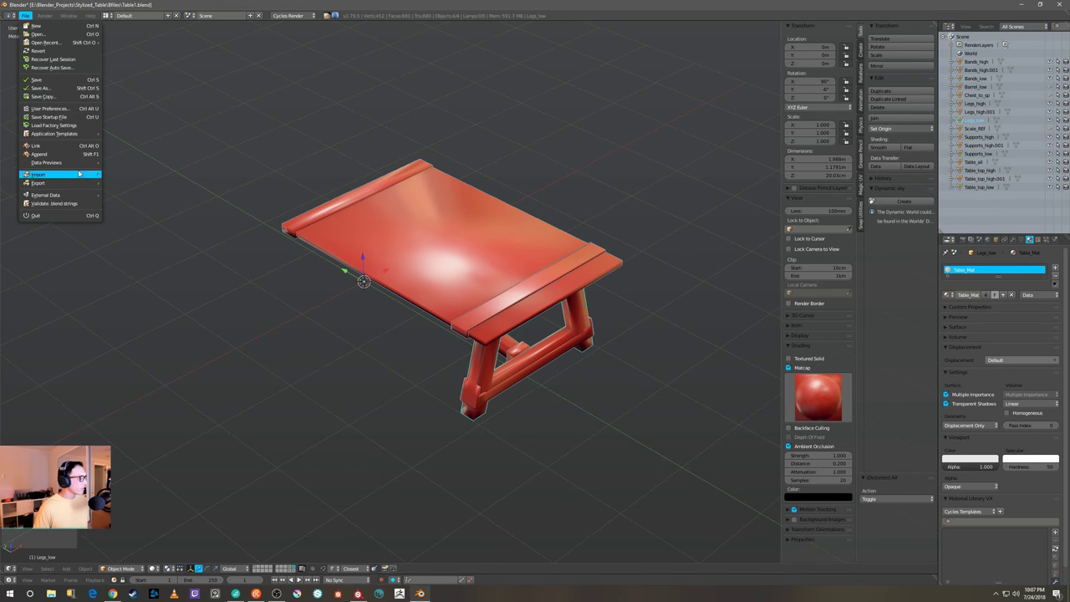
mouse_move(81, 178)
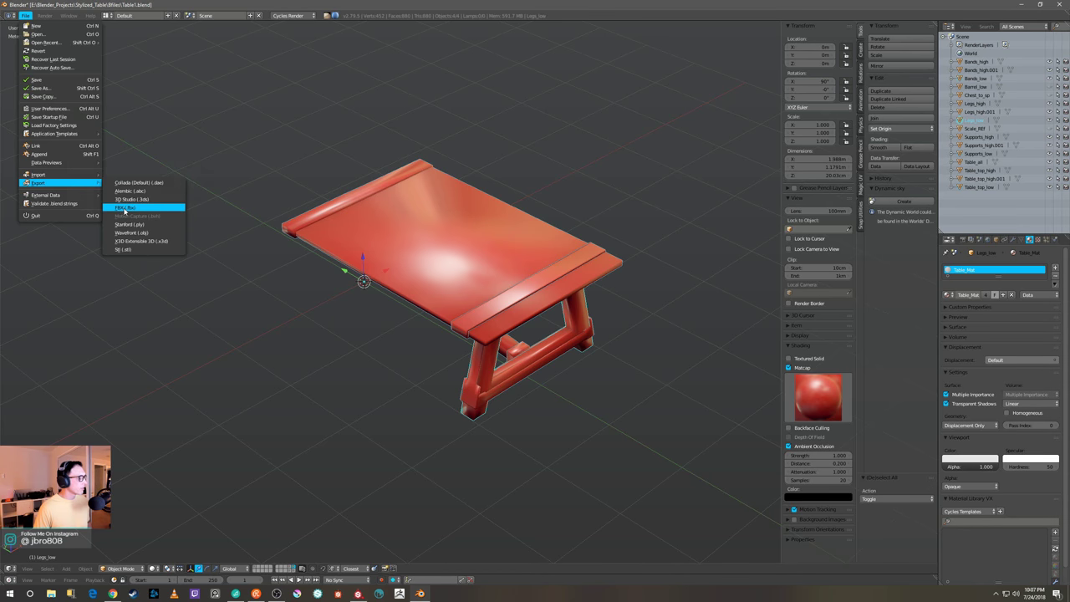
left_click(125, 206)
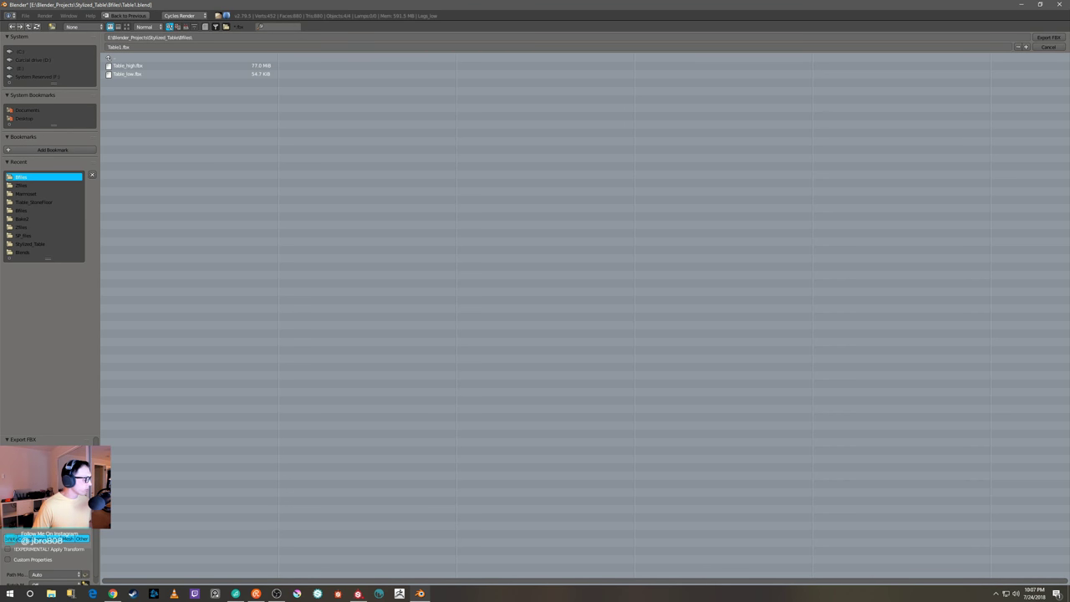
left_click(1049, 39)
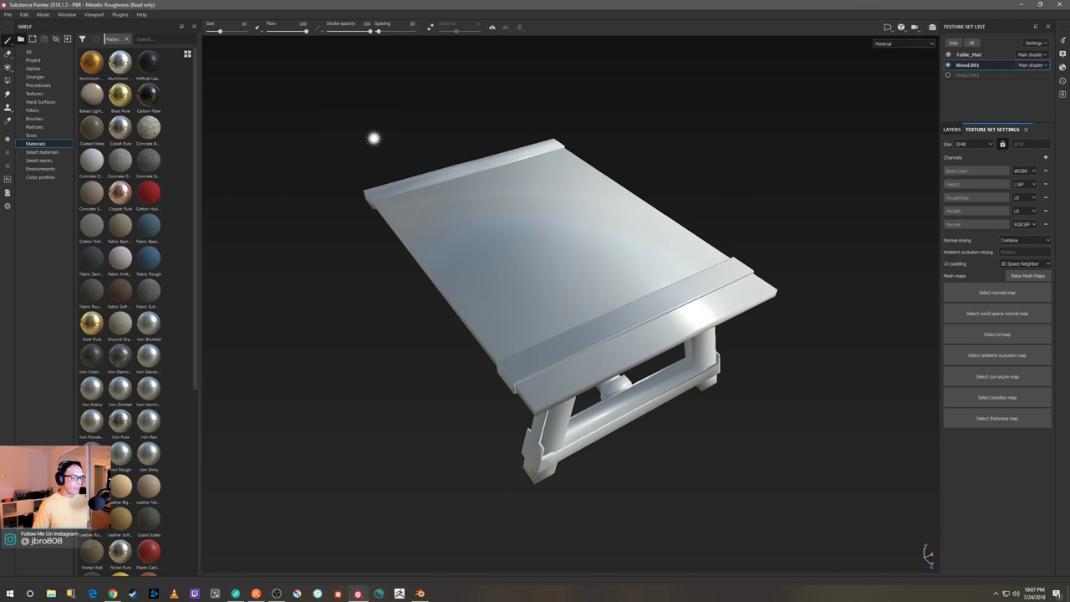
left_click_drag(374, 138, 360, 163, "alt")
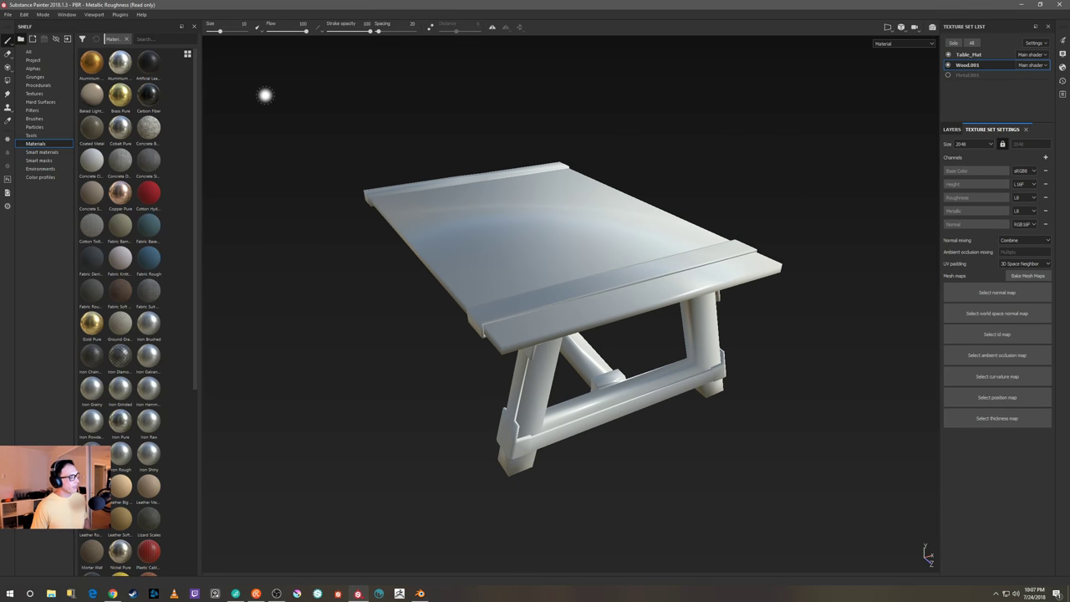
mouse_move(268, 98)
left_mouse_down("alt")
mouse_move(284, 112)
mouse_move(259, 83)
left_mouse_up("alt")
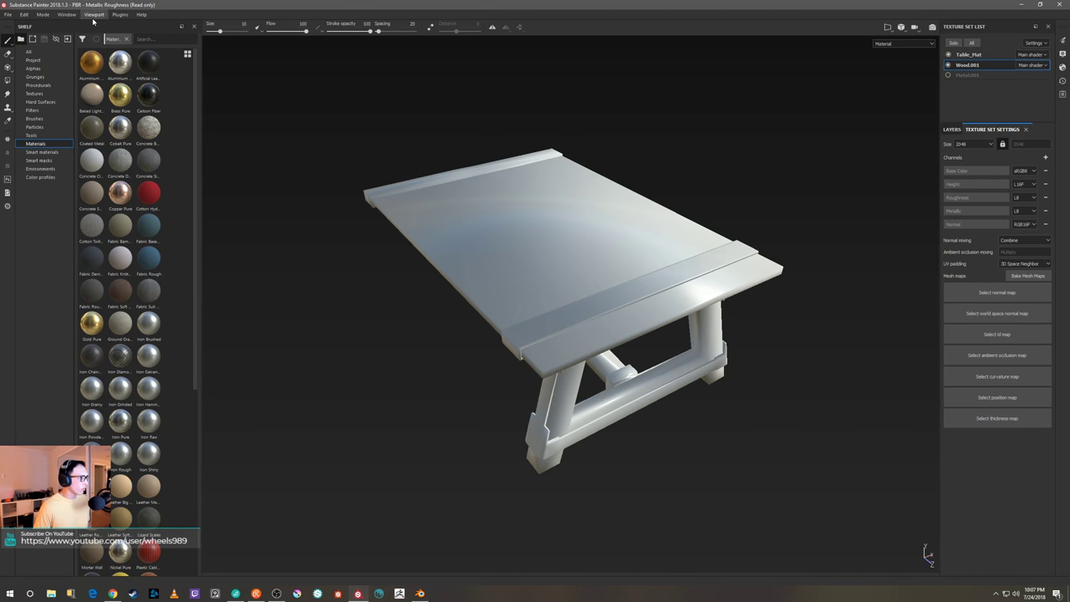
left_click(27, 16)
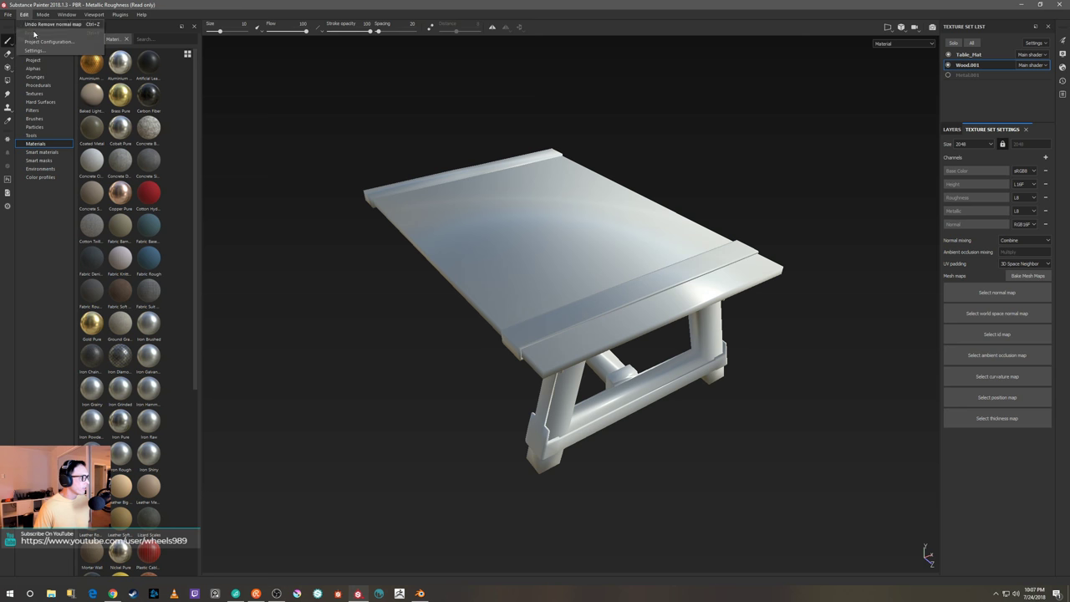
left_click(46, 43)
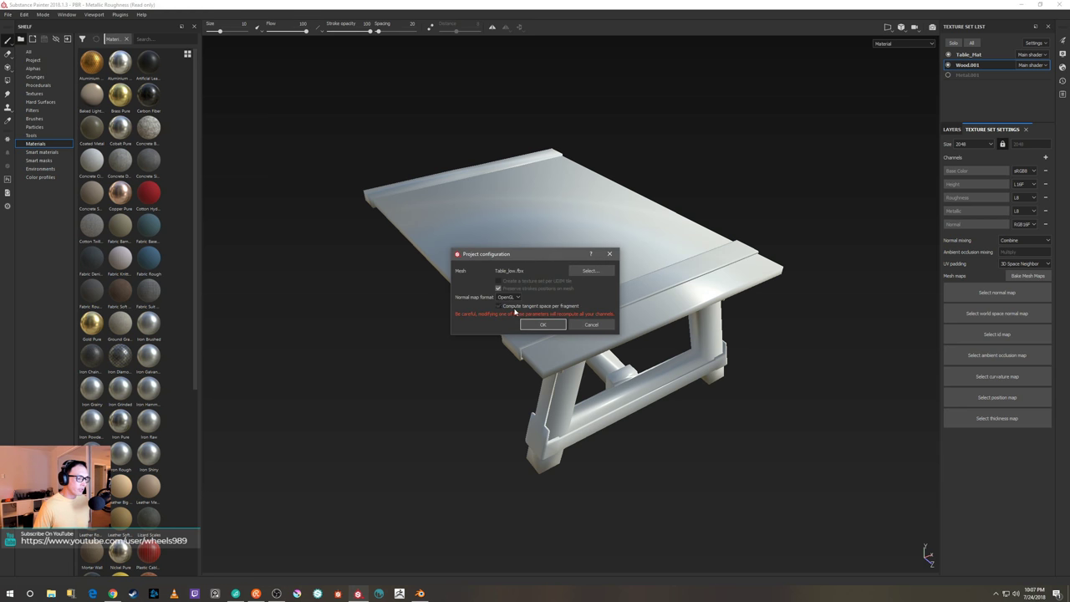
left_click(598, 272)
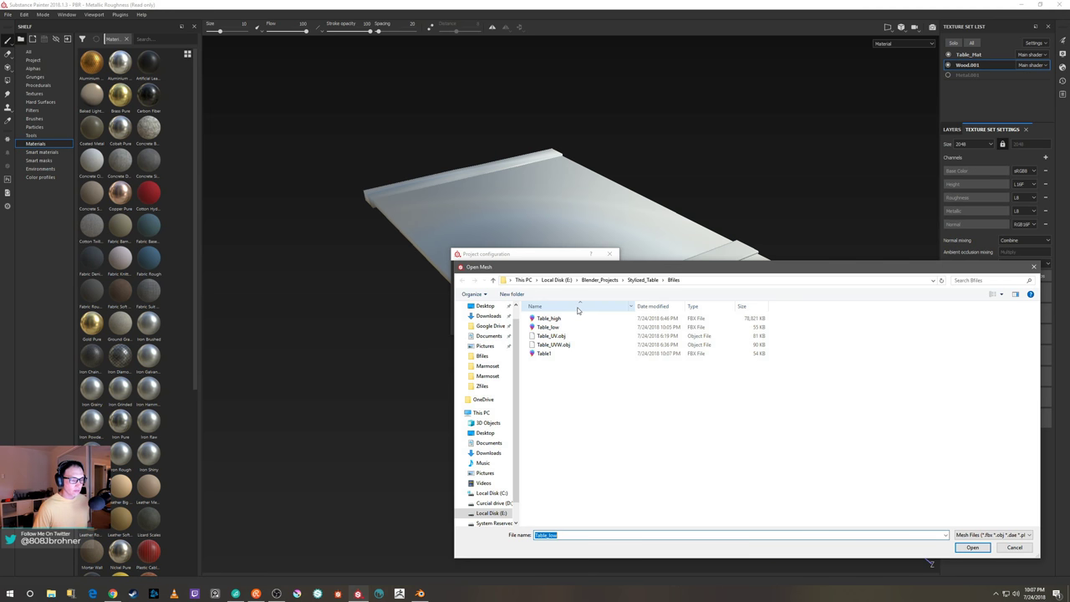
left_click(1024, 550)
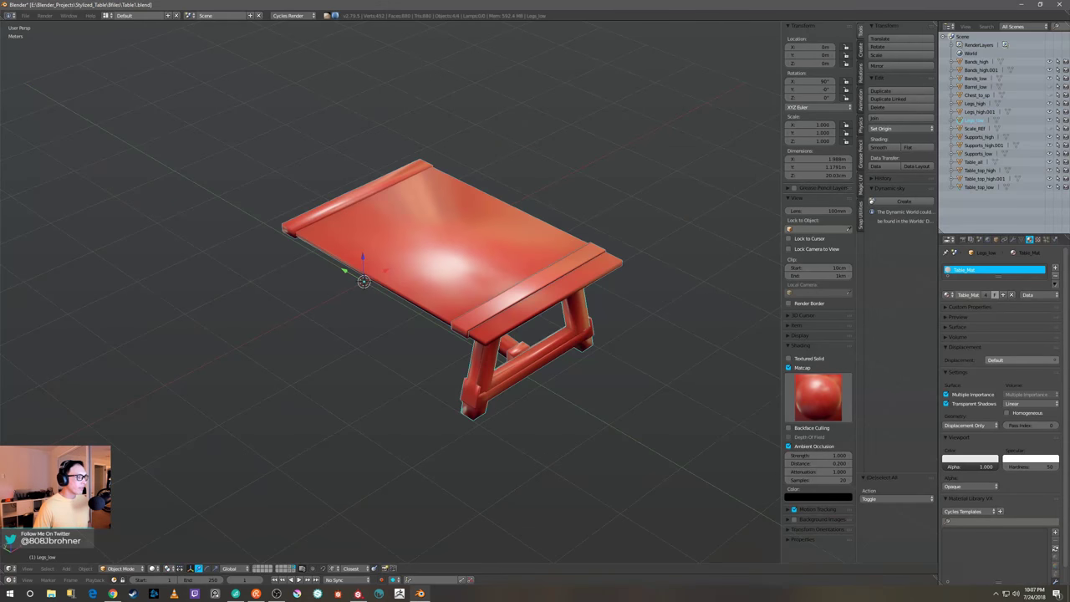
Export the selected low-poly table parts as FBX, overwriting Table_low.fbx in the Bfiles folder
key("b")
left_click_drag(258, 115, 723, 486)
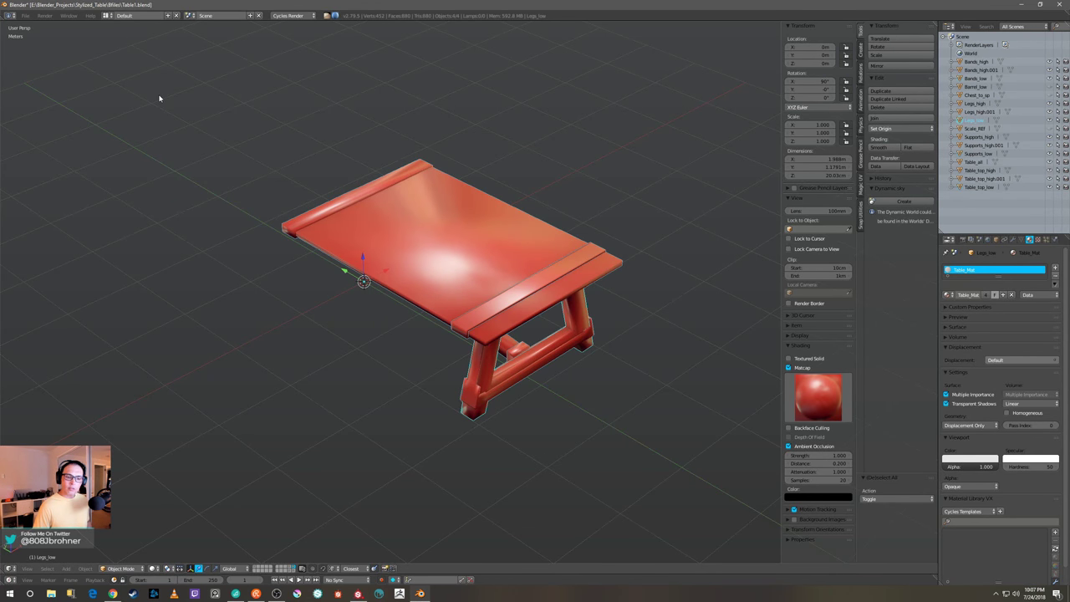
left_click(25, 15)
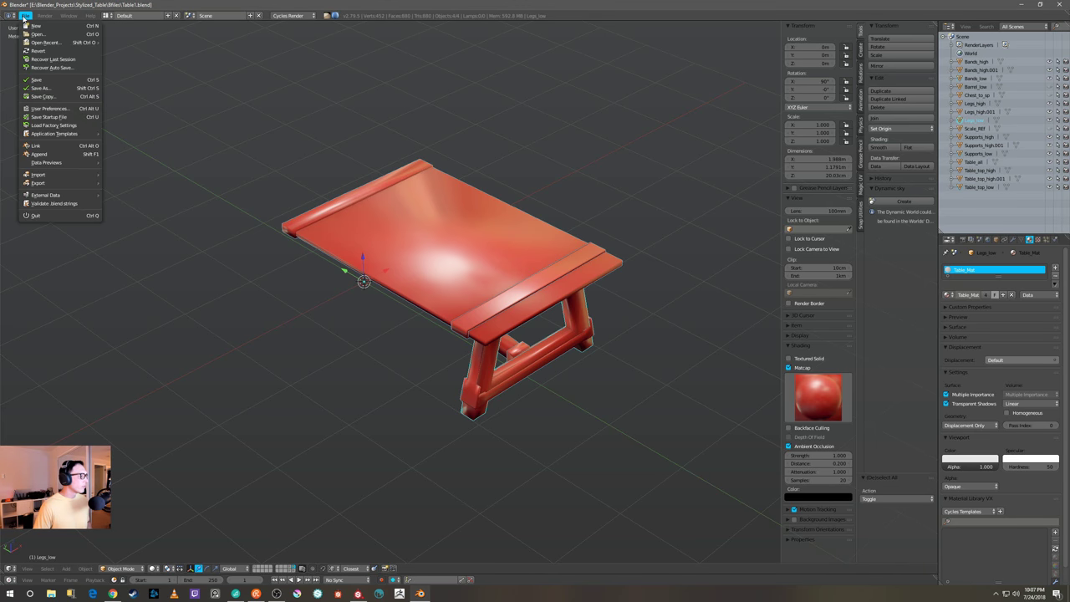
mouse_move(58, 182)
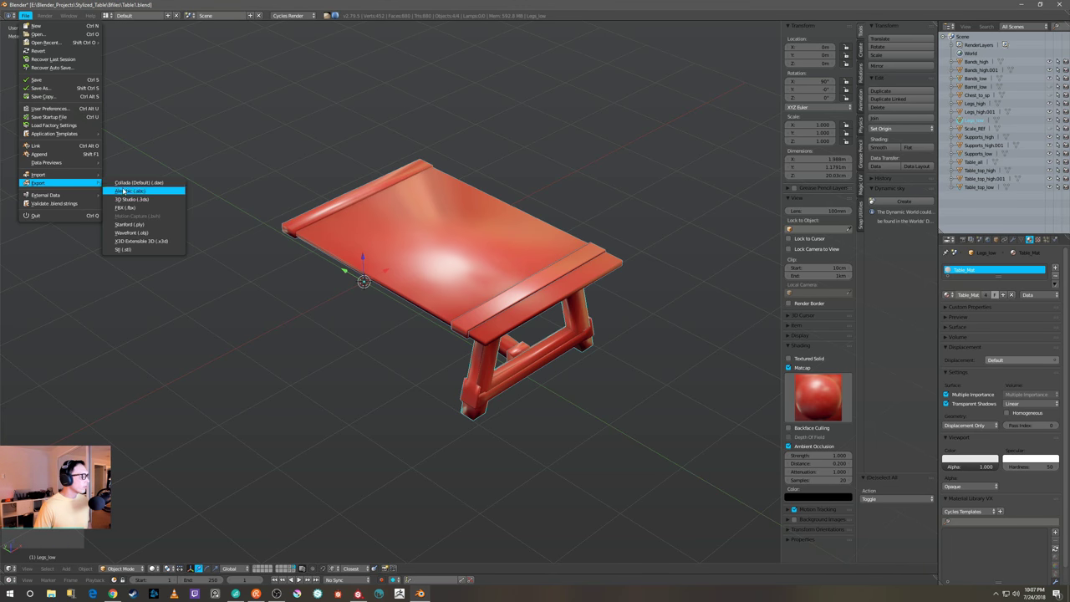
left_click(130, 210)
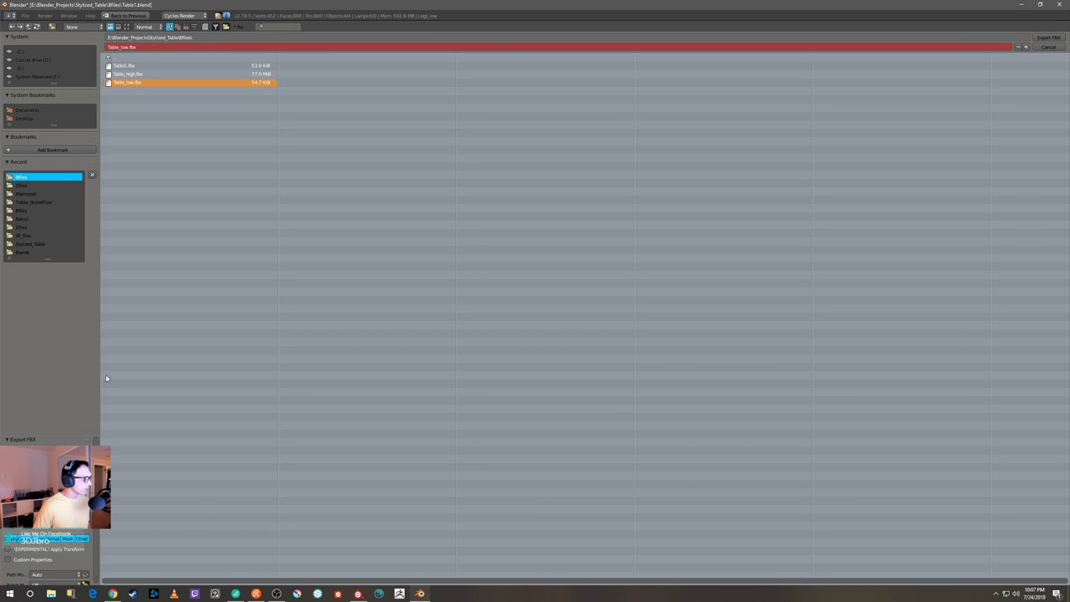
left_click(1049, 38)
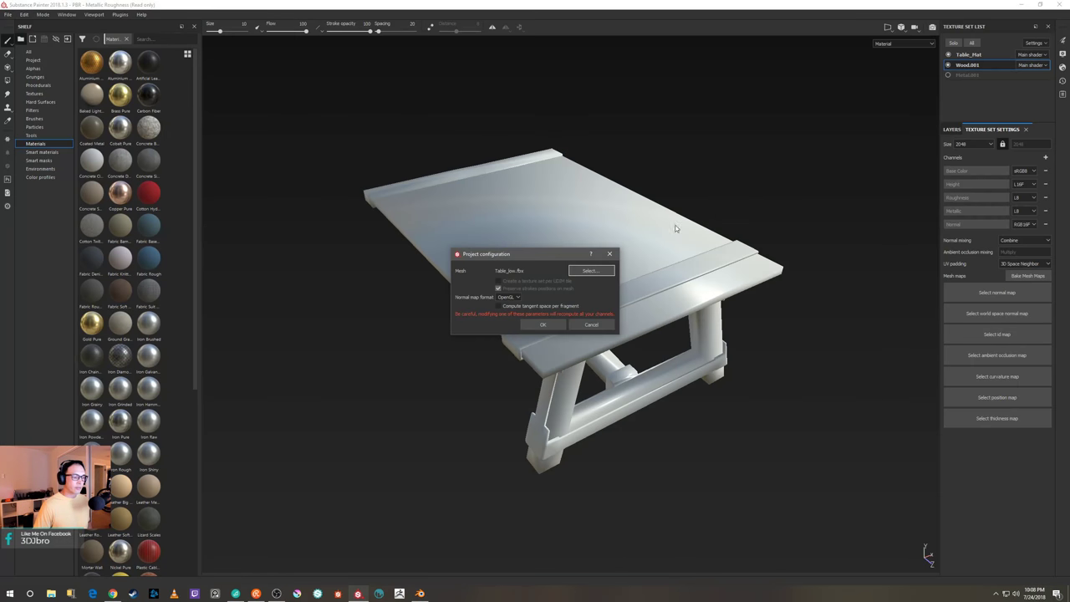
In Substance Painter's project configuration, reload Table_low from the Bfiles folder as the project mesh
left_click(589, 271)
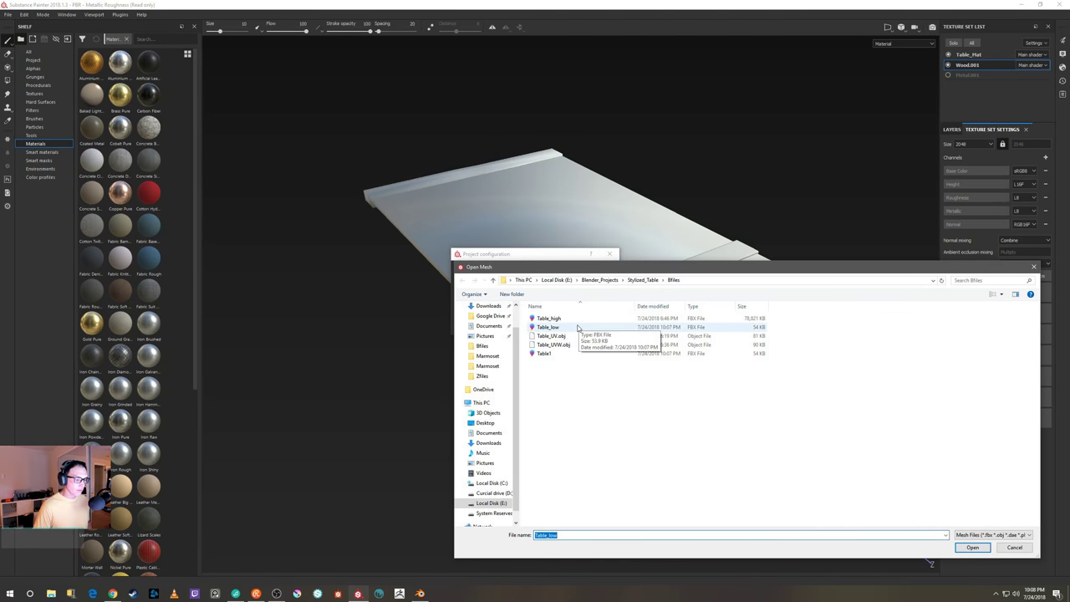
left_click(569, 327)
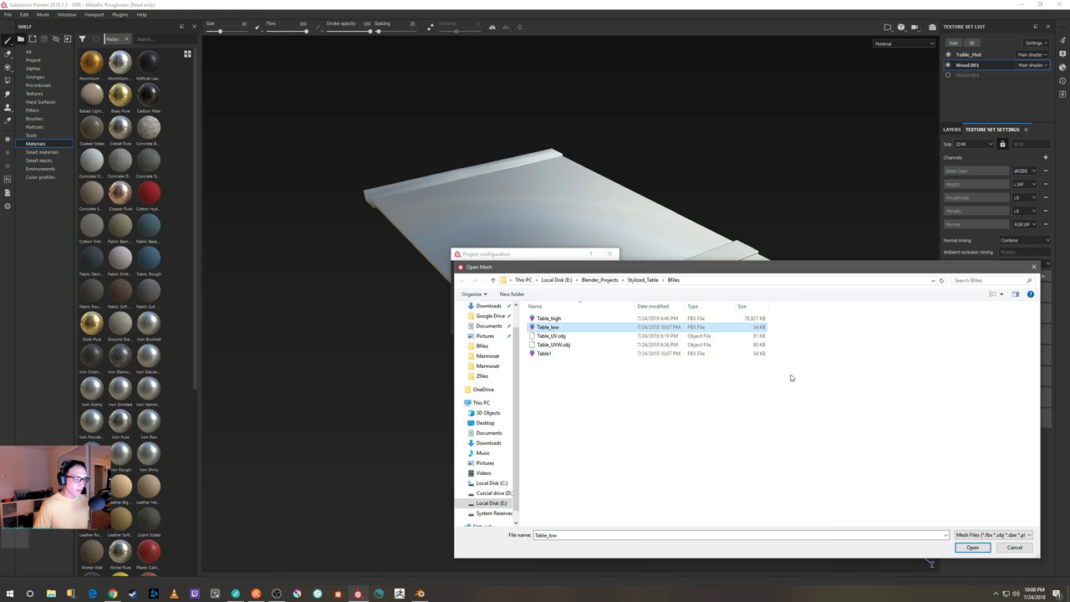
left_click(973, 547)
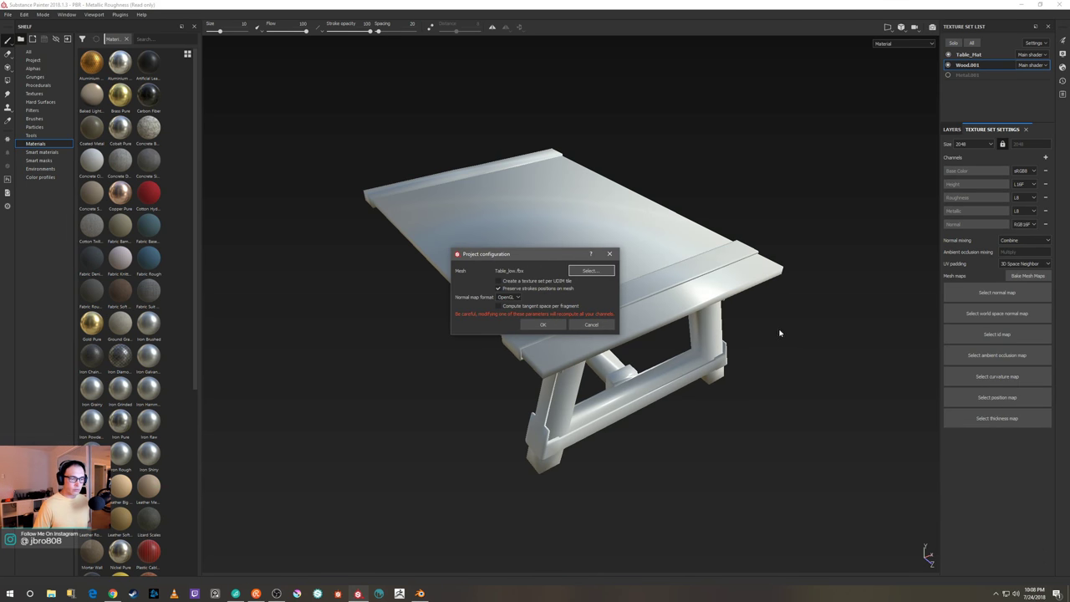
left_click(559, 326)
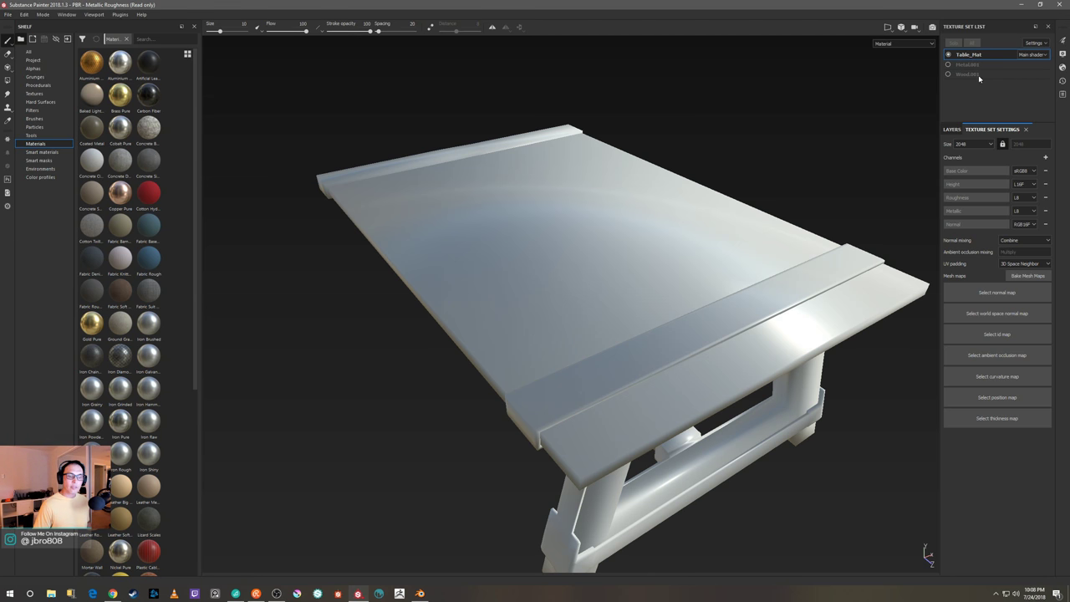
Assign Table_bakes_normal as the normal map and Table_bakes_normalobj as the world space normal map of the Table_Mat texture set
scroll(862, 120, "down", 3)
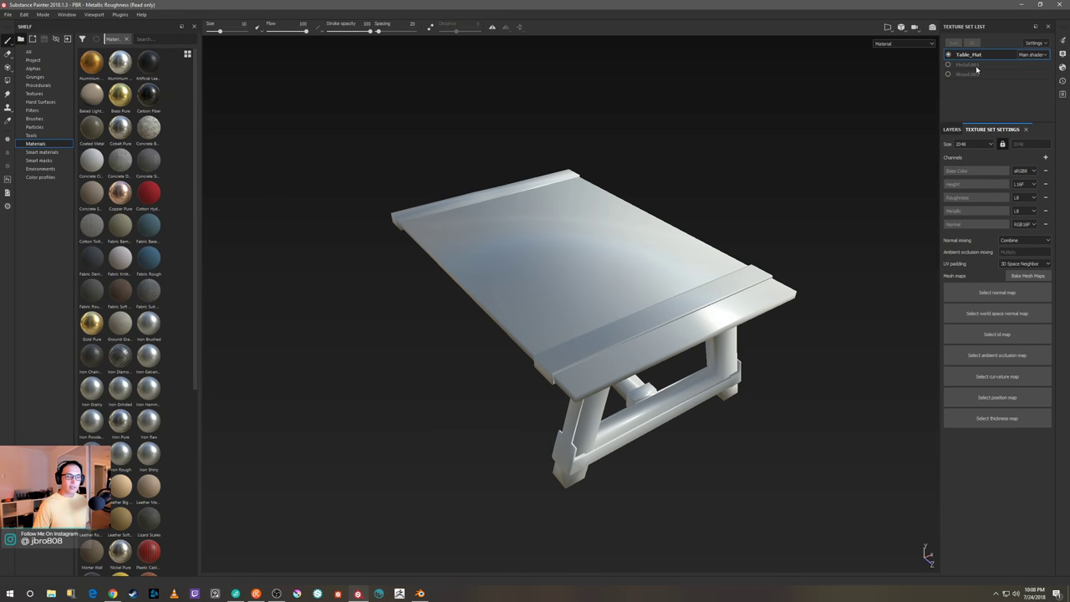
left_click(997, 55)
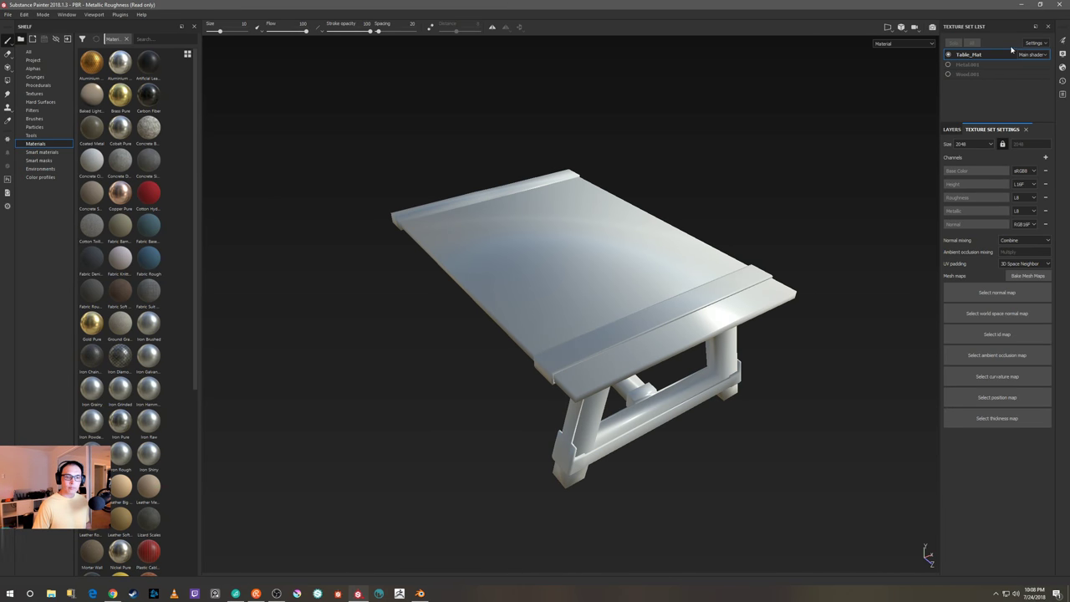
left_click(997, 293)
left_click(1006, 323)
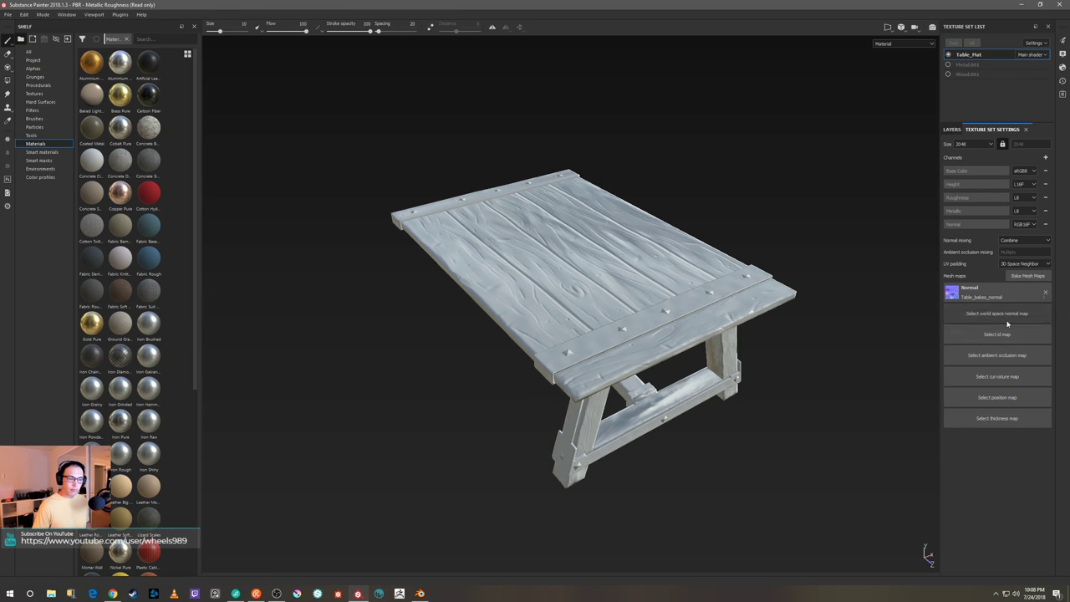
left_click_drag(867, 390, 912, 356, "alt")
left_click(1008, 314)
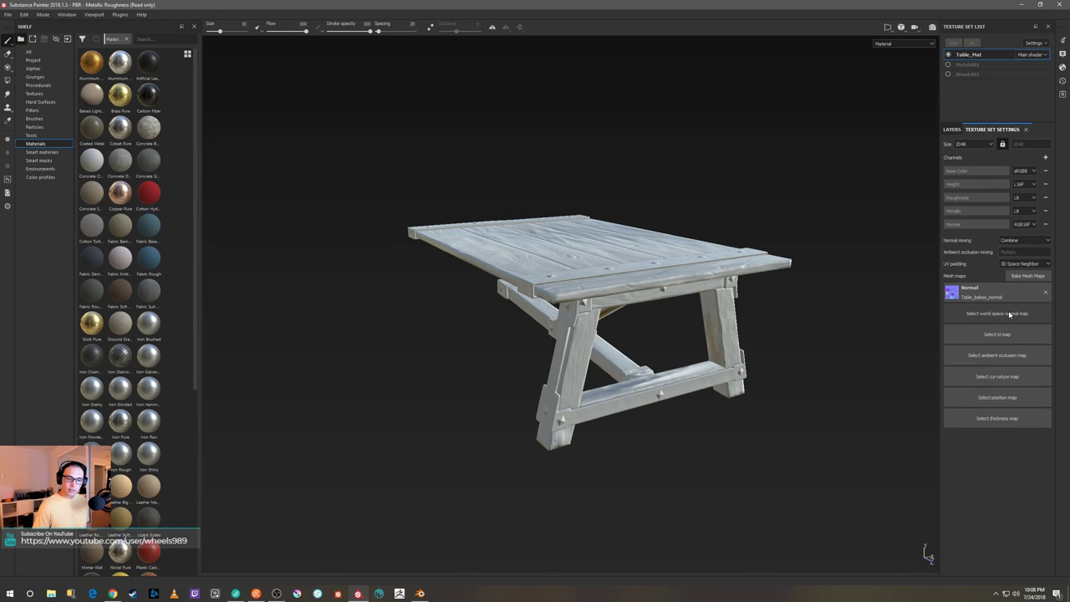
left_click(1026, 336)
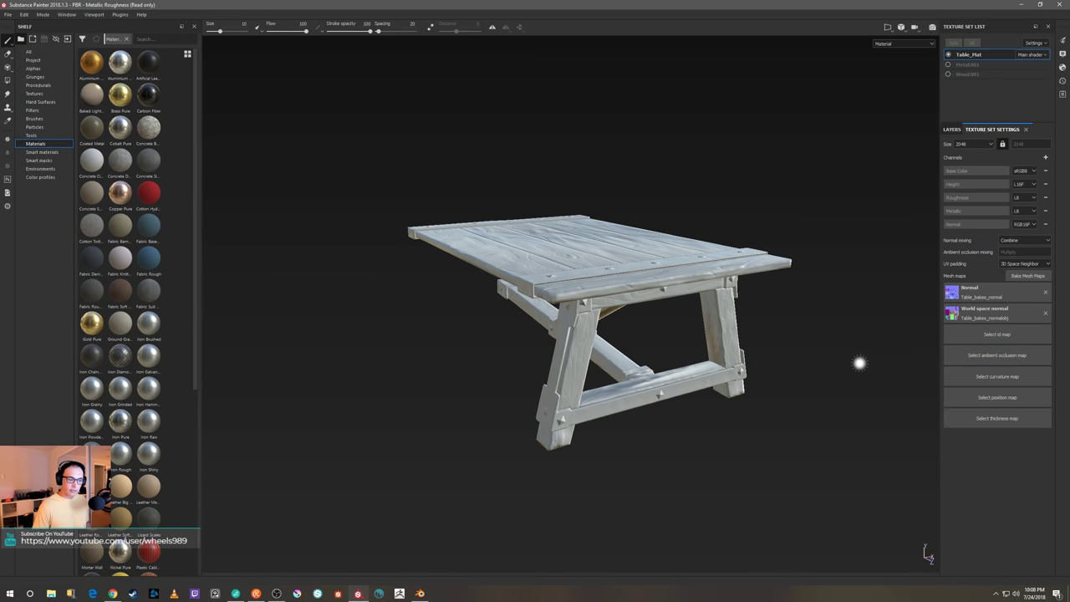
Assign Table_bakes_vertexcolor as the ID map and Table_bakes_ao as the ambient occlusion map of Table_Mat
mouse_move(861, 363)
left_mouse_down("alt")
mouse_move(834, 359)
mouse_move(858, 378)
left_mouse_up("alt")
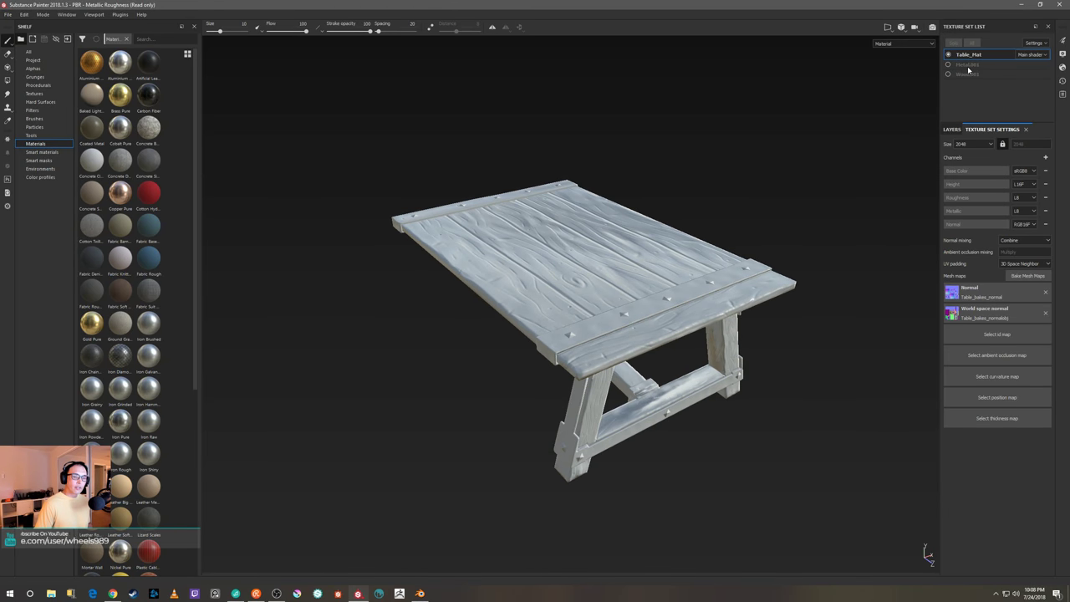
left_click_drag(857, 204, 768, 275, "alt")
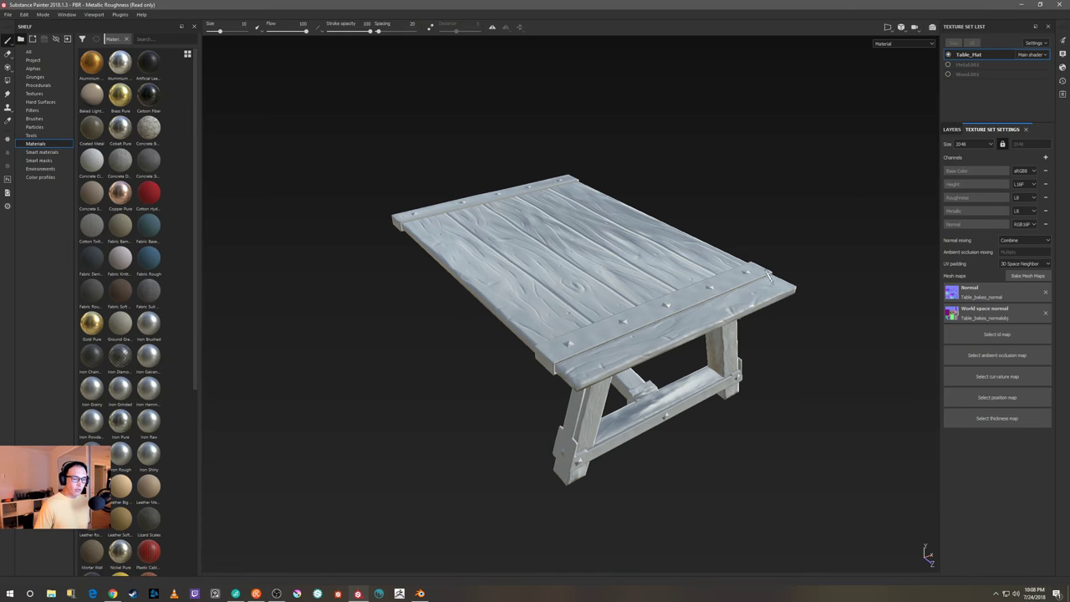
left_click_drag(831, 213, 816, 226, "alt")
left_click(991, 335)
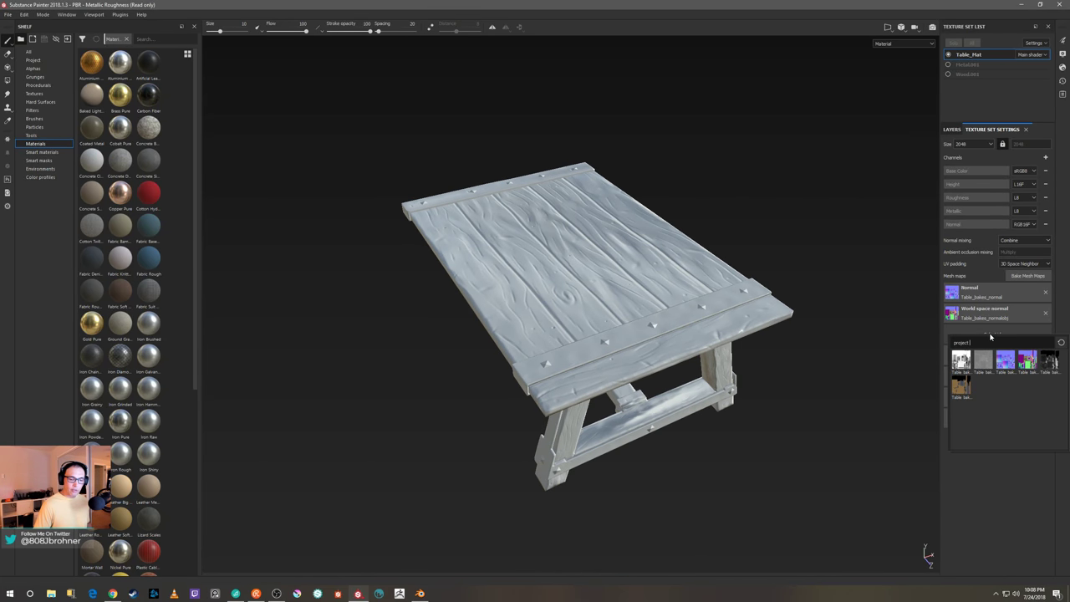
left_click(962, 386)
left_click(977, 358)
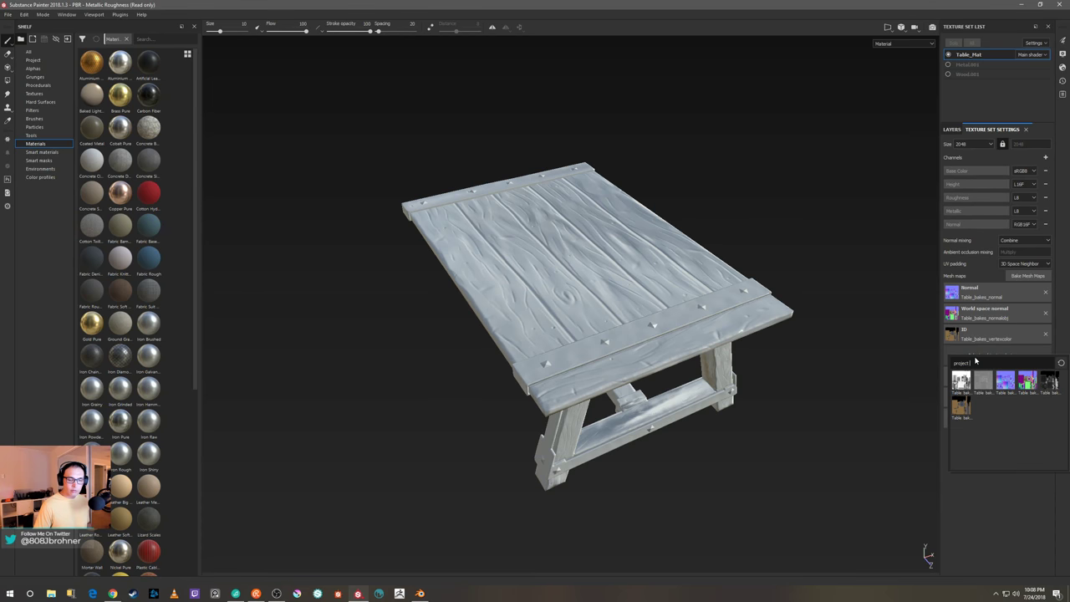
left_click(959, 386)
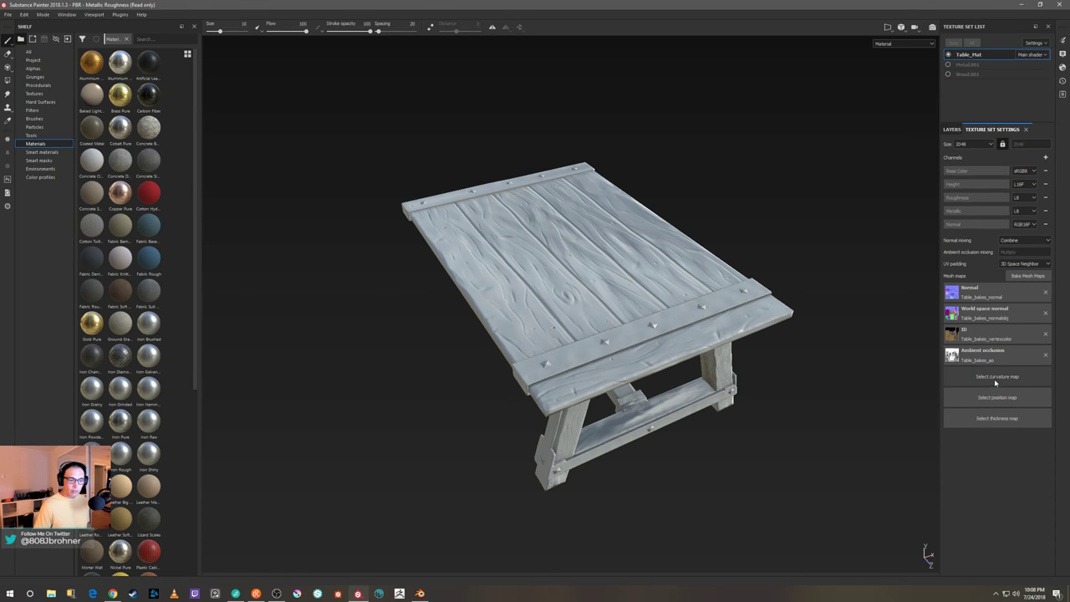
Assign Table_bakes_curve as the curvature map and Table_bakes_thickness as the thickness map of Table_Mat
left_click_drag(834, 412, 832, 362, "alt")
left_click(1008, 378)
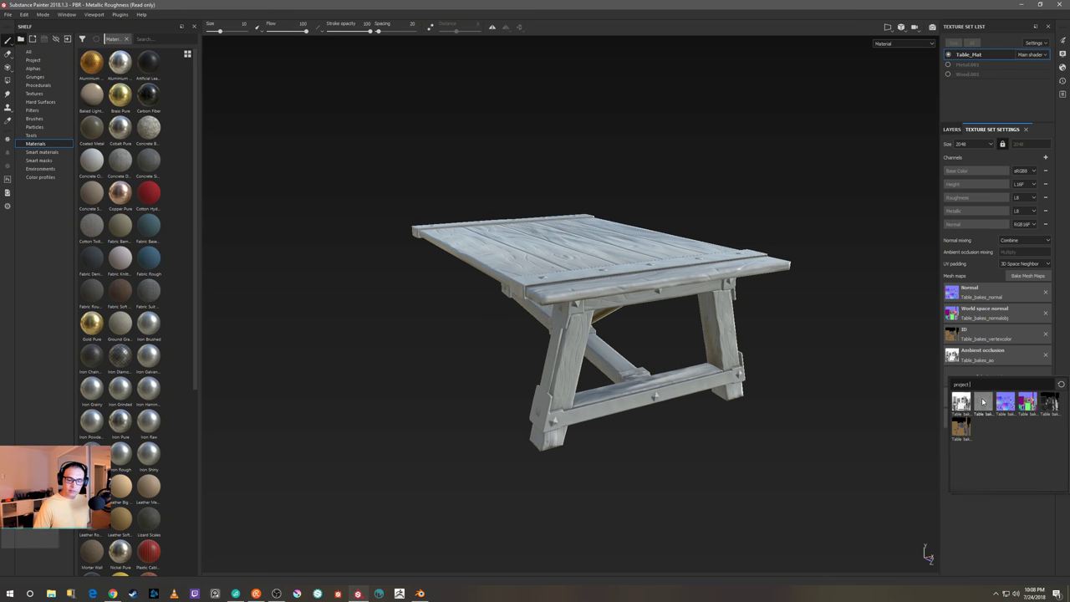
left_click(984, 402)
left_click(1000, 399)
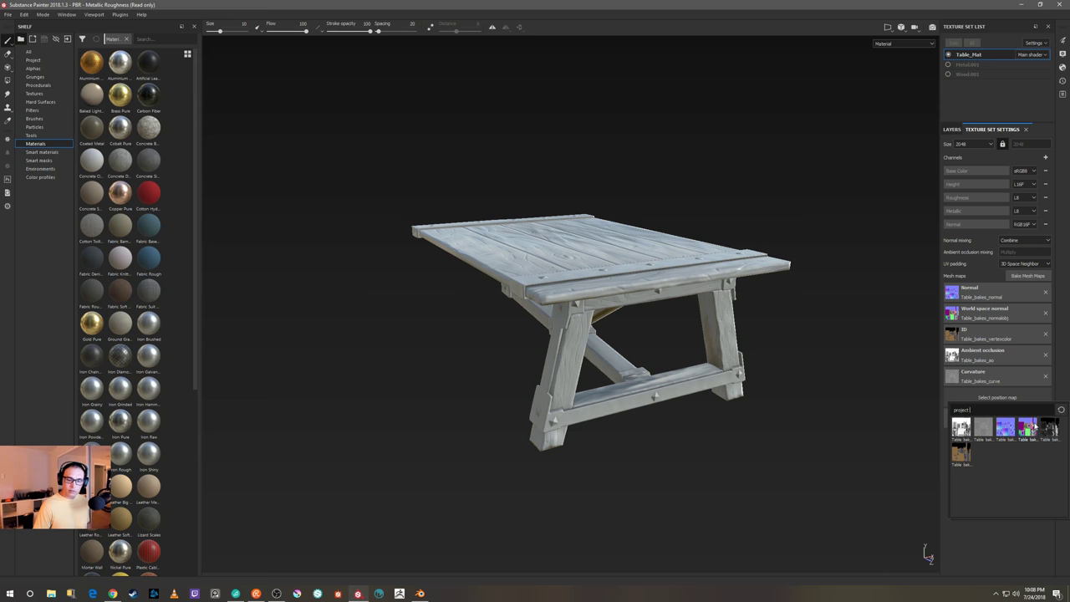
mouse_move(1035, 427)
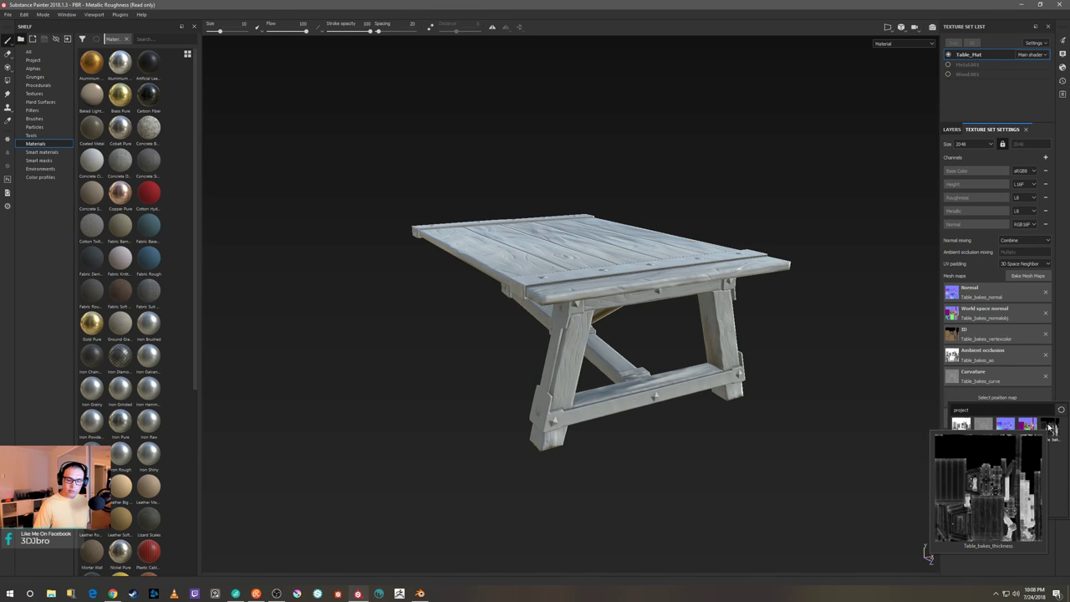
mouse_move(962, 430)
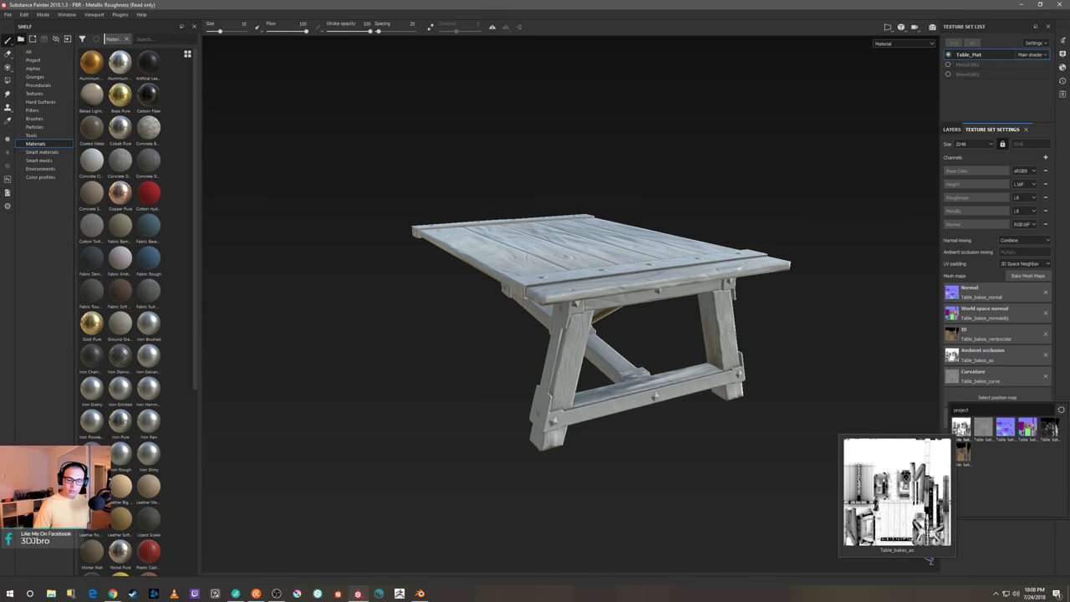
mouse_move(960, 452)
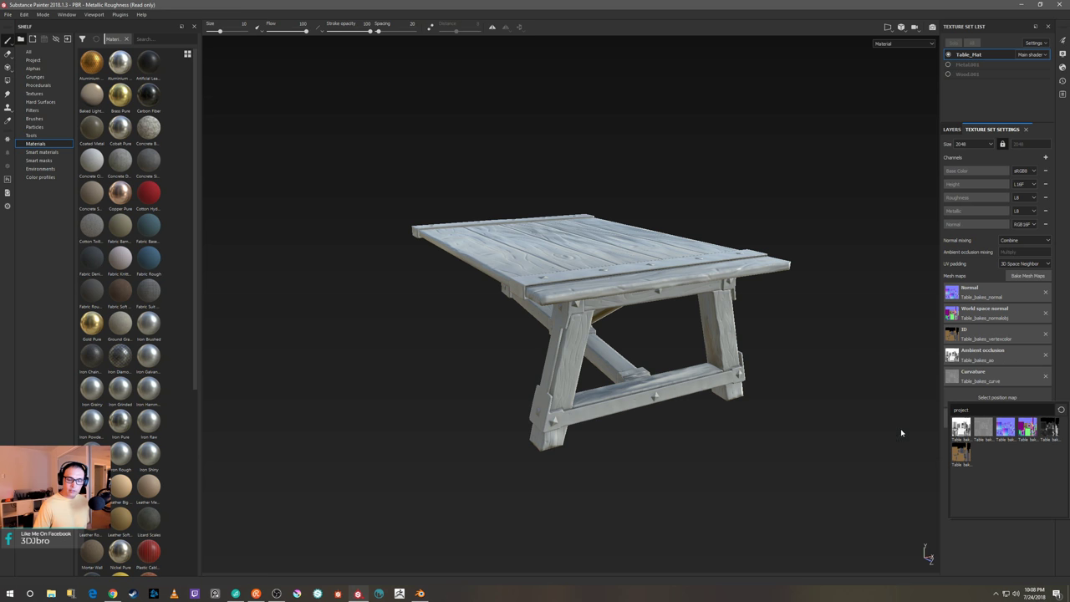
left_click(999, 402)
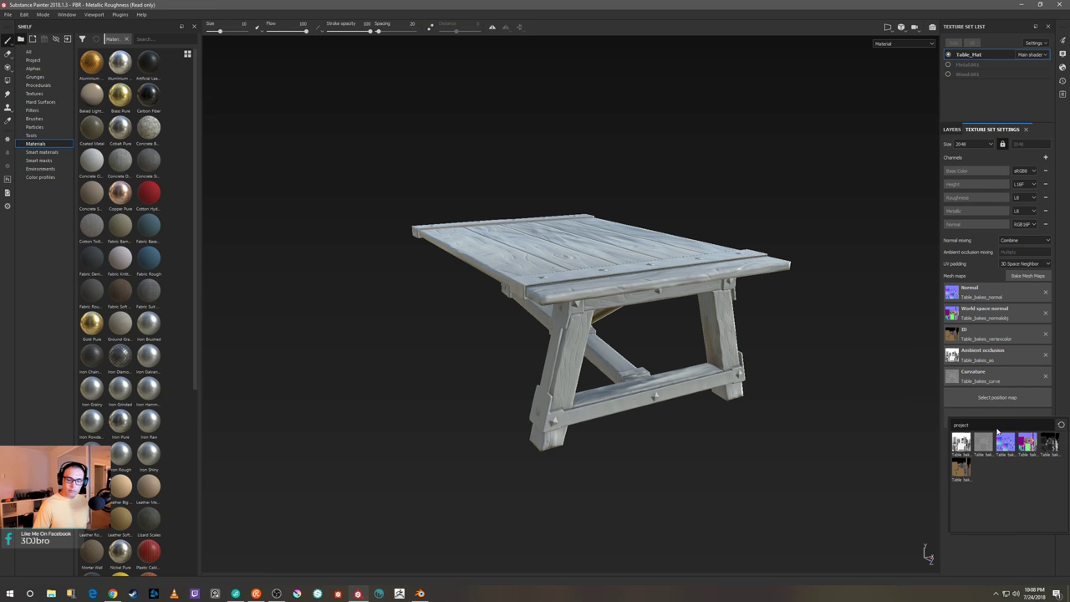
left_click(1053, 448)
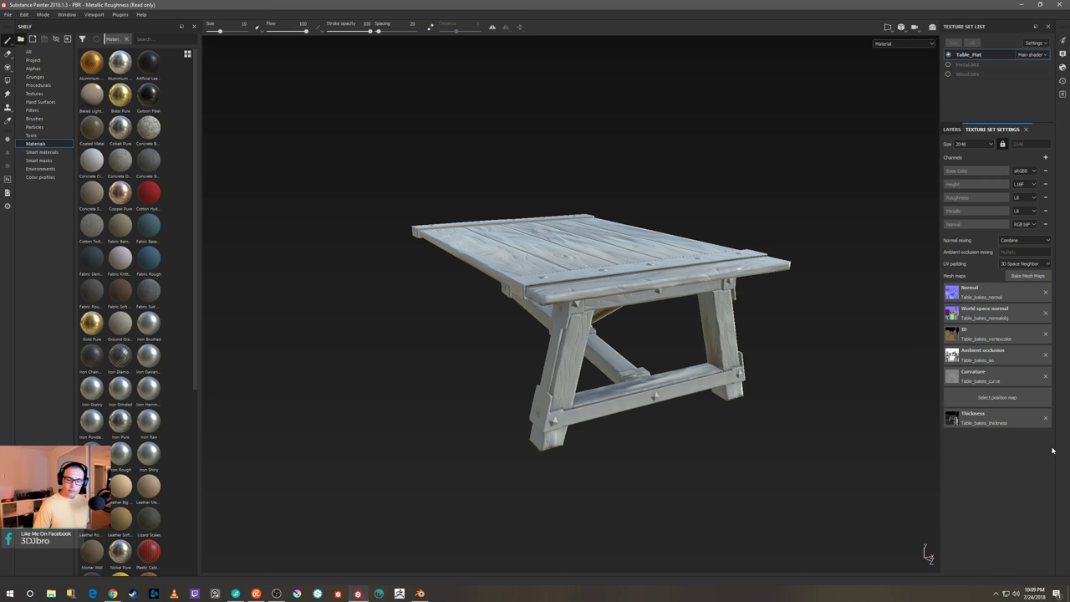
Set up mesh map baking for the Position map only, with an output size of 4096
left_click(1027, 277)
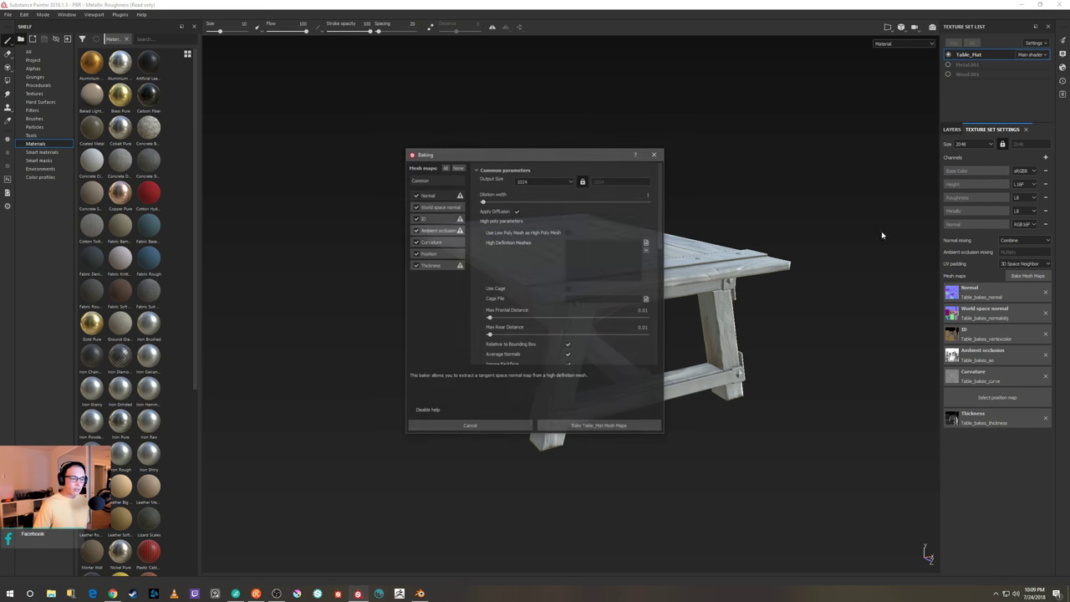
left_click(458, 167)
left_click(416, 253)
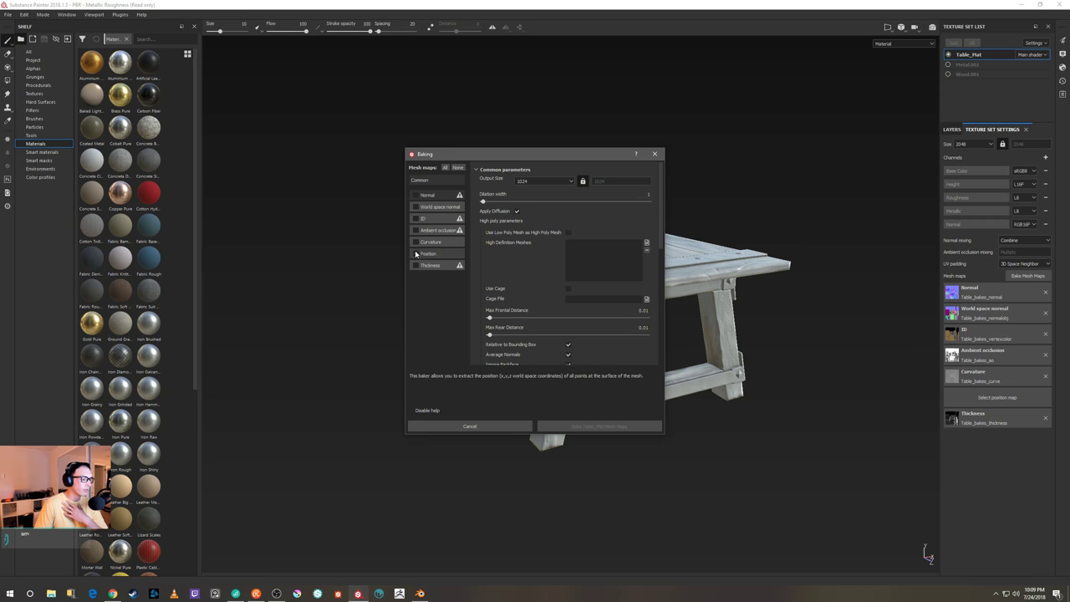
left_click(544, 181)
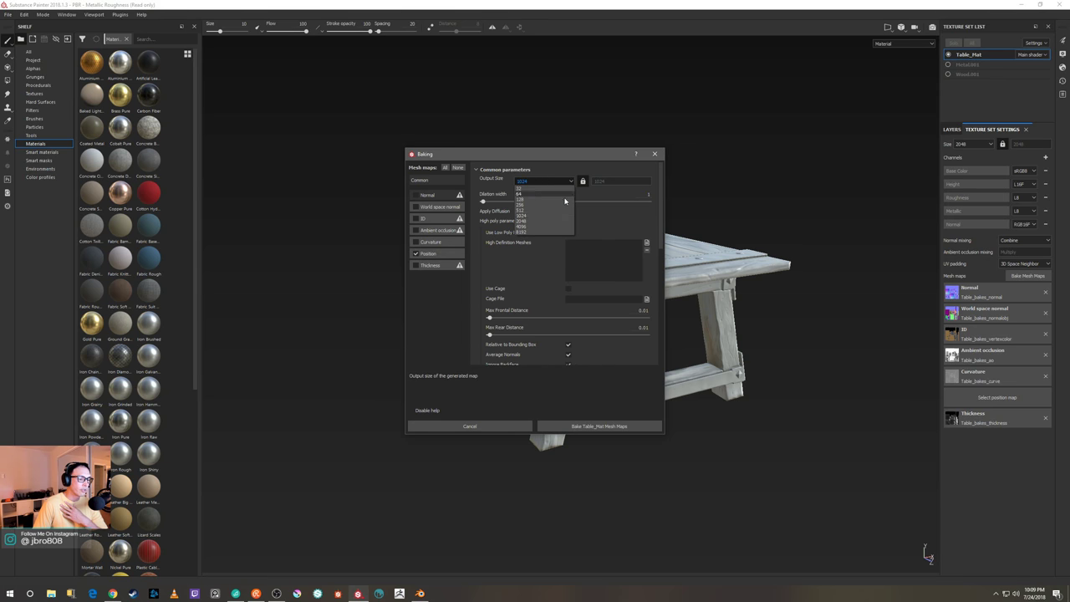
left_click(553, 227)
Set the bake's antialiasing to Subsampling 4x4, bake the Table_Mat mesh maps and dismiss the finished bake dialog
scroll(585, 292, "down", 4)
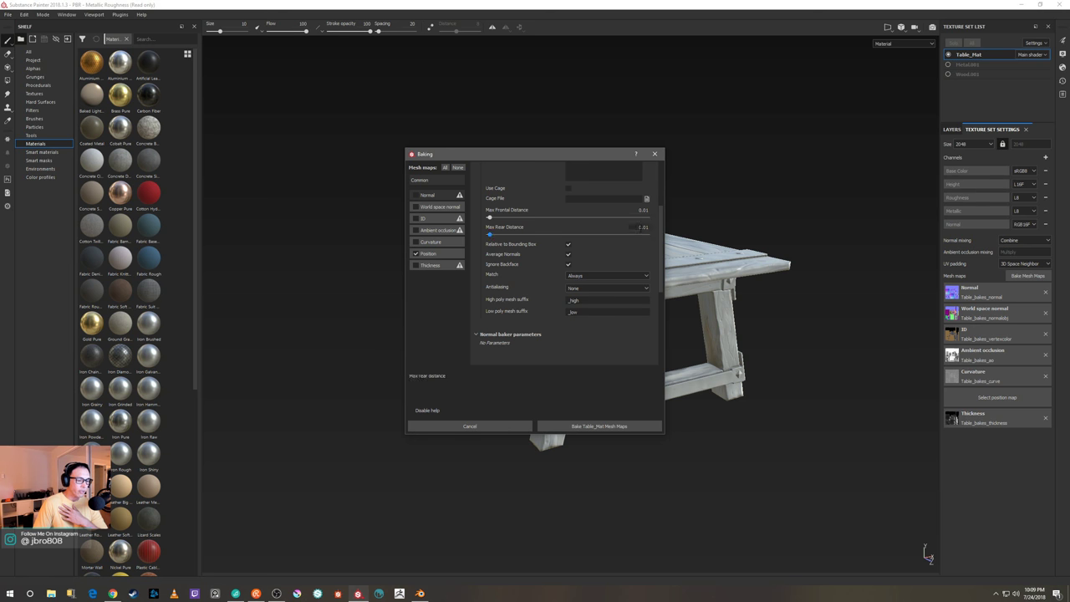
left_click(627, 288)
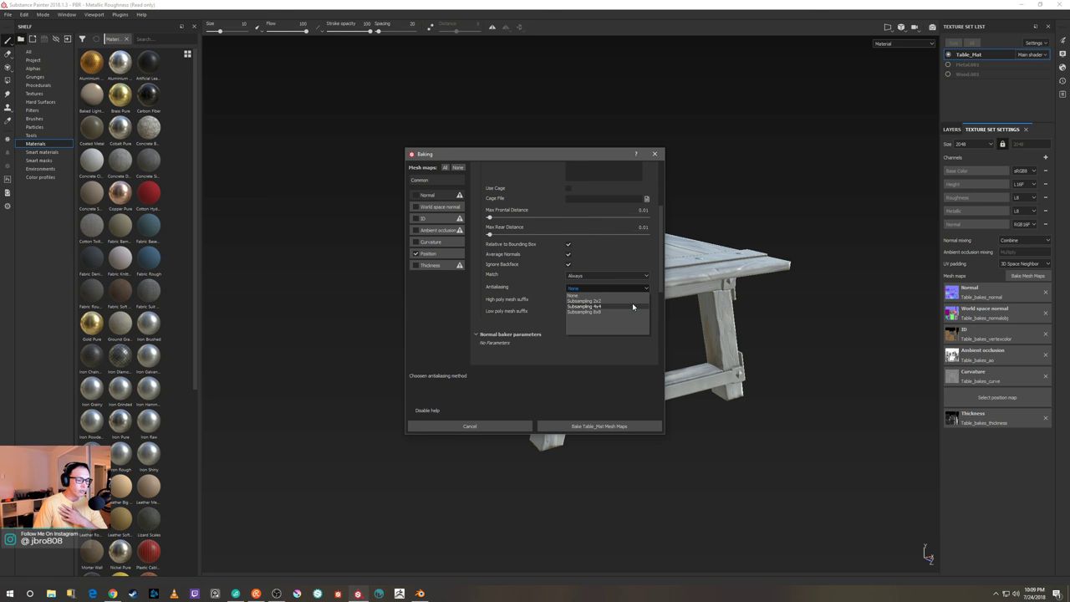
left_click(633, 307)
scroll(636, 309, "up", 4)
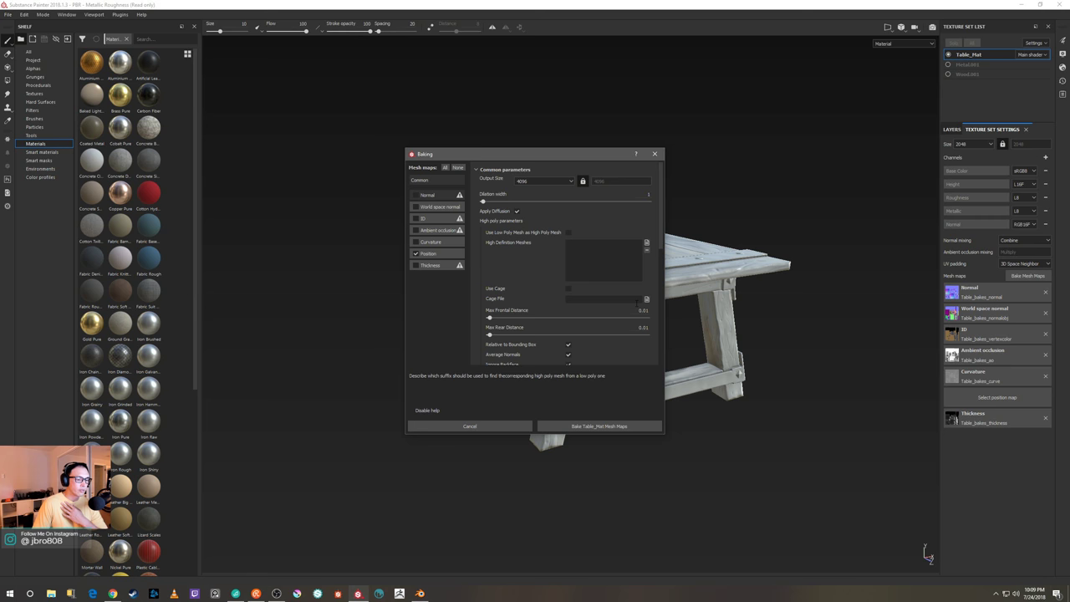
scroll(636, 301, "down", 2)
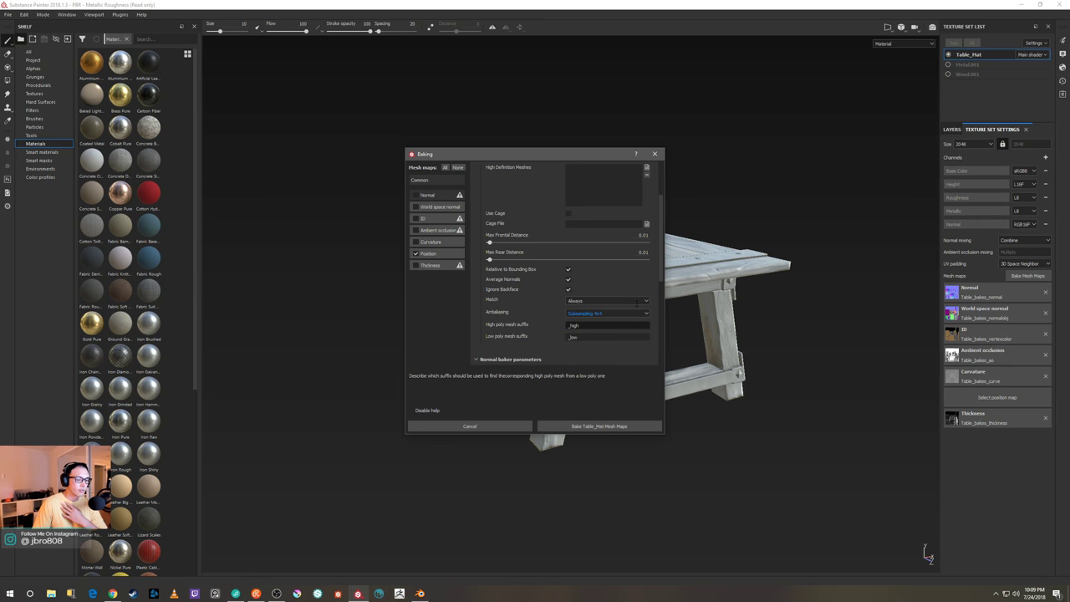
left_click(628, 427)
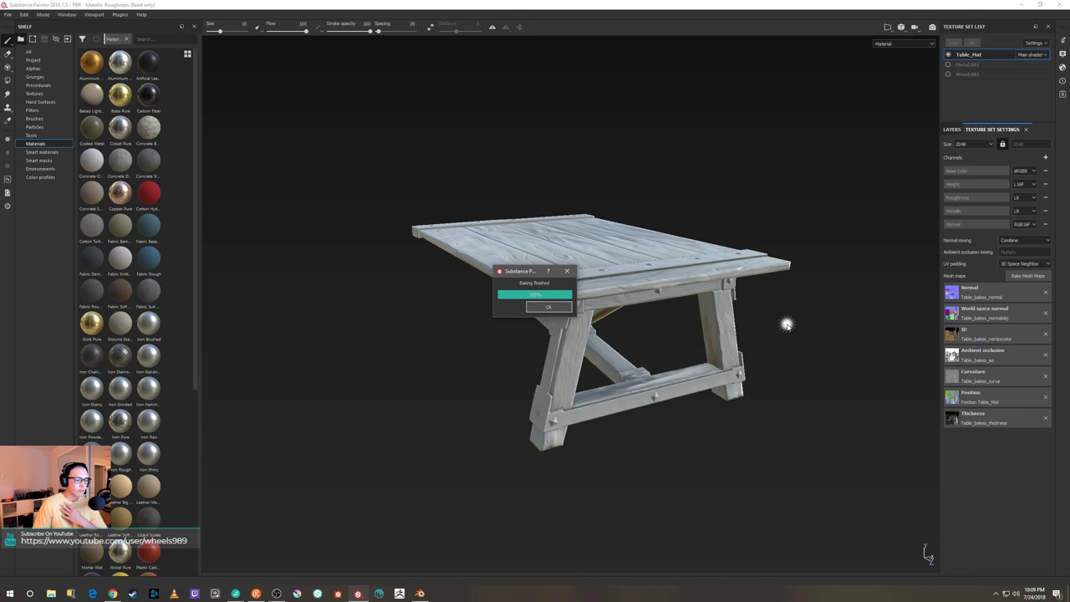
key("Return")
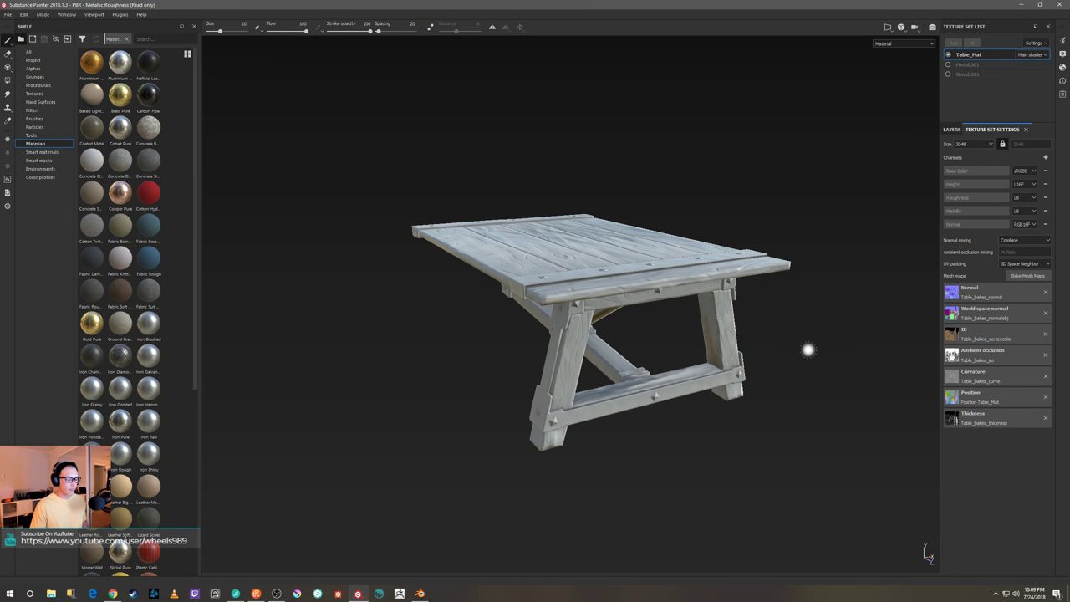
Examine the baked normal detail of the planks, end boards and studs on the tabletop from several angles
left_click_drag(808, 349, 587, 375, "alt")
left_click_drag(525, 433, 815, 377, "alt")
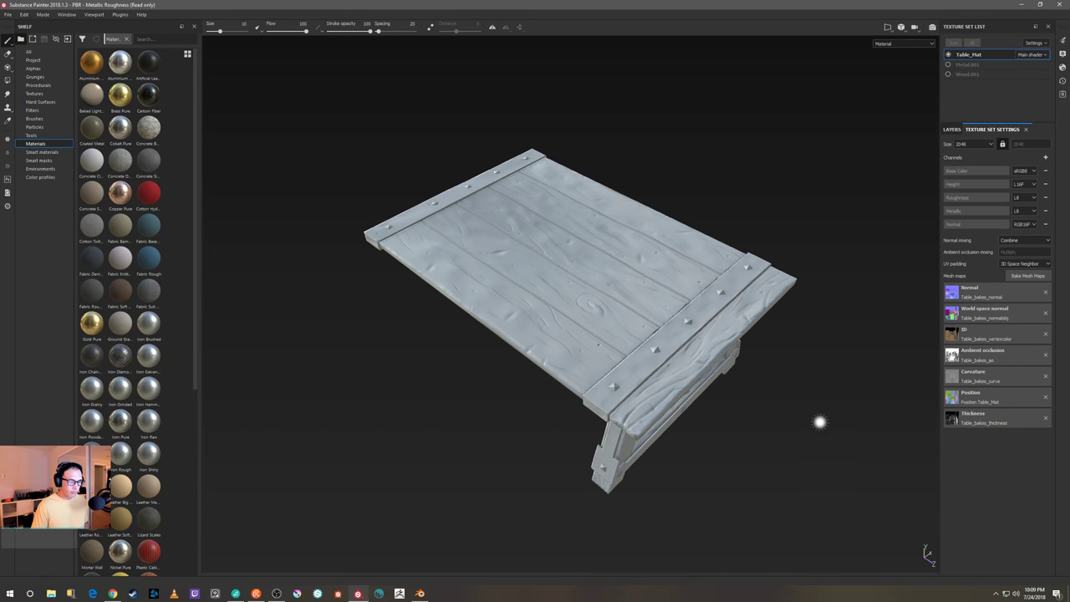
mouse_move(819, 423)
right_mouse_down("alt")
mouse_move(807, 371)
mouse_move(820, 434)
right_mouse_up("alt")
left_click_drag(819, 433, 739, 504, "alt")
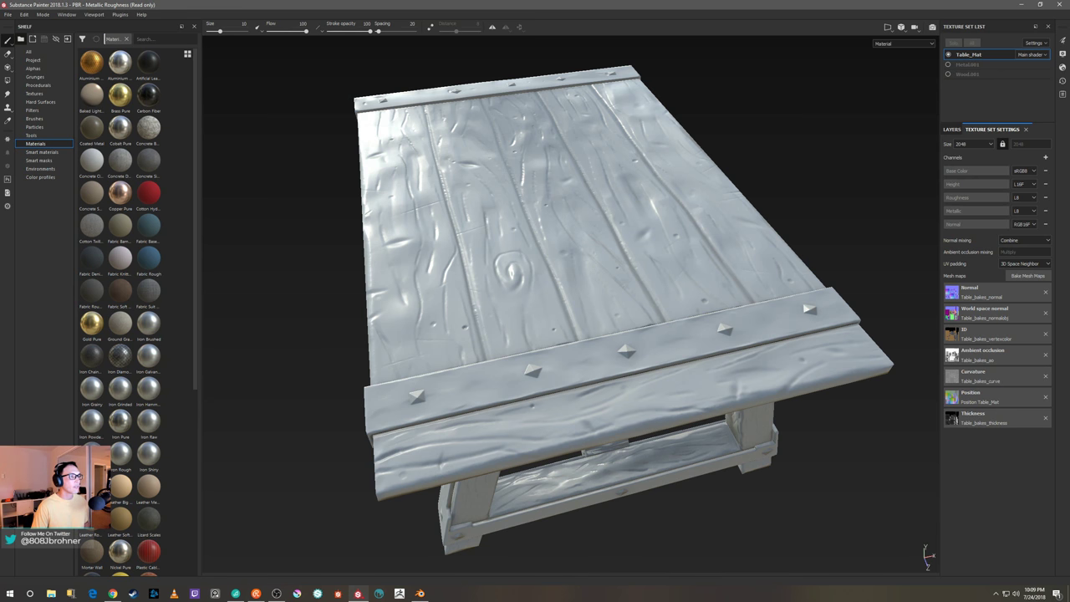
scroll(731, 173, "down", 4)
scroll(682, 279, "up", 2)
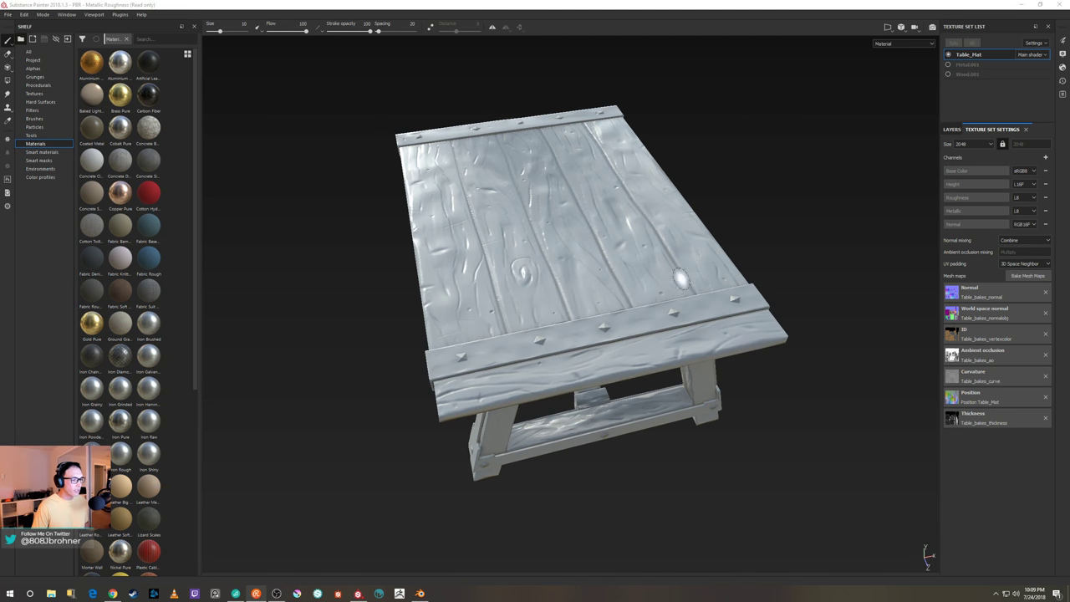
left_click_drag(682, 279, 712, 476, "alt")
scroll(711, 415, "down", 2)
scroll(751, 433, "up", 3)
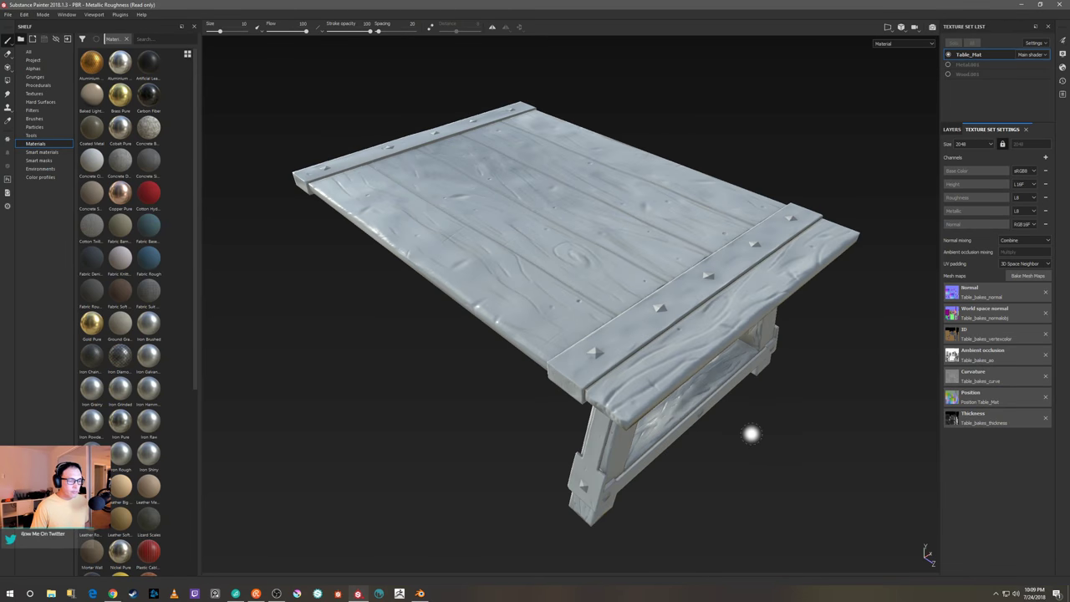
Rotate the environment lighting around the table and check the shading of its top, legs and crossbeams
right_click_drag(751, 433, 771, 427, "shift")
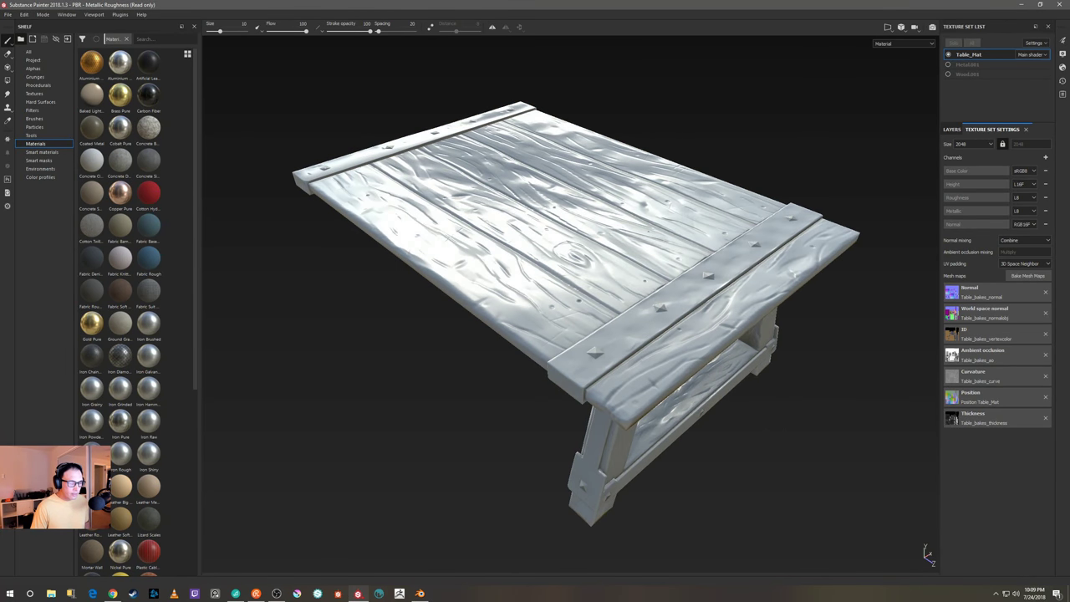
mouse_move(771, 427)
left_mouse_down("alt")
mouse_move(770, 454)
mouse_move(744, 418)
left_mouse_up("alt")
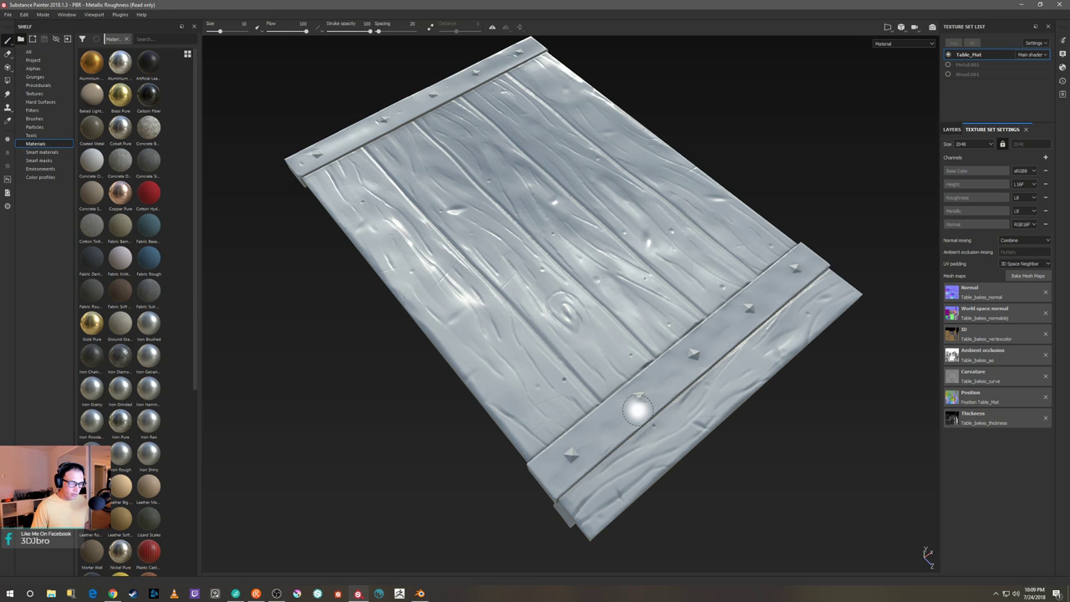
mouse_move(808, 454)
left_mouse_down("alt")
mouse_move(806, 442)
mouse_move(795, 466)
mouse_move(817, 478)
mouse_move(828, 385)
left_mouse_up("alt")
scroll(827, 386, "down", 2)
scroll(844, 393, "up", 6)
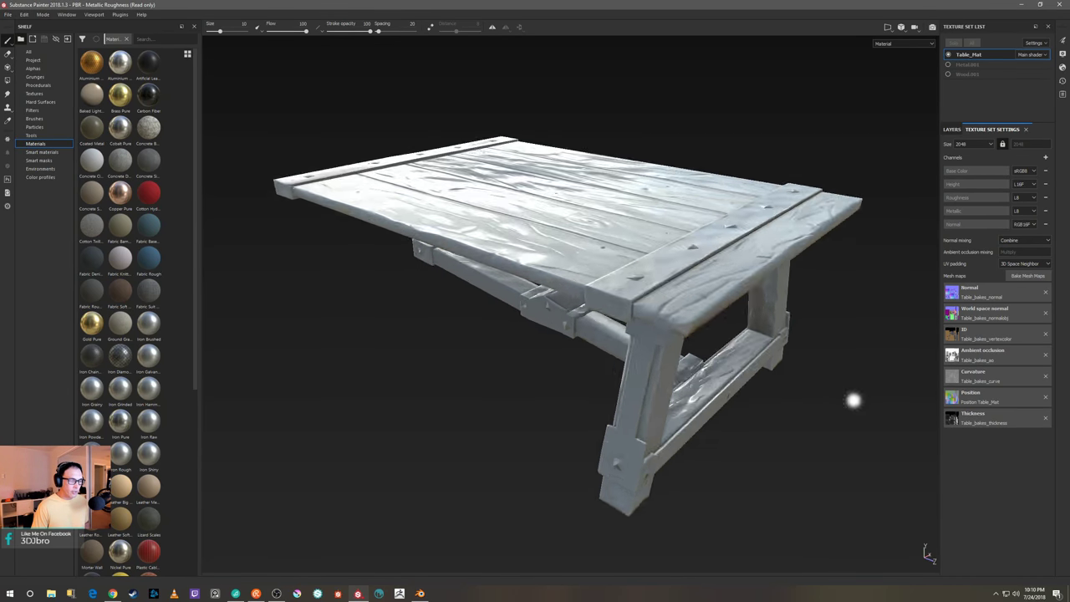
scroll(789, 346, "down", 1)
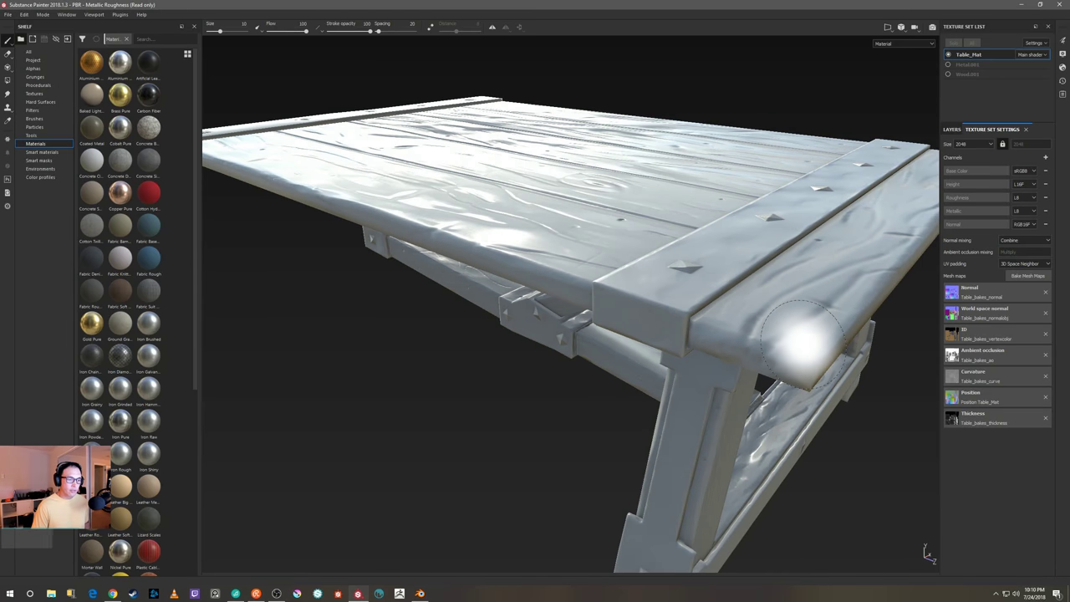
scroll(708, 283, "up", 3)
scroll(705, 290, "down", 5)
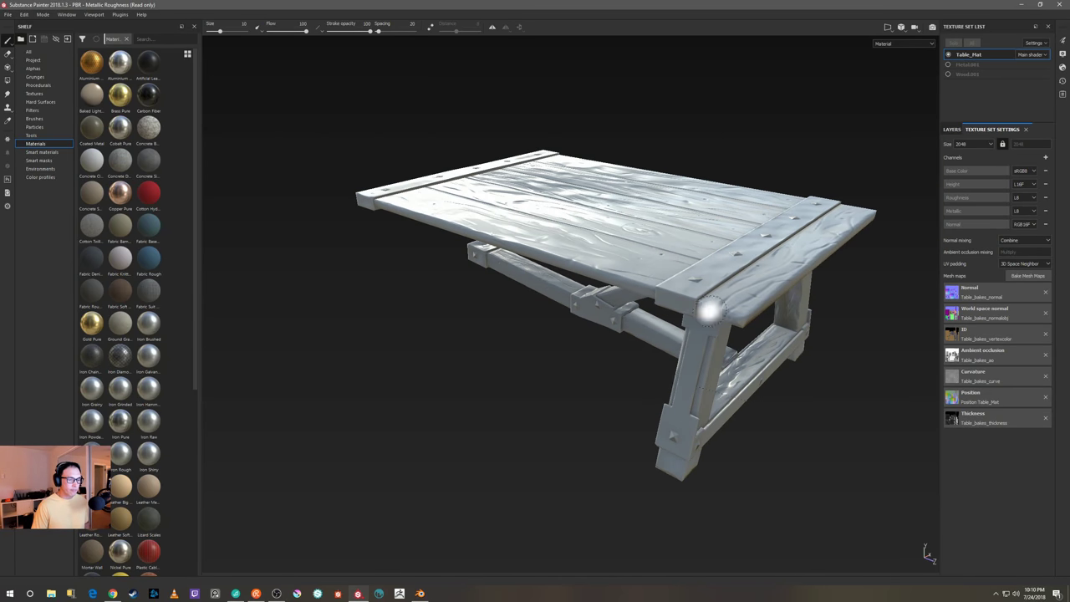
right_click_drag(711, 310, 592, 392, "shift")
middle_click_drag(593, 394, 545, 391, "alt")
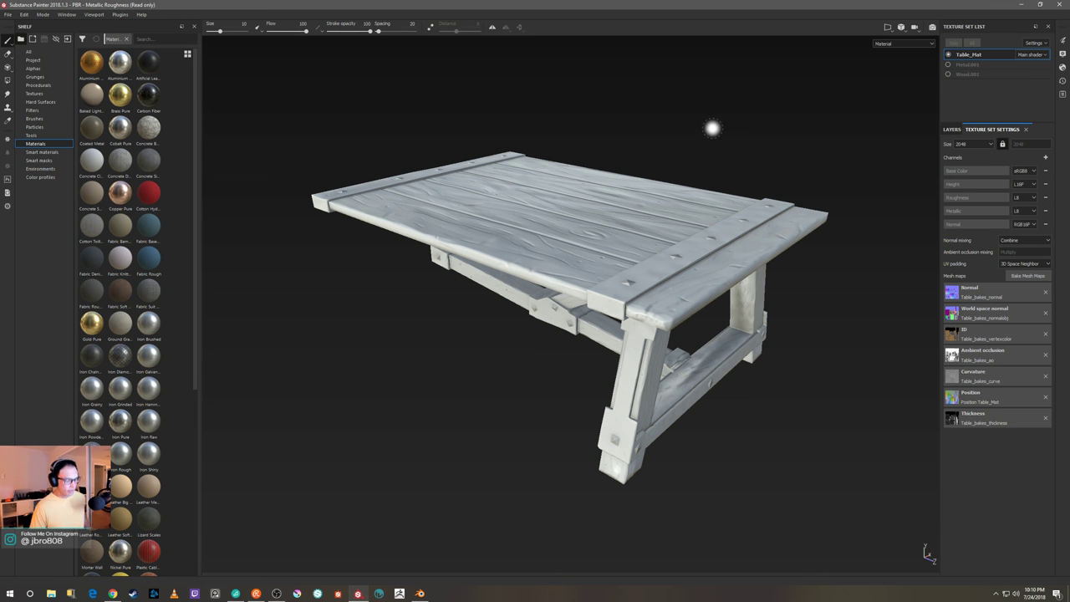
left_click_drag(729, 130, 792, 157, "alt")
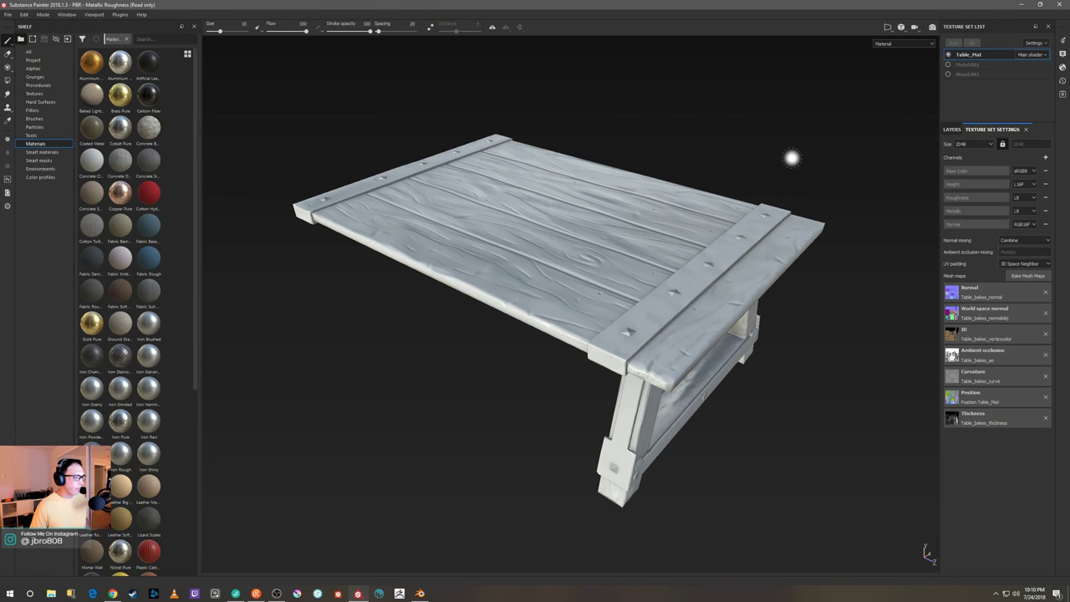
Show the smart materials in the shelf and delete the default Layer 1 from Table_Mat's layer stack
left_click(37, 153)
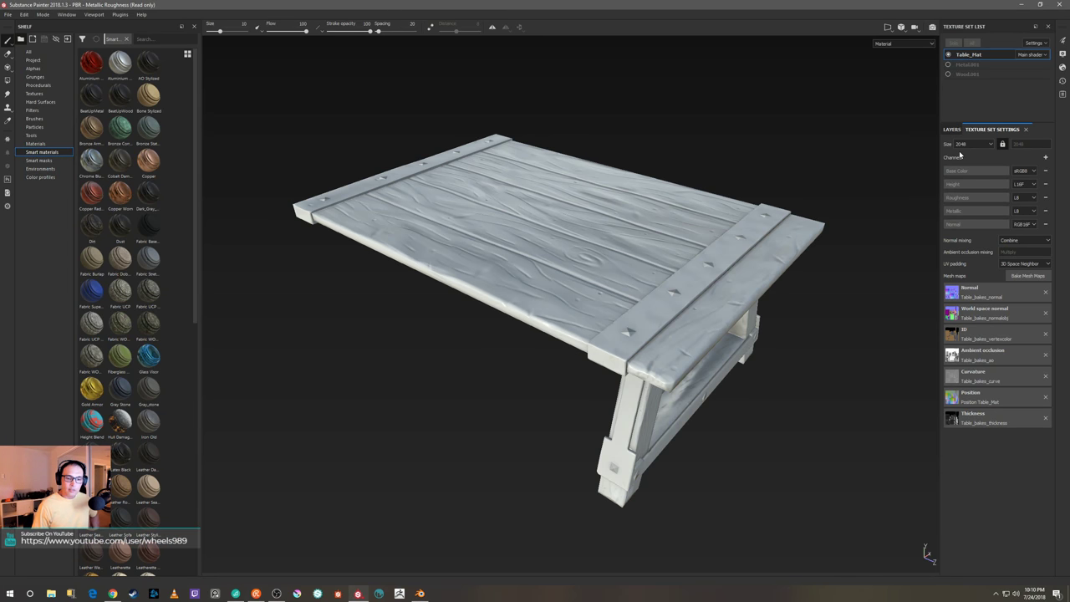
left_click(954, 130)
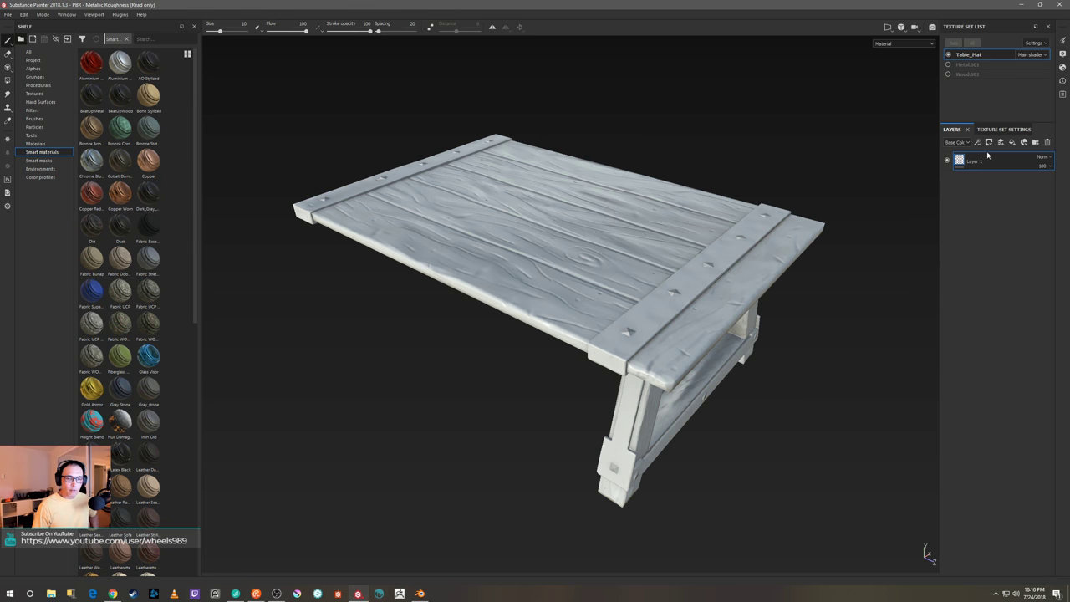
left_click(1048, 143)
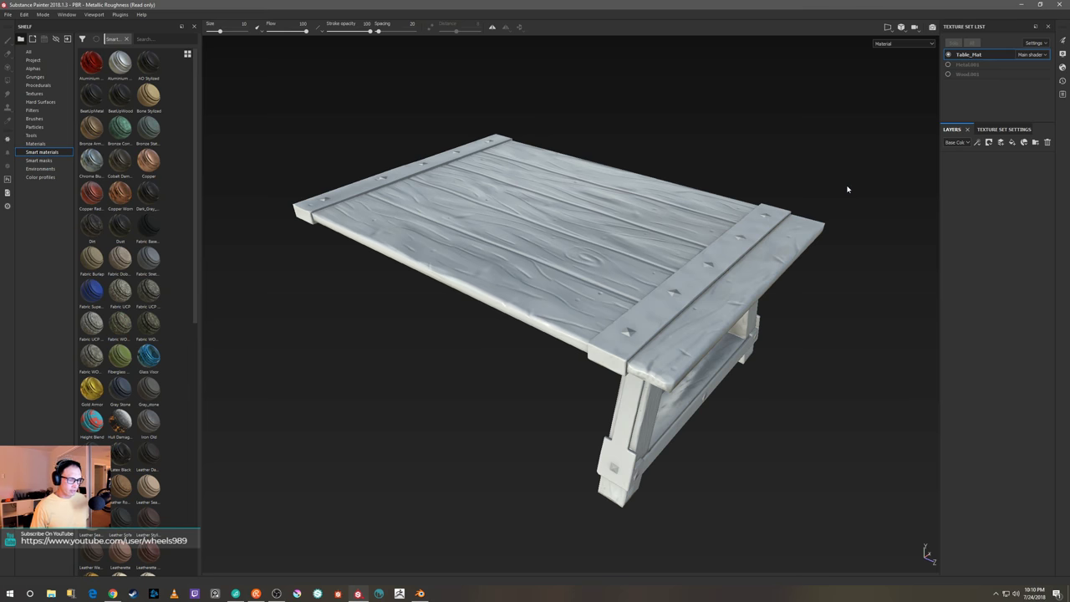
Add the MyStylized_Wood smart material to Table_Mat's layer stack and expand its folder
mouse_move(838, 166)
left_mouse_down("alt")
mouse_move(858, 175)
mouse_move(845, 165)
mouse_move(848, 191)
mouse_move(810, 191)
mouse_move(831, 182)
mouse_move(836, 192)
mouse_move(851, 174)
left_mouse_up("alt")
right_click_drag(852, 174, 836, 166, "shift")
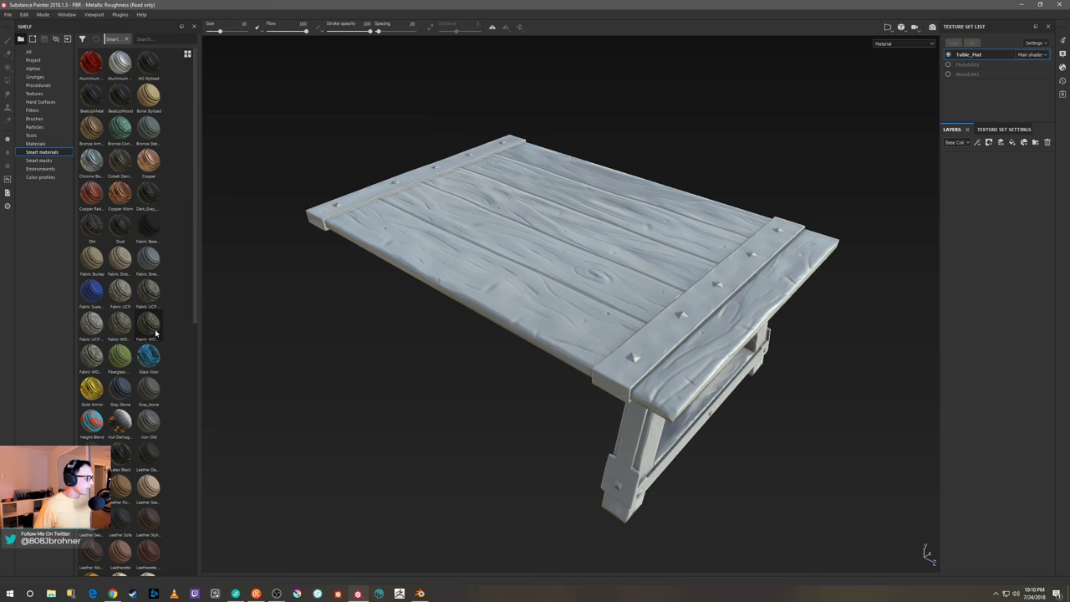
scroll(158, 335, "down", 5)
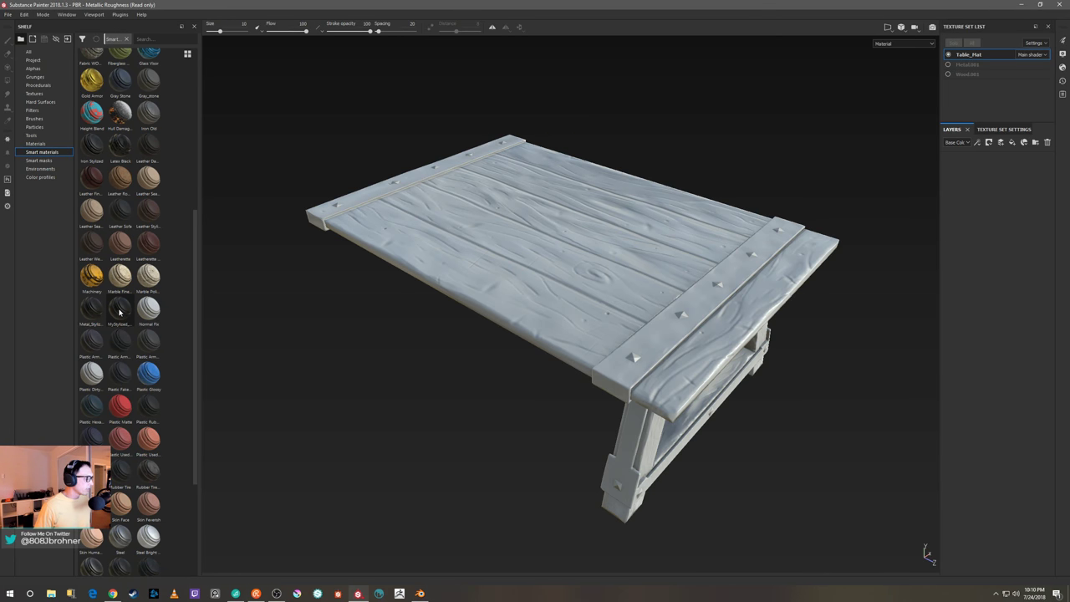
mouse_move(119, 312)
left_click_drag(118, 312, 986, 202)
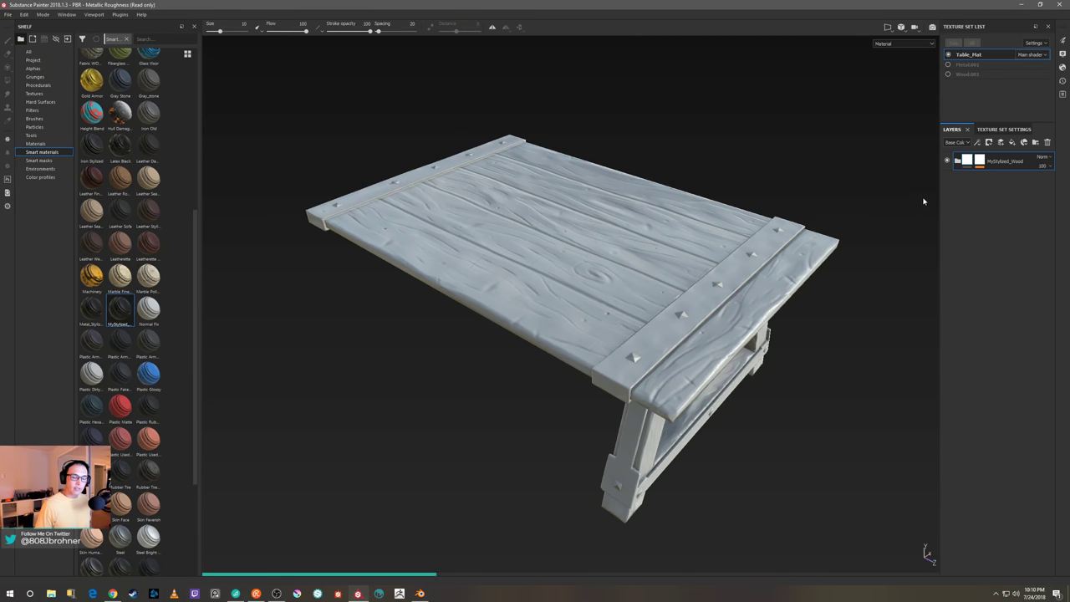
left_click_drag(844, 190, 806, 169, "alt")
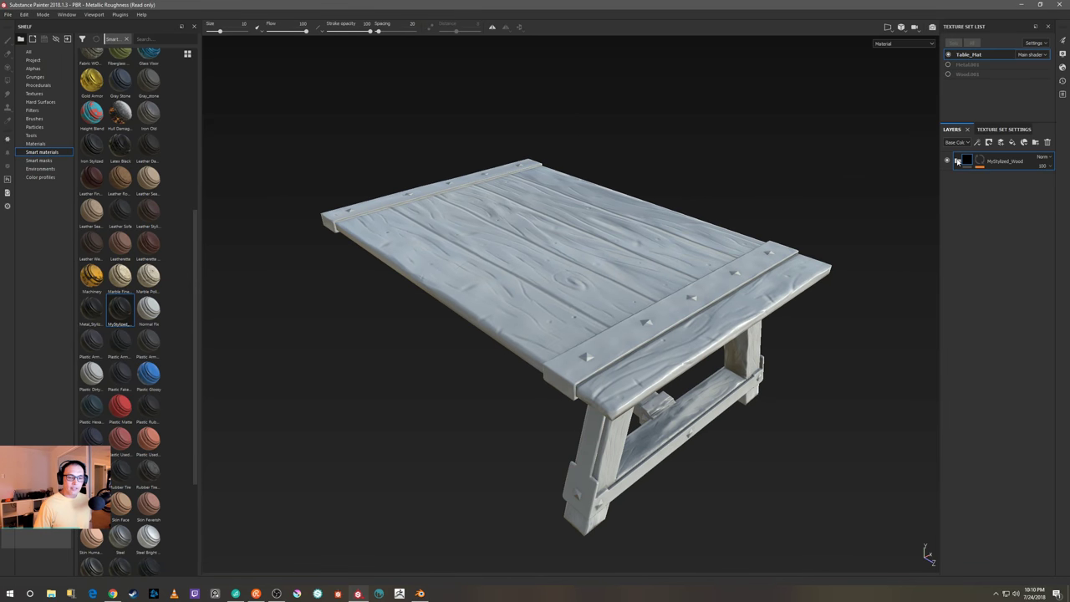
left_click(958, 159)
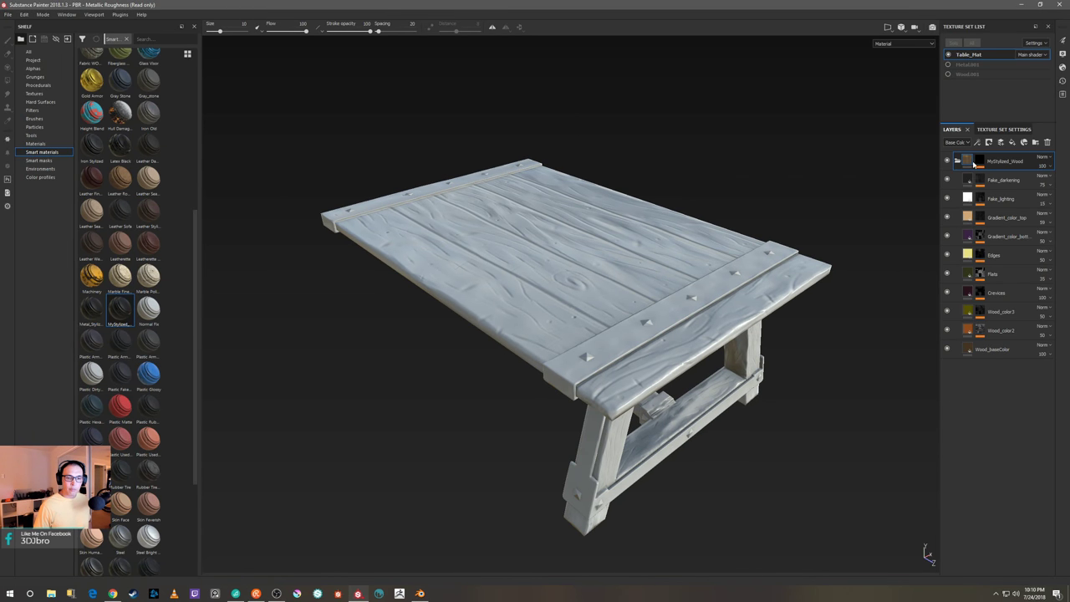
left_click_drag(828, 187, 831, 201, "alt")
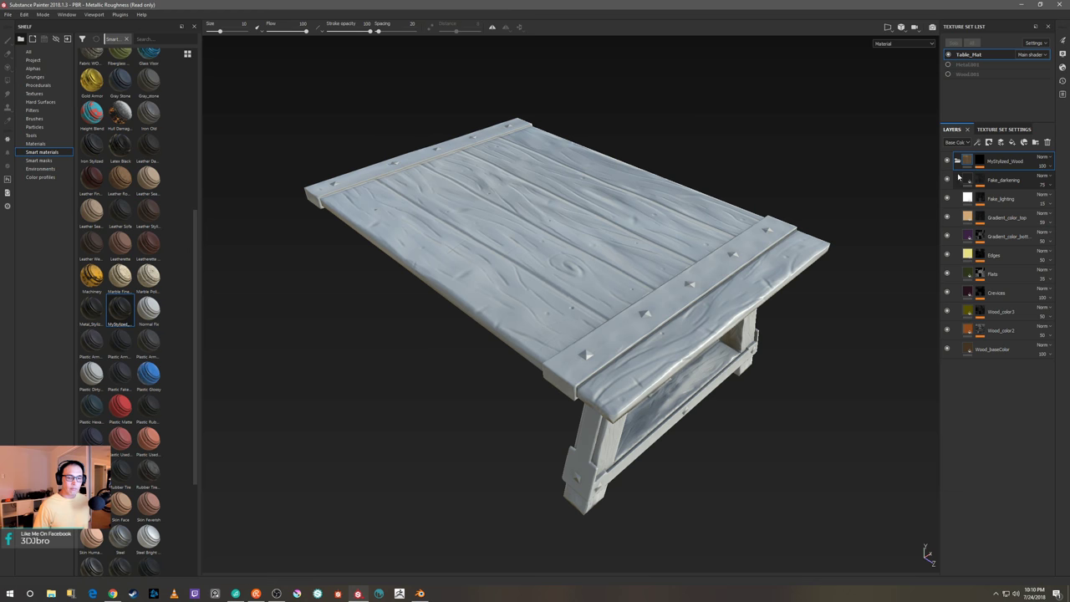
right_click(983, 162)
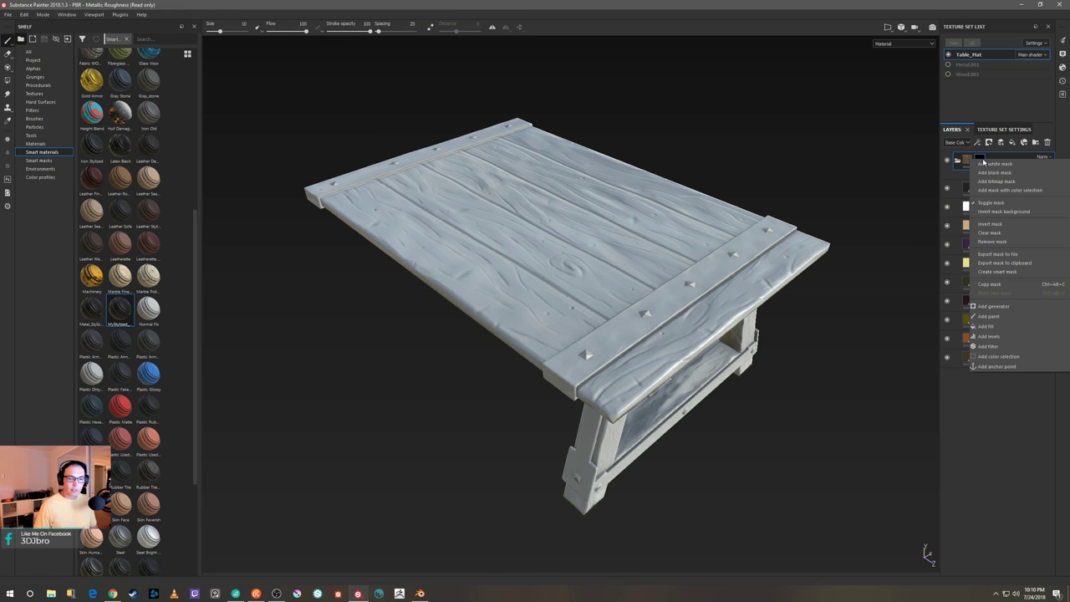
left_click(988, 189)
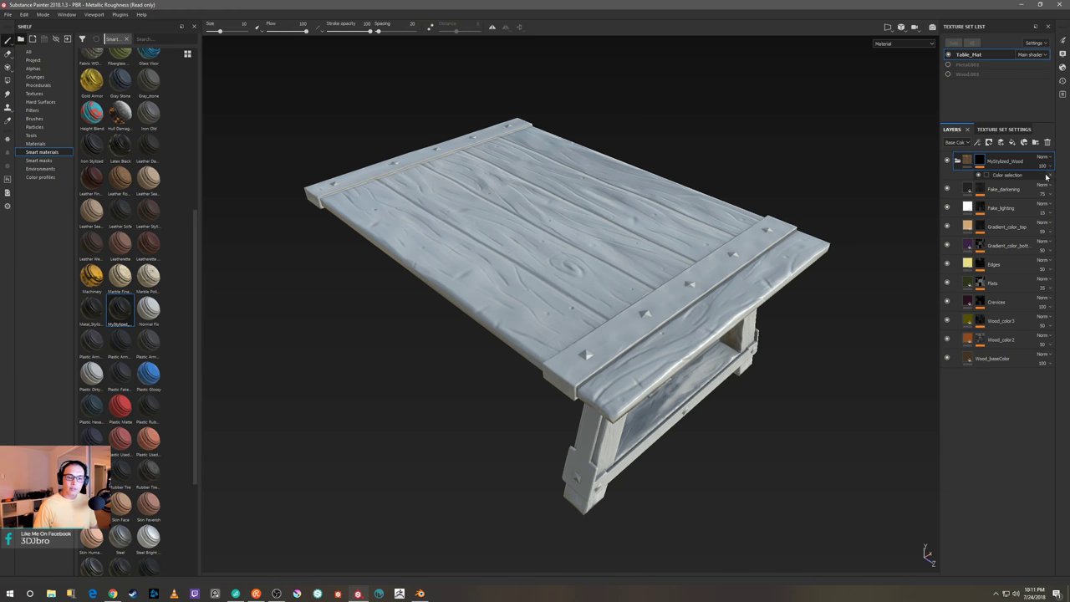
key("ctrl+z")
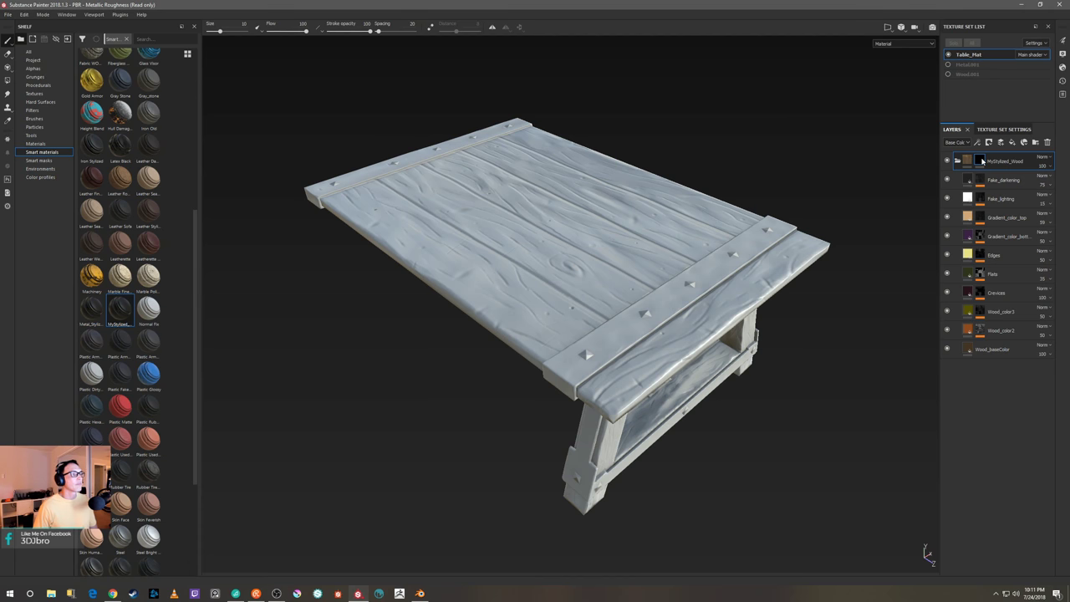
Mask the MyStylized_Wood folder with a color selection of the tan wood ID color, and collapse the folder
mouse_move(984, 162)
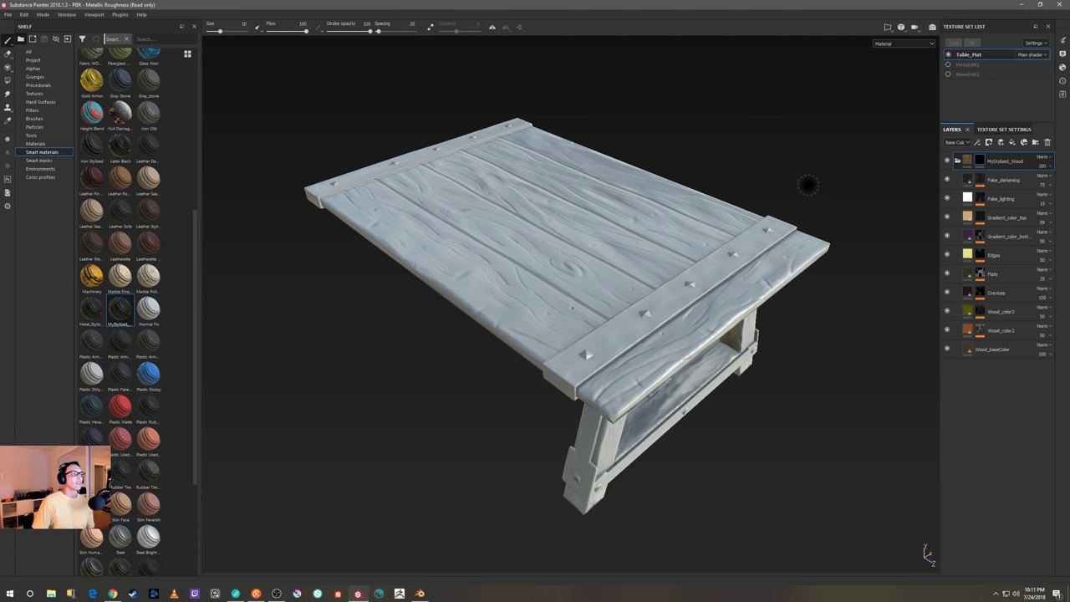
right_click(979, 160)
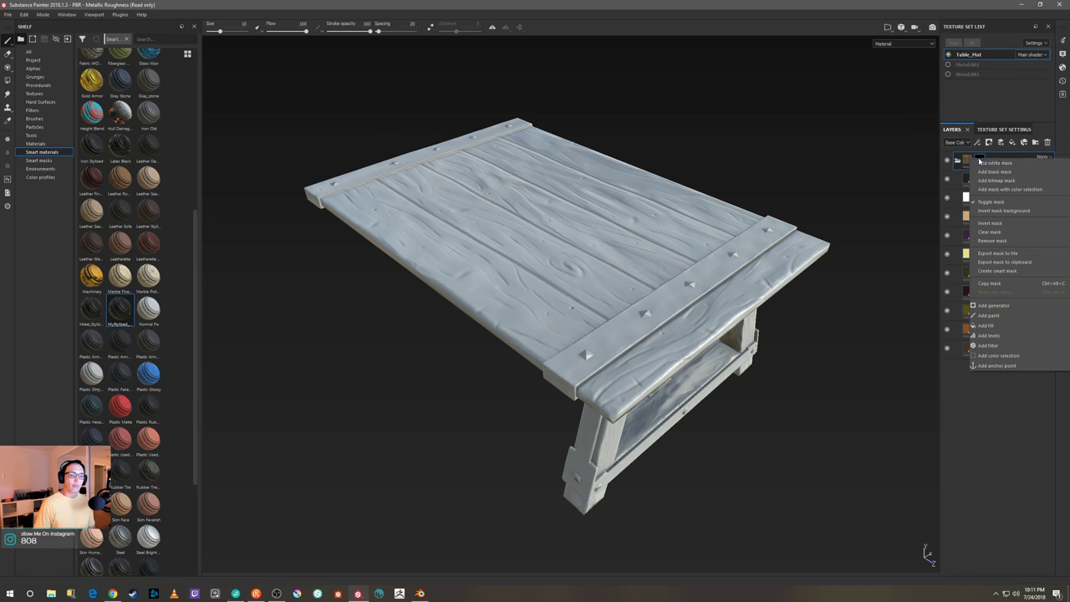
left_click(1003, 189)
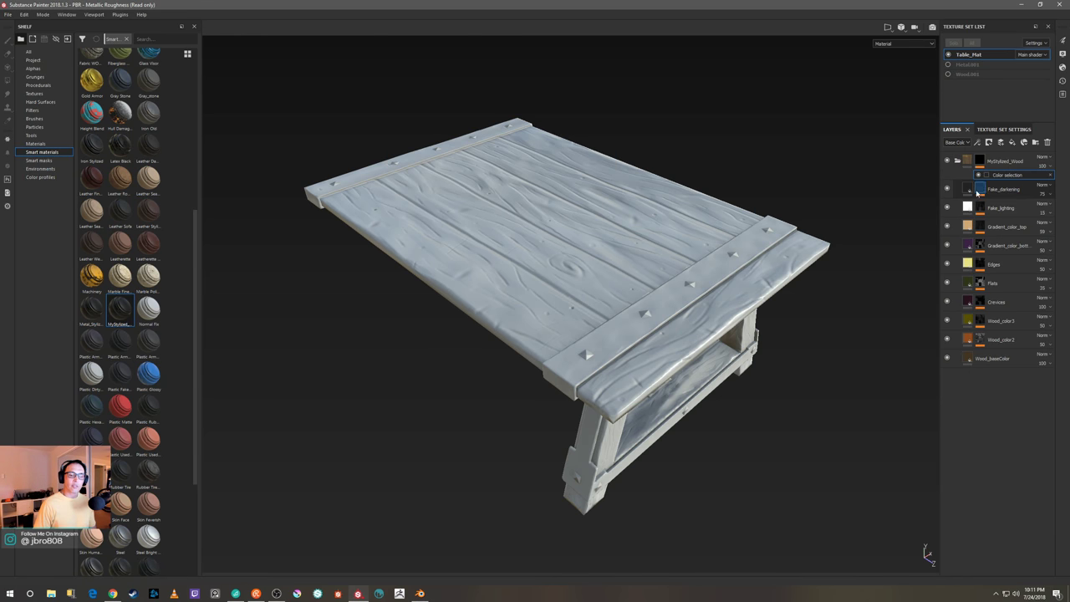
left_click(1008, 175)
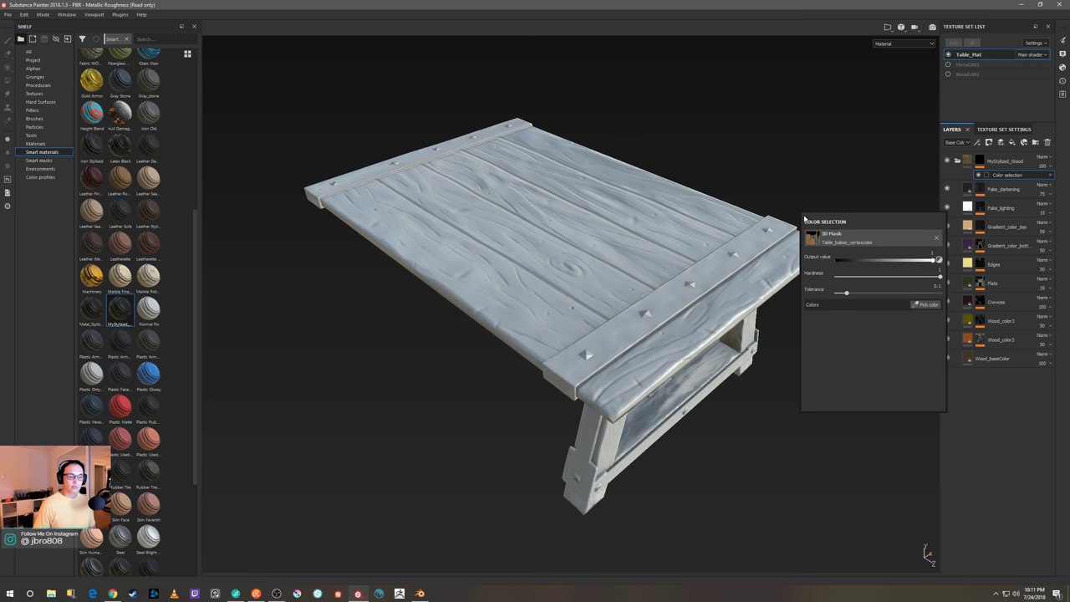
left_click(917, 307)
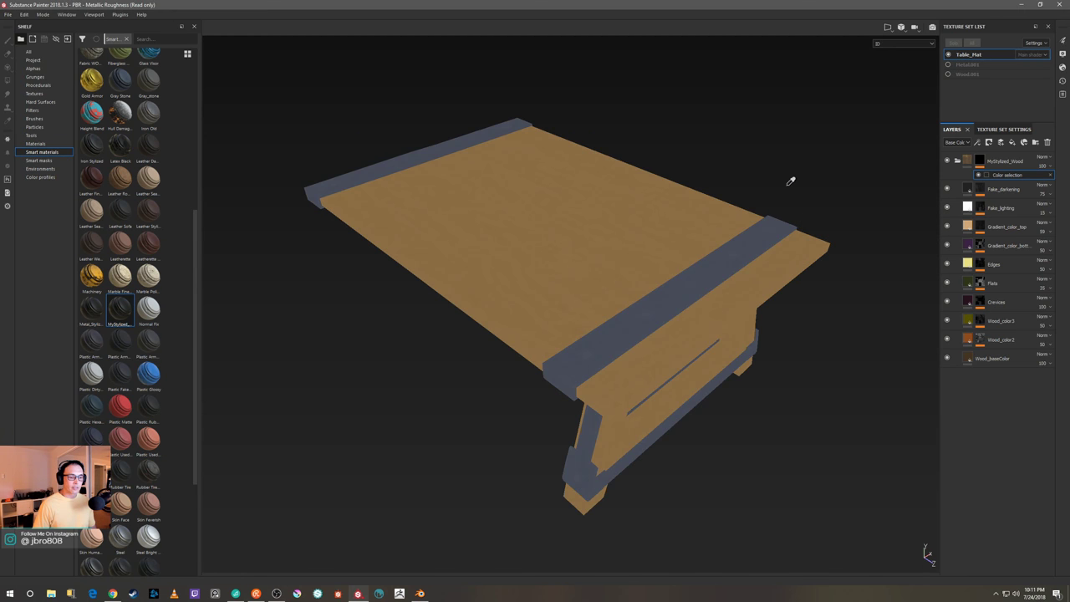
left_click(707, 204)
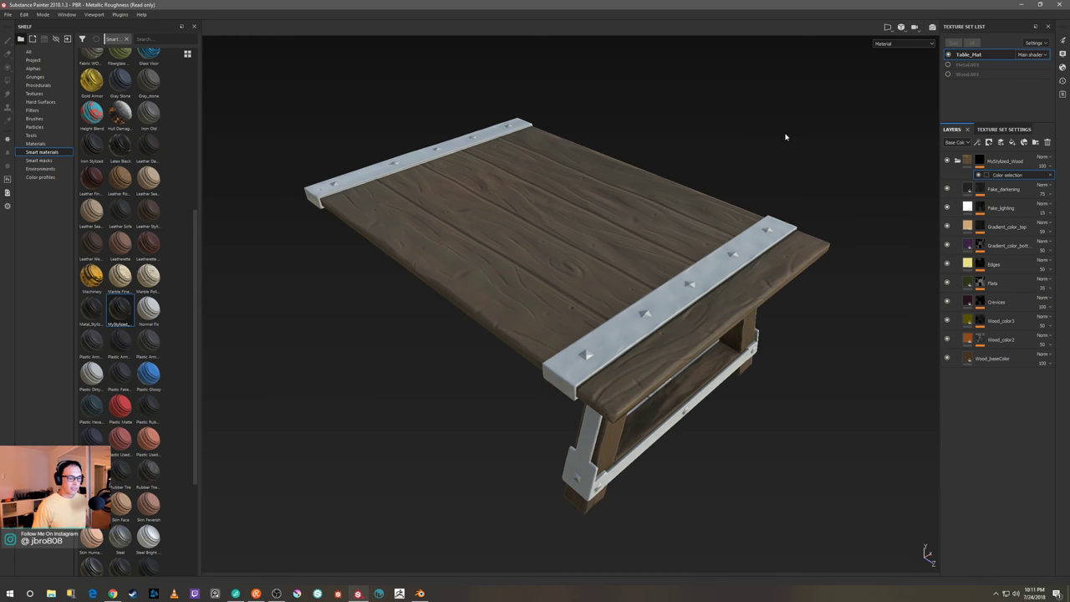
mouse_move(812, 148)
left_mouse_down("alt")
mouse_move(843, 158)
mouse_move(797, 150)
mouse_move(812, 131)
mouse_move(824, 139)
mouse_move(816, 145)
mouse_move(819, 131)
left_mouse_up("alt")
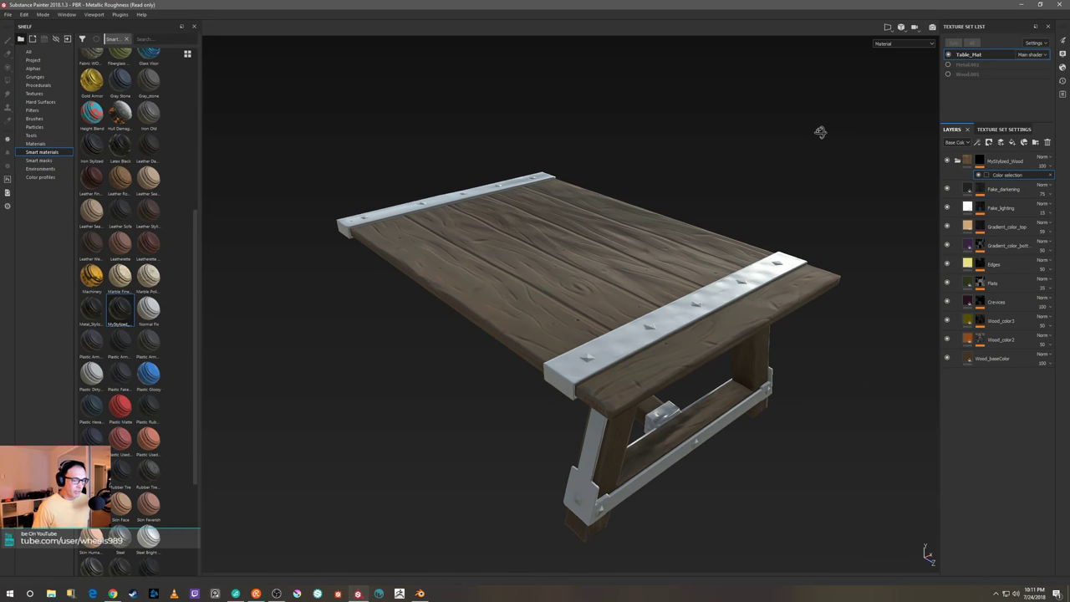
left_click(958, 162)
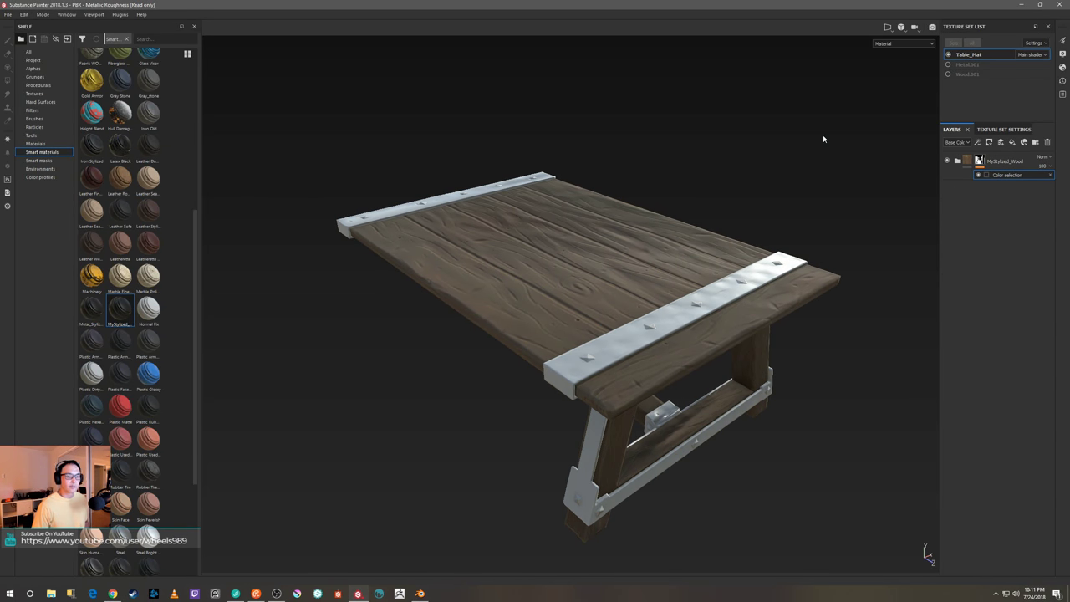
Add the Metal_Stylized smart material below the MyStylized_Wood folder, give it a black mask and expand its folder
left_click_drag(824, 139, 815, 168, "alt")
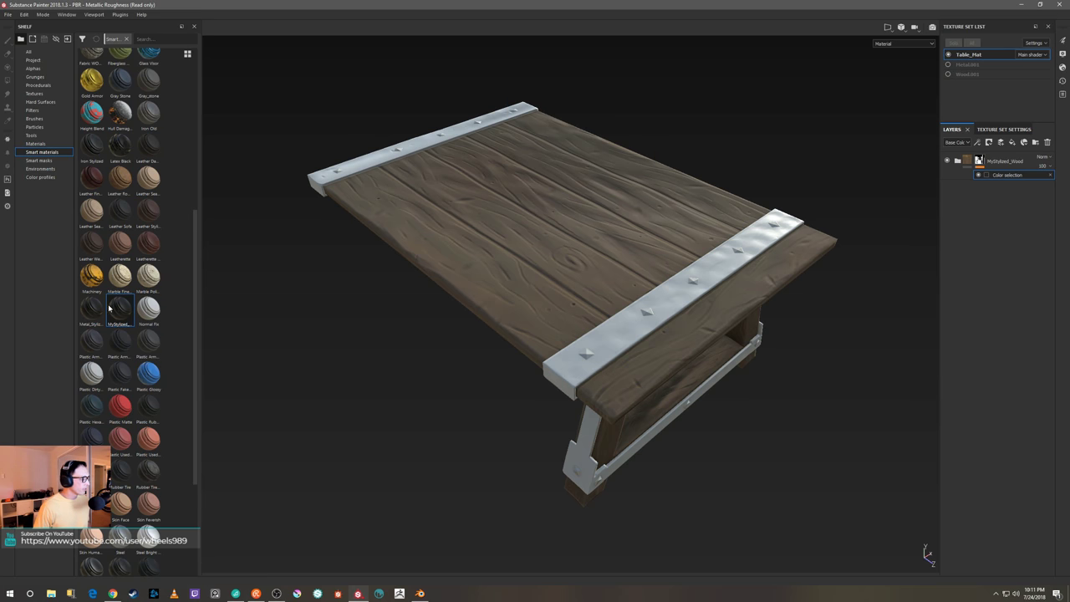
left_click_drag(92, 309, 977, 209)
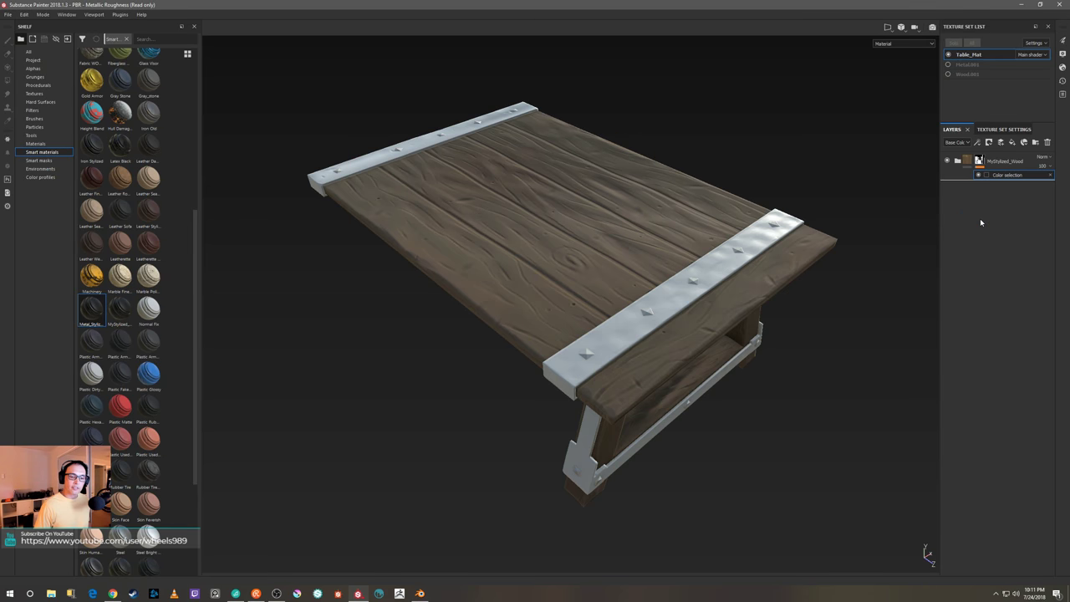
left_click(958, 189)
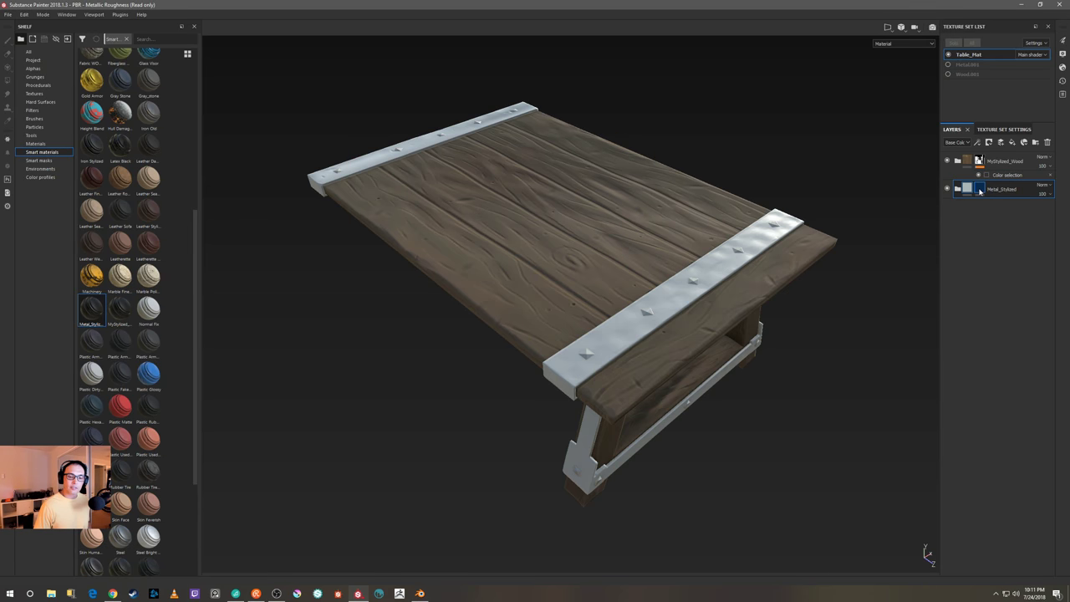
key("1")
right_click(981, 191)
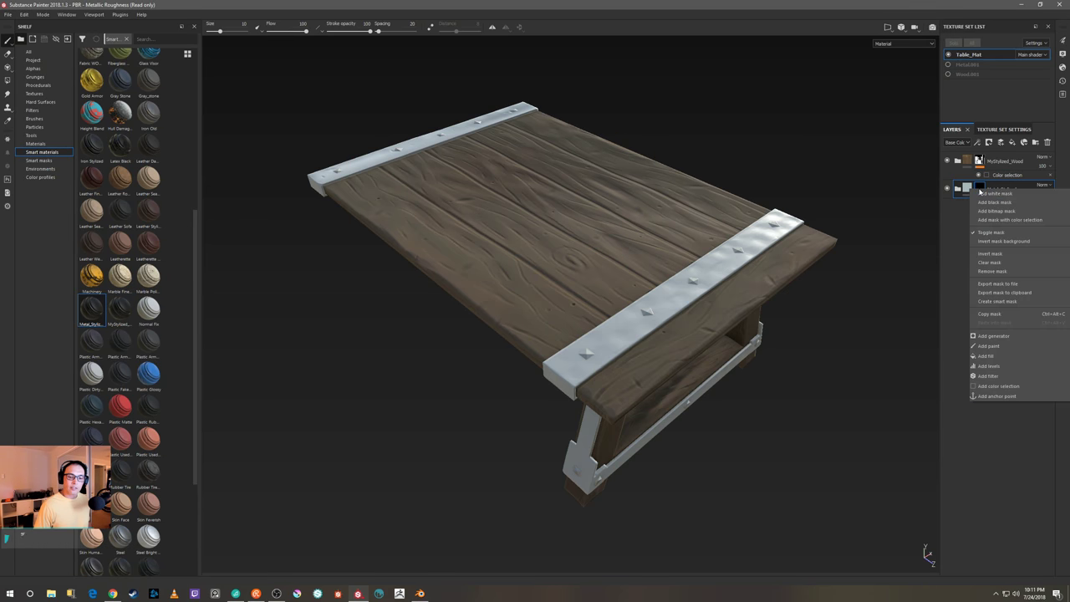
left_click(1003, 201)
left_click(959, 189)
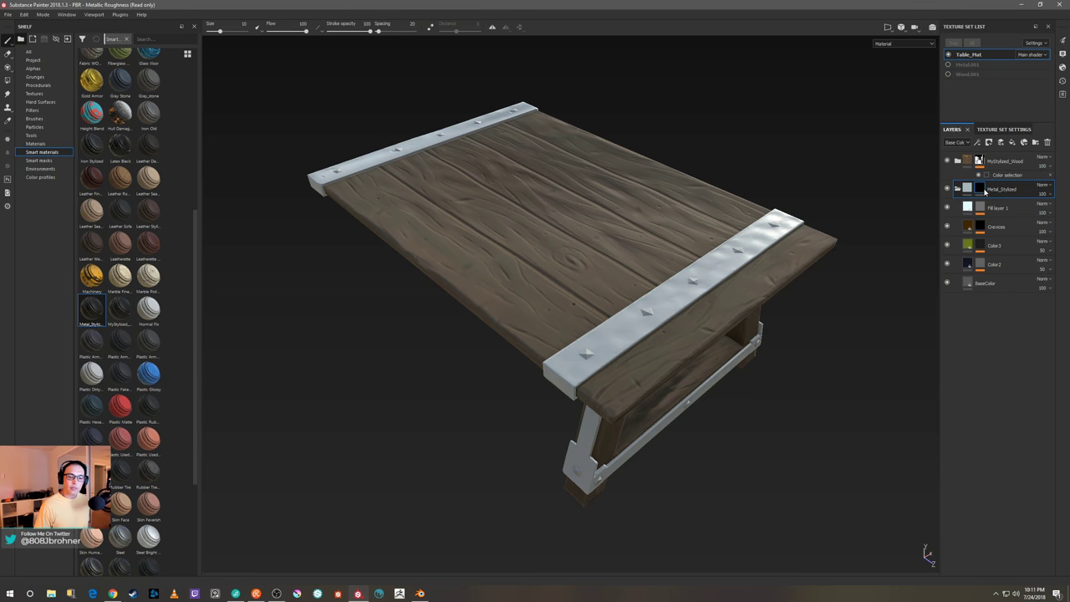
Mask the Metal_Stylized folder with a color selection of the dark blue metal ID color
right_click(983, 190)
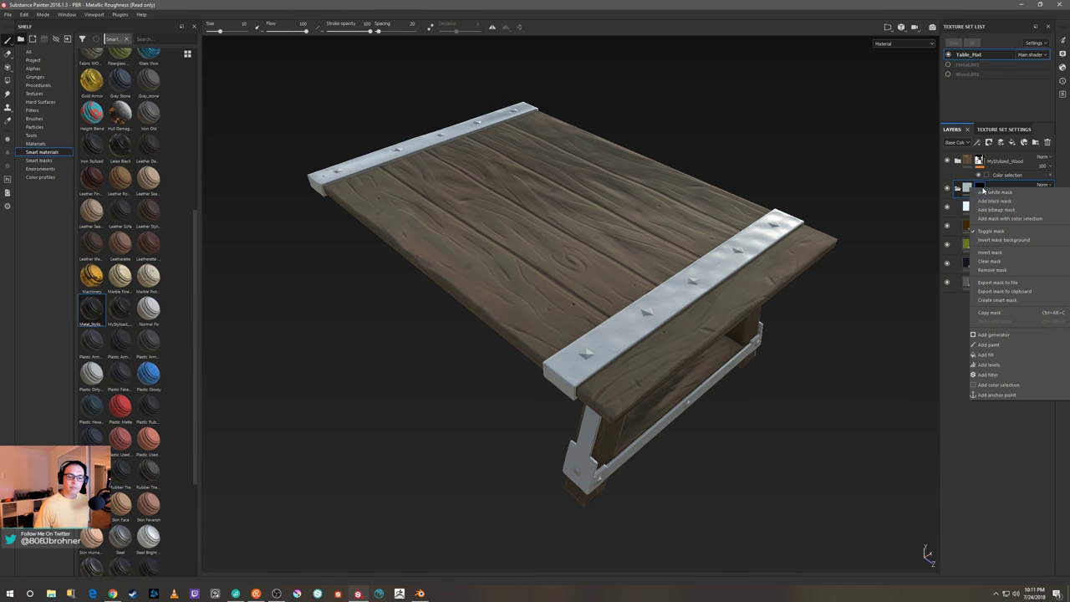
left_click(1003, 219)
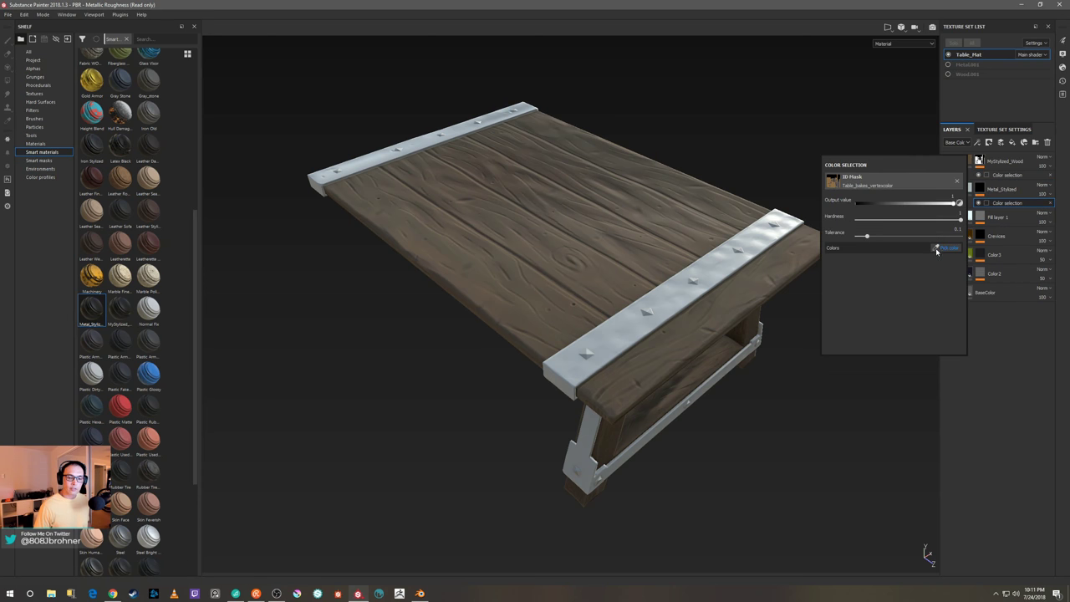
left_click(936, 248)
left_click(935, 249)
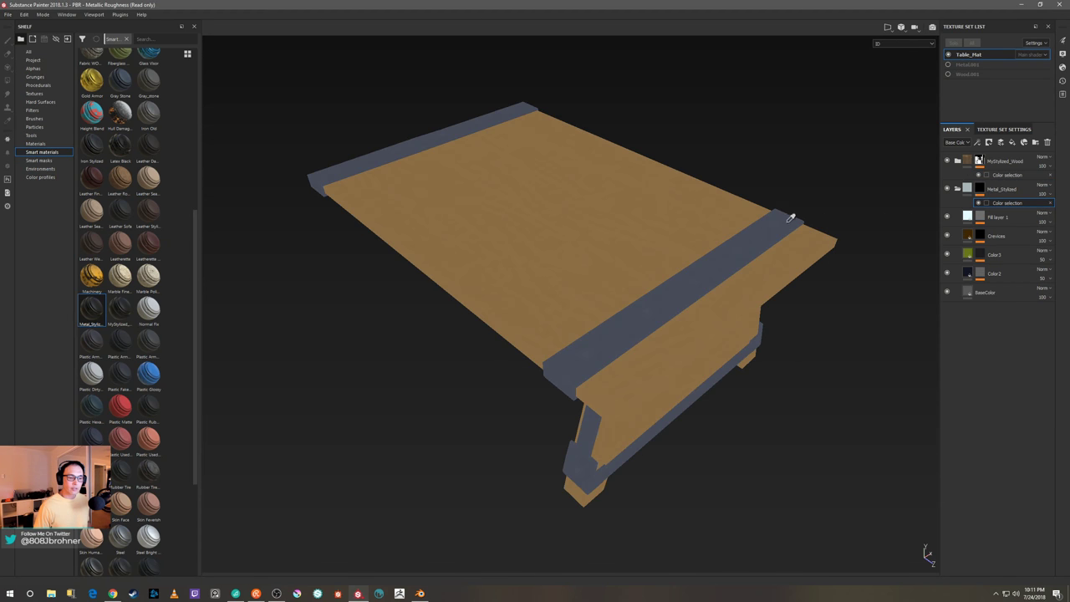
left_click(790, 220)
left_click_drag(778, 162, 807, 174, "alt")
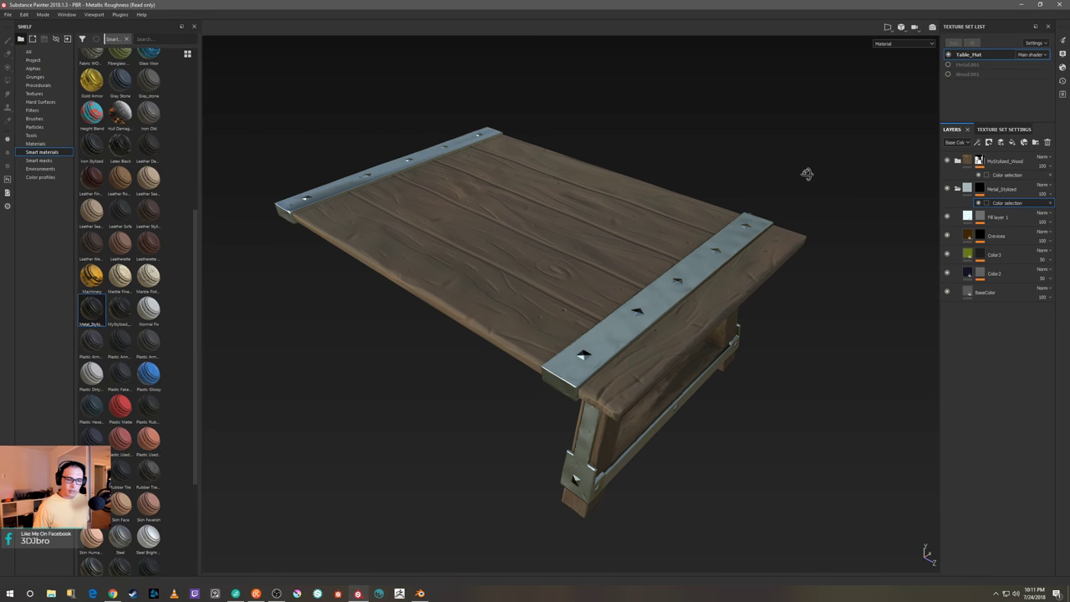
In the Color2 layer's Mask Editor generator, assign the project's Table_bakes_normalobj map to World Space Normals
left_click(981, 275)
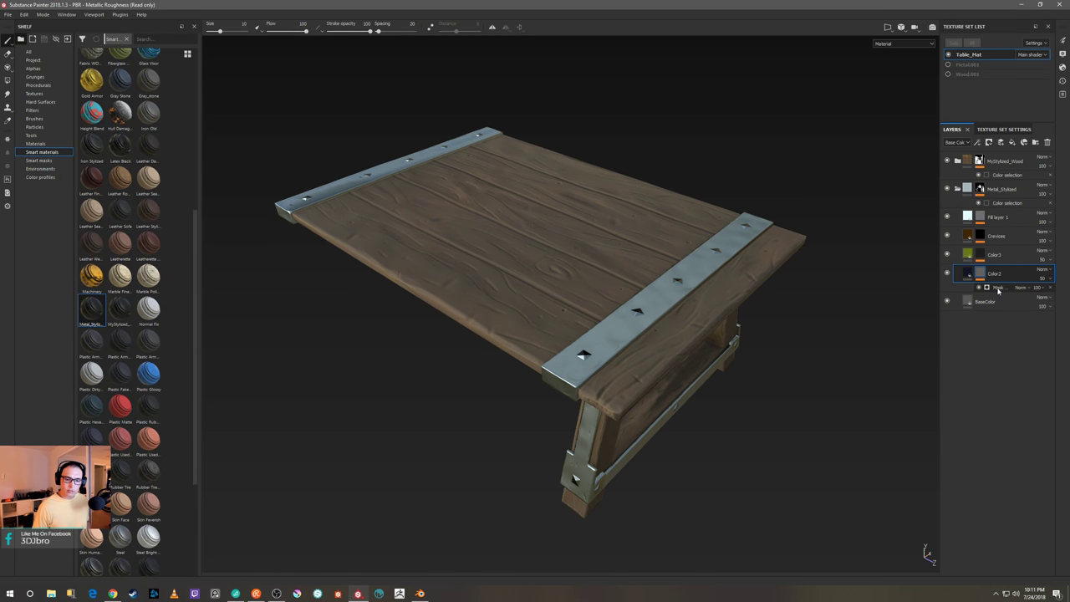
left_click(998, 289)
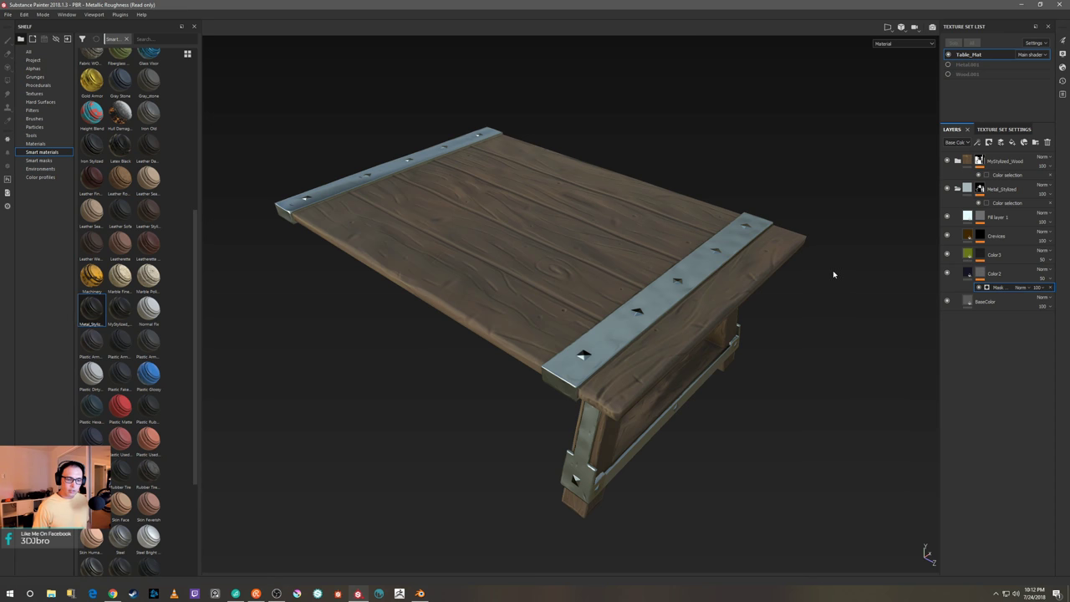
scroll(886, 380, "down", 5)
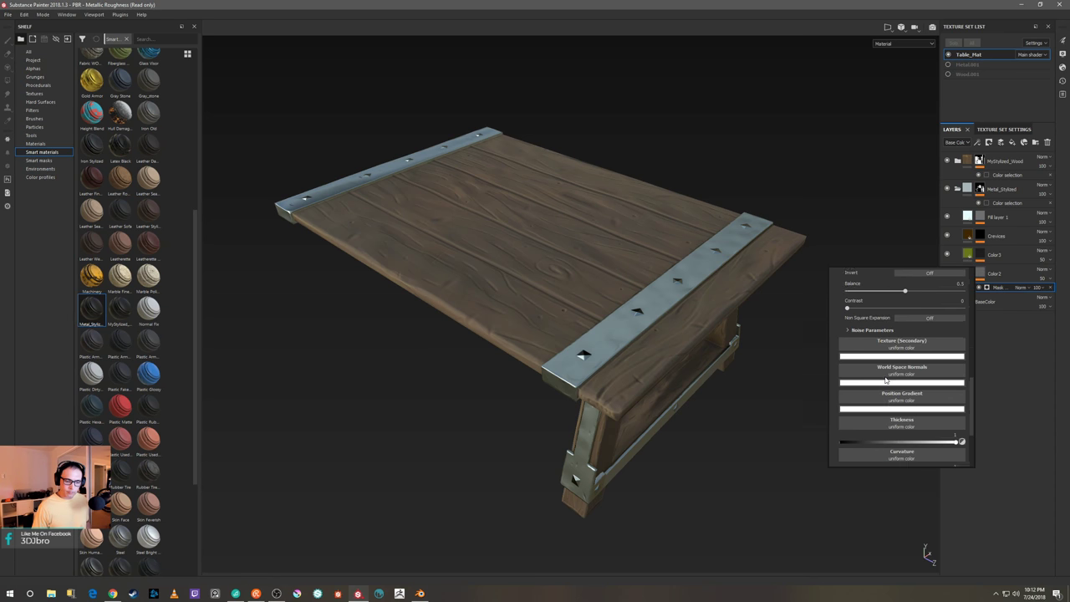
scroll(887, 380, "down", 4)
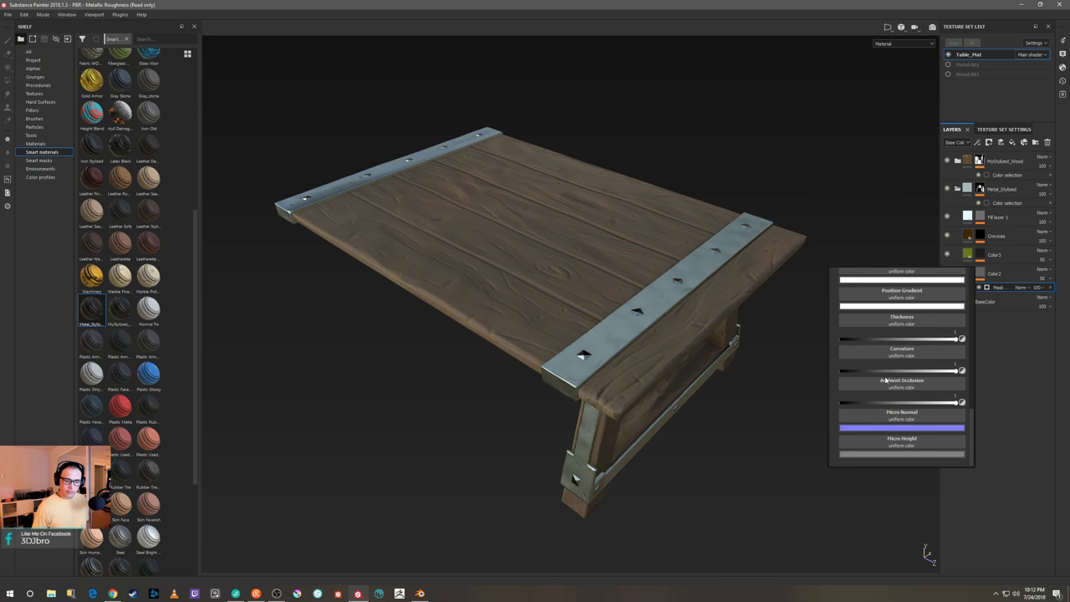
scroll(886, 381, "up", 6)
scroll(886, 381, "up", 6)
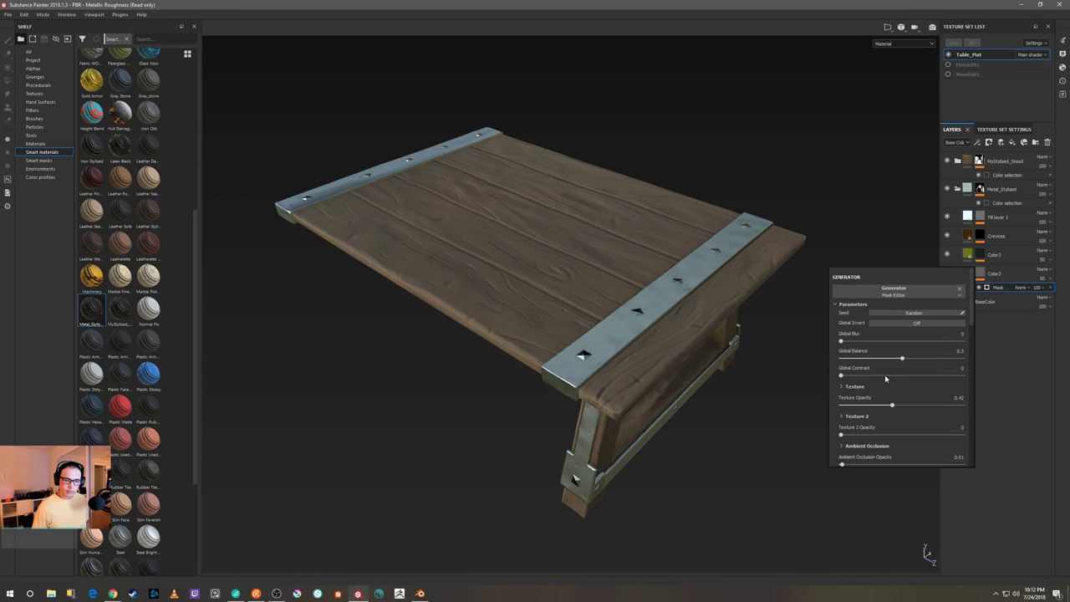
scroll(886, 379, "down", 5)
scroll(886, 380, "down", 2)
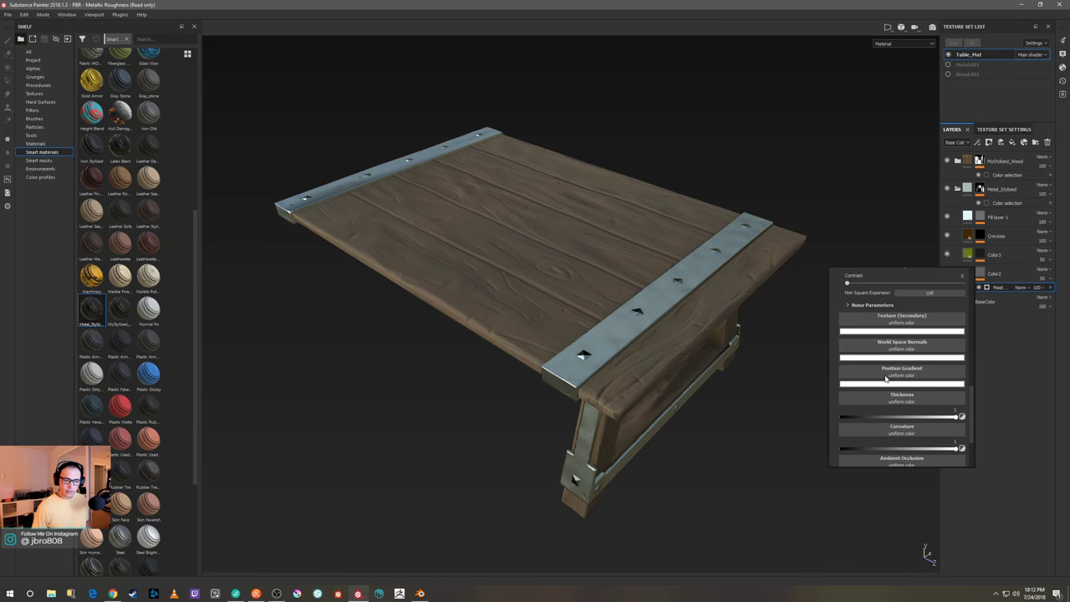
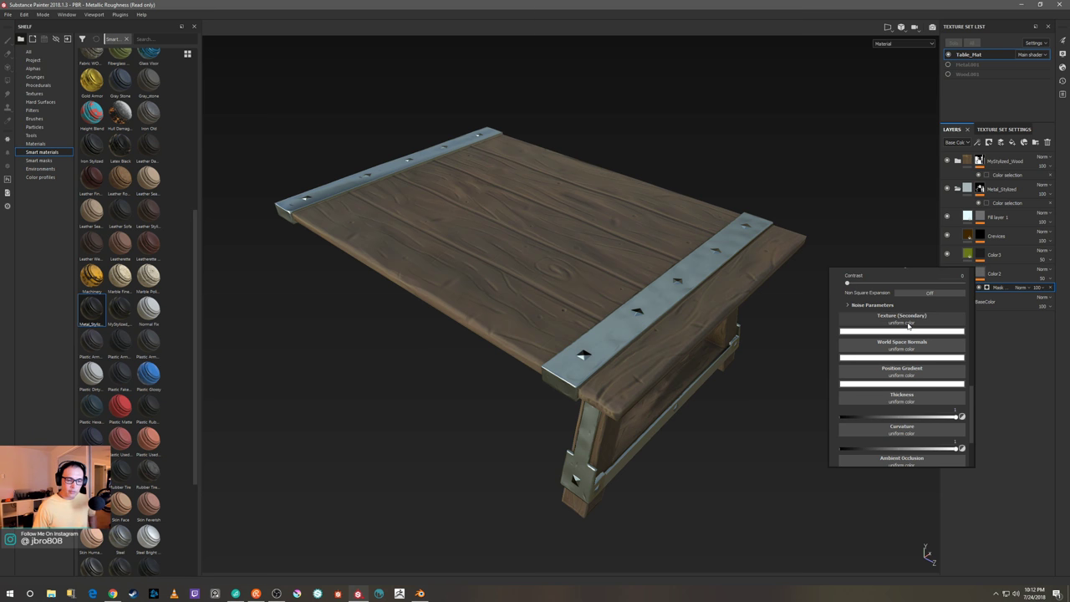
left_click(908, 349)
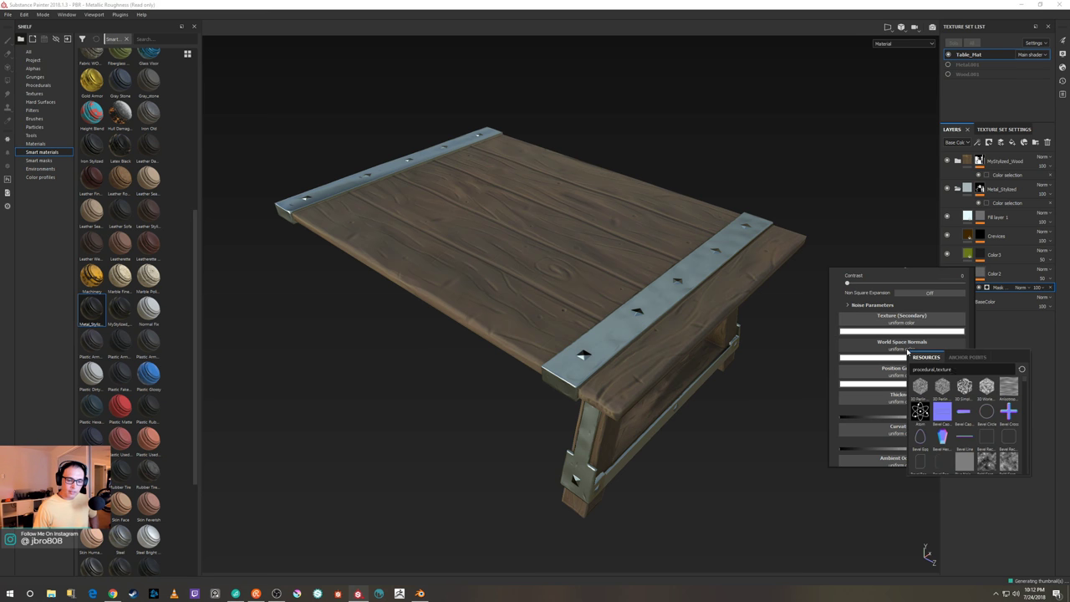
left_click(964, 371)
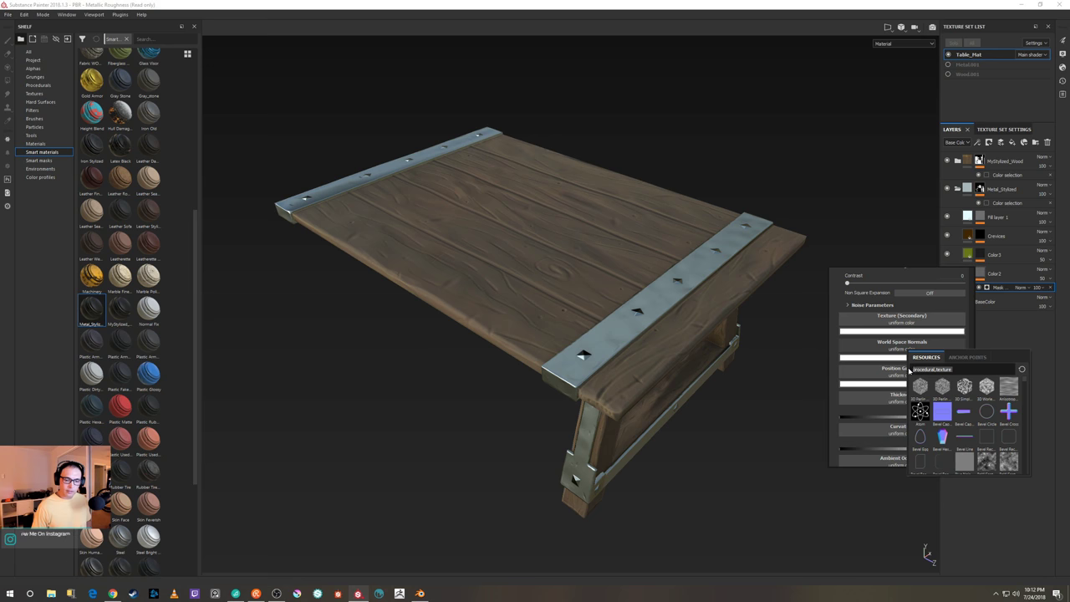
type("proje")
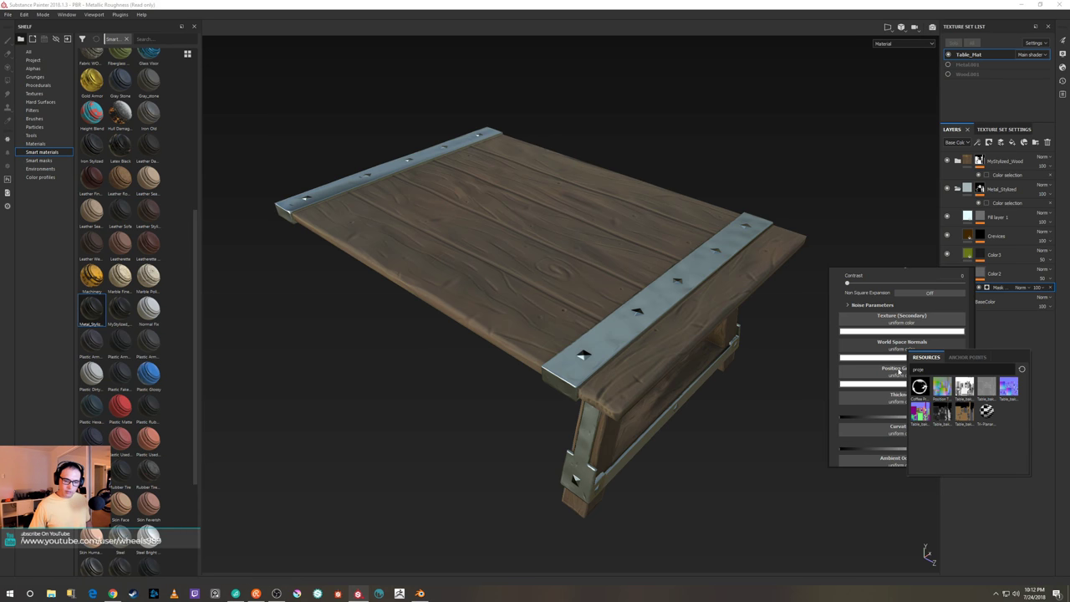
left_click(920, 412)
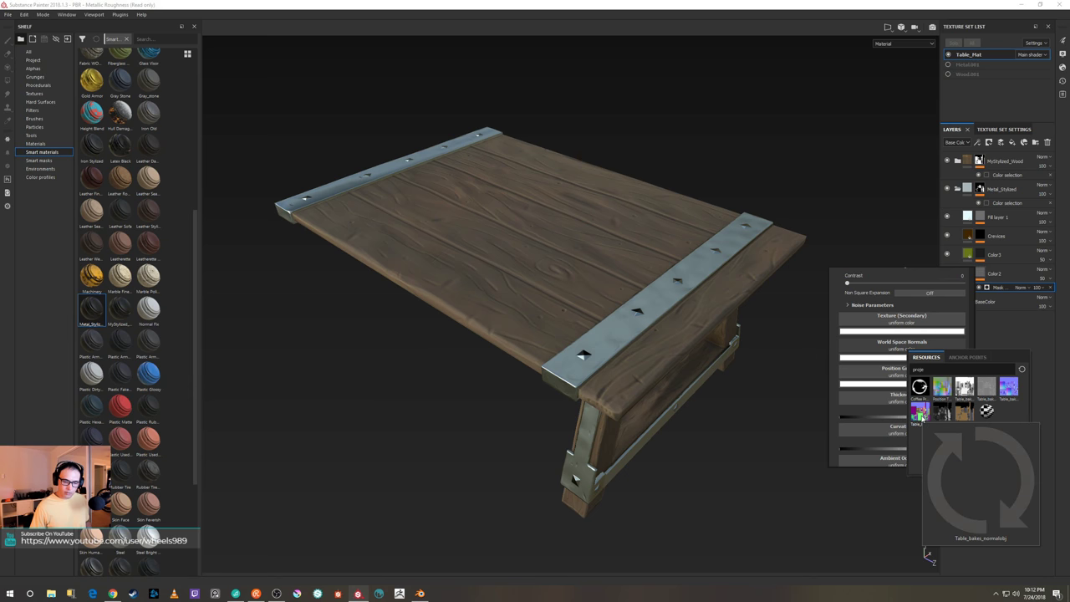
Assign Position Table_Mat to the generator's Position Gradient and Table_bakes_thickness to its Thickness
left_click(910, 372)
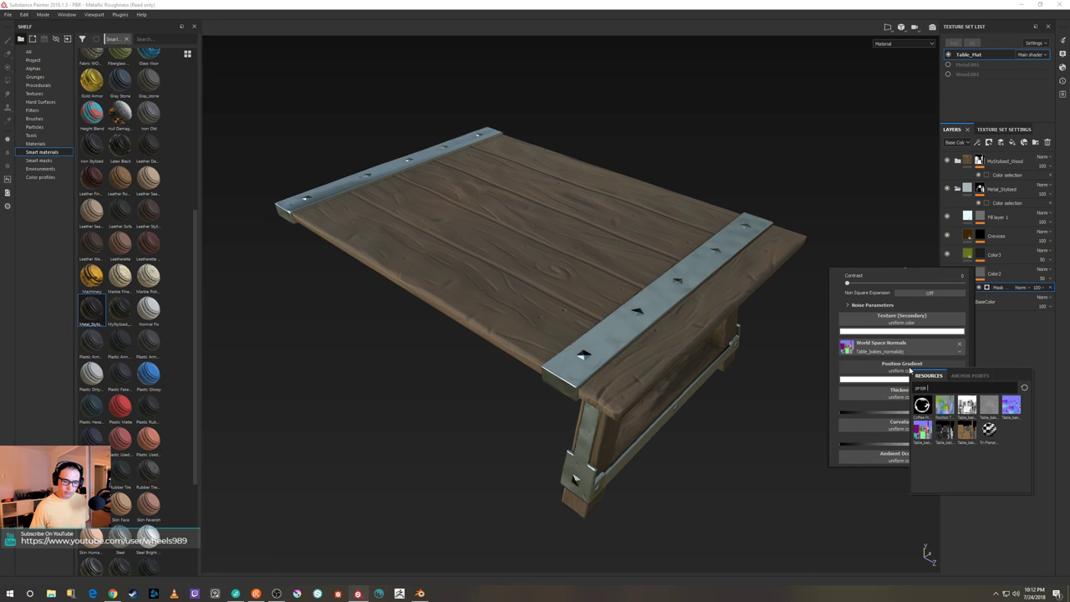
left_click(950, 405)
left_click(924, 390)
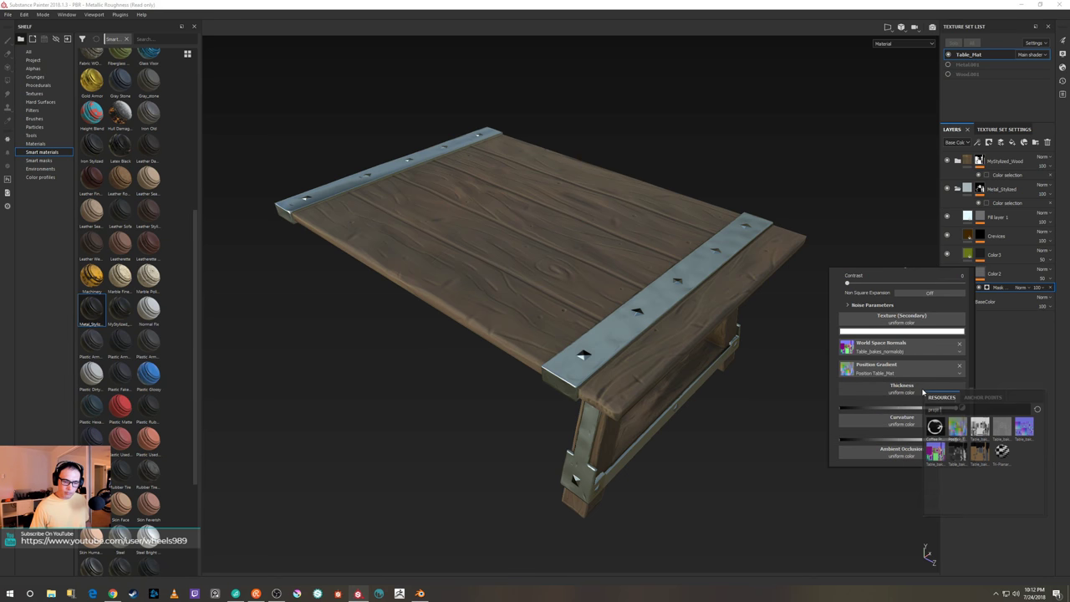
left_click(958, 452)
Assign Table_bakes_curve to the generator's Curvature and Table_bakes_ao to its Ambient Occlusion, and close the generator settings
left_click(925, 413)
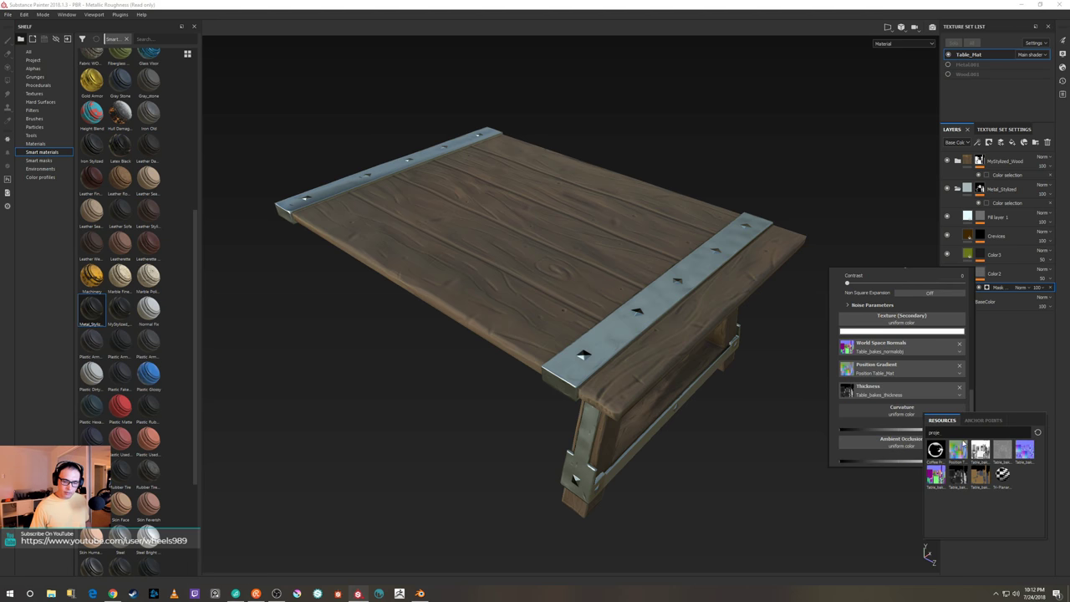
left_click(1002, 452)
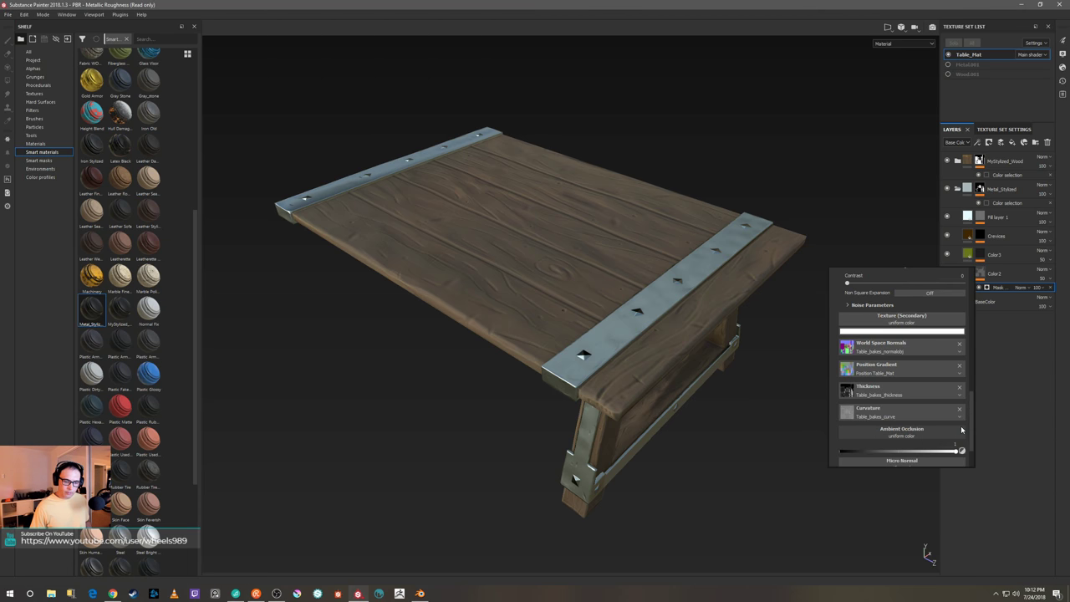
left_click(927, 435)
left_click(986, 469)
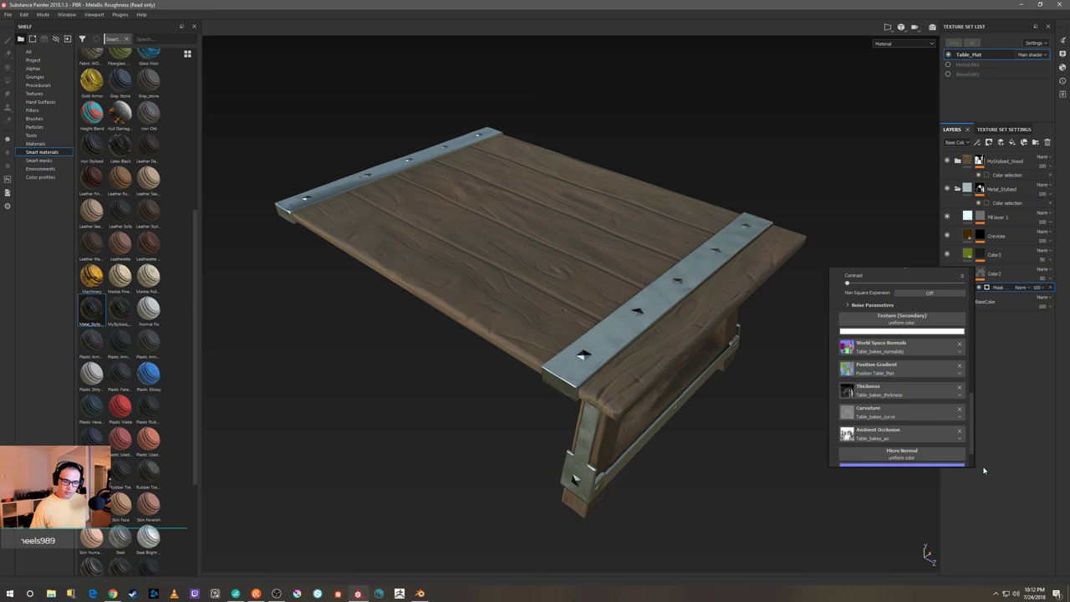
left_click(767, 411)
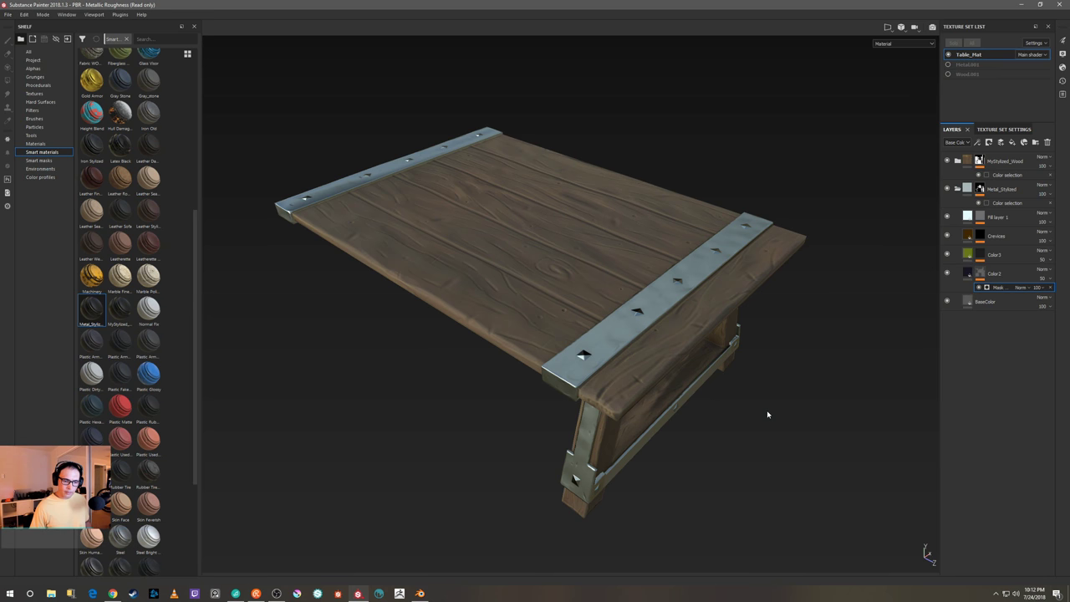
Open the Mask Editor generator on the Color3 layer's mask and look at its map inputs
left_click(969, 255)
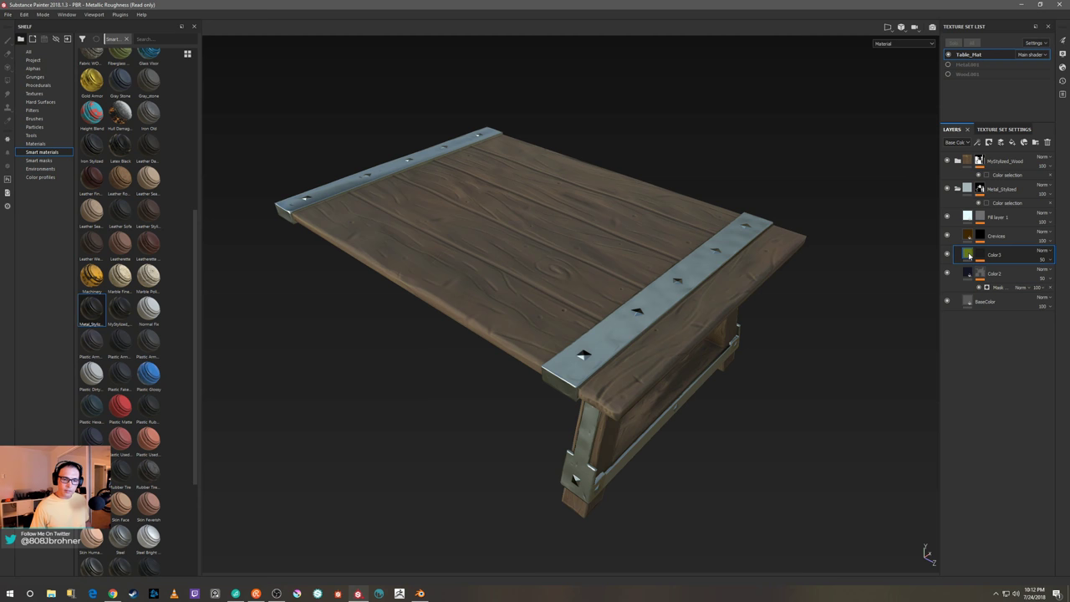
left_click_drag(834, 302, 834, 353, "alt")
left_click(970, 303)
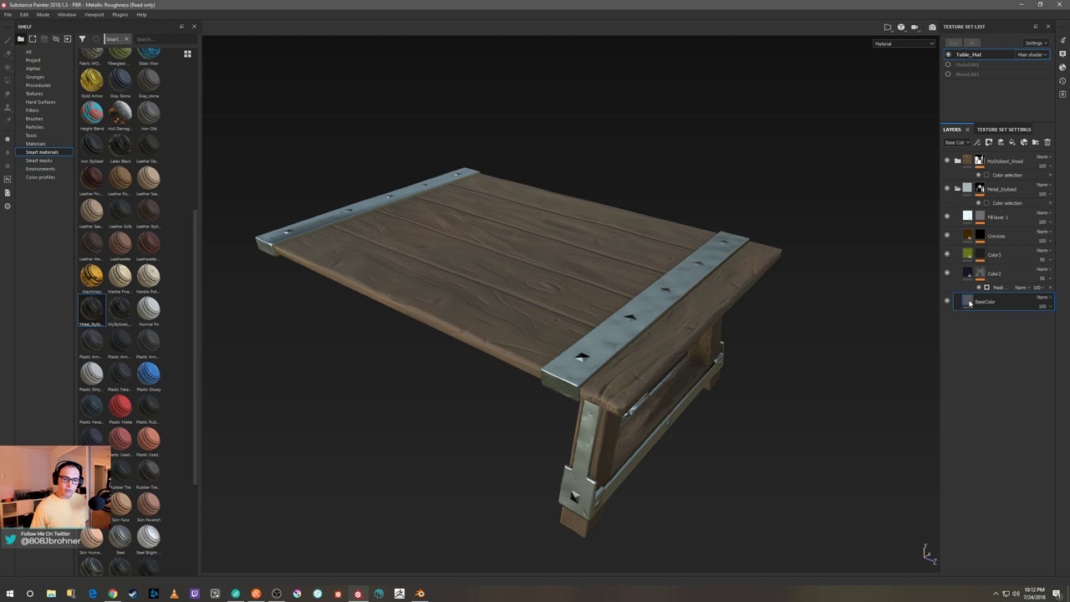
left_click(995, 287)
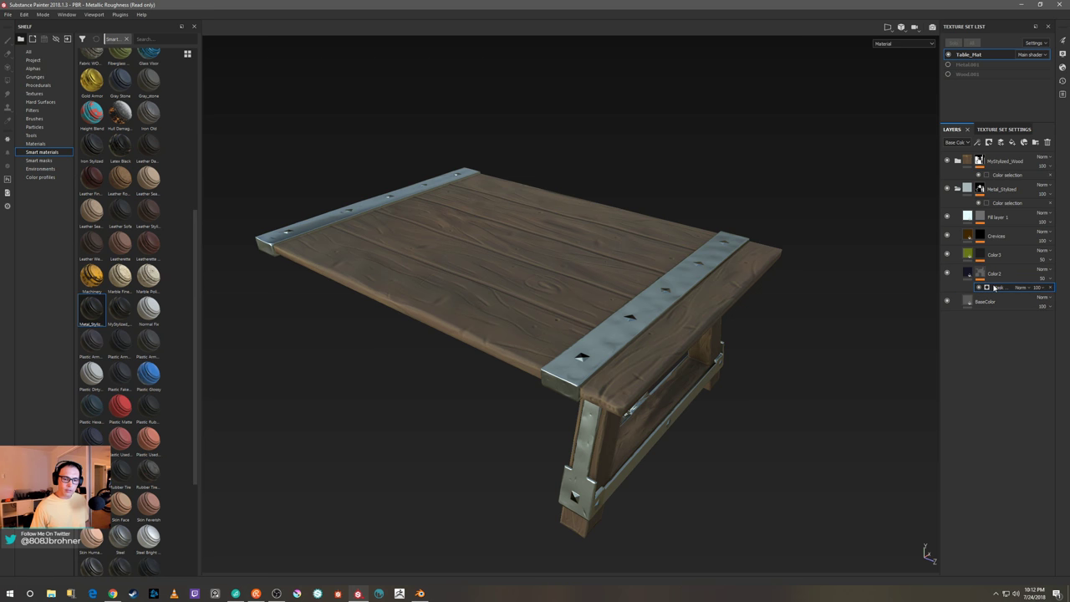
left_click(983, 255)
left_click(981, 254)
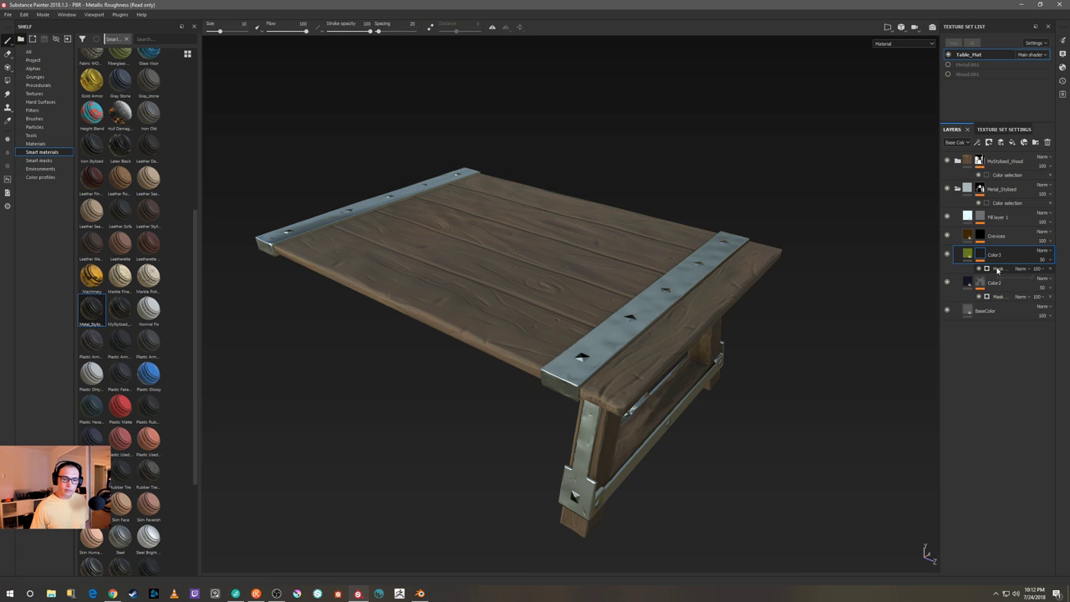
left_click(997, 268)
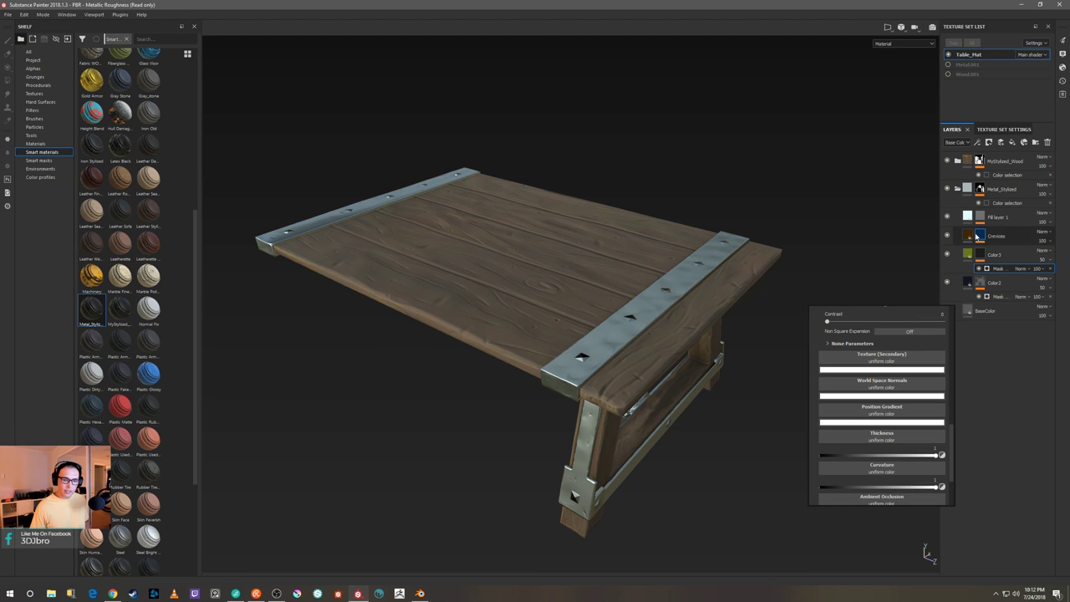
Collapse the Metal_Stylized folder and delete the color selection from its mask
left_click(959, 189)
left_click(980, 194)
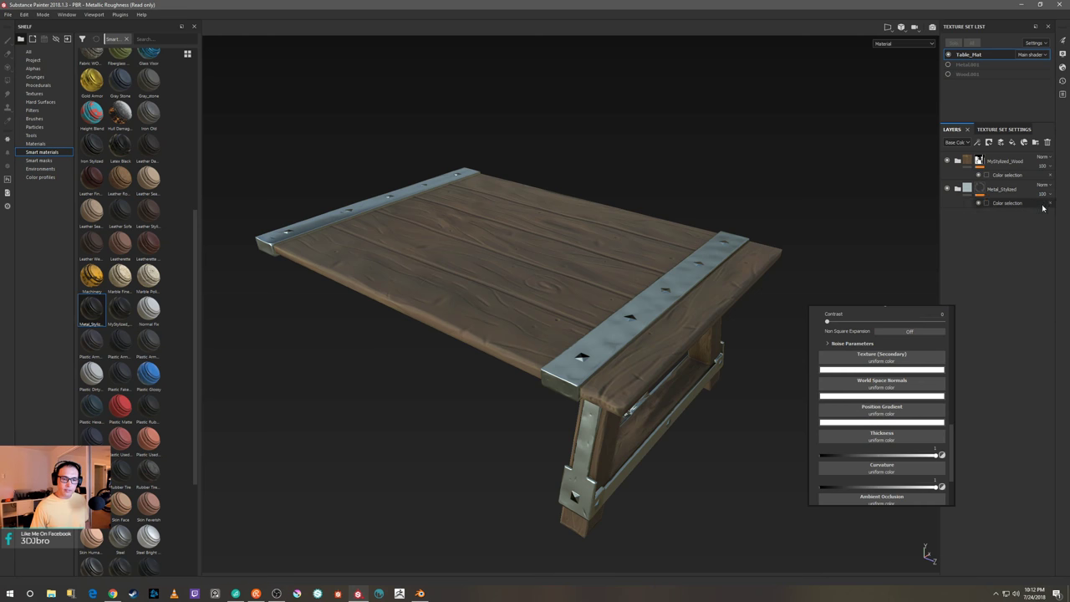
key("Delete")
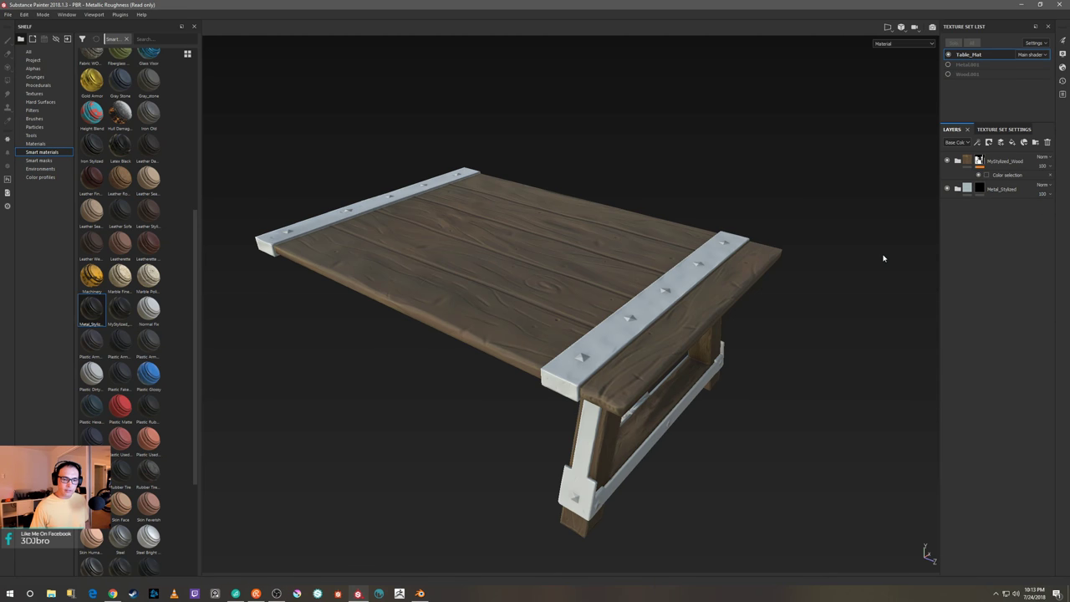
Add a color selection mask to the Metal_Stylized folder and pick the ID color of the table's metal straps
right_click(980, 189)
left_click(992, 270)
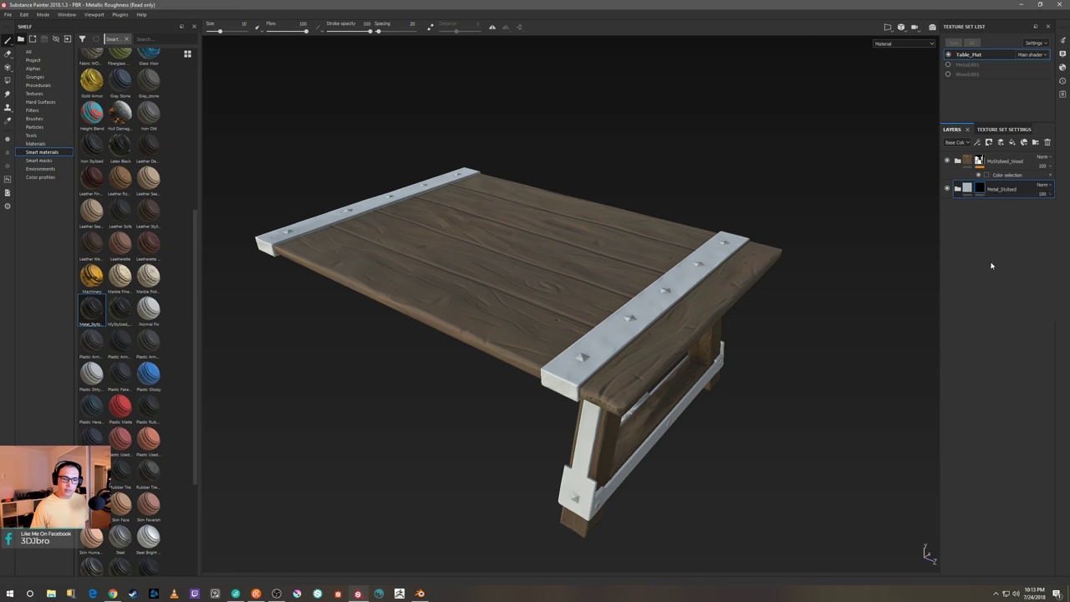
right_click(980, 189)
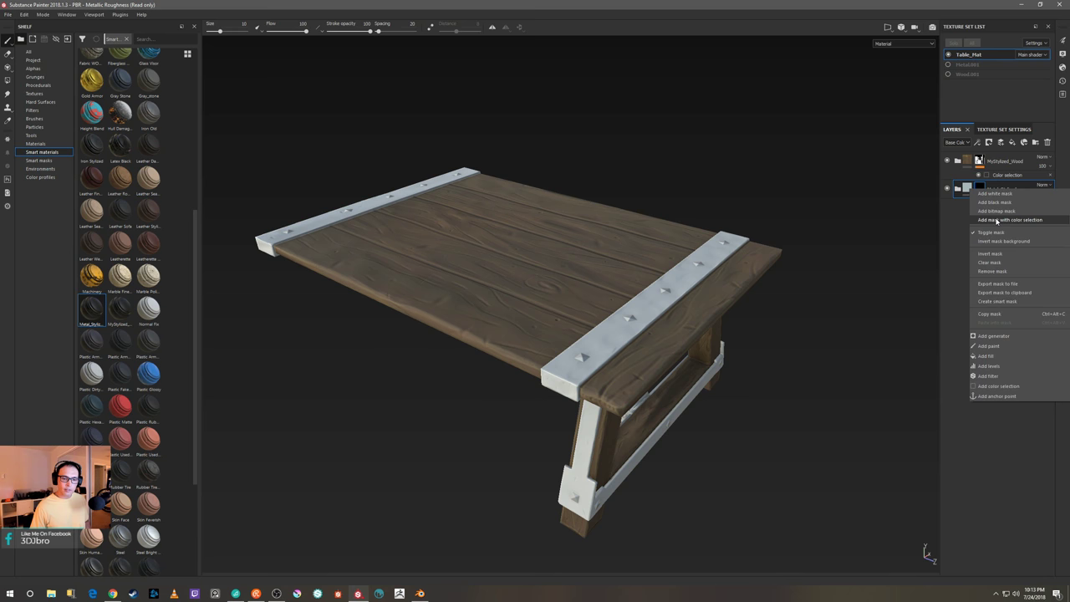
left_click(996, 219)
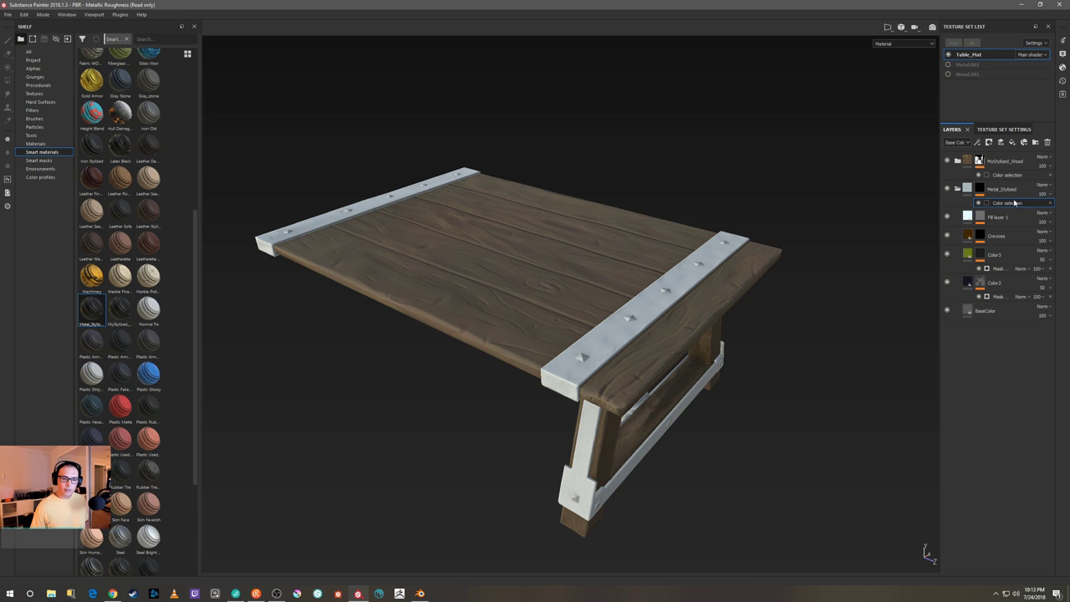
left_click(954, 331)
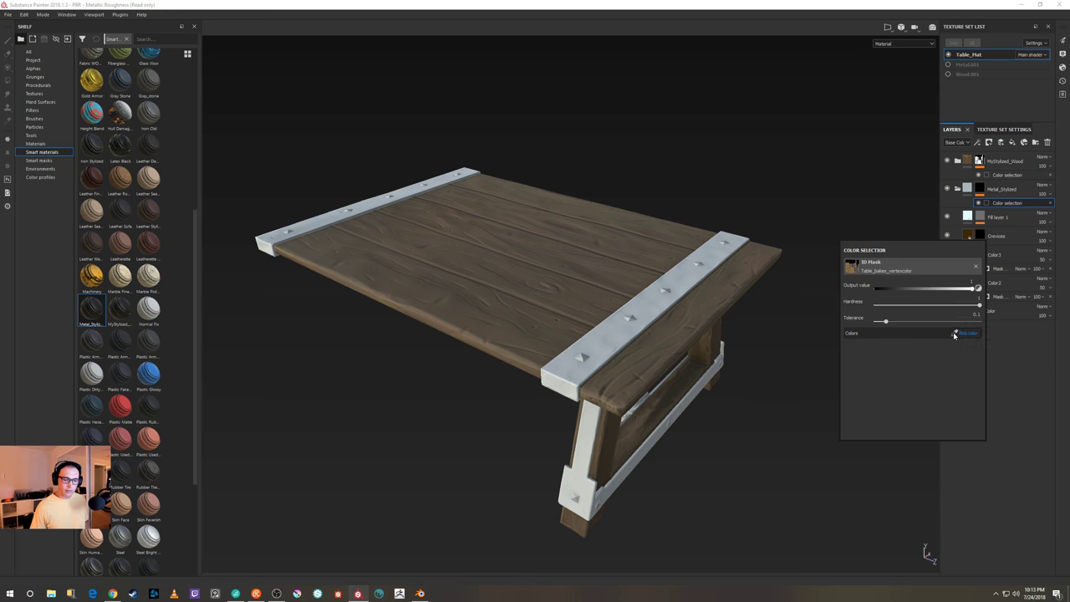
left_click(736, 237)
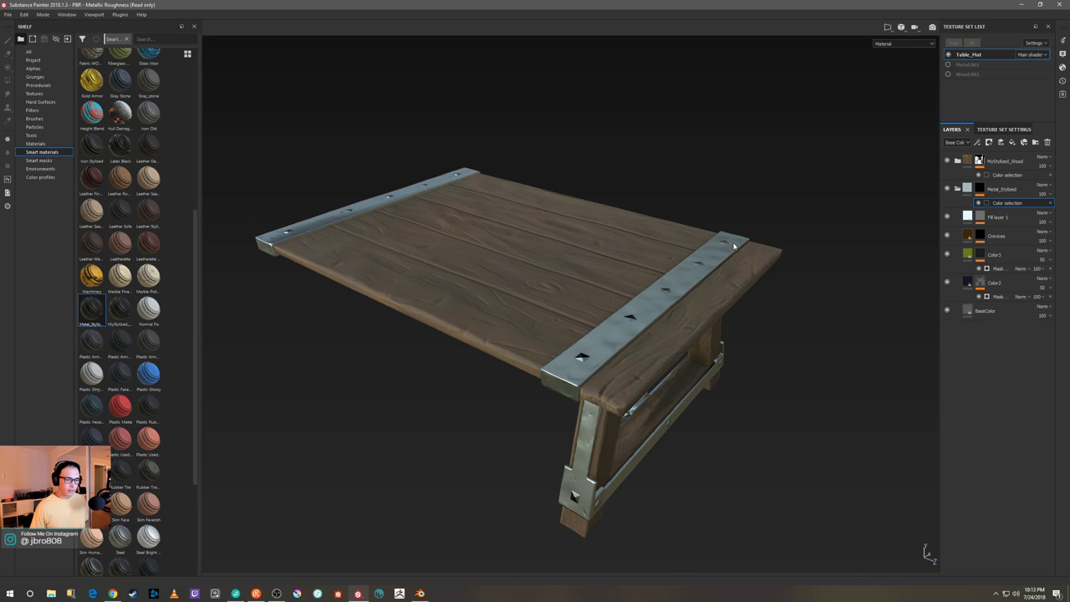
left_click_drag(860, 226, 886, 232, "alt")
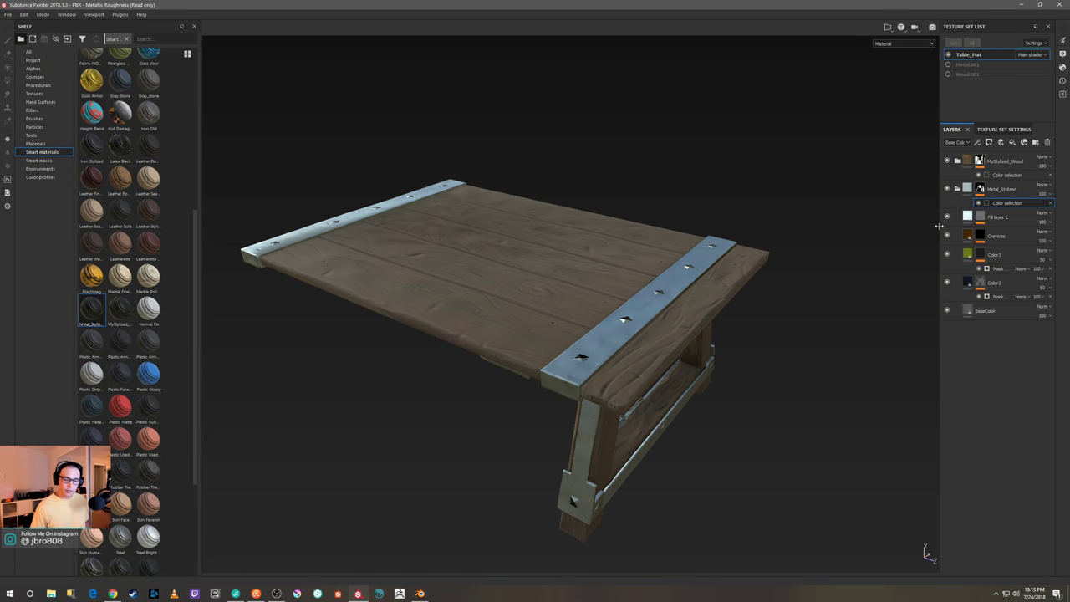
Check the Color2 mask generator's map inputs, and assign Table_bakes_normalobj to World Space Normals in the Color3 mask generator
left_click(995, 298)
right_click(756, 217)
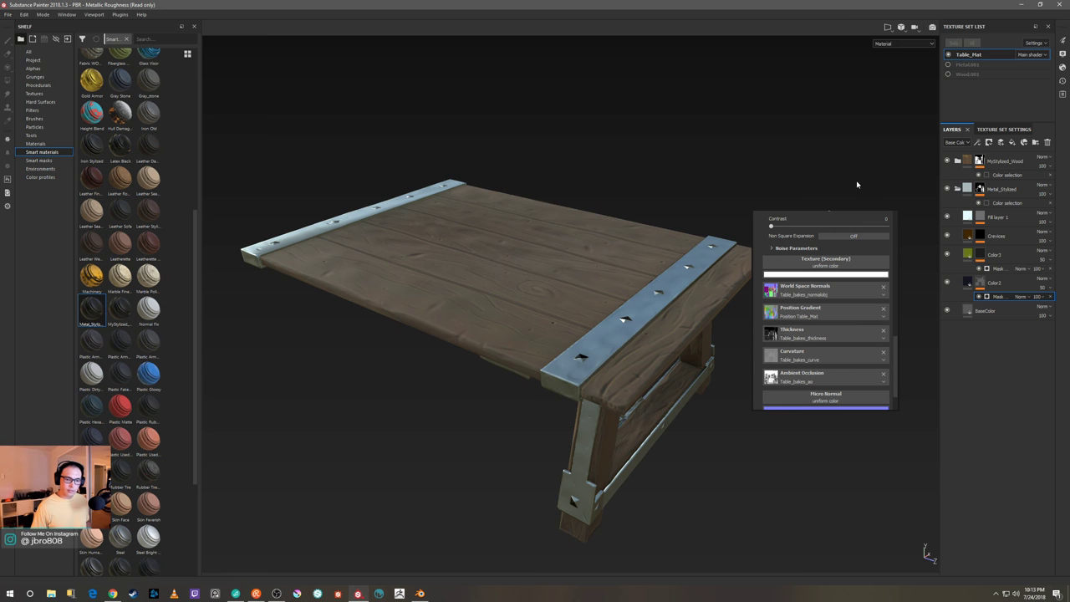
left_click(995, 269)
right_click(836, 242)
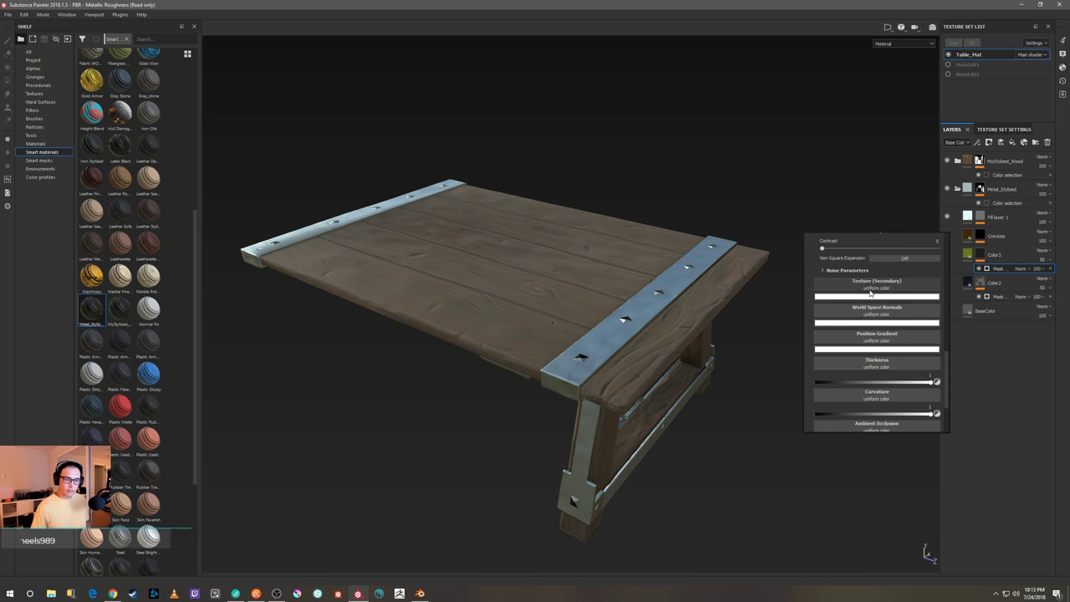
left_click(870, 321)
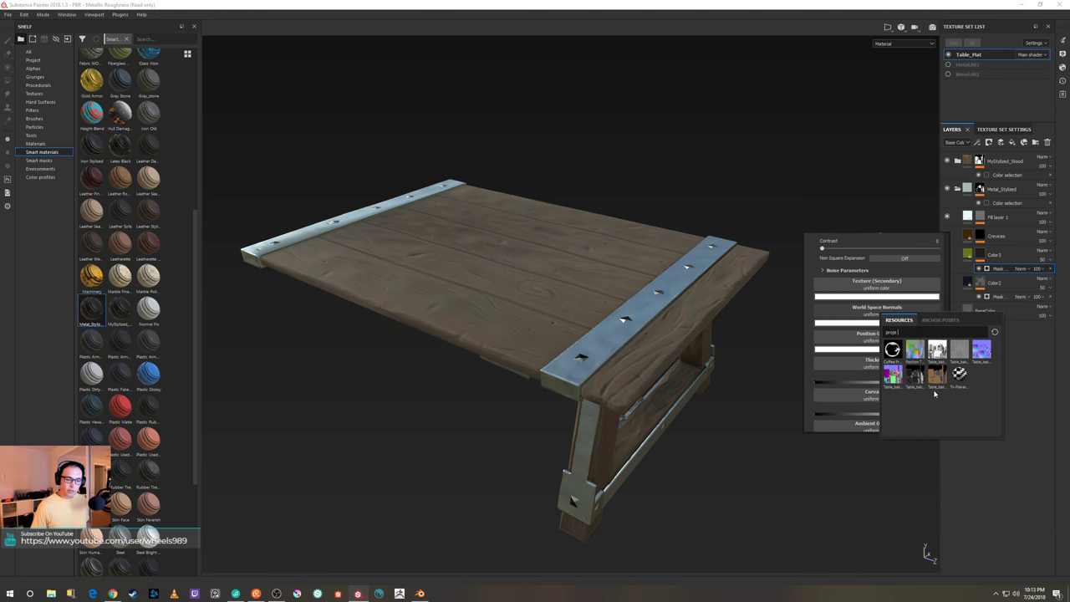
left_click(893, 378)
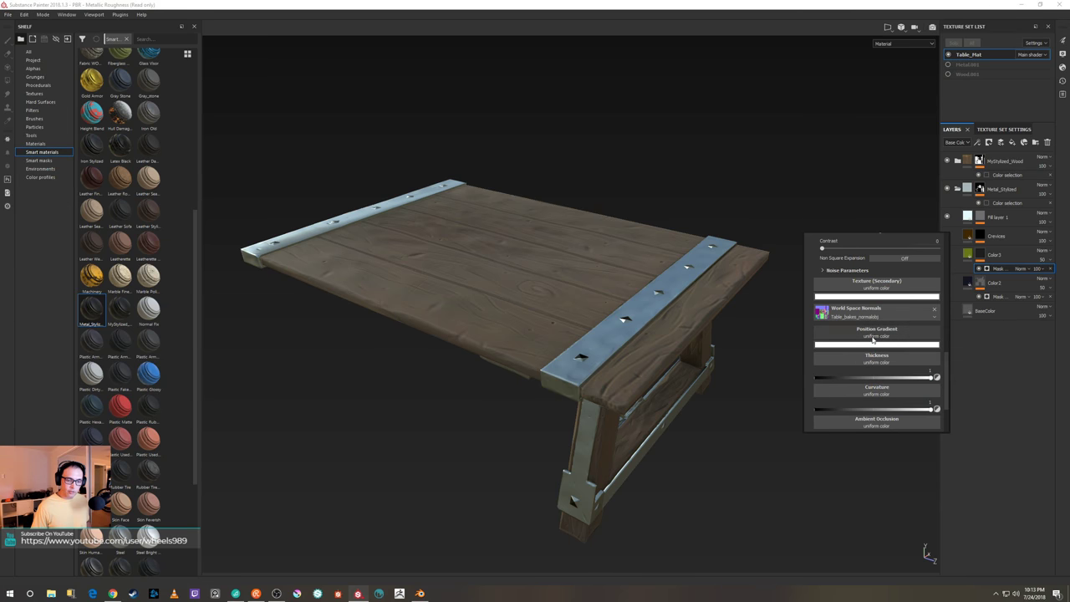
Assign Position Table_Mat to the Color3 generator's Position Gradient and Table_bakes_thickness to its Thickness
left_click(873, 339)
left_click(906, 378)
left_click(872, 359)
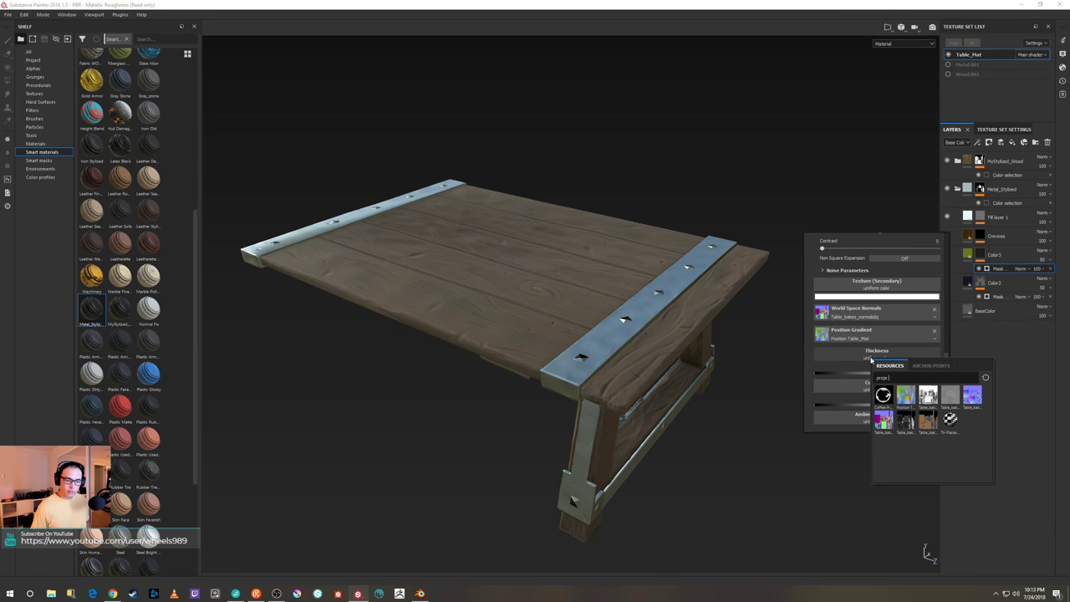
left_click(902, 424)
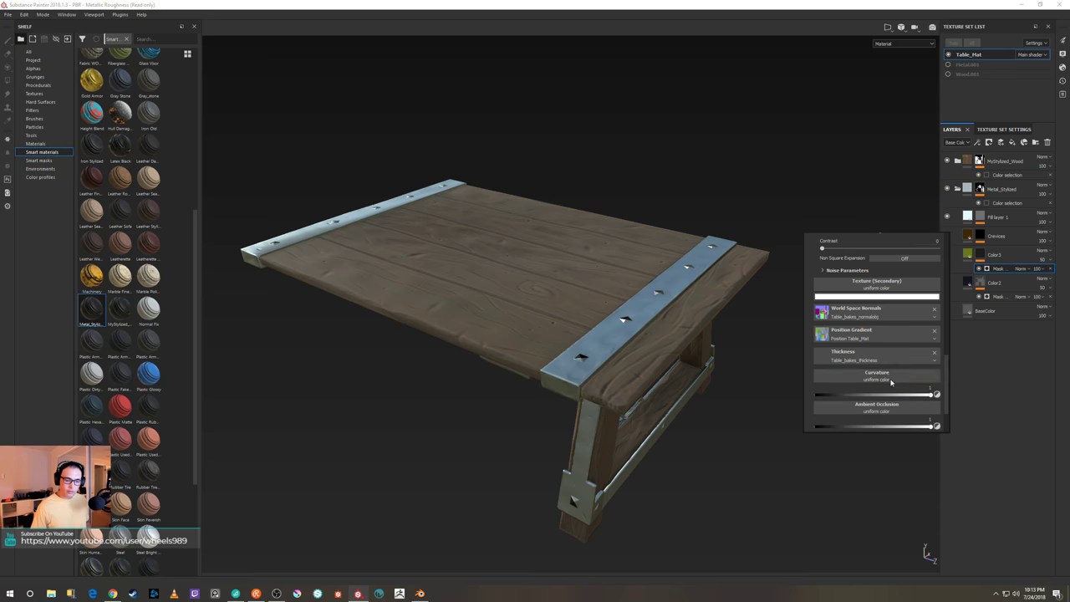
Assign Table_bakes_curve to the Color3 generator's Curvature and Table_bakes_ao to its Ambient Occlusion
left_click(891, 378)
left_click(974, 418)
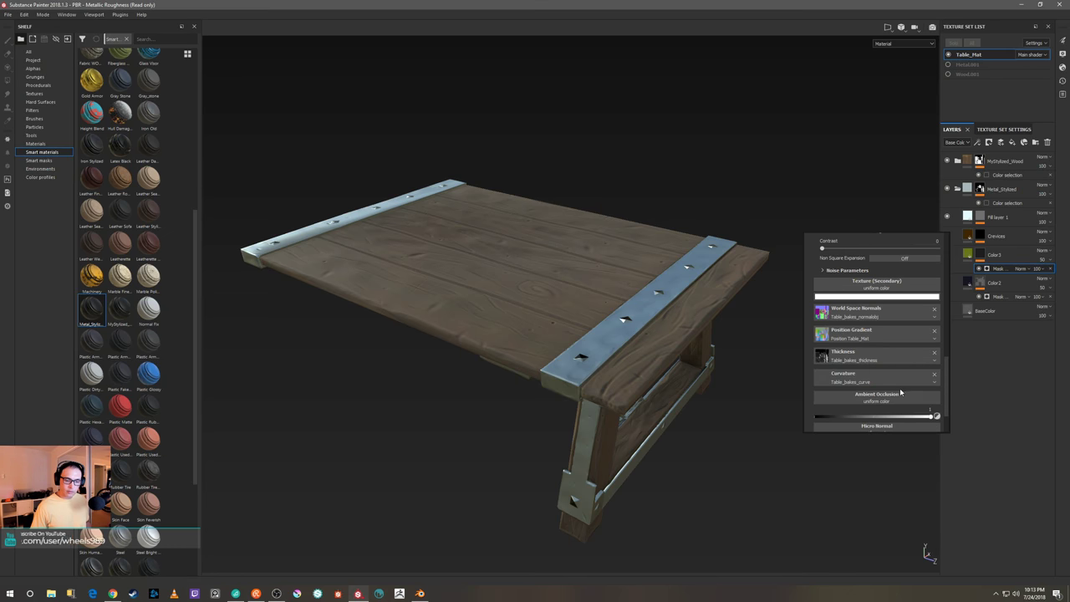
left_click(901, 396)
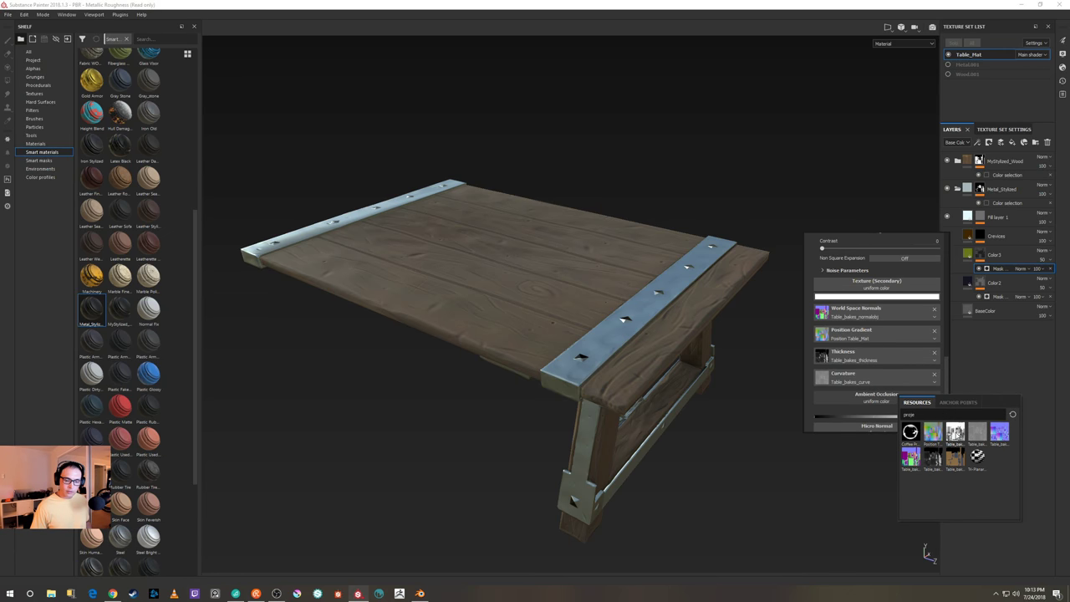
left_click(955, 432)
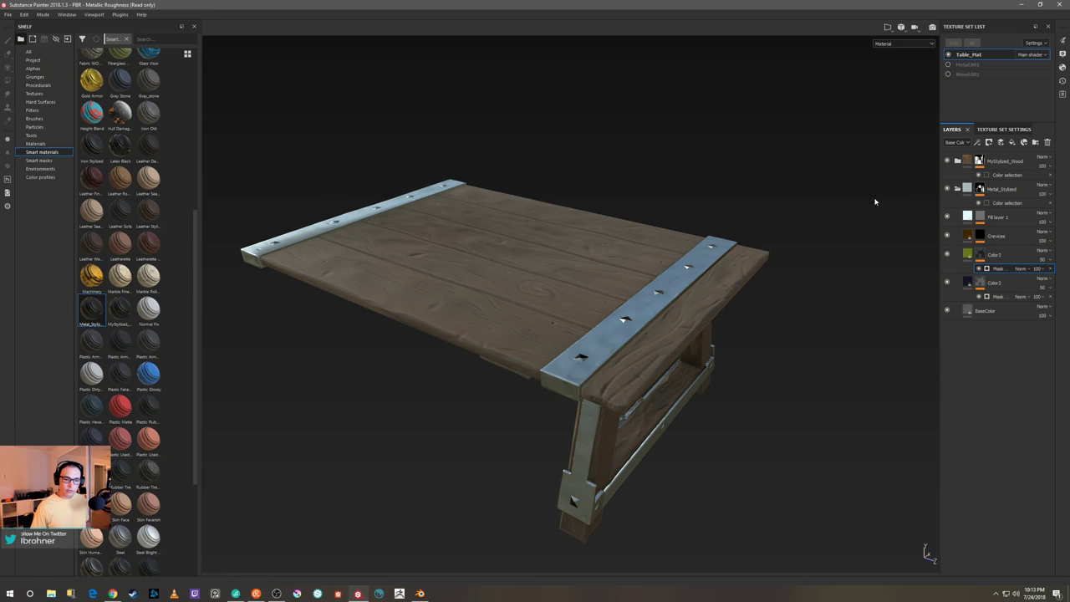
Open the mask generator of the Crevices layer and assign Table_bakes_normalobj to its World Space Normals
left_click_drag(997, 268, 1001, 245)
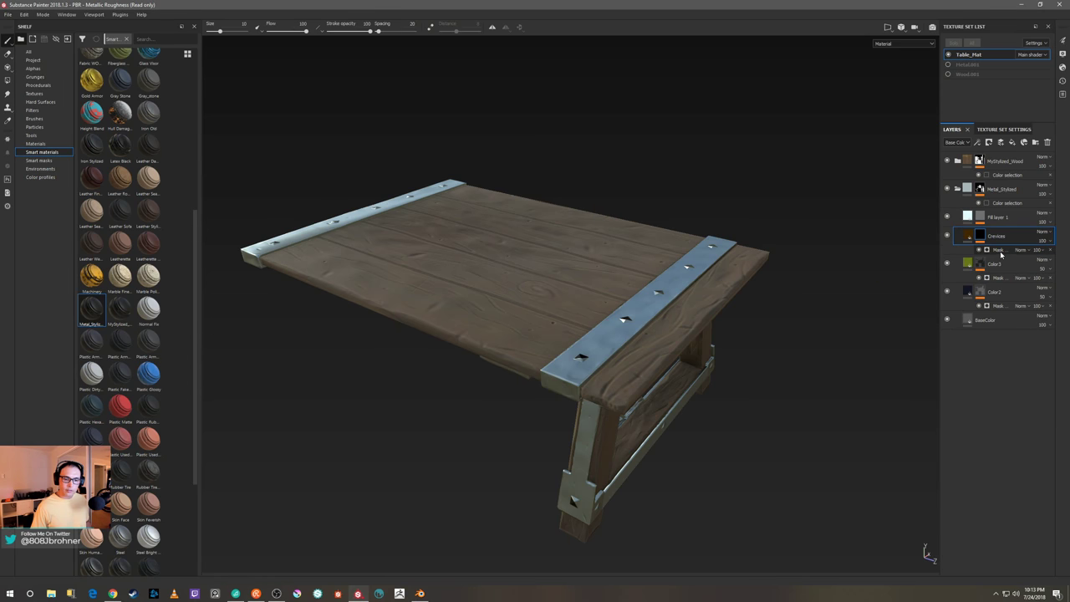
left_click(995, 250)
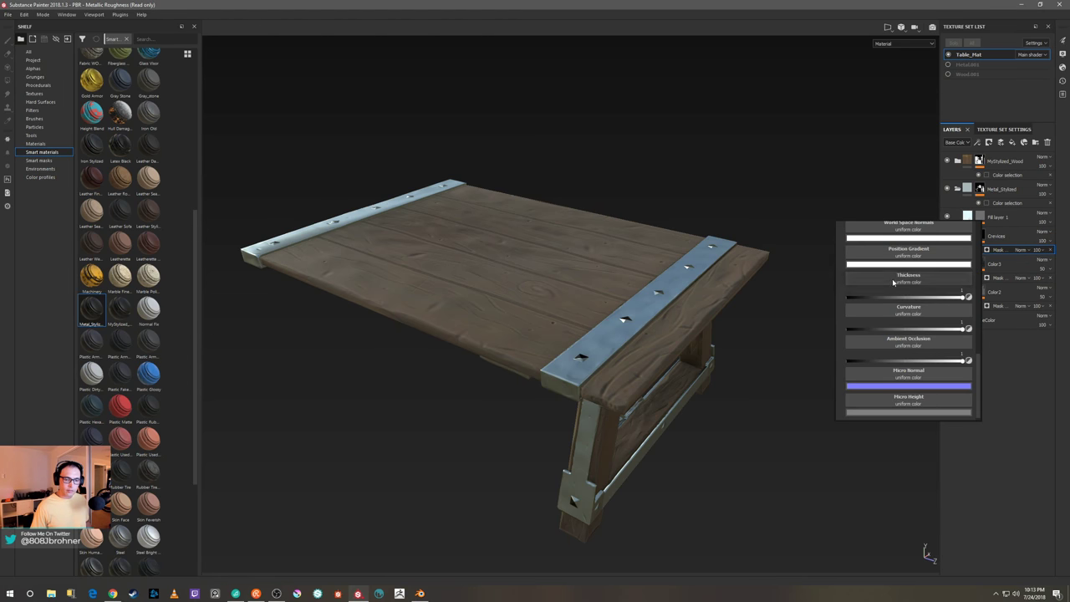
scroll(903, 302, "up", 3)
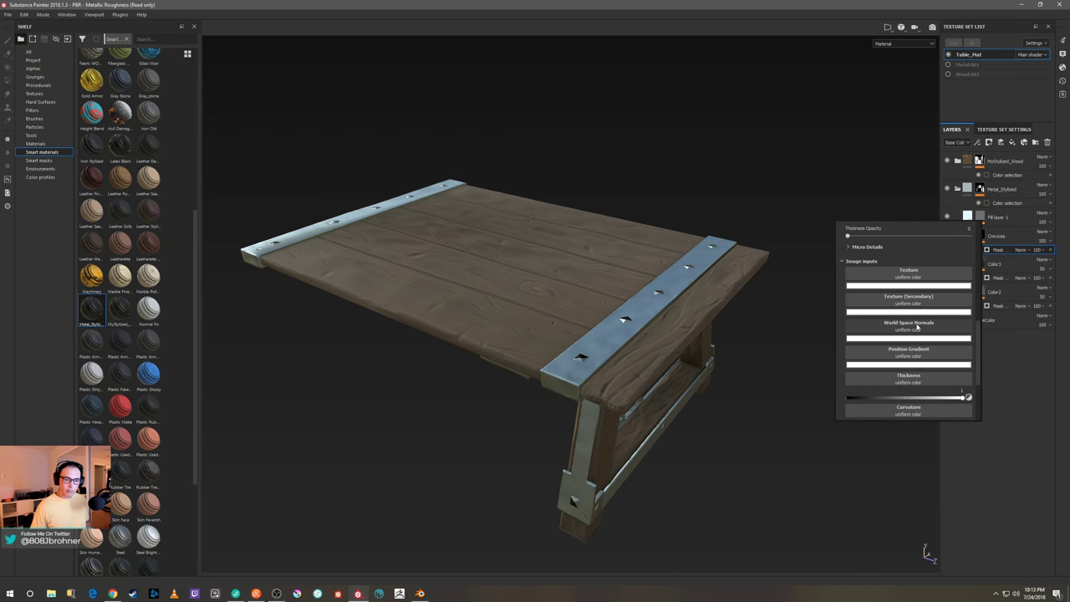
left_click(917, 326)
left_click(930, 384)
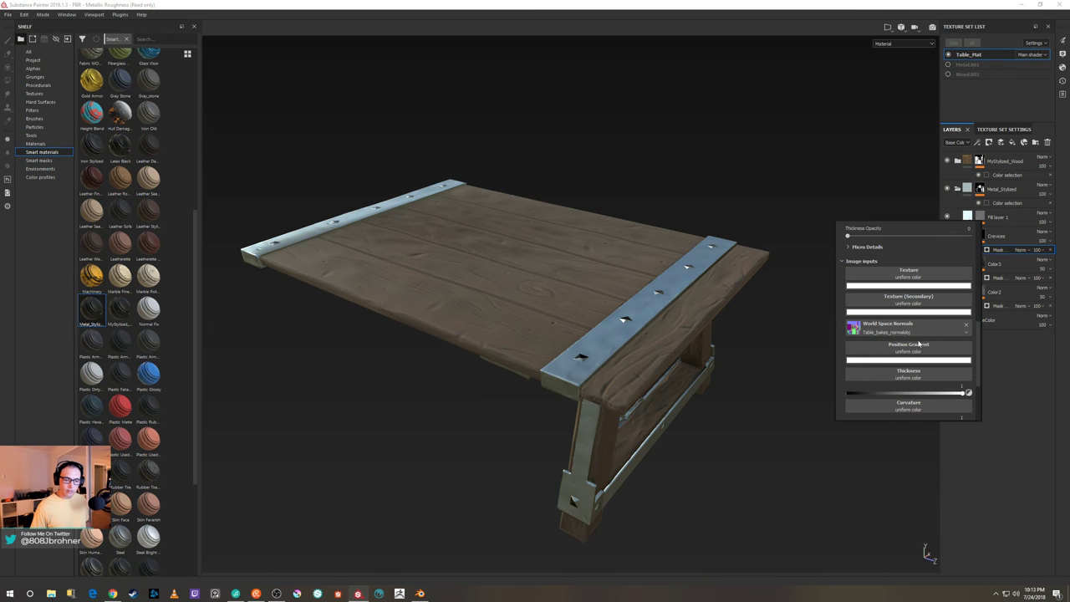
Assign Position Table_Mat to the Crevices generator's Position Gradient and Table_bakes_thickness to its Thickness
left_click(918, 353)
left_click(952, 389)
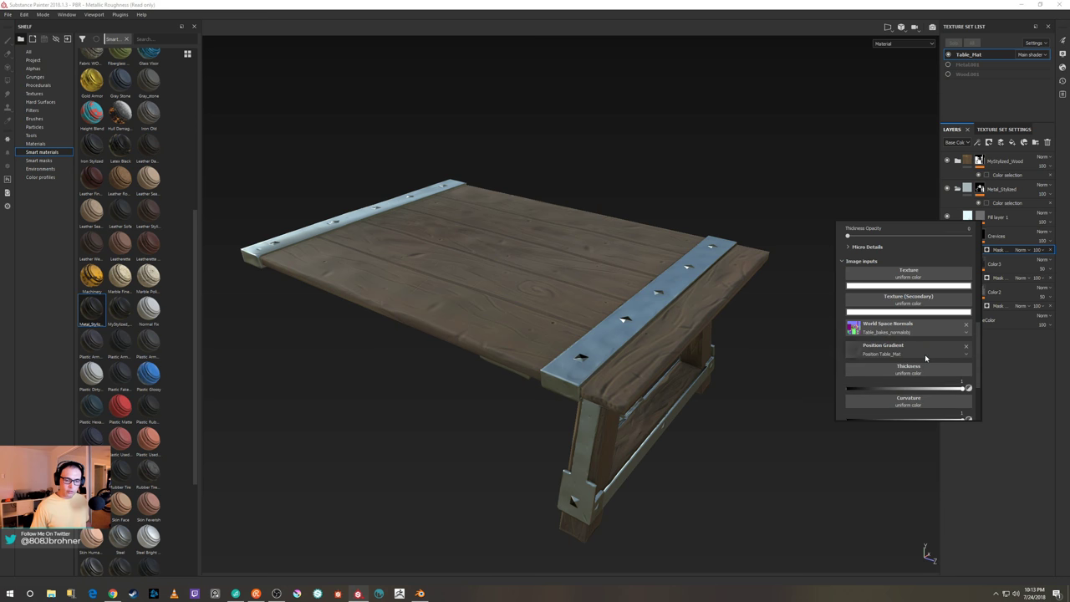
left_click(917, 373)
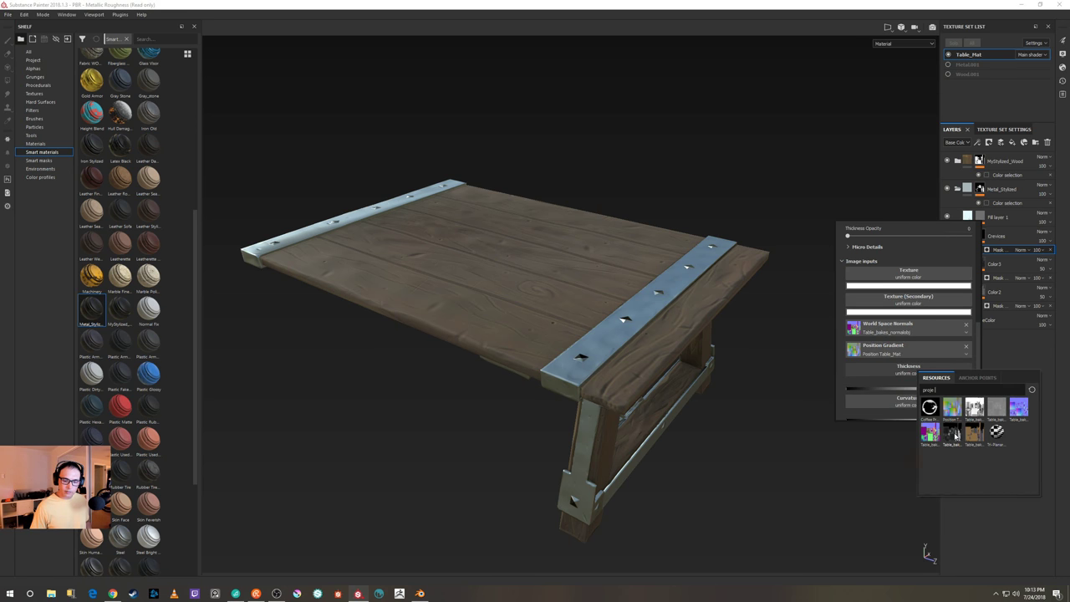
left_click(954, 433)
Assign Table_bakes_thickness to the Crevices generator's Curvature and Table_bakes_ao to its Ambient Occlusion
left_click(927, 393)
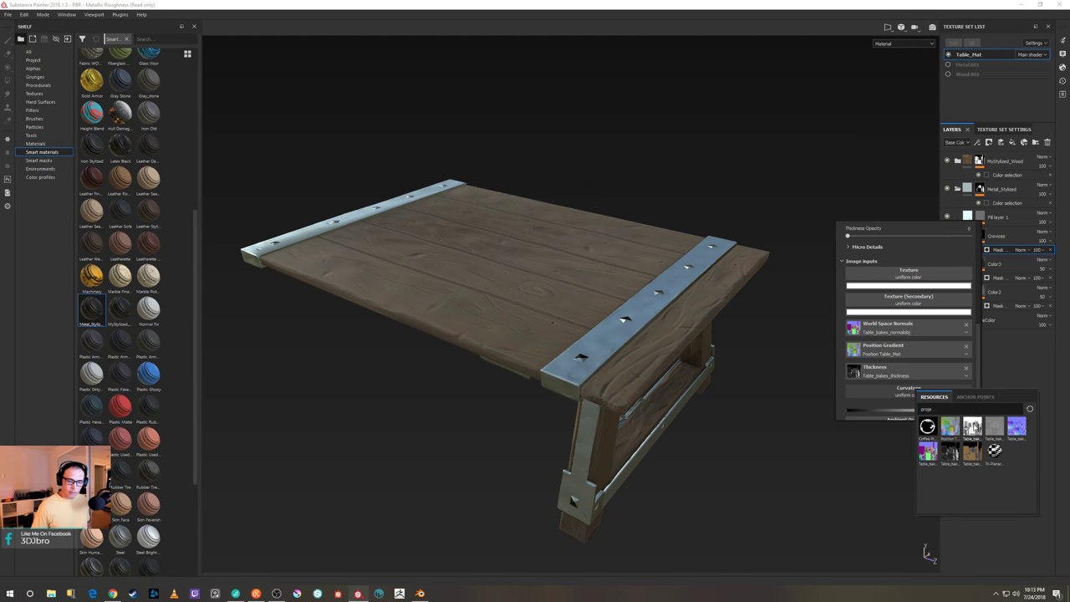
left_click(950, 454)
left_click(924, 414)
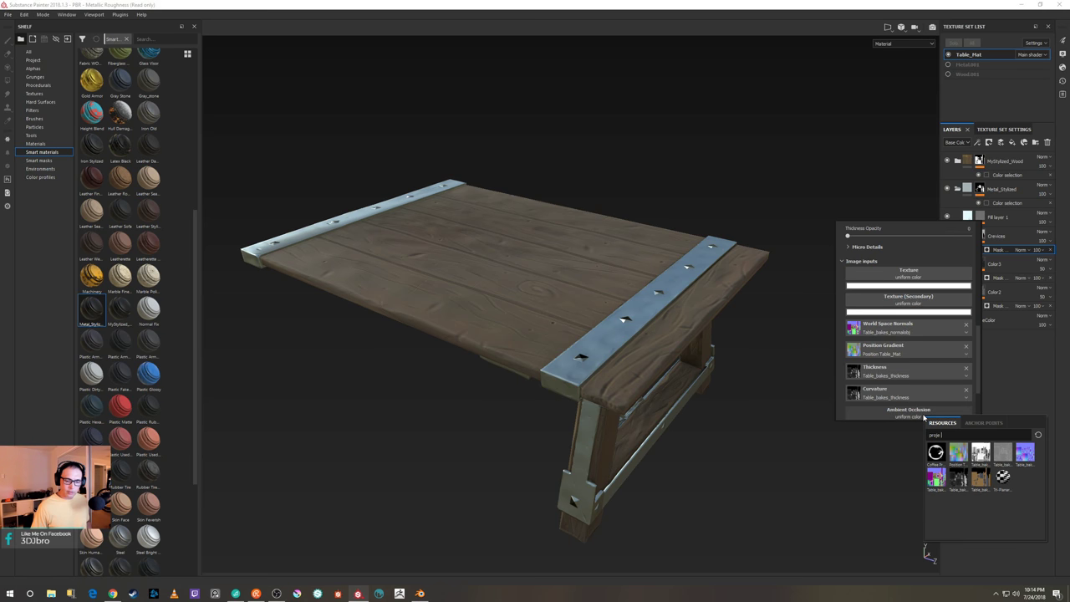
left_click(988, 457)
scroll(920, 360, "down", 1)
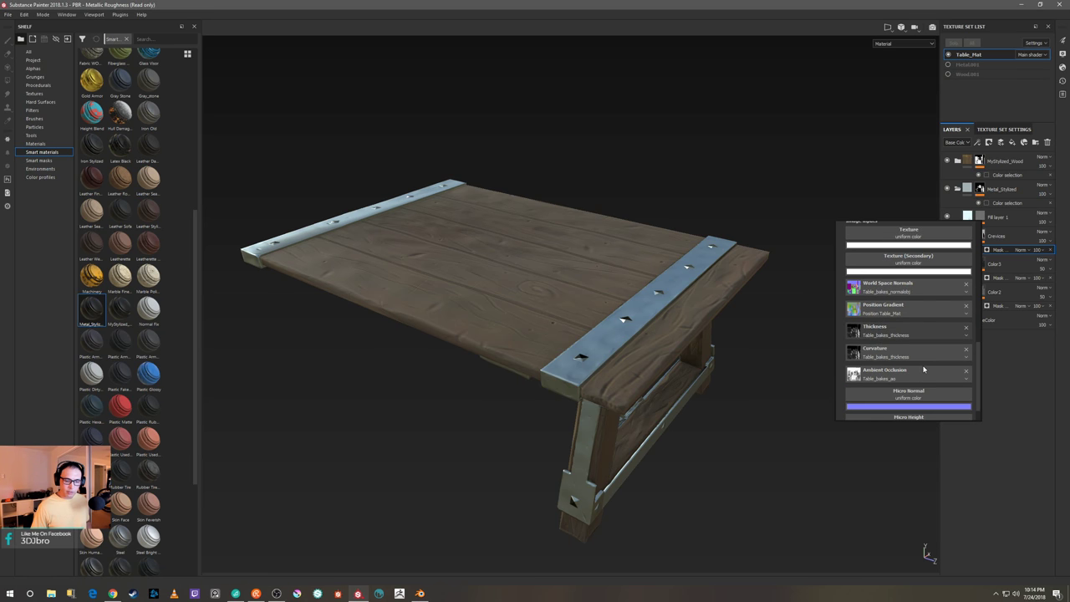
Open the mask generator of Fill layer 1 and assign Table_bakes_normalobj to its World Space Normals
left_click(1004, 220)
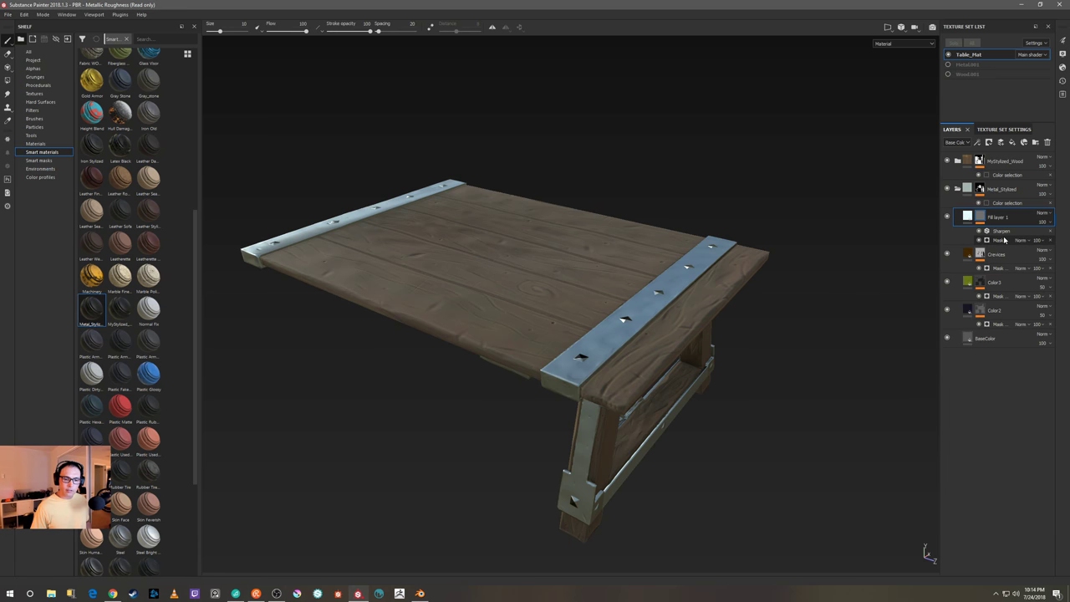
left_click(1004, 240)
left_click(843, 227)
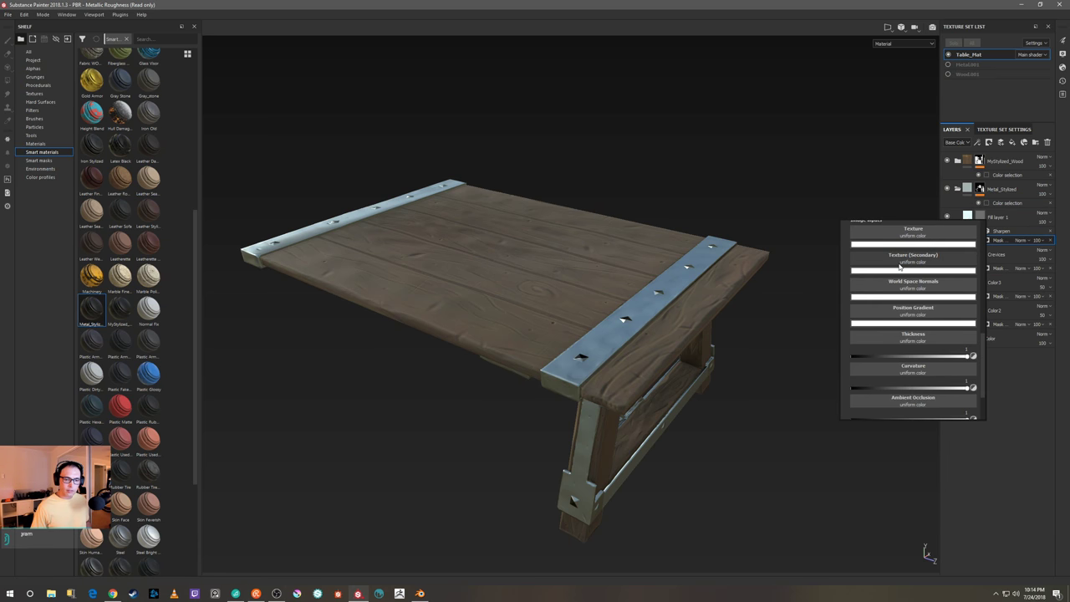
left_click(910, 284)
left_click(921, 344)
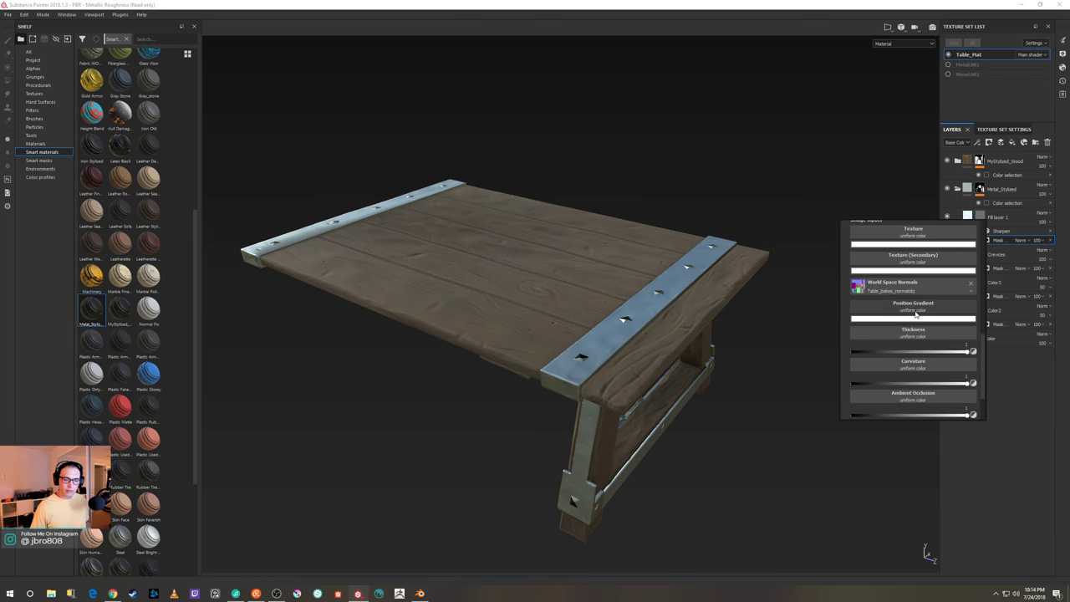
Assign Position Table_Mat to the Fill layer 1 generator's Position Gradient and Table_bakes_thickness to its Thickness
left_click(915, 310)
left_click(950, 347)
left_click(928, 330)
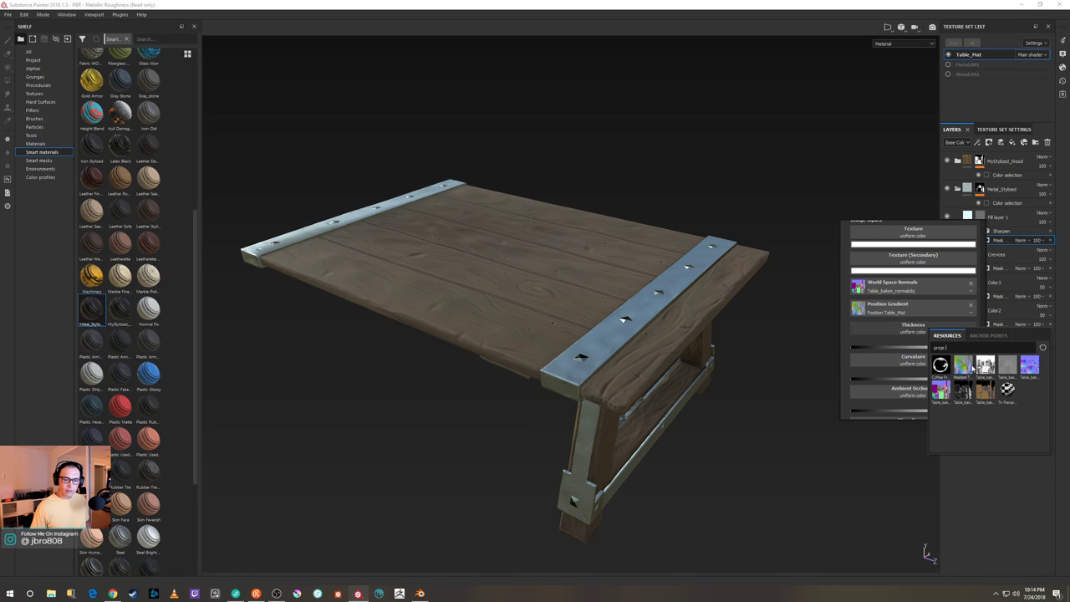
left_click(967, 399)
Assign Table_bakes_curve to the Fill layer 1 generator's Curvature and Table_bakes_ao to its Ambient Occlusion
left_click(915, 362)
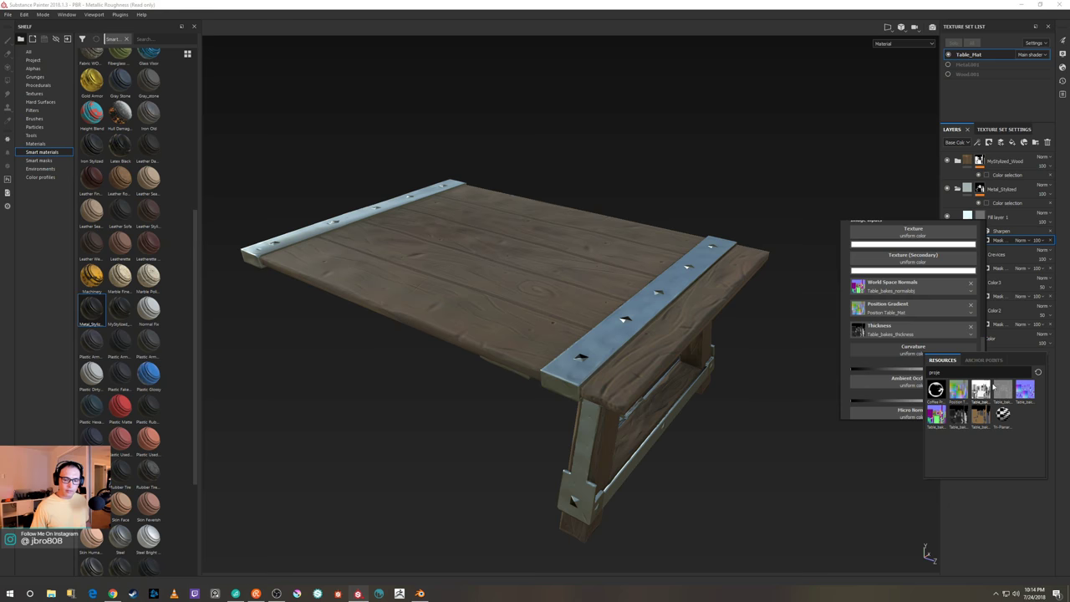
left_click(993, 388)
left_click(922, 374)
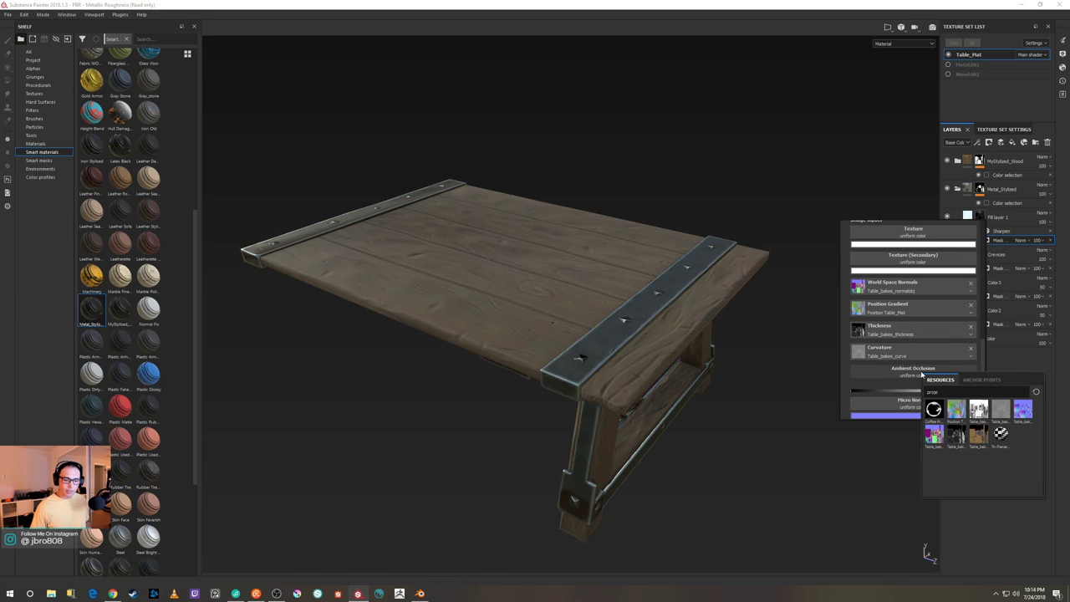
left_click(979, 408)
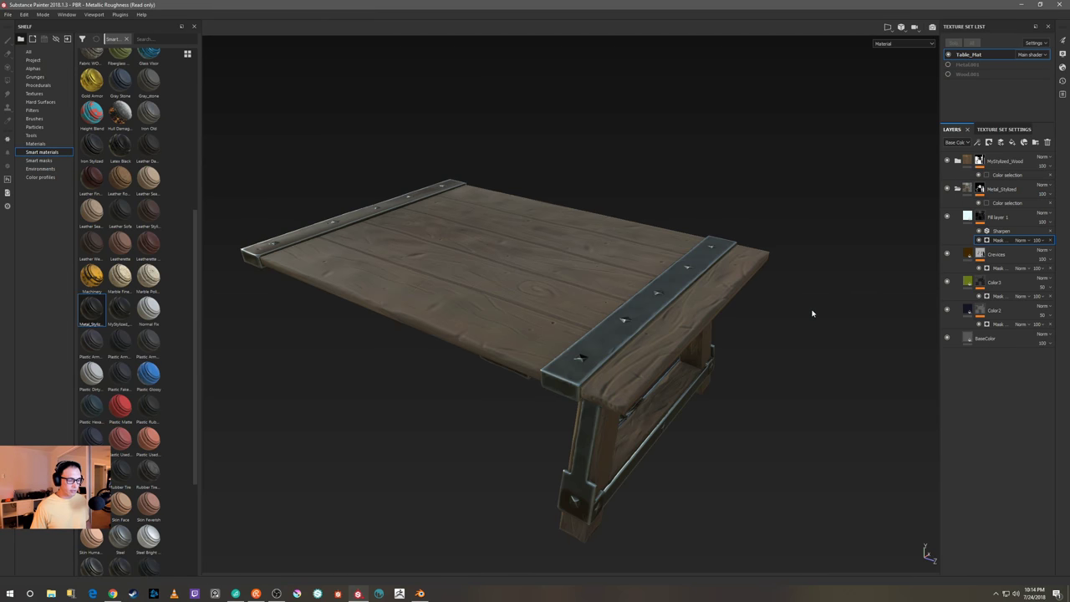
Collapse the Metal_Stylized folder and inspect the table's wood and metal parts from several angles and under different lighting
left_click(958, 189)
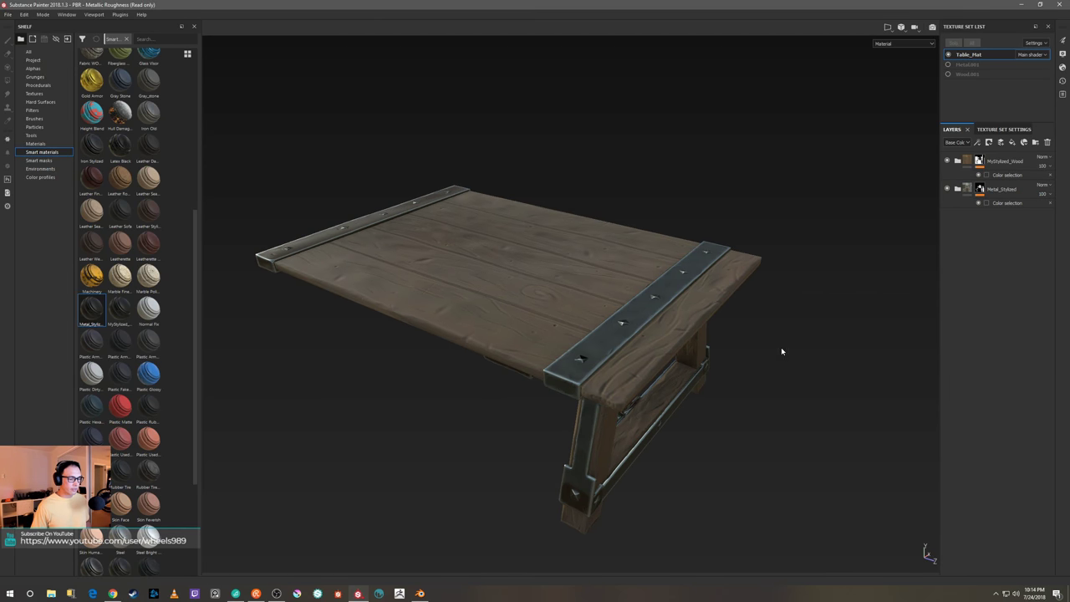
left_click_drag(781, 351, 806, 357, "alt")
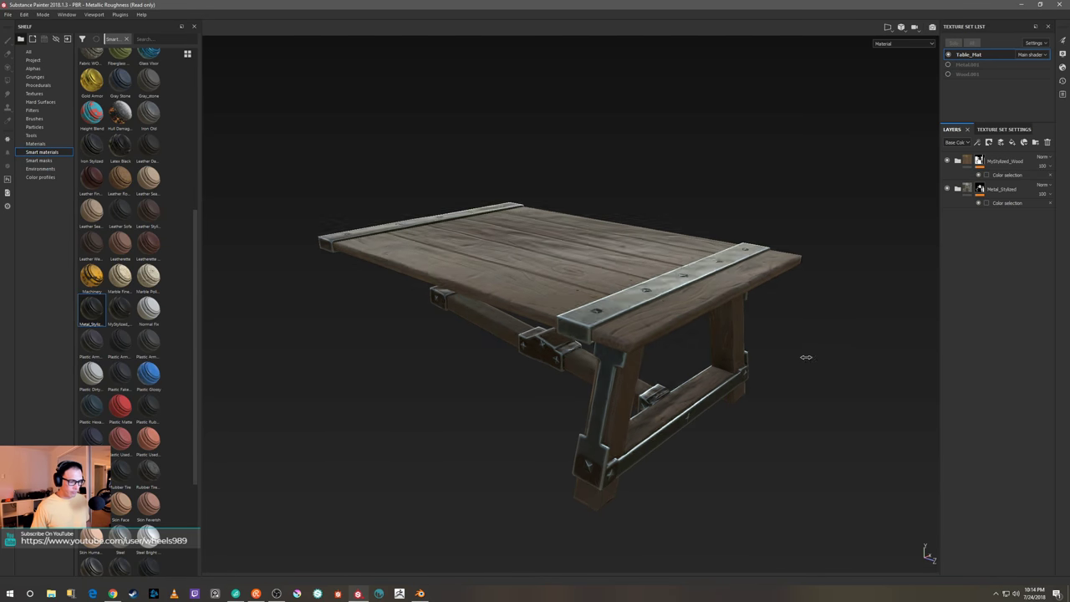
right_click_drag(806, 357, 747, 358, "shift")
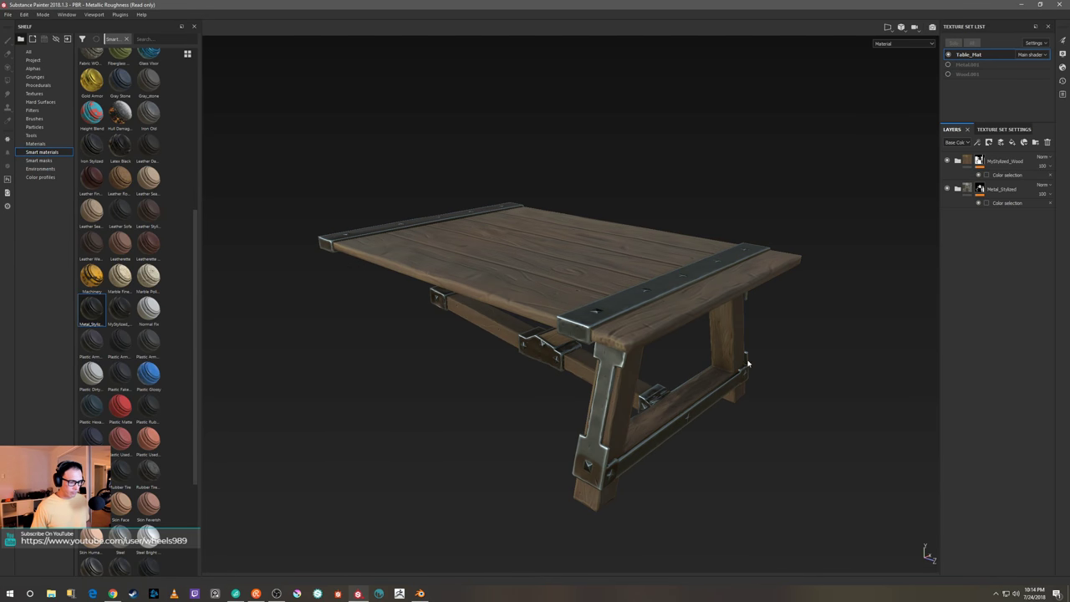
left_click_drag(748, 364, 817, 346, "alt")
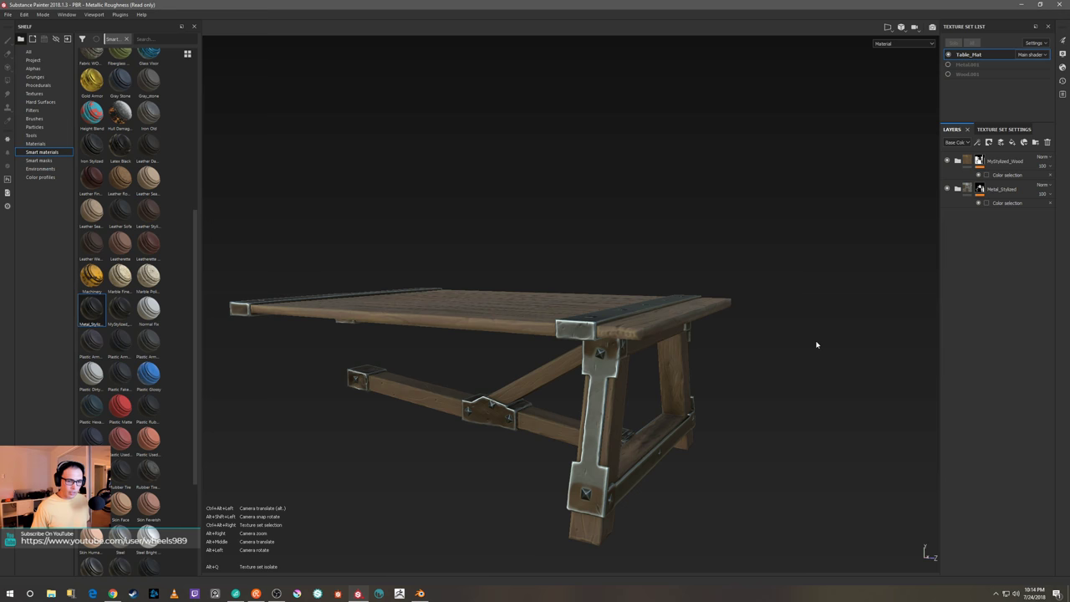
Hide the Crevices layer in the Metal_Stylized folder, open its mask generator and check the metal from other angles
left_click(958, 190)
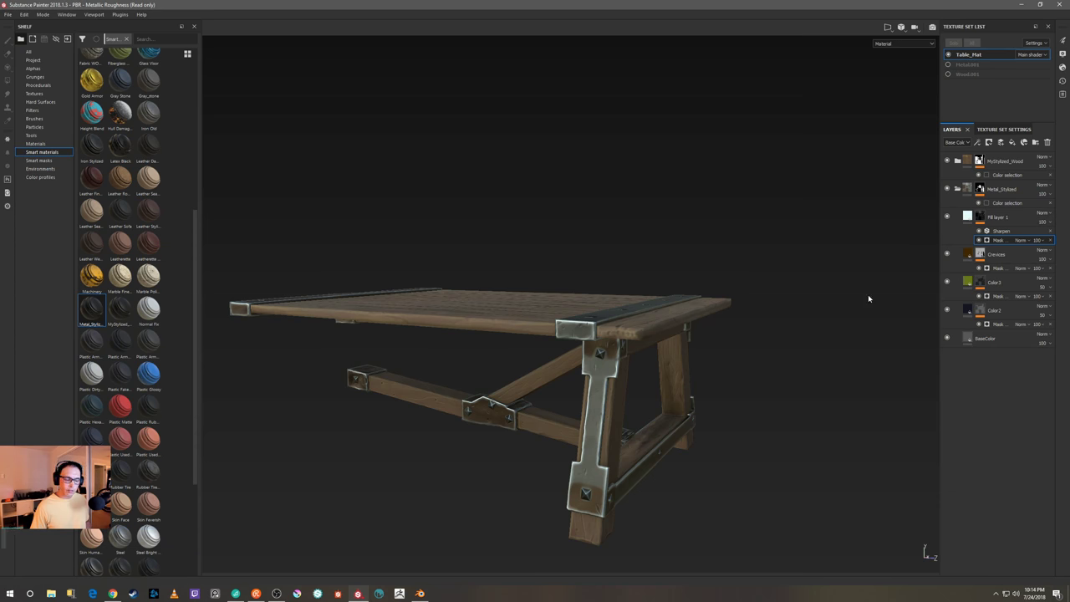
left_click_drag(836, 318, 855, 297, "alt")
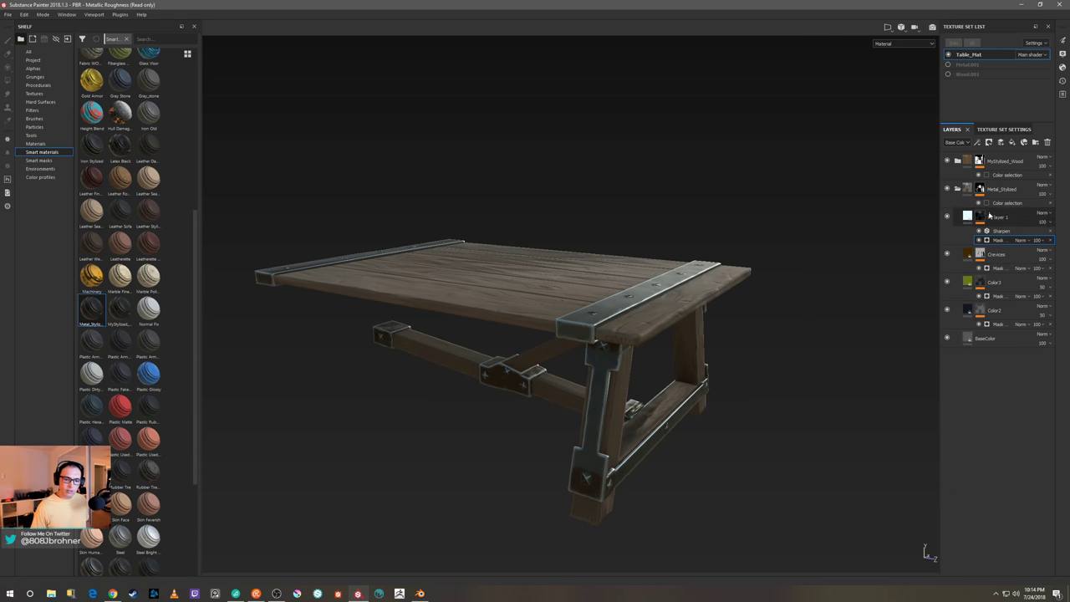
left_click(948, 254)
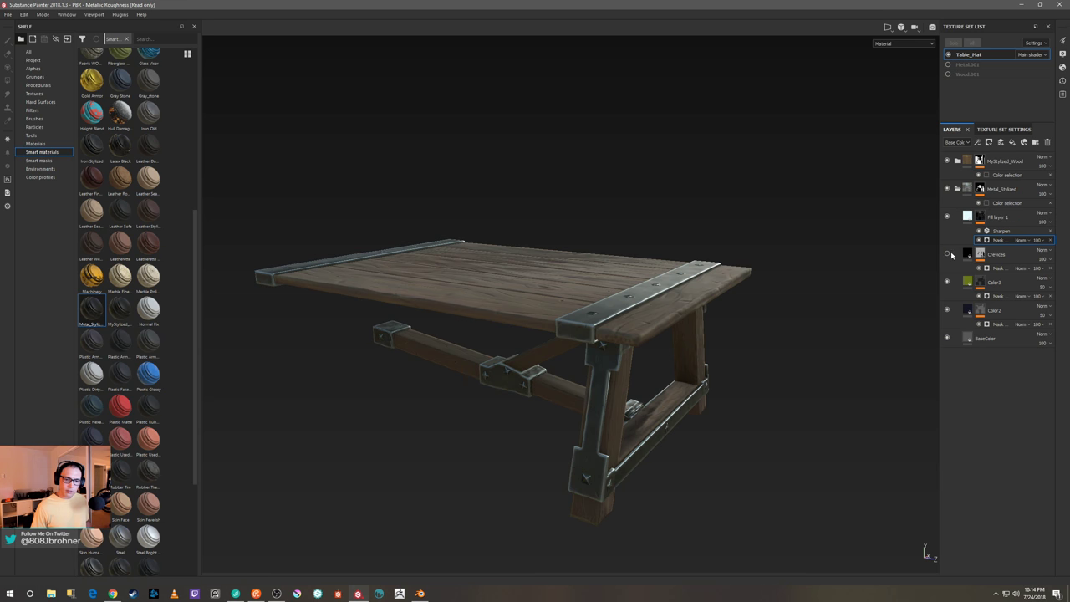
left_click(987, 268)
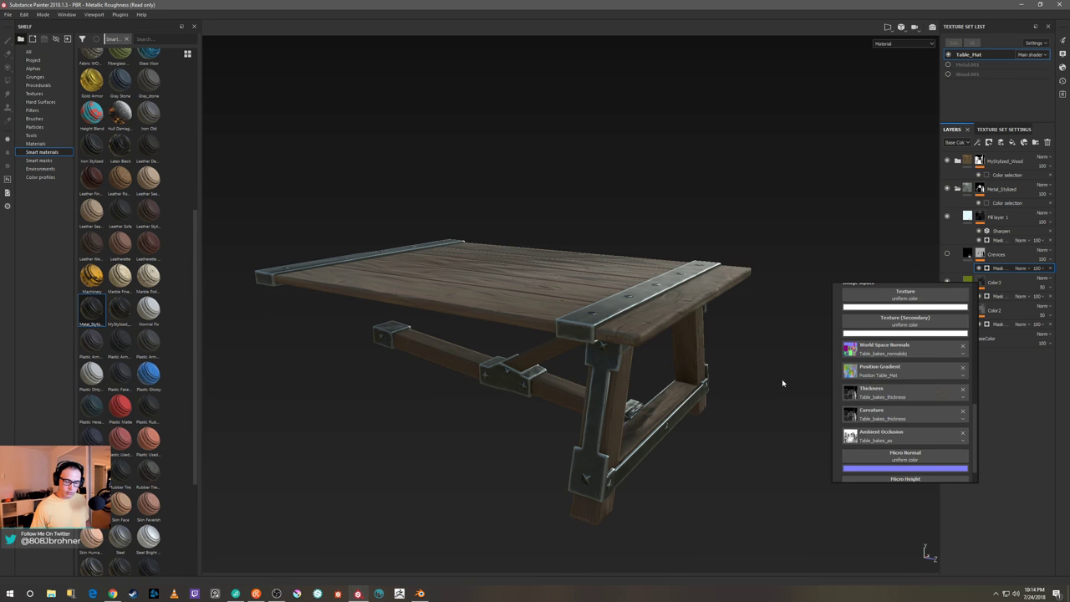
left_click_drag(756, 380, 759, 358, "alt")
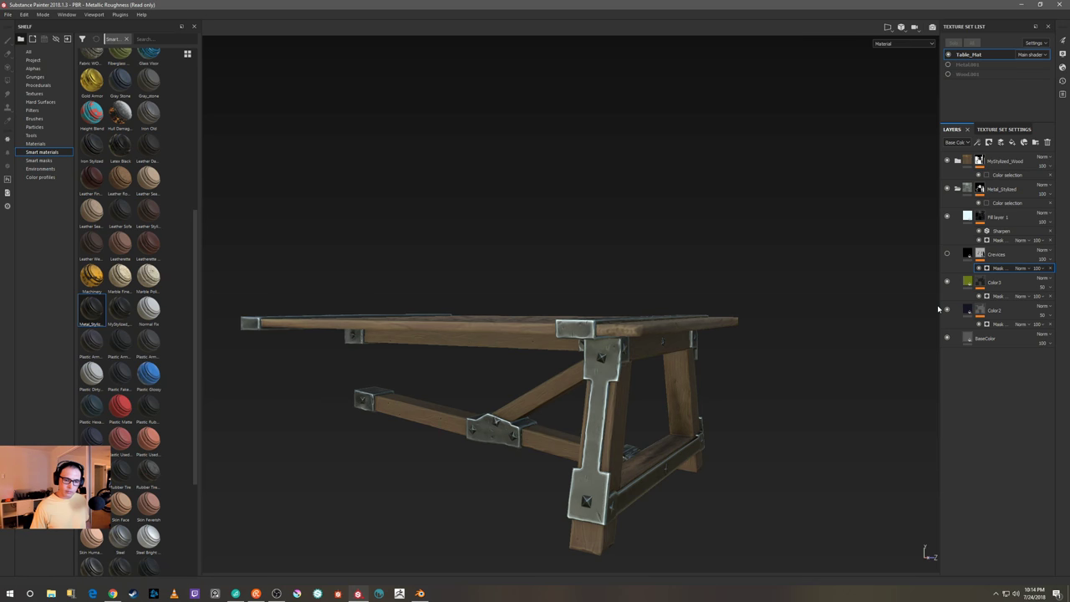
left_click_drag(840, 331, 796, 348, "alt")
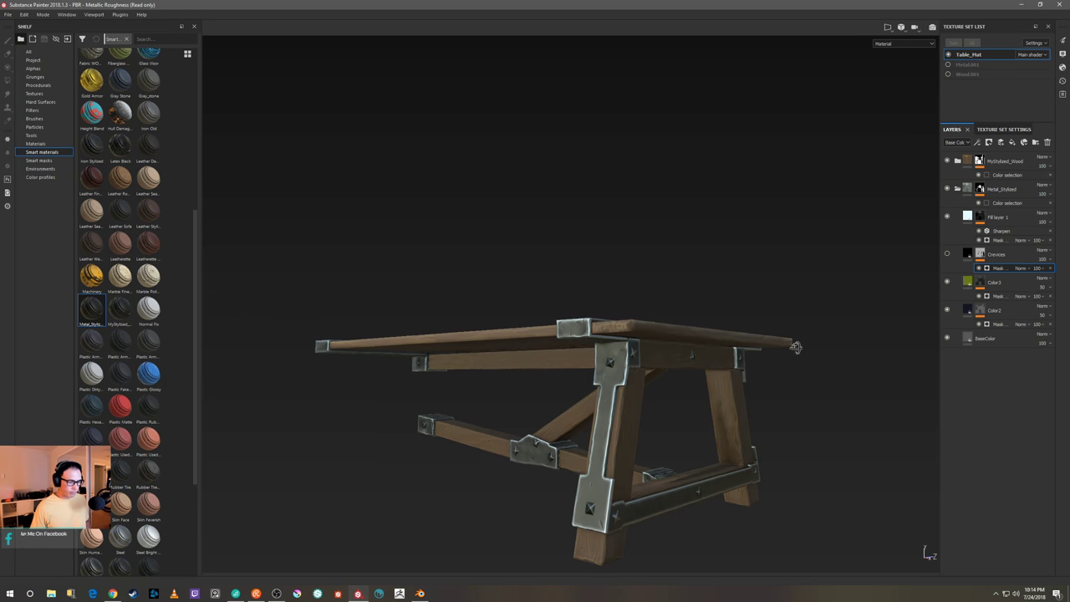
right_click_drag(797, 347, 850, 358, "shift")
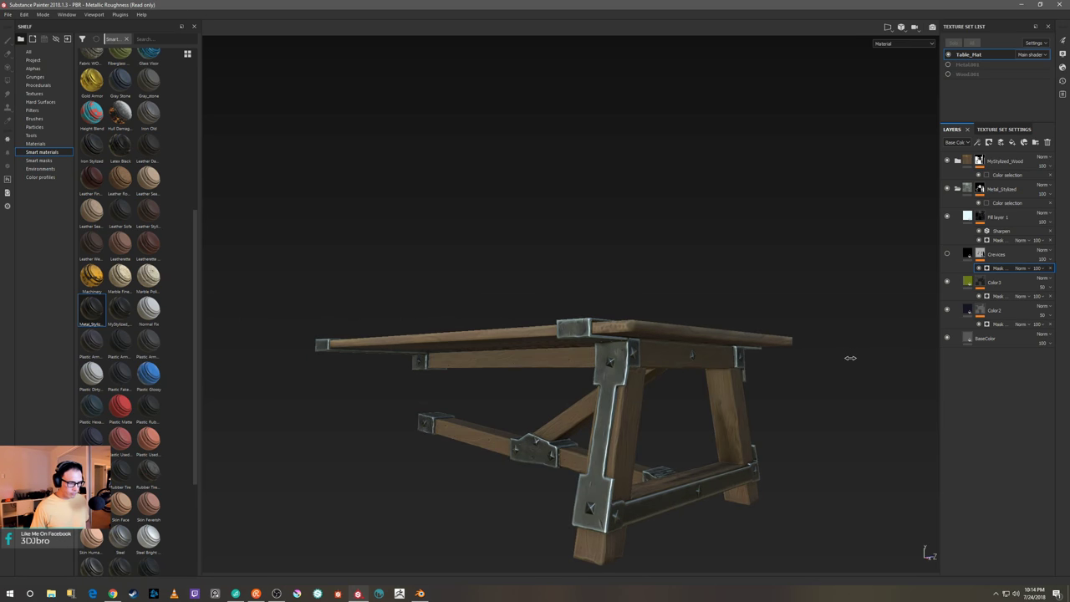
Compare the metal with and without the Crevices layer, leave it hidden and look at the tabletop from above
left_click(947, 254)
left_click(948, 254)
left_click(947, 254)
left_click(947, 255)
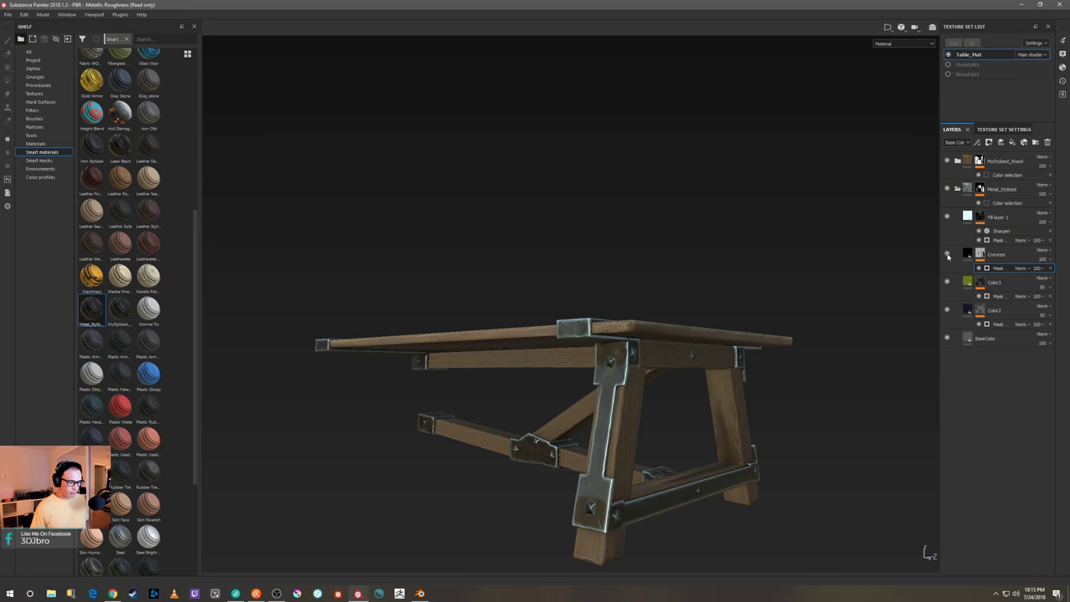
left_click(948, 254)
left_click(947, 254)
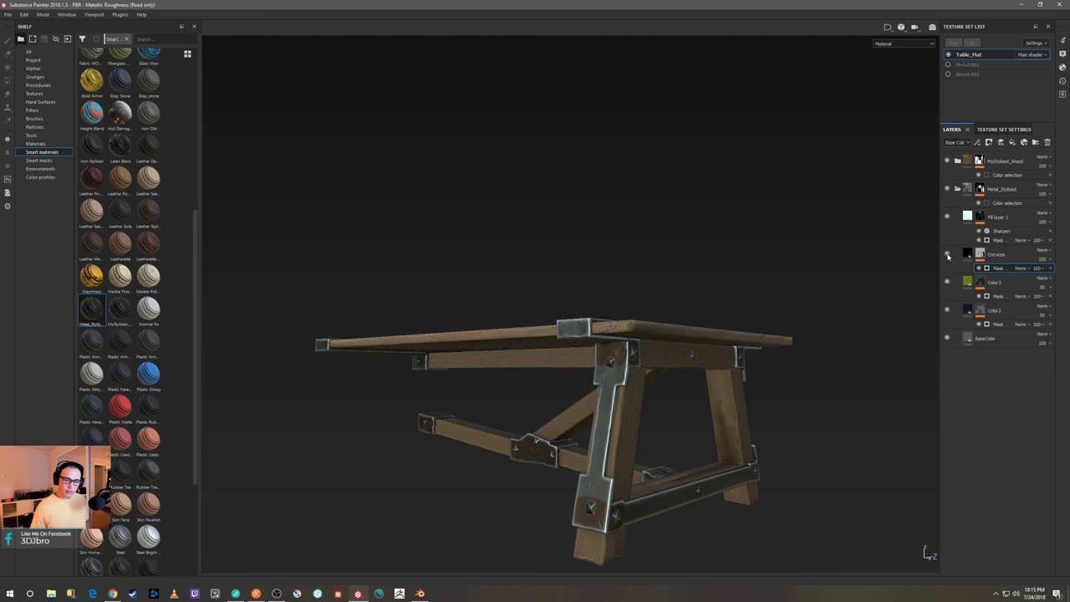
left_click(948, 254)
left_click(948, 255)
left_click(948, 254)
left_click_drag(869, 296, 831, 432, "alt")
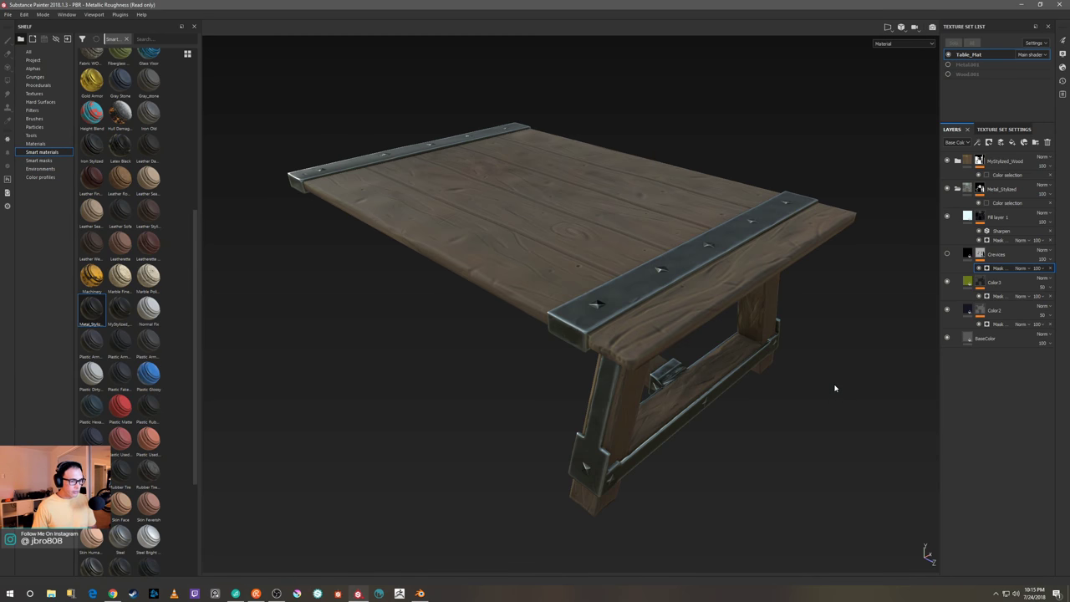
Render the table in Iray with a clear color background and rotate the environment lighting
key("F10")
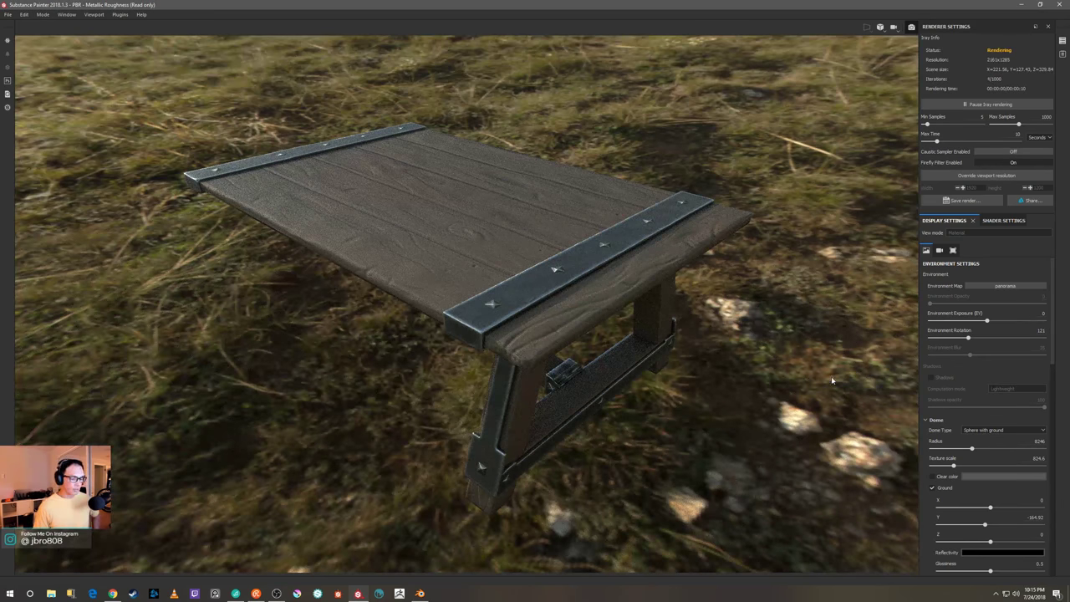
left_click(932, 477)
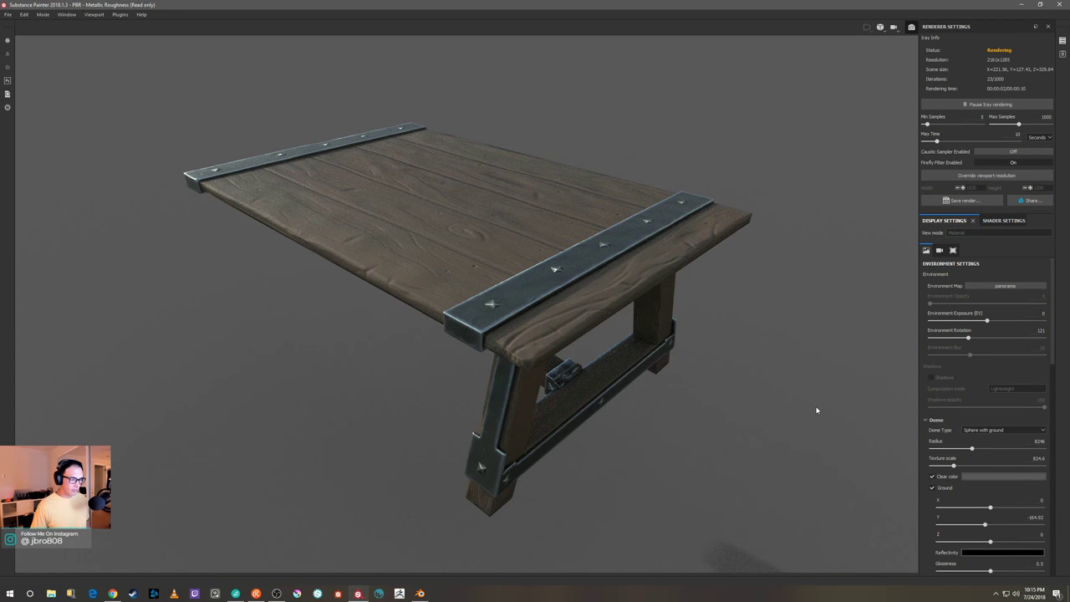
right_click_drag(810, 409, 793, 409, "shift")
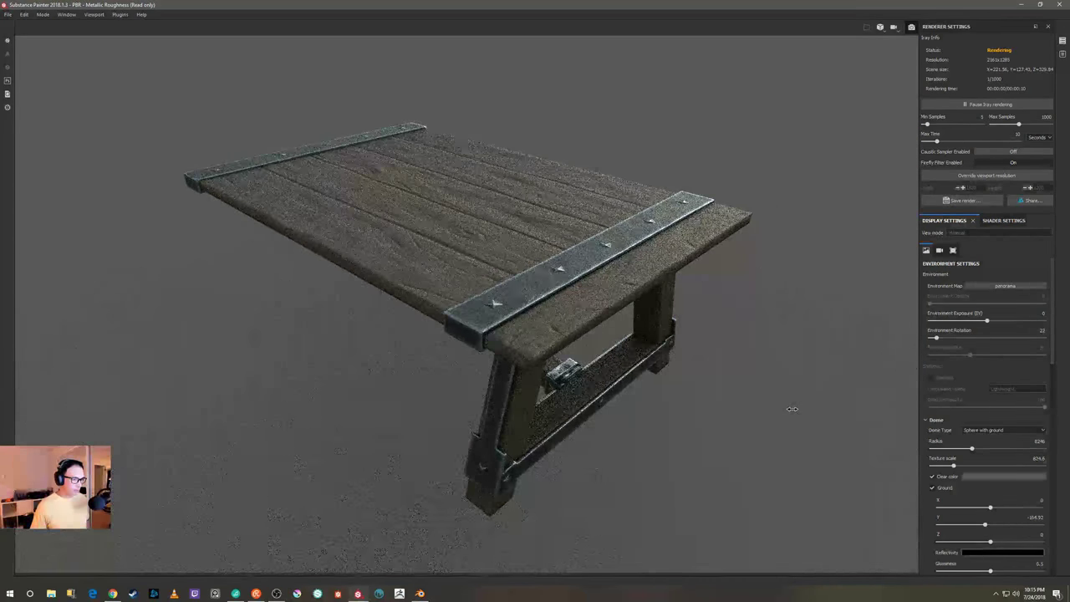
left_click_drag(793, 409, 817, 420, "alt")
Activate the camera's post effects and enable Antialiasing, Glare and Vignette
scroll(959, 444, "down", 5)
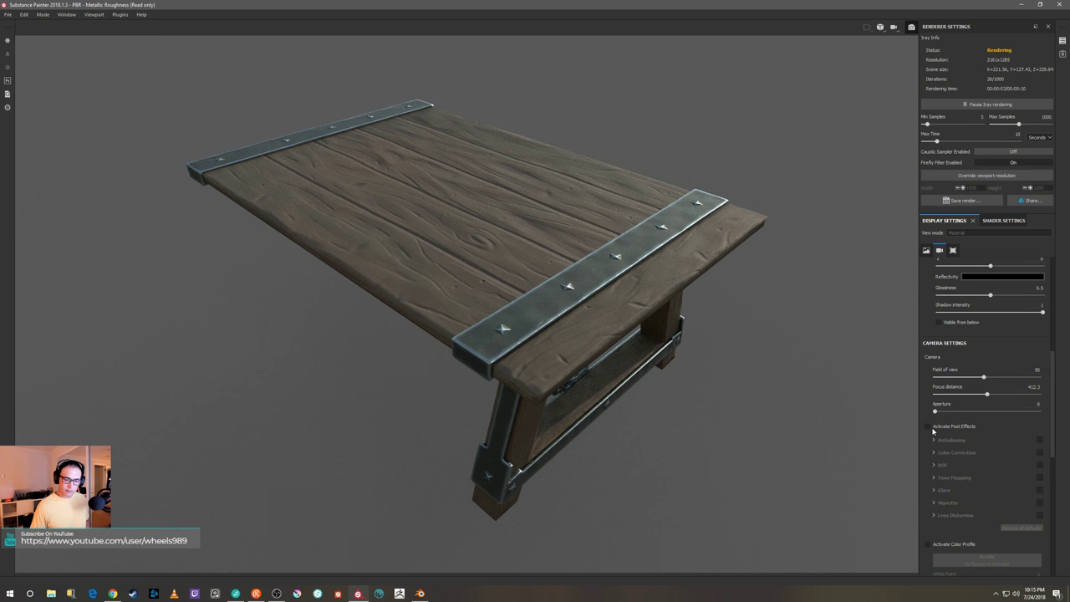
left_click(928, 427)
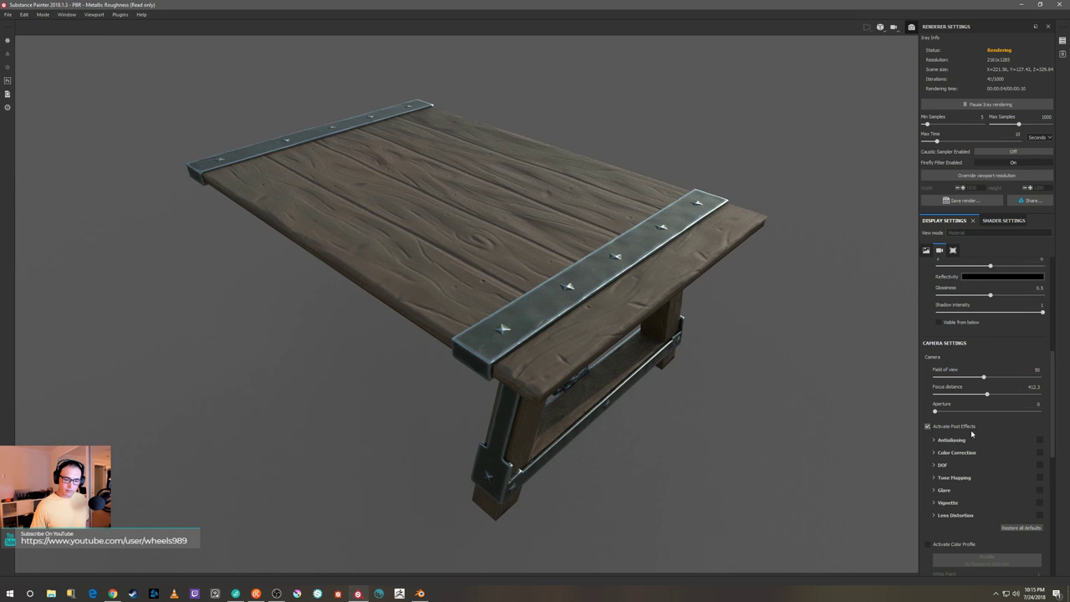
left_click(1039, 439)
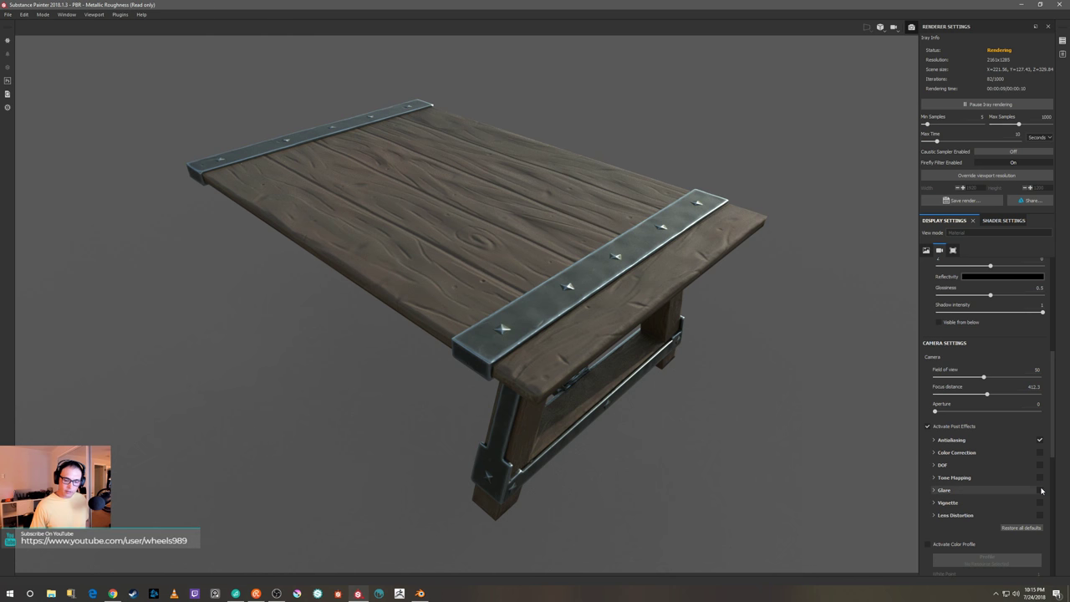
left_click(1041, 503)
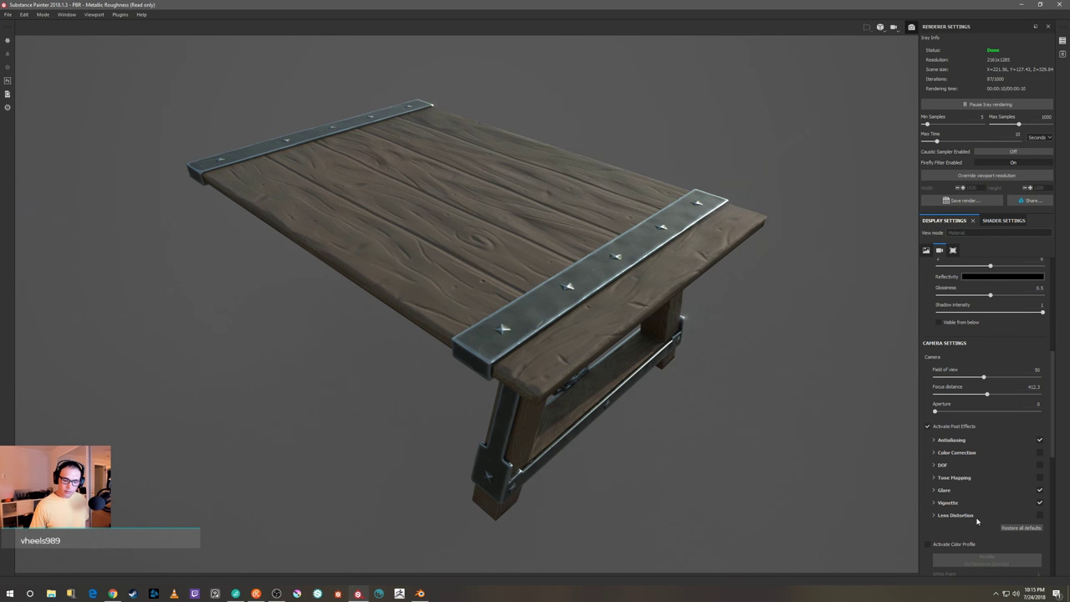
Set the Glare shape to Bloom, its Luminance to about 0.54 and its Threshold to about 0.35
left_click(944, 490)
left_click(1012, 476)
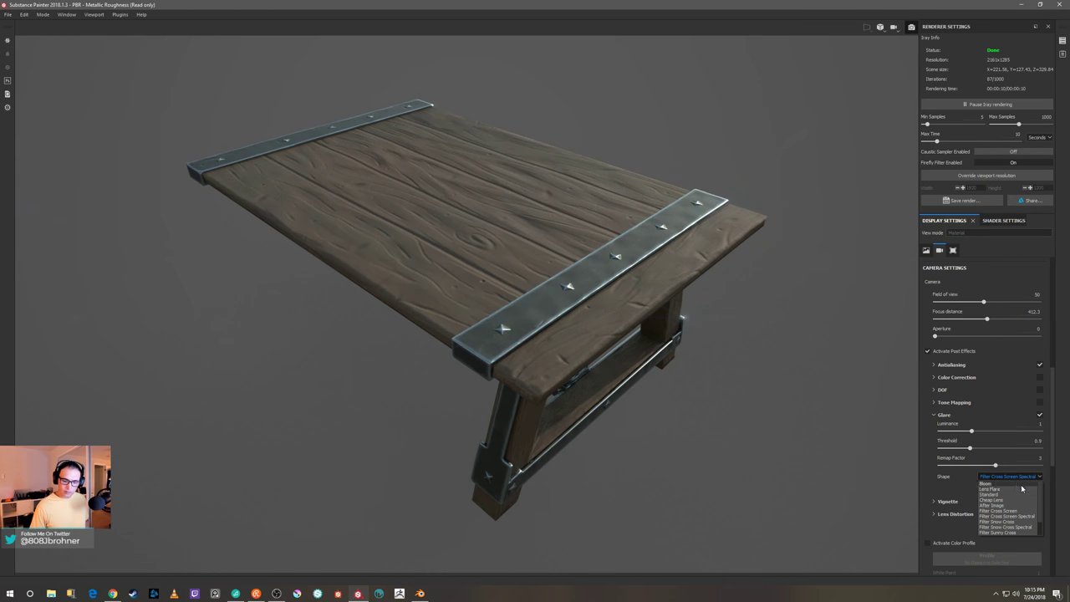
left_click(1020, 484)
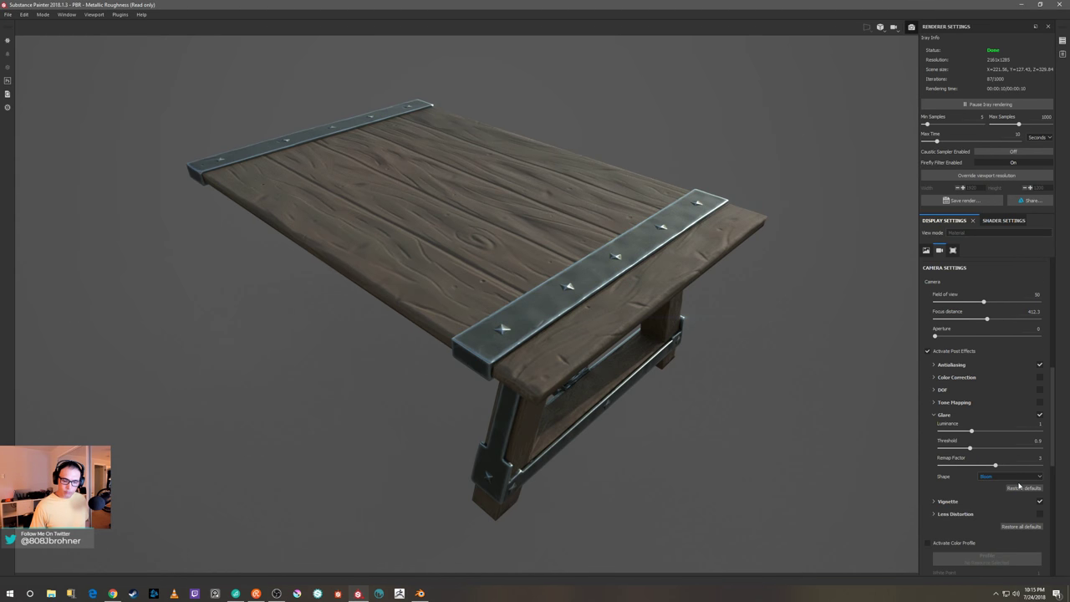
right_click_drag(803, 395, 783, 403, "shift")
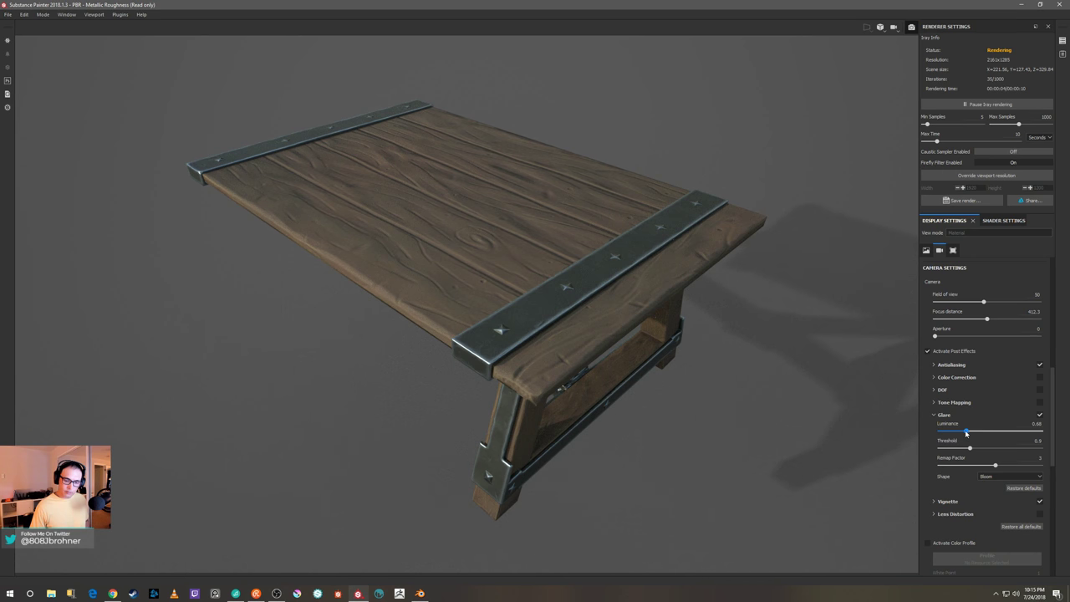
left_click_drag(963, 433, 963, 431)
right_click_drag(755, 399, 547, 435, "shift")
left_click_drag(973, 449, 958, 449)
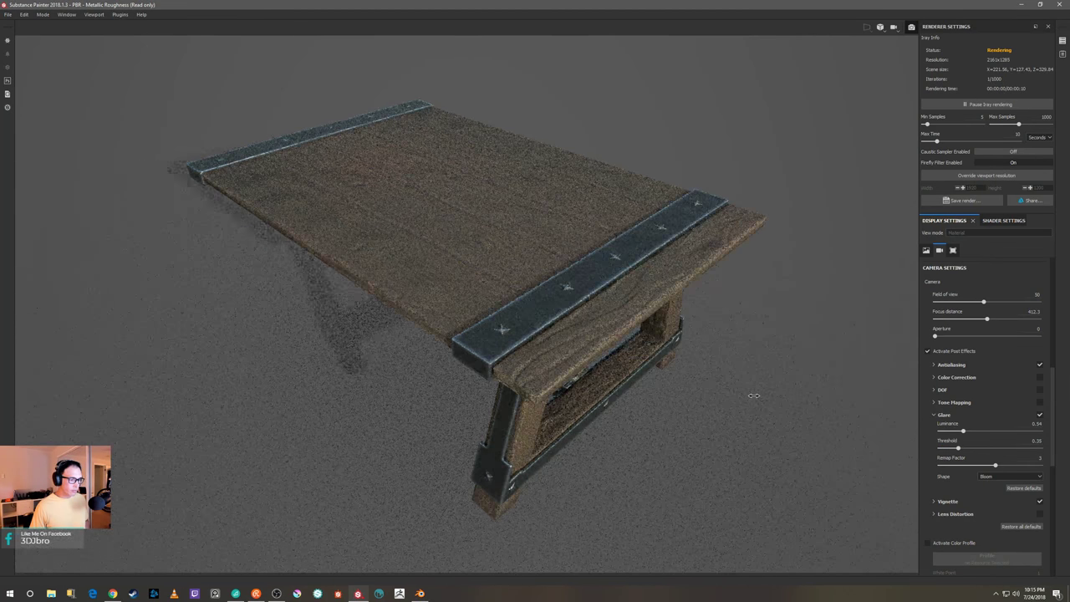
Frame the table closely from a low angle at its end and rotate the environment so light catches the metal edges
left_click_drag(778, 407, 820, 323, "alt")
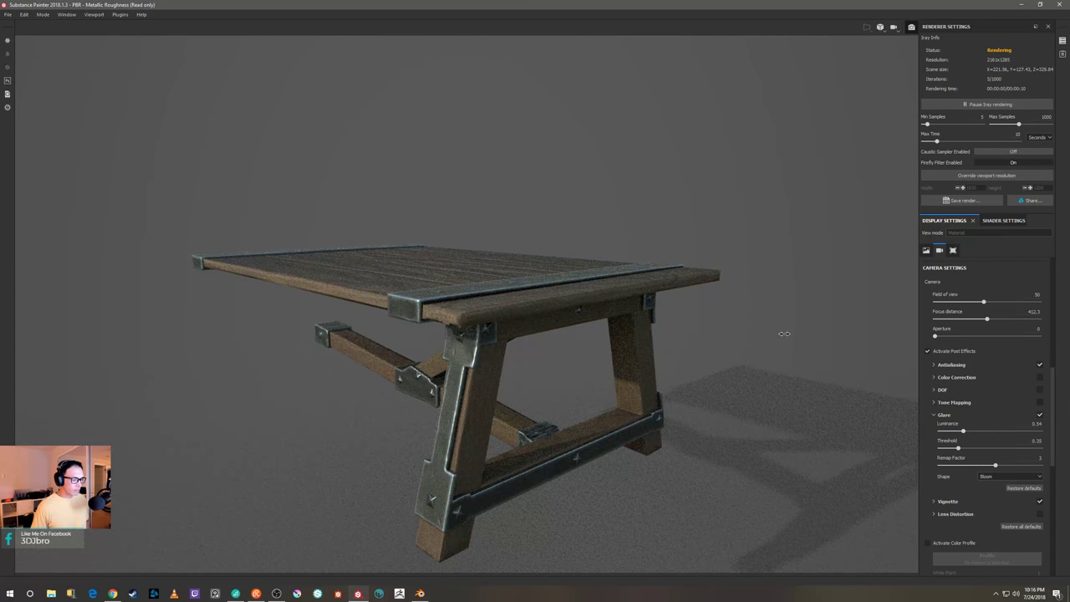
right_click_drag(778, 334, 733, 341, "shift")
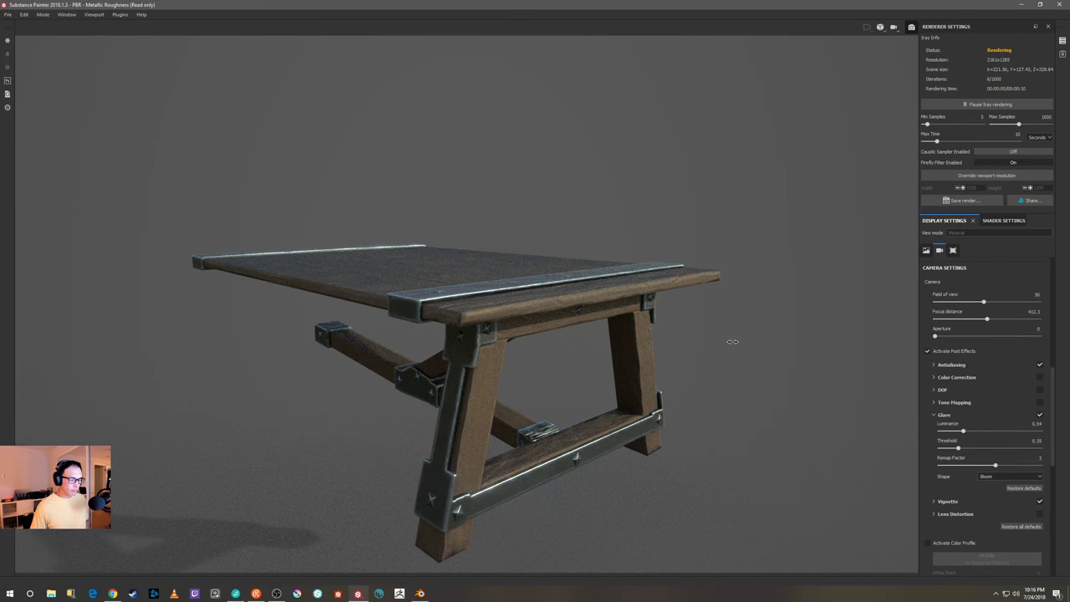
left_click_drag(755, 340, 753, 347, "alt")
left_click_drag(770, 340, 856, 403, "alt")
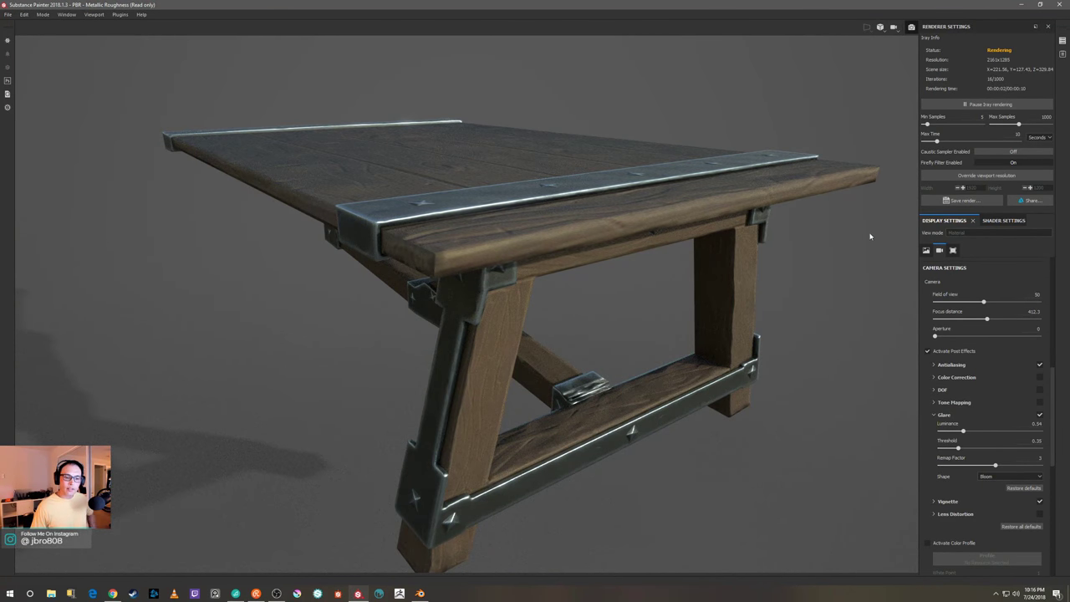
Override the render resolution with 1920 x 1200, enable the Caustic Sampler and set Min Samples to 20
left_click(974, 177)
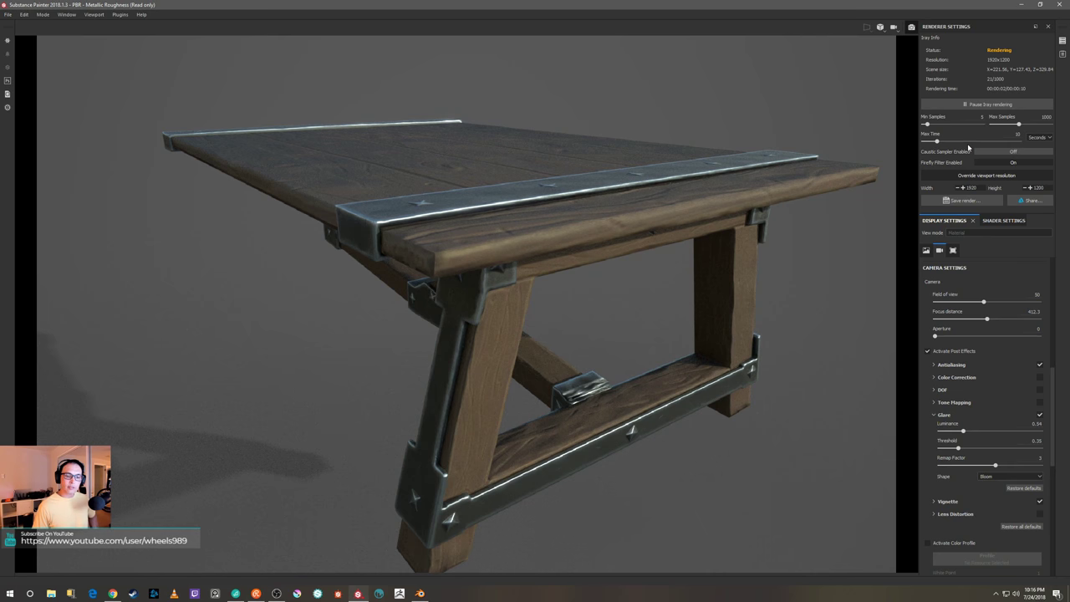
left_click(975, 153)
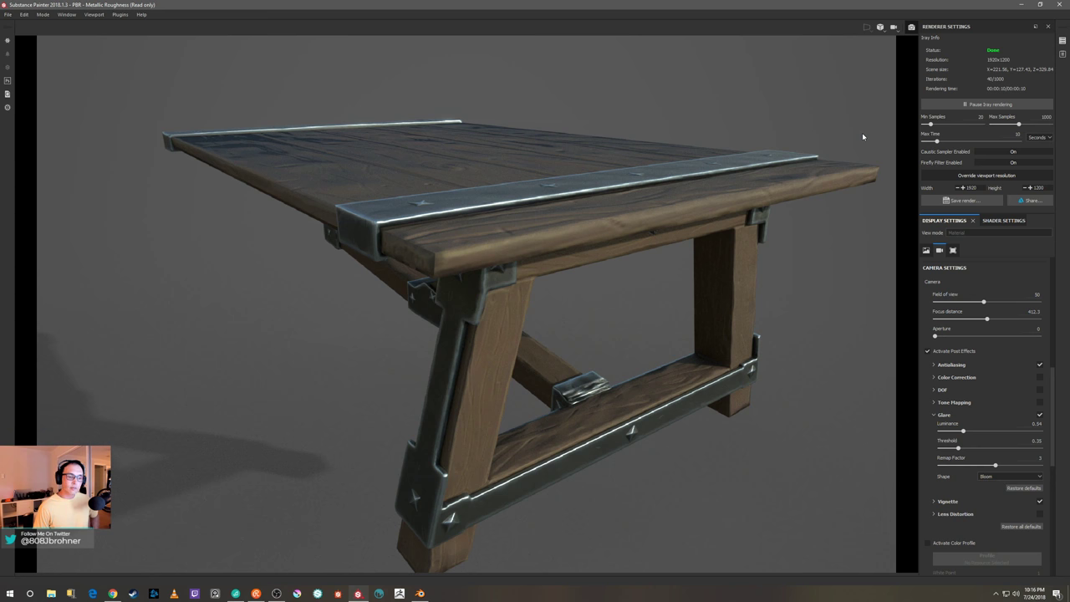
Start saving the Iray render and go to the Screens folder of Stylized_Table in Blender_Projects
left_click(961, 201)
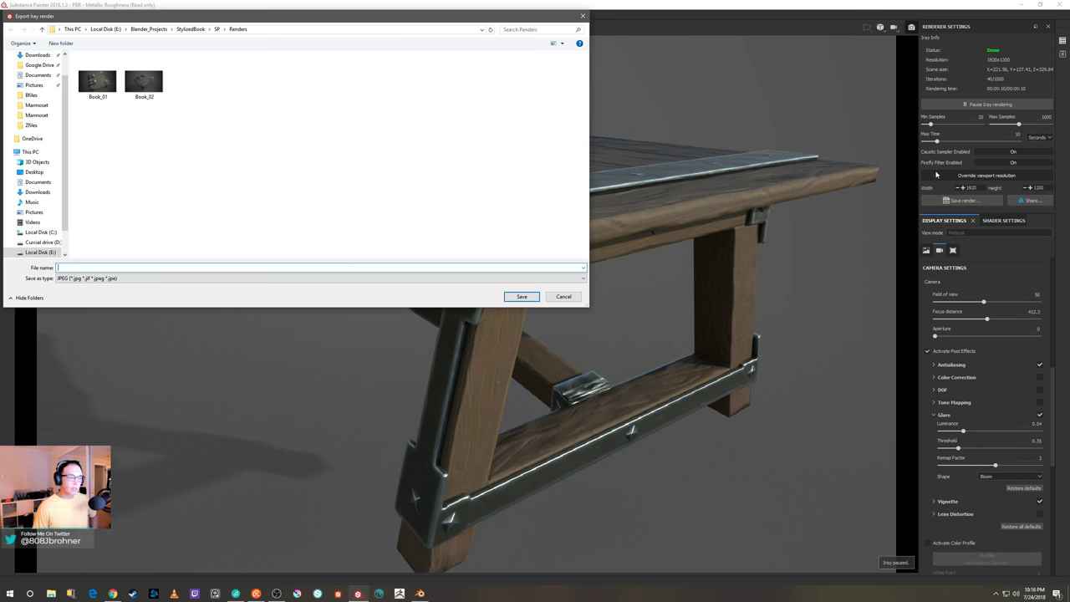
left_click(154, 31)
left_click(117, 104)
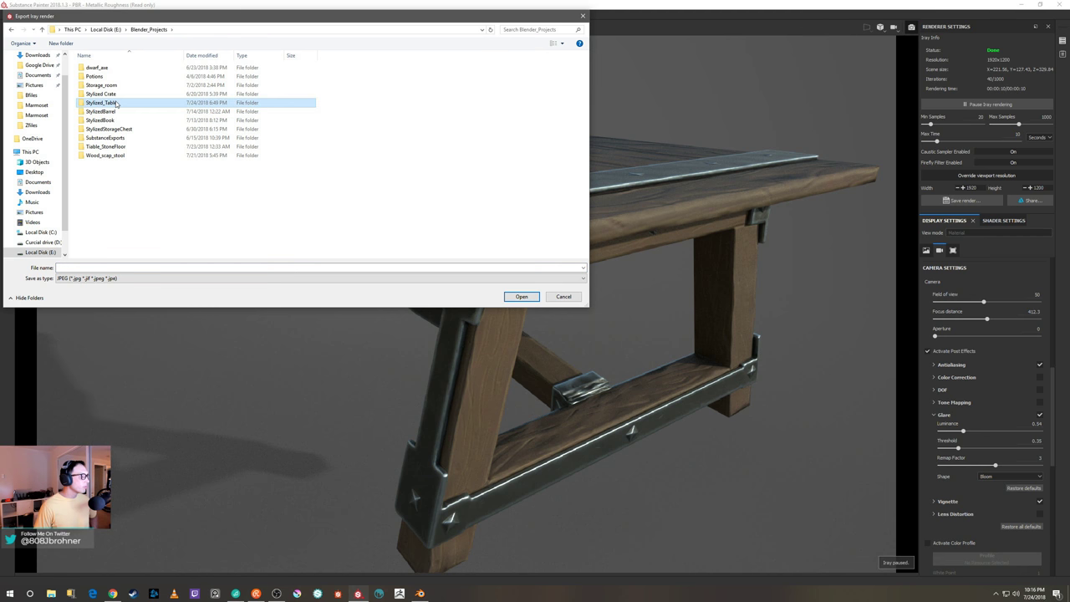
double_click(118, 103)
double_click(111, 87)
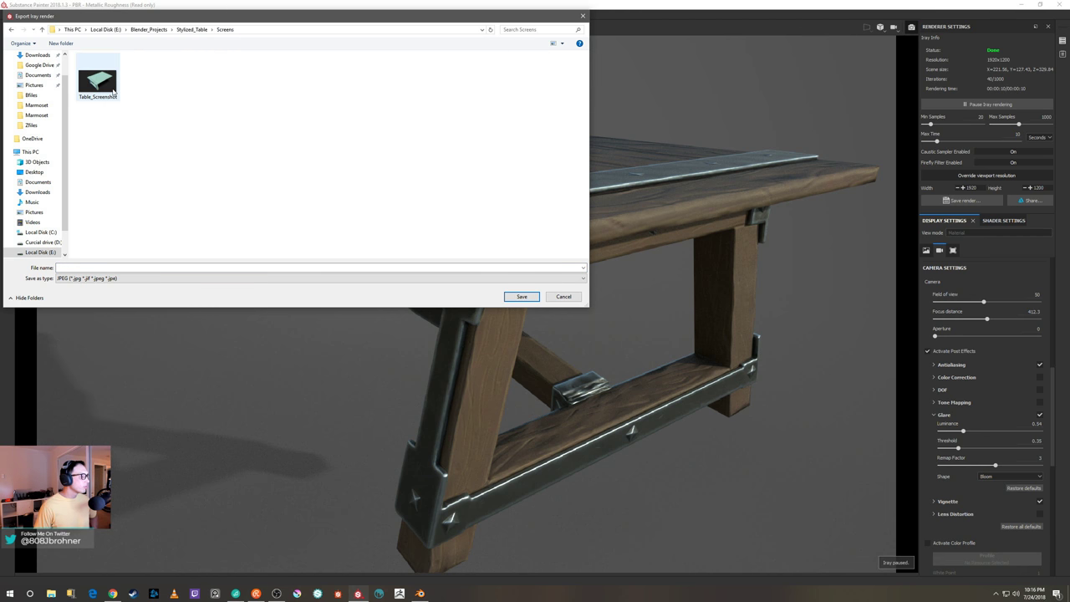
Save the render as the JPEG Table_Screenshot1, declining to replace the existing Table_Screenshot file
left_click(99, 75)
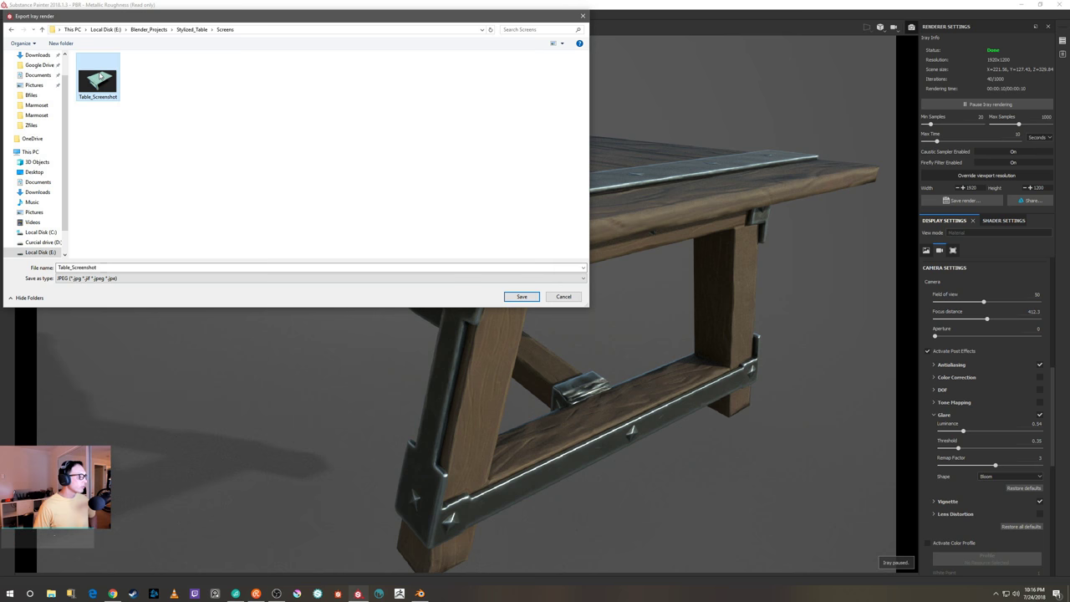
left_click(522, 297)
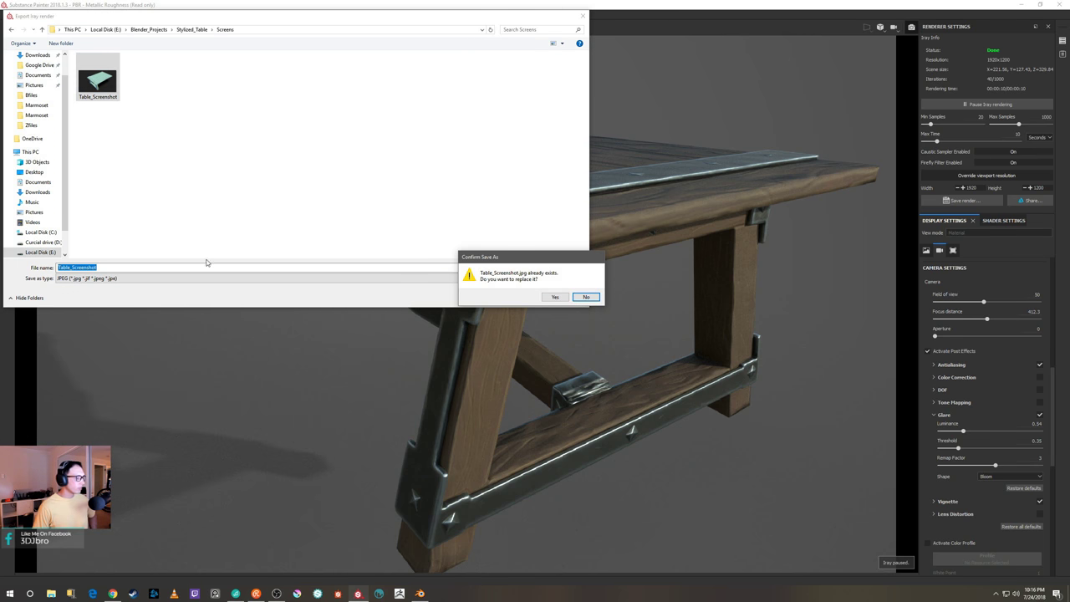
left_click(586, 297)
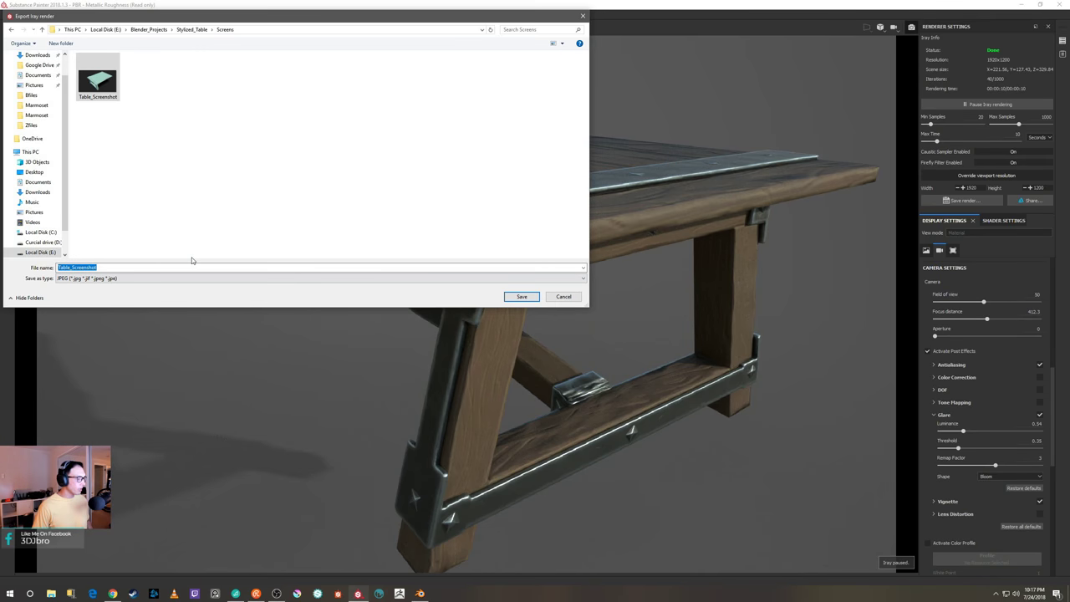
left_click(112, 268)
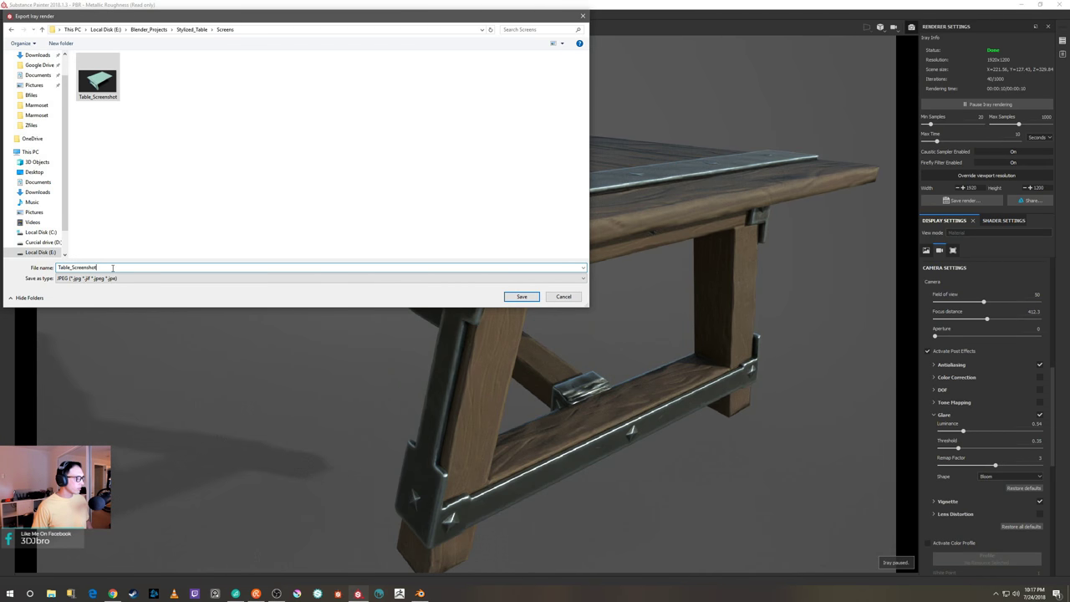
type("1")
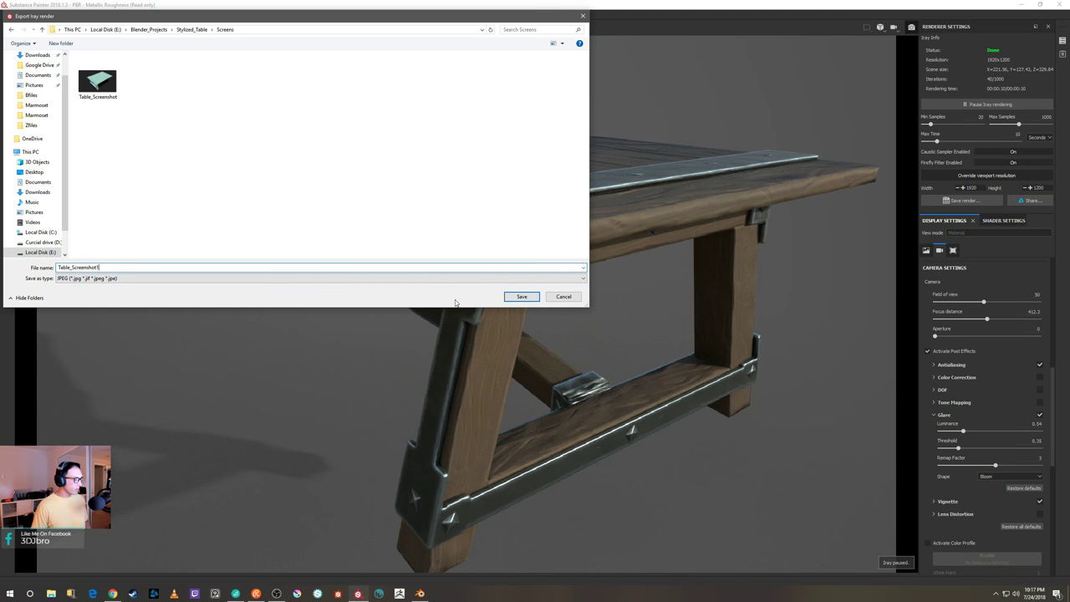
left_click(521, 297)
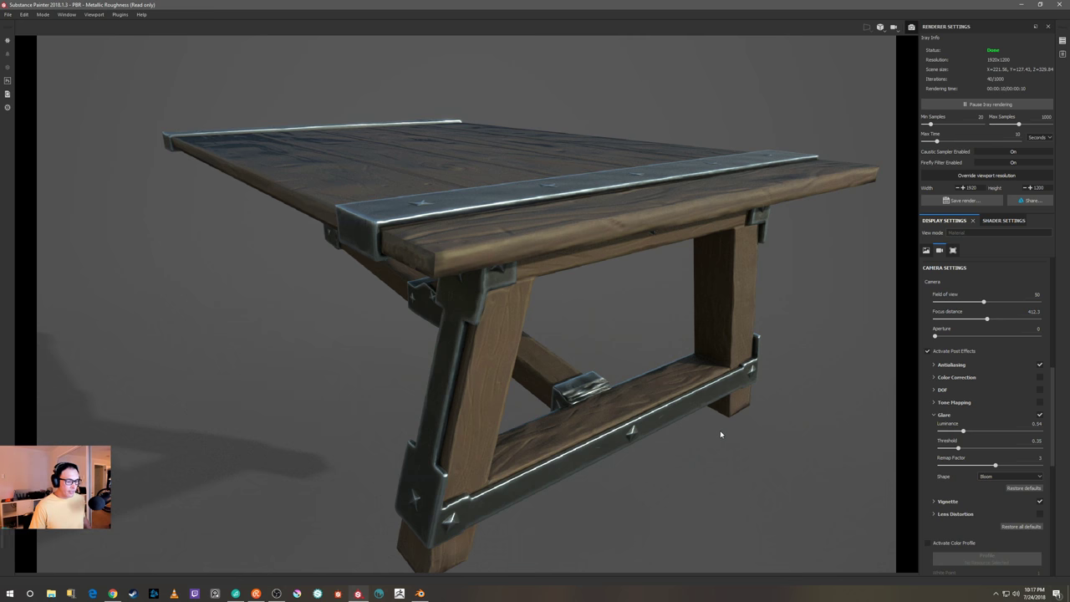
Leave the Iray renderer and return to painting mode
left_click_drag(717, 441, 714, 444, "alt")
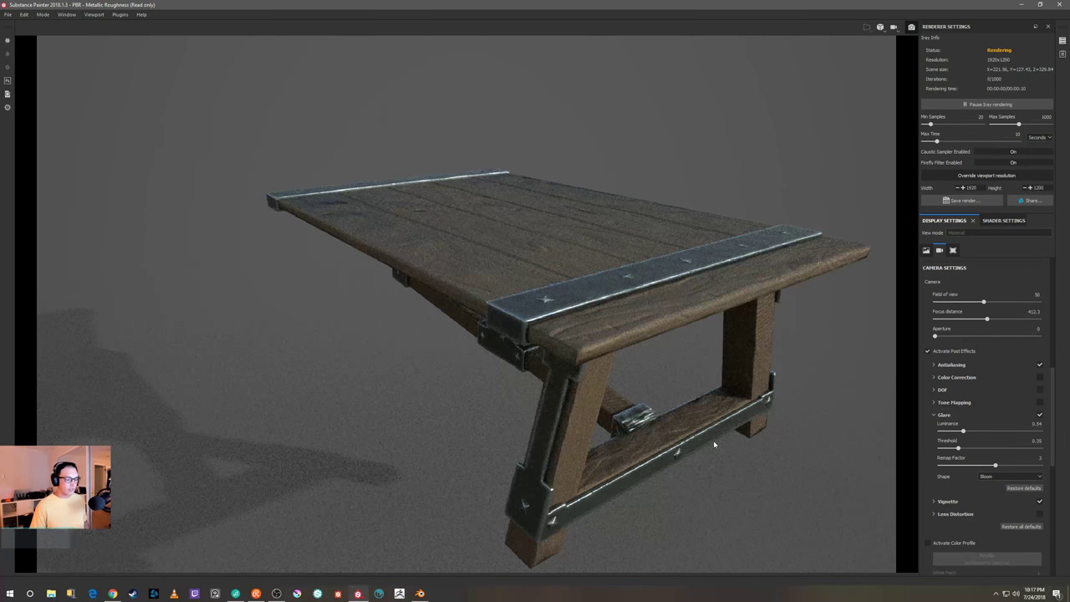
key("F9")
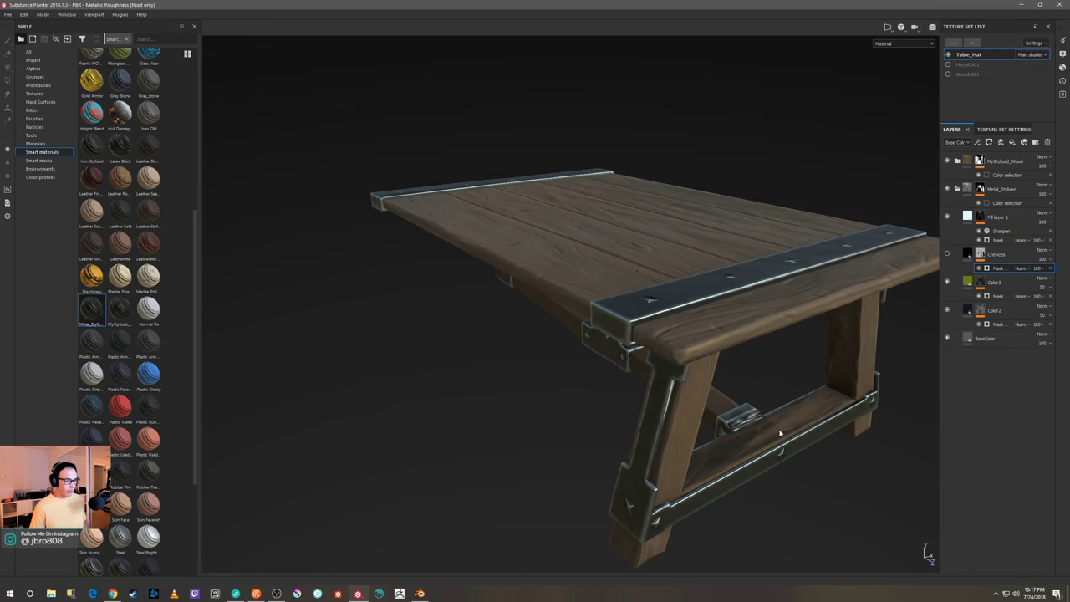
Examine the finished wood and metal materials on the table from several angles under different environment light directions
left_click_drag(779, 433, 817, 408, "alt")
right_click_drag(818, 409, 815, 407, "shift")
left_click_drag(834, 419, 821, 389, "alt")
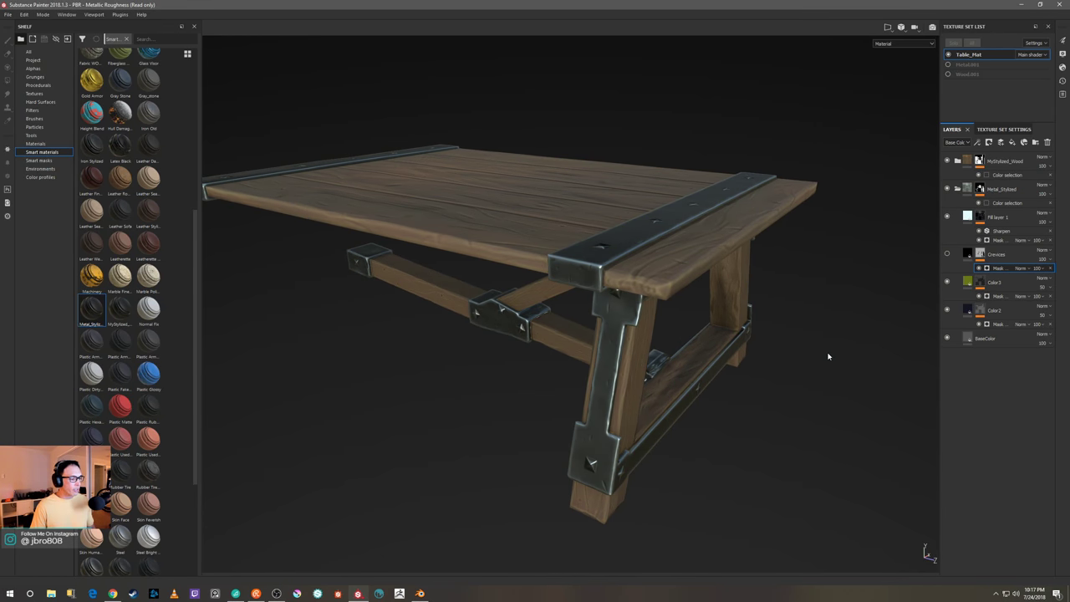
mouse_move(839, 370)
left_mouse_down("alt")
mouse_move(827, 378)
mouse_move(845, 370)
left_mouse_up("alt")
right_click_drag(845, 371, 827, 370, "shift")
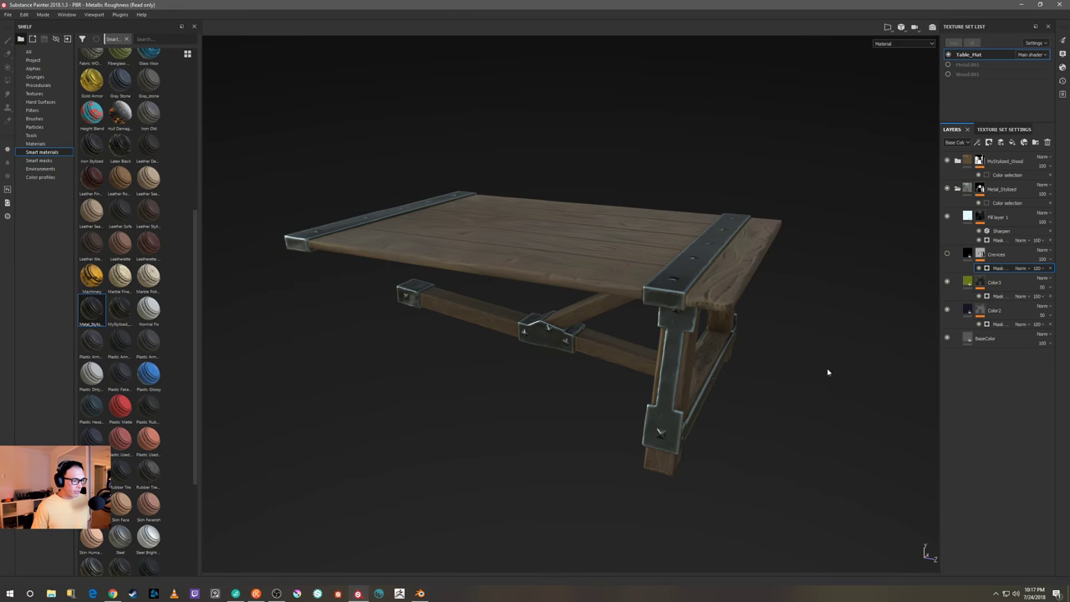
left_click_drag(827, 370, 812, 392, "alt")
right_click_drag(812, 392, 815, 381, "shift")
left_click_drag(815, 381, 769, 400, "alt")
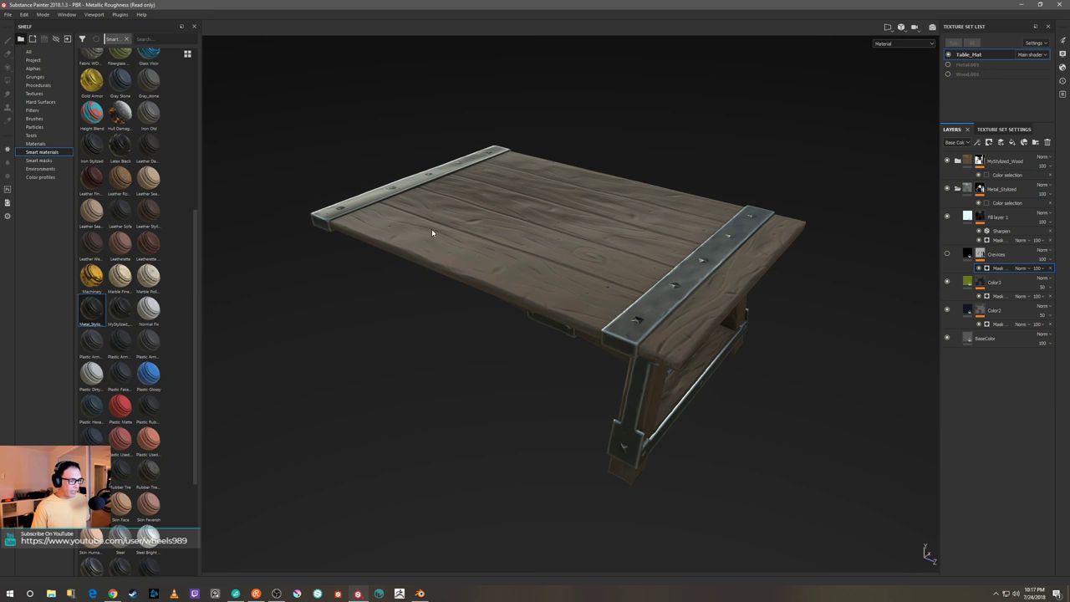
mouse_move(760, 362)
left_mouse_down("alt")
mouse_move(772, 375)
mouse_move(868, 346)
mouse_move(778, 351)
mouse_move(679, 307)
left_mouse_up("alt")
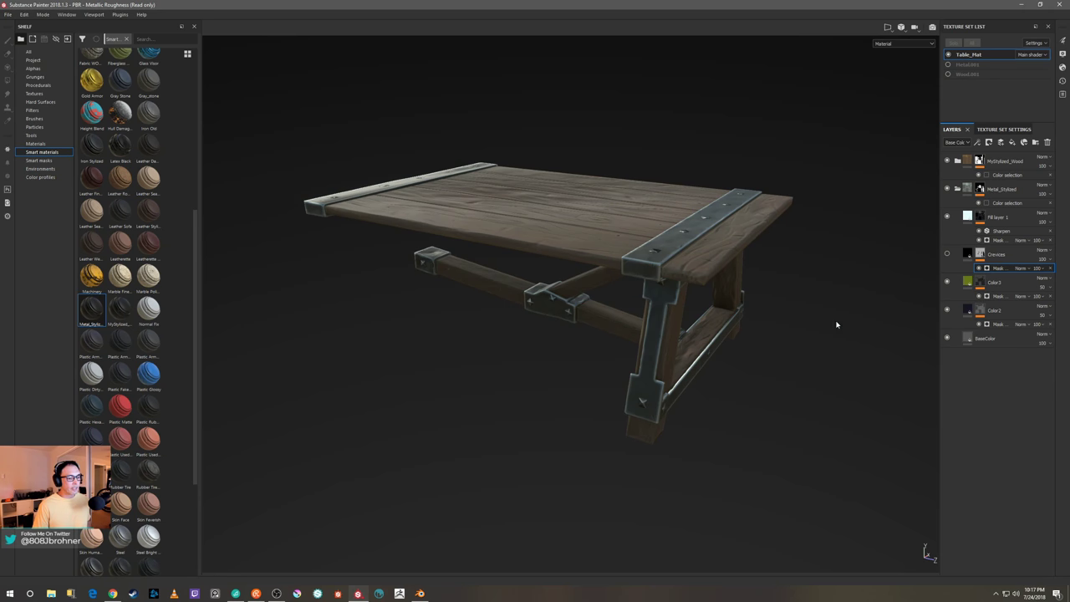
left_click_drag(836, 324, 788, 378, "alt")
right_click_drag(788, 378, 719, 387, "shift")
left_click_drag(719, 388, 802, 381, "alt")
right_click_drag(801, 382, 789, 376, "shift")
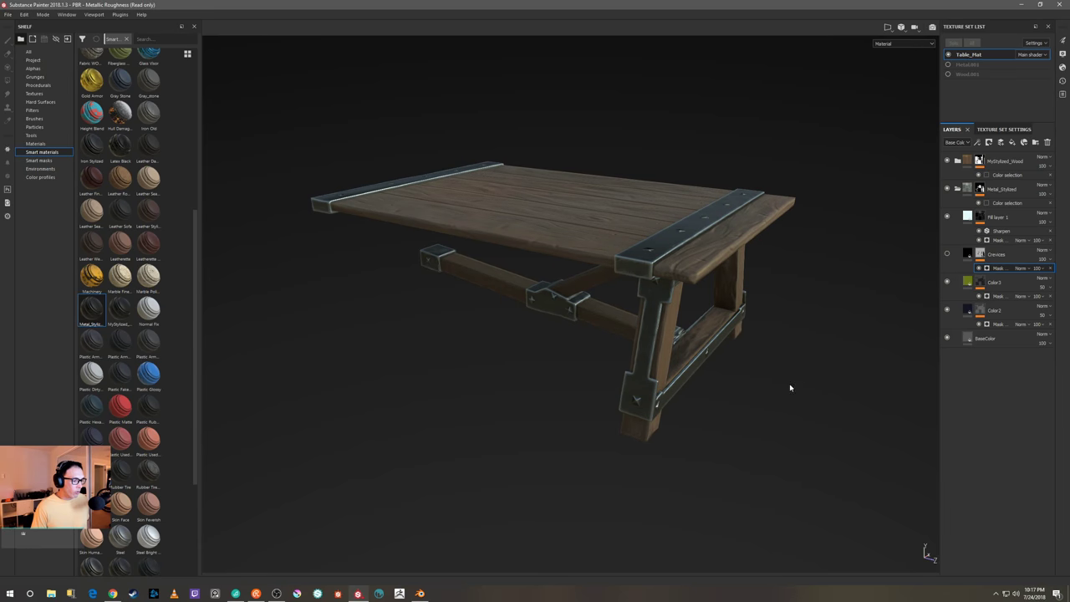
left_click_drag(791, 387, 803, 356, "alt")
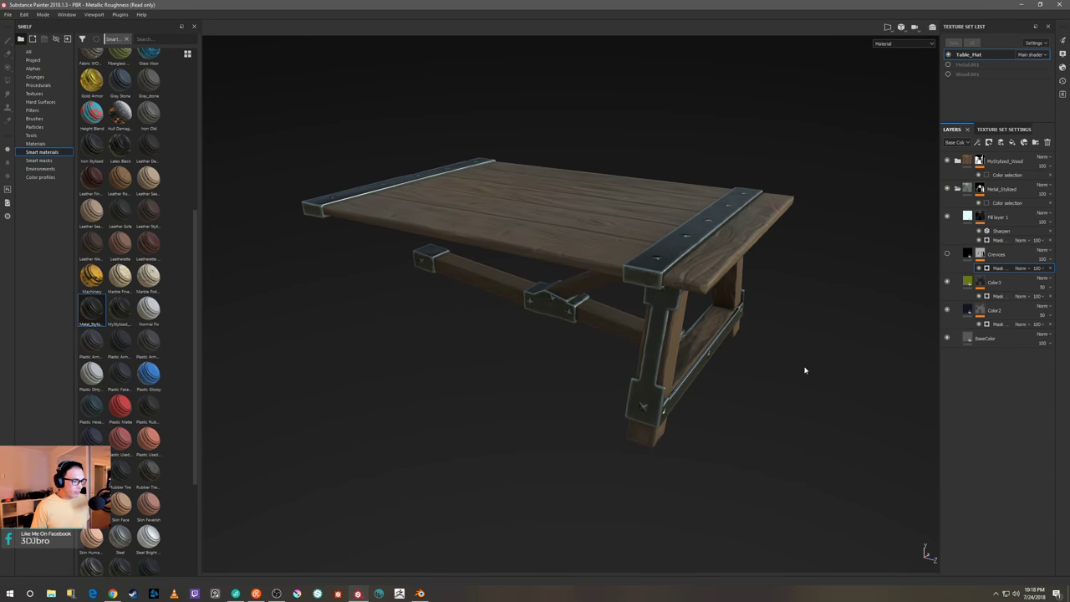
right_click_drag(805, 368, 786, 375, "shift")
left_click_drag(822, 376, 792, 376, "alt")
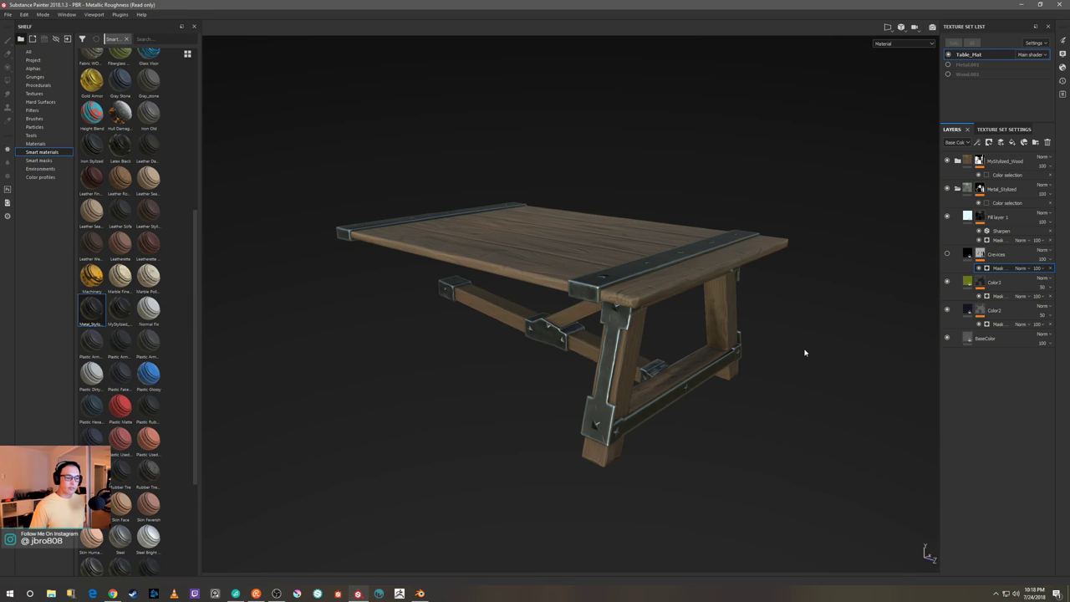
left_click_drag(805, 352, 800, 375, "alt")
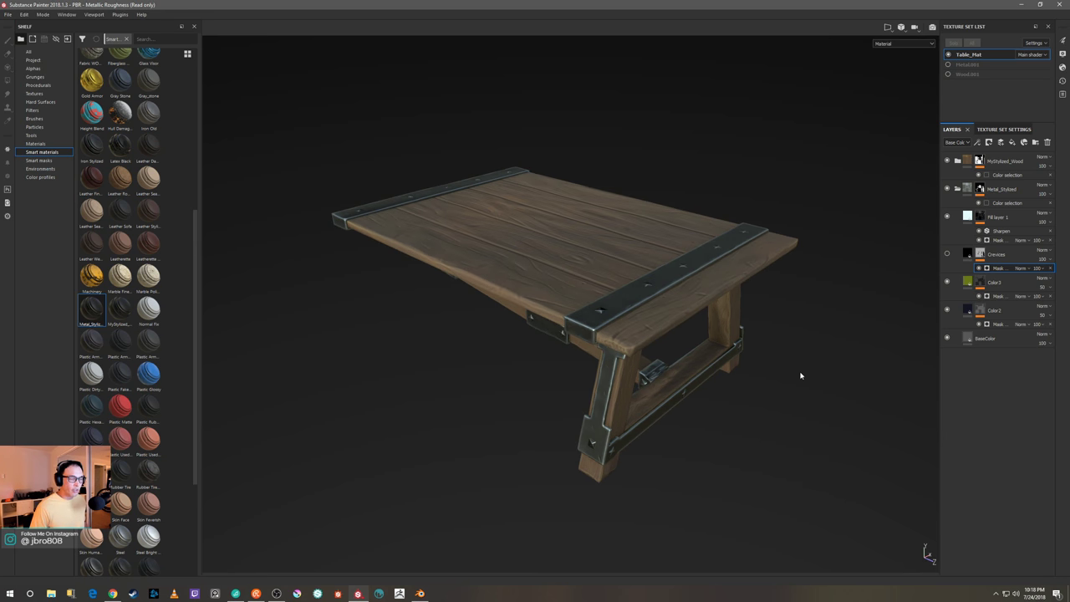